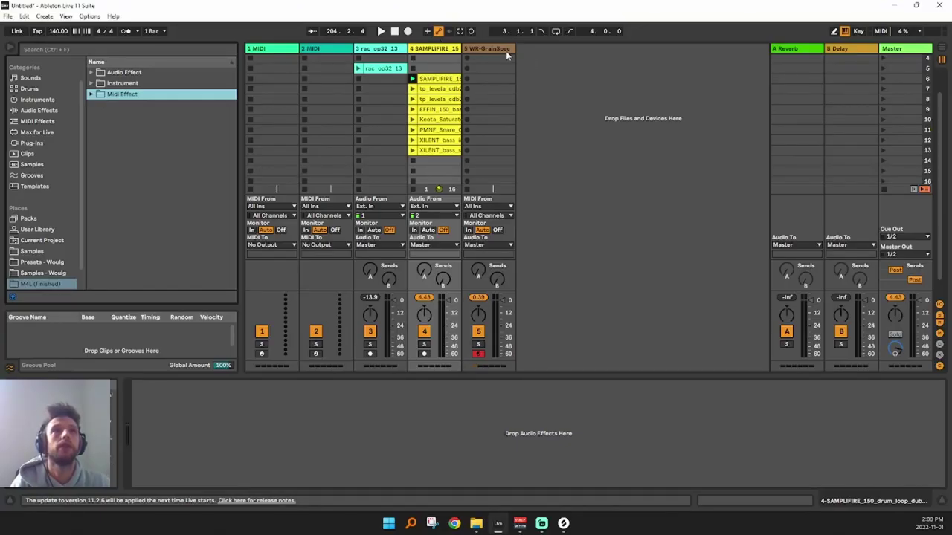
Place the eight sample clips from track 4's session slots one after another on track 3 in the arrangement, starting at bar 6
{"action": "left_click", "coordinate": [506, 49]}
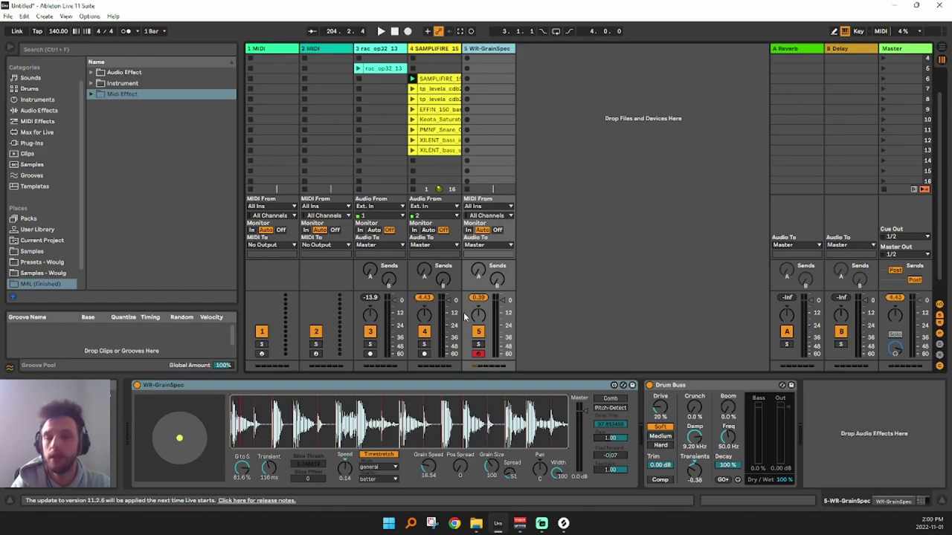
{"action": "left_click", "coordinate": [435, 79]}
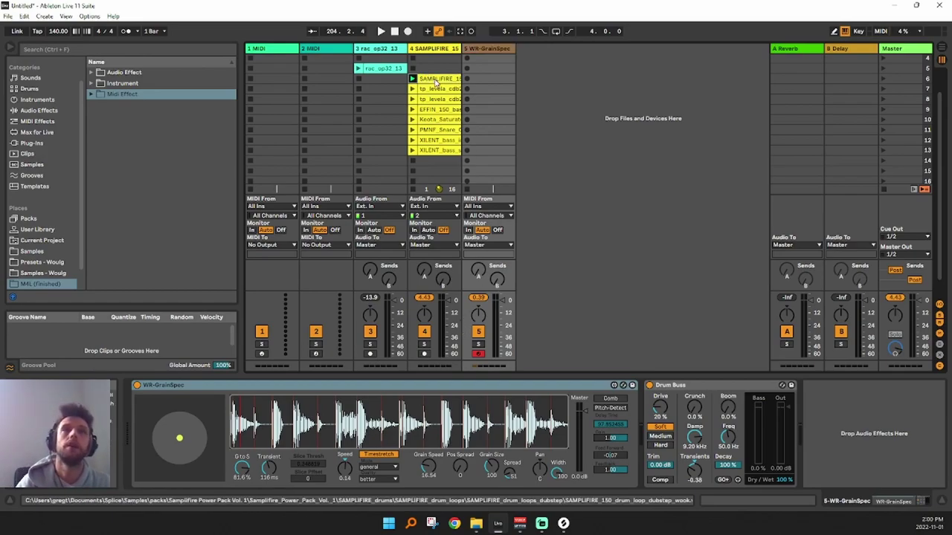
{"action": "left_click", "coordinate": [435, 151], "text": "shift"}
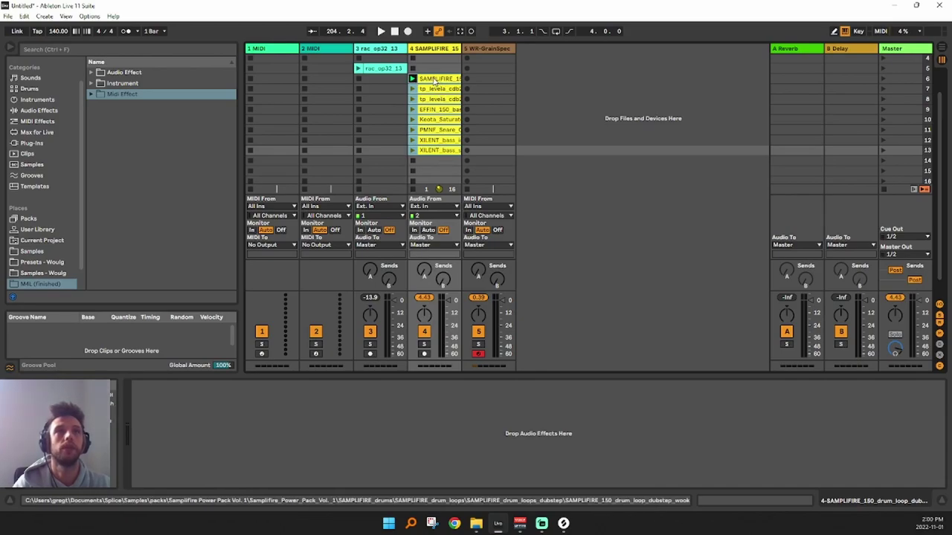
{"action": "key", "text": "Tab"}
{"action": "left_click_drag", "start_coordinate": [435, 82], "coordinate": [289, 208]}
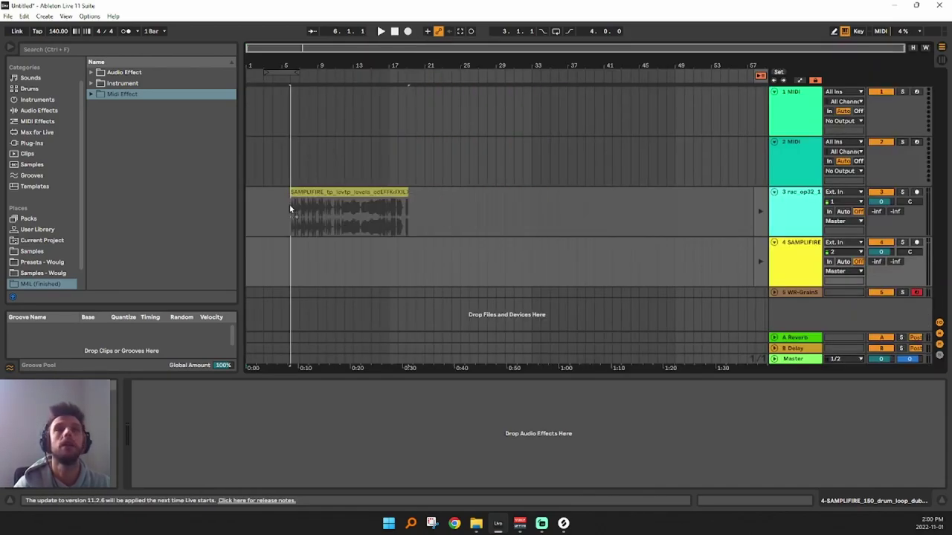
{"action": "left_click", "coordinate": [761, 75]}
Audition the SAMPLIFIRE drum loop clip on track 3 from its beginning and from bar 7
{"action": "left_click", "coordinate": [451, 260]}
{"action": "left_click_drag", "start_coordinate": [312, 65], "coordinate": [415, 147]}
{"action": "left_click", "coordinate": [391, 192]}
{"action": "key", "text": "space"}
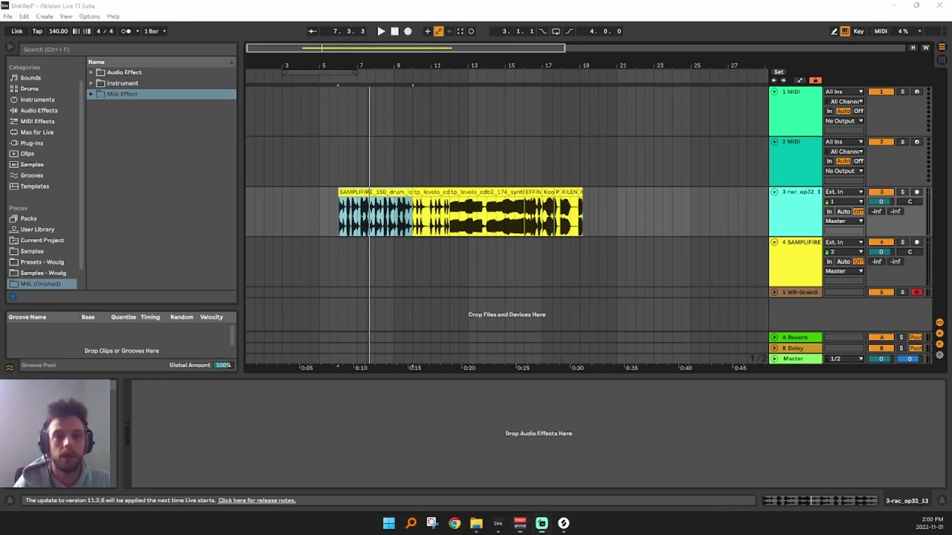
{"action": "left_click", "coordinate": [357, 199]}
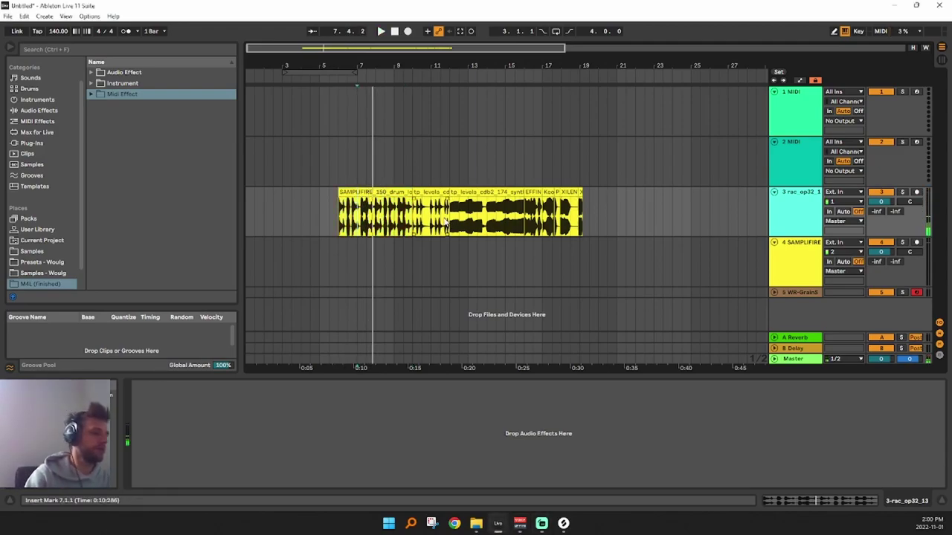
Audition the two tp_levela synth loops, the EFFIN bass clip and the Keota clip on track 3
{"action": "left_click", "coordinate": [430, 198]}
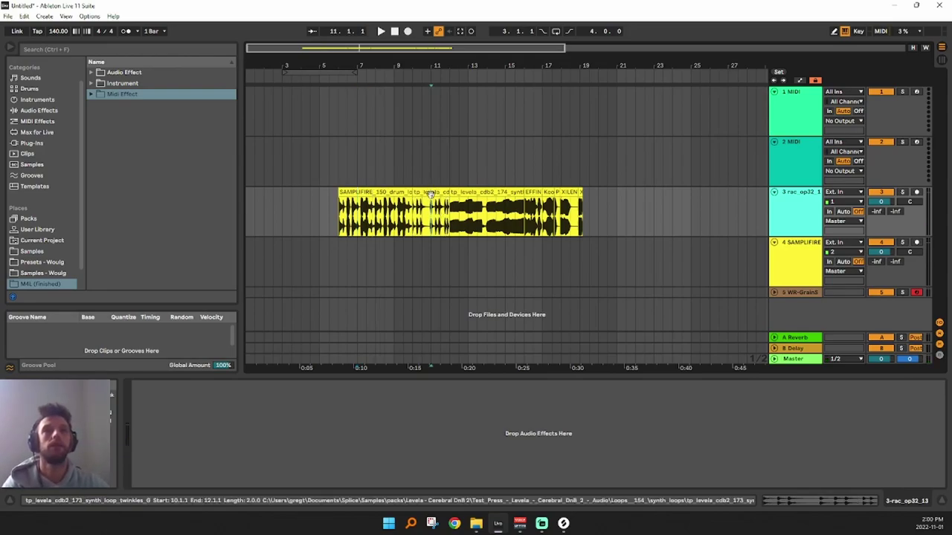
{"action": "left_click", "coordinate": [427, 193]}
{"action": "key", "text": "space"}
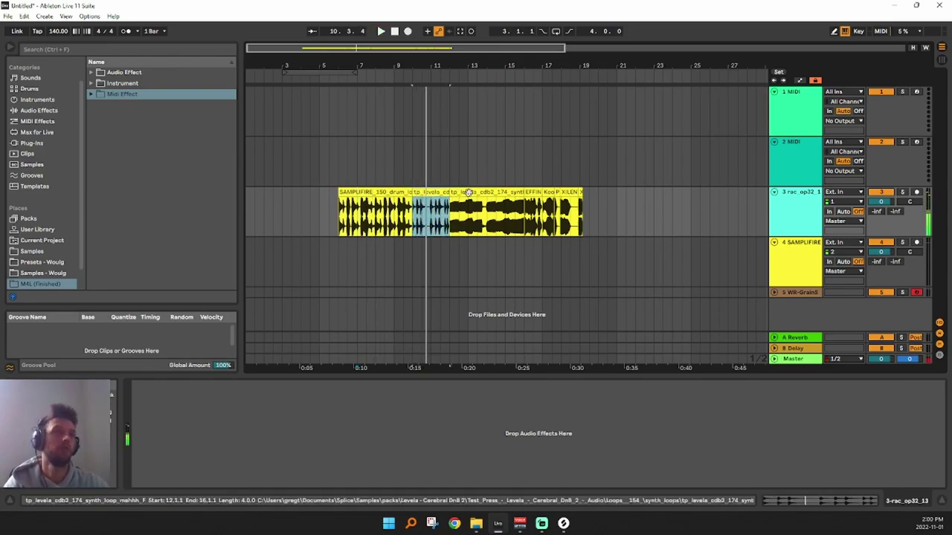
{"action": "left_click_drag", "start_coordinate": [450, 218], "coordinate": [525, 223]}
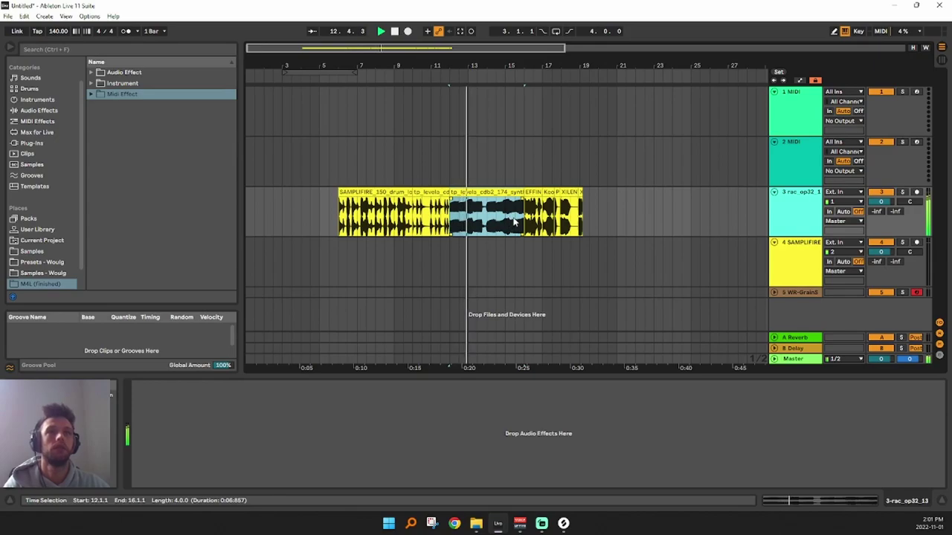
{"action": "left_click", "coordinate": [533, 193]}
{"action": "key", "text": "space"}
{"action": "left_click_drag", "start_coordinate": [543, 216], "coordinate": [555, 217]}
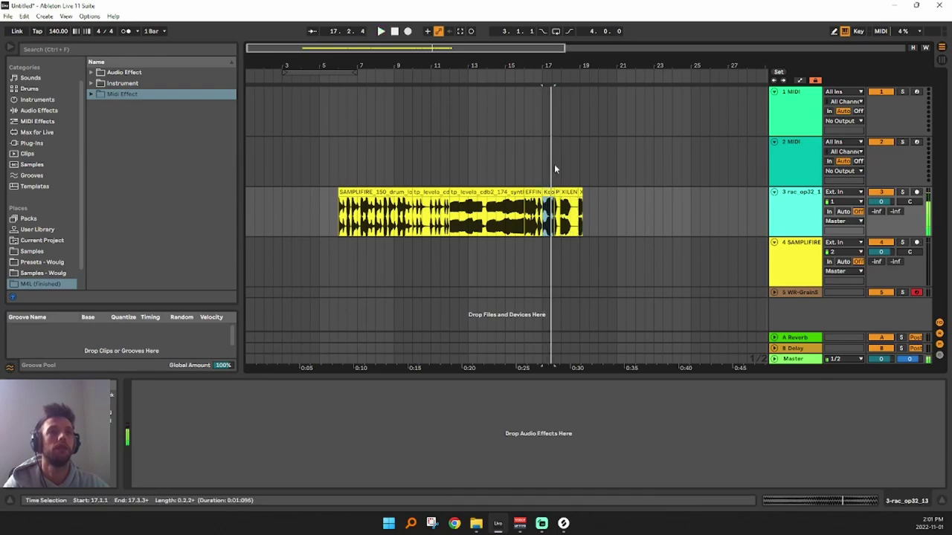
Move the PMNF snare clip behind the two XILENT bass clips, to about 19.3, and play it
{"action": "left_click_drag", "start_coordinate": [554, 65], "coordinate": [503, 133]}
{"action": "left_click_drag", "start_coordinate": [528, 190], "coordinate": [637, 194]}
{"action": "key", "text": "space"}
{"action": "key", "text": "space"}
Audition the two XILENT bass clips on track 3 one after the other
{"action": "left_click", "coordinate": [557, 191]}
{"action": "key", "text": "space"}
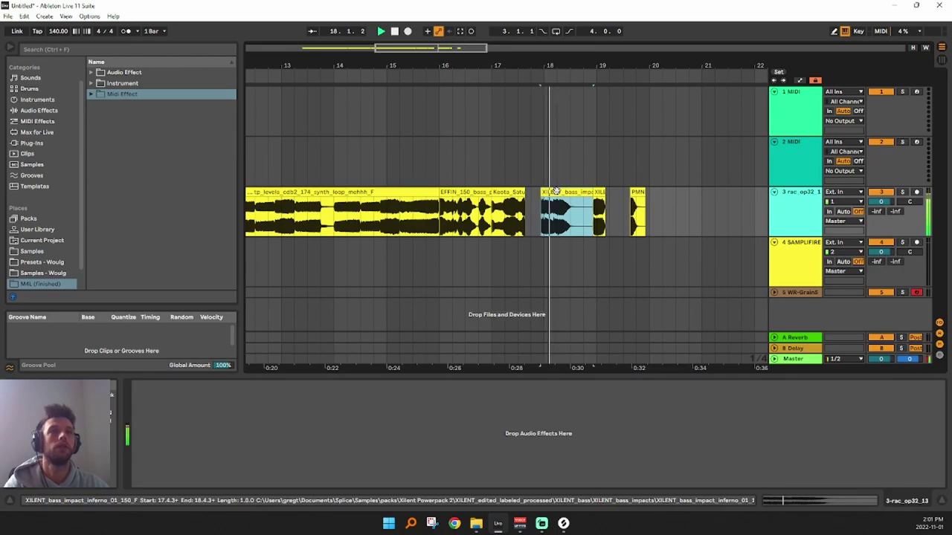
{"action": "key", "text": "space"}
{"action": "left_click", "coordinate": [598, 194]}
{"action": "key", "text": "space"}
{"action": "key", "text": "space"}
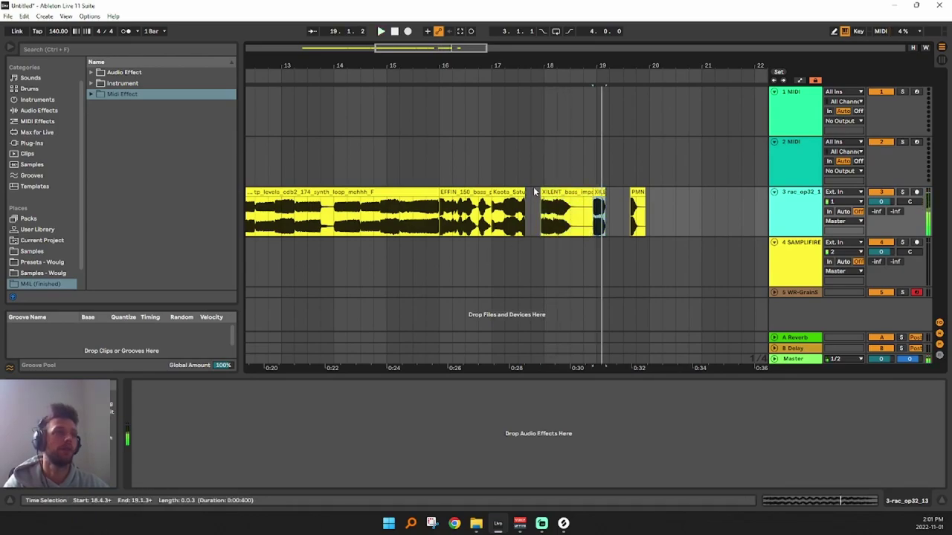
Move the drum loop clip to start at bar 5 and loop the arrangement over its four bars
{"action": "left_click_drag", "start_coordinate": [461, 63], "coordinate": [547, 3]}
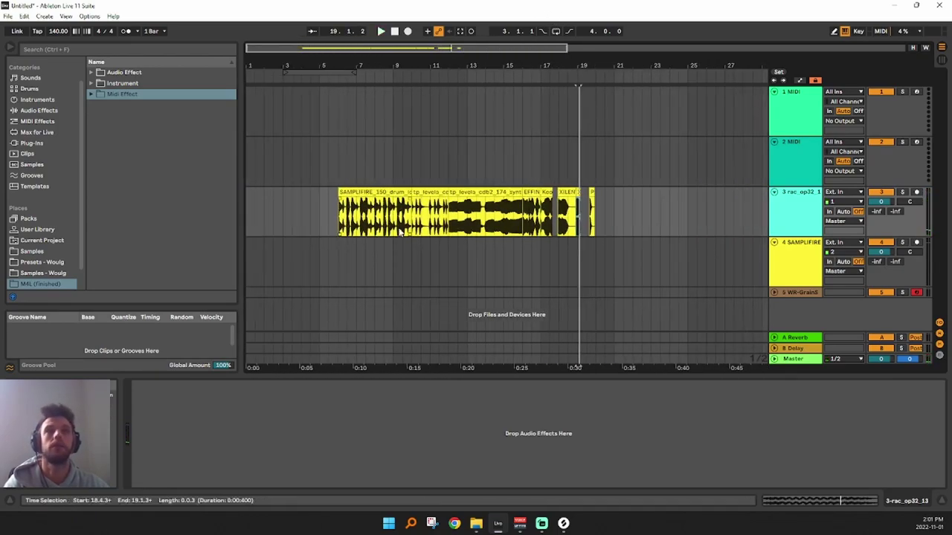
{"action": "left_click_drag", "start_coordinate": [374, 188], "coordinate": [282, 188]}
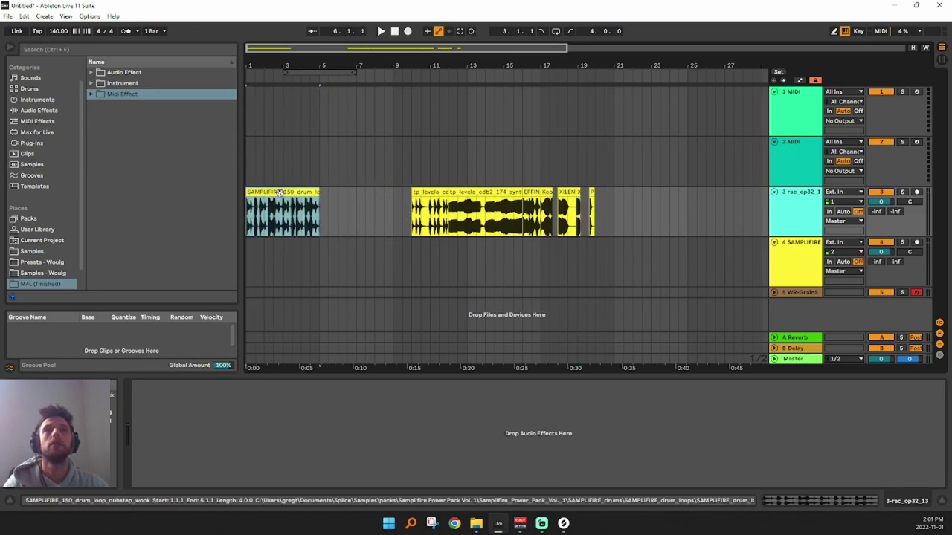
{"action": "left_click_drag", "start_coordinate": [274, 192], "coordinate": [346, 188]}
{"action": "key", "text": "ctrl+l"}
Move the first three beats of the twinkles synth loop to track 4, starting at 8.2.1 under the drum loop's end
{"action": "left_click_drag", "start_coordinate": [338, 65], "coordinate": [366, 114]}
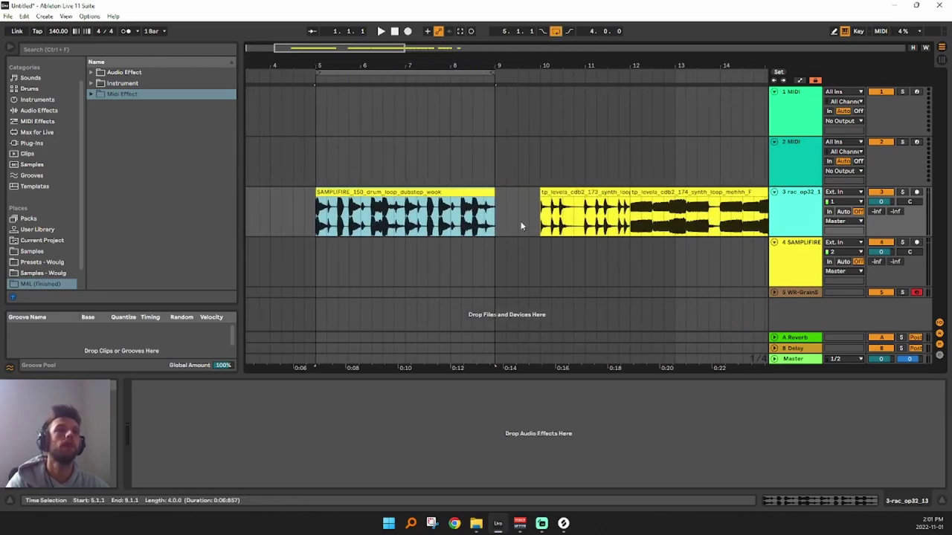
{"action": "left_click", "coordinate": [573, 192]}
{"action": "left_click_drag", "start_coordinate": [571, 231], "coordinate": [541, 227]}
{"action": "left_click_drag", "start_coordinate": [554, 192], "coordinate": [476, 268]}
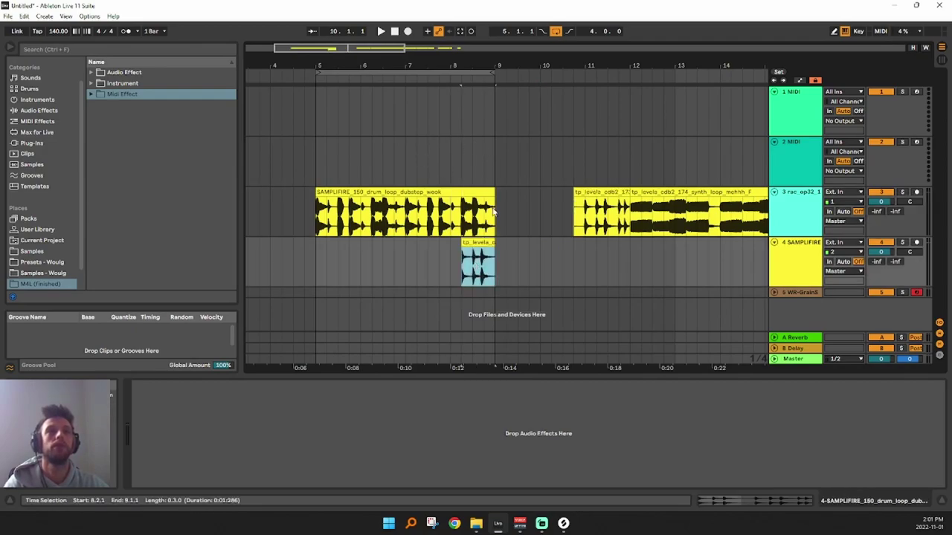
Trim the drum loop's end back to 8.2.1 and play the transition from bar 8
{"action": "left_click_drag", "start_coordinate": [489, 191], "coordinate": [462, 212]}
{"action": "key", "text": "space"}
{"action": "left_click", "coordinate": [453, 218]}
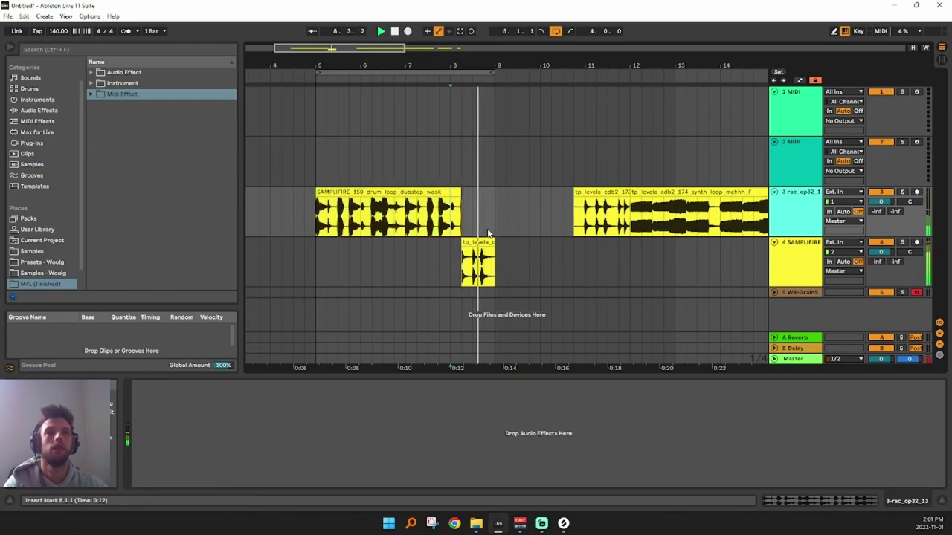
Split the twinkles clip on track 4 at 8.3.4, reverse its second part and play it back
{"action": "scroll", "coordinate": [449, 130], "scroll_direction": "up", "scroll_amount": 3}
{"action": "scroll", "coordinate": [448, 130], "scroll_direction": "up", "scroll_amount": 1}
{"action": "left_click", "coordinate": [461, 260]}
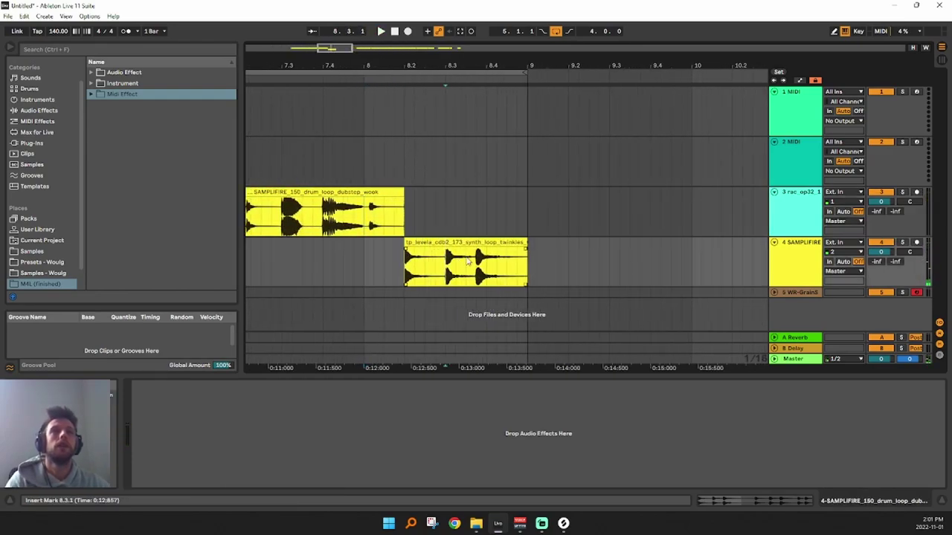
{"action": "left_click", "coordinate": [479, 243]}
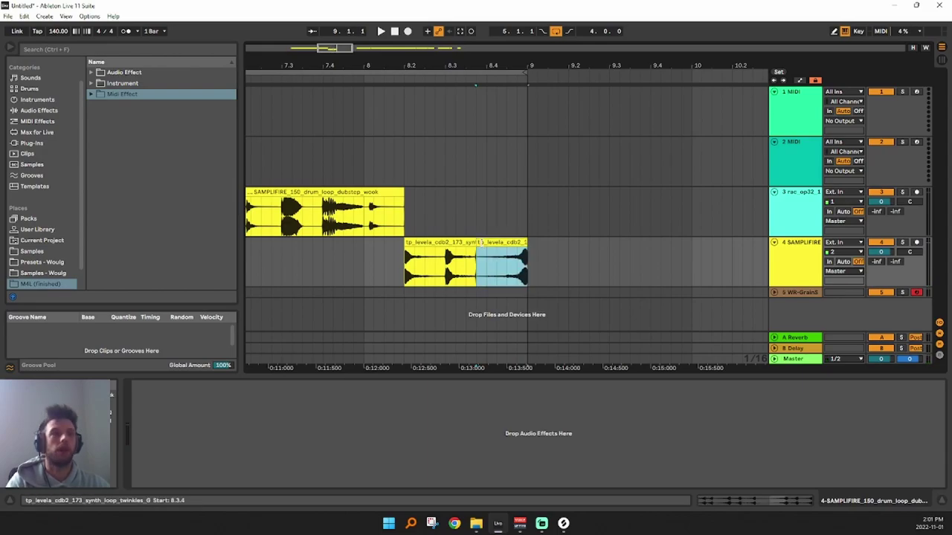
{"action": "key", "text": "space"}
{"action": "key", "text": "space"}
Raise the reversed twinkles clip's BPM to 692.00 and set its start marker to 6.4.4
{"action": "left_click_drag", "start_coordinate": [506, 65], "coordinate": [578, 33]}
{"action": "left_click", "coordinate": [711, 190]}
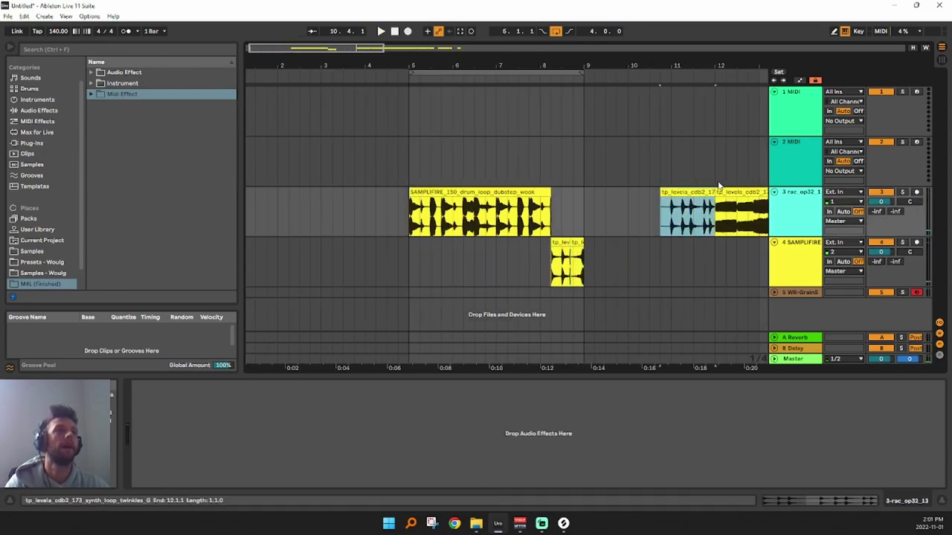
{"action": "left_click", "coordinate": [577, 254]}
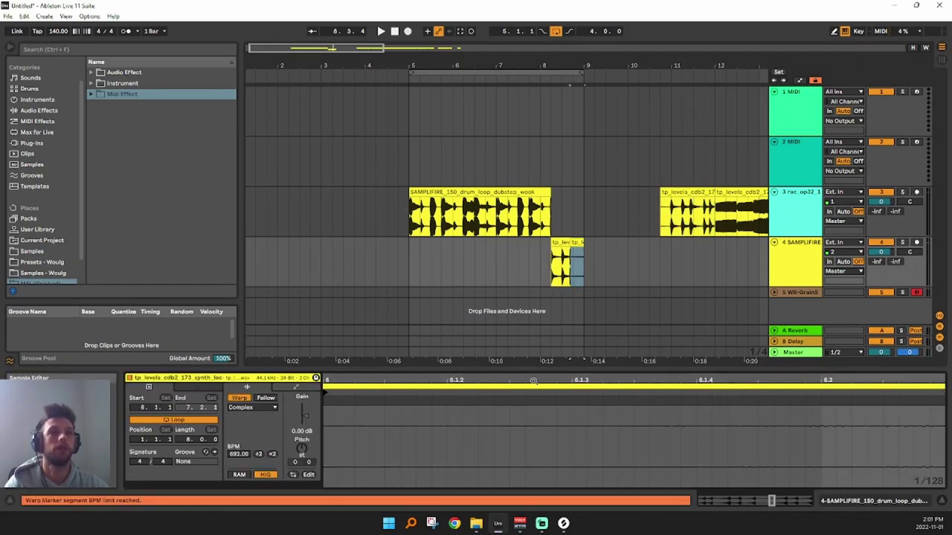
{"action": "left_click_drag", "start_coordinate": [534, 381], "coordinate": [536, 239]}
{"action": "mouse_move", "coordinate": [520, 392]}
{"action": "left_mouse_down"}
{"action": "mouse_move", "coordinate": [718, 392]}
{"action": "mouse_move", "coordinate": [660, 382]}
{"action": "left_mouse_up"}
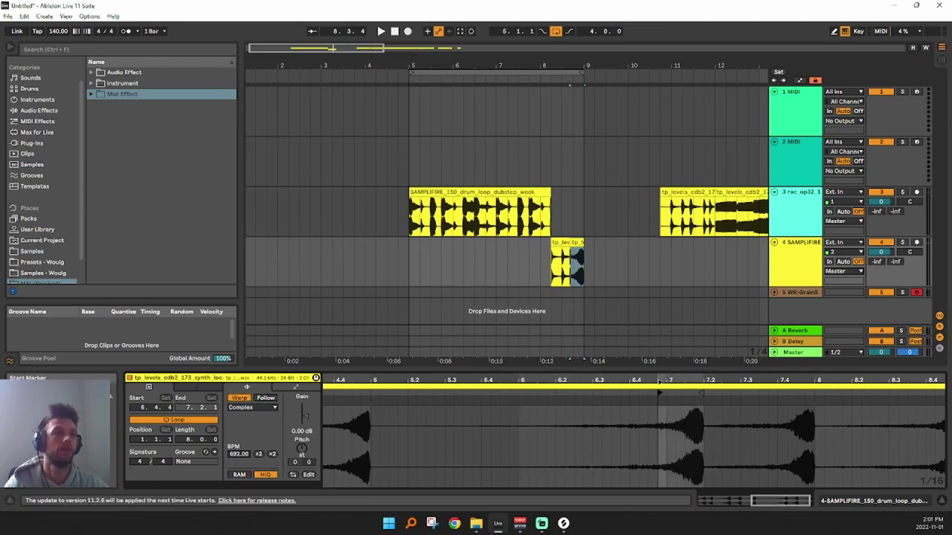
Set the reversed clip's warp mode to Texture with Grain Size 40.74 and Flux 0.00, checking it with playback
{"action": "left_click", "coordinate": [257, 408]}
{"action": "left_click", "coordinate": [254, 430]}
{"action": "key", "text": "space"}
{"action": "mouse_move", "coordinate": [250, 451]}
{"action": "left_mouse_down"}
{"action": "mouse_move", "coordinate": [255, 420]}
{"action": "mouse_move", "coordinate": [257, 444]}
{"action": "left_mouse_up"}
{"action": "key", "text": "space"}
{"action": "key", "text": "space"}
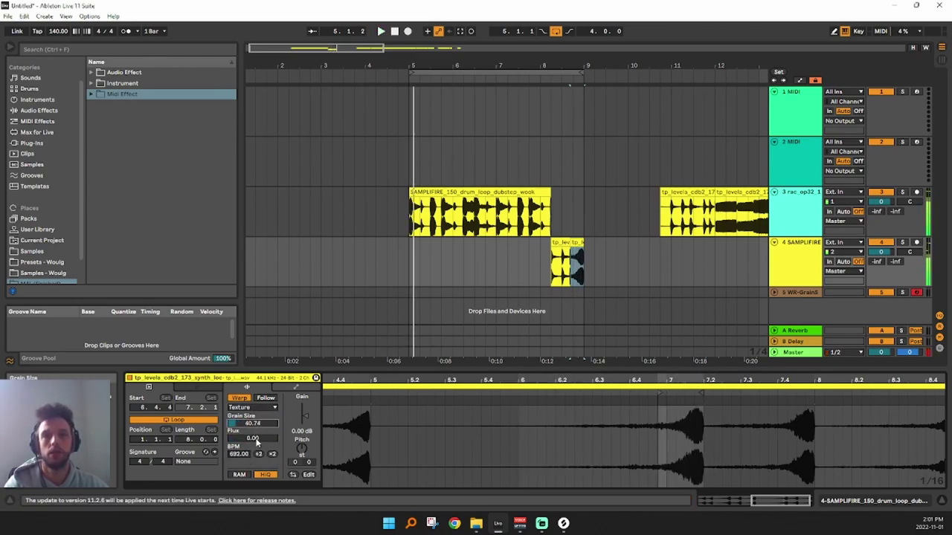
Shape the reversed clip's Grain Size envelope as a curve falling from maximum at its start to near zero at its end, checking by playback
{"action": "left_click", "coordinate": [294, 387]}
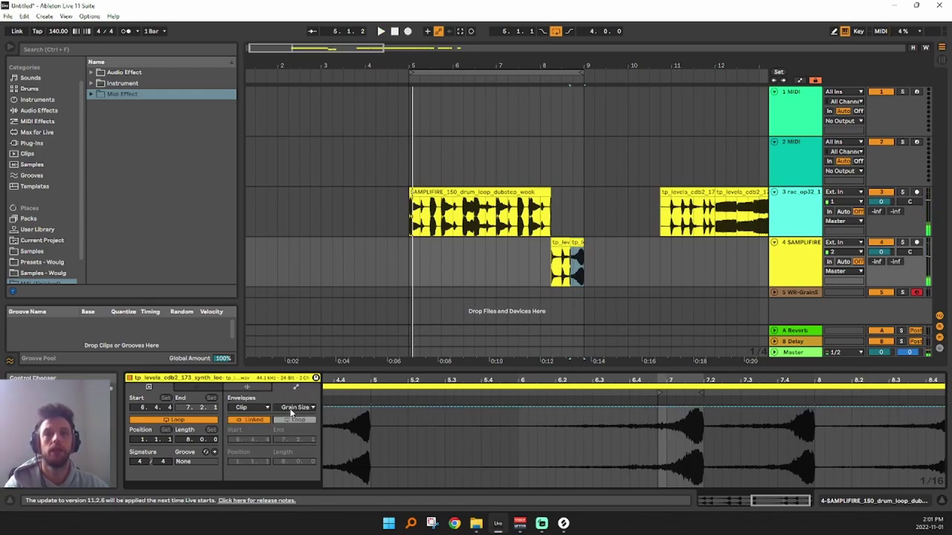
{"action": "left_click_drag", "start_coordinate": [703, 408], "coordinate": [692, 434]}
{"action": "key", "text": "space"}
{"action": "key", "text": "space"}
{"action": "key", "text": "space"}
{"action": "left_click_drag", "start_coordinate": [703, 467], "coordinate": [706, 479]}
{"action": "key", "text": "space"}
{"action": "key", "text": "space"}
{"action": "left_click_drag", "start_coordinate": [692, 436], "coordinate": [694, 433]}
{"action": "key", "text": "space"}
Copy the first two beats of the mehhh synth loop at bar 12 to track 4 at 5.1.1 and play it
{"action": "left_click_drag", "start_coordinate": [632, 65], "coordinate": [575, 49]}
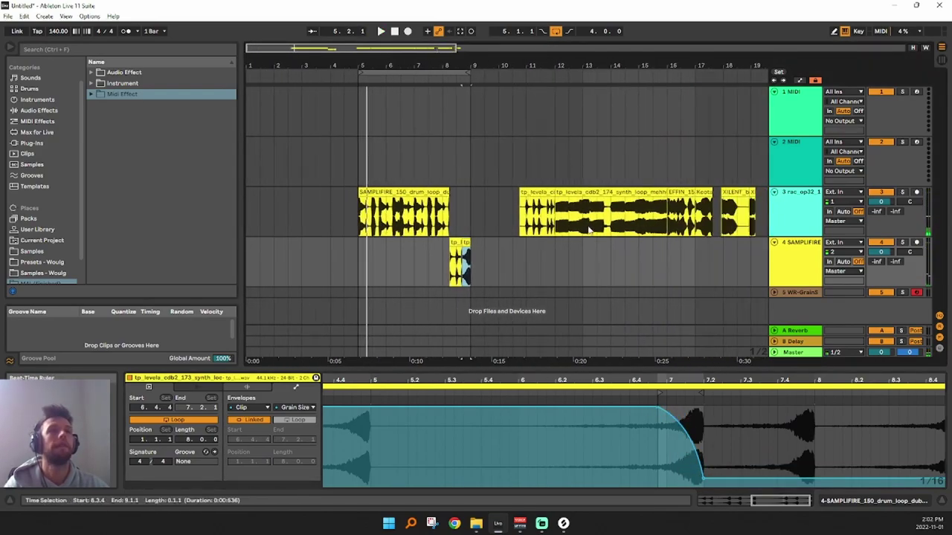
{"action": "left_click", "coordinate": [563, 215]}
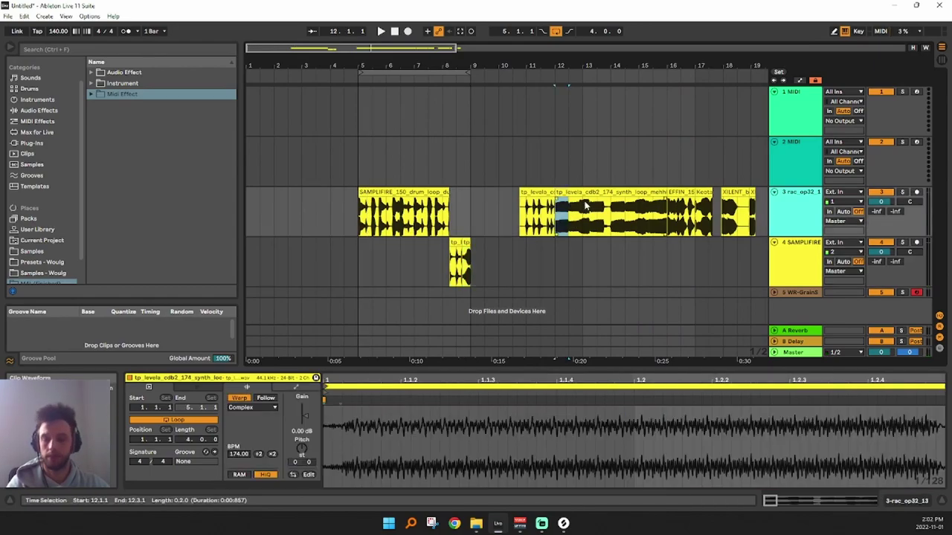
{"action": "left_click", "coordinate": [359, 246]}
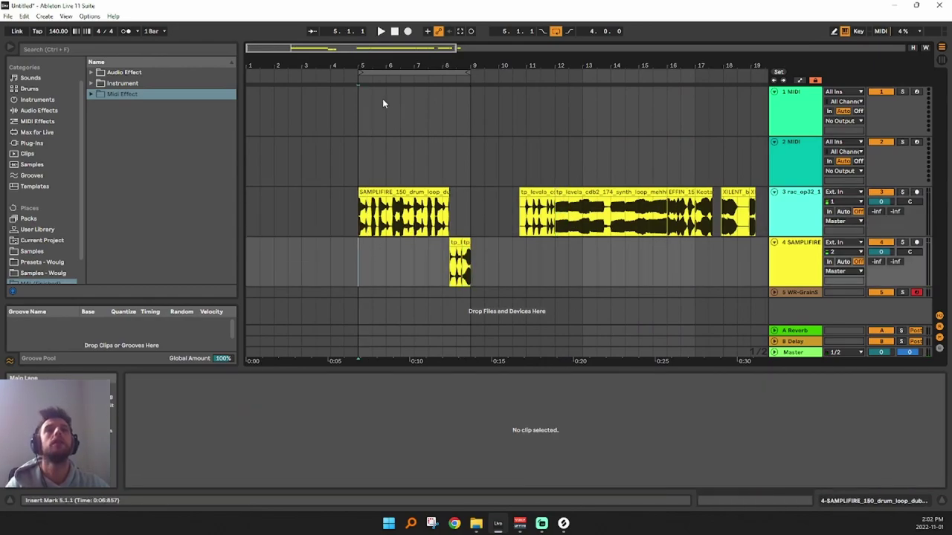
{"action": "key", "text": "plus"}
{"action": "key", "text": "plus"}
{"action": "key", "text": "ctrl+v"}
{"action": "key", "text": "space"}
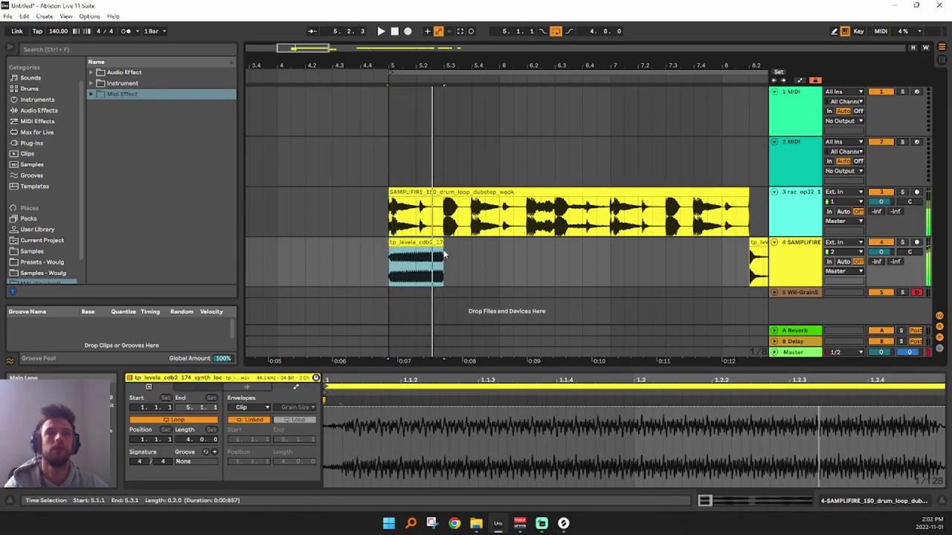
Shift the copied synth clip to start at 5.2, trim its end to 5.3 and play from bar 5
{"action": "key", "text": "plus"}
{"action": "left_click_drag", "start_coordinate": [385, 244], "coordinate": [464, 248]}
{"action": "left_click_drag", "start_coordinate": [594, 245], "coordinate": [524, 244]}
{"action": "left_click", "coordinate": [385, 235]}
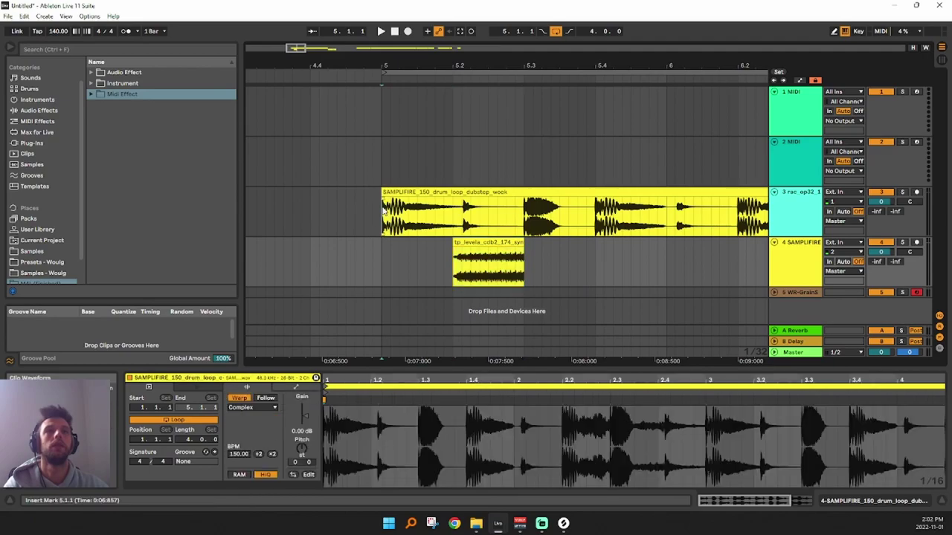
{"action": "key", "text": "space"}
Clear the drum loop between 5.2 and 5.3 so only the synth clip fills that beat, and play it back
{"action": "left_click_drag", "start_coordinate": [463, 221], "coordinate": [525, 194]}
{"action": "left_click_drag", "start_coordinate": [459, 200], "coordinate": [453, 195]}
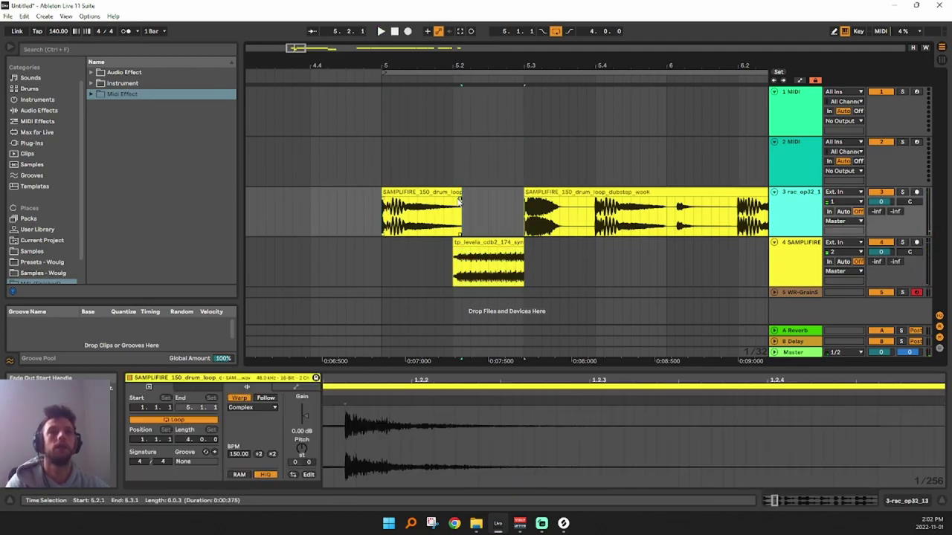
{"action": "key", "text": "space"}
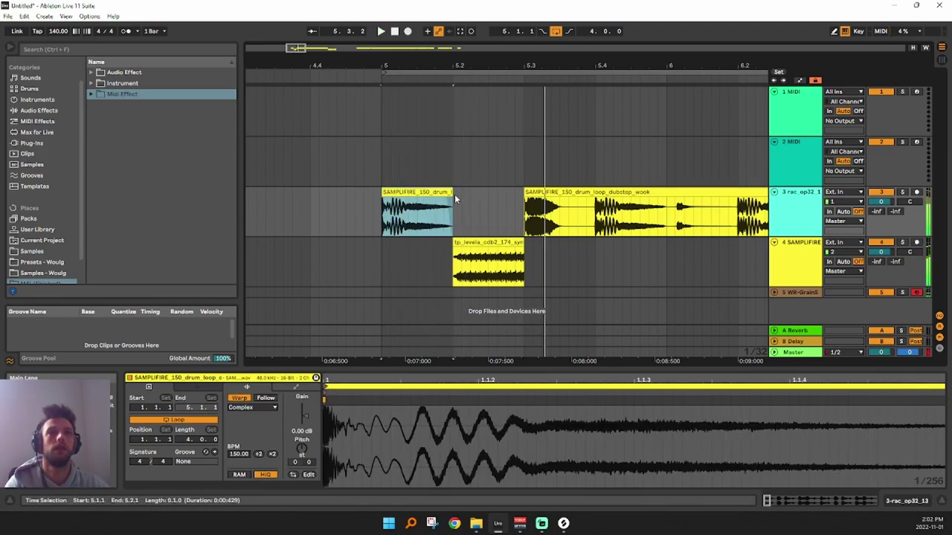
{"action": "key", "text": "space"}
Delete the drum loop's beat from 6.1 to 6.2 on track 3
{"action": "left_click_drag", "start_coordinate": [507, 65], "coordinate": [382, 31]}
{"action": "left_click_drag", "start_coordinate": [442, 214], "coordinate": [466, 190]}
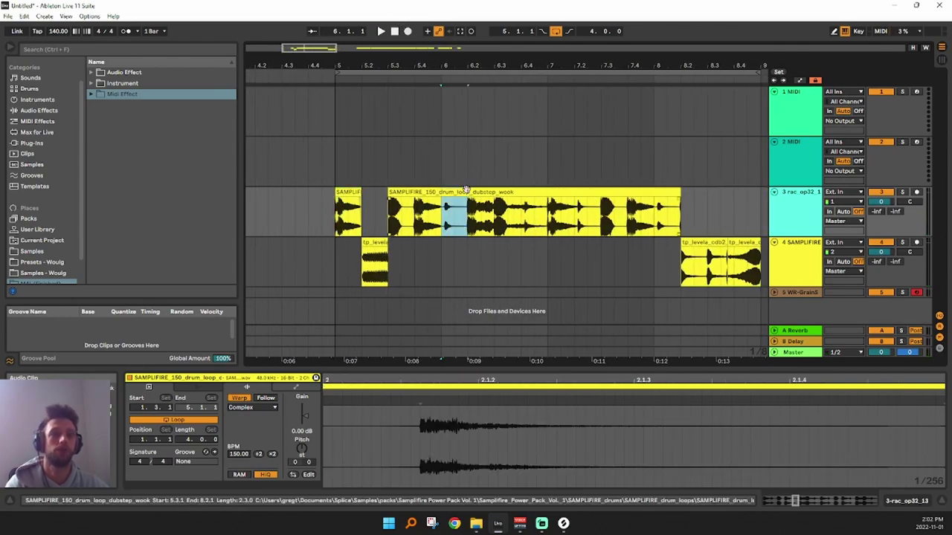
{"action": "key", "text": "Delete"}
Audition the remaining twinkles synth clip around bar 11 and delete it from track 3
{"action": "left_click_drag", "start_coordinate": [633, 64], "coordinate": [500, 37]}
{"action": "left_click", "coordinate": [694, 211]}
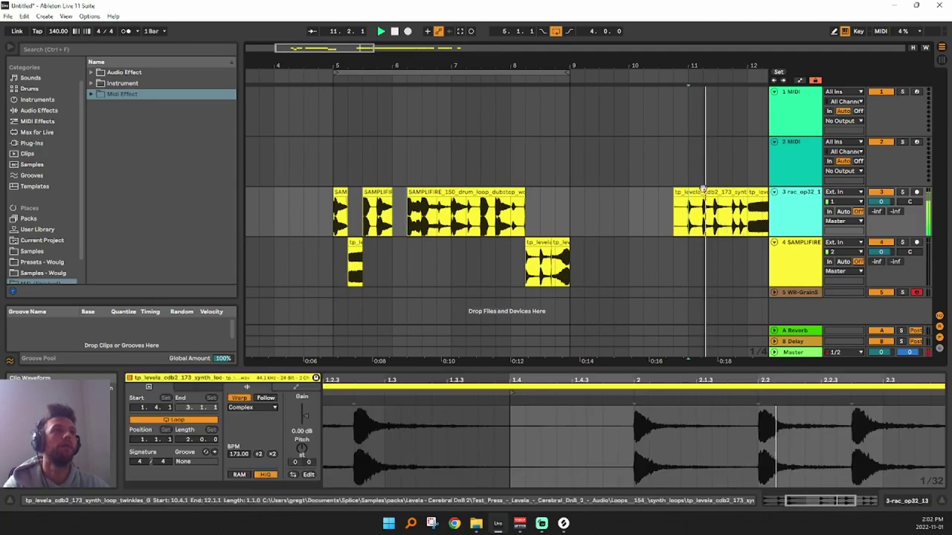
{"action": "left_click", "coordinate": [703, 191]}
{"action": "key", "text": "Delete"}
Audition the mehhh synth loop on track 3 from bar 12
{"action": "key", "text": "minus"}
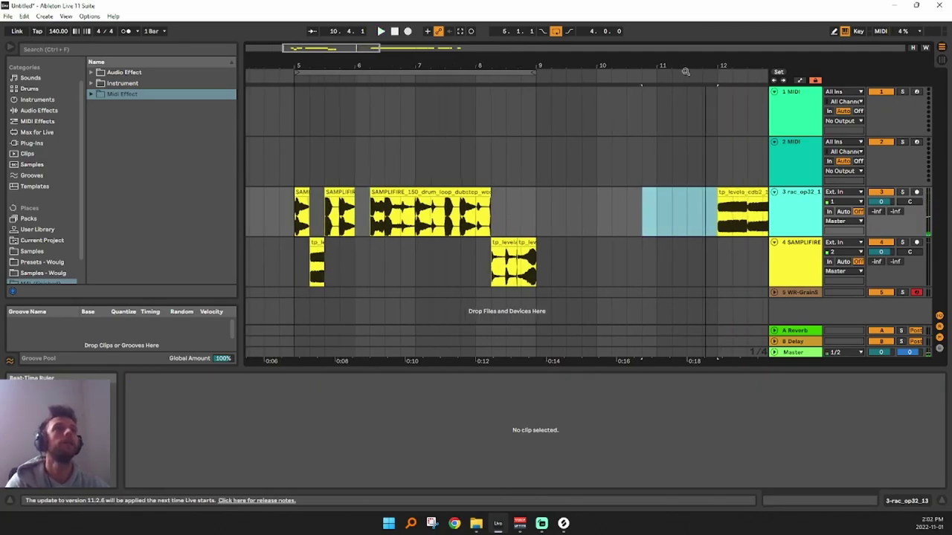
{"action": "left_click", "coordinate": [563, 218]}
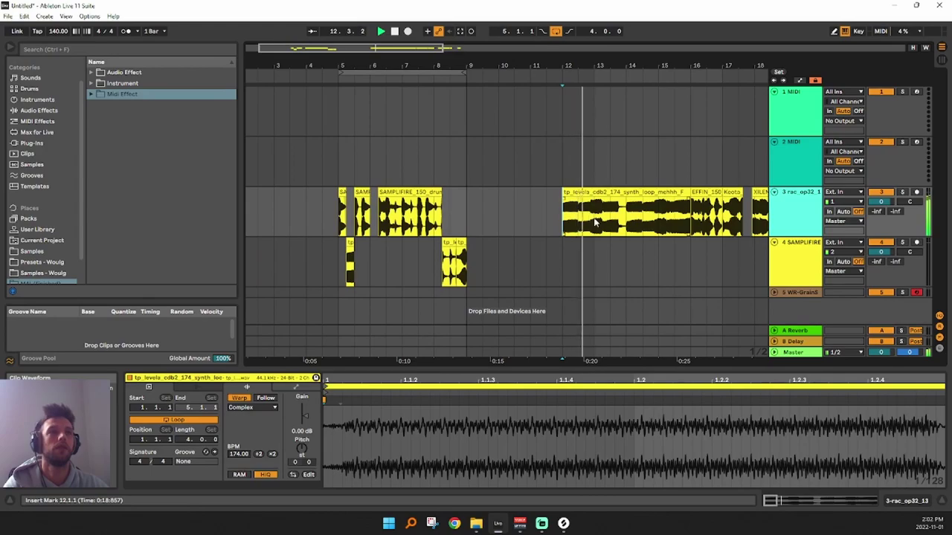
{"action": "key", "text": "space"}
{"action": "scroll", "coordinate": [603, 104], "scroll_direction": "up", "scroll_amount": 5}
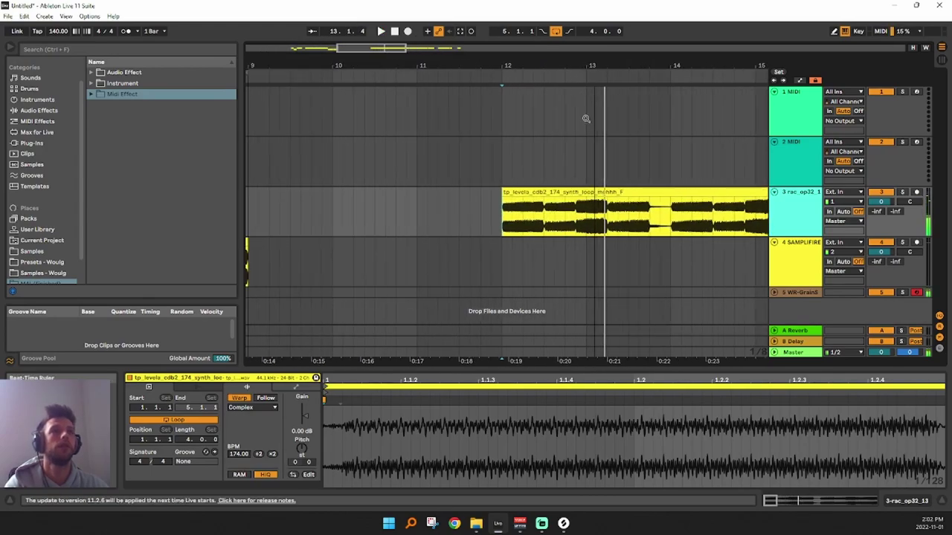
Copy the mehhh synth loop's segment starting at 12.4.3 to track 4 at 5.4, trim it to end at 6.1 and play it back
{"action": "left_click_drag", "start_coordinate": [563, 212], "coordinate": [602, 206]}
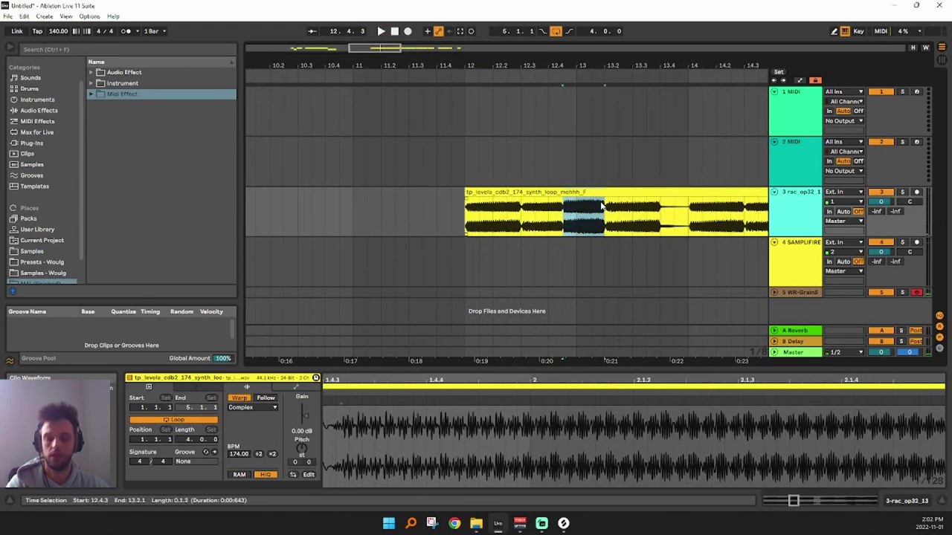
{"action": "left_click_drag", "start_coordinate": [451, 65], "coordinate": [505, 136]}
{"action": "mouse_move", "coordinate": [351, 66]}
{"action": "left_mouse_down"}
{"action": "mouse_move", "coordinate": [420, 169]}
{"action": "mouse_move", "coordinate": [486, 167]}
{"action": "left_mouse_up"}
{"action": "left_click", "coordinate": [521, 253]}
{"action": "left_click", "coordinate": [493, 248]}
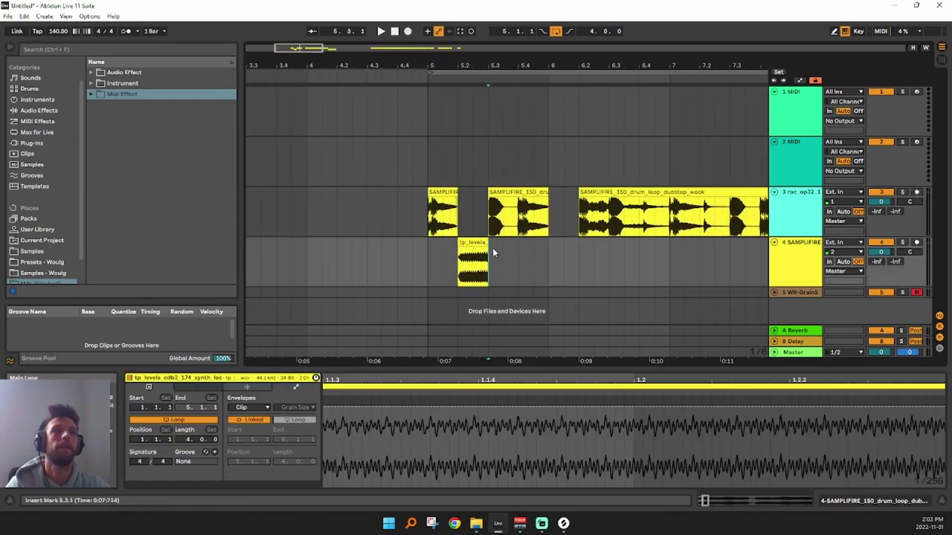
{"action": "key", "text": "ctrl+v"}
{"action": "mouse_move", "coordinate": [533, 241]}
{"action": "left_mouse_down"}
{"action": "mouse_move", "coordinate": [518, 243]}
{"action": "mouse_move", "coordinate": [531, 244]}
{"action": "left_mouse_up"}
{"action": "key", "text": "space"}
{"action": "key", "text": "space"}
Trim the drum clip that starts at 5.3 to end at 5.4.3 with a short fade-out
{"action": "left_click_drag", "start_coordinate": [528, 66], "coordinate": [527, 137]}
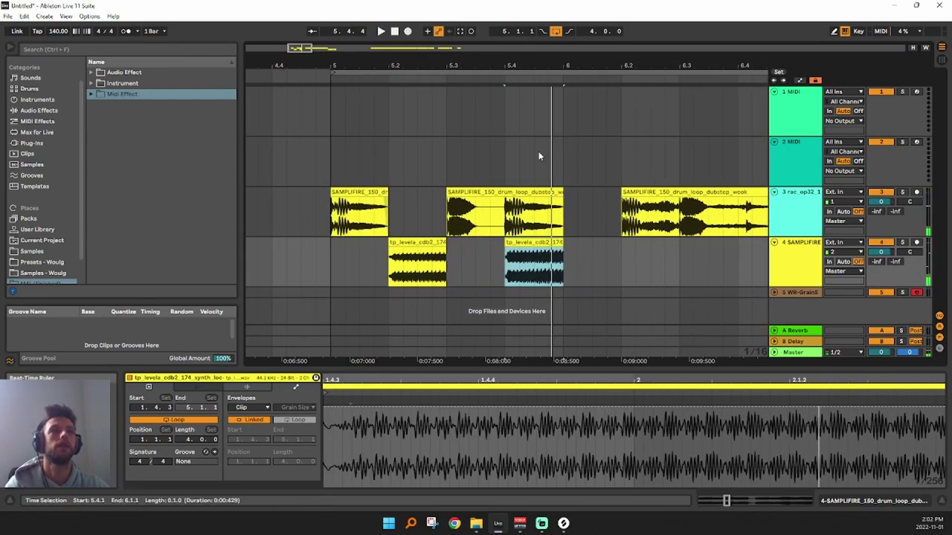
{"action": "left_click_drag", "start_coordinate": [560, 193], "coordinate": [533, 194]}
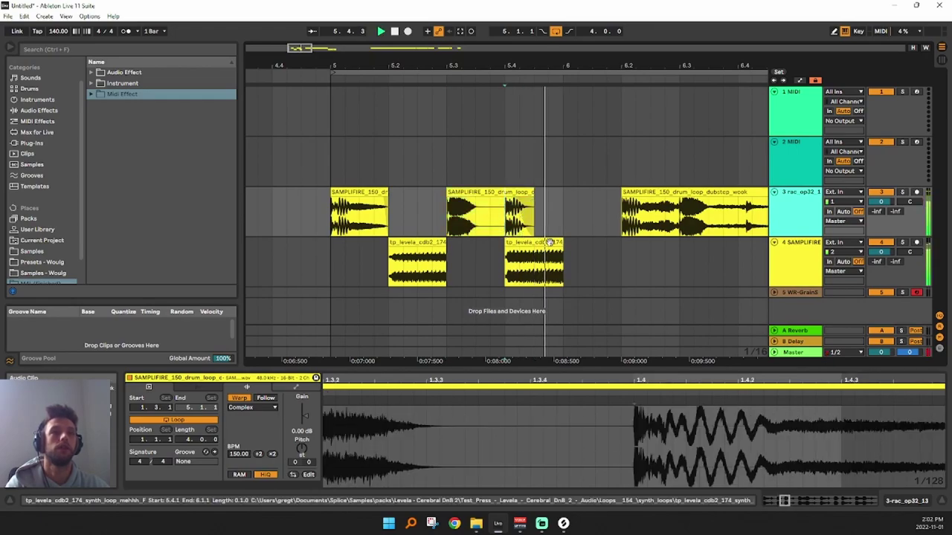
{"action": "left_click", "coordinate": [559, 266]}
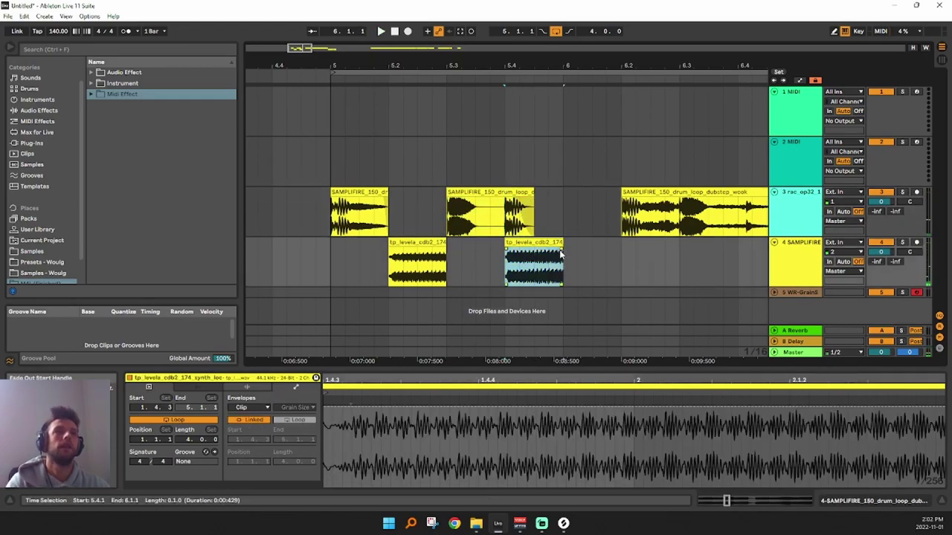
Extend the synth clip at 5.4 on track 4 to end at 6.2 and split it at 6.1
{"action": "left_click_drag", "start_coordinate": [563, 253], "coordinate": [620, 245]}
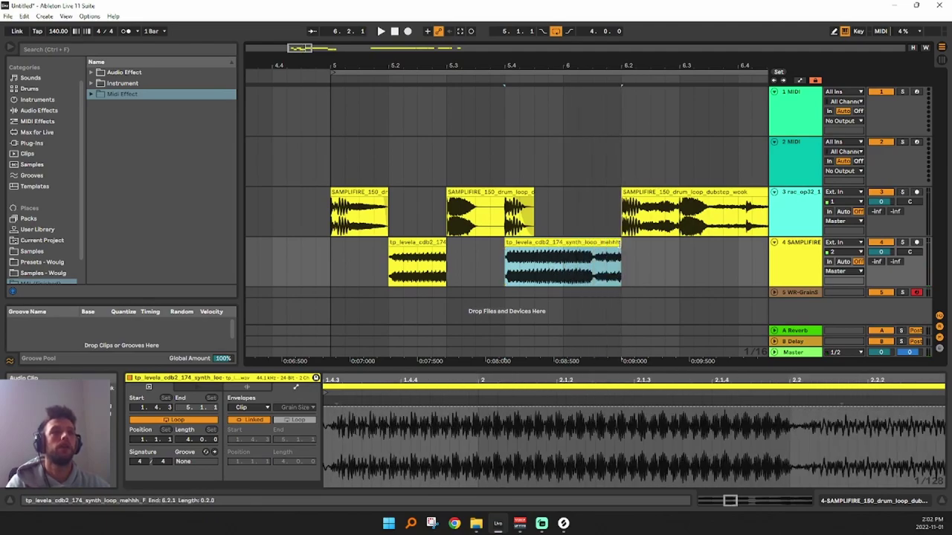
{"action": "left_click", "coordinate": [548, 265]}
{"action": "left_click", "coordinate": [563, 265]}
{"action": "key", "text": "ctrl+e"}
Fade out the first half of the split synth clip from about 5.4.3 to 6.1
{"action": "left_click", "coordinate": [577, 242]}
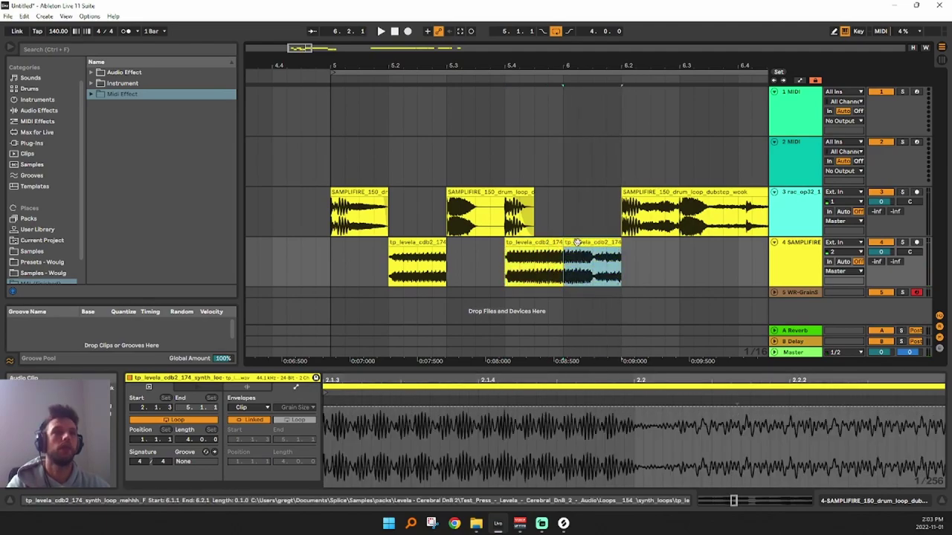
{"action": "left_click", "coordinate": [561, 251]}
{"action": "left_click_drag", "start_coordinate": [564, 250], "coordinate": [533, 250]}
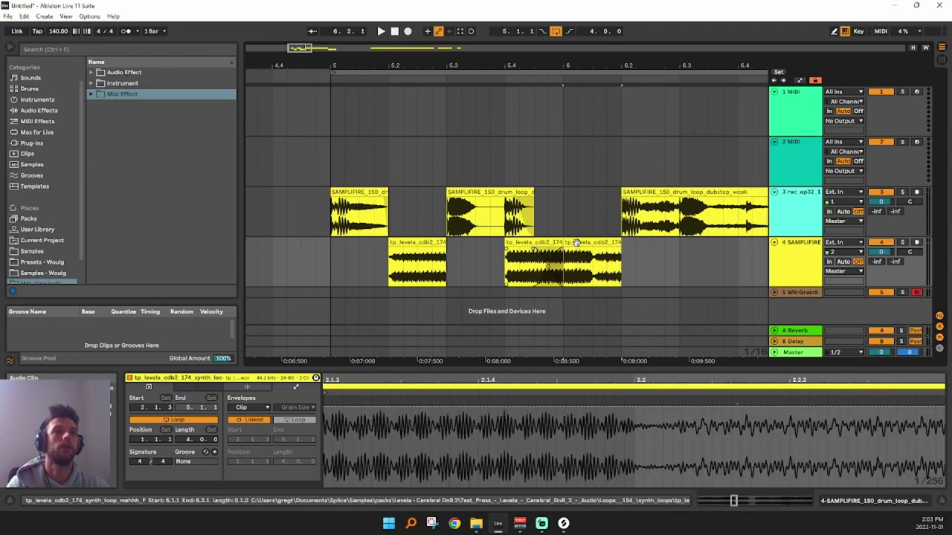
Double the second synth slice's clip tempo to 348 BPM, pitch it up 12 semitones and warp it in Texture mode with grain size 154.93
{"action": "left_click", "coordinate": [576, 244]}
{"action": "left_click", "coordinate": [249, 386]}
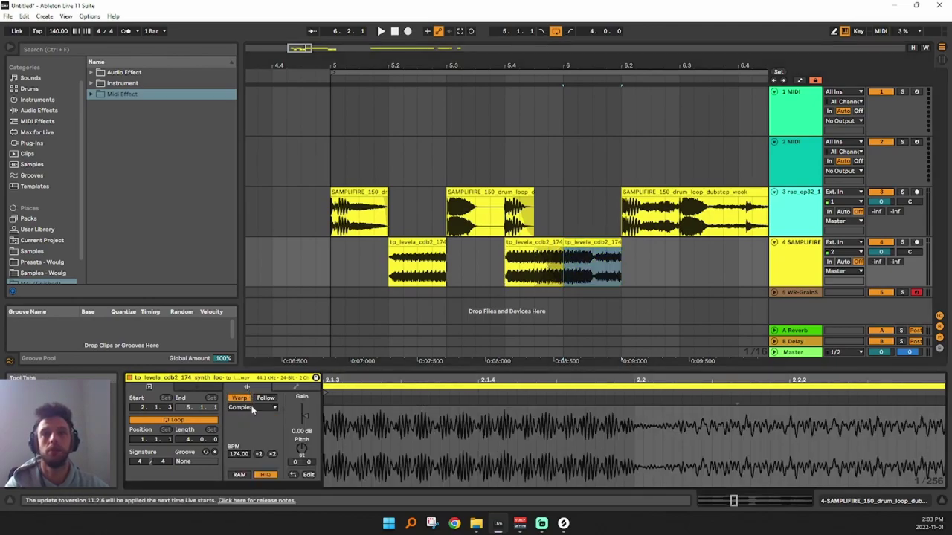
{"action": "left_click", "coordinate": [272, 454]}
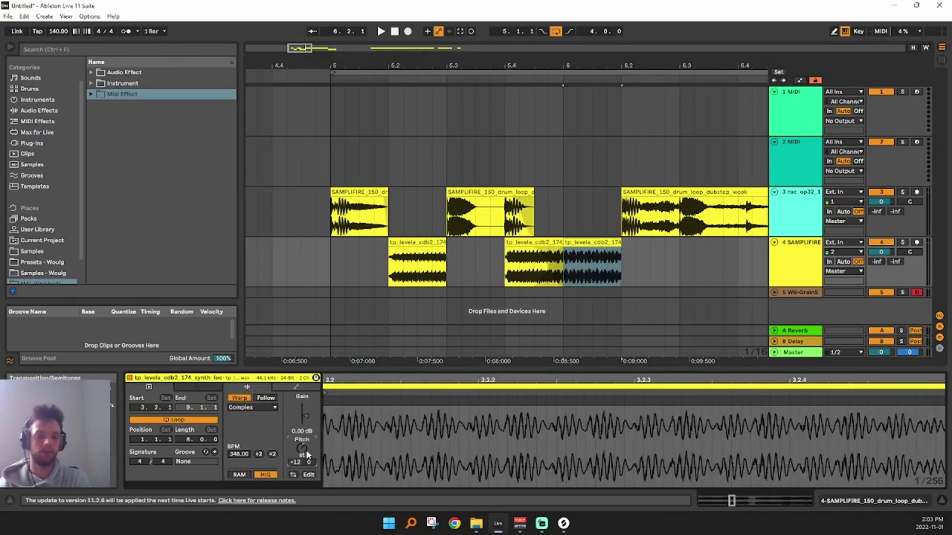
{"action": "left_click", "coordinate": [260, 410]}
{"action": "key", "text": "space"}
{"action": "left_click", "coordinate": [256, 422]}
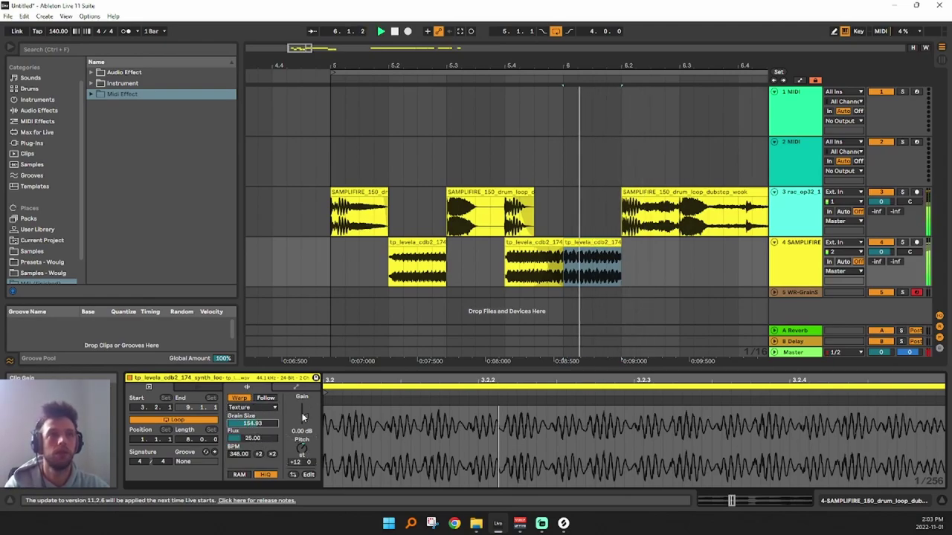
Play back the two synth slices from 5.4 to check the pitched and warped second half
{"action": "left_click", "coordinate": [502, 269]}
{"action": "key", "text": "space"}
{"action": "key", "text": "space"}
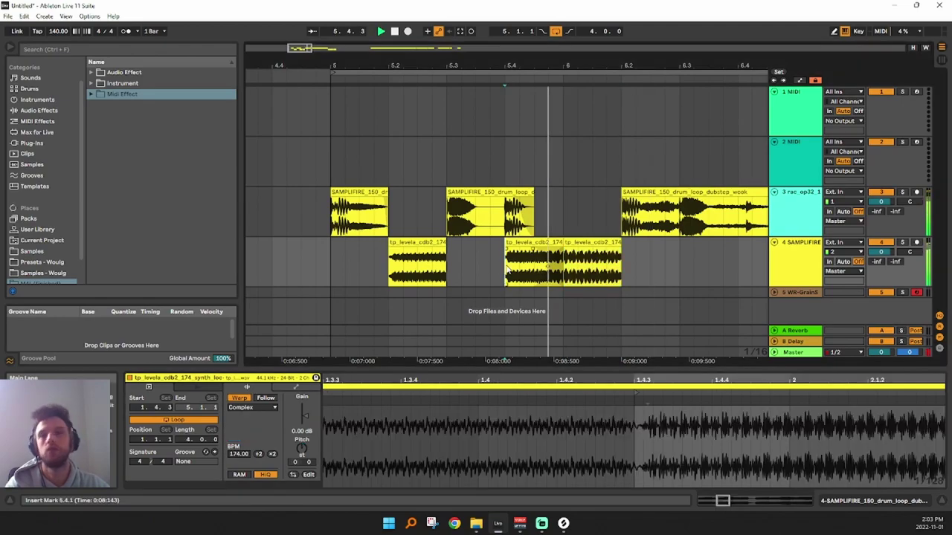
{"action": "key", "text": "space"}
{"action": "key", "text": "space"}
{"action": "left_click_drag", "start_coordinate": [662, 65], "coordinate": [527, 13]}
{"action": "key", "text": "space"}
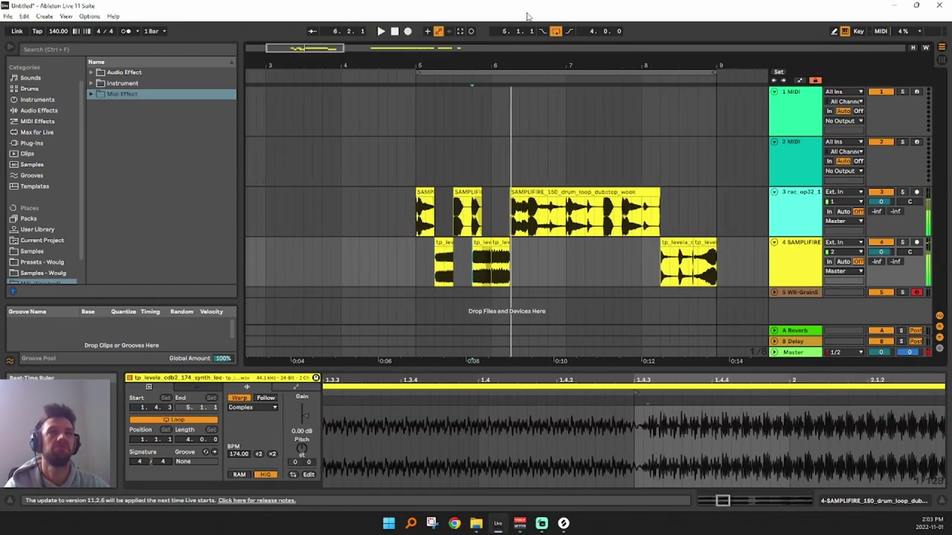
Audition the EFFIN bass phrase clip on track 3 from bar 16
{"action": "left_click_drag", "start_coordinate": [652, 65], "coordinate": [454, 14]}
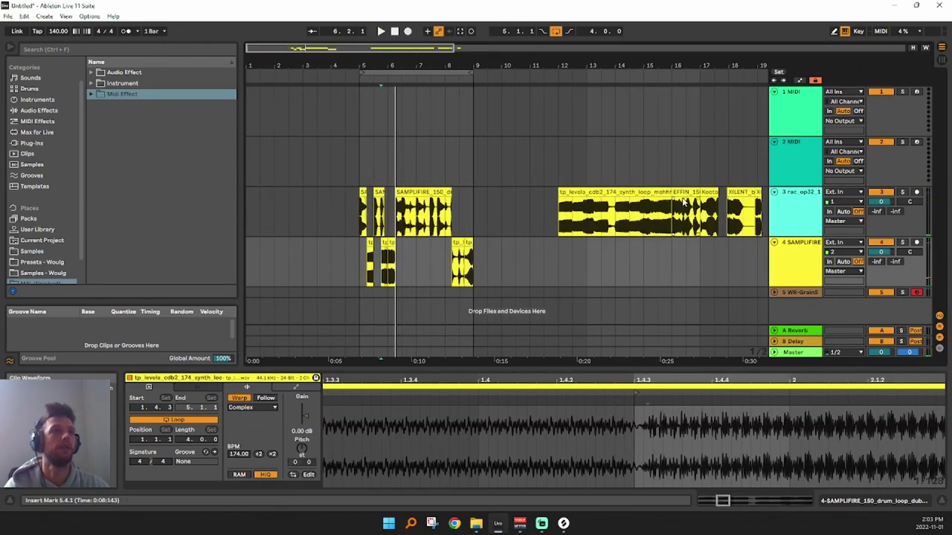
{"action": "left_click", "coordinate": [683, 204]}
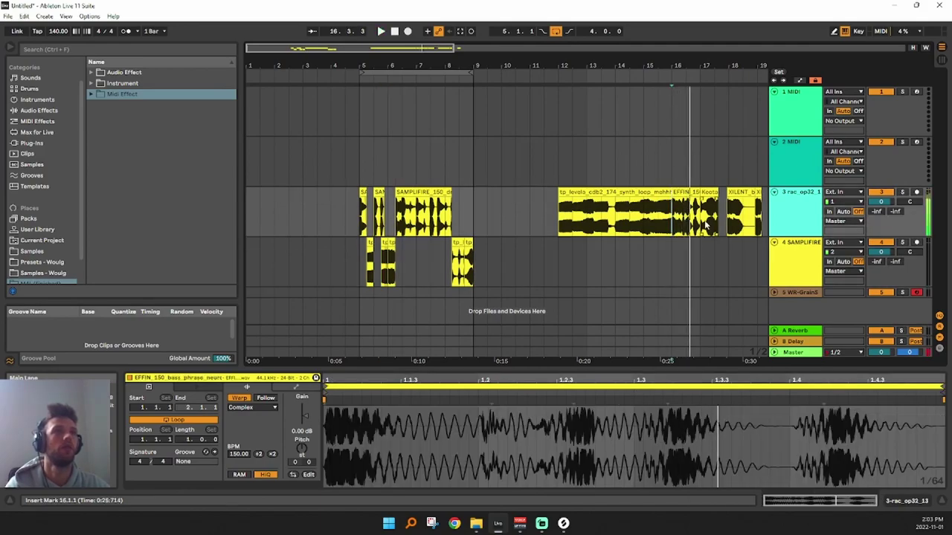
{"action": "key", "text": "space"}
Copy the Keota neuro bass segment from 17.1 to 17.2.3 onto a new audio track below track 4, starting at 5.4.3
{"action": "left_click_drag", "start_coordinate": [705, 65], "coordinate": [680, 138]}
{"action": "left_click_drag", "start_coordinate": [704, 217], "coordinate": [667, 199]}
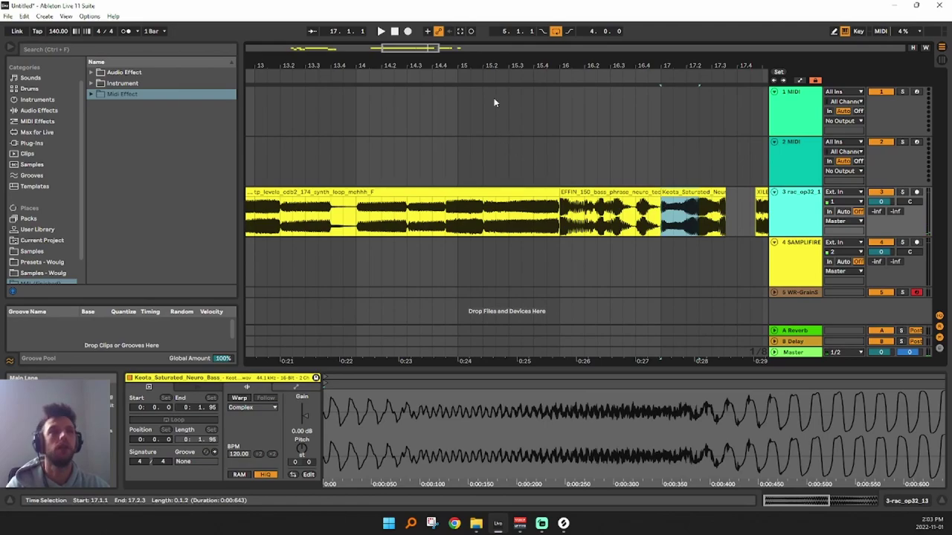
{"action": "key", "text": "minus"}
{"action": "key", "text": "minus"}
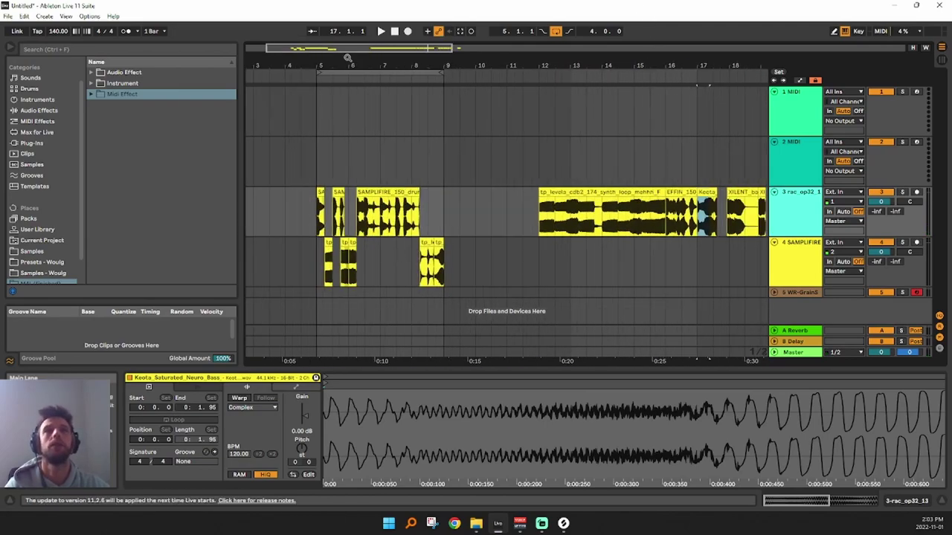
{"action": "left_click_drag", "start_coordinate": [346, 58], "coordinate": [431, 123]}
{"action": "left_click", "coordinate": [816, 278]}
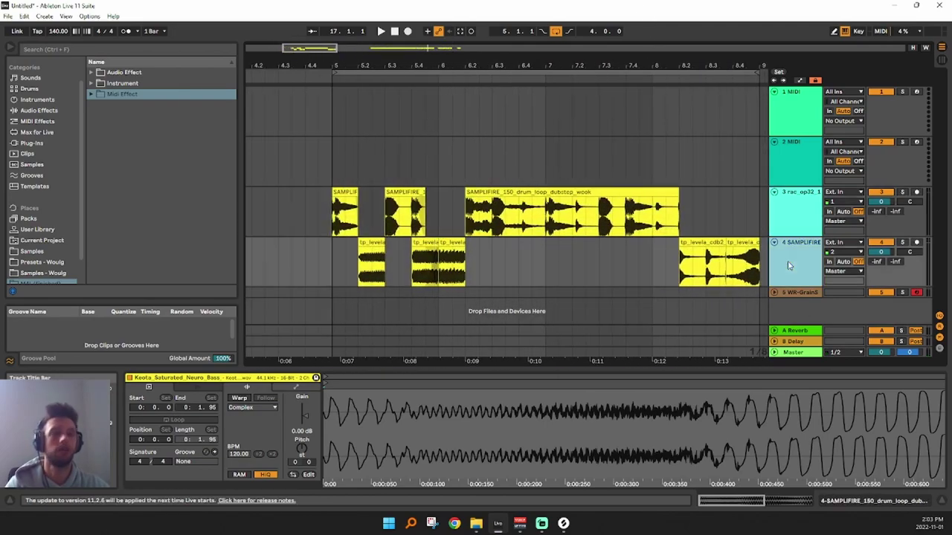
{"action": "key", "text": "ctrl+t"}
{"action": "left_click", "coordinate": [421, 296]}
{"action": "key", "text": "ctrl+v"}
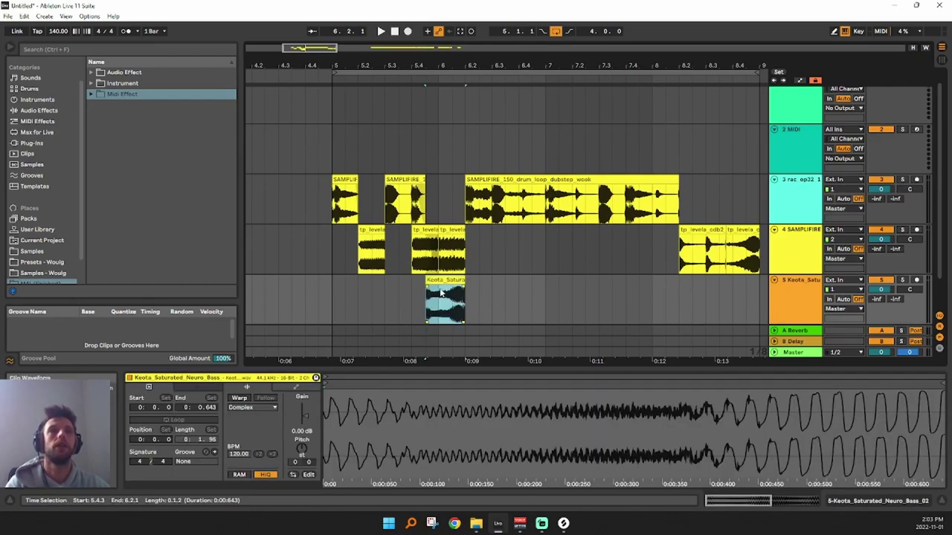
Fade in the Keota bass clip on track 5 and fade out the synth slice ending at 6.2 on track 4
{"action": "left_click", "coordinate": [434, 294]}
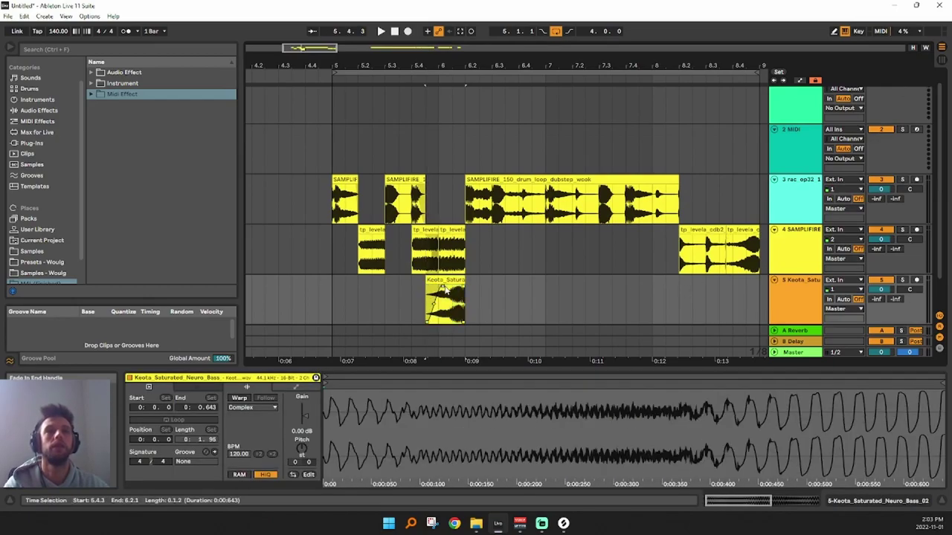
{"action": "left_click", "coordinate": [398, 296]}
{"action": "key", "text": "space"}
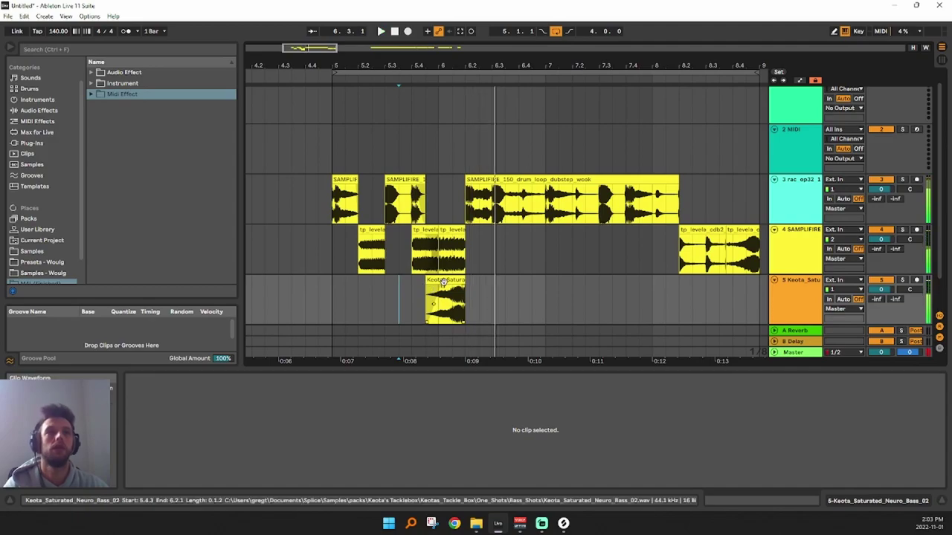
{"action": "left_click", "coordinate": [450, 236]}
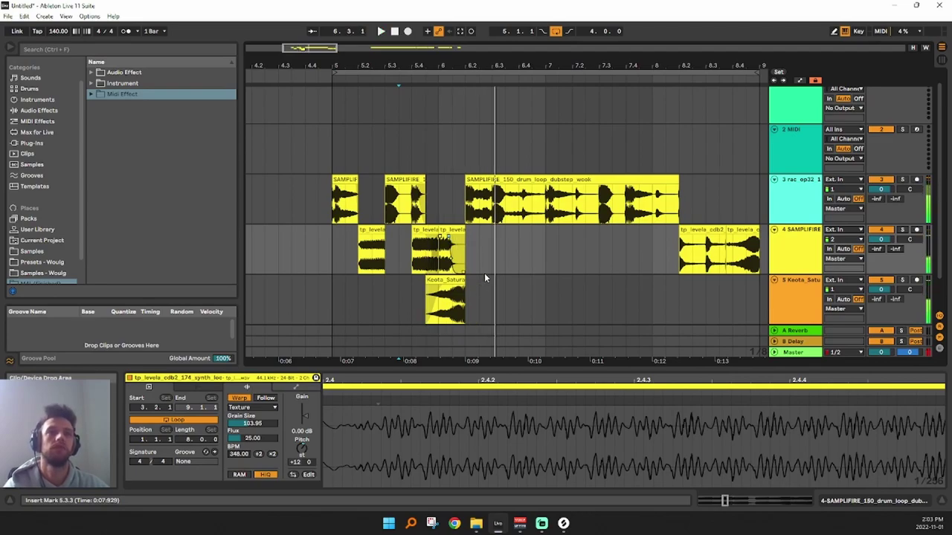
Duplicate the last eighth note of the Keota bass clip before 6.2 to fill 6.2 to 6.2.3, and play it back
{"action": "left_click_drag", "start_coordinate": [470, 302], "coordinate": [455, 302]}
{"action": "key", "text": "ctrl+d"}
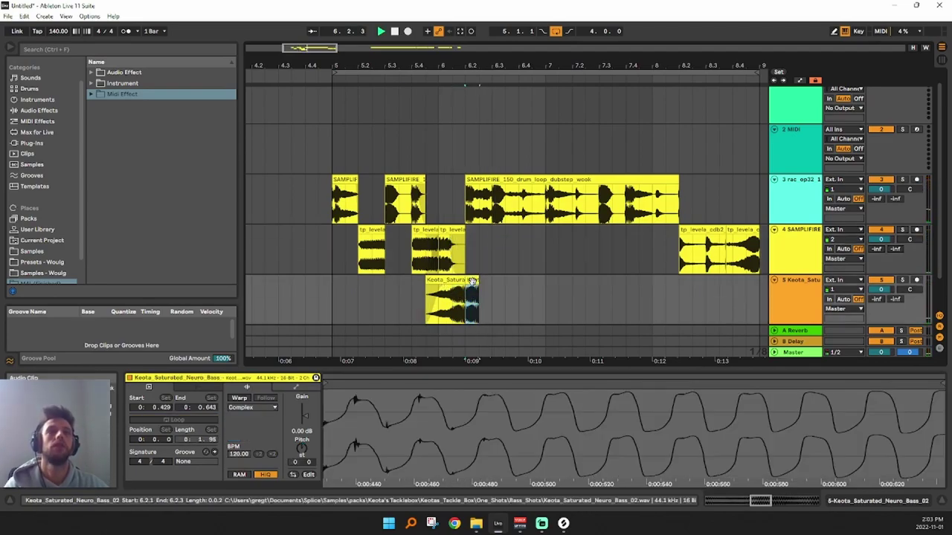
{"action": "key", "text": "space"}
{"action": "key", "text": "space"}
Split the drum loop on track 3 at 6.3, shorten the piece at 6.2 to end at 6.2.2 and play it back
{"action": "left_click_drag", "start_coordinate": [472, 64], "coordinate": [465, 96]}
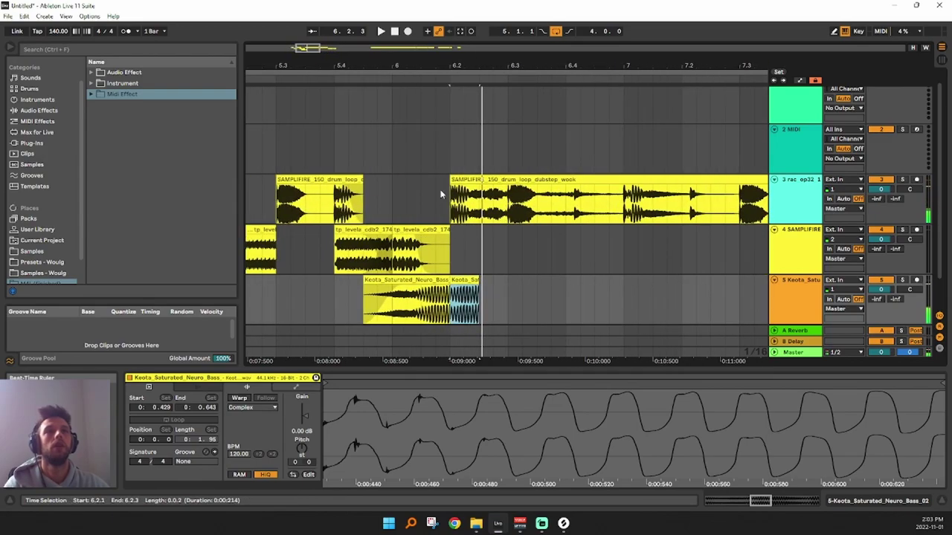
{"action": "left_click", "coordinate": [508, 191]}
{"action": "key", "text": "ctrl+e"}
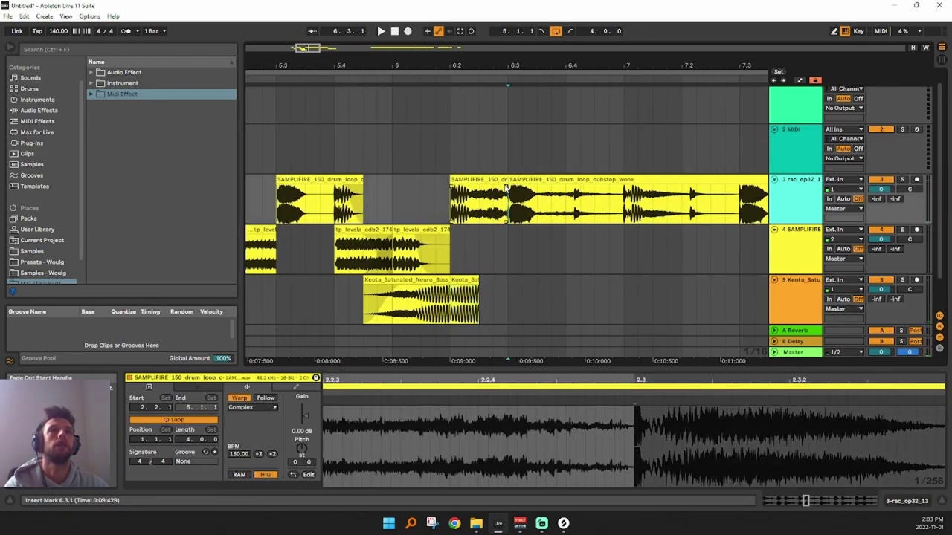
{"action": "left_click_drag", "start_coordinate": [507, 180], "coordinate": [465, 185]}
{"action": "key", "text": "space"}
{"action": "key", "text": "space"}
{"action": "key", "text": "space"}
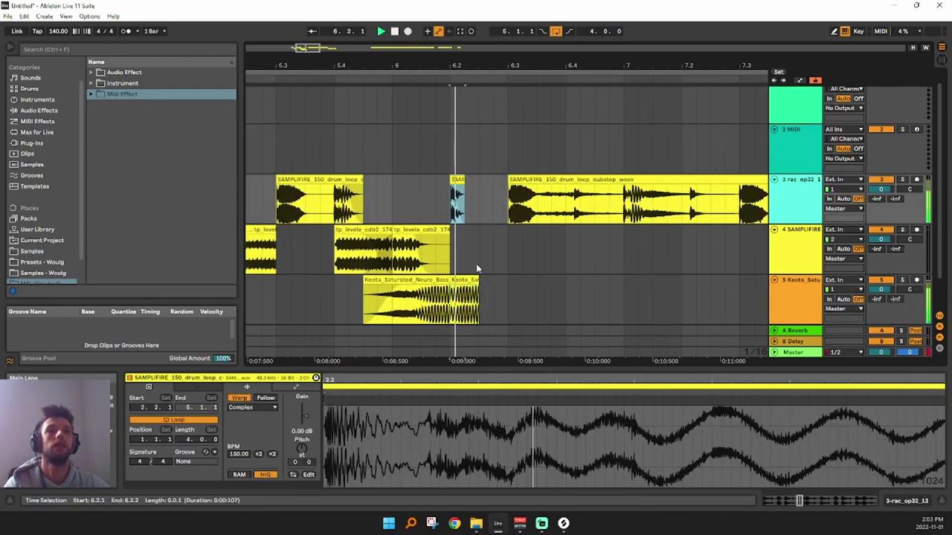
Split the duplicated Keota bass slice at 6.2.2 and duplicate its second part to fill the track up to 6.3
{"action": "left_click", "coordinate": [473, 299]}
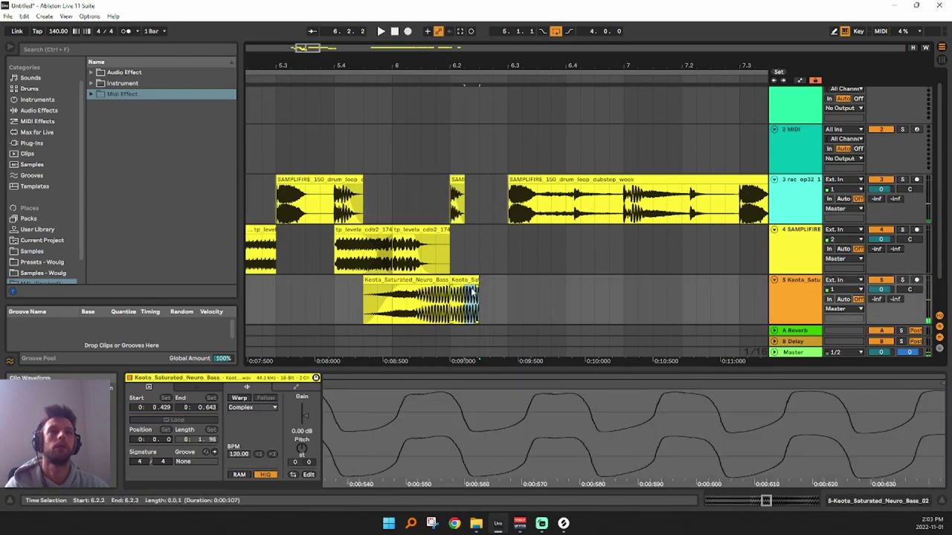
{"action": "left_click", "coordinate": [464, 304]}
{"action": "key", "text": "ctrl+e"}
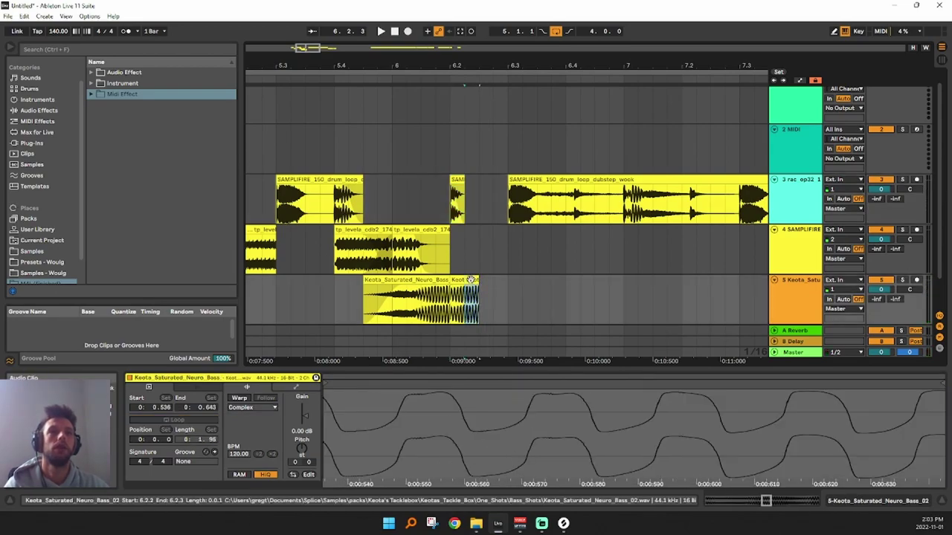
{"action": "key", "text": "ctrl+d"}
{"action": "key", "text": "ctrl+d"}
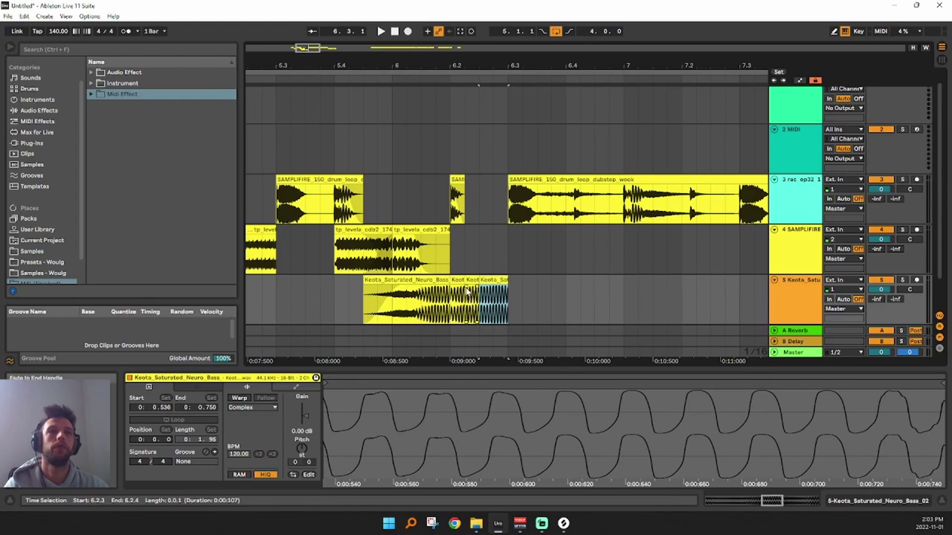
Add short fades to the small Keota bass slices between 6.2 and 6.2.3 and play them back from 6.2
{"action": "left_click", "coordinate": [459, 292]}
{"action": "left_click", "coordinate": [470, 292]}
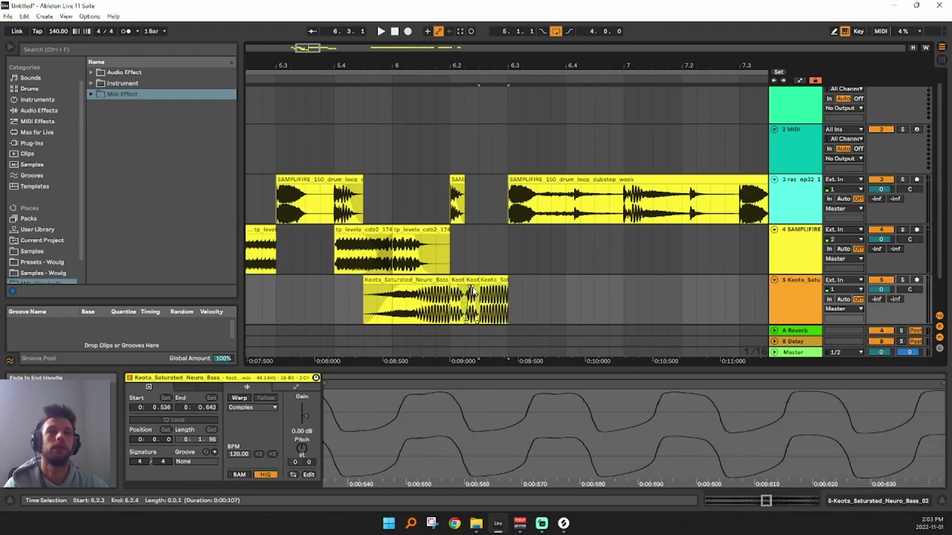
{"action": "left_click", "coordinate": [455, 291]}
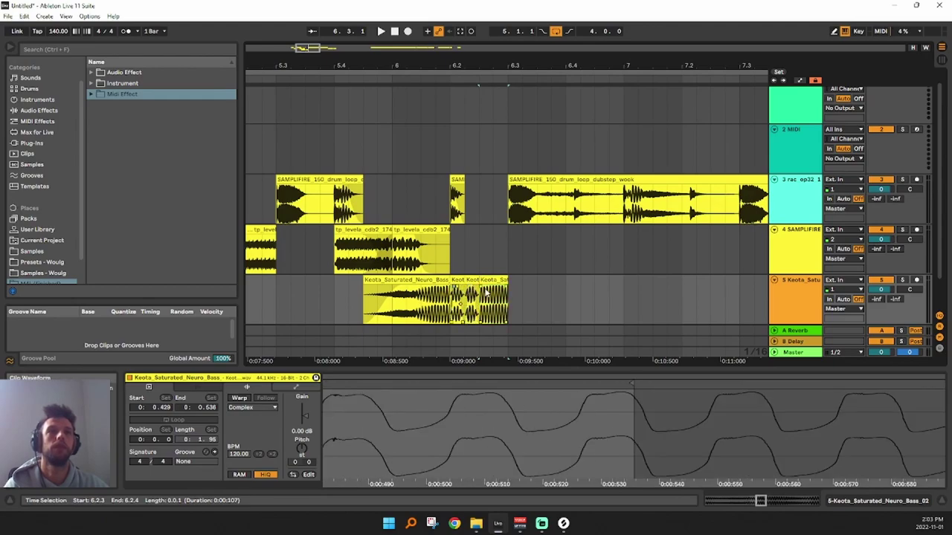
{"action": "left_click", "coordinate": [456, 294]}
{"action": "key", "text": "space"}
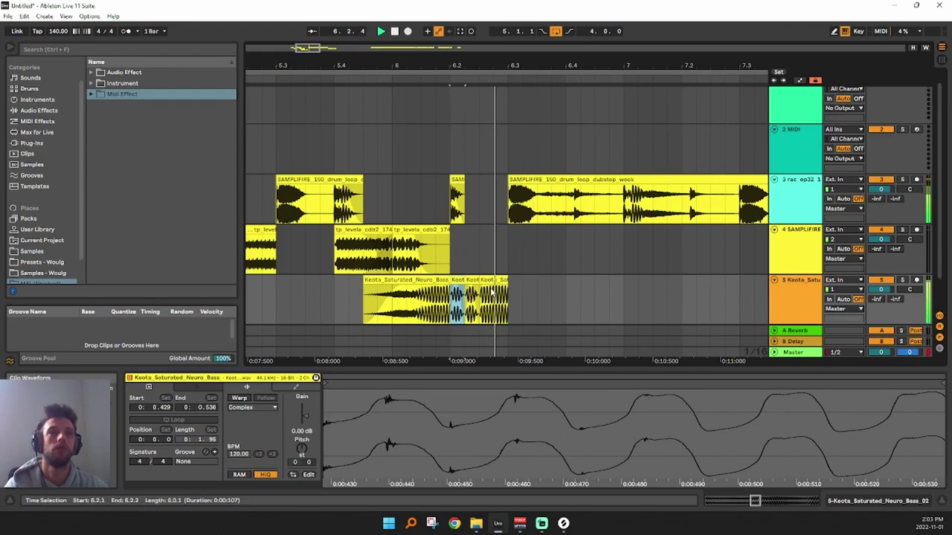
Insert a new audio track below track 5 and duplicate the Keota bass slices between 6.2 and 6.3 onto it
{"action": "left_click", "coordinate": [485, 306]}
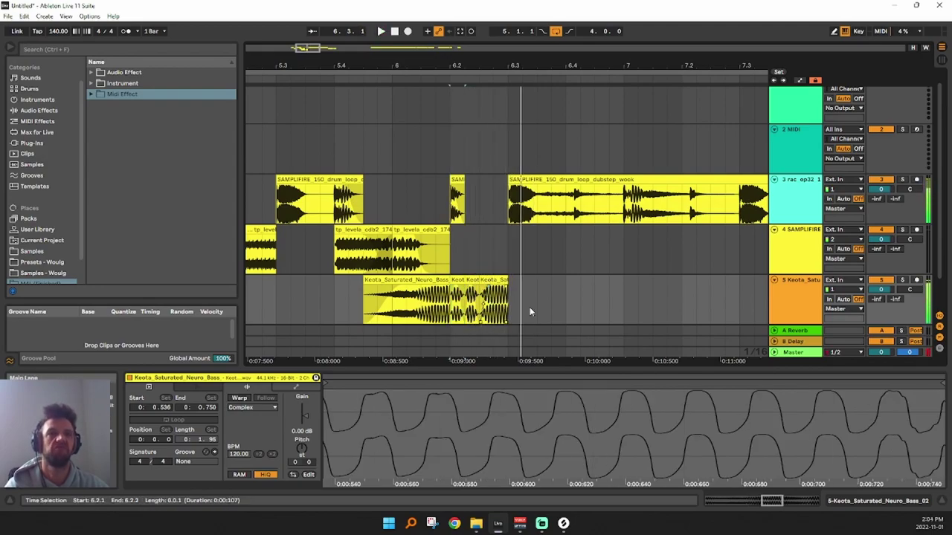
{"action": "left_click_drag", "start_coordinate": [524, 62], "coordinate": [398, 37]}
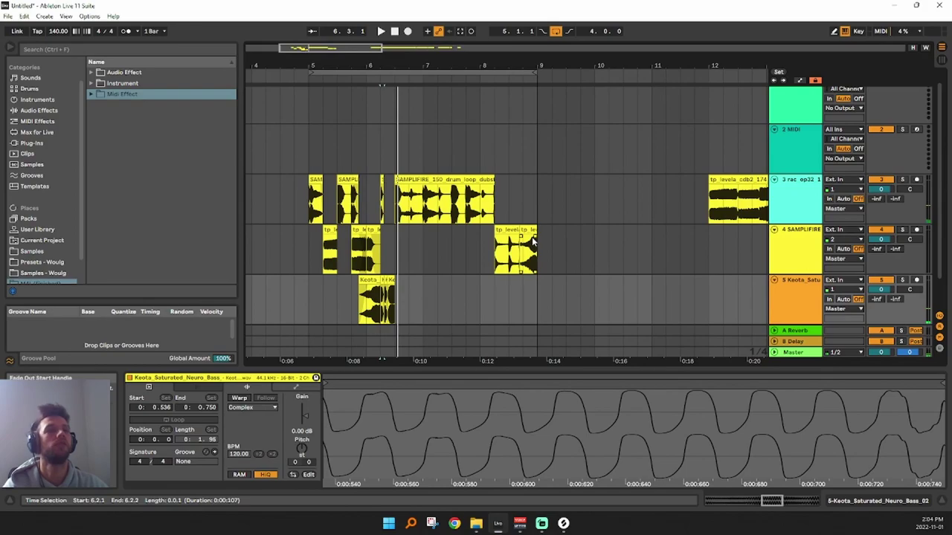
{"action": "key", "text": "ctrl+t"}
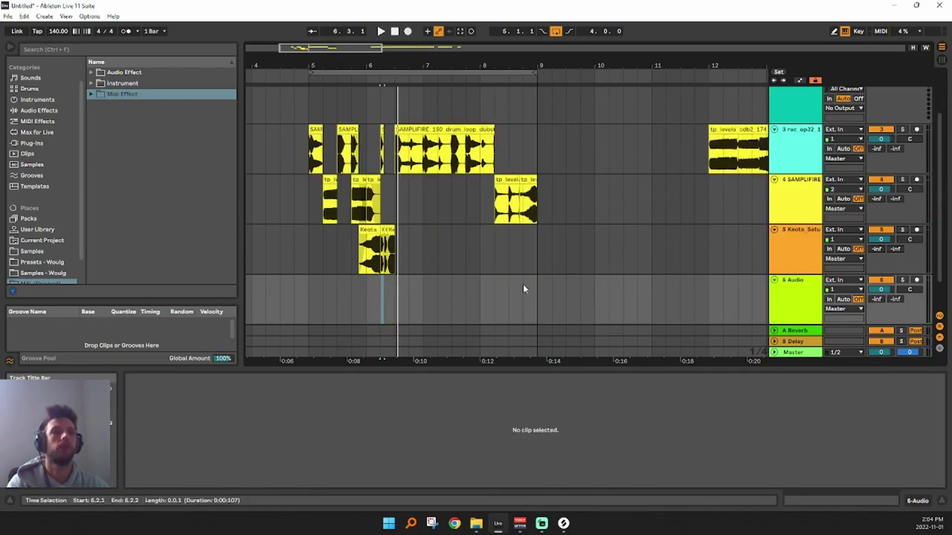
{"action": "left_click", "coordinate": [386, 243]}
{"action": "left_click_drag", "start_coordinate": [381, 238], "coordinate": [380, 296]}
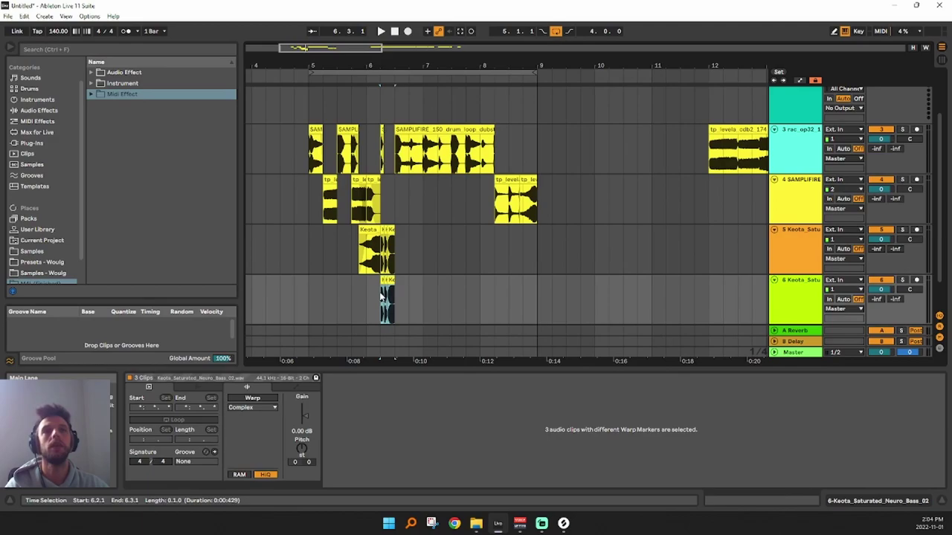
Warp the duplicated Keota slices on track 6 in Texture mode, transpose them +12 semitones and play them back
{"action": "left_click", "coordinate": [252, 398]}
{"action": "left_click", "coordinate": [249, 407]}
{"action": "left_click", "coordinate": [249, 434]}
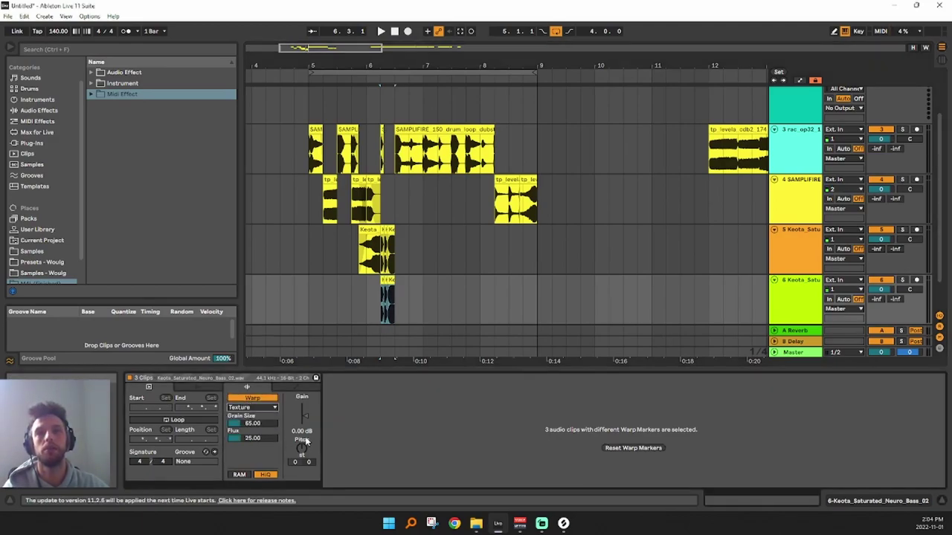
{"action": "key", "text": "space"}
{"action": "key", "text": "space"}
{"action": "key", "text": "space"}
{"action": "key", "text": "space"}
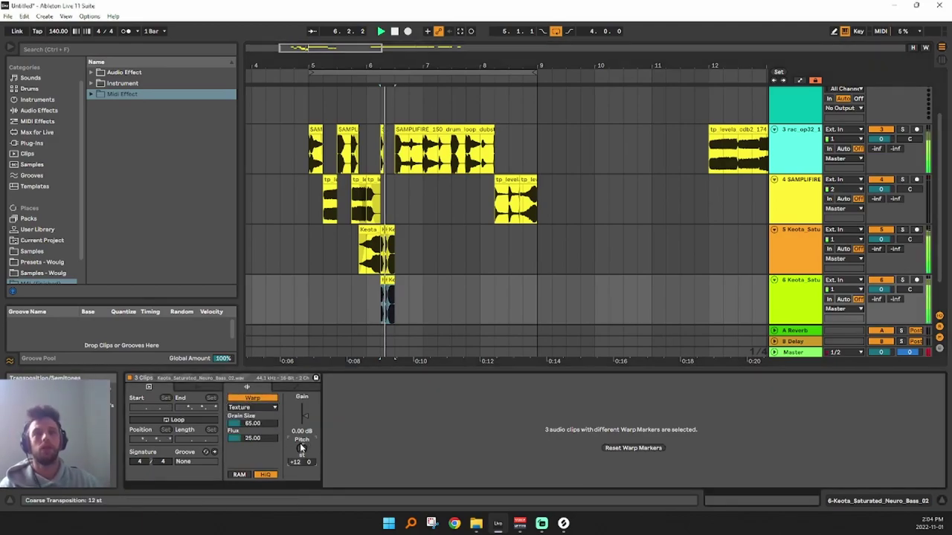
Set the Texture grain size to 5.00 and flux to 0.00 for the track 6 slices, checking the sound in playback
{"action": "key", "text": "space"}
{"action": "left_click_drag", "start_coordinate": [252, 439], "coordinate": [249, 429]}
{"action": "key", "text": "space"}
{"action": "key", "text": "space"}
{"action": "key", "text": "space"}
{"action": "key", "text": "space"}
{"action": "key", "text": "space"}
{"action": "key", "text": "space"}
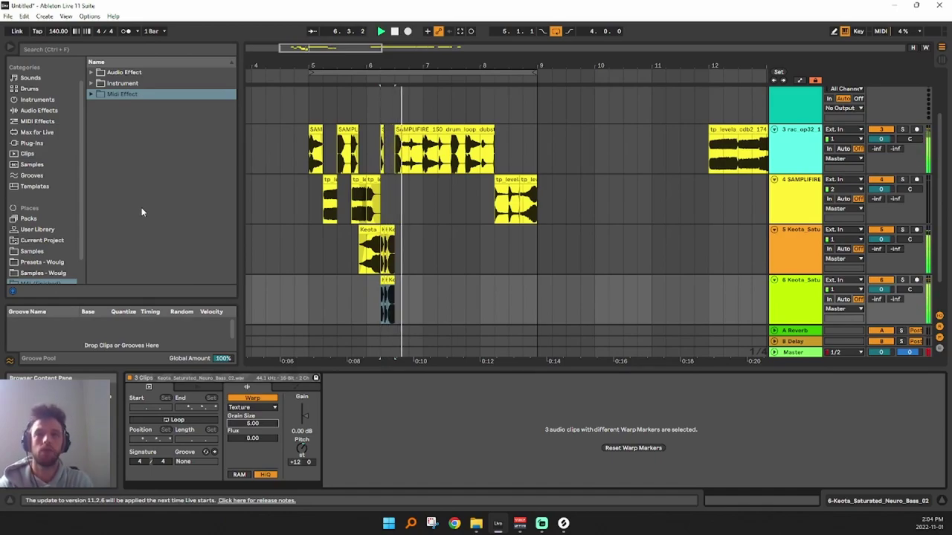
Add an Auto Filter to track 6 as a high-pass at about 323 Hz with 19% resonance while playing back
{"action": "left_click", "coordinate": [38, 110]}
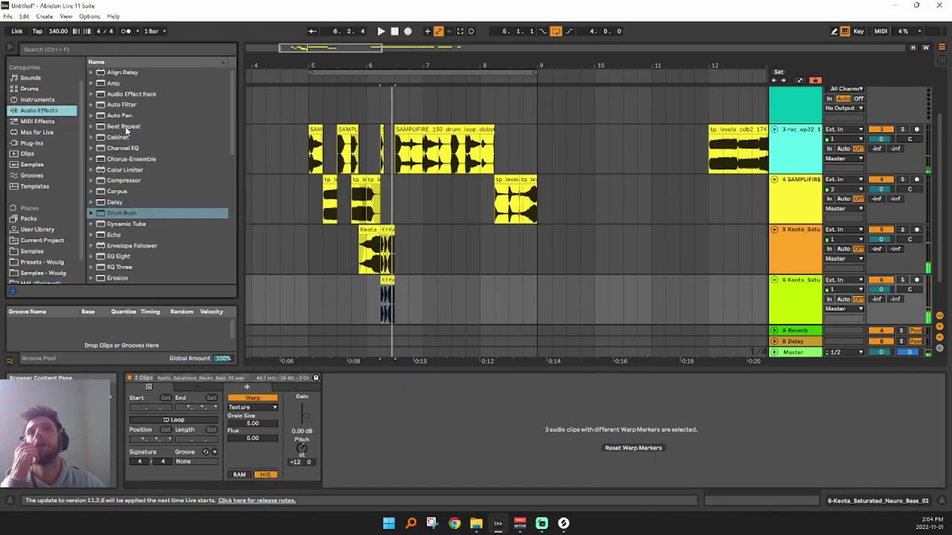
{"action": "double_click", "coordinate": [116, 105]}
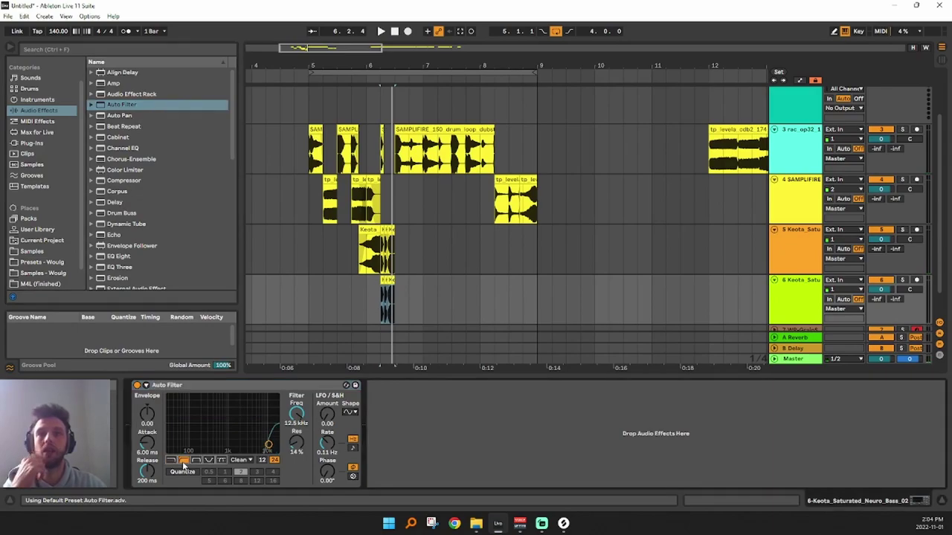
{"action": "key", "text": "space"}
{"action": "left_click_drag", "start_coordinate": [204, 444], "coordinate": [210, 445]}
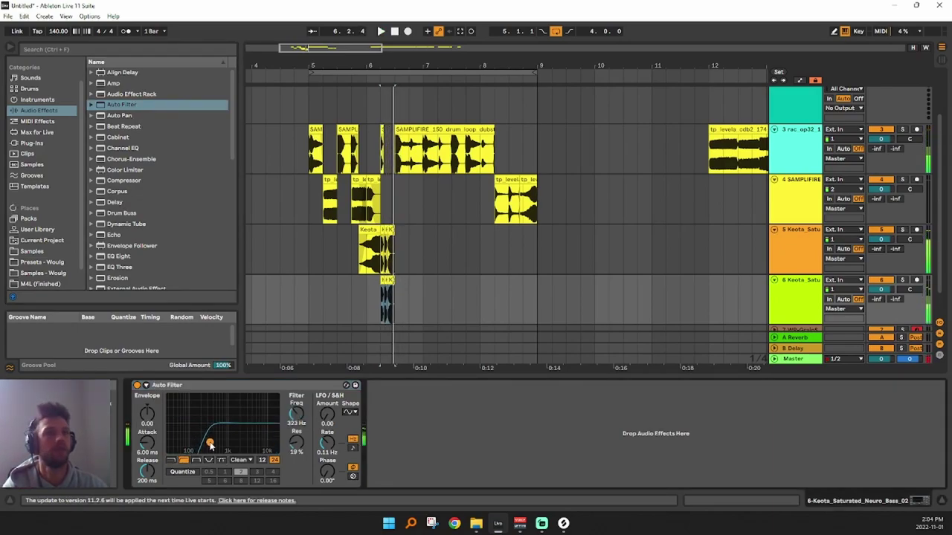
Delete the synth loop at bar 12 on track 3 and move the EFFIN bass phrase to start at 9.3
{"action": "left_click_drag", "start_coordinate": [695, 60], "coordinate": [609, 44]}
{"action": "left_click", "coordinate": [644, 129]}
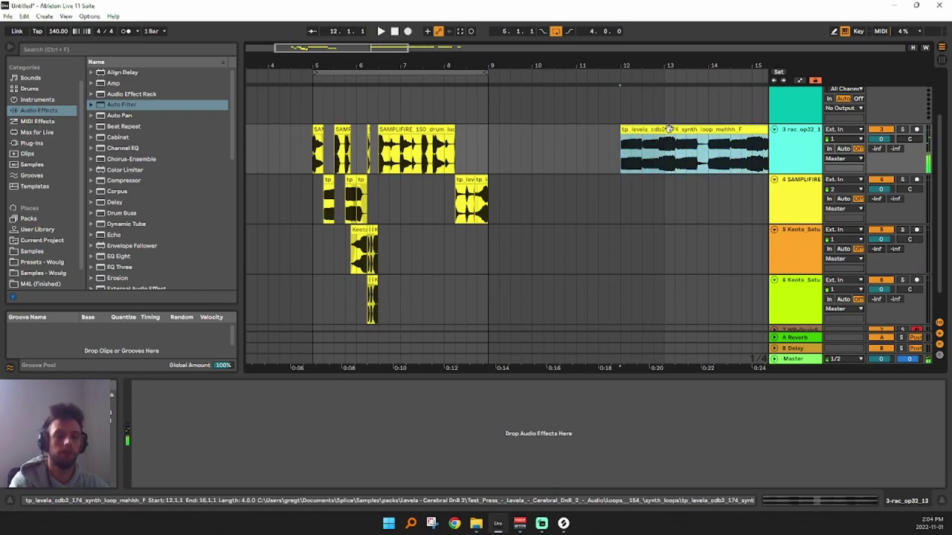
{"action": "key", "text": "Delete"}
{"action": "key", "text": "minus"}
{"action": "key", "text": "minus"}
{"action": "left_click_drag", "start_coordinate": [553, 130], "coordinate": [422, 131]}
{"action": "left_click_drag", "start_coordinate": [417, 60], "coordinate": [554, 185]}
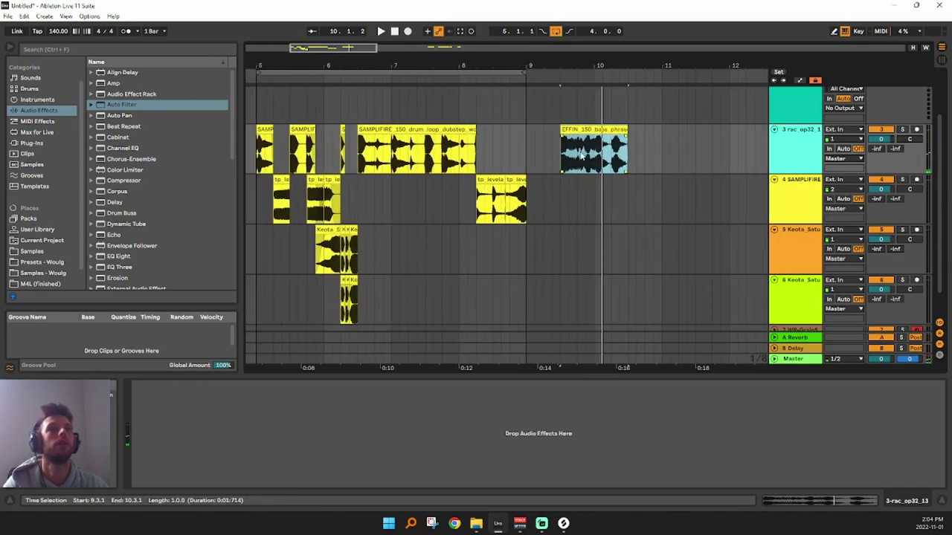
Copy the EFFIN phrase section from 9.4 to 10.1 onto track 4 at 6.4, and cut the drum loop between 6.3.4 and 7
{"action": "left_click_drag", "start_coordinate": [594, 160], "coordinate": [577, 159]}
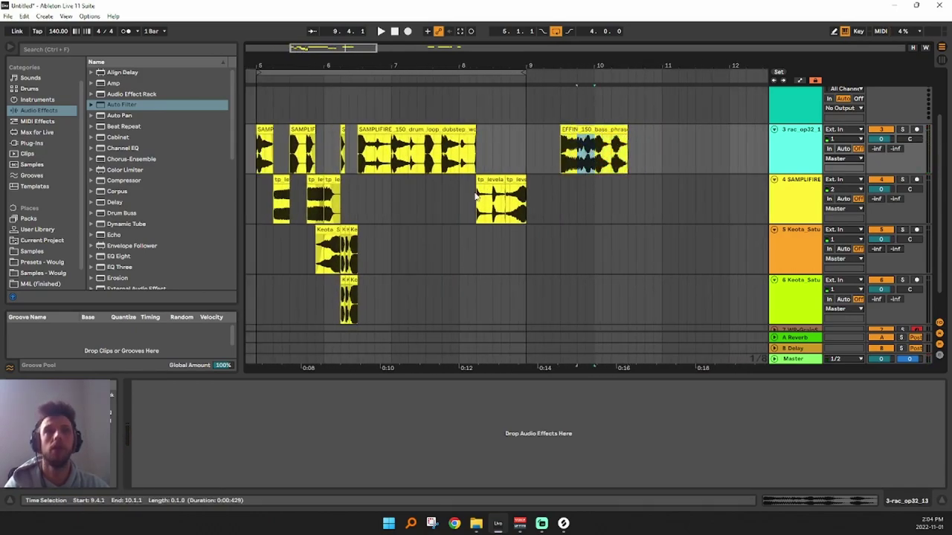
{"action": "left_click", "coordinate": [379, 191]}
{"action": "key", "text": "ctrl+v"}
{"action": "left_click_drag", "start_coordinate": [374, 80], "coordinate": [396, 144]}
{"action": "key", "text": "ctrl+e"}
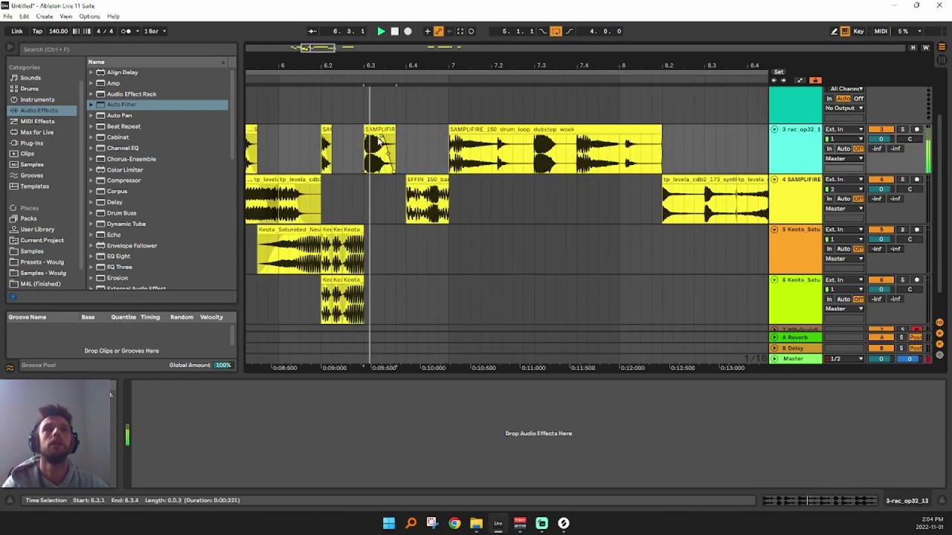
Move the EFFIN slice on track 4 to start at 6.3.2 and play back the transition
{"action": "mouse_move", "coordinate": [408, 191]}
{"action": "left_mouse_down"}
{"action": "mouse_move", "coordinate": [376, 192]}
{"action": "mouse_move", "coordinate": [409, 190]}
{"action": "left_mouse_up"}
{"action": "key", "text": "space"}
{"action": "key", "text": "space"}
{"action": "key", "text": "space"}
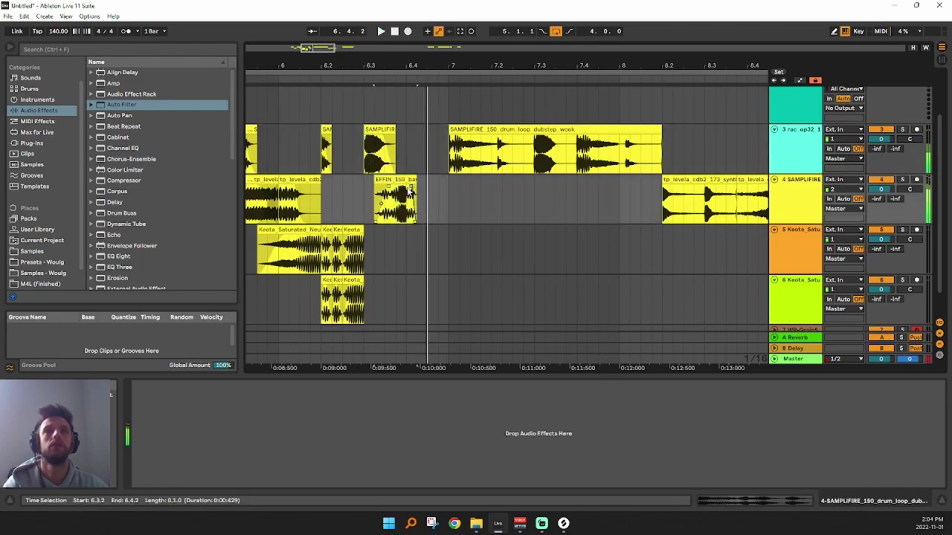
{"action": "left_click", "coordinate": [354, 186]}
{"action": "key", "text": "space"}
{"action": "key", "text": "space"}
Audition the EFFIN bass phrase and copy its section from 10.1.1 to 10.2.3 onto track 5 at 6.4
{"action": "left_click_drag", "start_coordinate": [593, 67], "coordinate": [593, 53]}
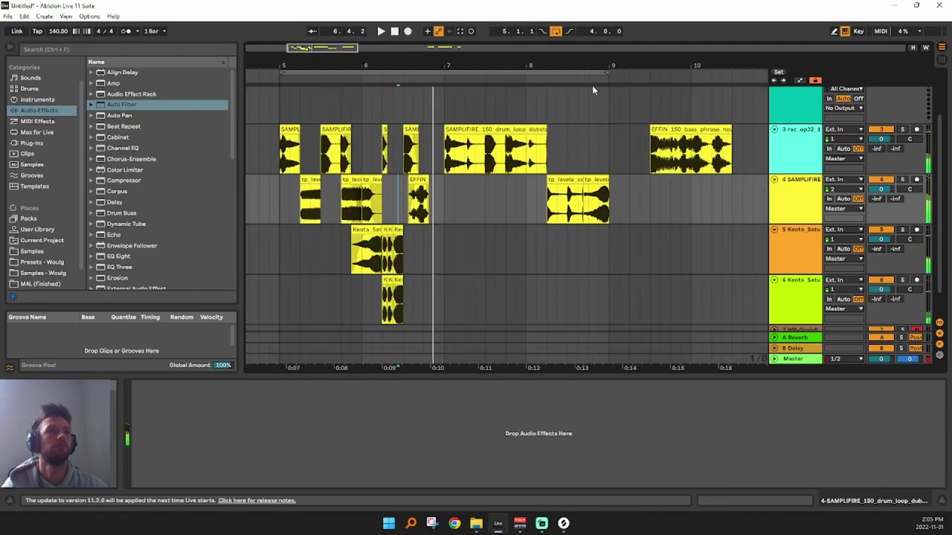
{"action": "left_click", "coordinate": [670, 158]}
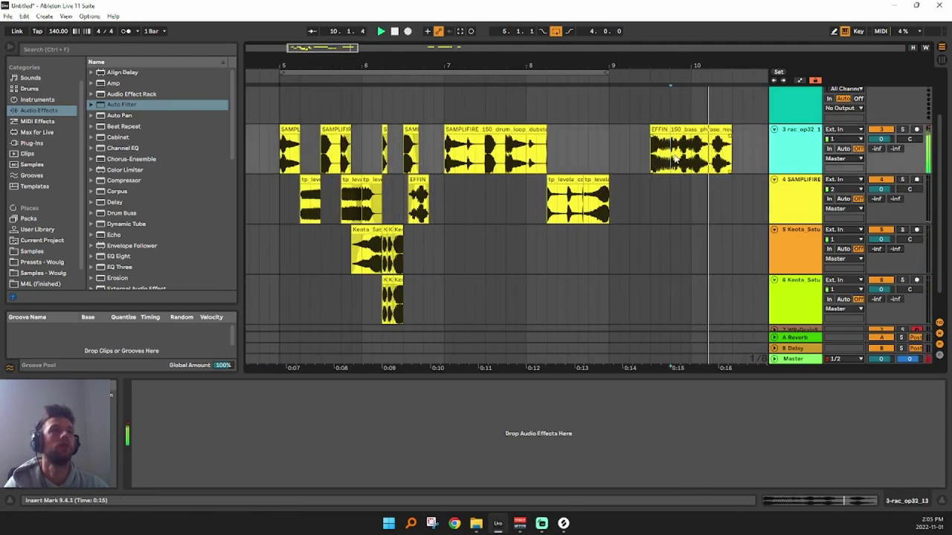
{"action": "left_click", "coordinate": [645, 153]}
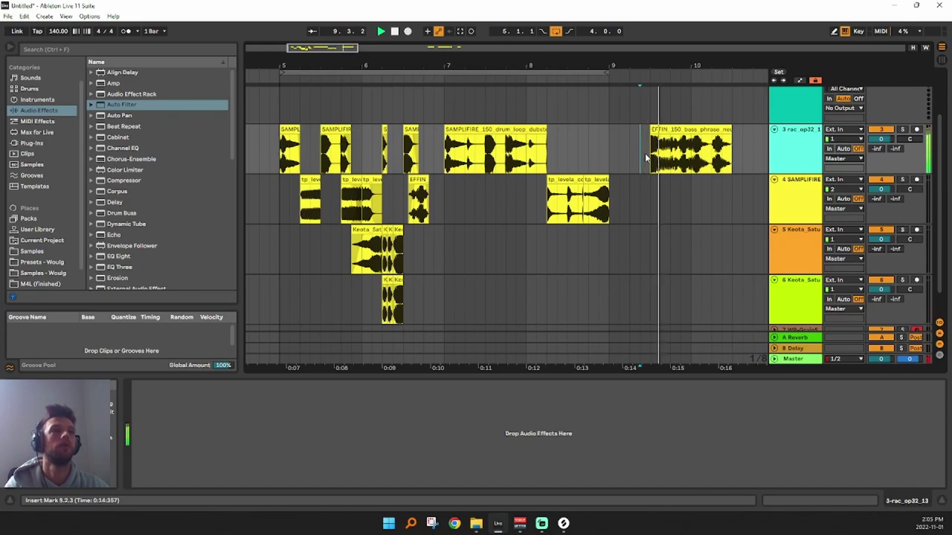
{"action": "left_click", "coordinate": [695, 153]}
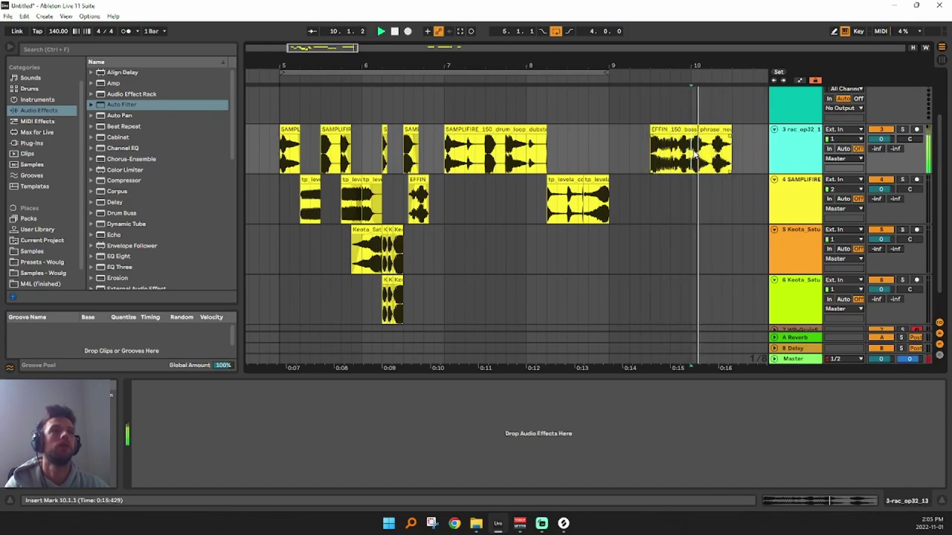
{"action": "left_click_drag", "start_coordinate": [695, 154], "coordinate": [728, 153]}
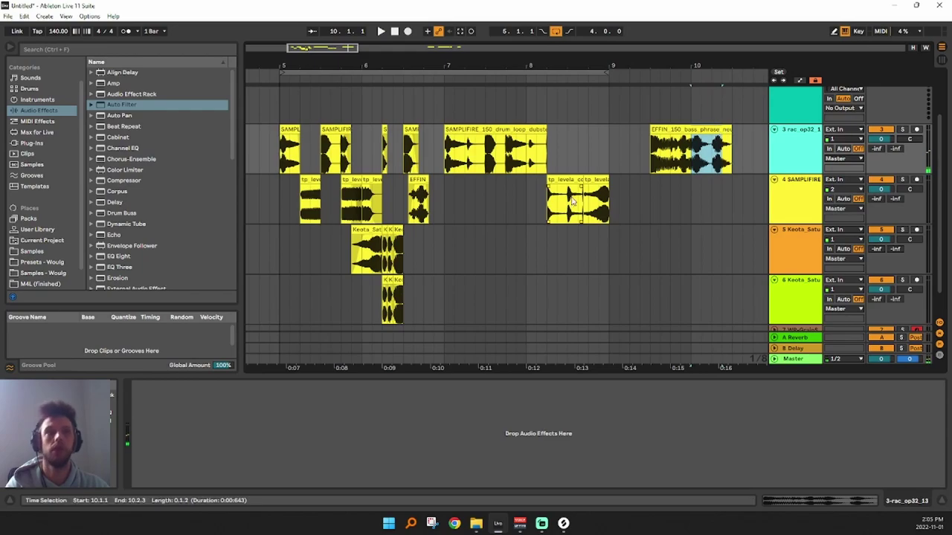
{"action": "left_click", "coordinate": [428, 250]}
{"action": "key", "text": "ctrl+v"}
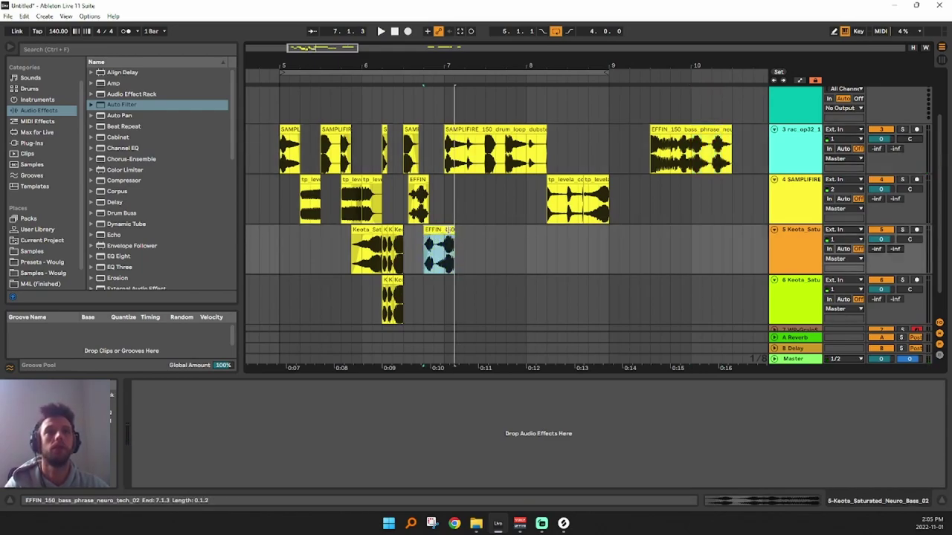
Play back the new EFFIN slice on track 5, shorten it to end at 7.1.1 and reverse it
{"action": "left_click", "coordinate": [405, 246]}
{"action": "key", "text": "space"}
{"action": "key", "text": "space"}
{"action": "key", "text": "space"}
{"action": "key", "text": "space"}
{"action": "left_click", "coordinate": [438, 230]}
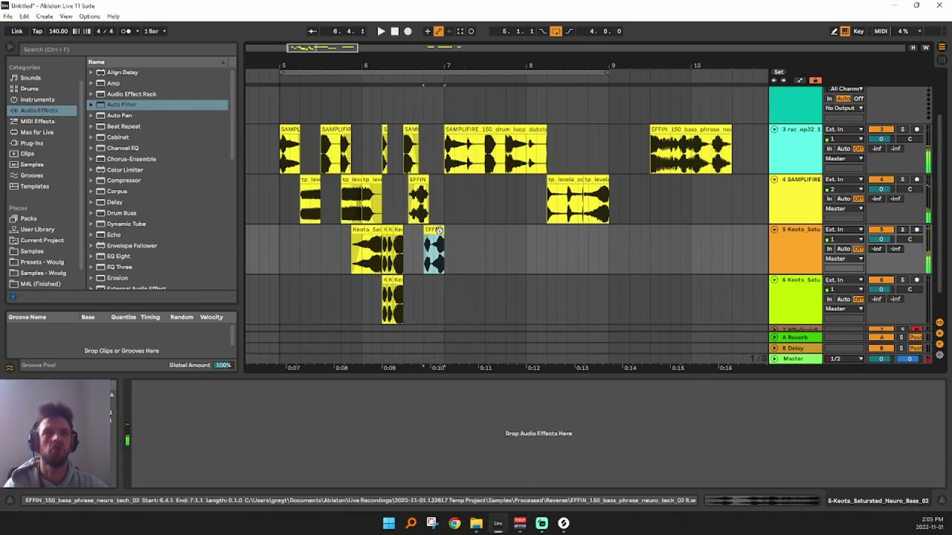
Try different pitches on the reversed EFFIN slice during playback and set its transposition to +2 semitones
{"action": "double_click", "coordinate": [438, 231]}
{"action": "type", "text": "12"}
{"action": "key", "text": "Return"}
{"action": "key", "text": "space"}
{"action": "key", "text": "space"}
{"action": "key", "text": "space"}
{"action": "left_click_drag", "start_coordinate": [302, 453], "coordinate": [302, 467]}
{"action": "key", "text": "space"}
{"action": "key", "text": "space"}
{"action": "key", "text": "space"}
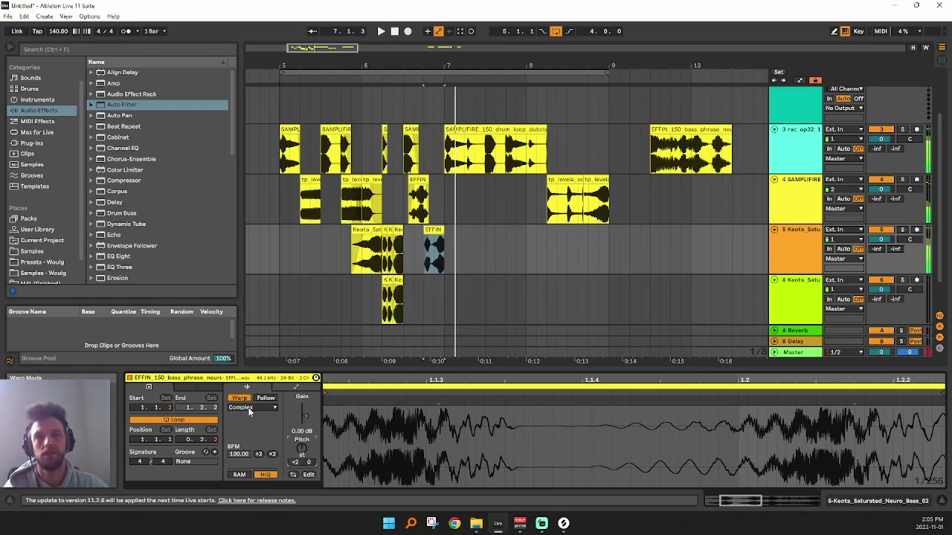
Move the reversed EFFIN slice from track 5 down to track 6 at 6.4 and play it back
{"action": "left_click", "coordinate": [250, 409]}
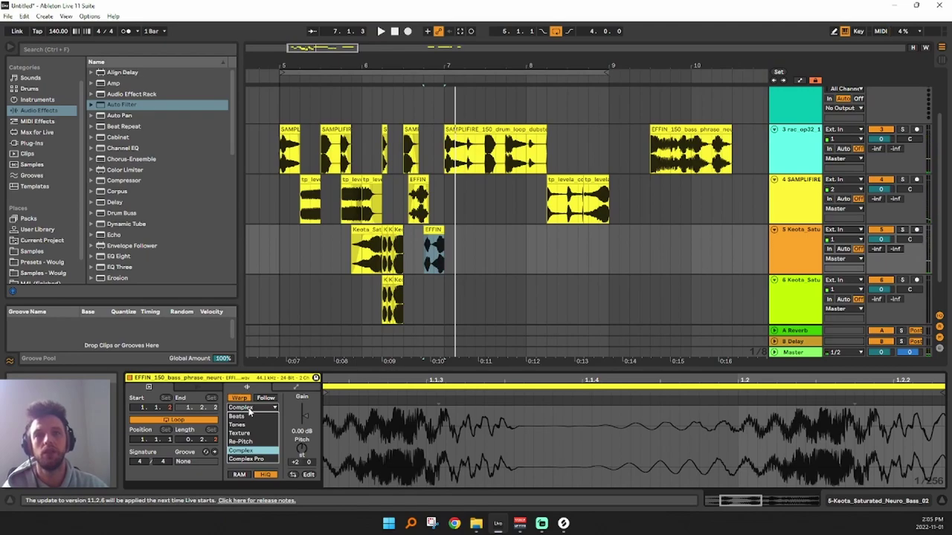
{"action": "left_click", "coordinate": [248, 407]}
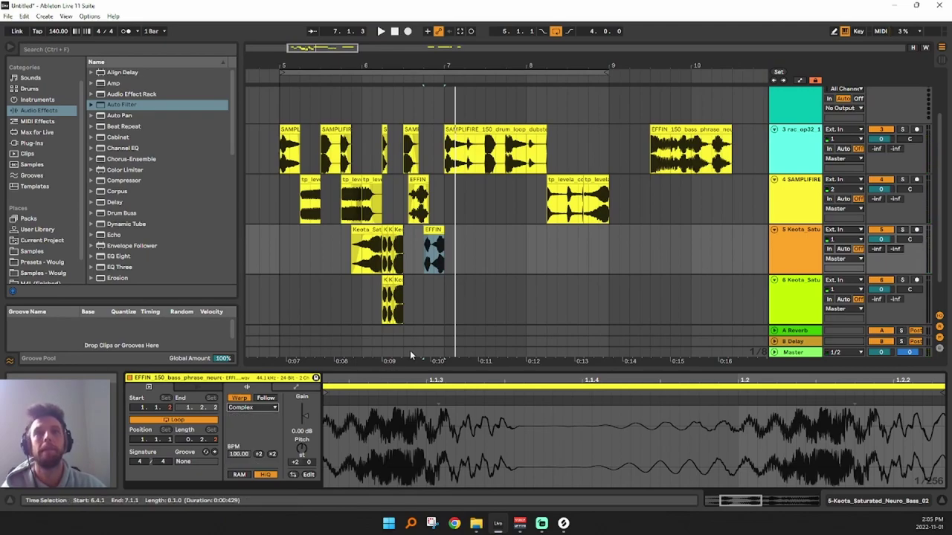
{"action": "left_click_drag", "start_coordinate": [432, 245], "coordinate": [432, 295]}
{"action": "key", "text": "space"}
{"action": "key", "text": "space"}
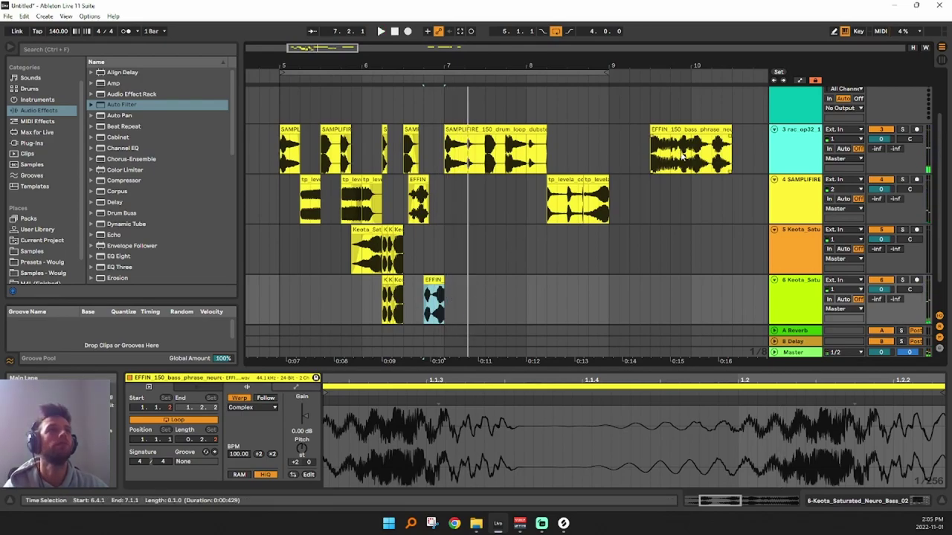
Copy the first beat of the EFFIN phrase at 9.3 onto track 5 from 6.4 to 7.1 and play back both layers
{"action": "left_click", "coordinate": [653, 145]}
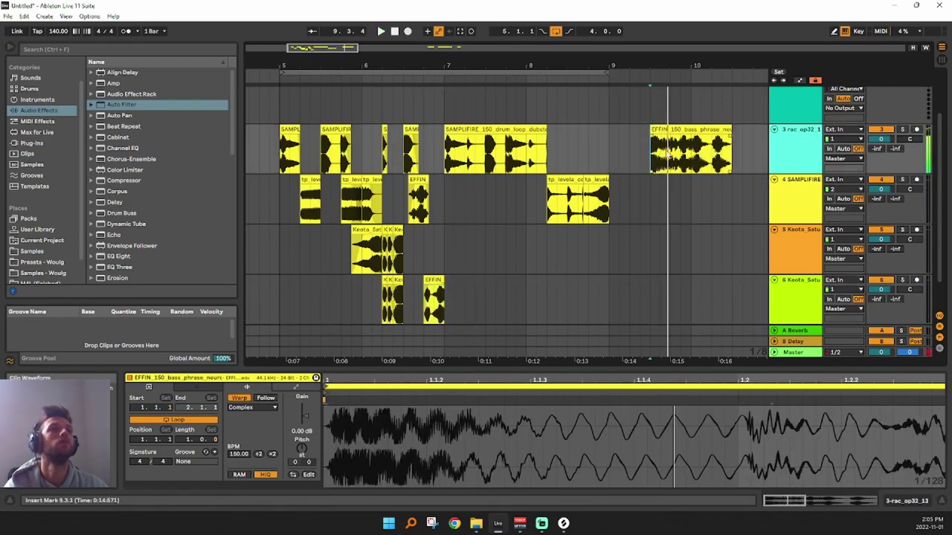
{"action": "left_click", "coordinate": [428, 250]}
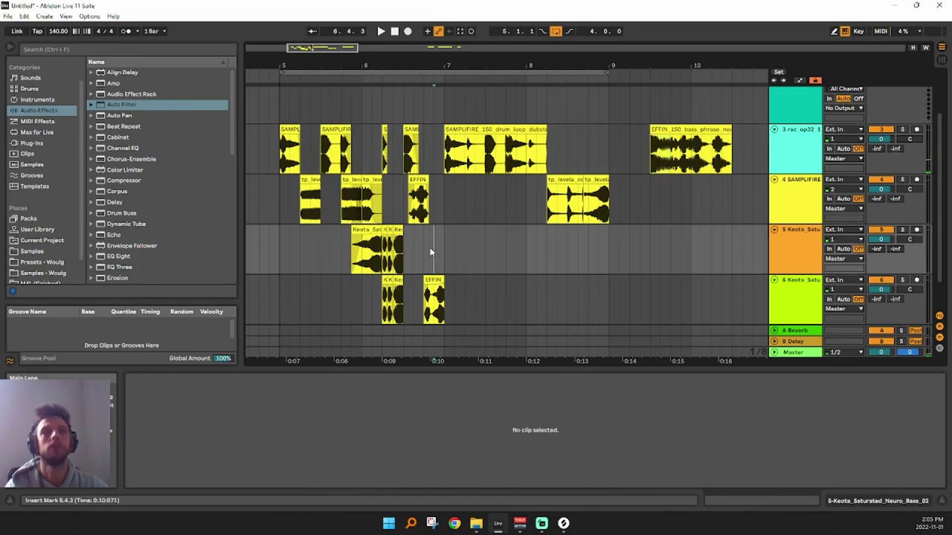
{"action": "key", "text": "ctrl+v"}
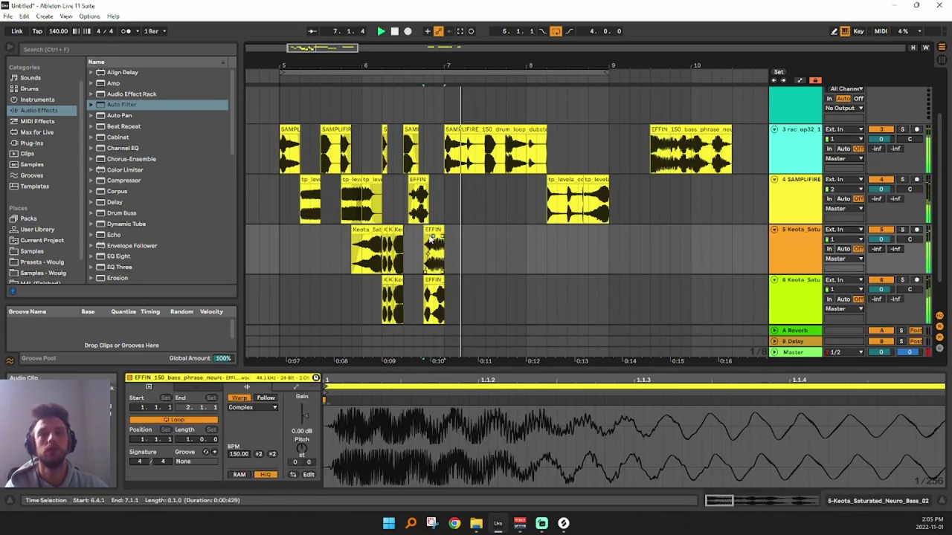
{"action": "left_click", "coordinate": [413, 238]}
{"action": "key", "text": "space"}
{"action": "key", "text": "space"}
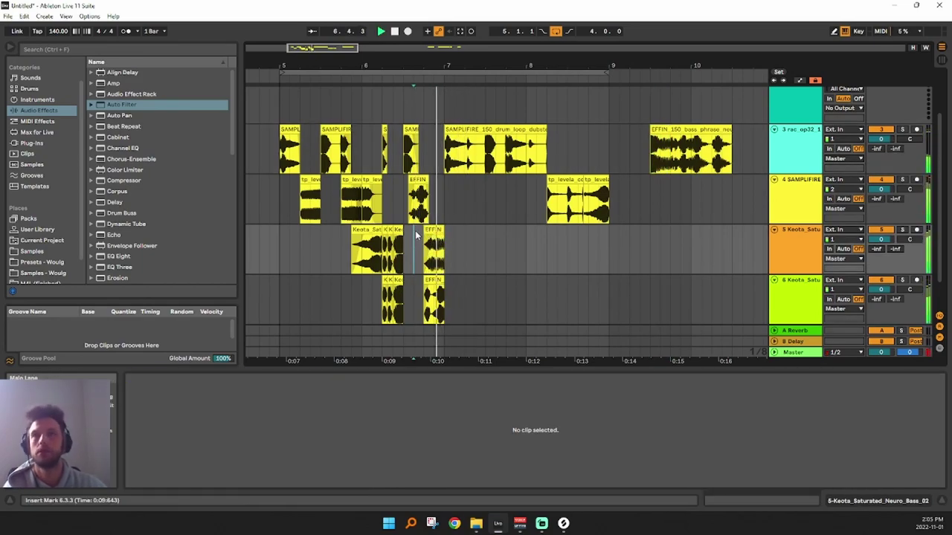
Delete the leftover EFFIN bass phrase at 9.3 on track 3
{"action": "left_click_drag", "start_coordinate": [531, 67], "coordinate": [496, 36]}
{"action": "left_click", "coordinate": [563, 128]}
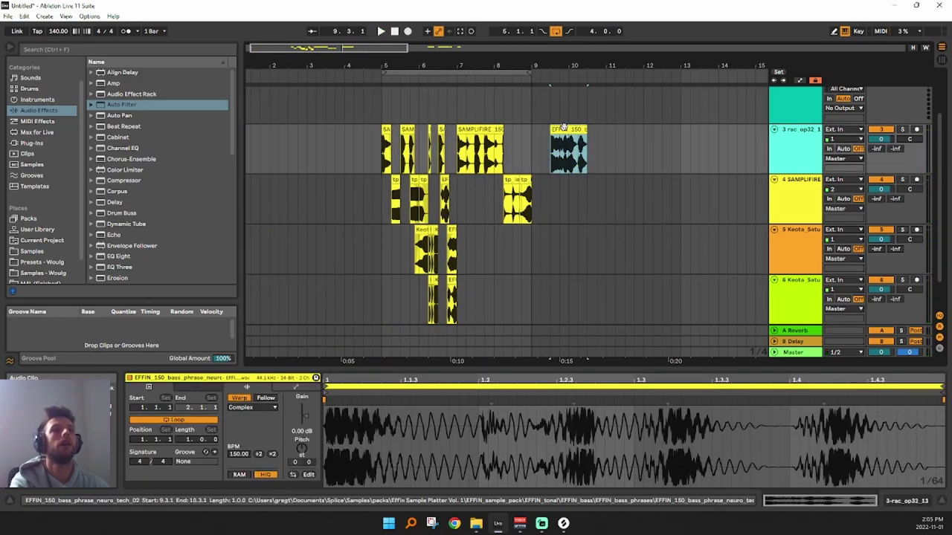
{"action": "key", "text": "Delete"}
Audition the Keota Saturated Neuro Bass clip at bar 17 and move it to track 4 at 9.3
{"action": "left_click_drag", "start_coordinate": [632, 65], "coordinate": [504, 15]}
{"action": "left_click", "coordinate": [555, 128]}
{"action": "key", "text": "space"}
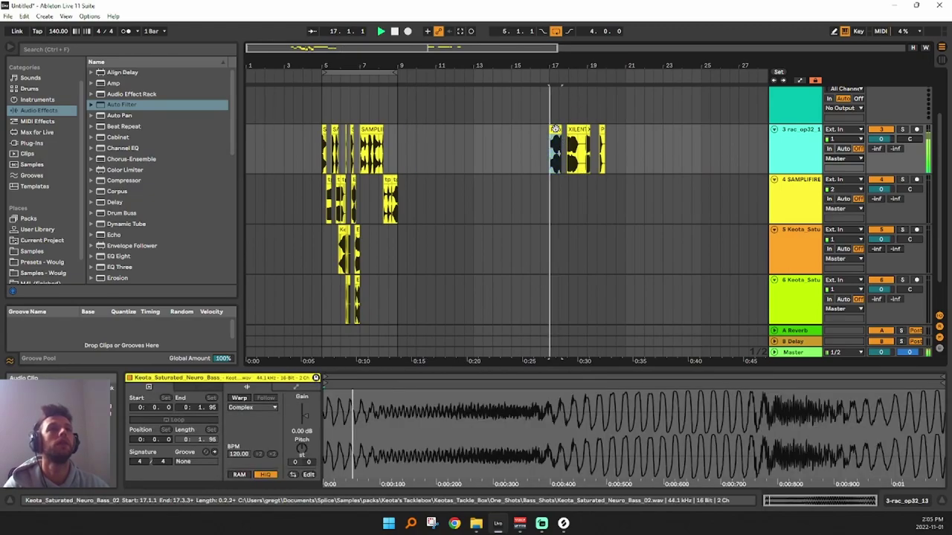
{"action": "key", "text": "space"}
{"action": "left_click_drag", "start_coordinate": [554, 131], "coordinate": [413, 211]}
{"action": "left_click_drag", "start_coordinate": [376, 66], "coordinate": [559, 167]}
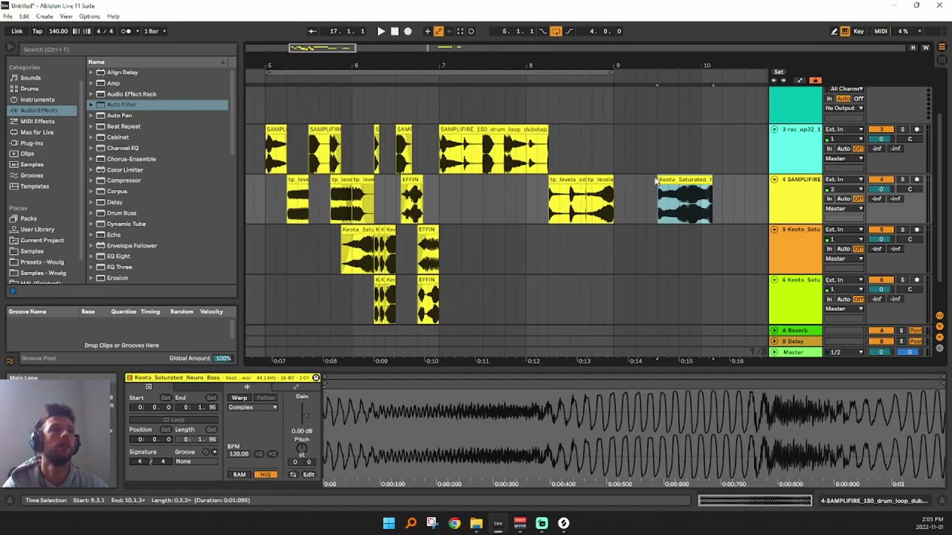
Split the Keota bass clip at 9.4, move its first beat to bar 7 on track 4 and play it back
{"action": "left_click", "coordinate": [656, 182]}
{"action": "left_click", "coordinate": [679, 206]}
{"action": "key", "text": "ctrl+e"}
{"action": "left_click_drag", "start_coordinate": [668, 180], "coordinate": [449, 197]}
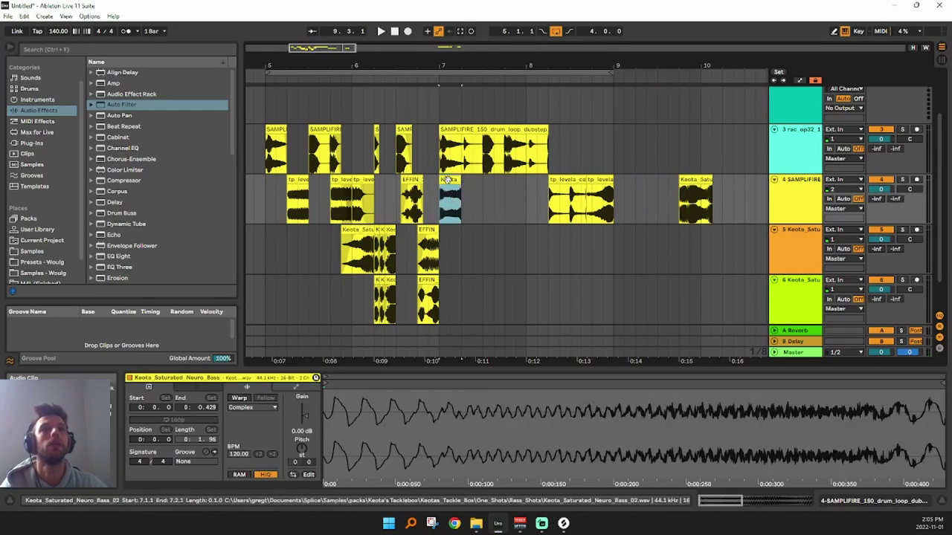
{"action": "key", "text": "space"}
{"action": "key", "text": "space"}
{"action": "key", "text": "space"}
{"action": "scroll", "coordinate": [446, 91], "scroll_direction": "up", "scroll_amount": 3}
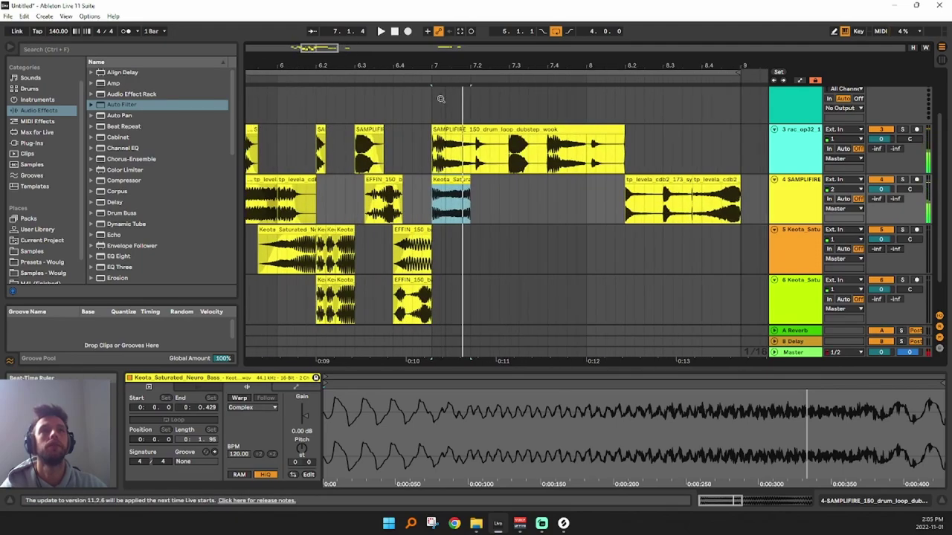
Trim the drum loop hit at bar 7 on track 3 to a sixteenth and start the rest of the loop at 7.3
{"action": "left_click", "coordinate": [476, 157]}
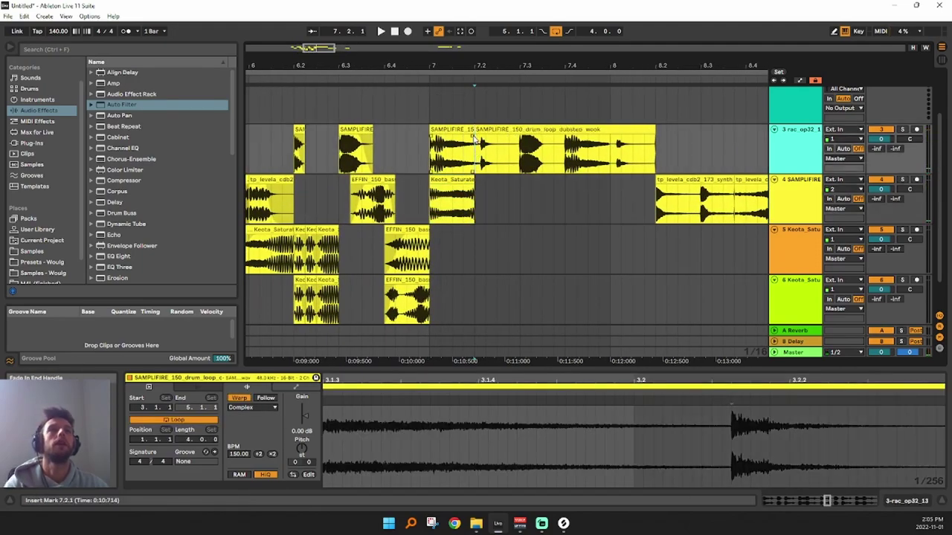
{"action": "left_click_drag", "start_coordinate": [473, 140], "coordinate": [438, 131]}
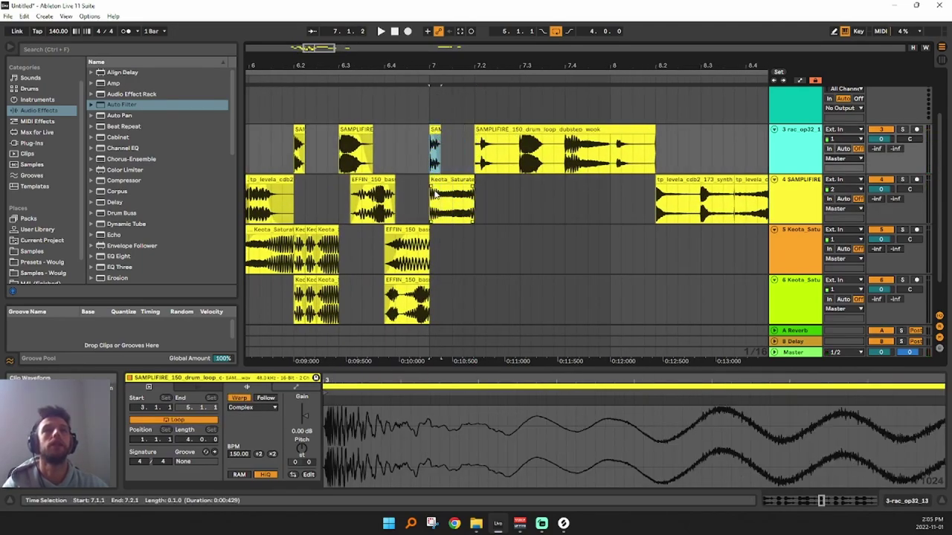
{"action": "left_click", "coordinate": [411, 208]}
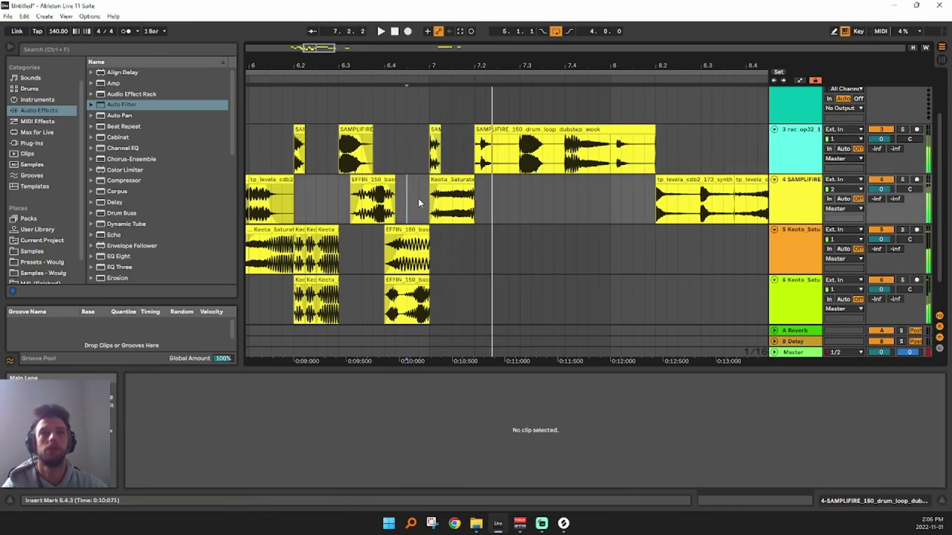
{"action": "left_click", "coordinate": [439, 189]}
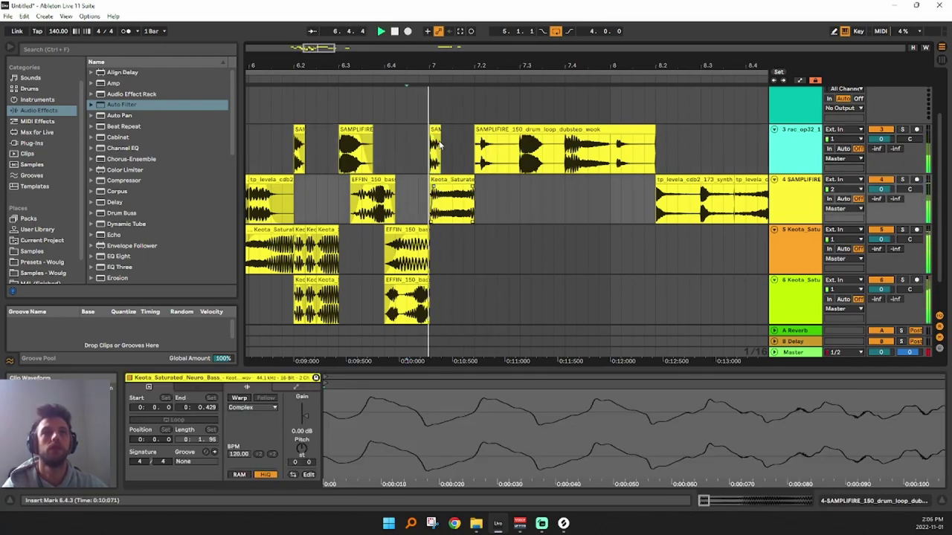
{"action": "left_click_drag", "start_coordinate": [478, 147], "coordinate": [518, 129]}
Move the second slice of the leftover Keota bass clip at 9.4 to 7.2 on track 4 and play it back
{"action": "left_click_drag", "start_coordinate": [510, 66], "coordinate": [513, 21]}
{"action": "left_click", "coordinate": [677, 192]}
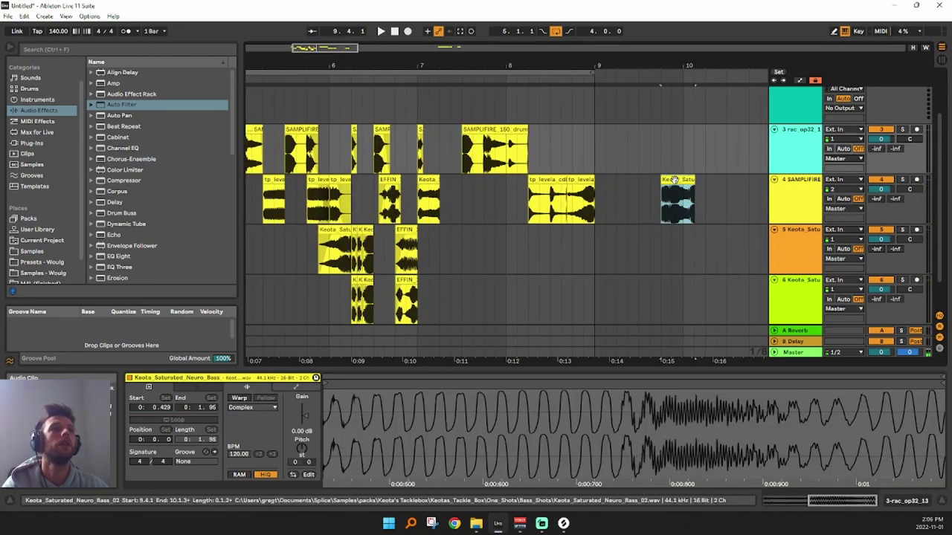
{"action": "key", "text": "space"}
{"action": "key", "text": "space"}
{"action": "left_click_drag", "start_coordinate": [685, 207], "coordinate": [445, 185]}
{"action": "left_click", "coordinate": [418, 207]}
{"action": "key", "text": "space"}
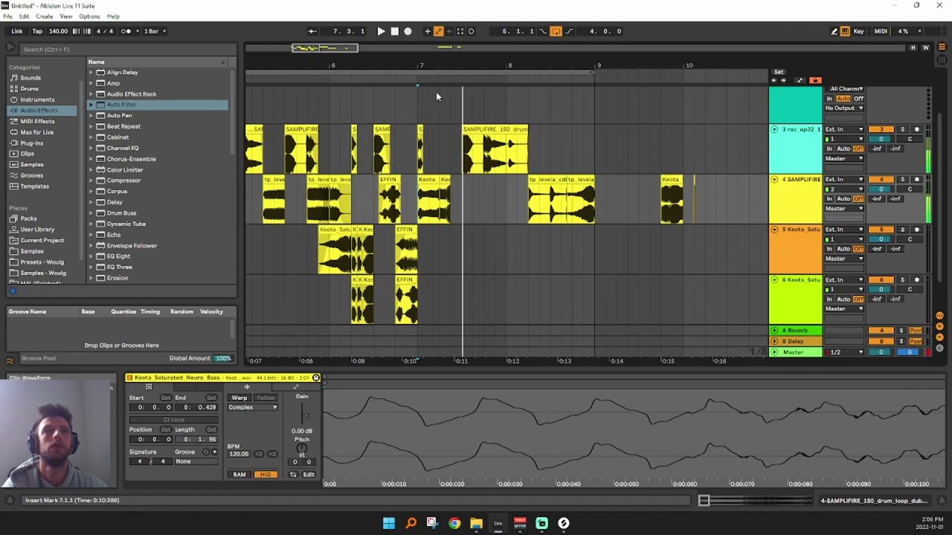
Fade out the Keota slice at 7.2 on track 4 and copy it to track 5 at 7.2.2
{"action": "left_click_drag", "start_coordinate": [437, 74], "coordinate": [439, 127]}
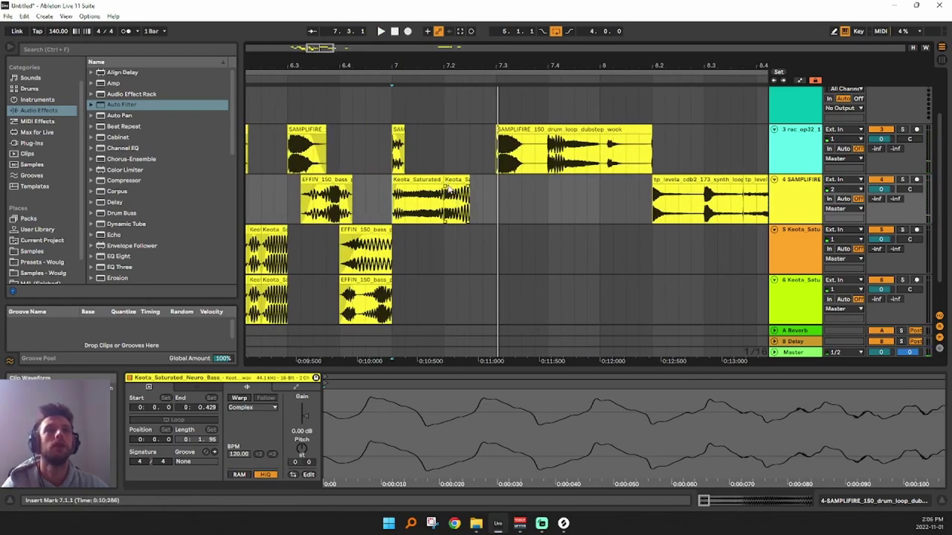
{"action": "left_click", "coordinate": [451, 191]}
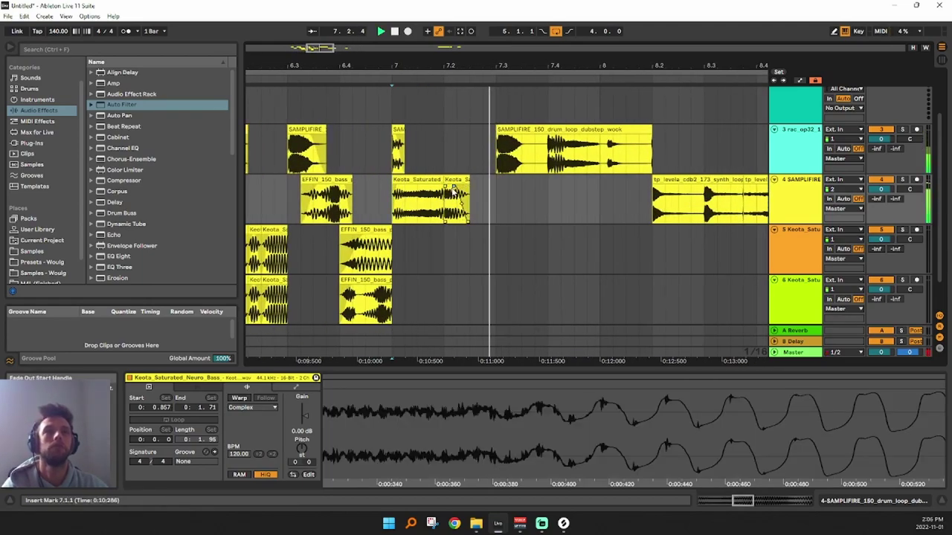
{"action": "left_click", "coordinate": [459, 179]}
{"action": "left_click_drag", "start_coordinate": [458, 179], "coordinate": [482, 229]}
Turn on Warp for the Keota copy on track 5, stretch it to end at 7.3 and play it back
{"action": "left_click", "coordinate": [241, 400]}
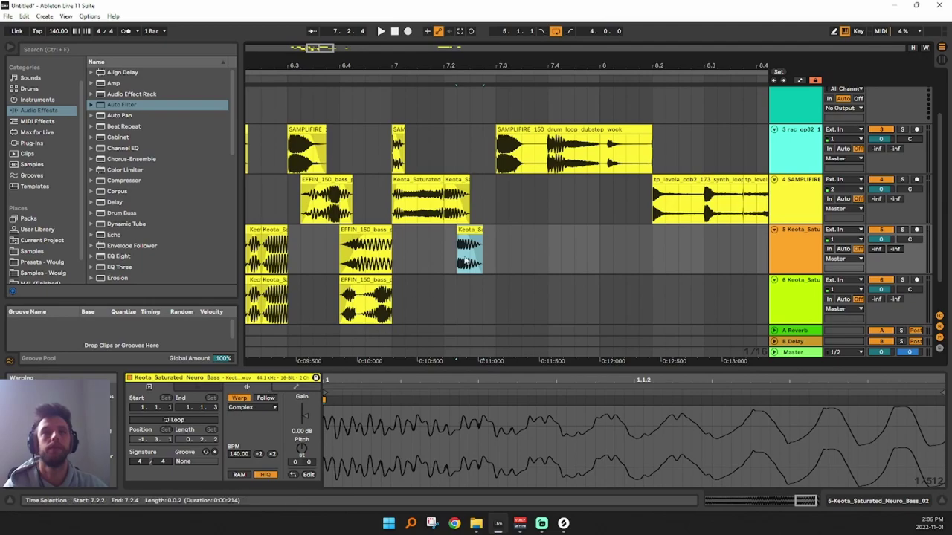
{"action": "mouse_move", "coordinate": [481, 230]}
{"action": "left_mouse_down"}
{"action": "mouse_move", "coordinate": [524, 232]}
{"action": "mouse_move", "coordinate": [497, 233]}
{"action": "left_mouse_up"}
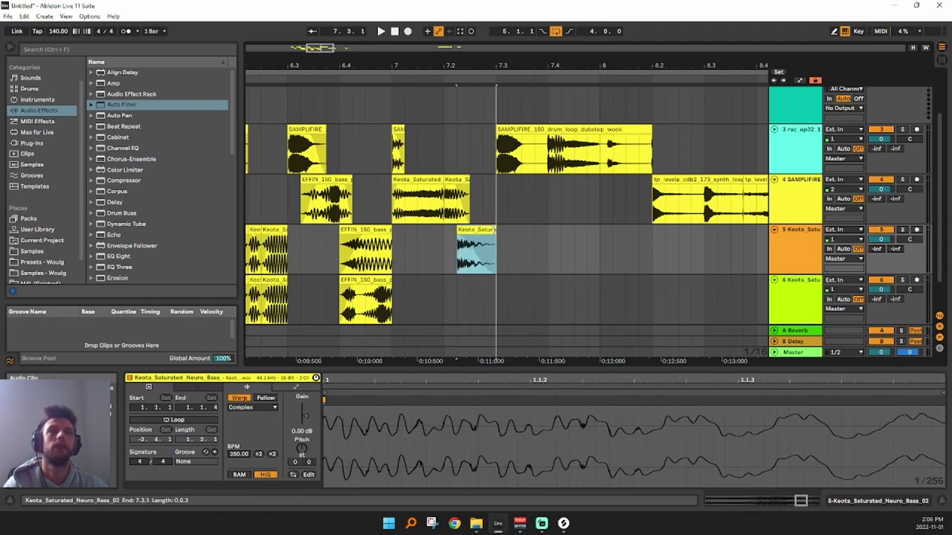
{"action": "left_click", "coordinate": [445, 249]}
{"action": "key", "text": "space"}
{"action": "key", "text": "space"}
{"action": "key", "text": "space"}
{"action": "key", "text": "space"}
Add a short fade-in to the stretched Keota clip on track 5 and play it back
{"action": "mouse_move", "coordinate": [459, 237]}
{"action": "left_mouse_down"}
{"action": "mouse_move", "coordinate": [487, 231]}
{"action": "mouse_move", "coordinate": [469, 232]}
{"action": "left_mouse_up"}
{"action": "key", "text": "space"}
{"action": "left_click", "coordinate": [439, 246]}
{"action": "key", "text": "space"}
{"action": "key", "text": "space"}
{"action": "key", "text": "space"}
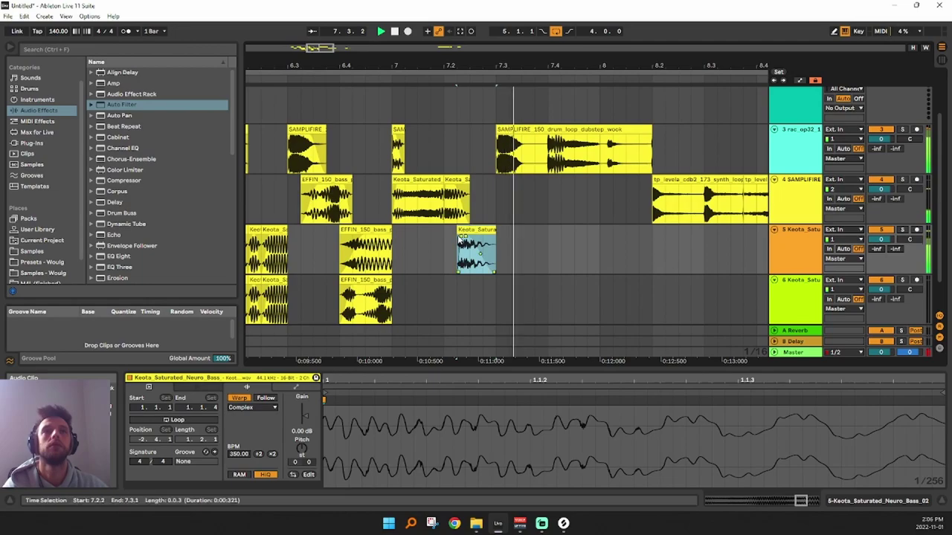
{"action": "left_click", "coordinate": [439, 248]}
Copy the Keota clip from track 5 to track 6 at 7.2.3 and compress it to end at 7.3
{"action": "left_click", "coordinate": [476, 228]}
{"action": "key", "text": "ctrl+c"}
{"action": "left_click", "coordinate": [476, 298]}
{"action": "key", "text": "ctrl+v"}
{"action": "mouse_move", "coordinate": [507, 281]}
{"action": "left_mouse_down"}
{"action": "mouse_move", "coordinate": [602, 285]}
{"action": "mouse_move", "coordinate": [487, 289]}
{"action": "mouse_move", "coordinate": [496, 287]}
{"action": "left_mouse_up"}
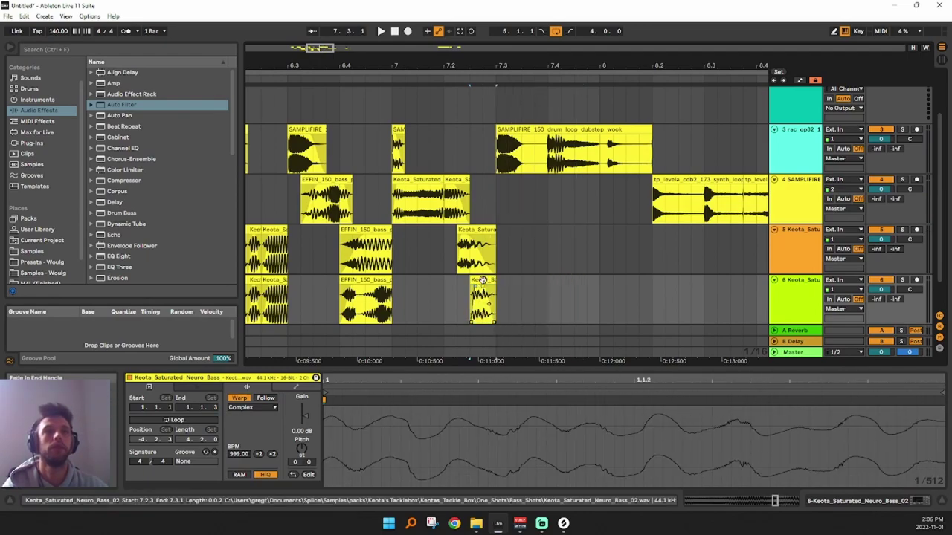
Try the Texture warp mode on the Keota clip on track 6 and play it back
{"action": "left_click", "coordinate": [252, 416]}
{"action": "left_click", "coordinate": [251, 408]}
{"action": "left_click", "coordinate": [249, 433]}
{"action": "key", "text": "space"}
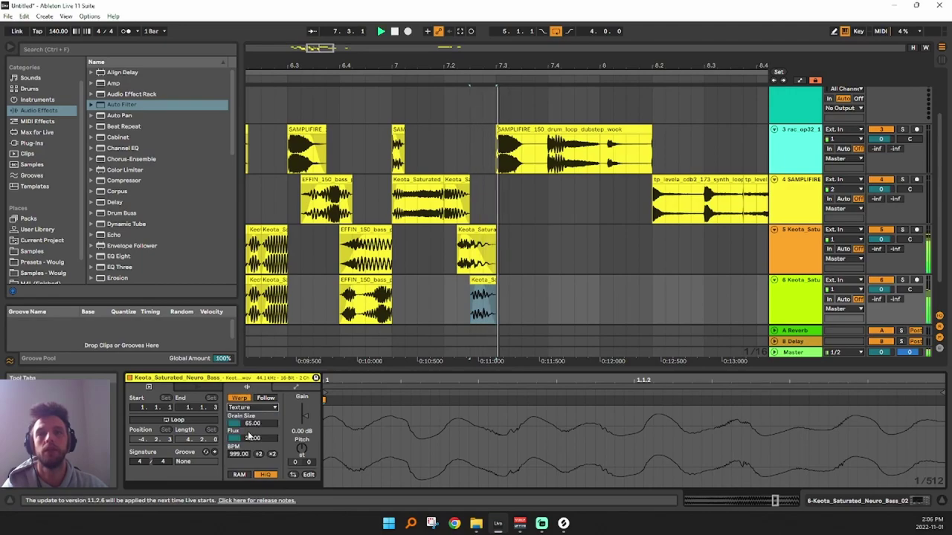
{"action": "key", "text": "space"}
Set the track 6 Keota clip's warp mode to Tones, transpose it to +3 semitones and play it from bar 7
{"action": "left_click", "coordinate": [250, 409]}
{"action": "left_click", "coordinate": [250, 424]}
{"action": "key", "text": "space"}
{"action": "key", "text": "space"}
{"action": "key", "text": "space"}
{"action": "left_click_drag", "start_coordinate": [303, 444], "coordinate": [309, 459]}
{"action": "key", "text": "space"}
{"action": "left_click", "coordinate": [414, 279]}
{"action": "key", "text": "space"}
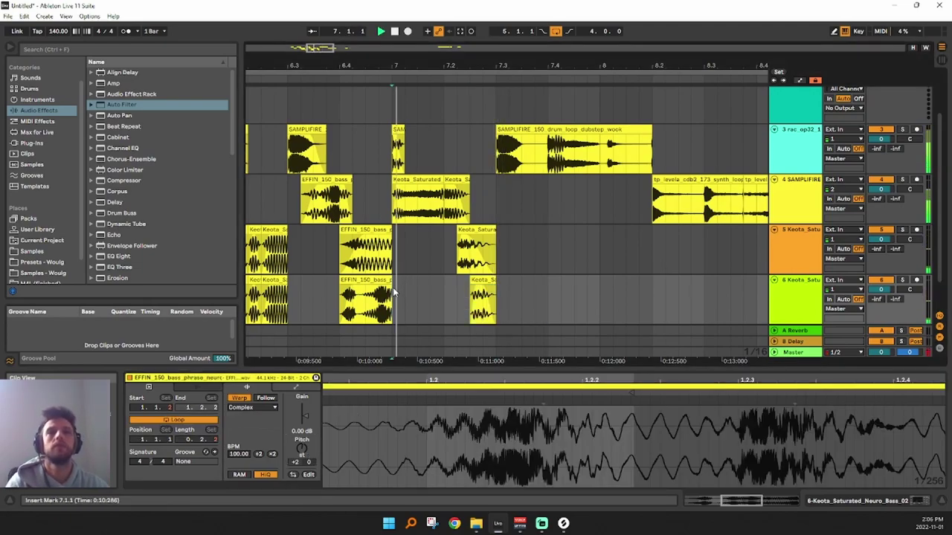
Extend the start of the track 6 Keota clip back to 7.2.2 with a fade-in and play it back
{"action": "left_click_drag", "start_coordinate": [481, 294], "coordinate": [461, 282]}
{"action": "key", "text": "space"}
{"action": "key", "text": "space"}
{"action": "key", "text": "space"}
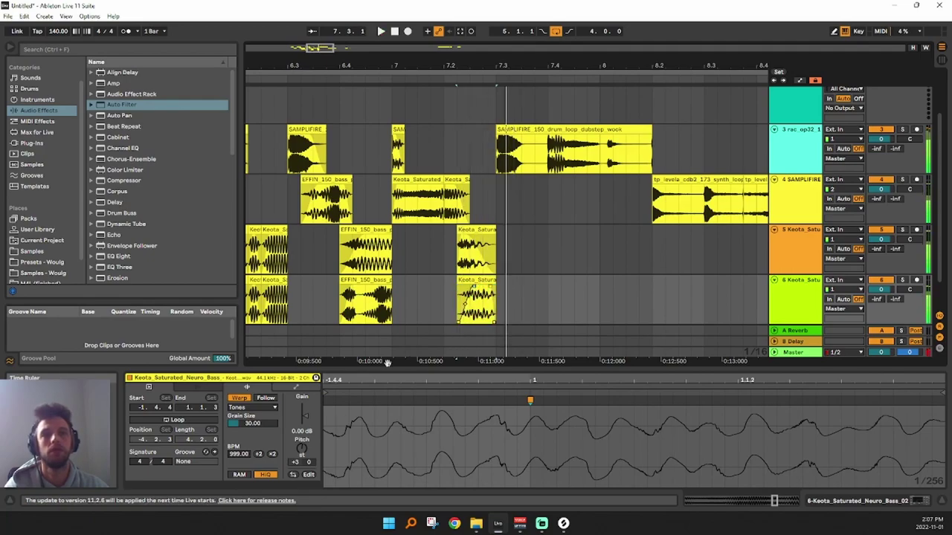
Try a grain size of 31.94 and a pitch of +1 semitone on the track 6 Keota clip and listen
{"action": "left_click_drag", "start_coordinate": [251, 423], "coordinate": [305, 449]}
{"action": "left_click_drag", "start_coordinate": [253, 424], "coordinate": [252, 421]}
{"action": "left_click", "coordinate": [404, 264]}
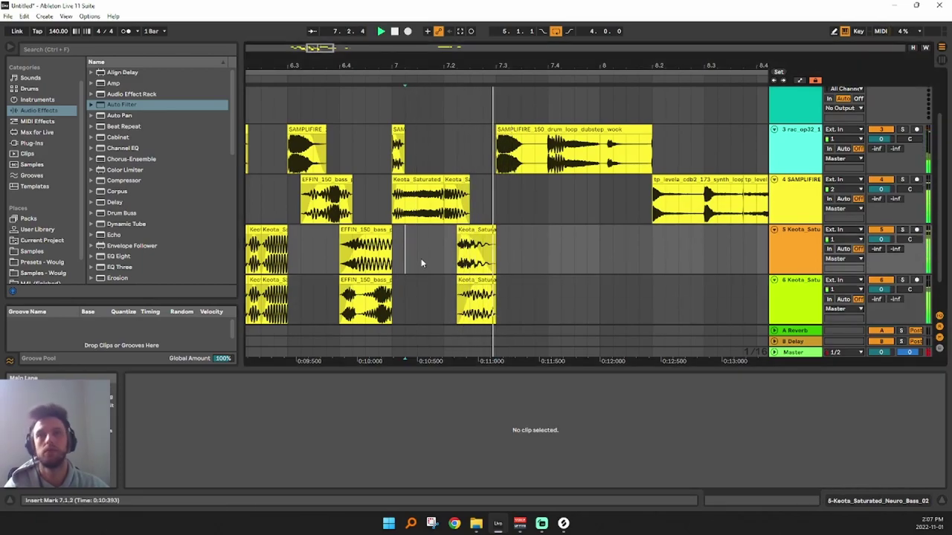
Reshape the track 6 Keota clip's fade-in curve and set its grain size to 49.12 and pitch to +15 semitones
{"action": "left_click", "coordinate": [467, 292]}
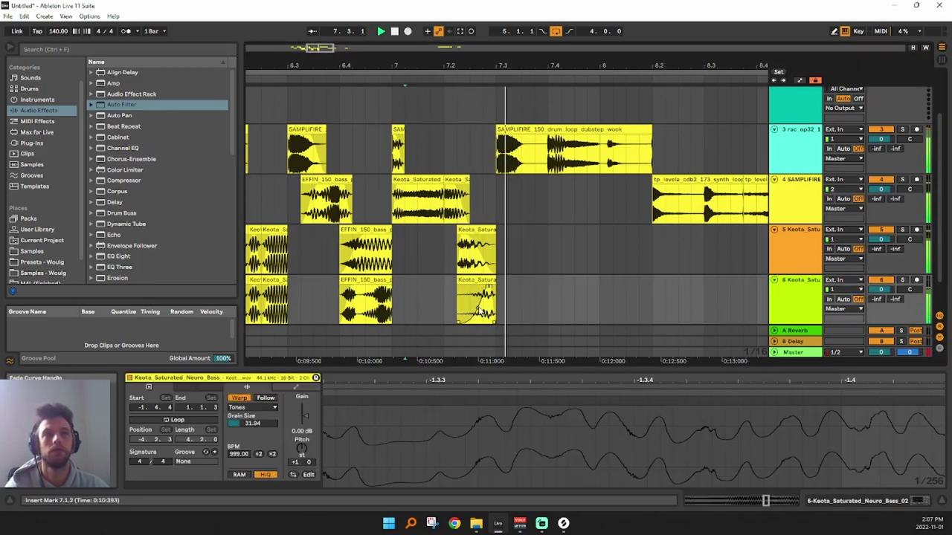
{"action": "left_click", "coordinate": [480, 280]}
{"action": "left_click_drag", "start_coordinate": [253, 426], "coordinate": [254, 452]}
{"action": "left_click_drag", "start_coordinate": [261, 414], "coordinate": [303, 458]}
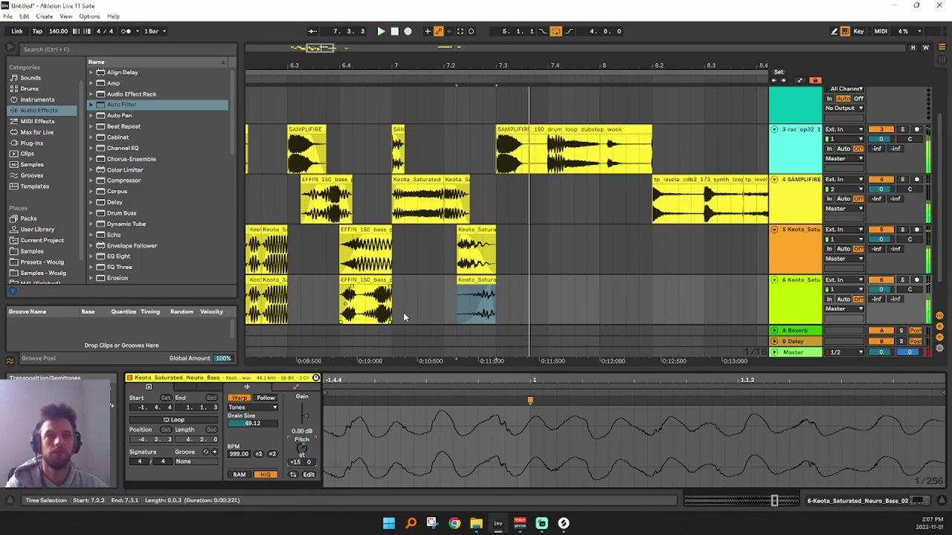
{"action": "left_click", "coordinate": [390, 294]}
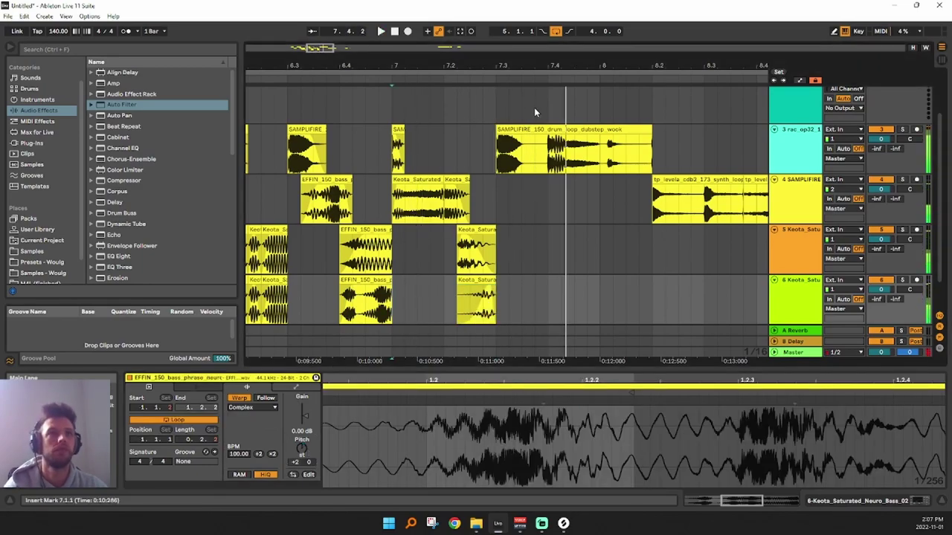
Copy the drum loop beat from 7.4 to 8 on track 3 and create a new audio track below track 6
{"action": "left_click_drag", "start_coordinate": [598, 152], "coordinate": [548, 152]}
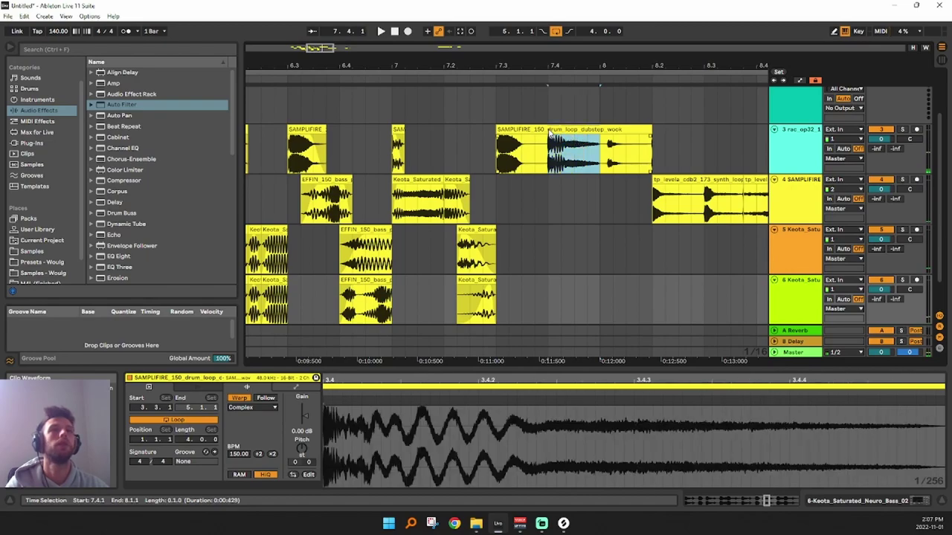
{"action": "scroll", "coordinate": [411, 298], "scroll_direction": "down", "scroll_amount": 1}
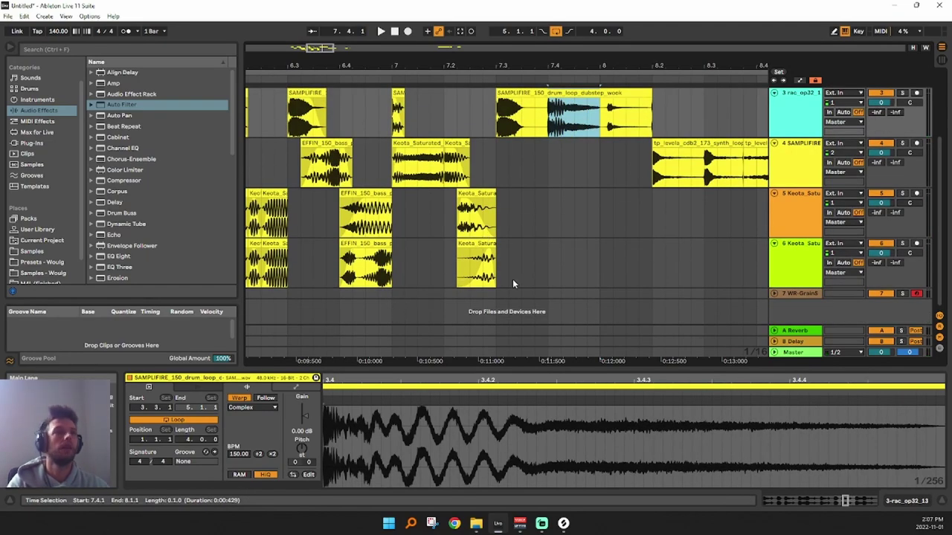
{"action": "left_click", "coordinate": [535, 251]}
{"action": "key", "text": "ctrl+t"}
{"action": "left_click", "coordinate": [416, 289]}
Paste the drum beat onto the new track at 7.1.3 and reverse it
{"action": "key", "text": "v"}
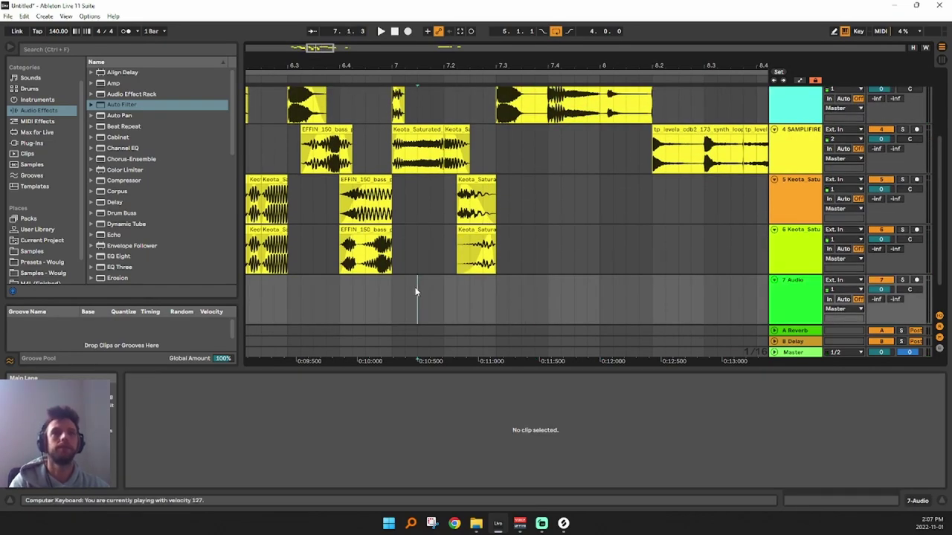
{"action": "key", "text": "ctrl+v"}
{"action": "key", "text": "b"}
{"action": "key", "text": "r"}
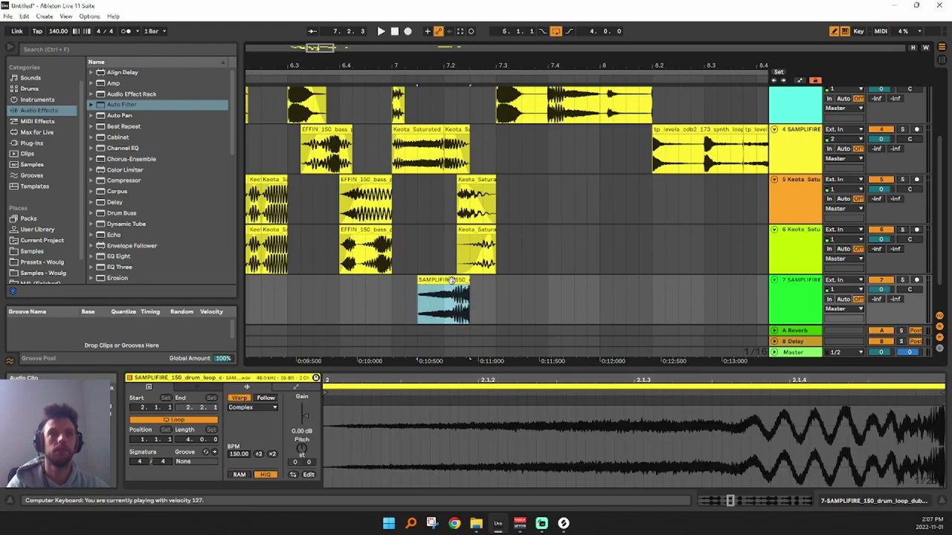
Stretch the reversed drum clip on track 7 to end at 7.3, add a fade-in and play it back
{"action": "left_click_drag", "start_coordinate": [467, 279], "coordinate": [497, 284]}
{"action": "key", "text": "space"}
{"action": "left_click", "coordinate": [433, 305]}
{"action": "key", "text": "space"}
{"action": "key", "text": "space"}
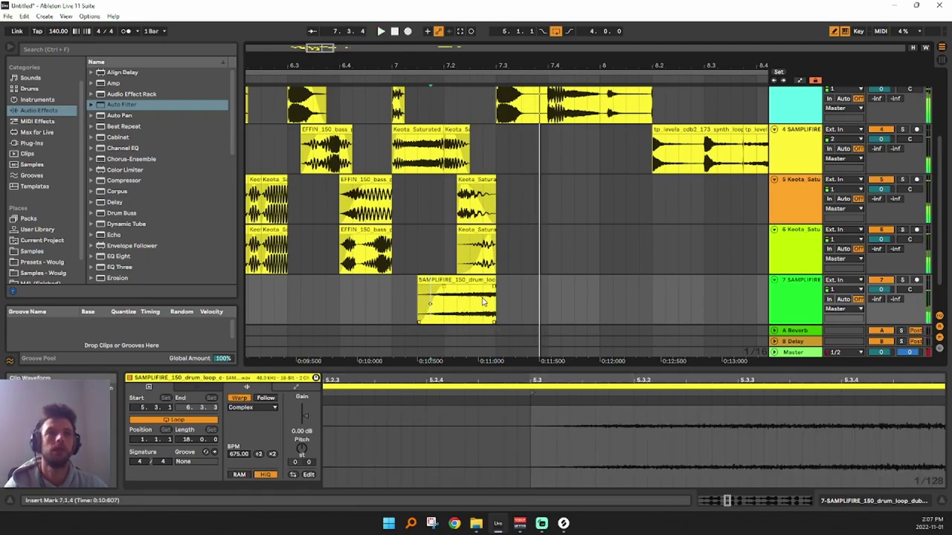
Split the reversed drum clip on track 7 at 7.2.3 and fade out its first part
{"action": "left_click", "coordinate": [472, 304]}
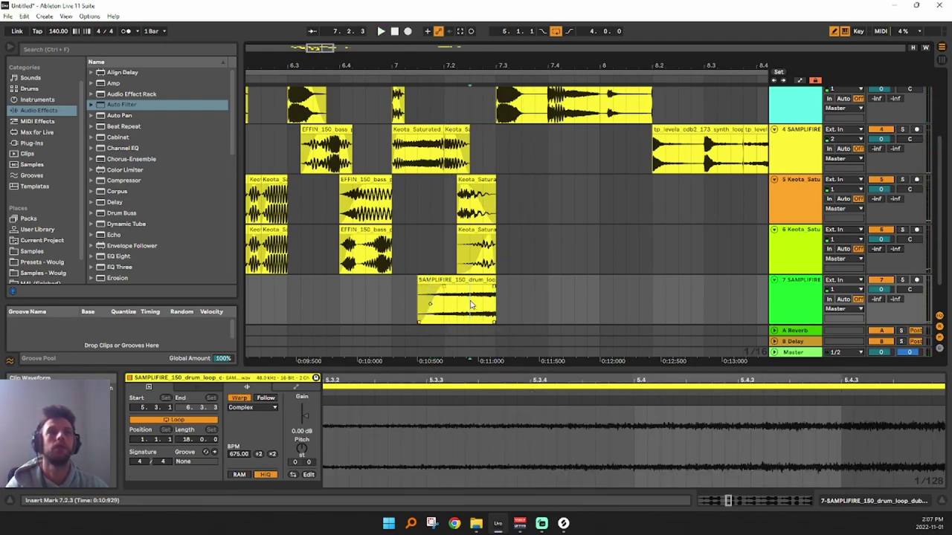
{"action": "key", "text": "ctrl+e"}
{"action": "left_click_drag", "start_coordinate": [469, 287], "coordinate": [452, 287]}
{"action": "left_click", "coordinate": [480, 279]}
{"action": "double_click", "coordinate": [480, 280]}
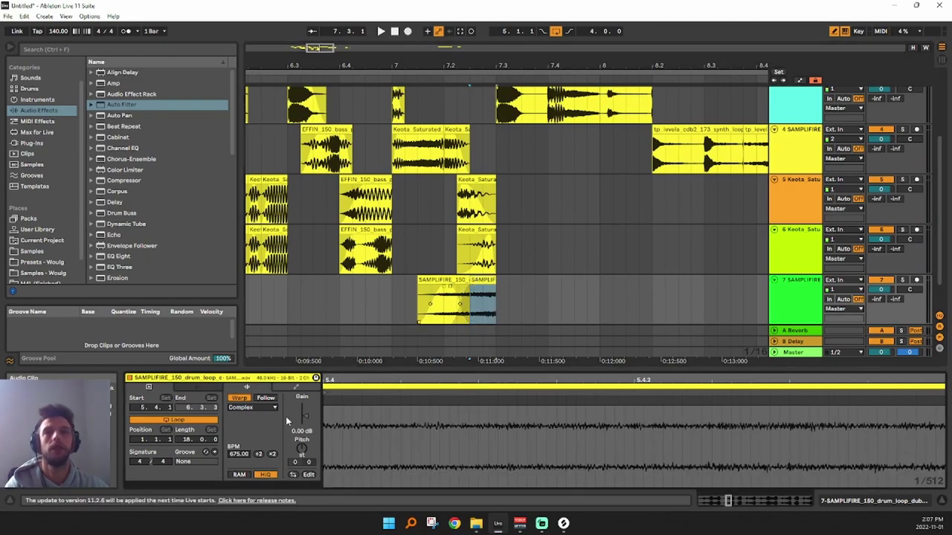
Transpose the second part of the reversed drum clip to -7 semitones and play the section back
{"action": "left_click_drag", "start_coordinate": [309, 447], "coordinate": [309, 469]}
{"action": "key", "text": "space"}
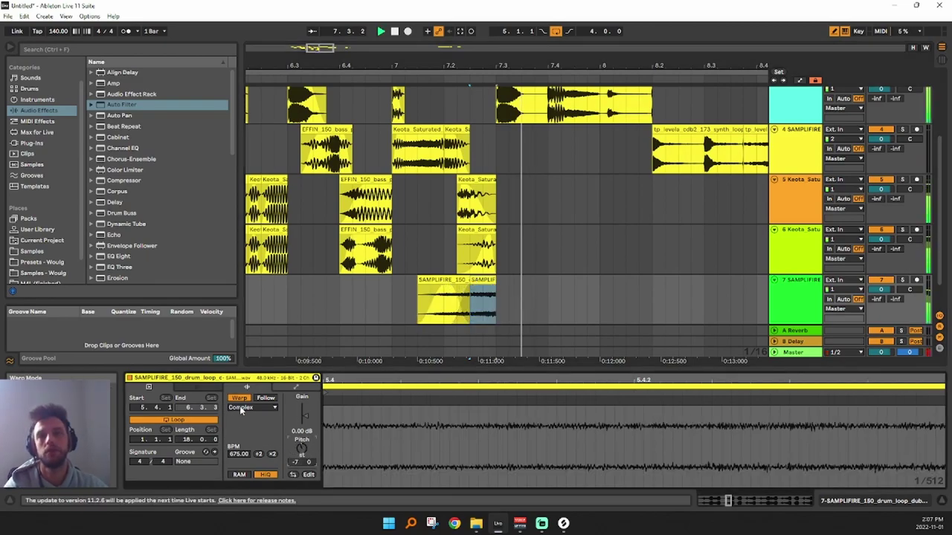
{"action": "left_click", "coordinate": [353, 301]}
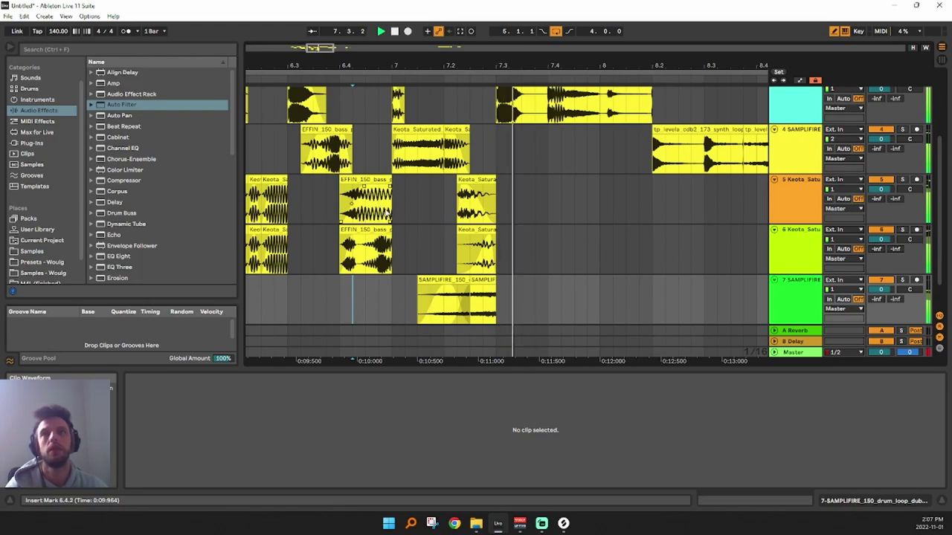
Move the leftover Keota bass sliver after bar 10 to 7.3 on track 4 and delete it
{"action": "left_click_drag", "start_coordinate": [597, 63], "coordinate": [451, 2]}
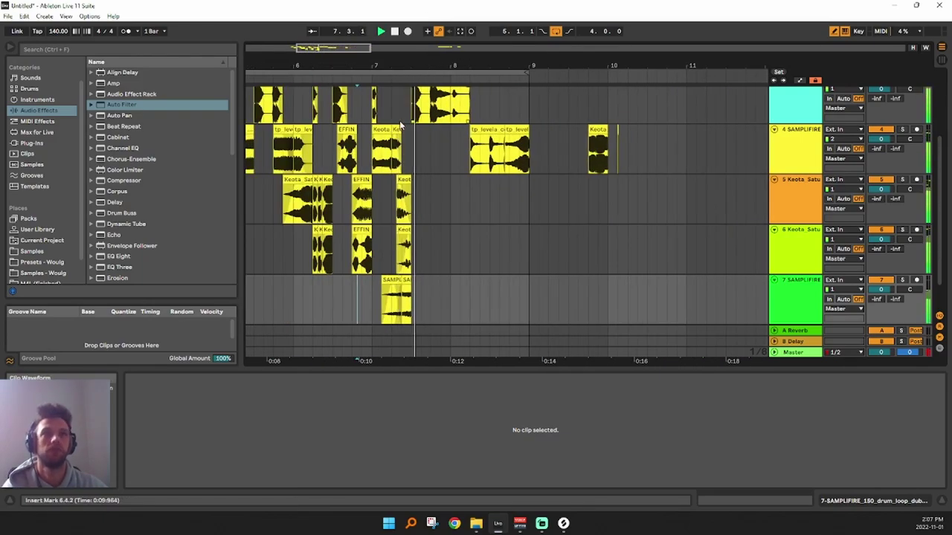
{"action": "scroll", "coordinate": [513, 226], "scroll_direction": "up", "scroll_amount": 1}
{"action": "scroll", "coordinate": [512, 222], "scroll_direction": "up", "scroll_amount": 1}
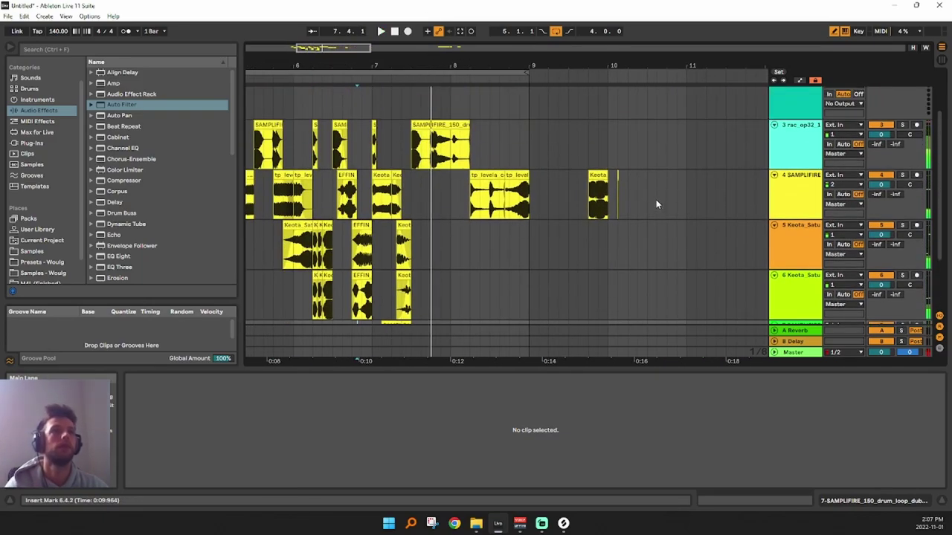
{"action": "left_click", "coordinate": [617, 179]}
{"action": "left_click_drag", "start_coordinate": [406, 66], "coordinate": [446, 201]}
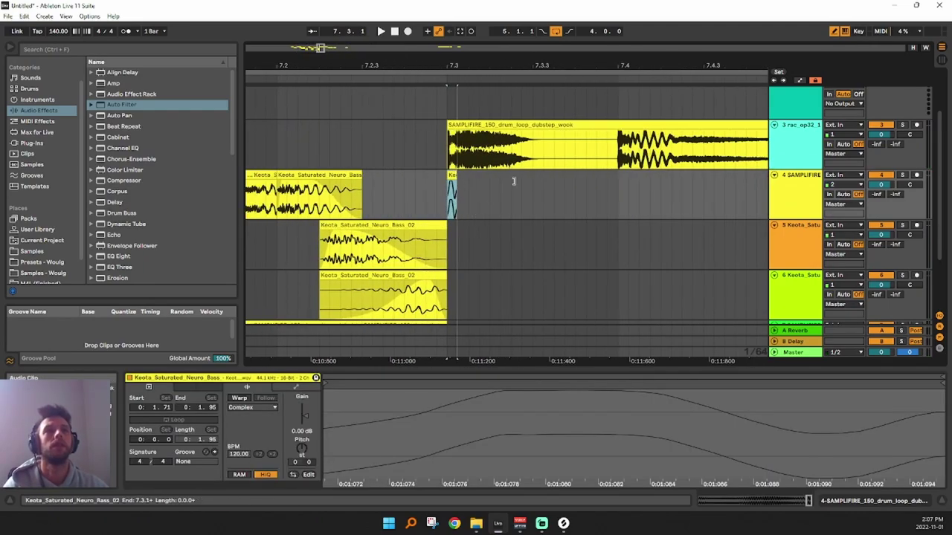
{"action": "key", "text": "Delete"}
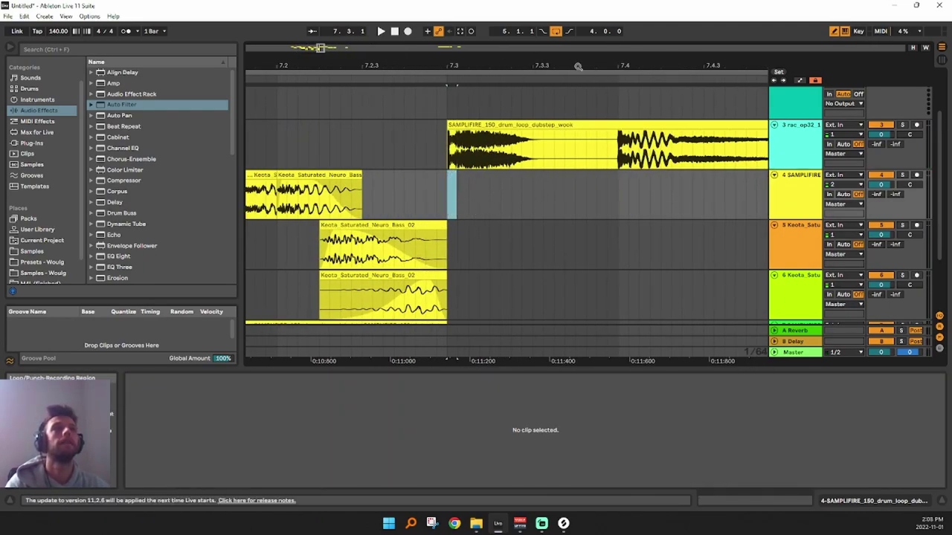
Move the PMNF snare clip from bar 19 to 7.3 on track 3, over the drum loop's first beat, and play it back
{"action": "left_click_drag", "start_coordinate": [581, 68], "coordinate": [420, 2]}
{"action": "left_click_drag", "start_coordinate": [615, 69], "coordinate": [579, 64]}
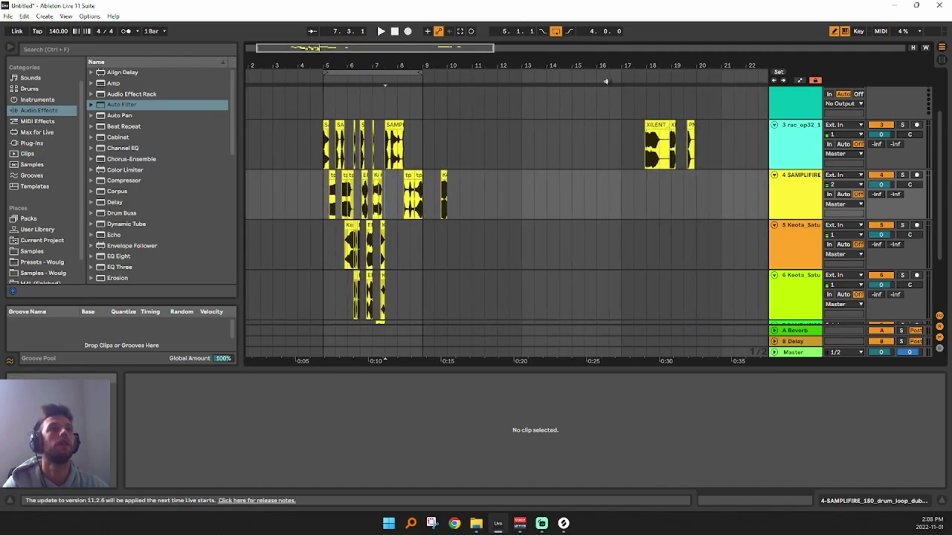
{"action": "left_click_drag", "start_coordinate": [688, 138], "coordinate": [392, 193]}
{"action": "left_click_drag", "start_coordinate": [384, 66], "coordinate": [458, 188]}
{"action": "left_click_drag", "start_coordinate": [517, 179], "coordinate": [497, 156]}
{"action": "key", "text": "space"}
{"action": "key", "text": "space"}
{"action": "key", "text": "space"}
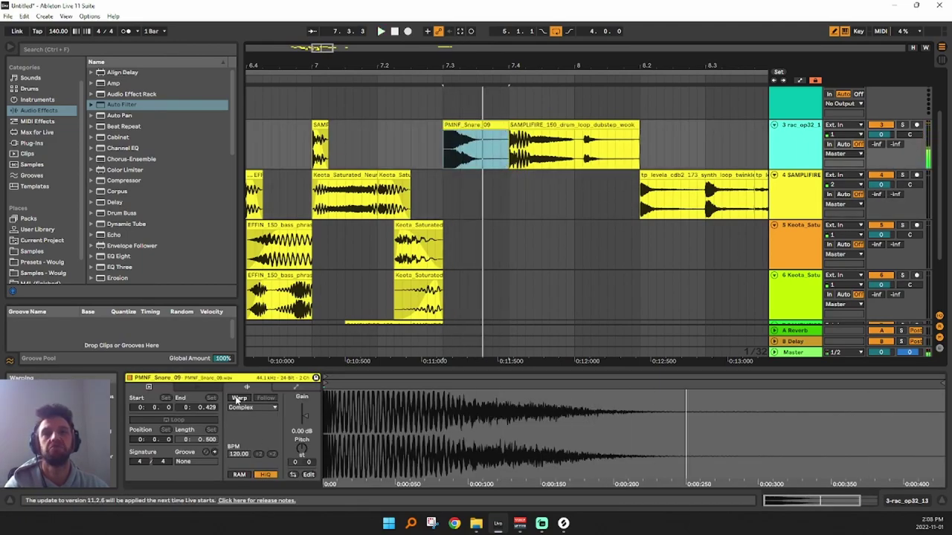
Warp the snare at 7.3 to end at 7.3.4, with its pitch at +2 semitones and gain at -0.48 dB
{"action": "left_click", "coordinate": [238, 398]}
{"action": "left_click_drag", "start_coordinate": [302, 450], "coordinate": [304, 418]}
{"action": "key", "text": "space"}
{"action": "left_click", "coordinate": [489, 125]}
{"action": "left_click_drag", "start_coordinate": [510, 125], "coordinate": [483, 124]}
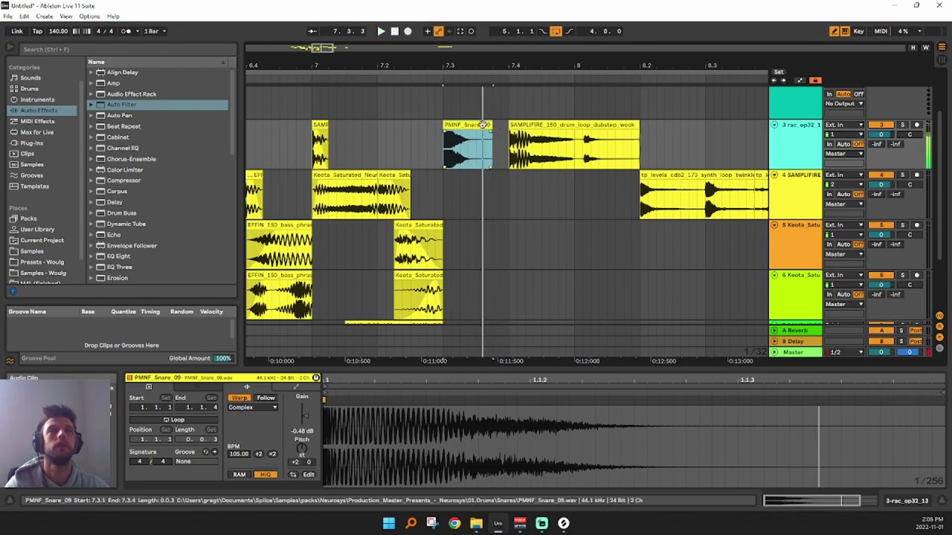
Stretch the warped PMNF snare at 7.3 on track 3 so it ends at 7.4, against the drum loop
{"action": "key", "text": "Delete"}
{"action": "key", "text": "ctrl+z"}
{"action": "scroll", "coordinate": [461, 106], "scroll_direction": "up", "scroll_amount": 3, "text": "ctrl"}
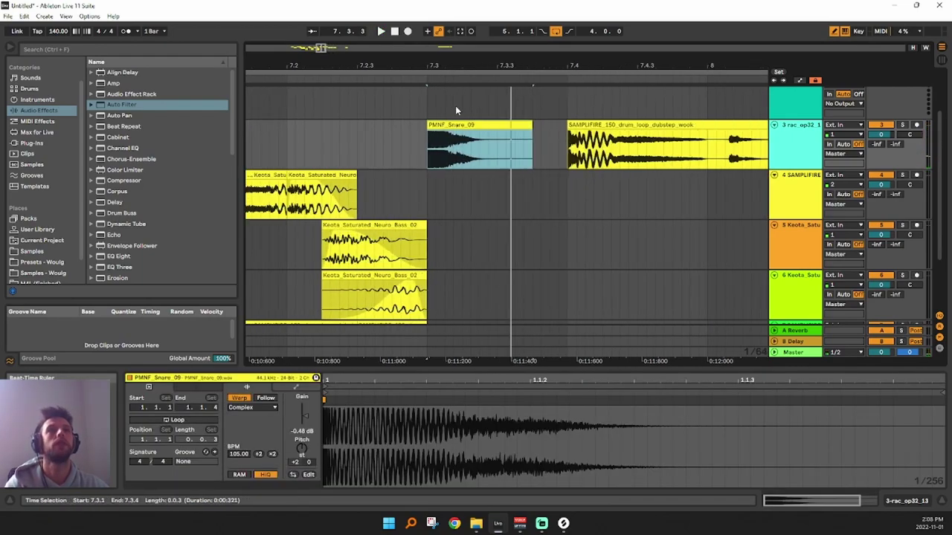
{"action": "left_click_drag", "start_coordinate": [533, 126], "coordinate": [564, 125]}
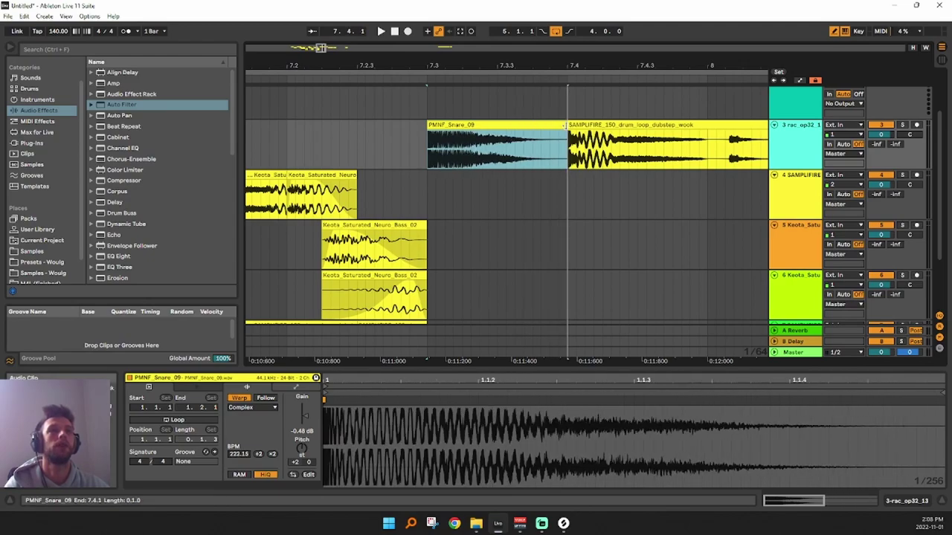
Split the snare just after 7.3, turn off warping on its first piece and extend that piece to about 0.054 s long
{"action": "left_click", "coordinate": [462, 153]}
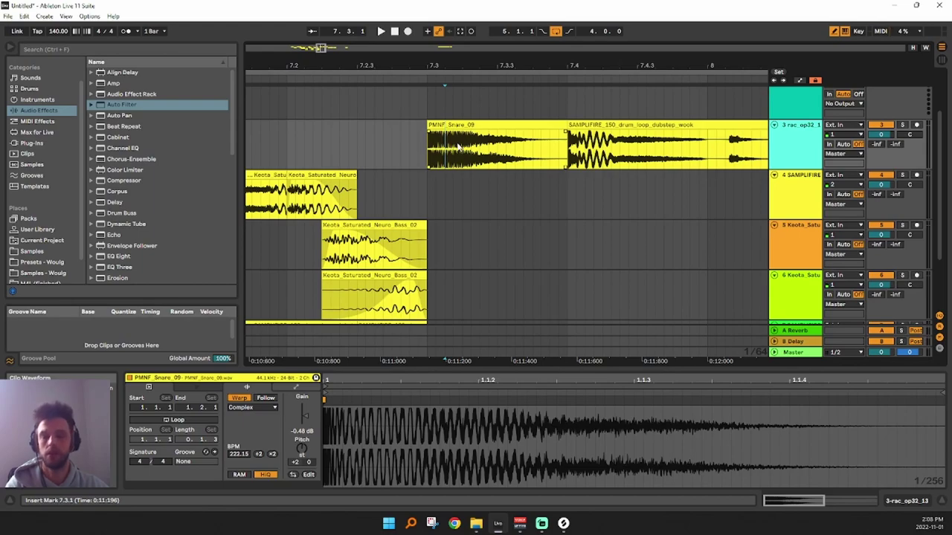
{"action": "key", "text": "ctrl+e"}
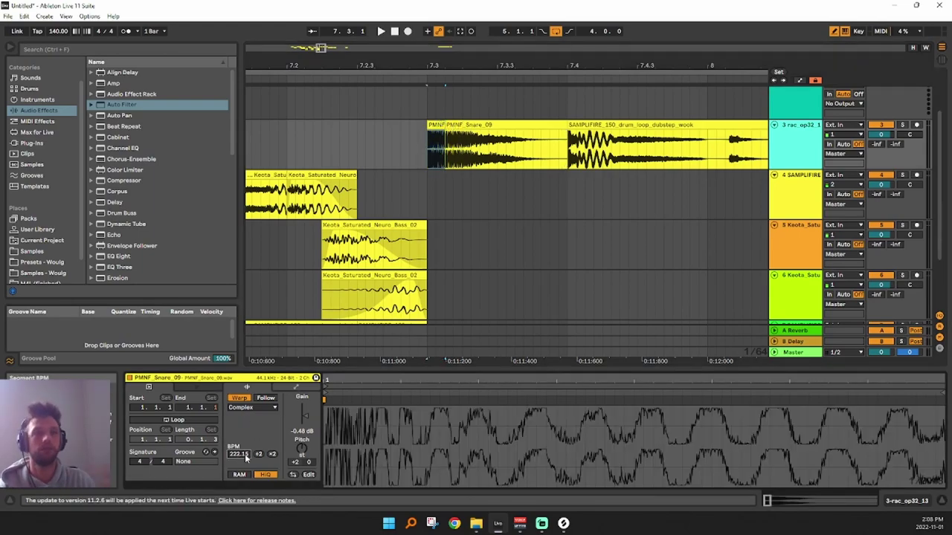
{"action": "left_click", "coordinate": [239, 399]}
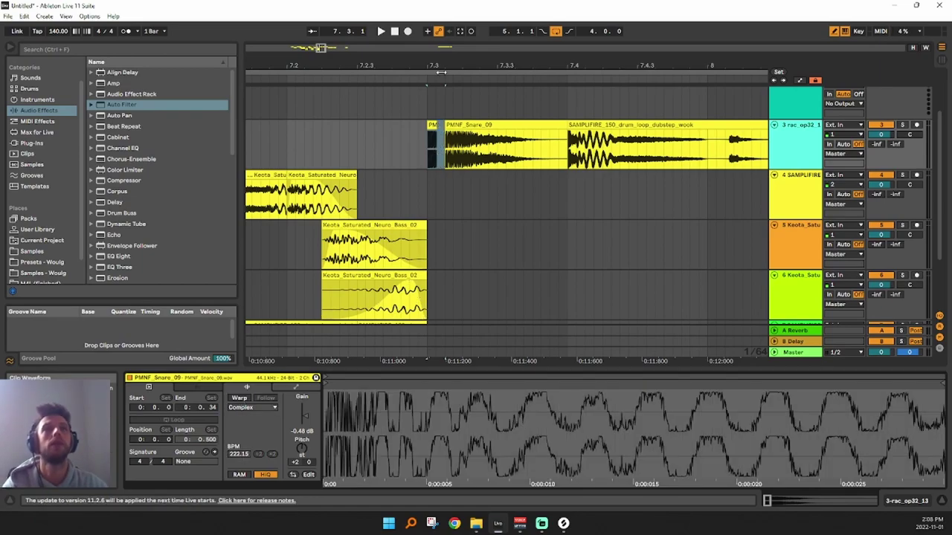
{"action": "scroll", "coordinate": [432, 98], "scroll_direction": "up", "scroll_amount": 5}
{"action": "left_click_drag", "start_coordinate": [442, 127], "coordinate": [487, 128]}
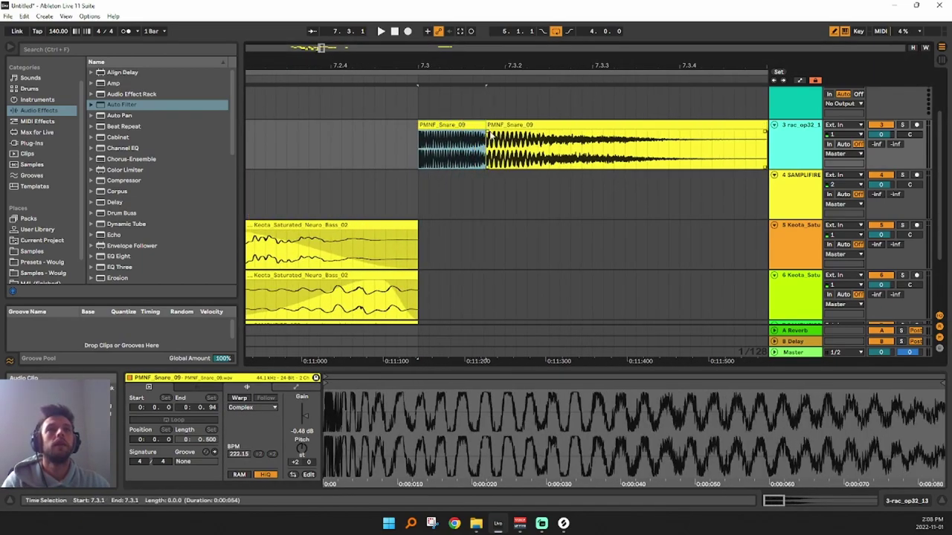
Transpose the unwarped first snare piece to +3 semitones and play it back
{"action": "left_click_drag", "start_coordinate": [302, 453], "coordinate": [302, 448]}
{"action": "key", "text": "space"}
{"action": "key", "text": "space"}
{"action": "key", "text": "space"}
{"action": "key", "text": "space"}
{"action": "key", "text": "space"}
Extend the first snare piece to just past 7.3.2, reshape the crossfade into the second piece and play it back
{"action": "left_click", "coordinate": [450, 135]}
{"action": "left_click_drag", "start_coordinate": [487, 133], "coordinate": [544, 133]}
{"action": "key", "text": "space"}
{"action": "key", "text": "space"}
{"action": "key", "text": "space"}
{"action": "key", "text": "space"}
{"action": "key", "text": "space"}
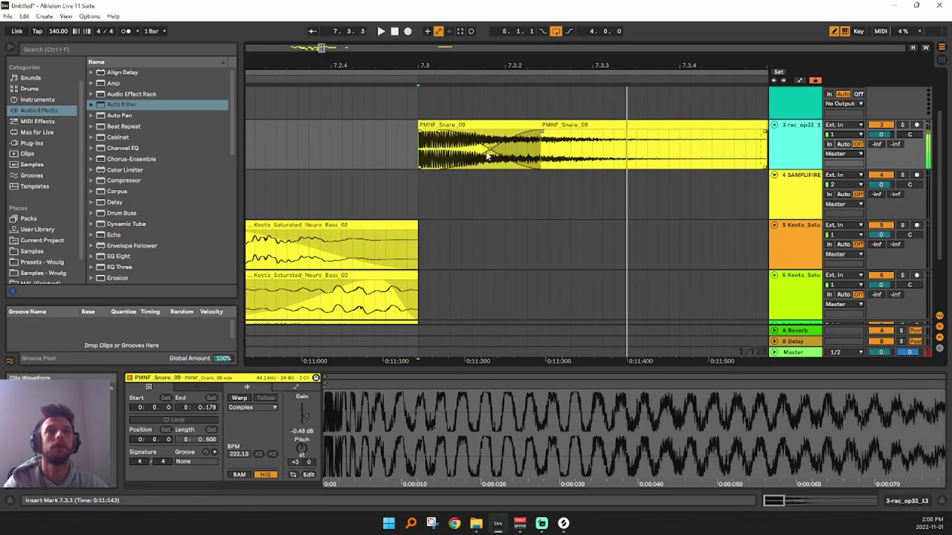
{"action": "left_click_drag", "start_coordinate": [489, 154], "coordinate": [500, 148]}
{"action": "key", "text": "space"}
{"action": "key", "text": "space"}
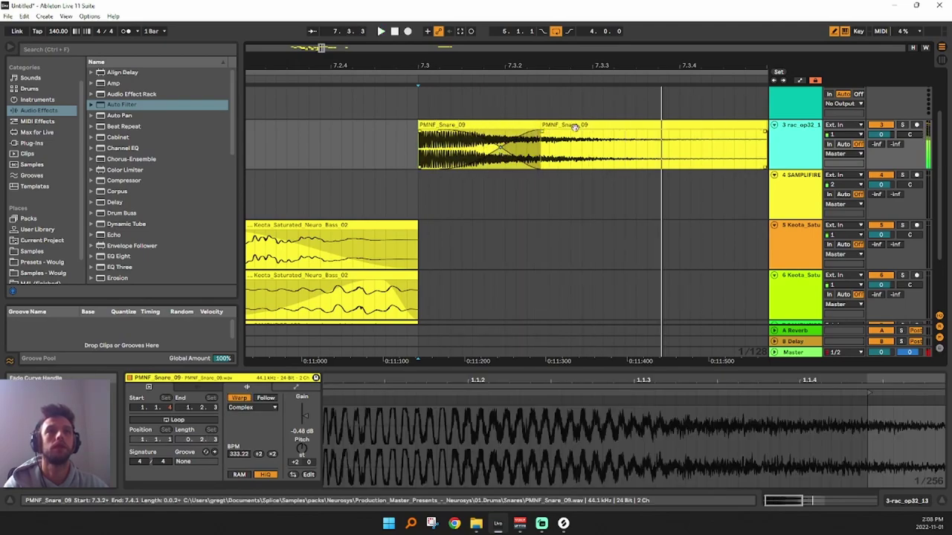
Switch the second snare piece to Texture warp mode with a grain size of 28.51 and play it back
{"action": "left_click", "coordinate": [253, 407]}
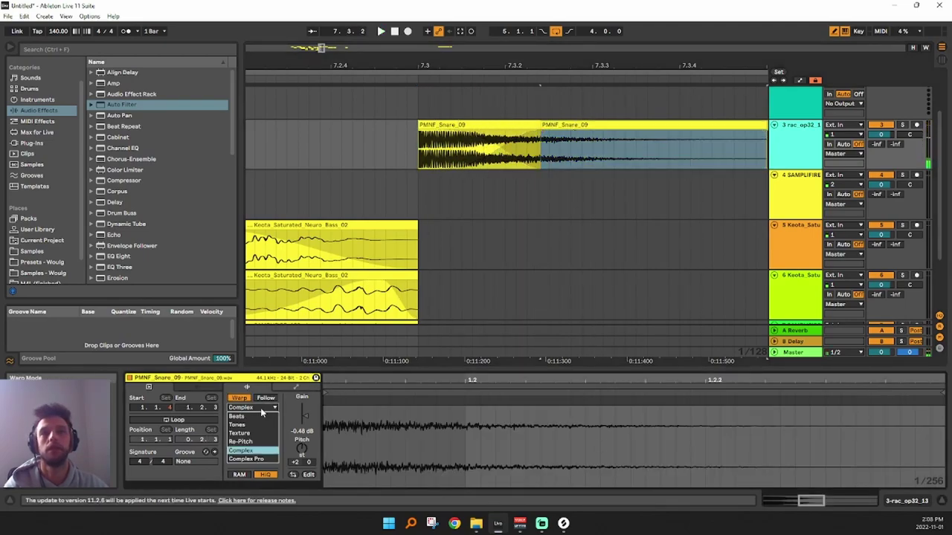
{"action": "left_click", "coordinate": [246, 439]}
{"action": "left_click_drag", "start_coordinate": [241, 441], "coordinate": [242, 476]}
{"action": "key", "text": "space"}
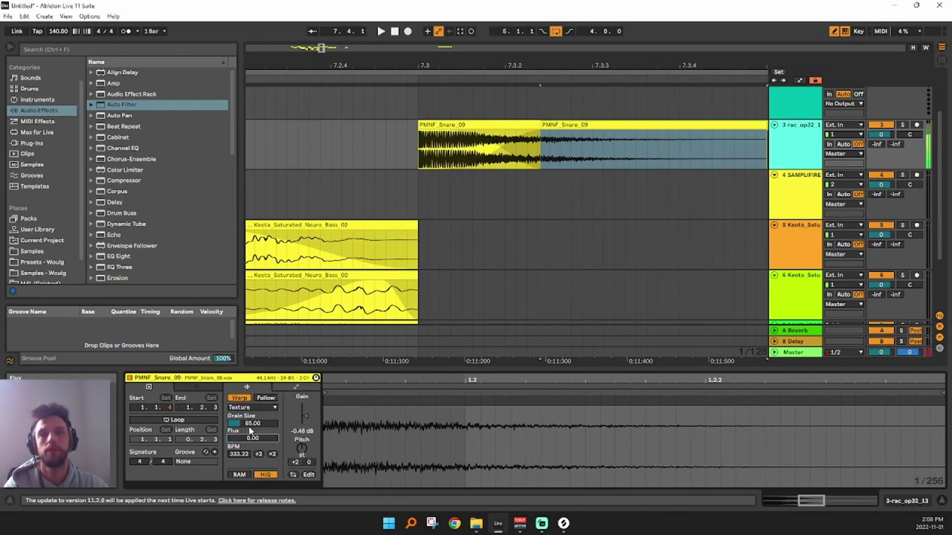
{"action": "key", "text": "space"}
{"action": "left_click_drag", "start_coordinate": [409, 378], "coordinate": [391, 191]}
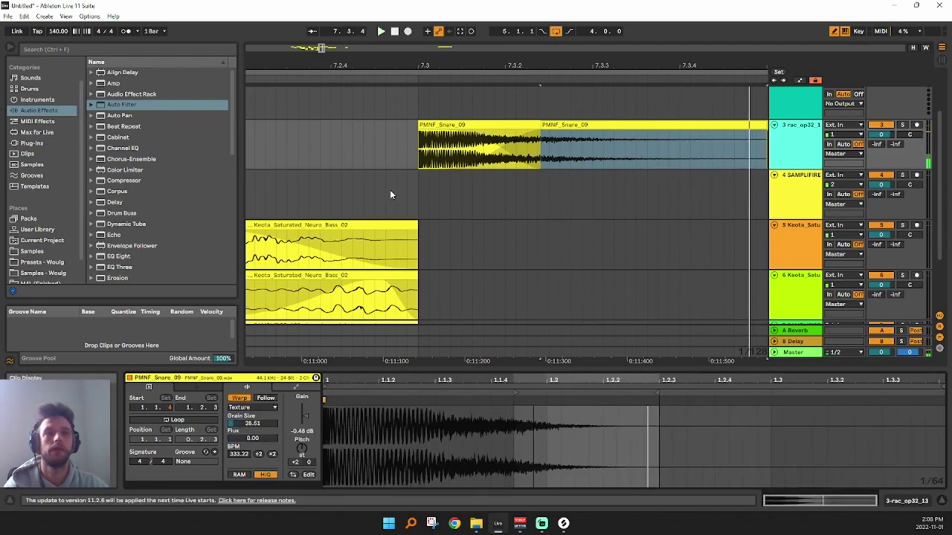
Add warp markers around the second snare piece's tail, stretch the later one to about 1.3.2 and play it back
{"action": "left_click", "coordinate": [516, 405]}
{"action": "double_click", "coordinate": [620, 401]}
{"action": "left_click_drag", "start_coordinate": [620, 401], "coordinate": [903, 393]}
{"action": "key", "text": "space"}
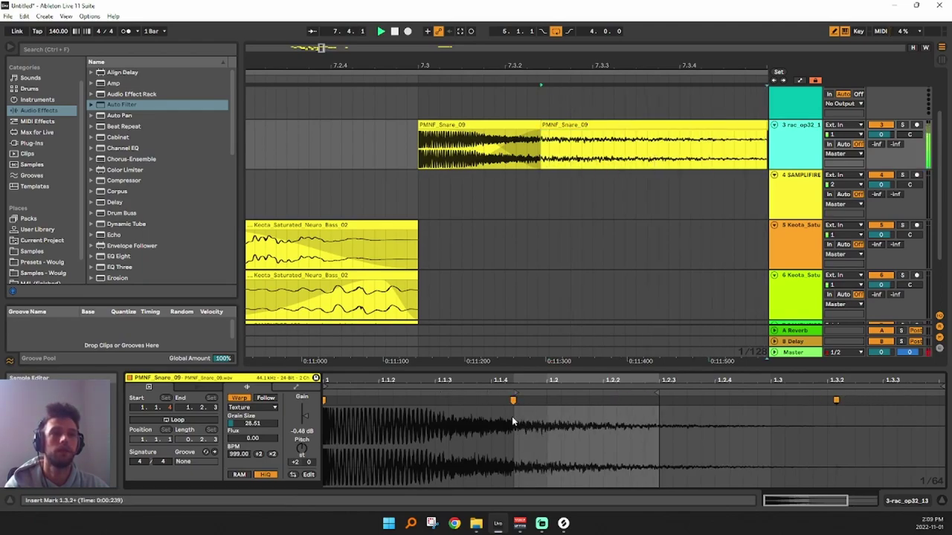
{"action": "key", "text": "space"}
Set the snare tail's grain size to 55.02, draw a Grain Size envelope rising from about 22.7 %, and play from 7.3
{"action": "left_click_drag", "start_coordinate": [246, 423], "coordinate": [245, 432]}
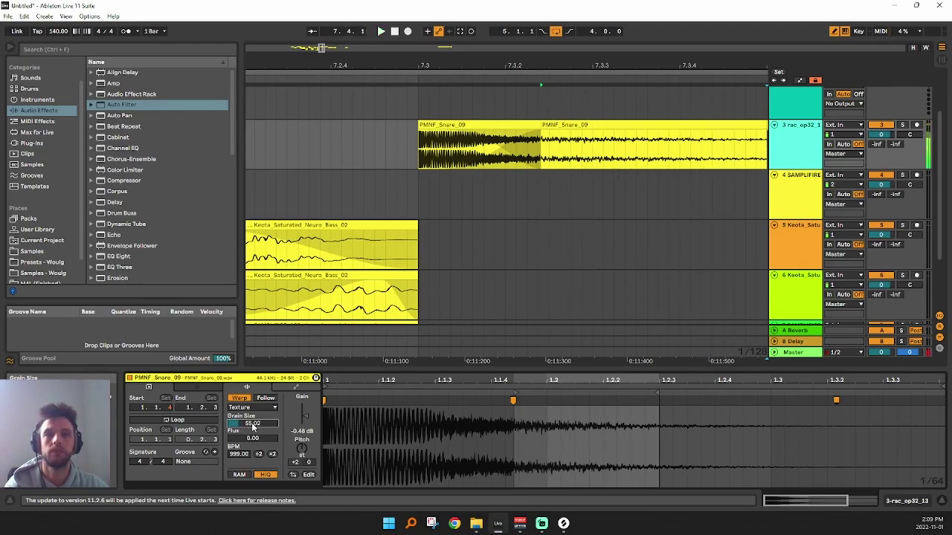
{"action": "key", "text": "space"}
{"action": "left_click", "coordinate": [296, 388]}
{"action": "key", "text": "b"}
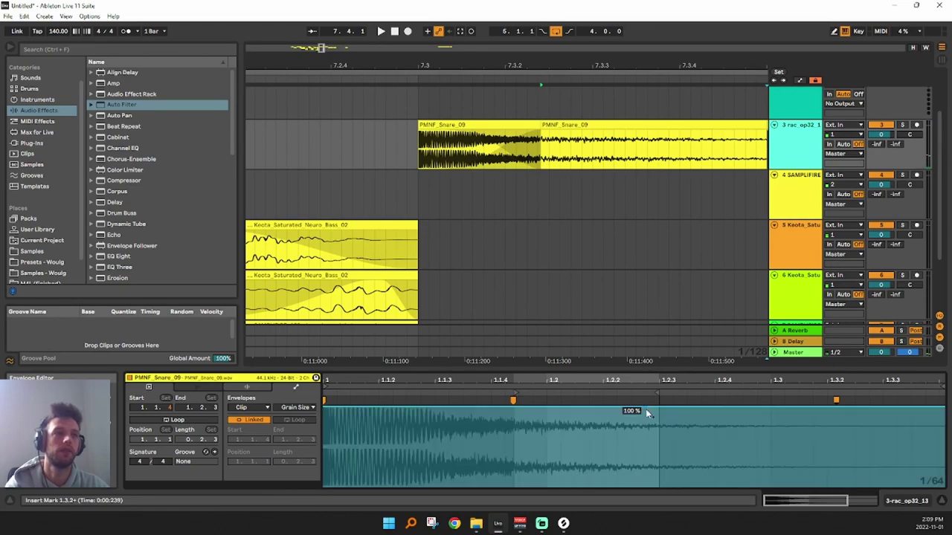
{"action": "left_click_drag", "start_coordinate": [426, 430], "coordinate": [426, 469]}
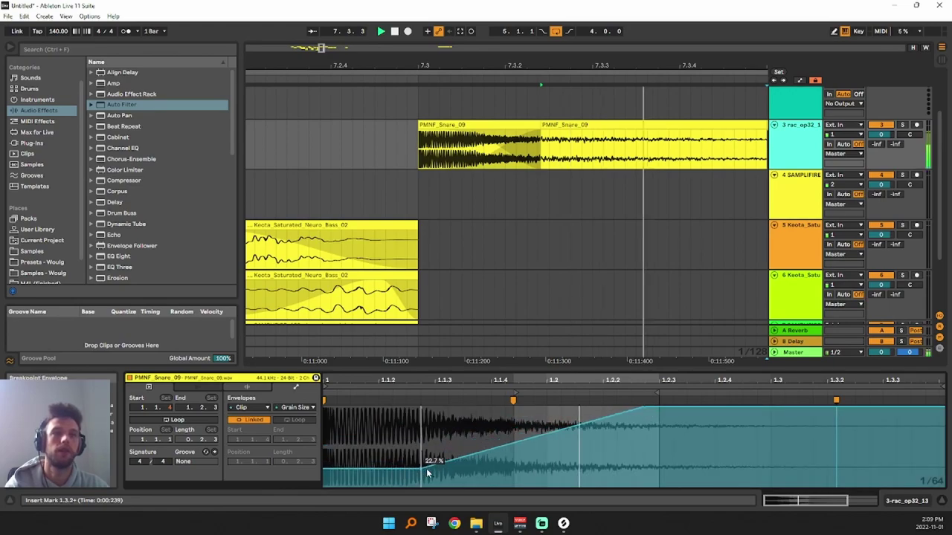
{"action": "left_click", "coordinate": [411, 147]}
{"action": "key", "text": "space"}
{"action": "key", "text": "space"}
Play the section back and delete the leftover Keota clip at 9.4 on track 4
{"action": "left_click_drag", "start_coordinate": [620, 64], "coordinate": [462, 10]}
{"action": "key", "text": "space"}
{"action": "left_click_drag", "start_coordinate": [484, 65], "coordinate": [484, 30]}
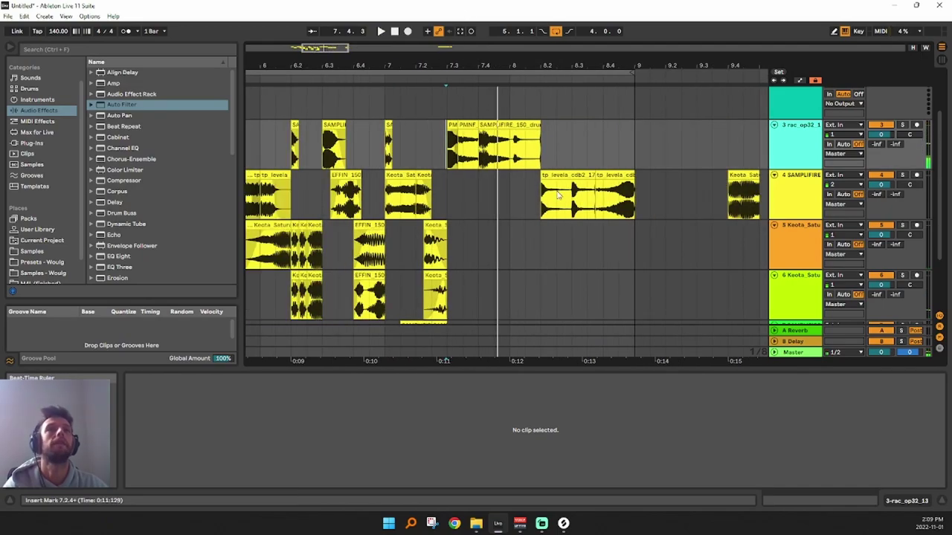
{"action": "left_click", "coordinate": [743, 198]}
{"action": "key", "text": "space"}
{"action": "key", "text": "space"}
{"action": "left_click_drag", "start_coordinate": [745, 67], "coordinate": [572, 45]}
{"action": "key", "text": "Delete"}
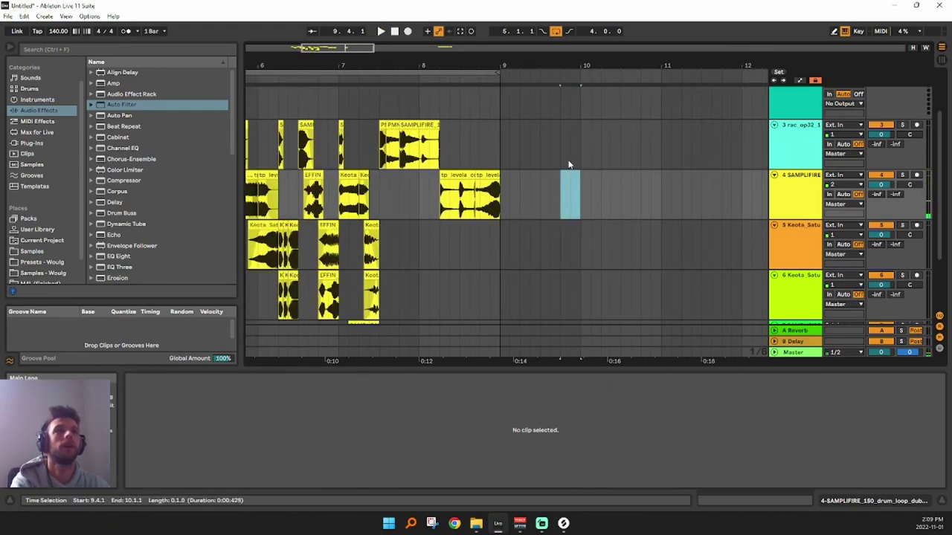
Play the loop back from the snare at 7.3 and copy the tp_levela synth clip at 5.2 to 7.4 on track 4
{"action": "left_click", "coordinate": [402, 153]}
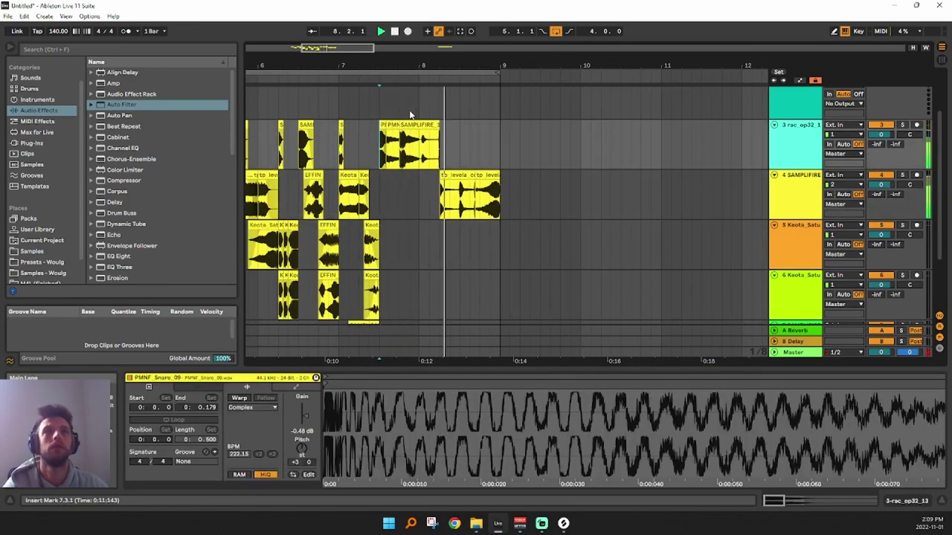
{"action": "key", "text": "minus"}
{"action": "key", "text": "minus"}
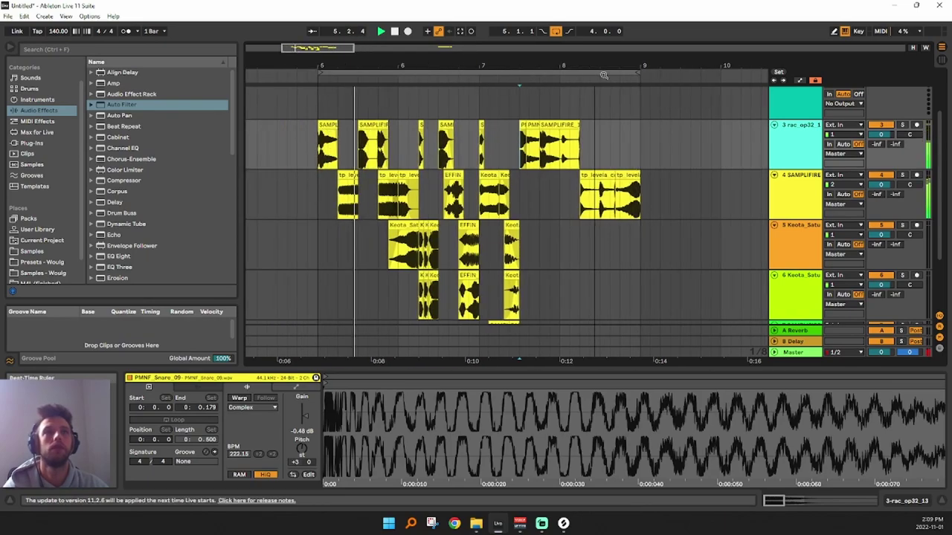
{"action": "key", "text": "plus"}
{"action": "key", "text": "plus"}
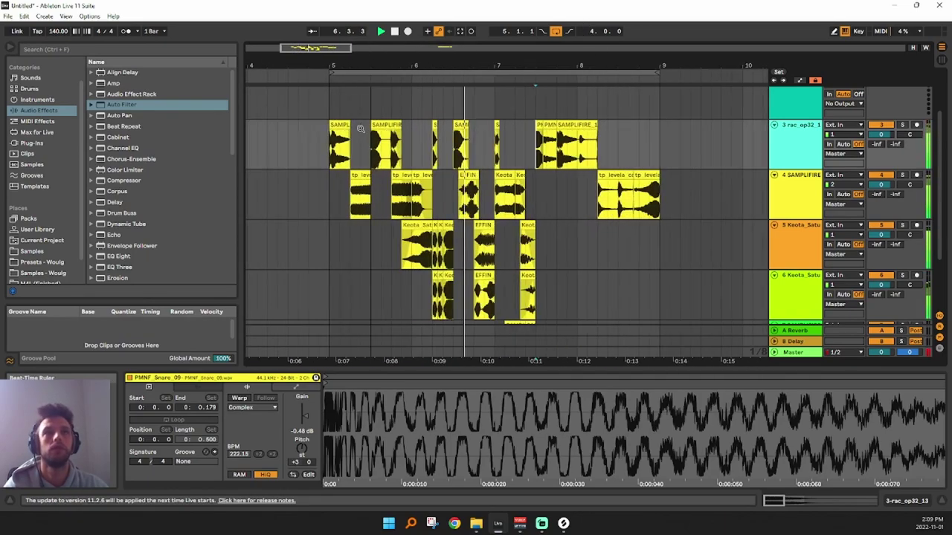
{"action": "left_click", "coordinate": [353, 177]}
{"action": "key", "text": "Delete"}
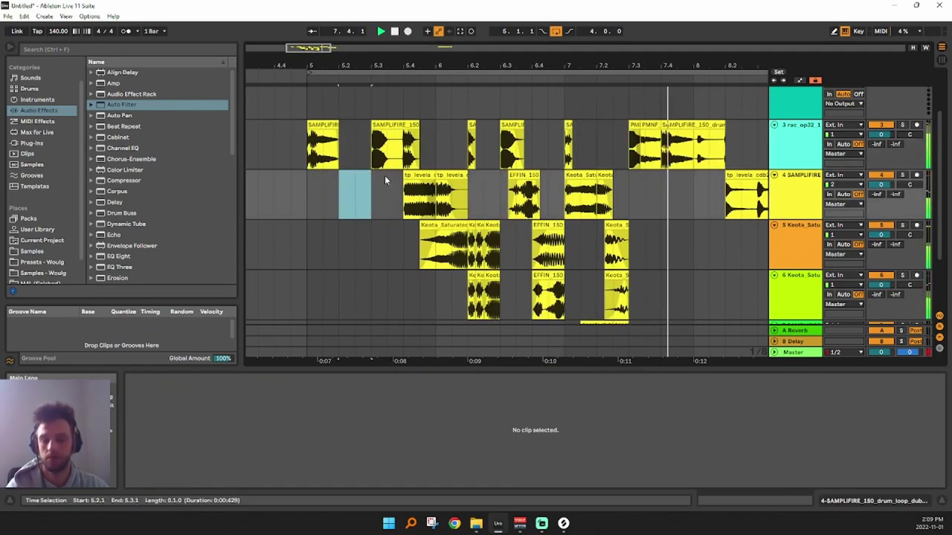
{"action": "key", "text": "ctrl+z"}
{"action": "left_click", "coordinate": [662, 183]}
{"action": "key", "text": "space"}
{"action": "key", "text": "ctrl+v"}
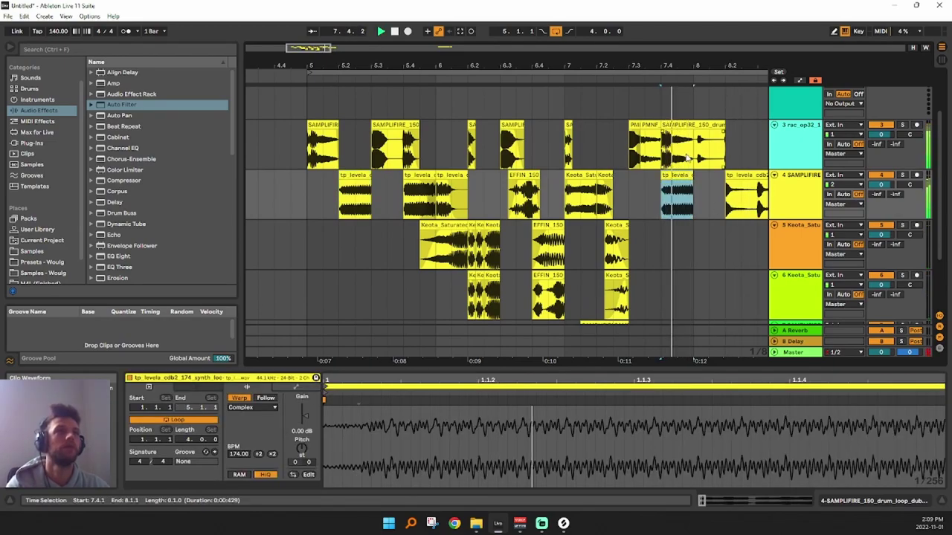
Delete the SAMPLIFIRE drum loop clip between 7.4 and 8.2 on track 3
{"action": "left_click_drag", "start_coordinate": [679, 66], "coordinate": [607, 122]}
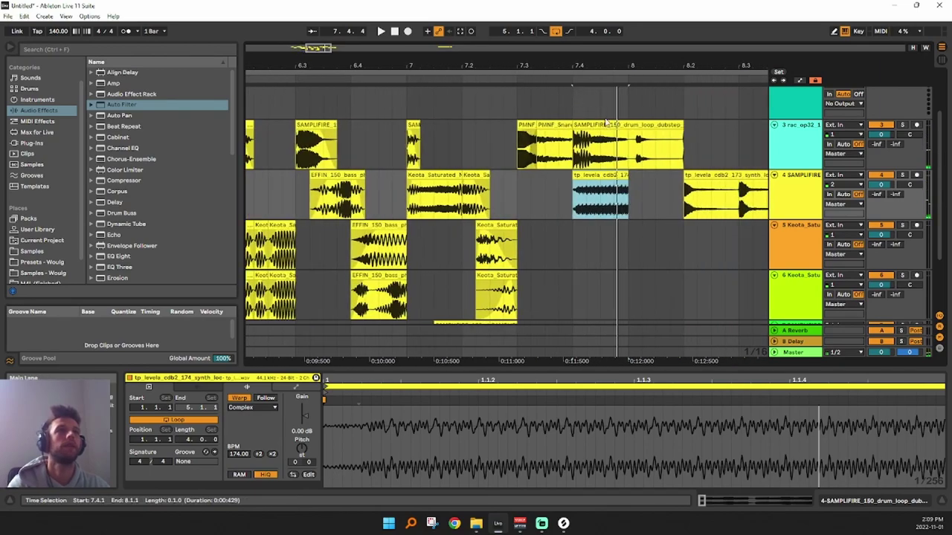
{"action": "left_click", "coordinate": [607, 124]}
{"action": "key", "text": "Delete"}
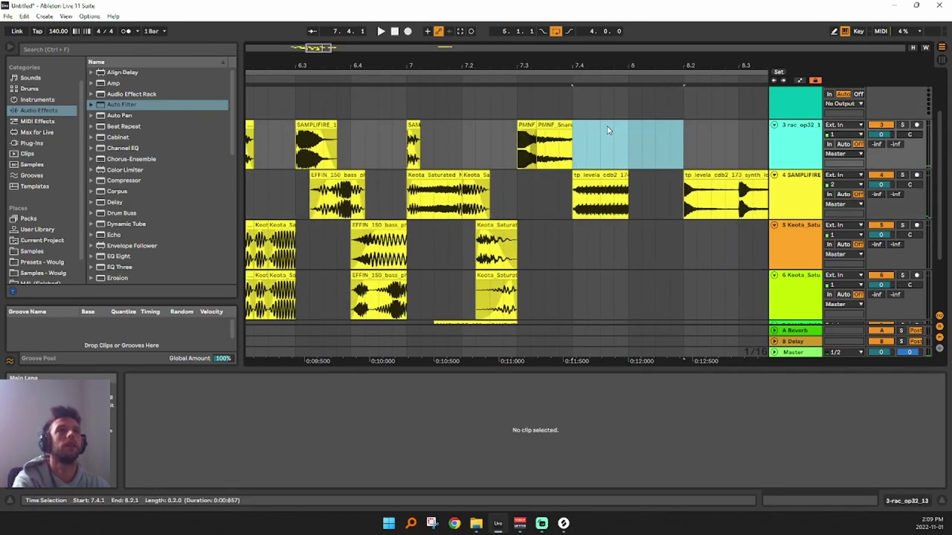
Open the Kicks folder under CFL1 Drums in Seppa's CHOP FADE LEVEL VOL 1 samples
{"action": "left_click", "coordinate": [33, 254]}
{"action": "scroll", "coordinate": [115, 231], "scroll_direction": "down", "scroll_amount": 1}
{"action": "left_click", "coordinate": [92, 228]}
{"action": "scroll", "coordinate": [125, 208], "scroll_direction": "down", "scroll_amount": 1}
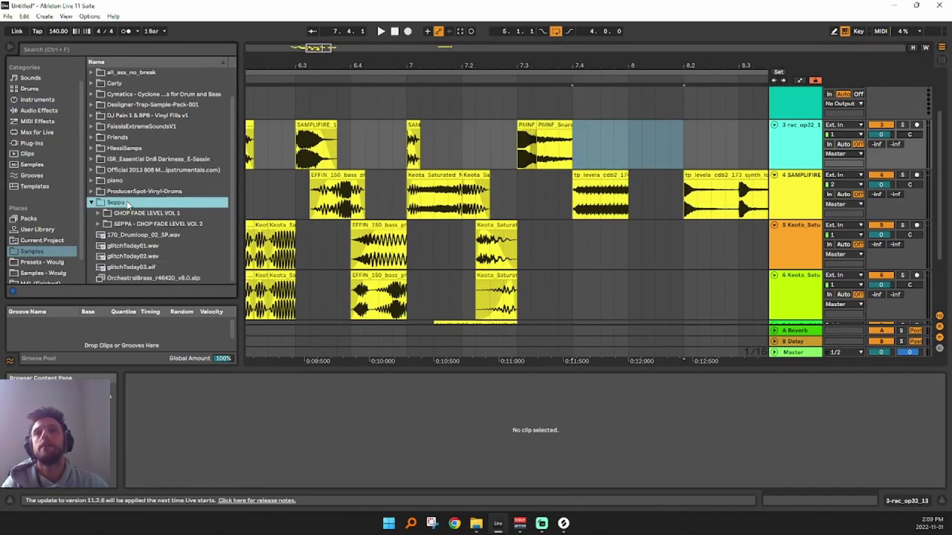
{"action": "left_click", "coordinate": [98, 213]}
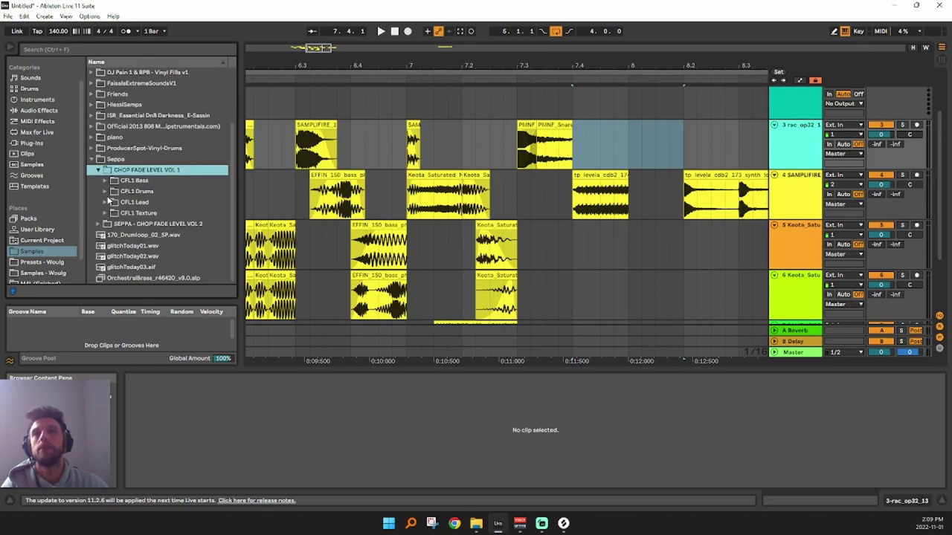
{"action": "left_click", "coordinate": [107, 191]}
{"action": "left_click", "coordinate": [113, 215]}
Audition the CFL1 kicks and place KICK - CFL1 - Kick 2 at 7.4 on track 3
{"action": "left_click", "coordinate": [145, 235]}
{"action": "left_click", "coordinate": [147, 247]}
{"action": "left_click", "coordinate": [157, 236]}
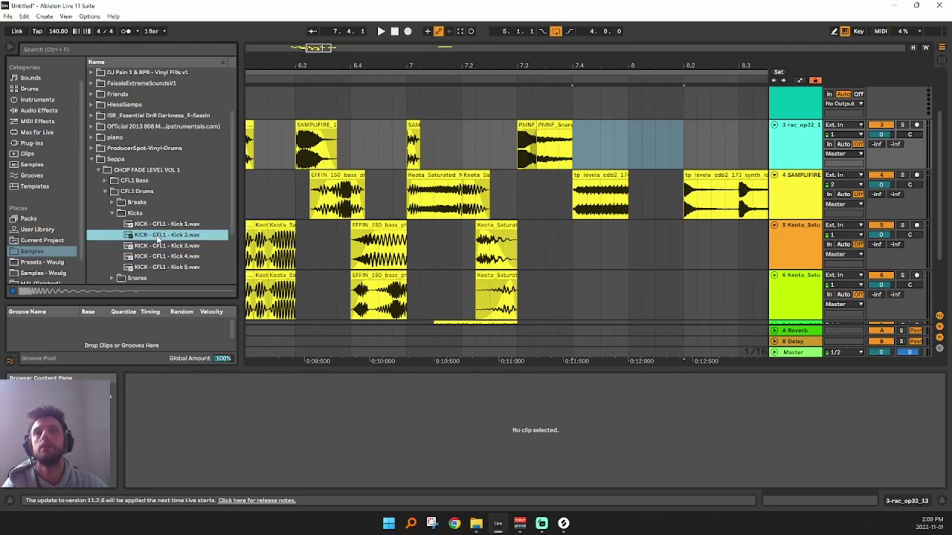
{"action": "left_click_drag", "start_coordinate": [149, 237], "coordinate": [660, 144]}
{"action": "left_click_drag", "start_coordinate": [567, 146], "coordinate": [573, 146]}
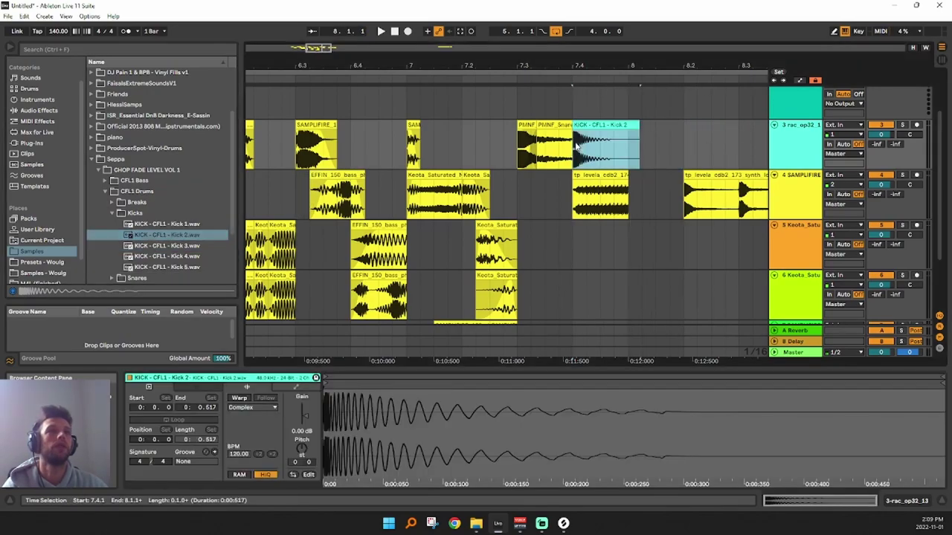
Audition more kicks, place KICK - CFL1 - Kick 5 at bar 8 on track 5 and trim its end to just past 8.2
{"action": "left_click", "coordinate": [149, 256]}
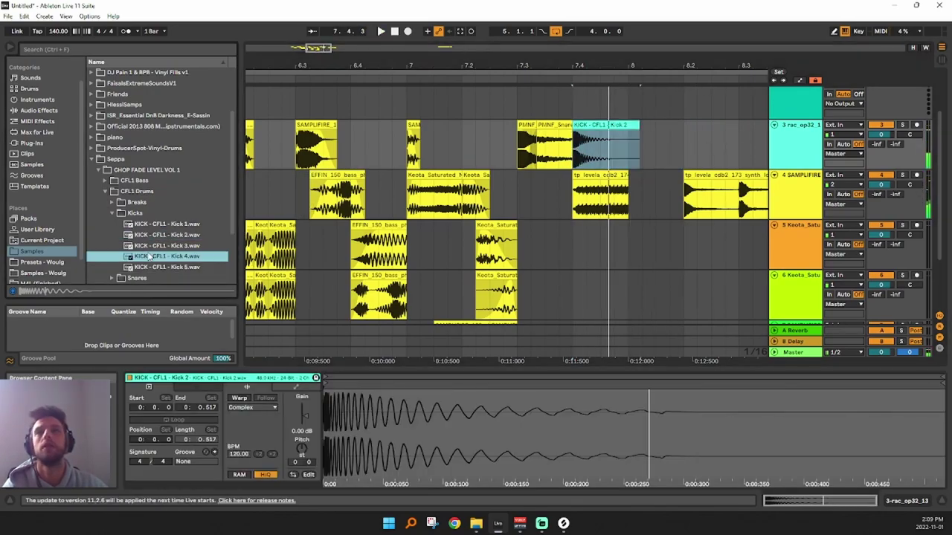
{"action": "scroll", "coordinate": [152, 265], "scroll_direction": "down", "scroll_amount": 2}
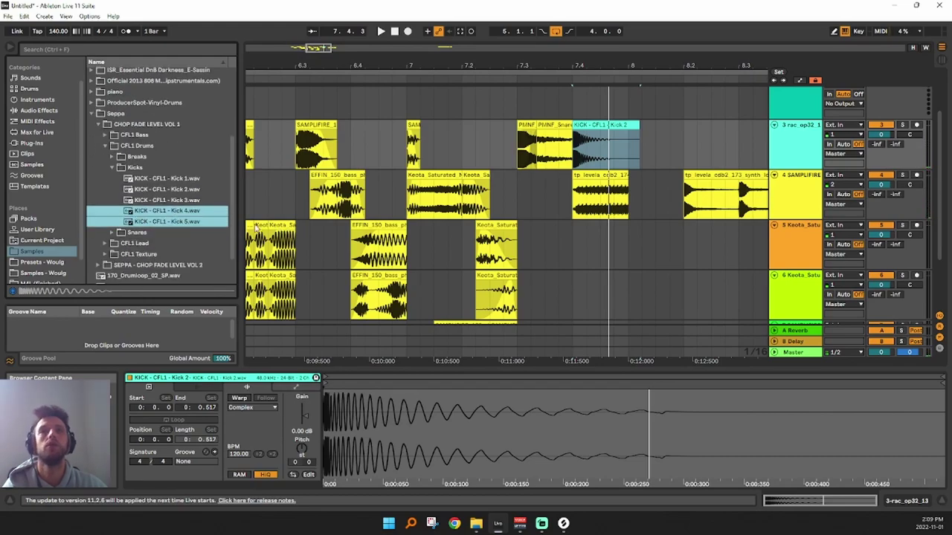
{"action": "left_click_drag", "start_coordinate": [160, 223], "coordinate": [630, 249]}
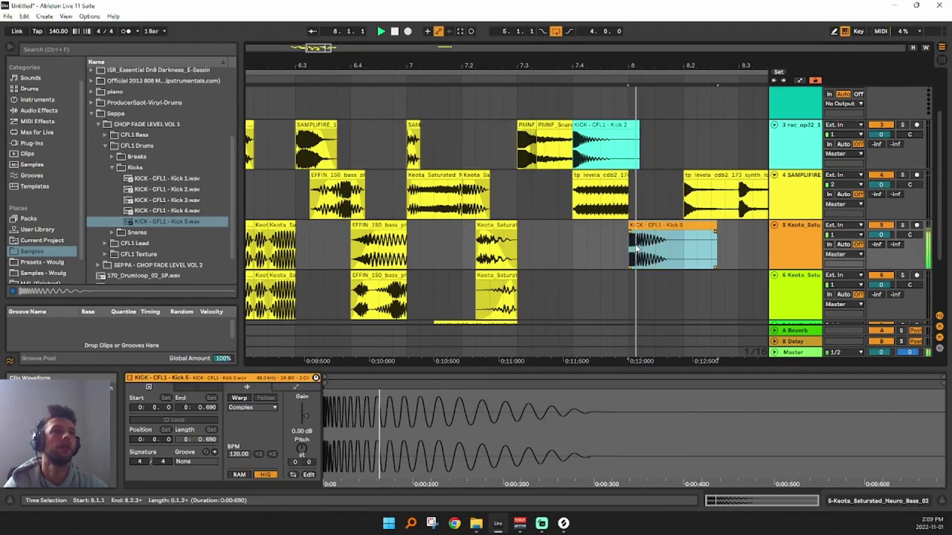
{"action": "key", "text": "space"}
{"action": "mouse_move", "coordinate": [715, 227]}
{"action": "left_mouse_down"}
{"action": "mouse_move", "coordinate": [674, 228]}
{"action": "mouse_move", "coordinate": [689, 226]}
{"action": "left_mouse_up"}
{"action": "left_click", "coordinate": [685, 230]}
Audition the snare samples in the CFL1 Drums Snares folder, including Snare 2 and Snare 5
{"action": "left_click", "coordinate": [112, 232]}
{"action": "left_click", "coordinate": [156, 226]}
{"action": "left_click", "coordinate": [160, 214]}
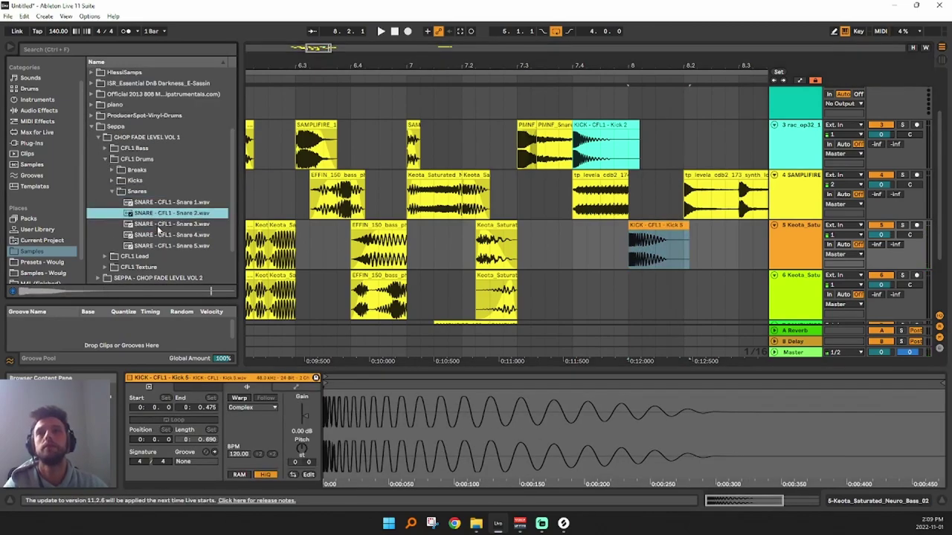
{"action": "left_click", "coordinate": [163, 246]}
{"action": "scroll", "coordinate": [147, 259], "scroll_direction": "down", "scroll_amount": 2}
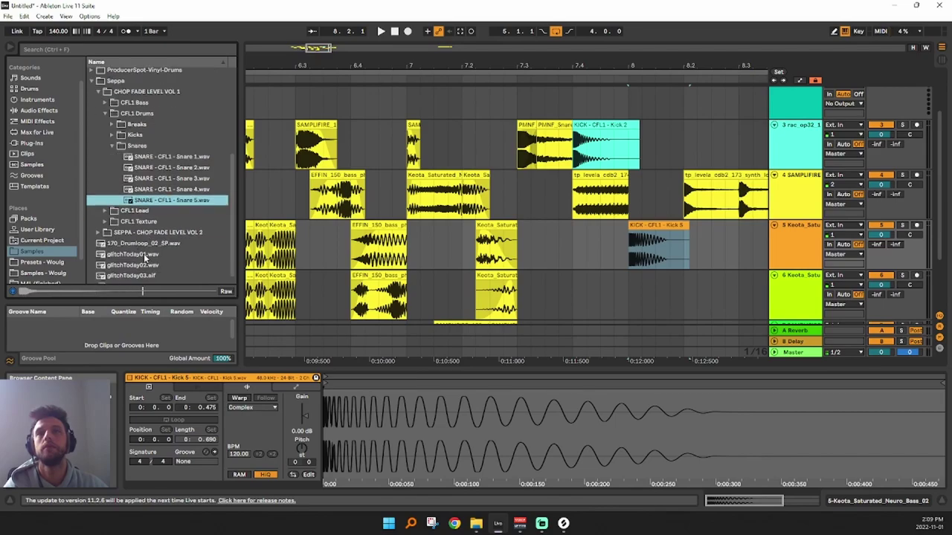
Browse to the Snares in SEPPA - CHOP FADE LEVEL VOL 2's DRUMS folder and place SNARE 03 B at 8.2 on track 5
{"action": "left_click", "coordinate": [97, 232]}
{"action": "left_click", "coordinate": [105, 171]}
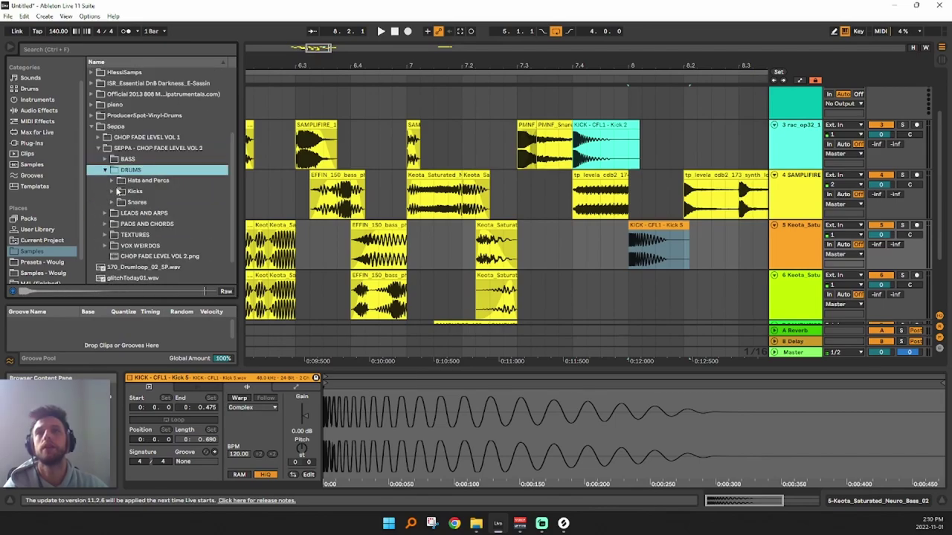
{"action": "left_click", "coordinate": [112, 203]}
{"action": "left_click", "coordinate": [167, 225]}
{"action": "scroll", "coordinate": [167, 225], "scroll_direction": "down", "scroll_amount": 2}
{"action": "left_click", "coordinate": [175, 202]}
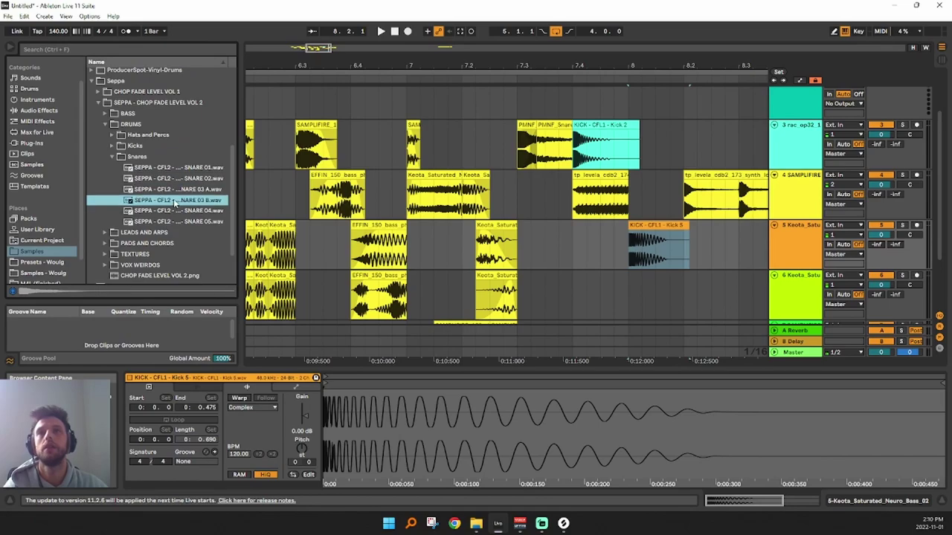
{"action": "left_click_drag", "start_coordinate": [227, 203], "coordinate": [686, 241]}
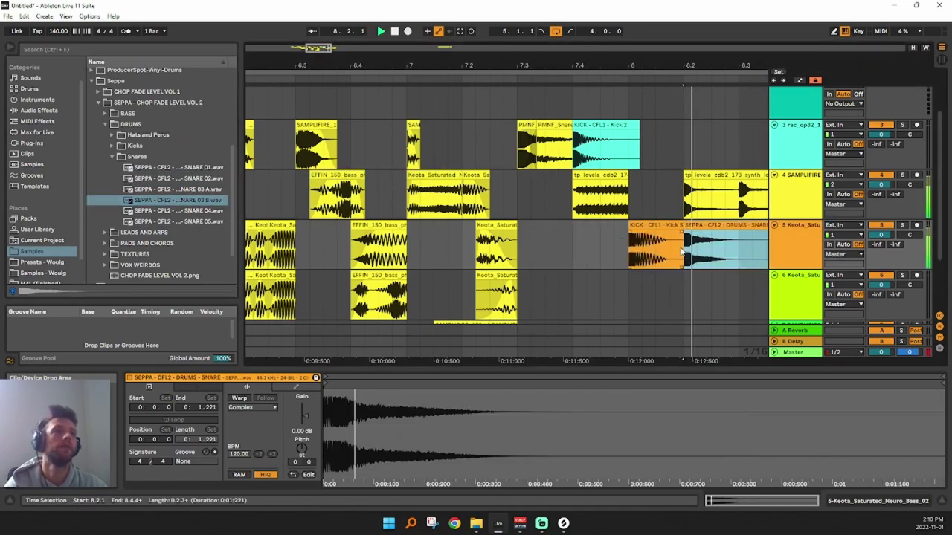
Trim the SNARE 03 B clip on track 5 to end at 8.3 and duplicate it directly behind itself
{"action": "left_click_drag", "start_coordinate": [705, 68], "coordinate": [530, 37]}
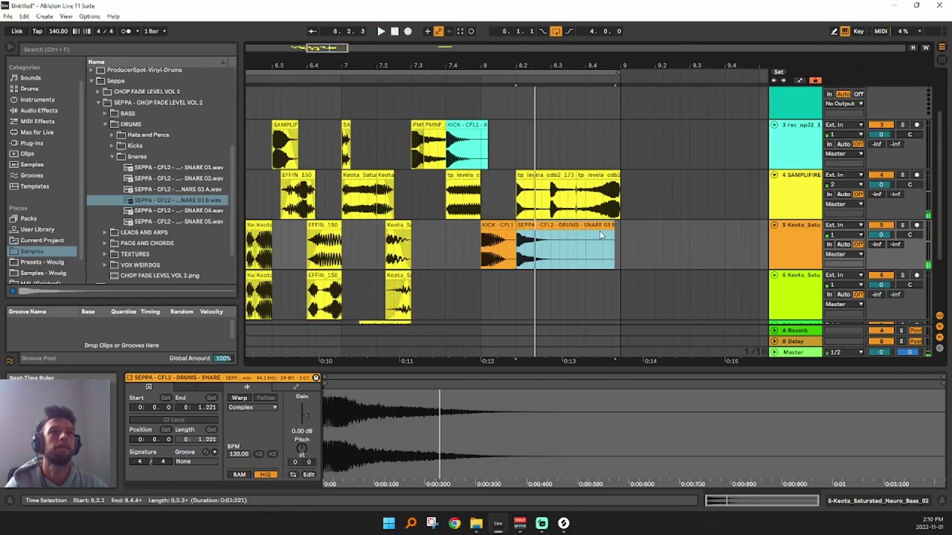
{"action": "left_click_drag", "start_coordinate": [614, 225], "coordinate": [552, 225]}
{"action": "key", "text": "ctrl+d"}
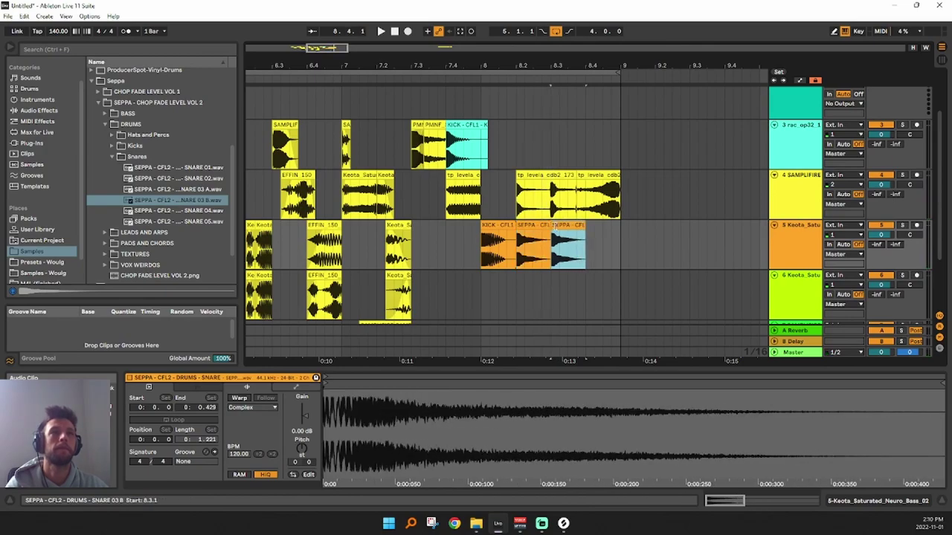
Split the synth loop clip on track 4 at 8.3 and give the new middle slice a fade-in
{"action": "left_click", "coordinate": [554, 193]}
{"action": "key", "text": "ctrl+e"}
{"action": "mouse_move", "coordinate": [553, 179]}
{"action": "left_mouse_down"}
{"action": "mouse_move", "coordinate": [567, 180]}
{"action": "mouse_move", "coordinate": [551, 183]}
{"action": "left_mouse_up"}
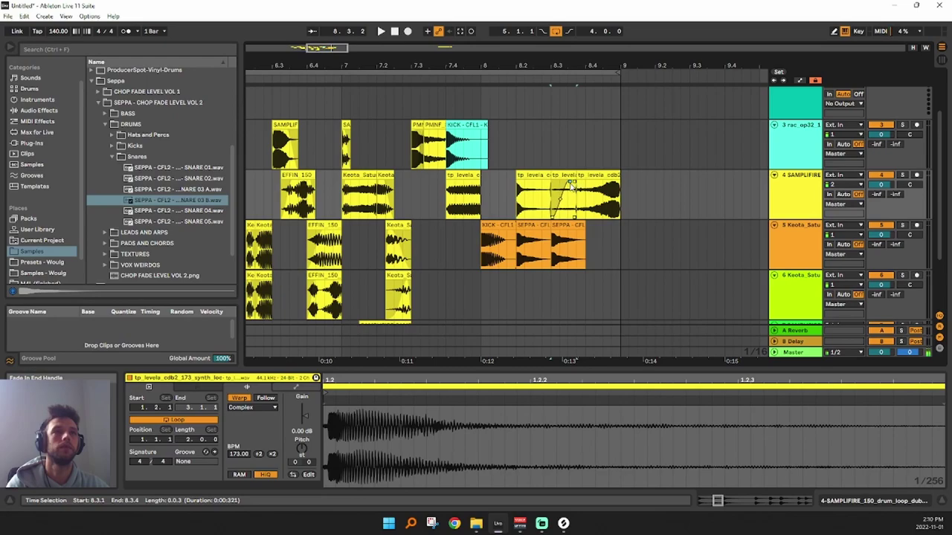
Shorten the first snare on track 5 to end at 8.2.3 with a fade-out, and play the section back
{"action": "left_click", "coordinate": [509, 235]}
{"action": "key", "text": "space"}
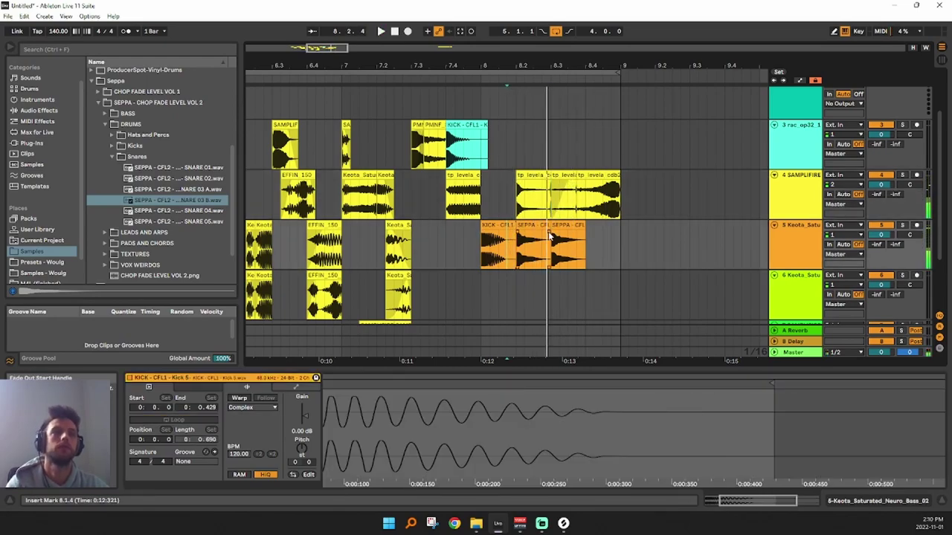
{"action": "left_click", "coordinate": [541, 235]}
{"action": "left_click_drag", "start_coordinate": [547, 225], "coordinate": [533, 225]}
{"action": "key", "text": "space"}
{"action": "key", "text": "space"}
{"action": "key", "text": "space"}
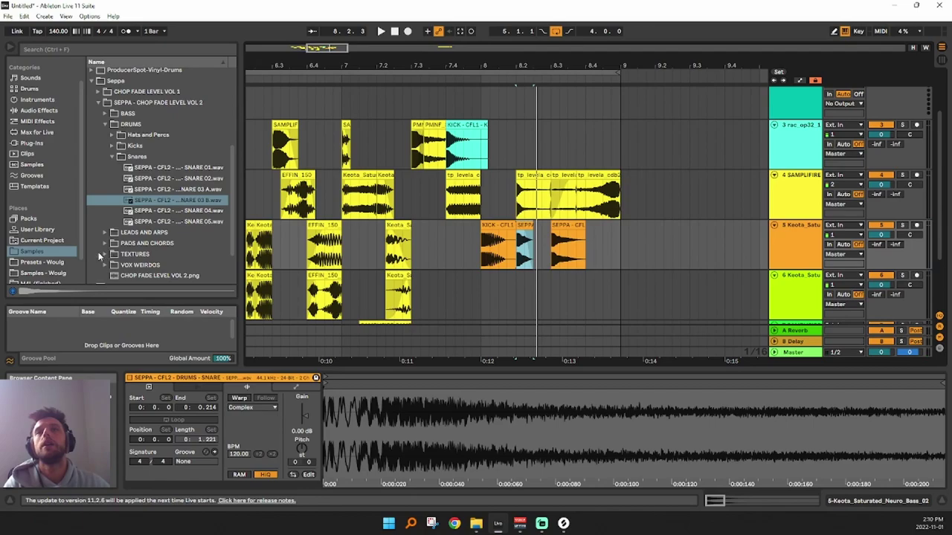
Open the BASS folder in SEPPA - CHOP FADE LEVEL VOL 2 and audition its samples, including BASS 04, 06 and 13
{"action": "left_click", "coordinate": [112, 156]}
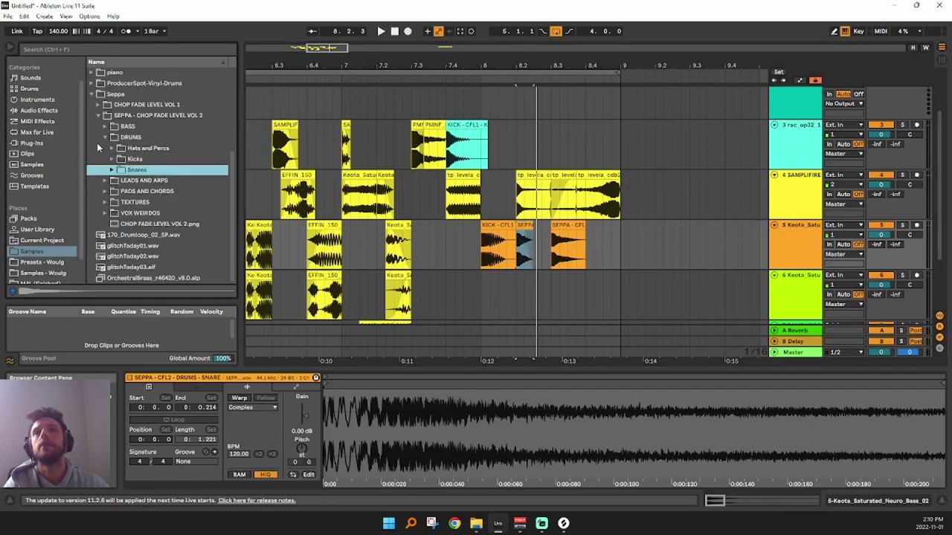
{"action": "left_click", "coordinate": [104, 128]}
{"action": "left_click", "coordinate": [140, 207]}
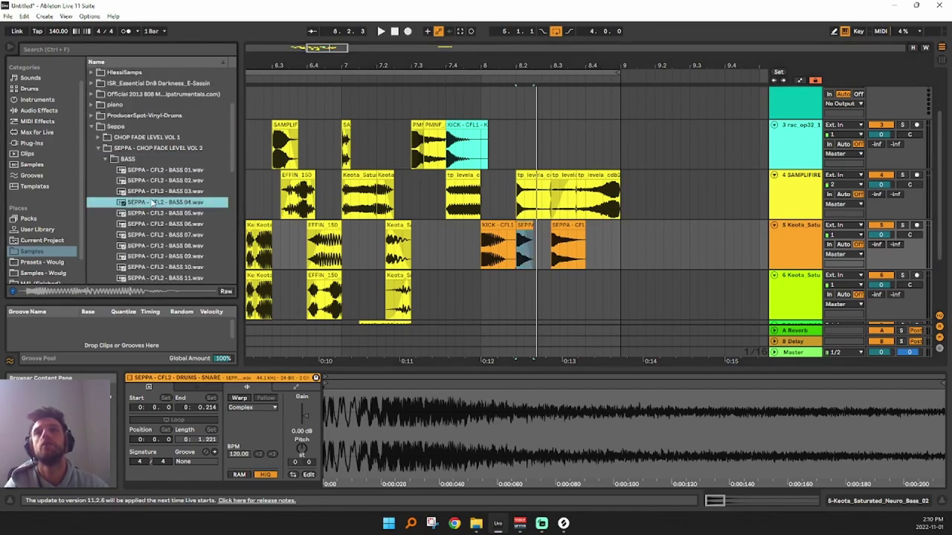
{"action": "left_click", "coordinate": [154, 227]}
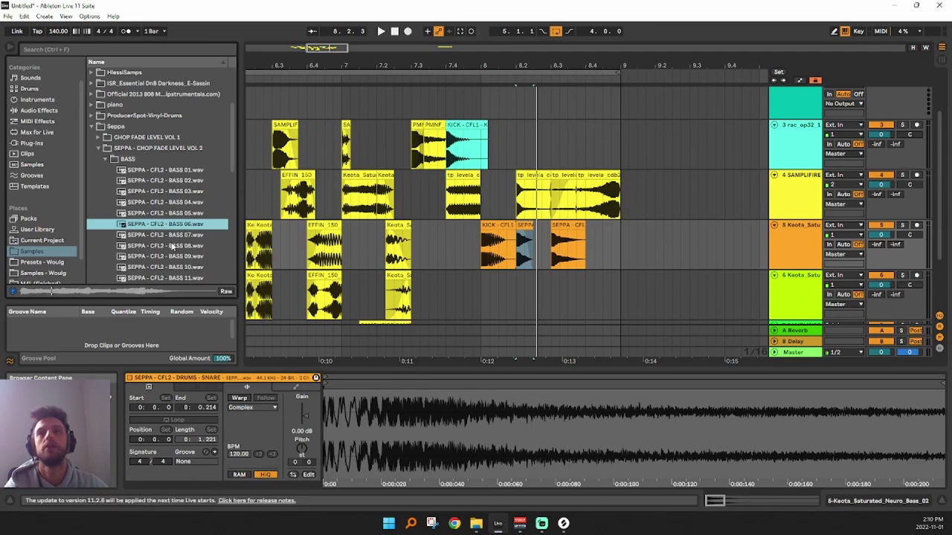
{"action": "left_click", "coordinate": [171, 246]}
{"action": "scroll", "coordinate": [171, 255], "scroll_direction": "down", "scroll_amount": 2}
{"action": "left_click", "coordinate": [171, 254]}
{"action": "scroll", "coordinate": [172, 254], "scroll_direction": "down", "scroll_amount": 3}
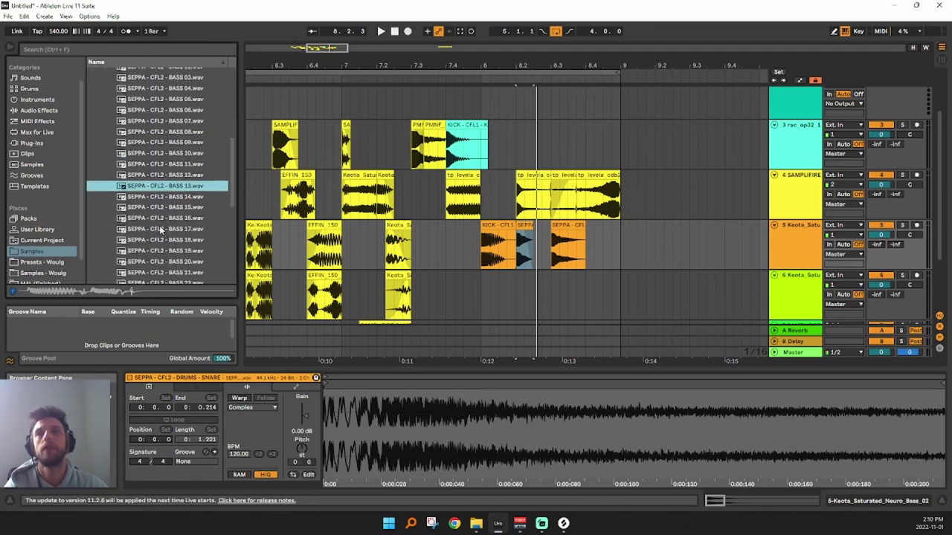
{"action": "left_click", "coordinate": [165, 208]}
Place SEPPA - CFL2 - BASS 13 at bar 8 on track 3, trim its end to 8.2 and play it back with a fade-in
{"action": "left_click_drag", "start_coordinate": [171, 189], "coordinate": [482, 140]}
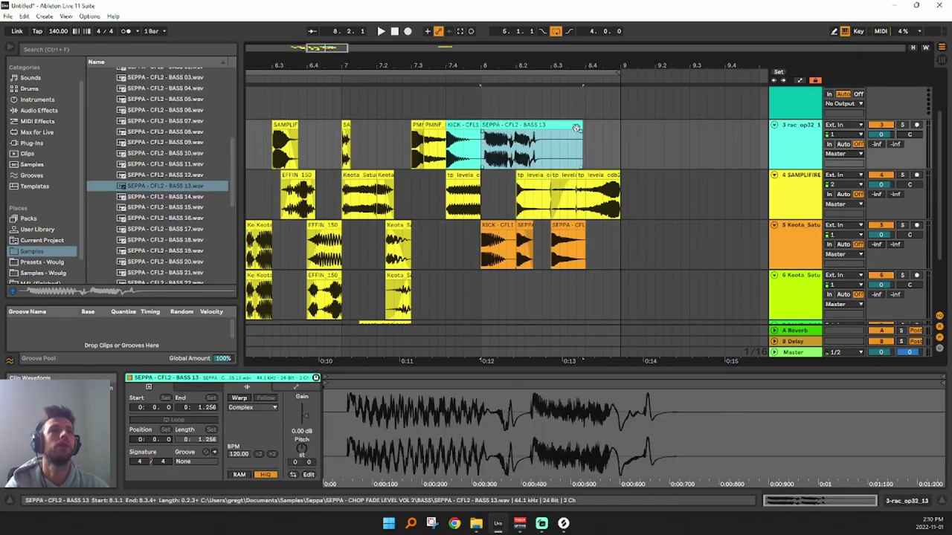
{"action": "left_click_drag", "start_coordinate": [580, 127], "coordinate": [515, 127]}
{"action": "key", "text": "space"}
{"action": "key", "text": "space"}
{"action": "key", "text": "space"}
{"action": "key", "text": "space"}
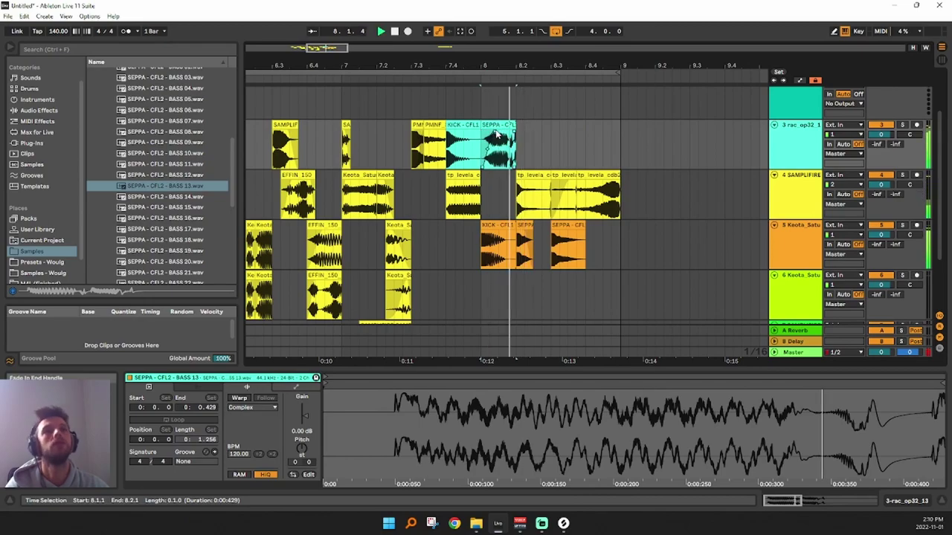
Audition further CFL2 bass samples, including BASS 15, 18, 19, 20 and 21
{"action": "left_click", "coordinate": [151, 218]}
{"action": "left_click", "coordinate": [160, 209]}
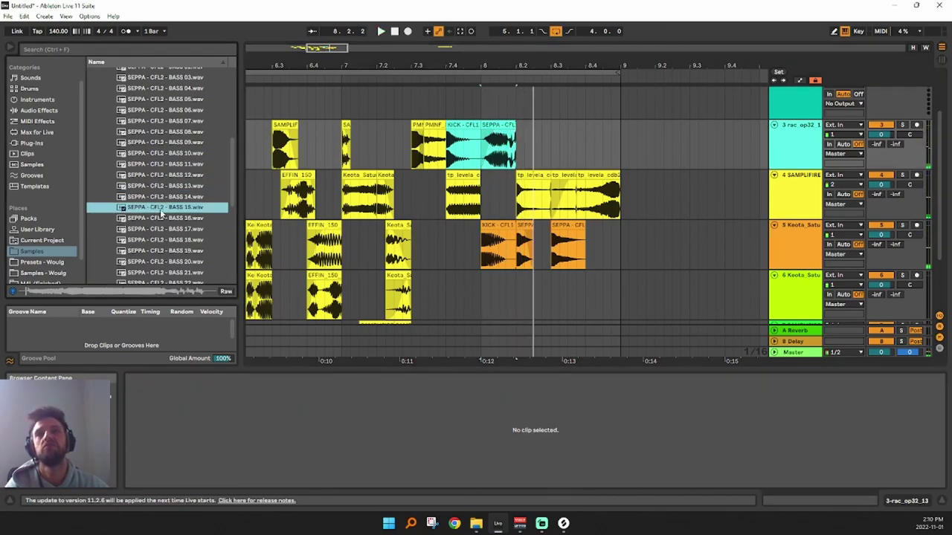
{"action": "left_click", "coordinate": [158, 240]}
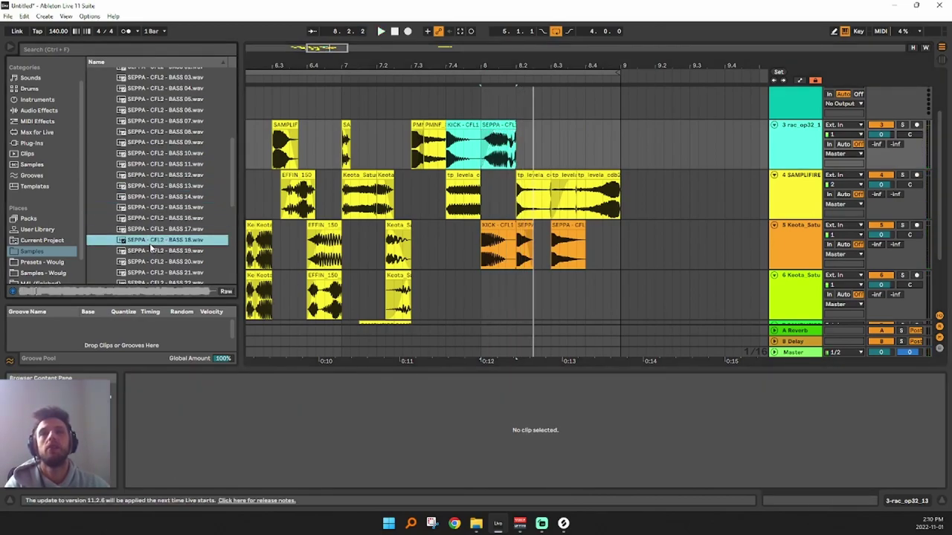
{"action": "left_click", "coordinate": [152, 252]}
{"action": "left_click", "coordinate": [156, 262]}
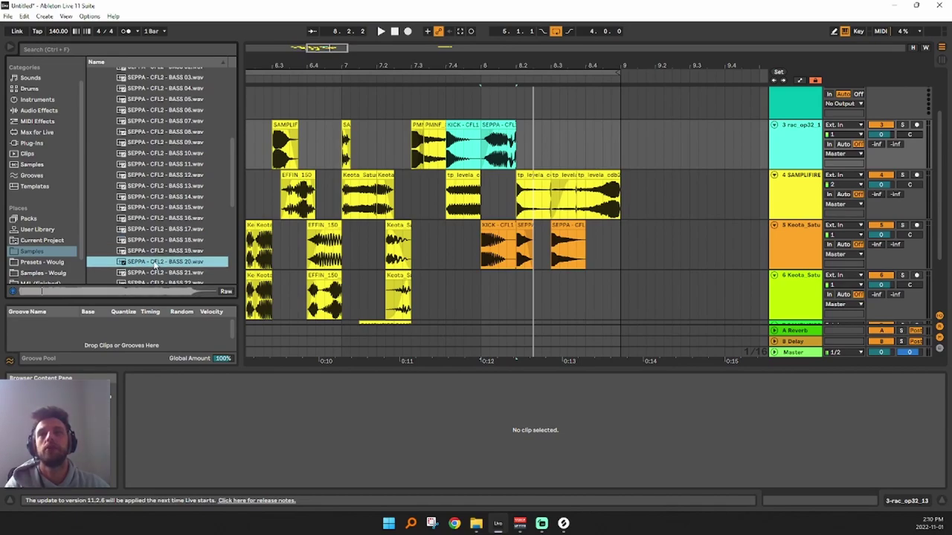
{"action": "left_click", "coordinate": [156, 270]}
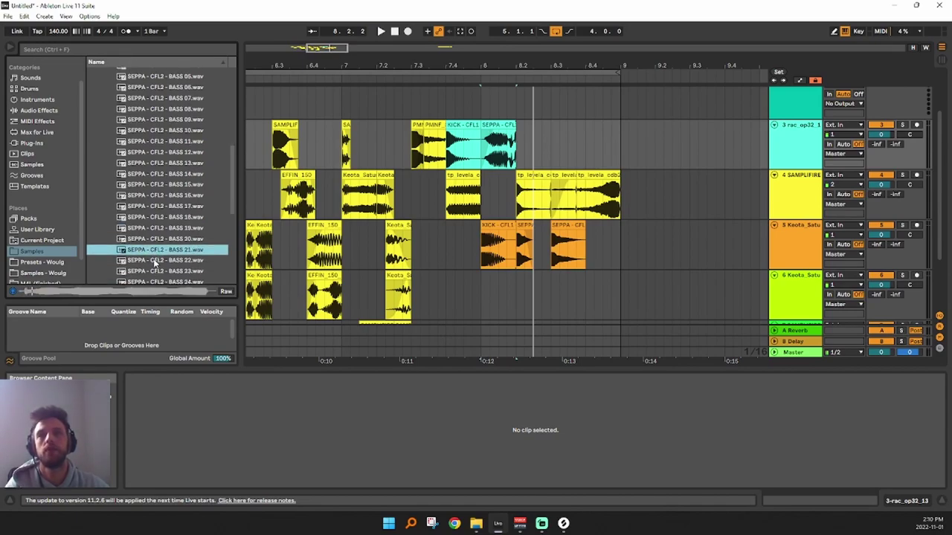
Place SEPPA - CFL2 - BASS 21 at 8.3 on track 3 and delete everything past 8.4.4, fading out its end
{"action": "left_click_drag", "start_coordinate": [153, 255], "coordinate": [548, 146]}
{"action": "key", "text": "ctrl+e"}
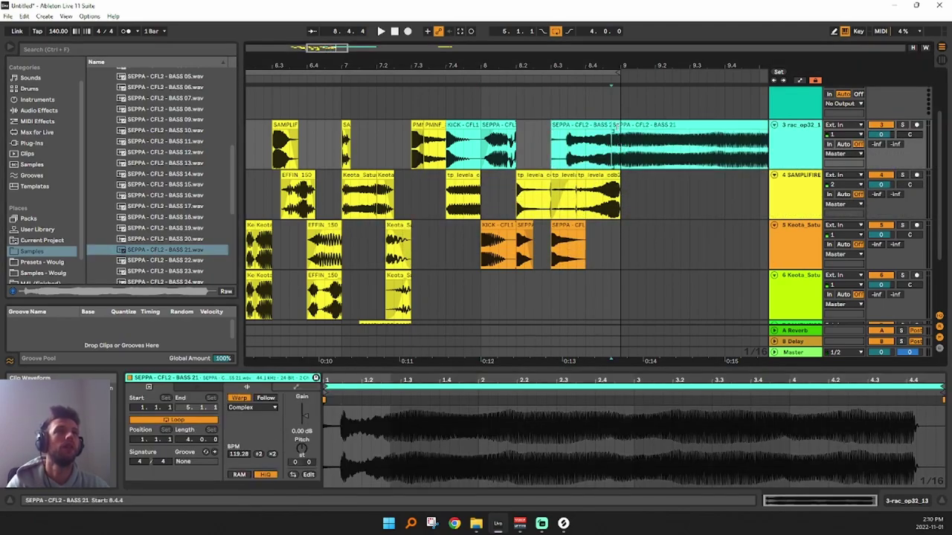
{"action": "key", "text": "Delete"}
{"action": "left_click", "coordinate": [595, 137]}
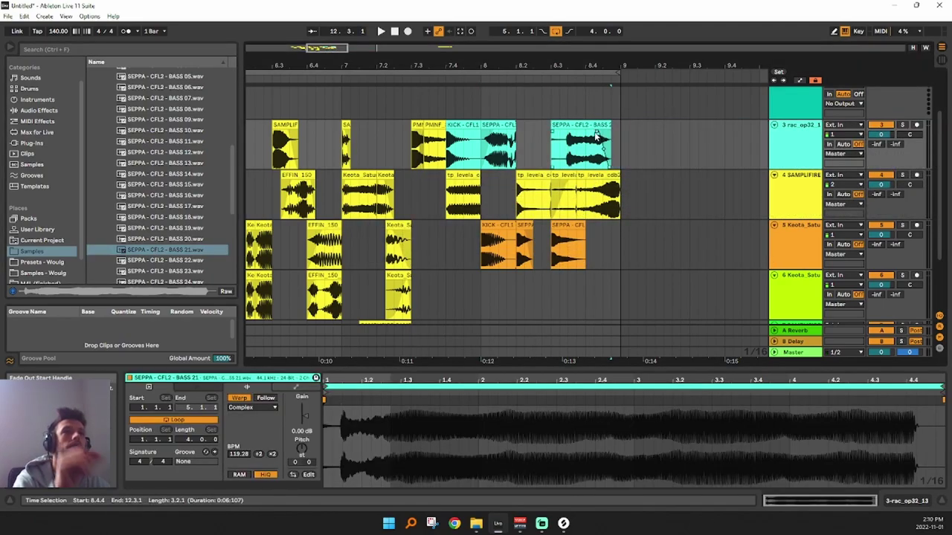
Play from 8.3 and add a fade-out to the middle synth slice and a fade-in to the slice after it on track 4
{"action": "left_click", "coordinate": [556, 142]}
{"action": "key", "text": "space"}
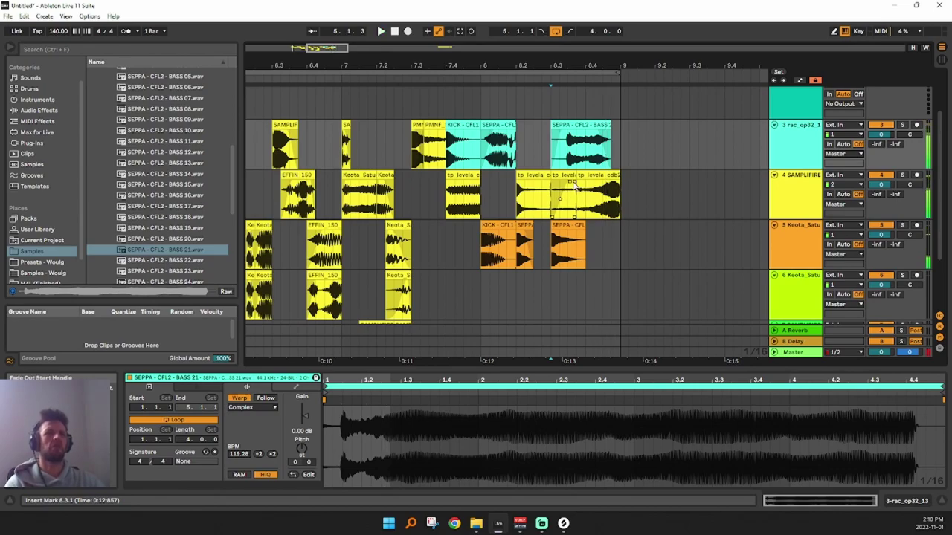
{"action": "left_click_drag", "start_coordinate": [575, 182], "coordinate": [589, 183]}
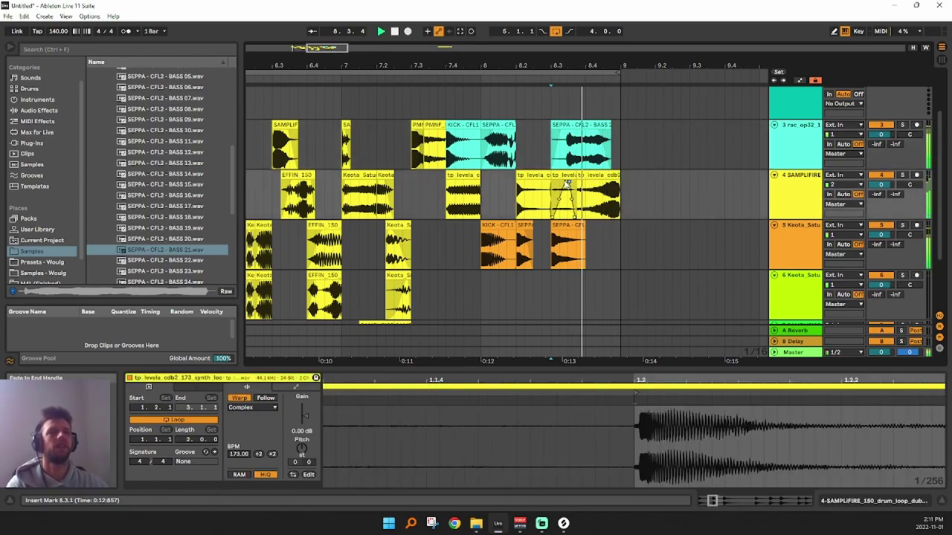
{"action": "left_click", "coordinate": [588, 184]}
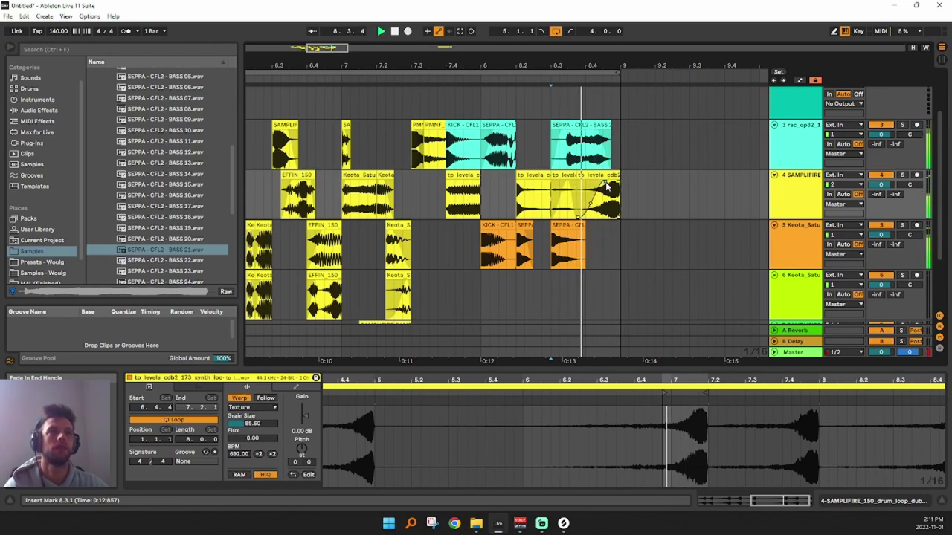
Raise the gain of the snare at 8.3 on track 5 to 1.78 dB and play back the loop
{"action": "left_click", "coordinate": [583, 232]}
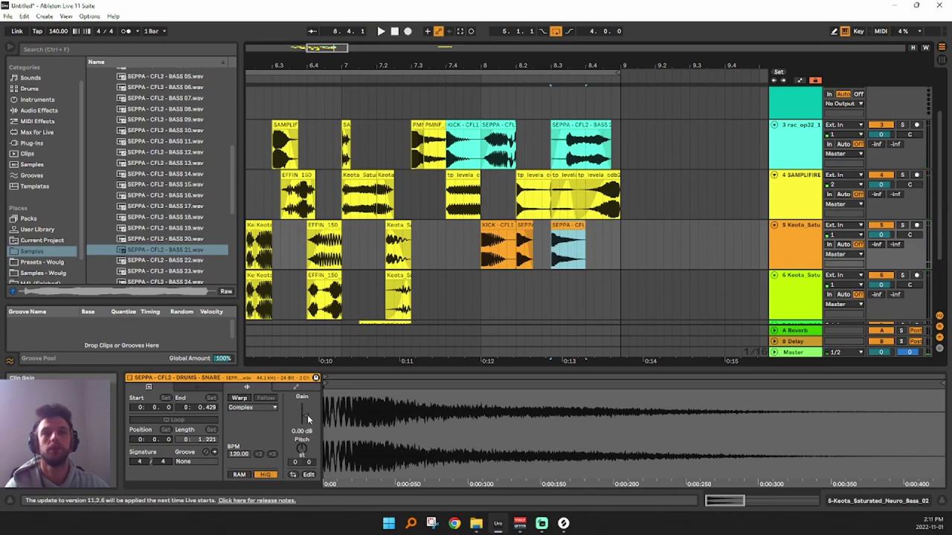
{"action": "left_click_drag", "start_coordinate": [307, 415], "coordinate": [307, 410]}
{"action": "key", "text": "space"}
{"action": "left_click_drag", "start_coordinate": [667, 60], "coordinate": [651, 44]}
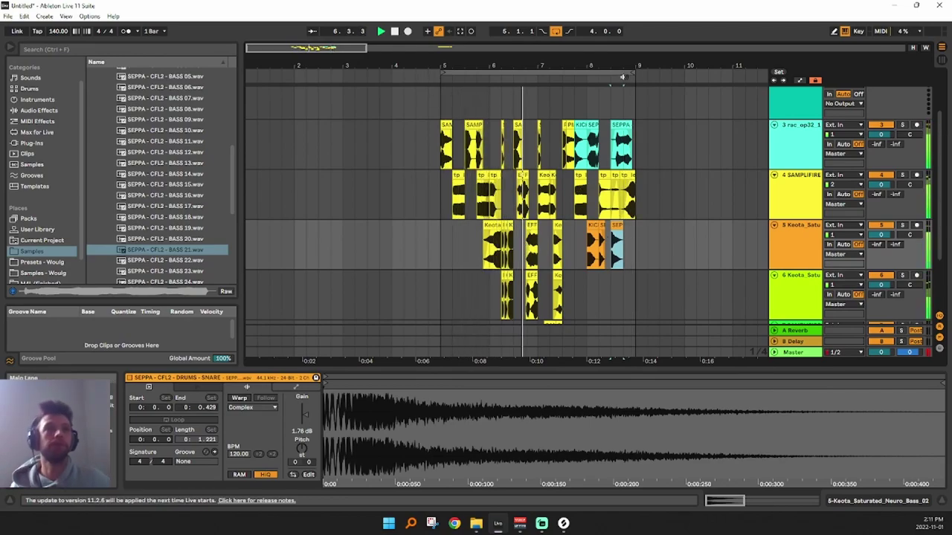
{"action": "left_click_drag", "start_coordinate": [610, 67], "coordinate": [612, 160]}
{"action": "key", "text": "space"}
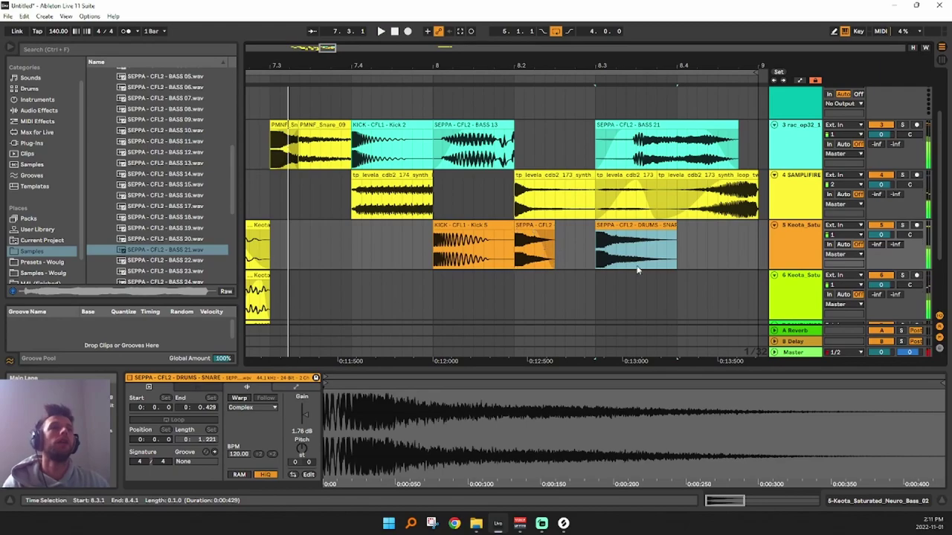
Copy a short slice of the 8.3 snare to track 6 just past 8.2.3 and duplicate it twice
{"action": "left_click", "coordinate": [621, 226]}
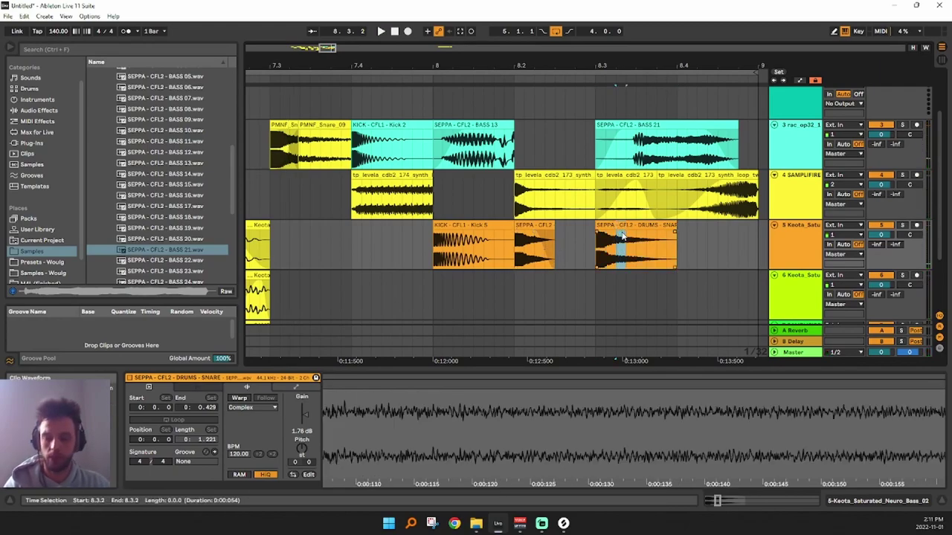
{"action": "left_click", "coordinate": [565, 290]}
{"action": "key", "text": "ctrl+v"}
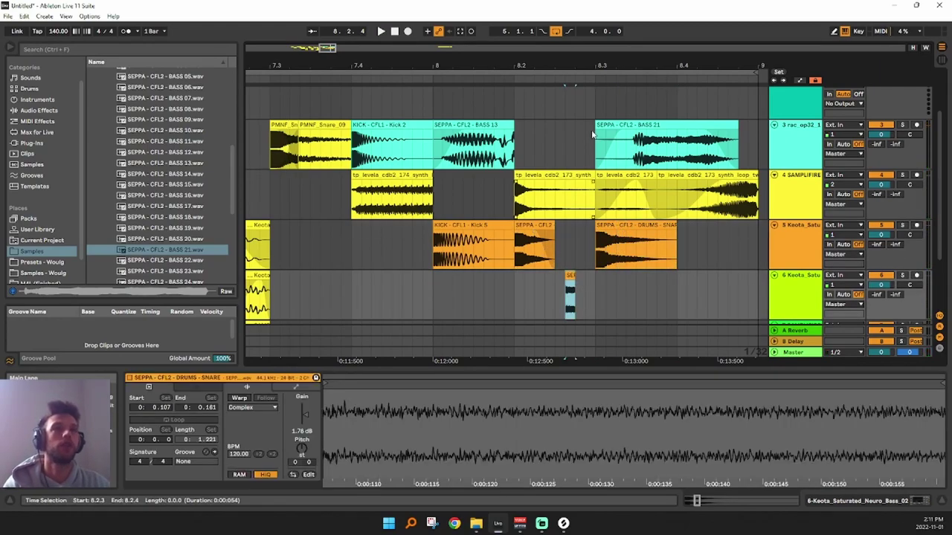
{"action": "left_click_drag", "start_coordinate": [573, 63], "coordinate": [574, 257]}
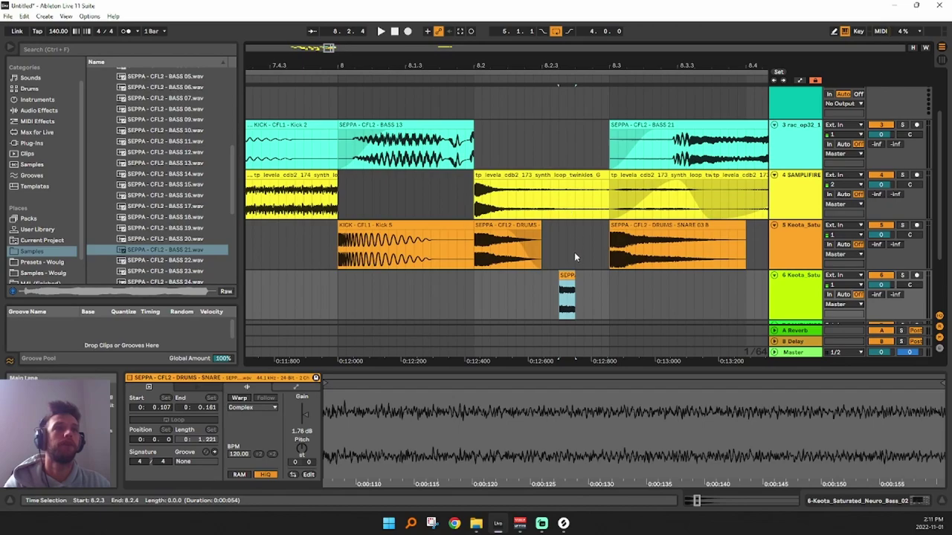
{"action": "key", "text": "ctrl+d"}
{"action": "key", "text": "ctrl+d"}
Play back the snare slices on track 6 and lower the first slice's gain to -3.69 dB
{"action": "left_click", "coordinate": [542, 306]}
{"action": "key", "text": "space"}
{"action": "key", "text": "space"}
{"action": "left_click", "coordinate": [567, 293]}
{"action": "left_click_drag", "start_coordinate": [304, 415], "coordinate": [306, 418]}
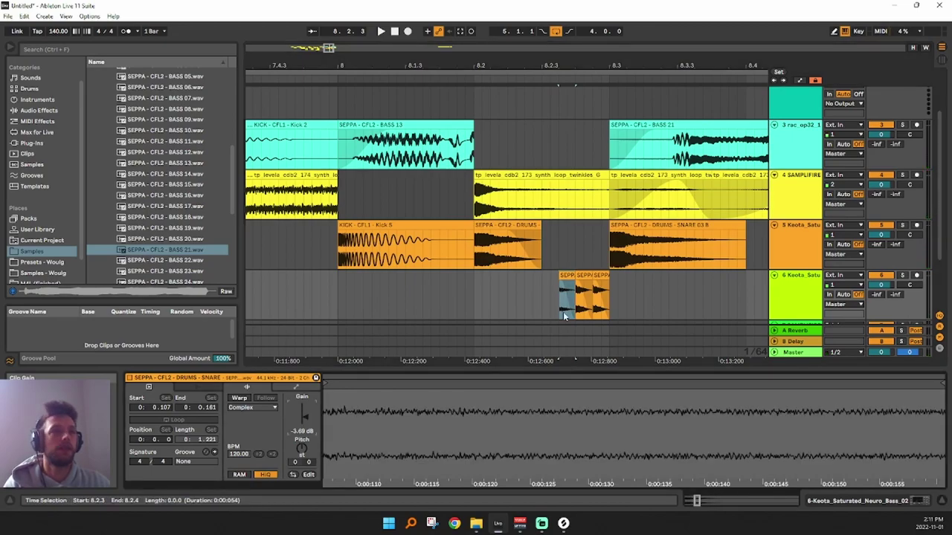
Pitch the third snare slice on track 6 up 4 semitones, set its gain to 4.00 dB and play it back
{"action": "left_click", "coordinate": [597, 276]}
{"action": "left_click_drag", "start_coordinate": [302, 451], "coordinate": [305, 415]}
{"action": "key", "text": "space"}
{"action": "key", "text": "space"}
{"action": "key", "text": "space"}
{"action": "key", "text": "space"}
{"action": "key", "text": "space"}
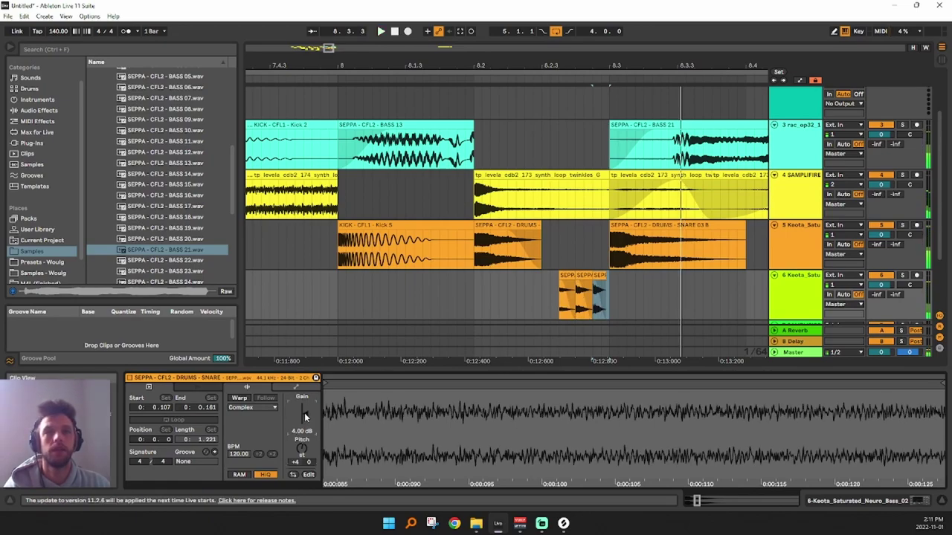
Space the three snare slices on track 6 apart between 8.2.3 and 8.3, and extend the last one to 8.3 with 8.45 dB gain
{"action": "left_click", "coordinate": [509, 292]}
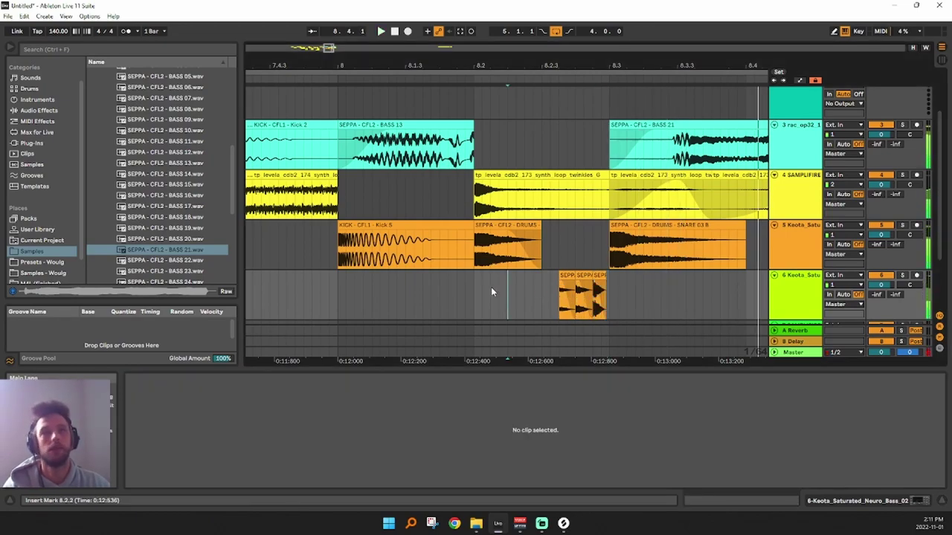
{"action": "left_click", "coordinate": [589, 275]}
{"action": "left_click_drag", "start_coordinate": [567, 276], "coordinate": [610, 276]}
{"action": "left_click", "coordinate": [612, 278]}
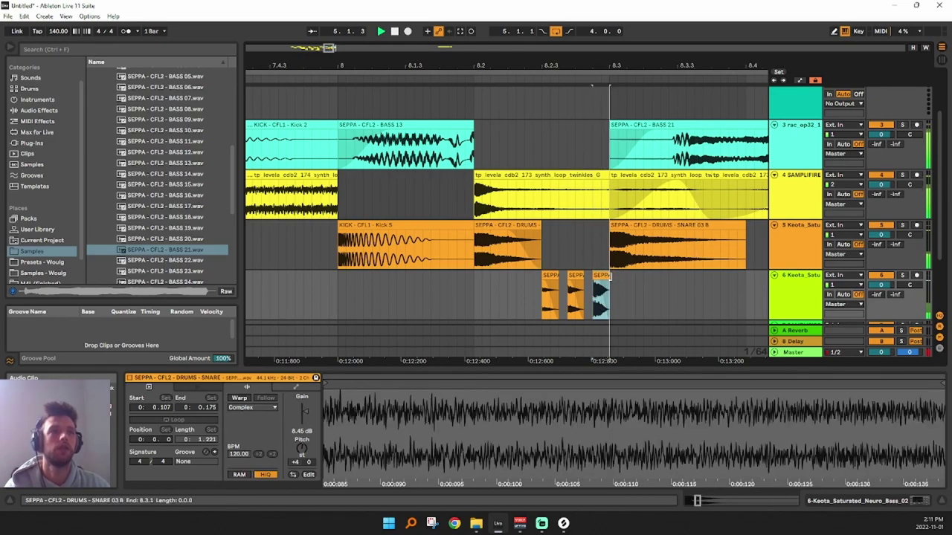
Copy a short slice of the BASS 21 clip near 8.3.4 to track 7 under the second snare slice and duplicate it under the third
{"action": "left_click", "coordinate": [717, 149]}
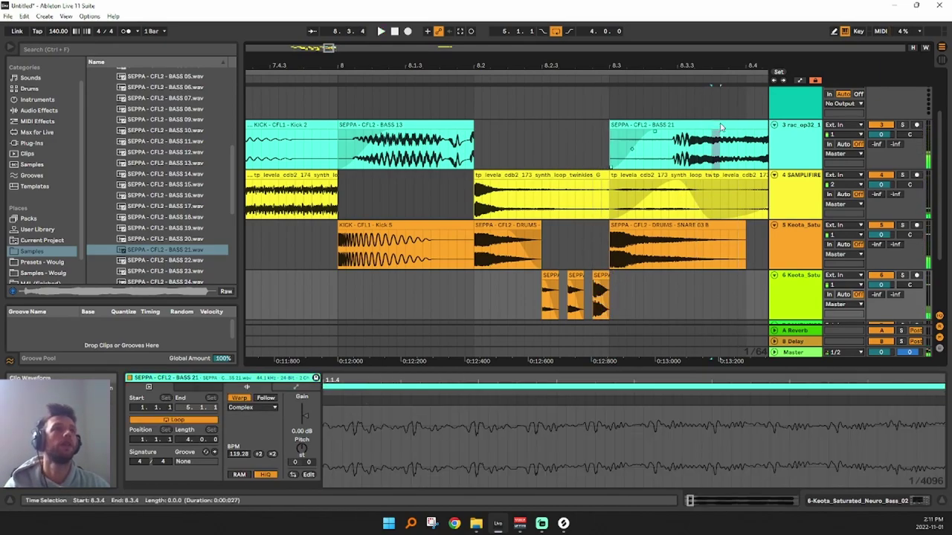
{"action": "scroll", "coordinate": [539, 251], "scroll_direction": "down", "scroll_amount": 2}
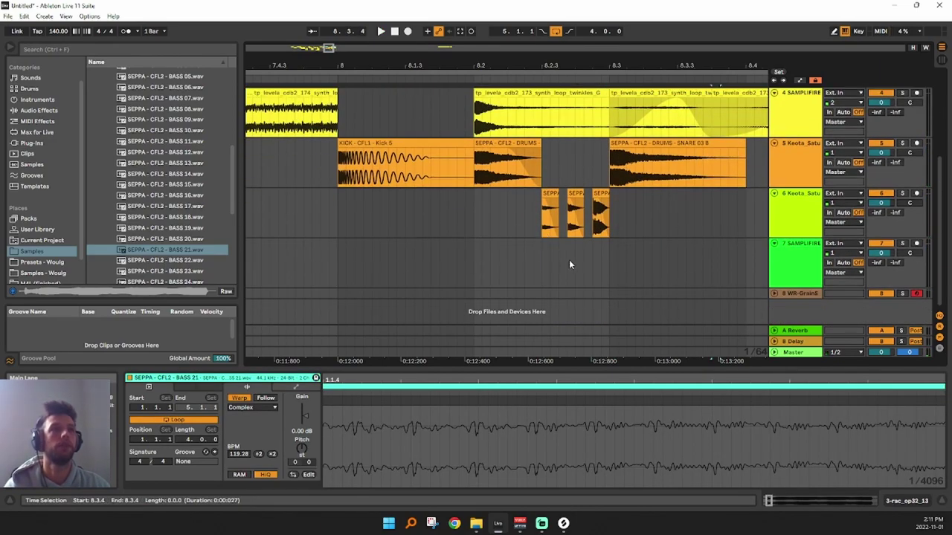
{"action": "left_click", "coordinate": [570, 263]}
{"action": "key", "text": "ctrl+v"}
{"action": "left_click_drag", "start_coordinate": [573, 244], "coordinate": [584, 244]}
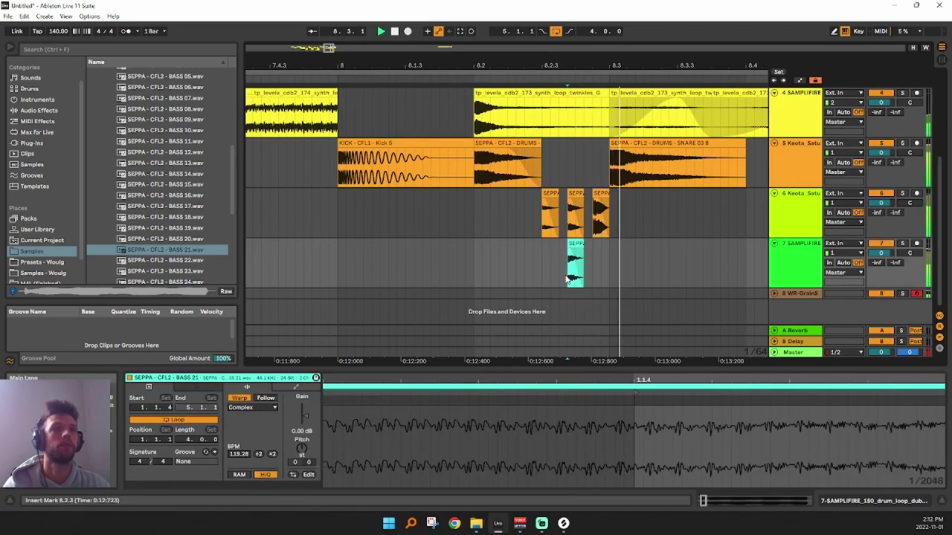
{"action": "key", "text": "ctrl+d"}
{"action": "left_click_drag", "start_coordinate": [599, 254], "coordinate": [608, 254]}
Adjust the pitch and sample position of the second bass slice on track 7 and play the slices back
{"action": "left_click", "coordinate": [367, 406]}
{"action": "left_click_drag", "start_coordinate": [298, 451], "coordinate": [298, 437]}
{"action": "key", "text": "space"}
{"action": "key", "text": "space"}
{"action": "left_click_drag", "start_coordinate": [367, 378], "coordinate": [368, 349]}
{"action": "left_click_drag", "start_coordinate": [366, 393], "coordinate": [555, 402]}
{"action": "left_click", "coordinate": [607, 254]}
{"action": "left_click", "coordinate": [525, 260]}
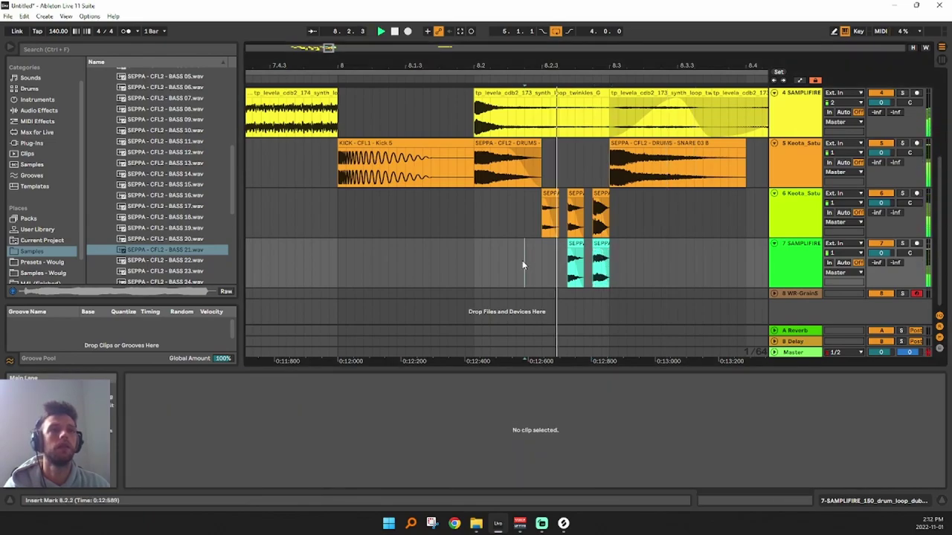
{"action": "key", "text": "space"}
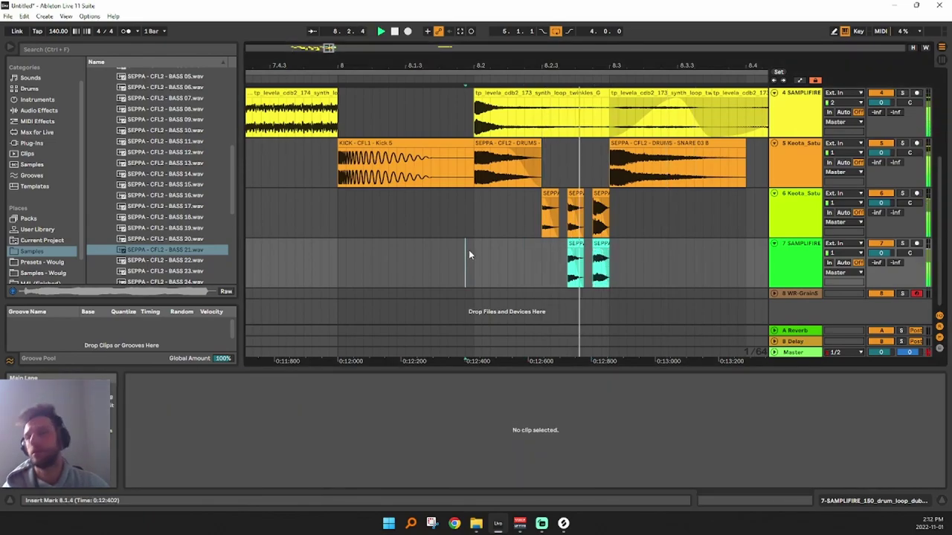
Turn on Warp for the second snare slice on track 6 and play the fill back
{"action": "left_click_drag", "start_coordinate": [574, 66], "coordinate": [476, 186]}
{"action": "left_click", "coordinate": [470, 192]}
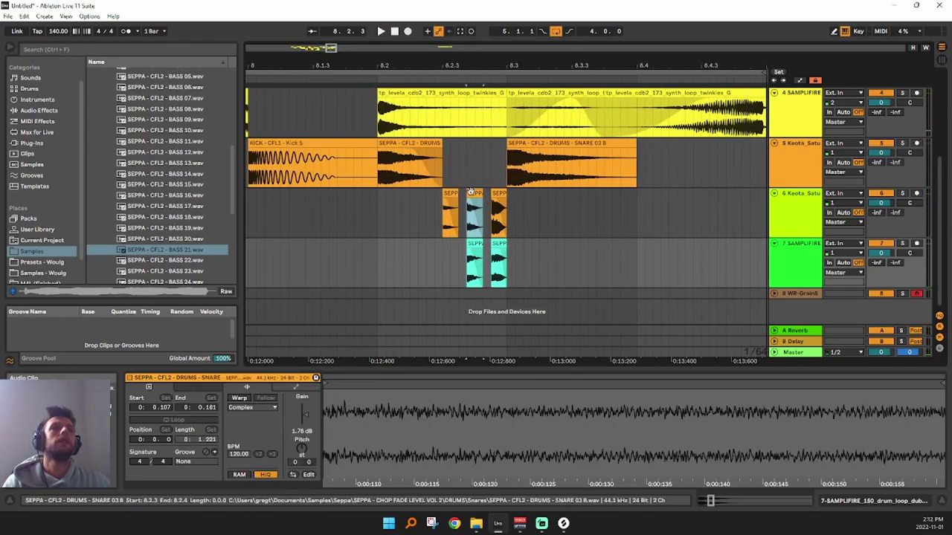
{"action": "left_click", "coordinate": [239, 398]}
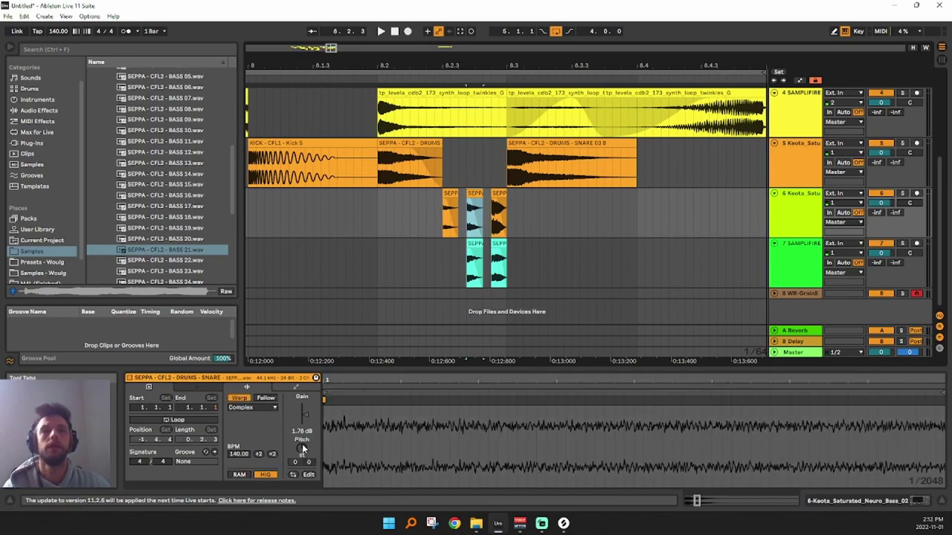
{"action": "key", "text": "space"}
{"action": "left_click", "coordinate": [418, 271]}
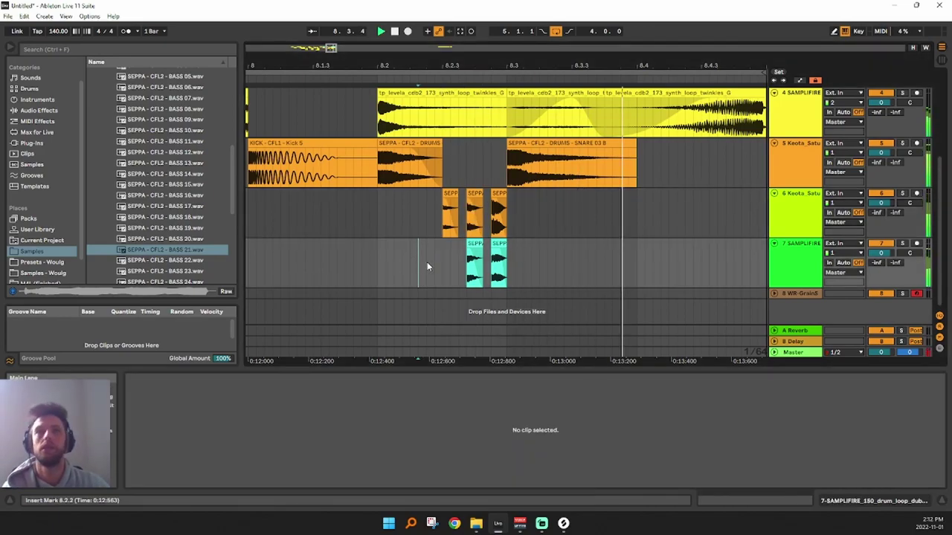
Shorten the 8.2 snare clip on track 5 so it ends at 8.2.2
{"action": "left_click", "coordinate": [389, 165]}
{"action": "left_click_drag", "start_coordinate": [439, 160], "coordinate": [409, 159]}
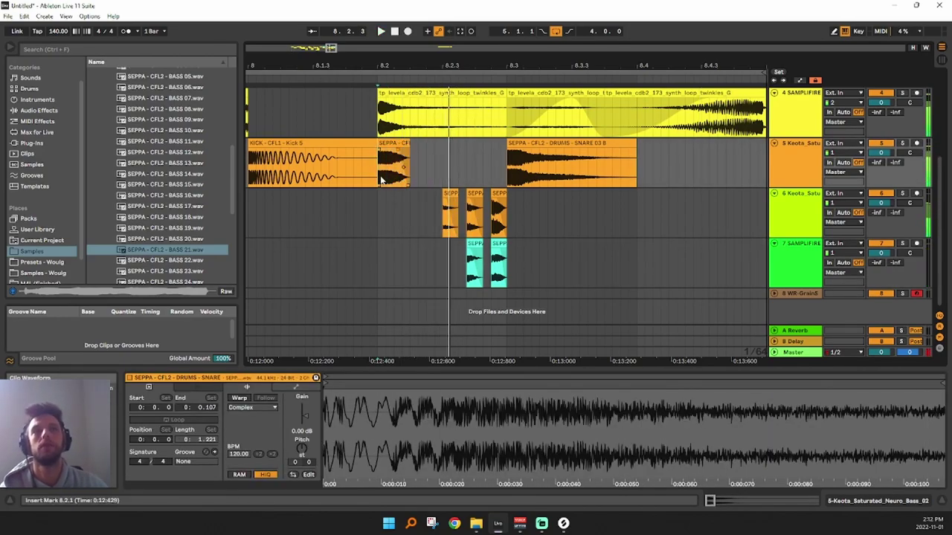
{"action": "scroll", "coordinate": [401, 186], "scroll_direction": "up", "scroll_amount": 2}
Split the synth clip on track 4 at 8.2.2, shift its first part to start at 8.2.2, and play back from 8.2
{"action": "left_click", "coordinate": [418, 192]}
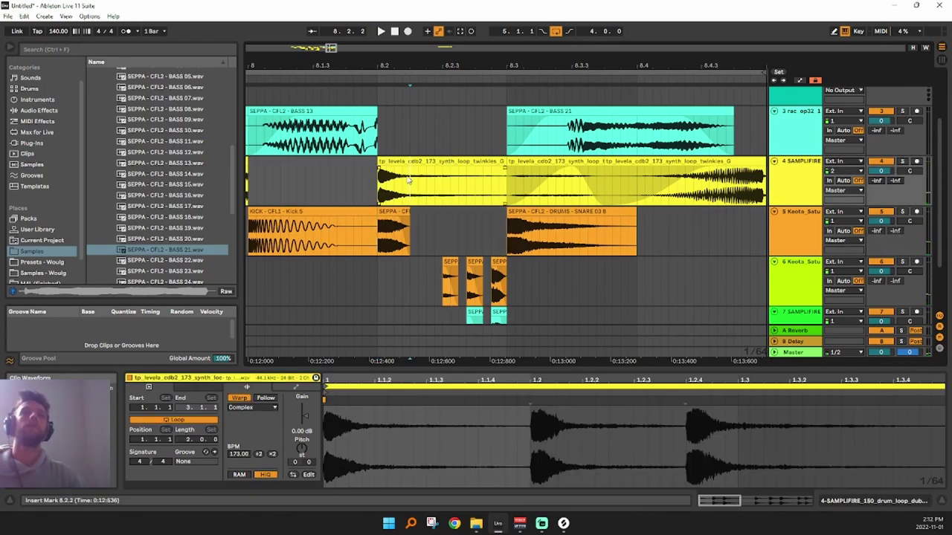
{"action": "key", "text": "ctrl+e"}
{"action": "left_click_drag", "start_coordinate": [393, 161], "coordinate": [426, 163]}
{"action": "left_click", "coordinate": [377, 187]}
{"action": "key", "text": "space"}
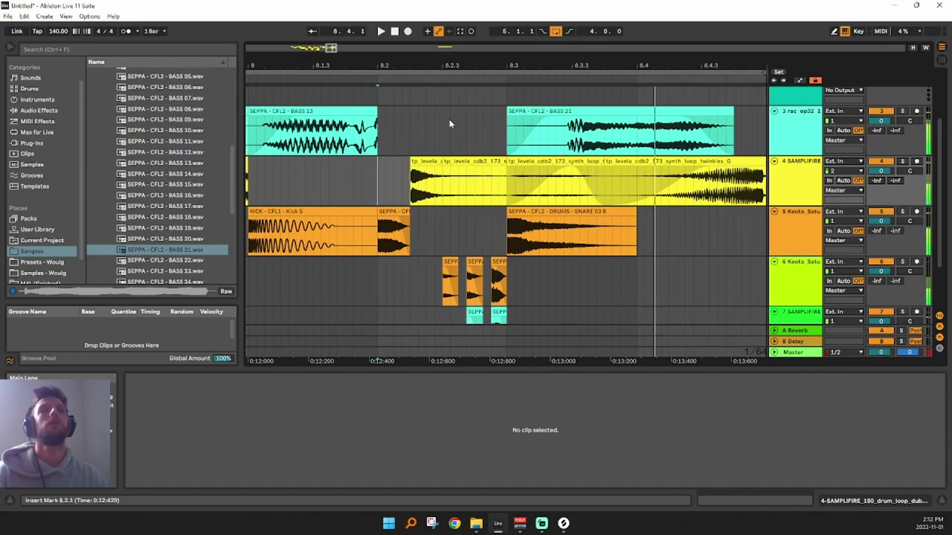
{"action": "left_click_drag", "start_coordinate": [599, 65], "coordinate": [476, 41]}
{"action": "key", "text": "space"}
Group audio tracks 3 through 7 into one group track and select the group
{"action": "left_click_drag", "start_coordinate": [429, 62], "coordinate": [646, 34]}
{"action": "scroll", "coordinate": [593, 196], "scroll_direction": "down", "scroll_amount": 1}
{"action": "scroll", "coordinate": [594, 196], "scroll_direction": "down", "scroll_amount": 2}
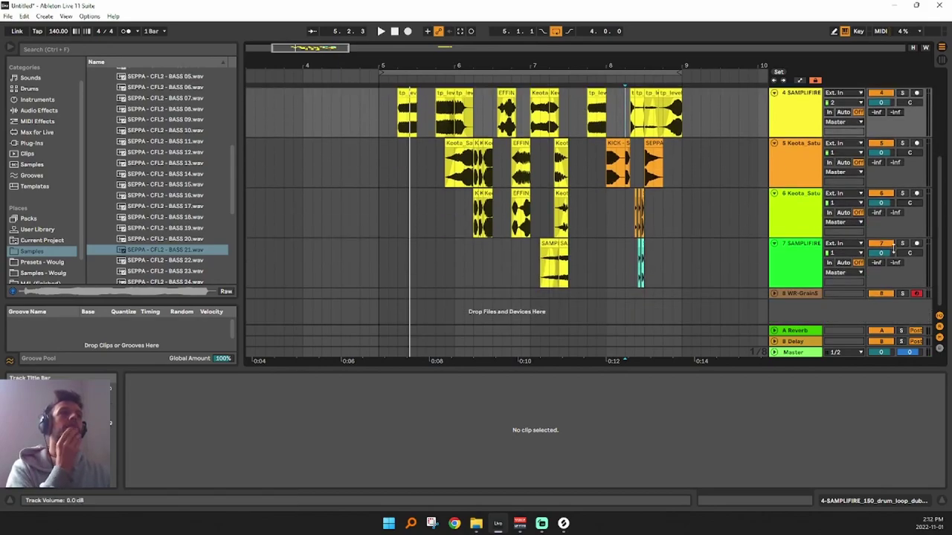
{"action": "left_click", "coordinate": [796, 269]}
{"action": "scroll", "coordinate": [798, 260], "scroll_direction": "up", "scroll_amount": 3}
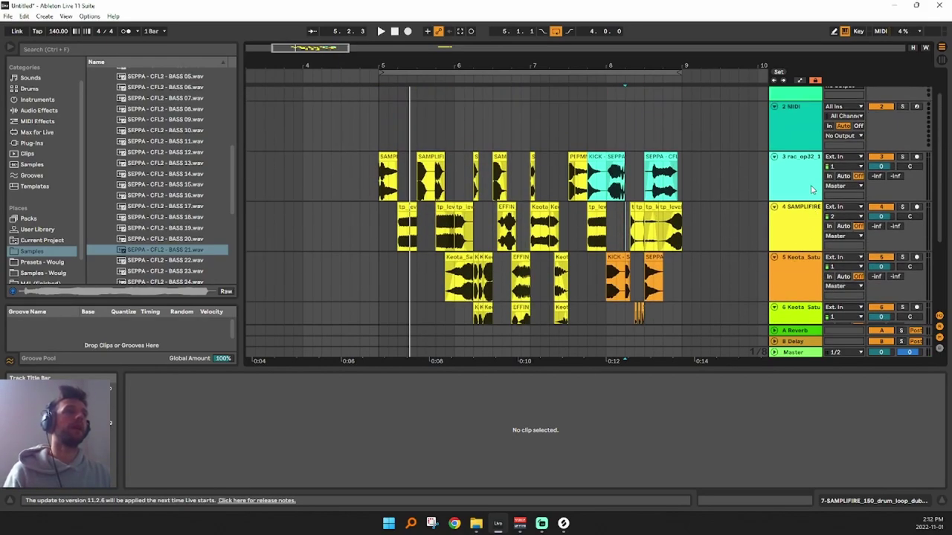
{"action": "left_click", "coordinate": [810, 181], "text": "shift"}
{"action": "key", "text": "ctrl+g"}
{"action": "left_click", "coordinate": [800, 186]}
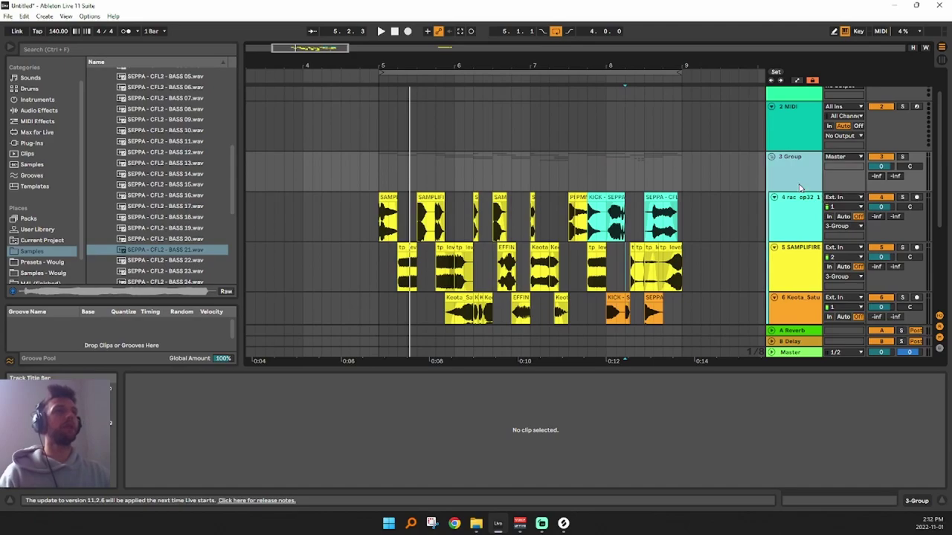
Add Drum Buss to the group track with Damp at 20.0 kHz and Transients at 0.24
{"action": "left_click", "coordinate": [45, 110]}
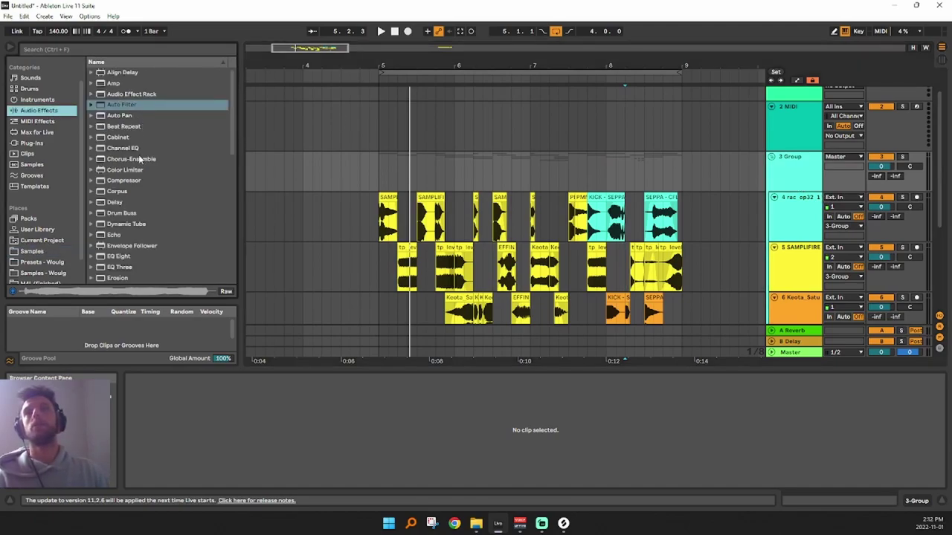
{"action": "left_click", "coordinate": [116, 213]}
{"action": "left_click_drag", "start_coordinate": [428, 217], "coordinate": [450, 179]}
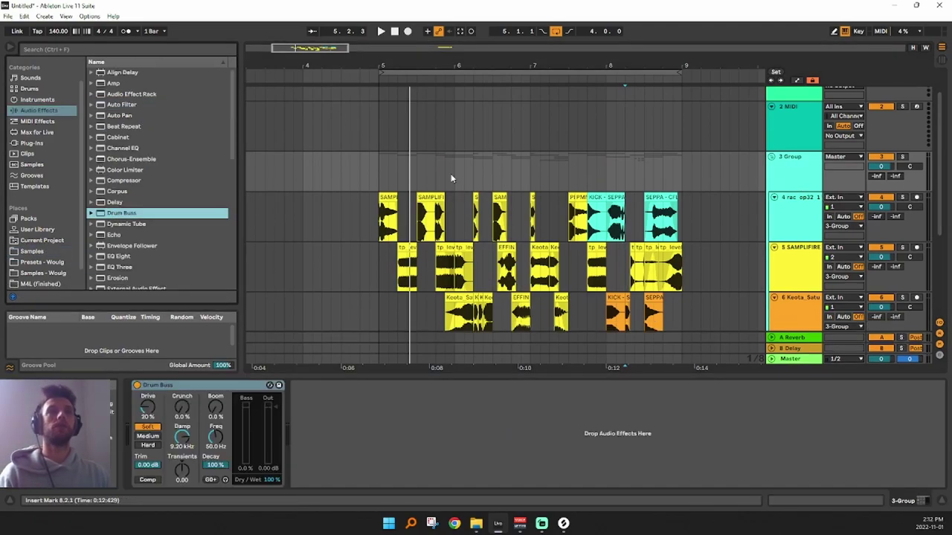
{"action": "left_click_drag", "start_coordinate": [183, 439], "coordinate": [197, 355]}
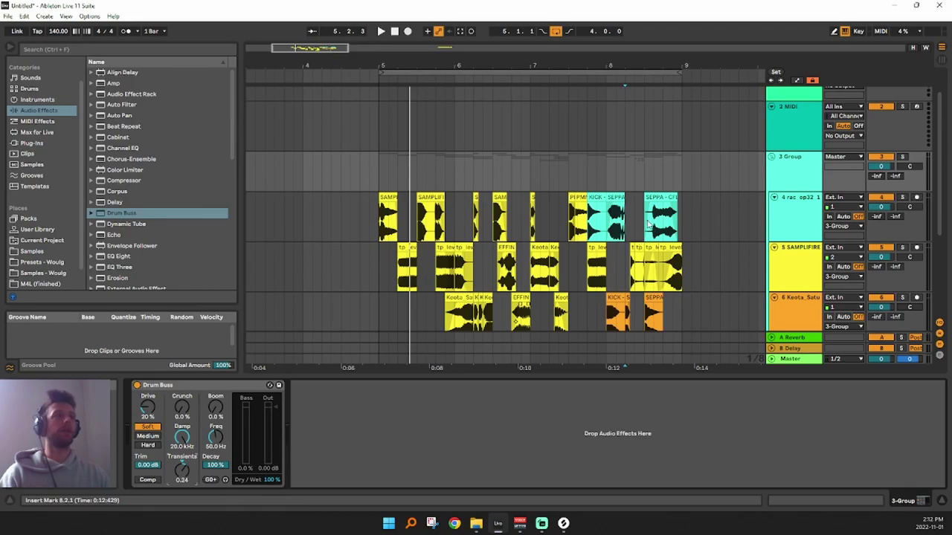
Play the loop from bar 5 and lower the Drum Buss Drive to 12%
{"action": "left_click", "coordinate": [380, 172]}
{"action": "key", "text": "space"}
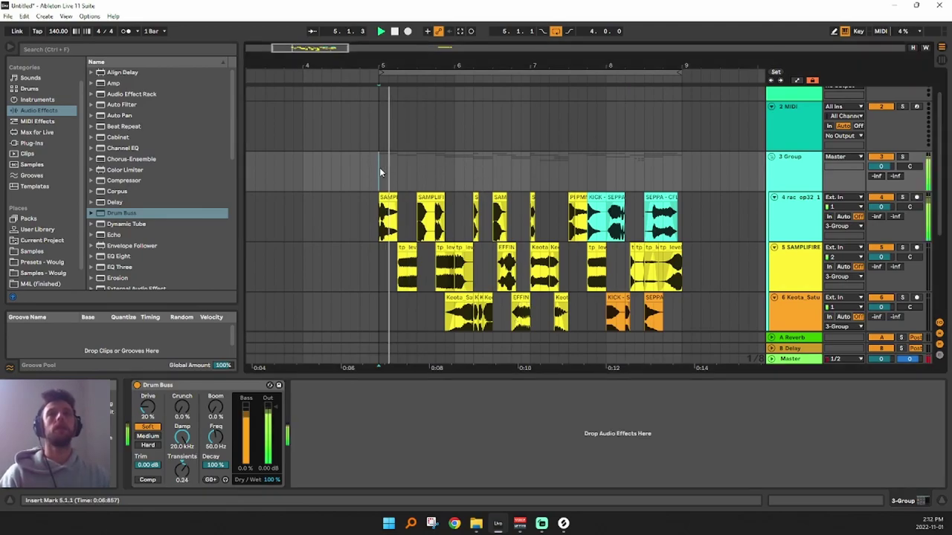
{"action": "mouse_move", "coordinate": [589, 67]}
{"action": "left_mouse_down"}
{"action": "mouse_move", "coordinate": [506, 66]}
{"action": "mouse_move", "coordinate": [500, 46]}
{"action": "left_mouse_up"}
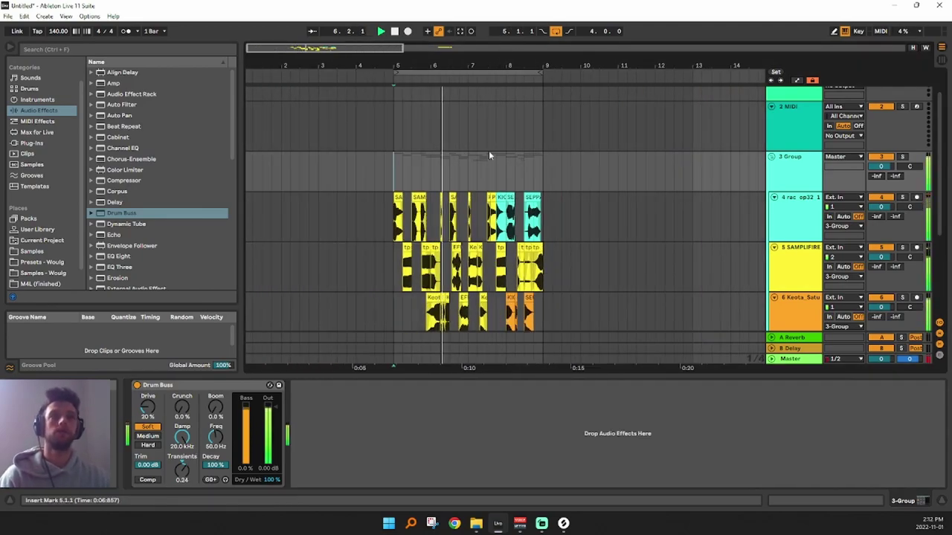
{"action": "left_click_drag", "start_coordinate": [153, 410], "coordinate": [153, 417]}
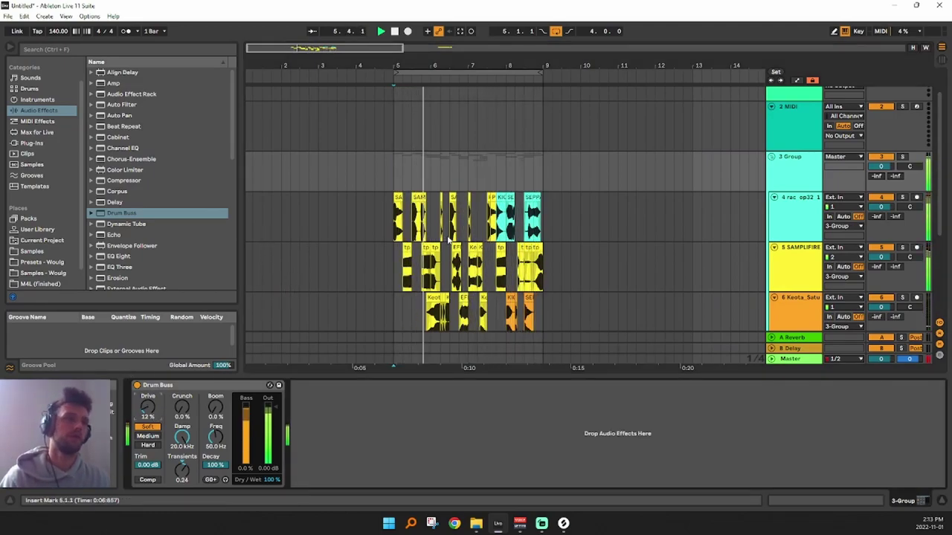
{"action": "key", "text": "space"}
Insert a new audio track below the group's last track, outside the group, and select it
{"action": "scroll", "coordinate": [435, 238], "scroll_direction": "down", "scroll_amount": 1}
{"action": "scroll", "coordinate": [650, 209], "scroll_direction": "down", "scroll_amount": 1}
{"action": "scroll", "coordinate": [798, 256], "scroll_direction": "up", "scroll_amount": 3}
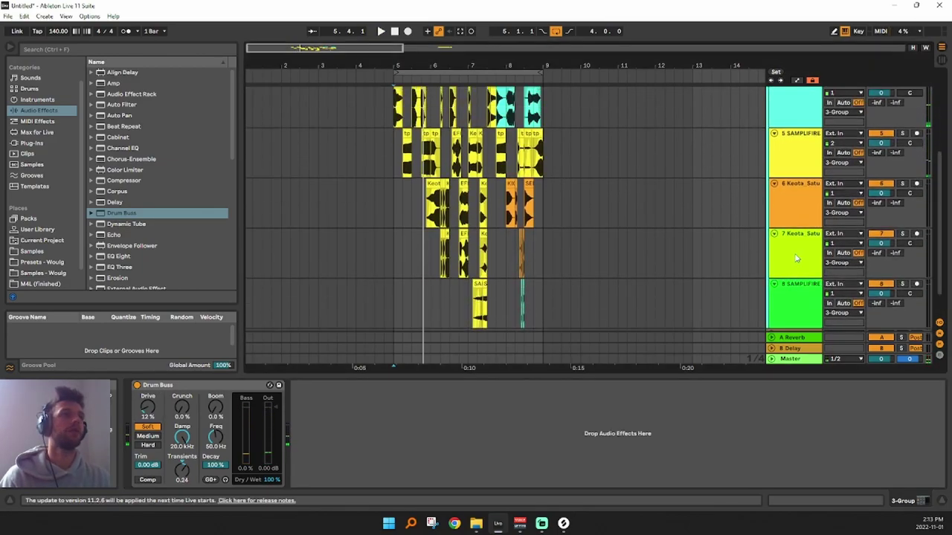
{"action": "left_click", "coordinate": [800, 163]}
{"action": "key", "text": "ctrl+t"}
{"action": "scroll", "coordinate": [705, 194], "scroll_direction": "down", "scroll_amount": 1}
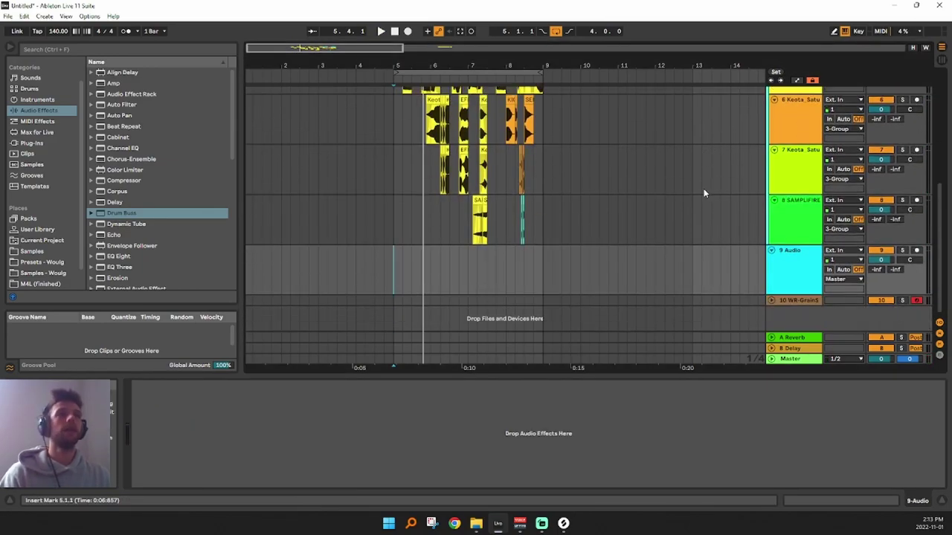
{"action": "left_click", "coordinate": [804, 272]}
Set track 9's audio input to Master with Pre FX and arm the track for recording
{"action": "scroll", "coordinate": [601, 243], "scroll_direction": "up", "scroll_amount": 1}
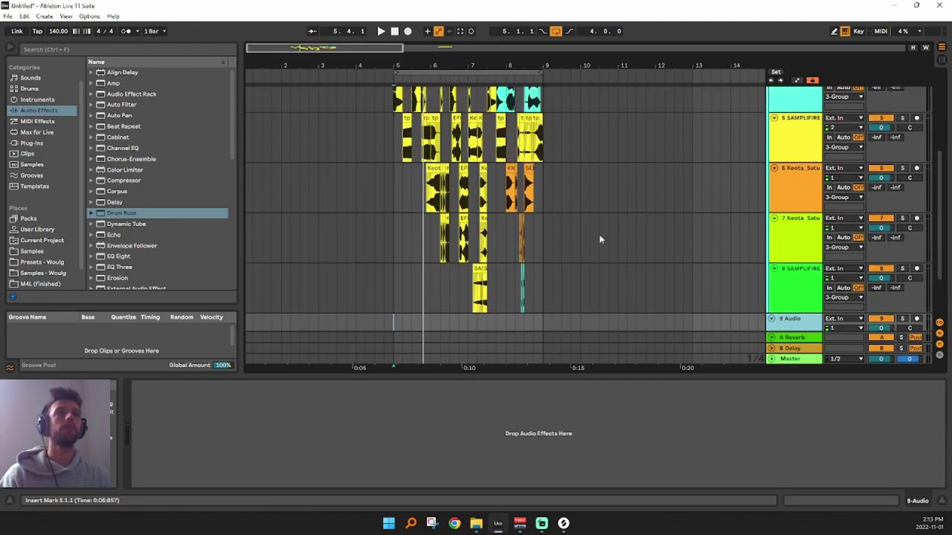
{"action": "scroll", "coordinate": [599, 236], "scroll_direction": "up", "scroll_amount": 2}
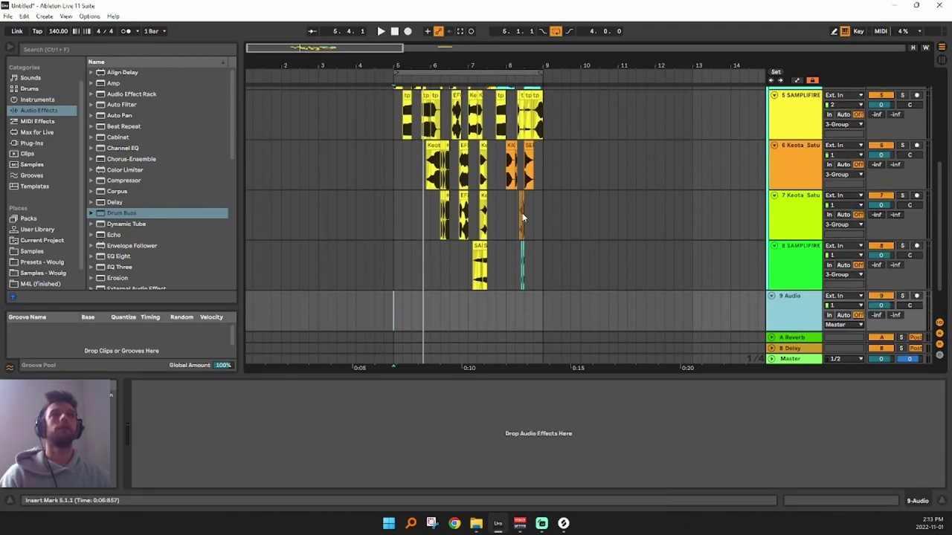
{"action": "scroll", "coordinate": [429, 303], "scroll_direction": "down", "scroll_amount": 2}
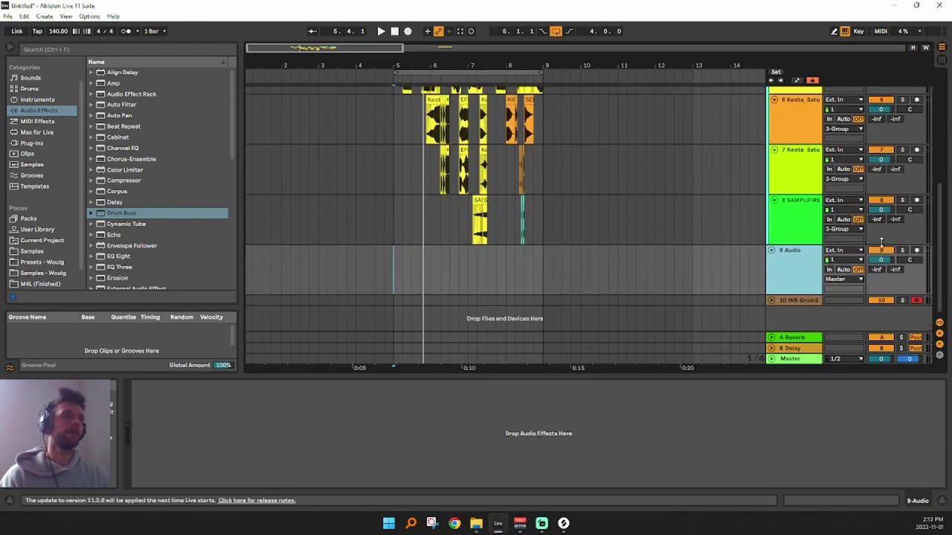
{"action": "left_click", "coordinate": [855, 250]}
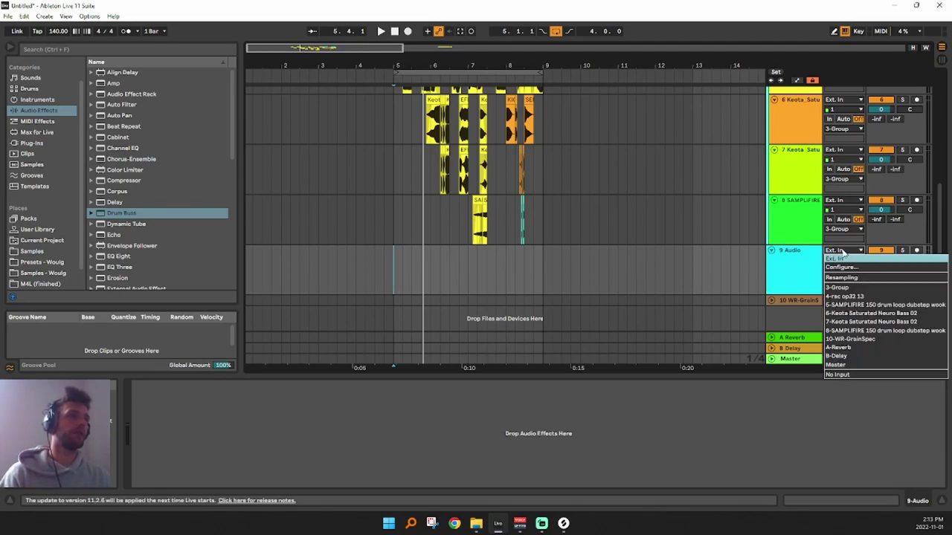
{"action": "left_click", "coordinate": [860, 365]}
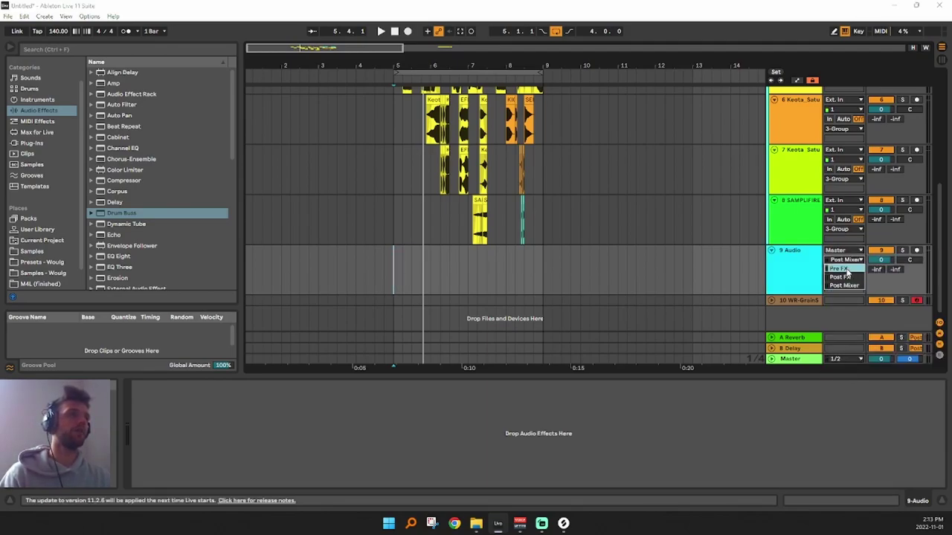
{"action": "left_click", "coordinate": [917, 251]}
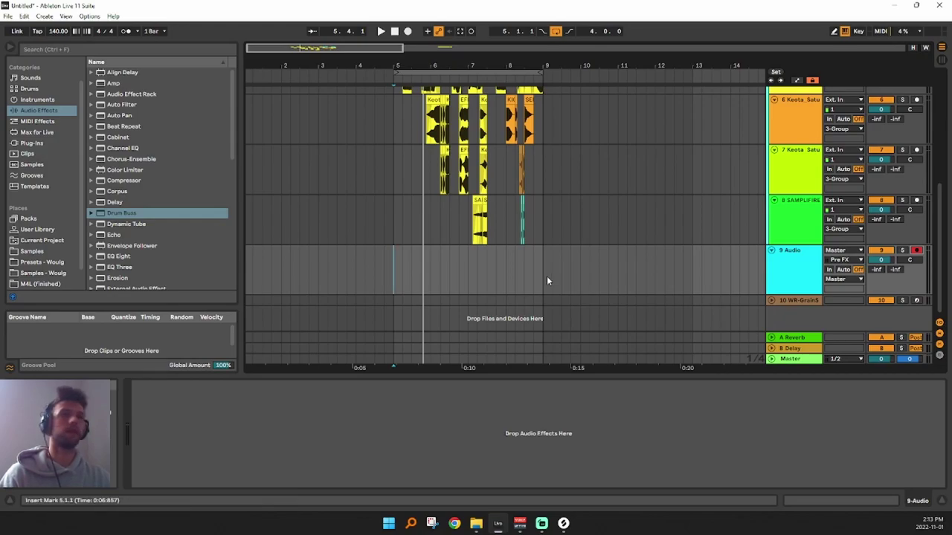
Record the four-bar loop onto track 9 as an audio clip from 5.1.1 to 9.1.1
{"action": "left_click", "coordinate": [408, 31]}
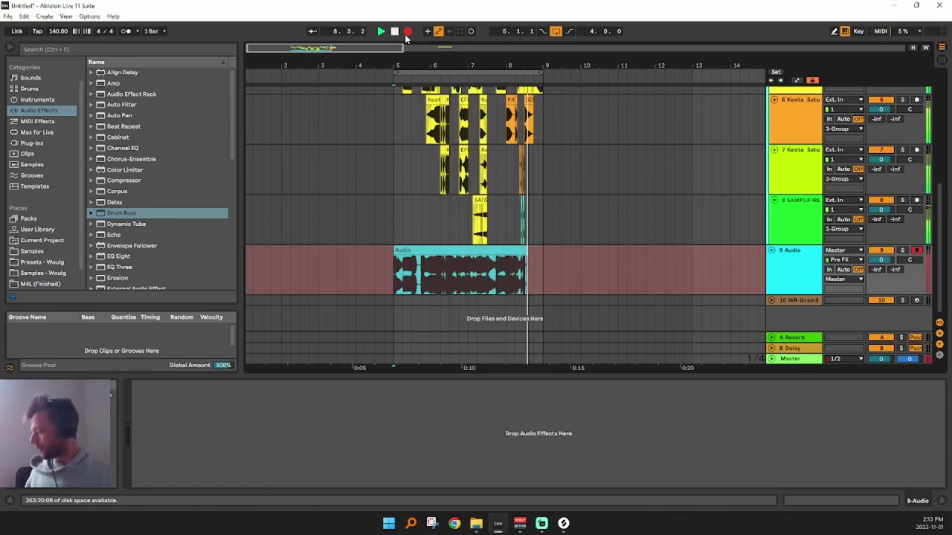
{"action": "key", "text": "space"}
{"action": "left_click", "coordinate": [406, 251]}
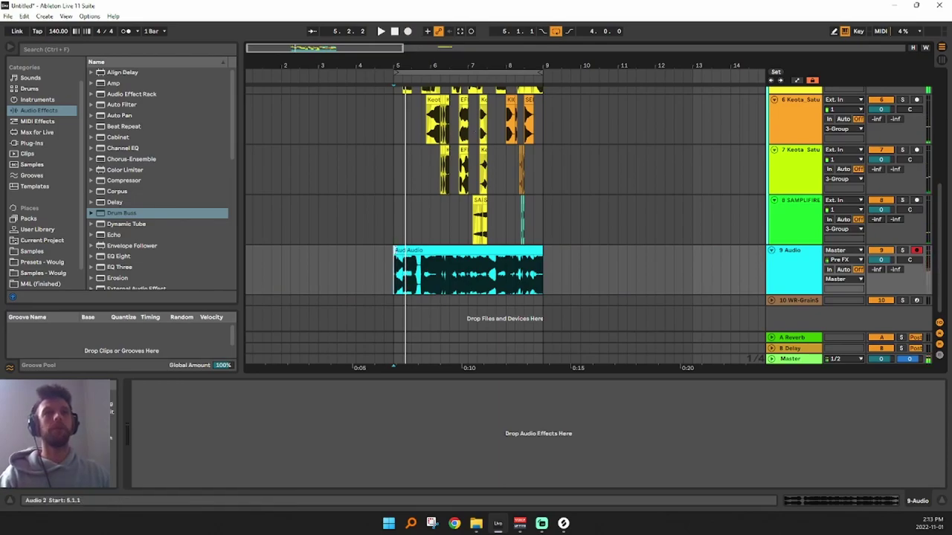
Try to load the recorded clip into WR-GrainSpec on track 10, and extend the clip's end to 9.2.2
{"action": "left_click", "coordinate": [798, 300]}
{"action": "left_click_drag", "start_coordinate": [447, 250], "coordinate": [329, 431]}
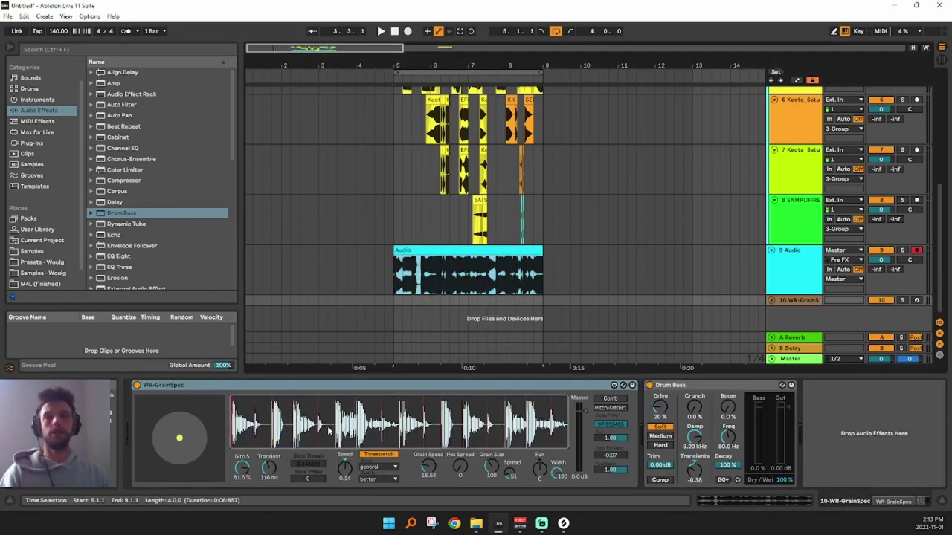
{"action": "left_click", "coordinate": [537, 269]}
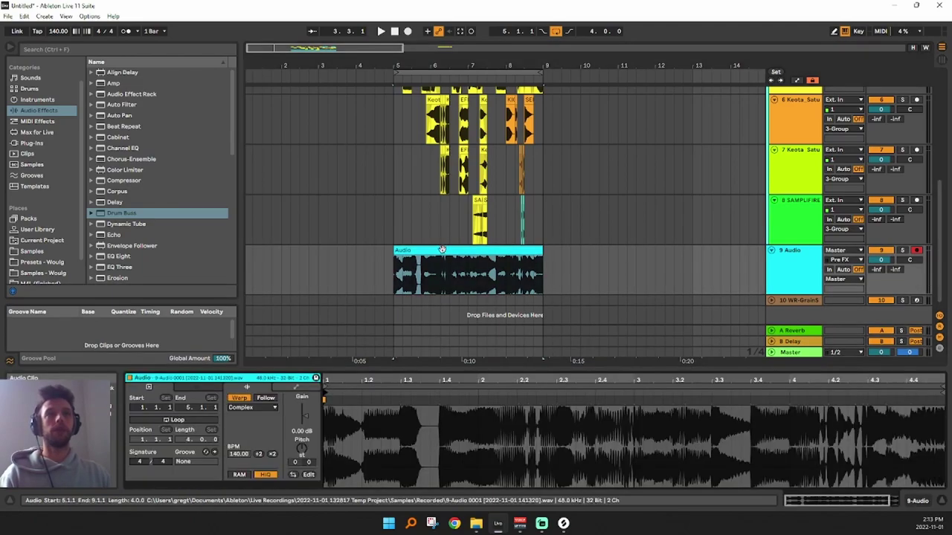
{"action": "left_click_drag", "start_coordinate": [544, 252], "coordinate": [554, 251]}
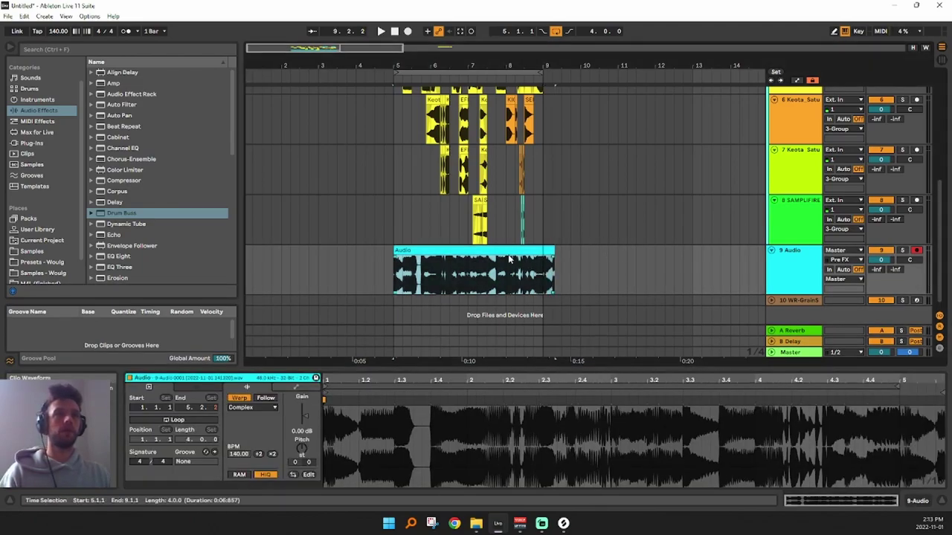
Crop the recorded audio clip on track 9 and load it into WR-GrainSpec on track 10
{"action": "left_click", "coordinate": [791, 301]}
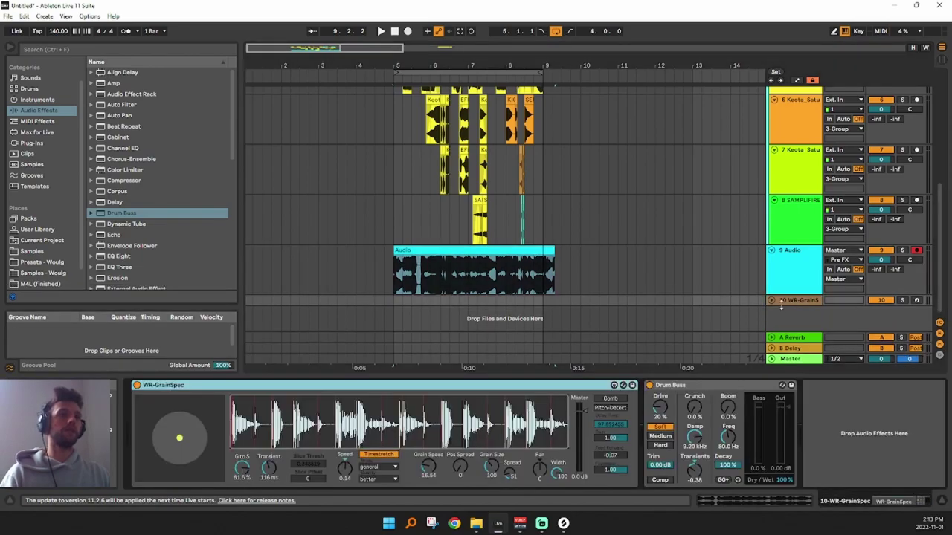
{"action": "left_click", "coordinate": [430, 250]}
{"action": "right_click", "coordinate": [433, 251]}
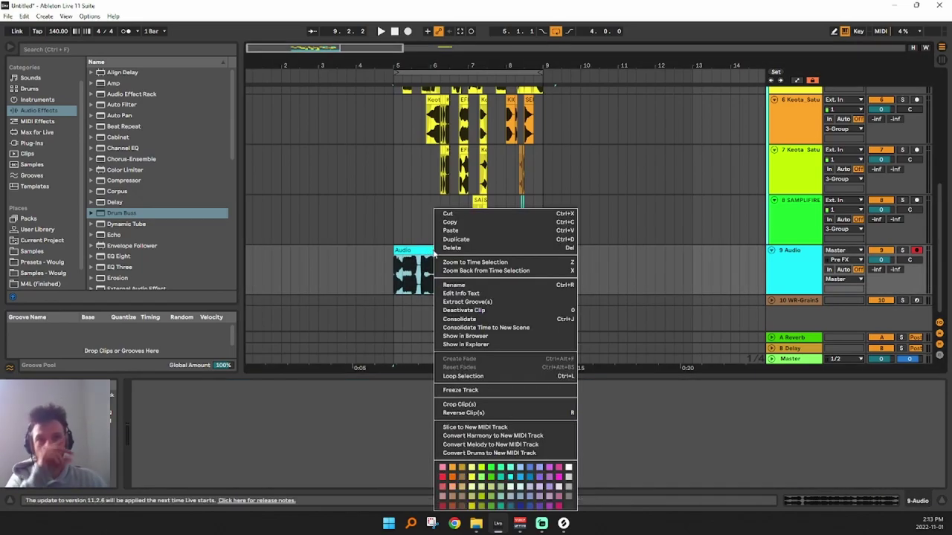
{"action": "left_click", "coordinate": [472, 404]}
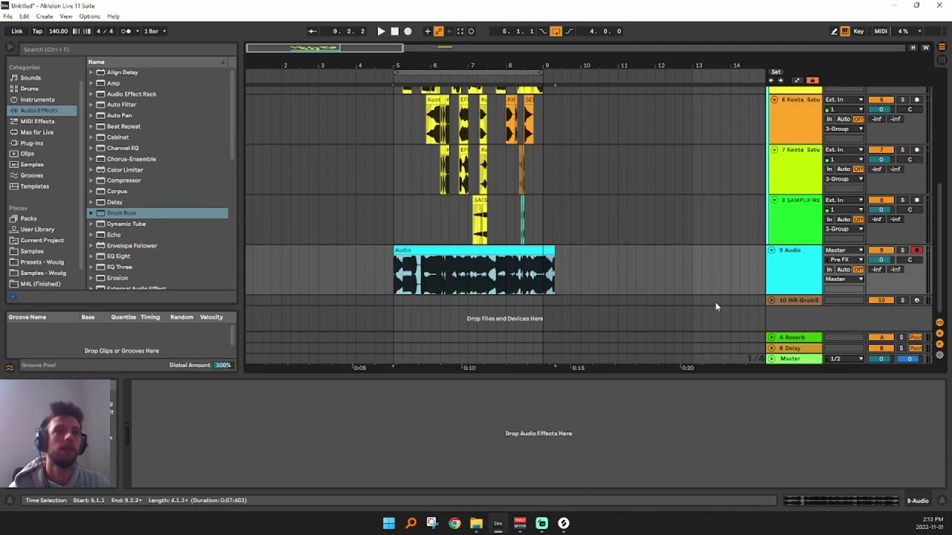
{"action": "left_click", "coordinate": [785, 299]}
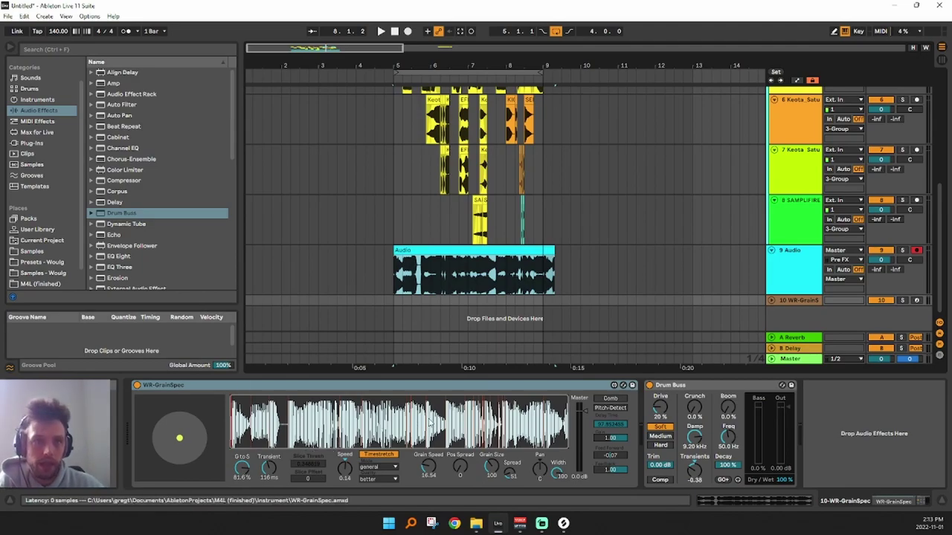
Adjust WR-GrainSpec's slice threshold to about 0.27 for the newly loaded recording
{"action": "left_click", "coordinate": [312, 465]}
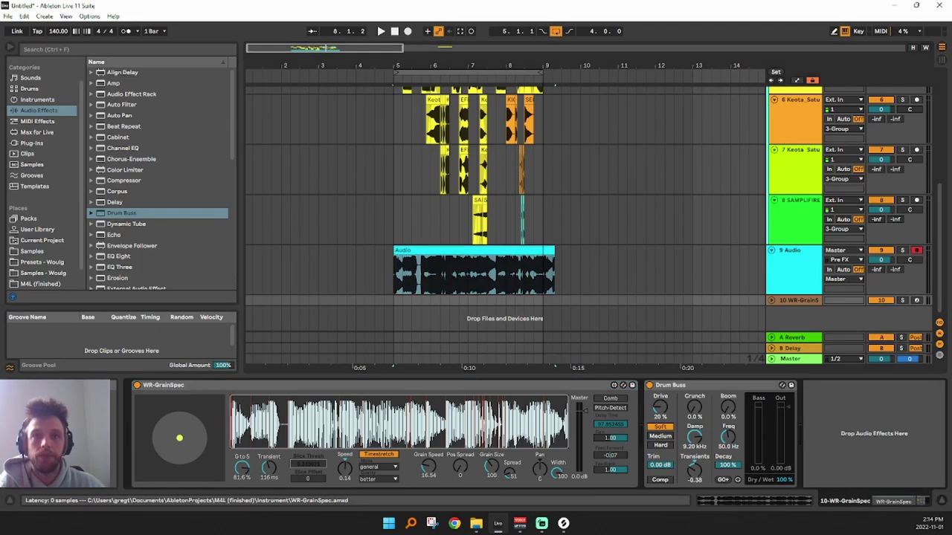
{"action": "left_click_drag", "start_coordinate": [312, 465], "coordinate": [311, 474]}
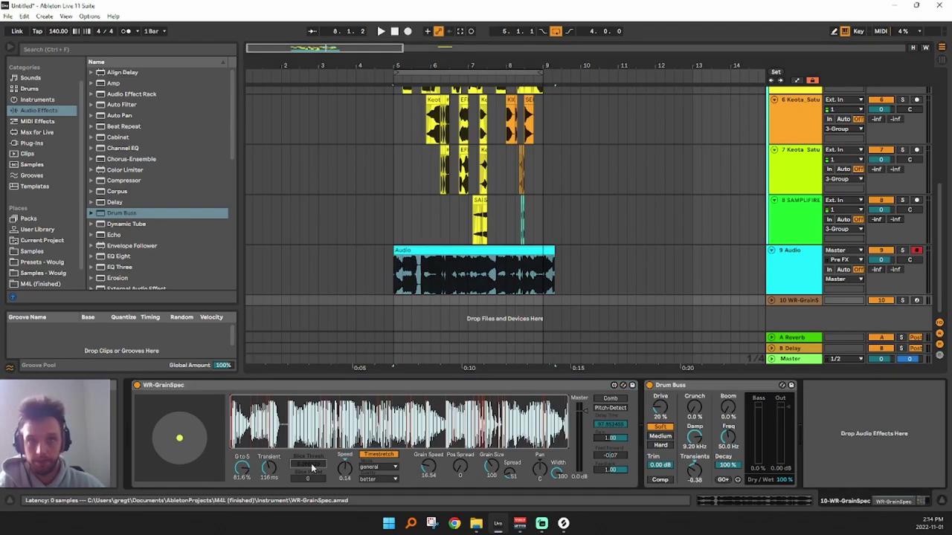
{"action": "left_click_drag", "start_coordinate": [312, 469], "coordinate": [312, 467]}
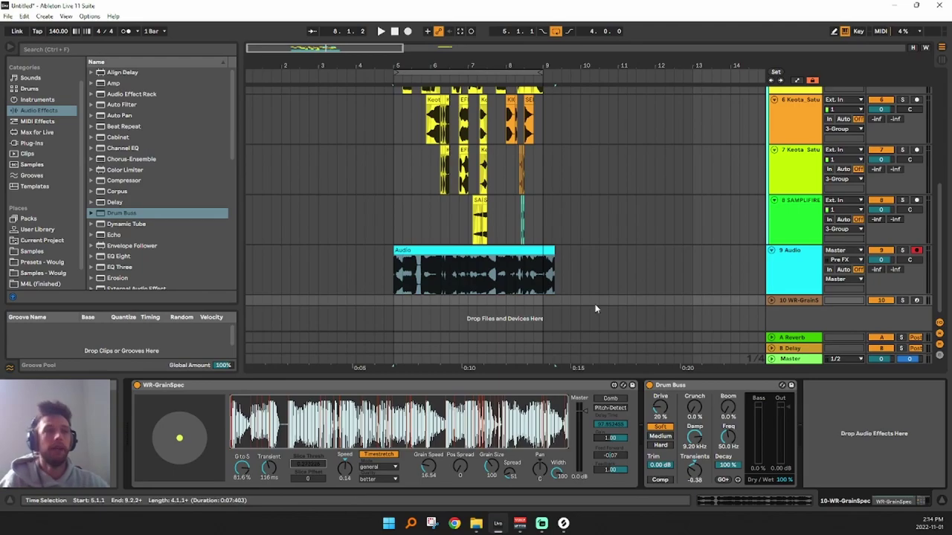
Unfold track 10 and set its Drum Buss to 17% drive and 20.0 kHz damp
{"action": "left_click_drag", "start_coordinate": [673, 66], "coordinate": [469, 75]}
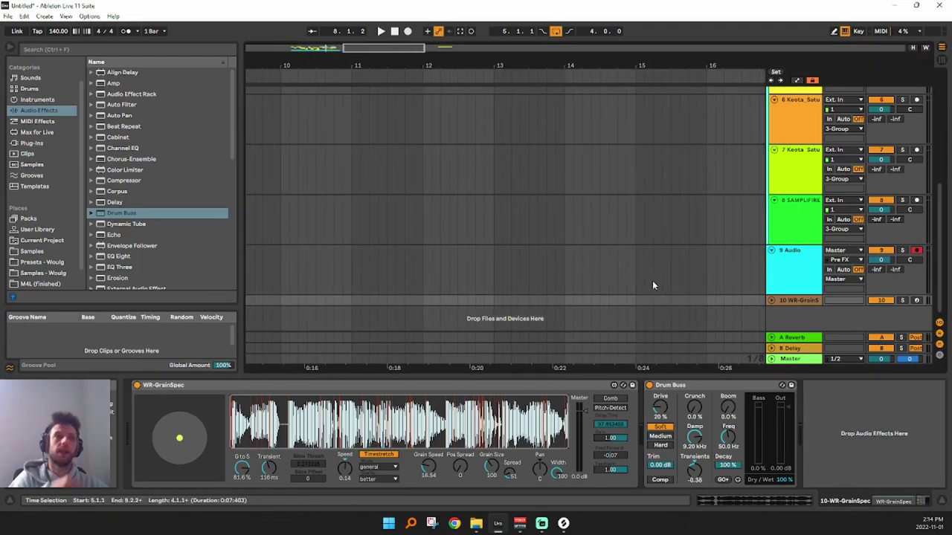
{"action": "left_click", "coordinate": [780, 299]}
{"action": "left_click", "coordinate": [771, 300]}
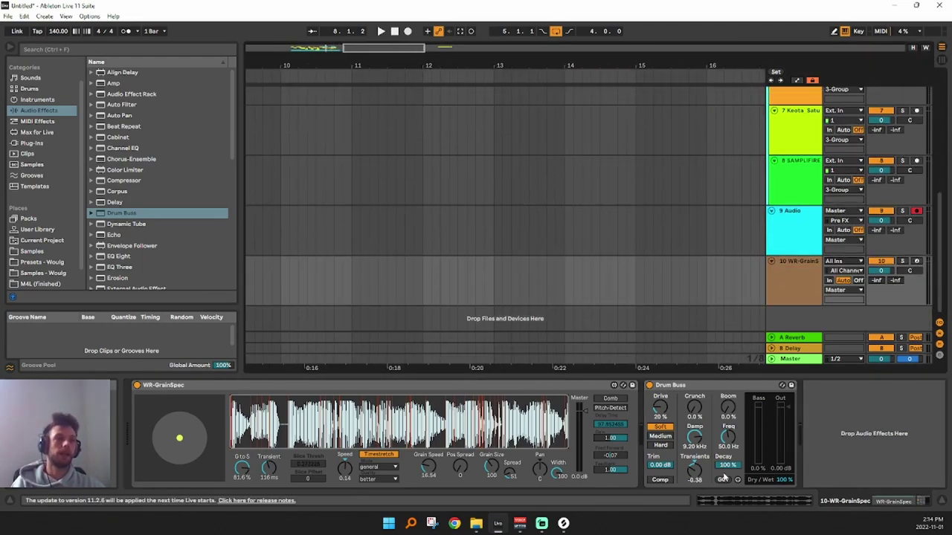
{"action": "left_click_drag", "start_coordinate": [697, 442], "coordinate": [662, 415]}
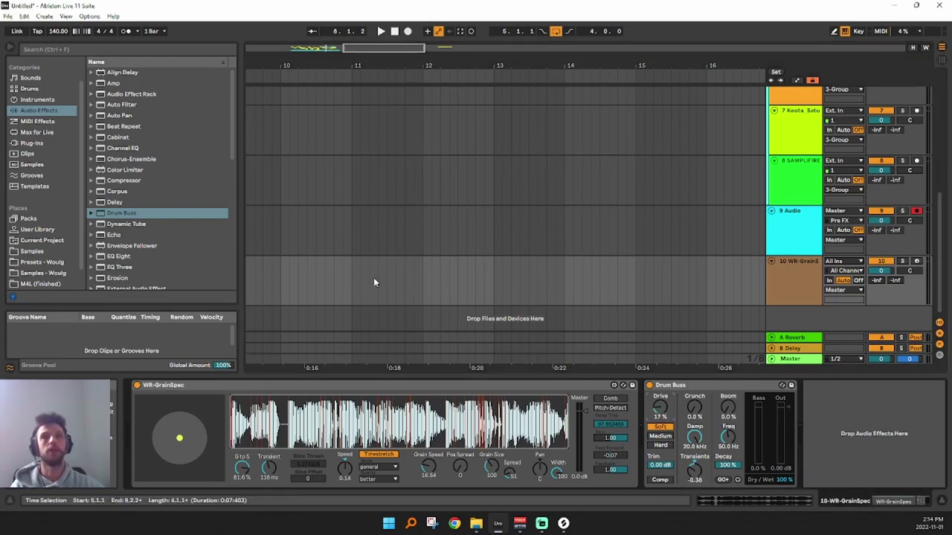
Insert an empty four-bar MIDI clip on track 10 from 13.1.1 to 17.1.1 and enlarge its note editor
{"action": "left_click_drag", "start_coordinate": [493, 63], "coordinate": [477, 51]}
{"action": "left_click_drag", "start_coordinate": [497, 282], "coordinate": [638, 278]}
{"action": "key", "text": "ctrl+shift+m"}
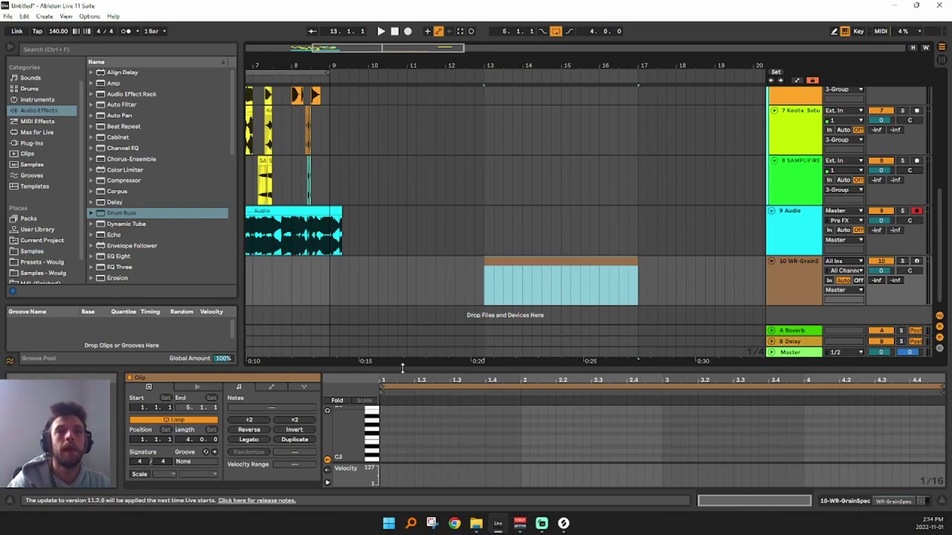
{"action": "left_click_drag", "start_coordinate": [400, 371], "coordinate": [415, 292]}
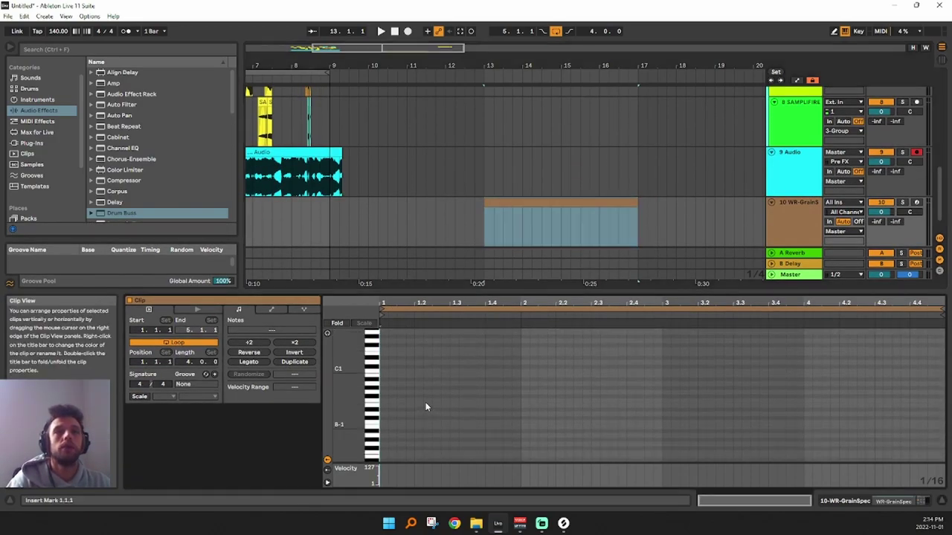
Arm track 10 and lower the computer keyboard's octave to the C-2 to D-1 range
{"action": "left_click", "coordinate": [772, 222]}
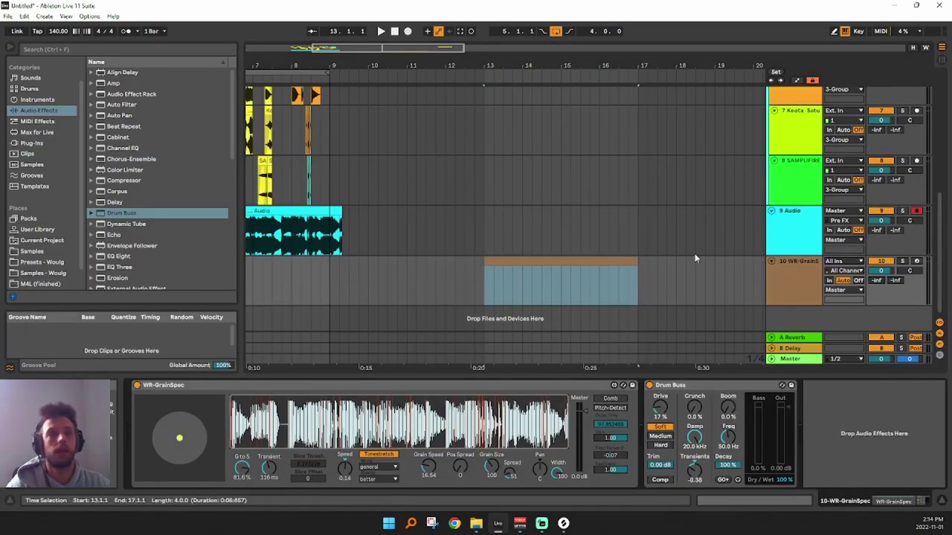
{"action": "left_click", "coordinate": [917, 261]}
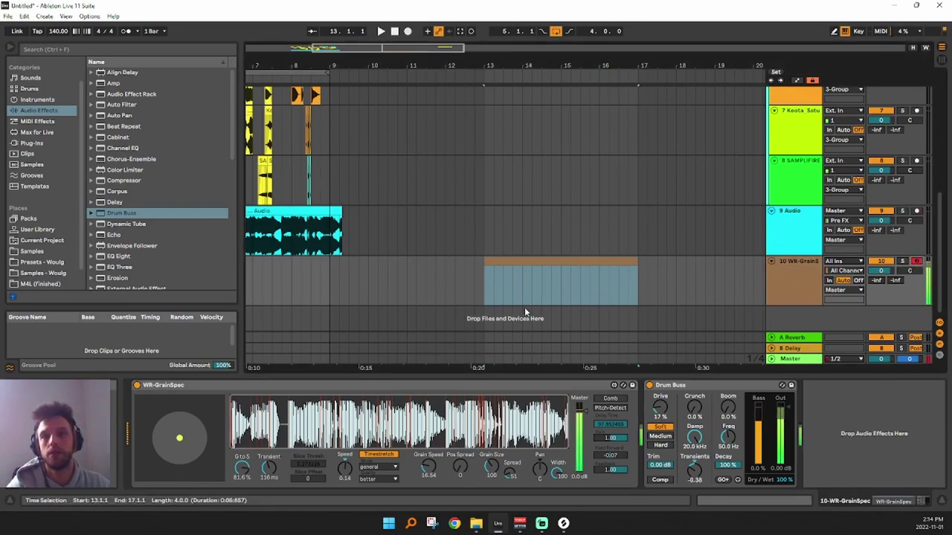
{"action": "key", "text": "z"}
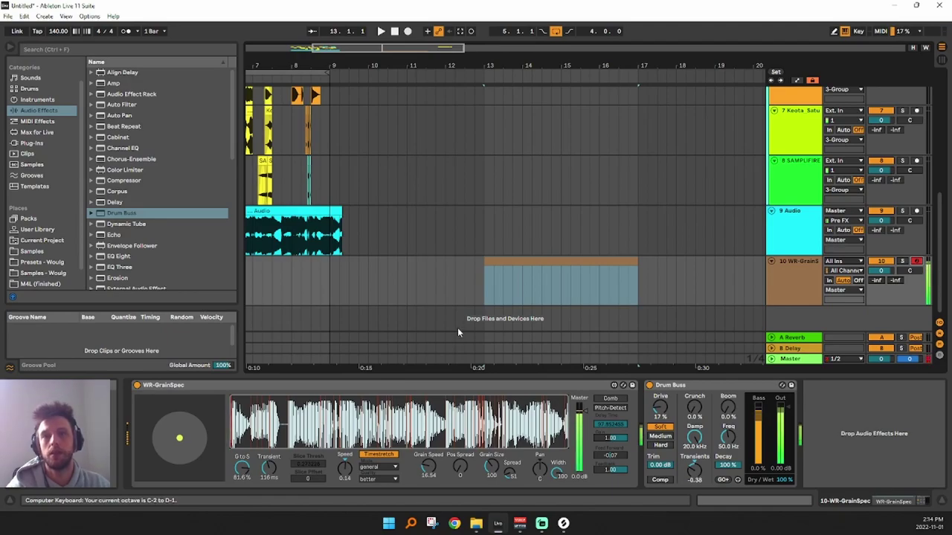
In the track 10 clip, add a C-2 note from 1.1.1 to 1.3.1 and a sixteenth E-2 note at 1.3.1
{"action": "double_click", "coordinate": [504, 260]}
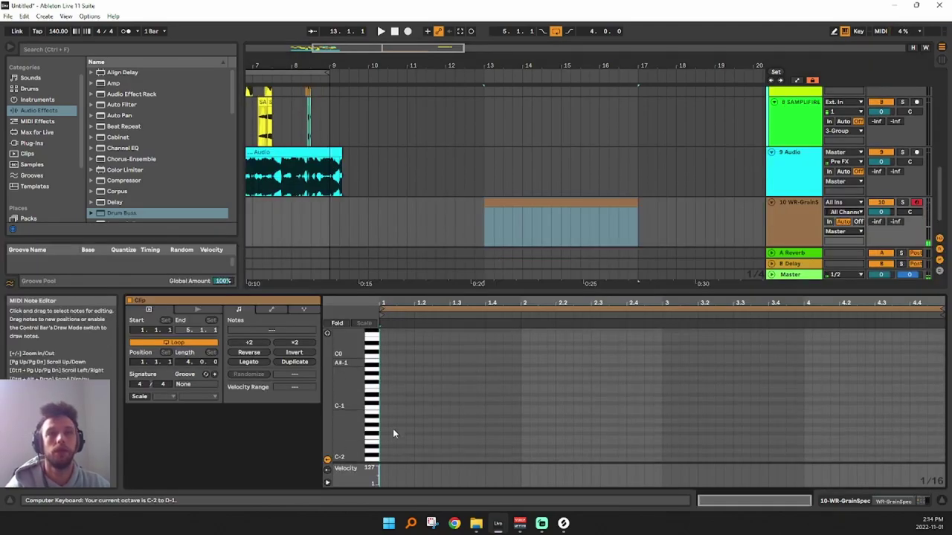
{"action": "double_click", "coordinate": [383, 457]}
{"action": "left_click_drag", "start_coordinate": [389, 457], "coordinate": [449, 457]}
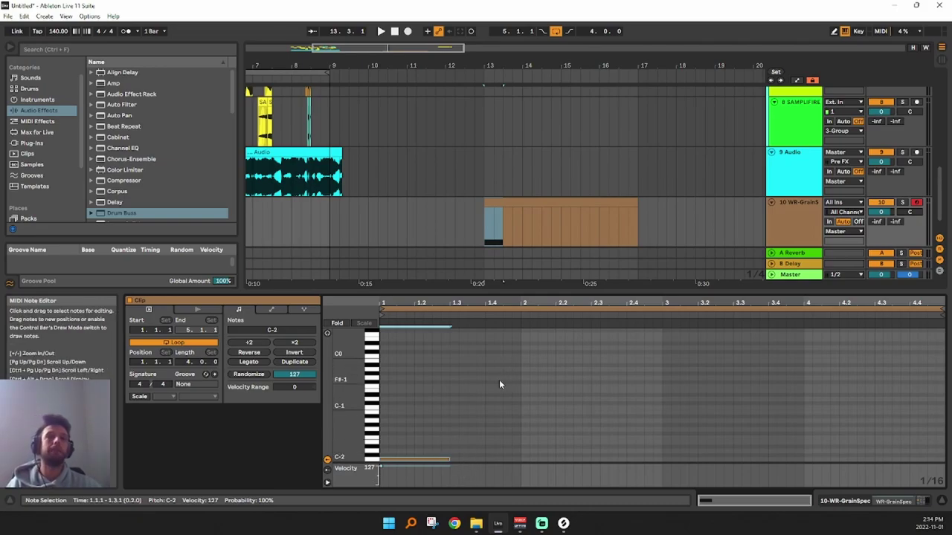
{"action": "double_click", "coordinate": [452, 442]}
Look through WR-GrainSpec's timestretch modes and set the mode to monophonic
{"action": "left_click", "coordinate": [782, 220]}
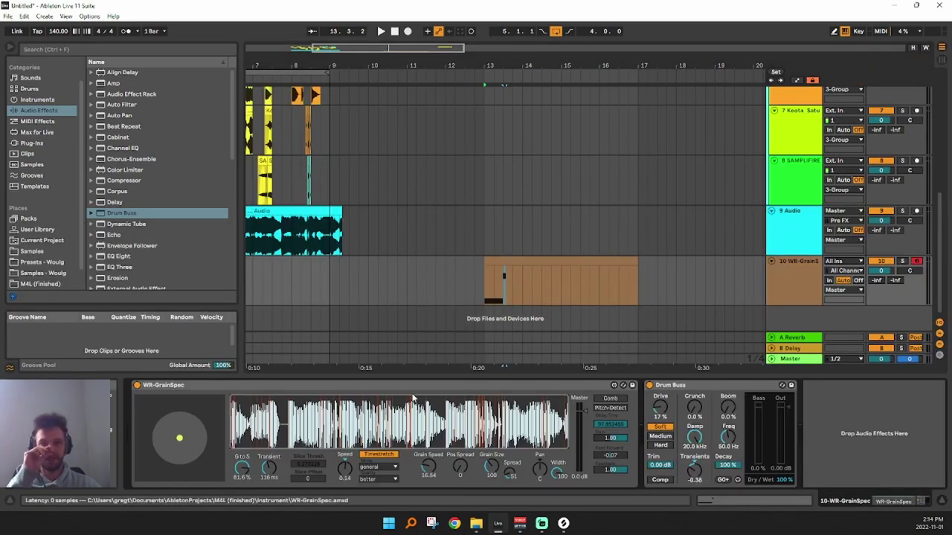
{"action": "left_click", "coordinate": [379, 467]}
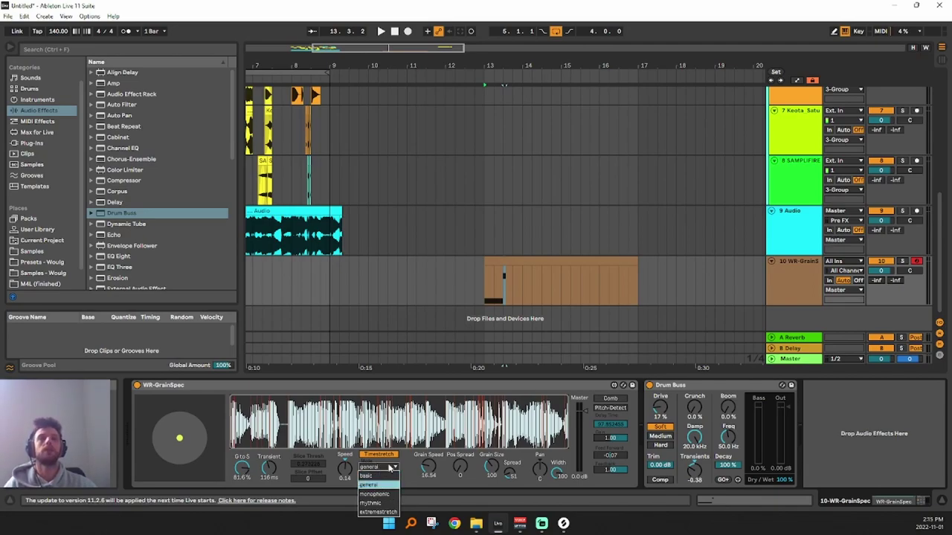
{"action": "left_click", "coordinate": [402, 477]}
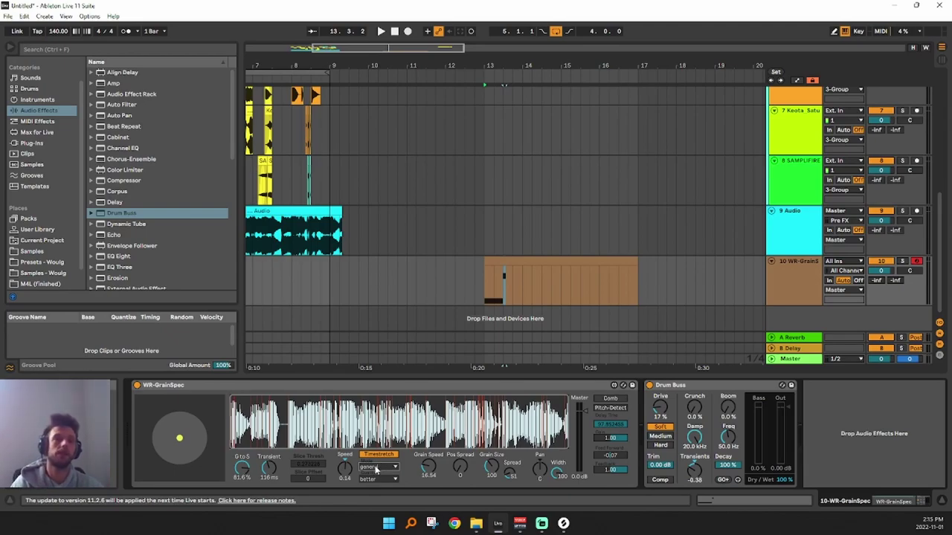
{"action": "left_click", "coordinate": [377, 469]}
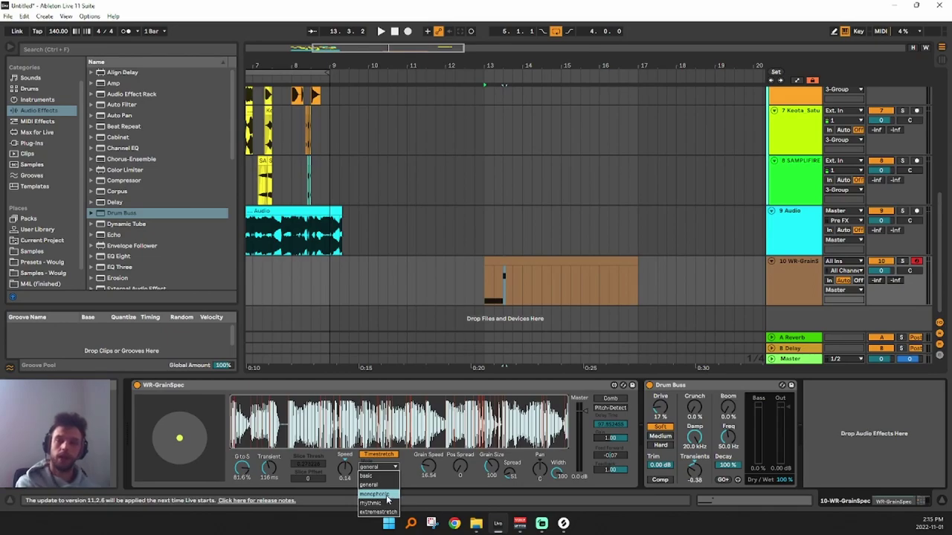
{"action": "left_click", "coordinate": [386, 496]}
{"action": "left_click", "coordinate": [386, 468]}
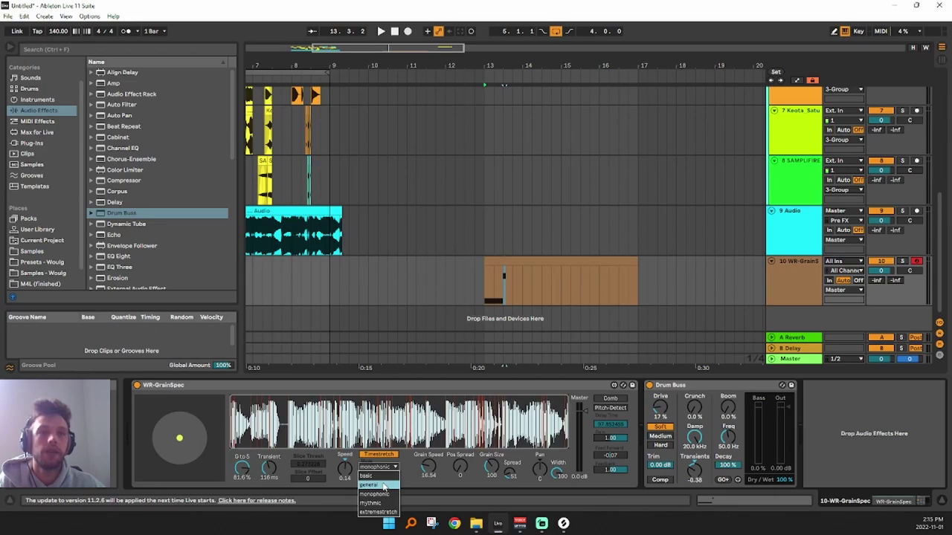
{"action": "left_click", "coordinate": [384, 485]}
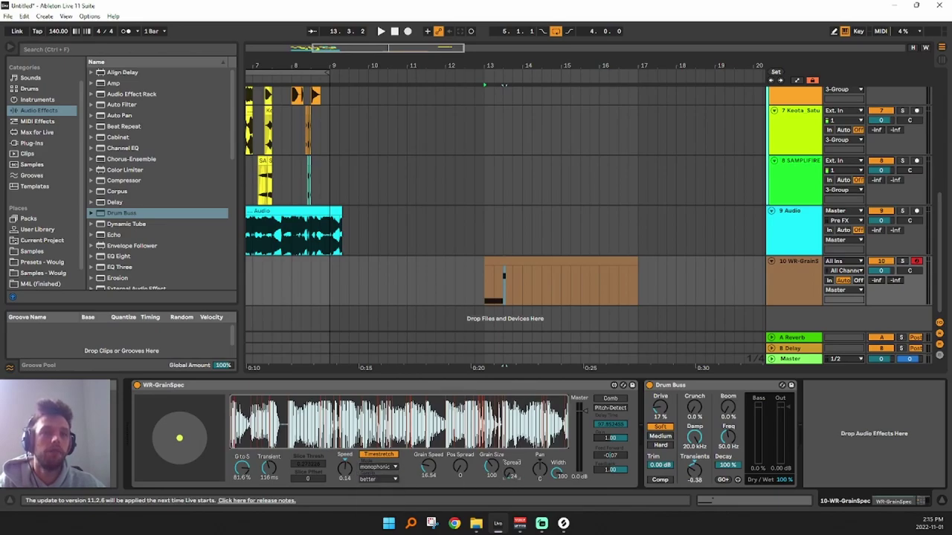
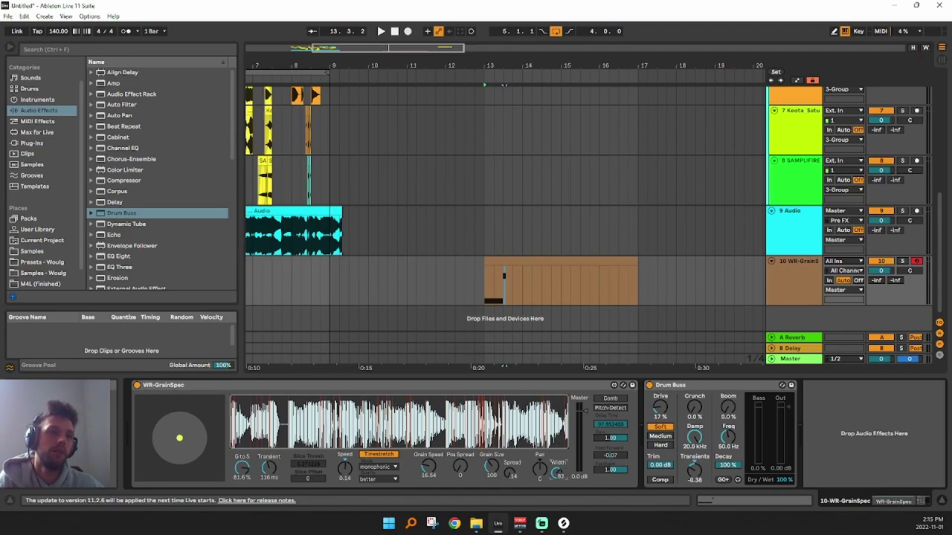
Set WR-GrainSpec's G to S to 0.00% and its grain spread to 0 while auditioning the clip from bar 13
{"action": "double_click", "coordinate": [245, 470]}
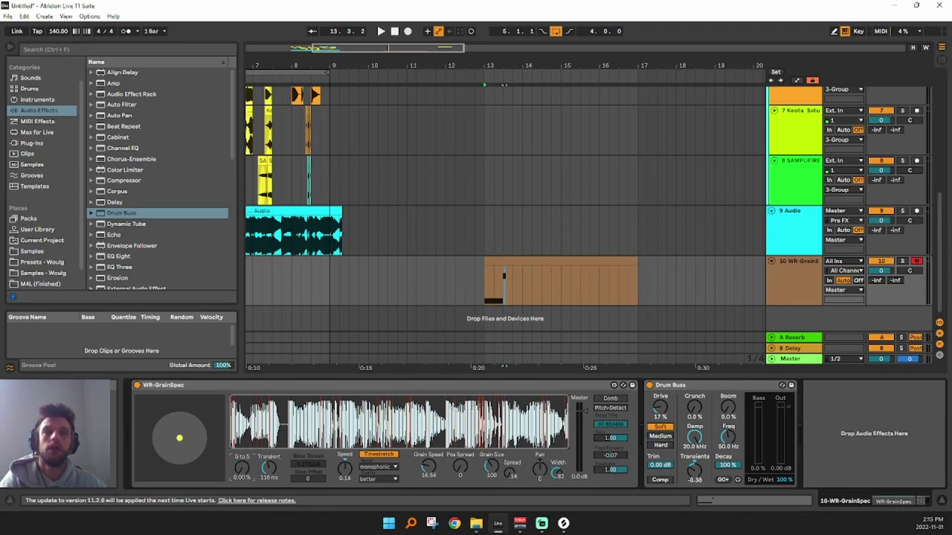
{"action": "key", "text": "space"}
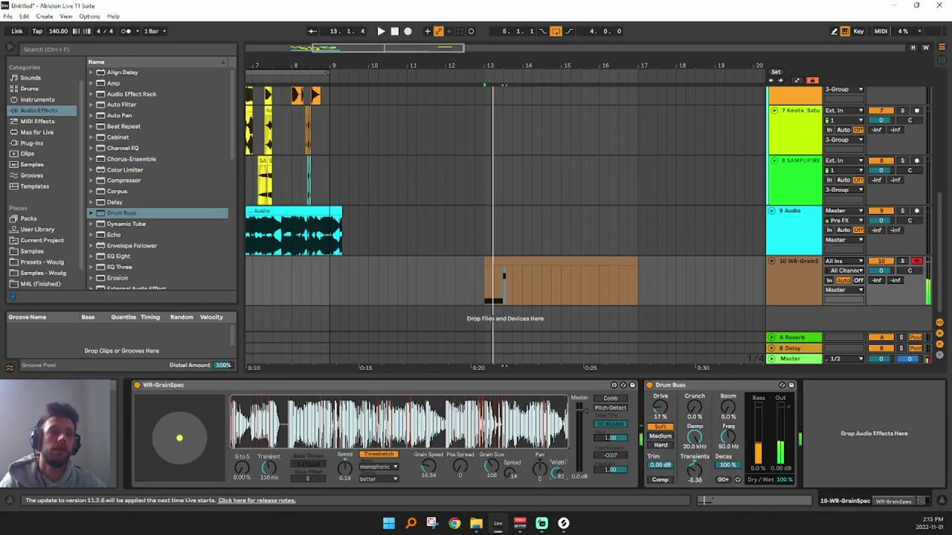
{"action": "key", "text": "space"}
{"action": "left_click_drag", "start_coordinate": [509, 476], "coordinate": [509, 492]}
{"action": "key", "text": "space"}
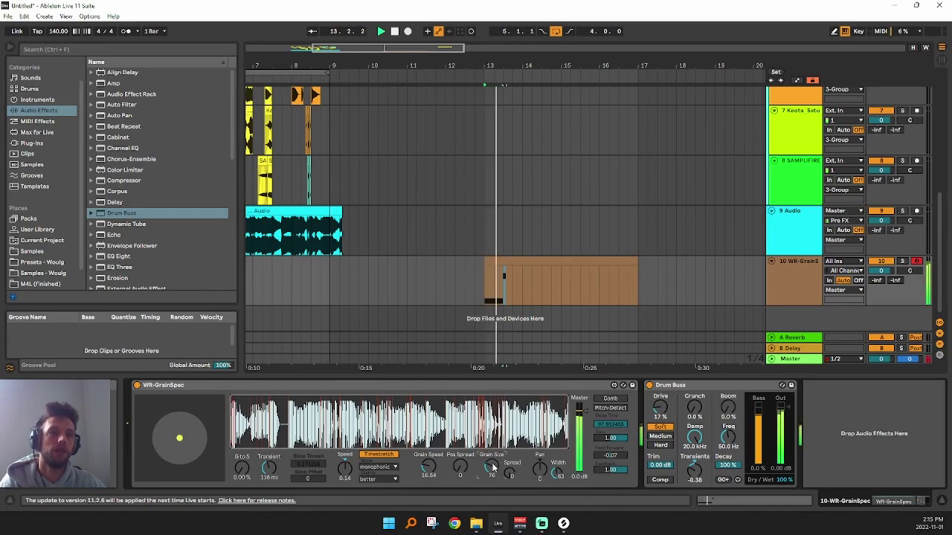
Set WR-GrainSpec's grain size to 64 and try small grain speed changes while auditioning the clip
{"action": "left_click_drag", "start_coordinate": [494, 468], "coordinate": [494, 480]}
{"action": "scroll", "coordinate": [494, 468], "scroll_direction": "up", "scroll_amount": 3}
{"action": "scroll", "coordinate": [429, 470], "scroll_direction": "down", "scroll_amount": 5}
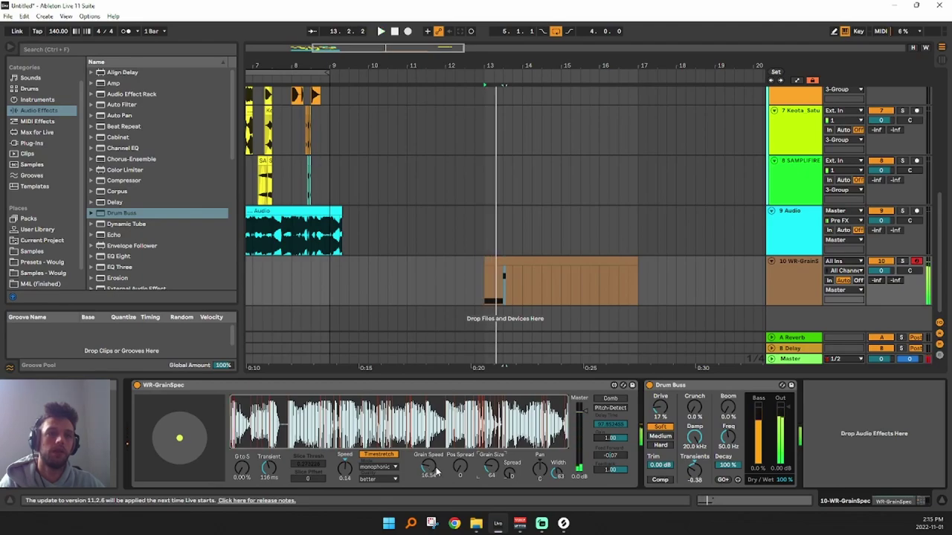
{"action": "scroll", "coordinate": [430, 469], "scroll_direction": "down", "scroll_amount": 4}
{"action": "scroll", "coordinate": [429, 468], "scroll_direction": "down", "scroll_amount": 6}
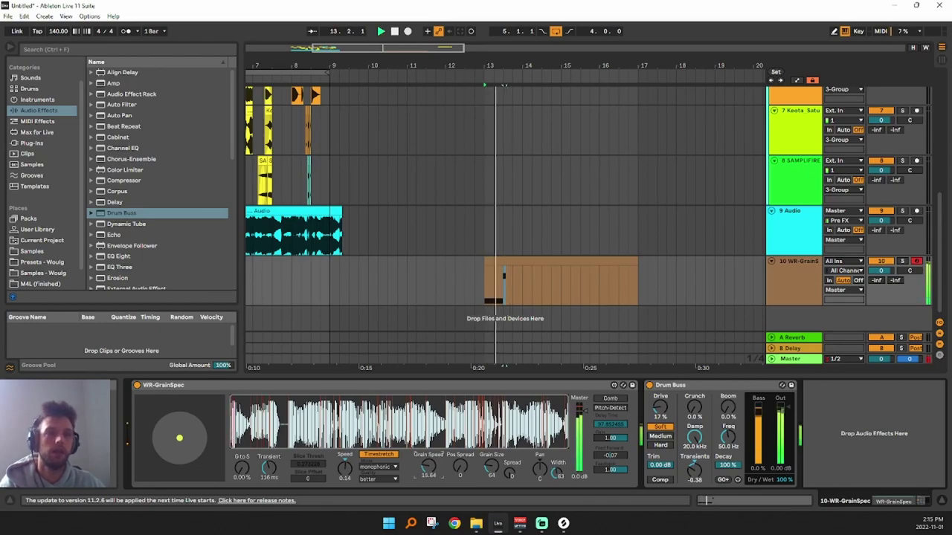
{"action": "left_click_drag", "start_coordinate": [432, 471], "coordinate": [431, 469]}
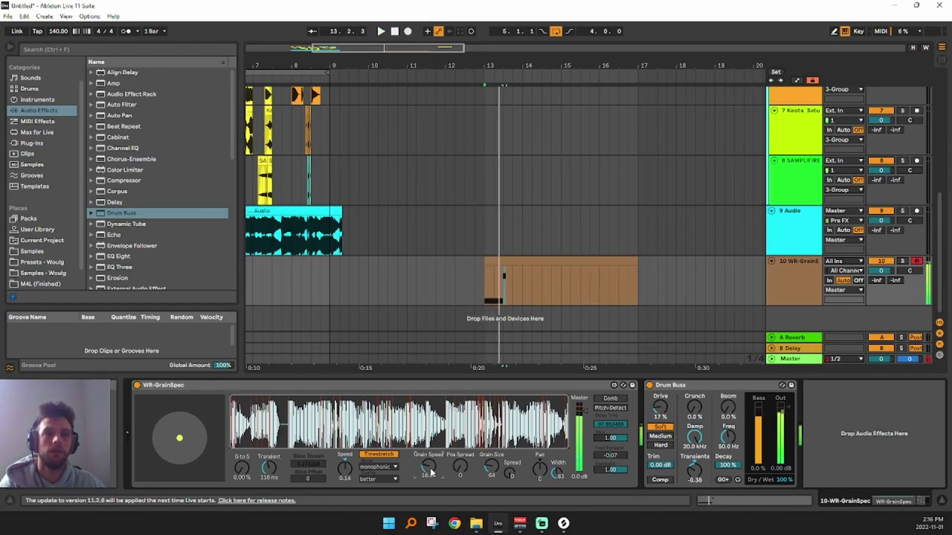
Raise WR-GrainSpec's G to S to 66.1% and replay the clip from bar 13
{"action": "key", "text": "space"}
{"action": "left_click_drag", "start_coordinate": [242, 471], "coordinate": [242, 424]}
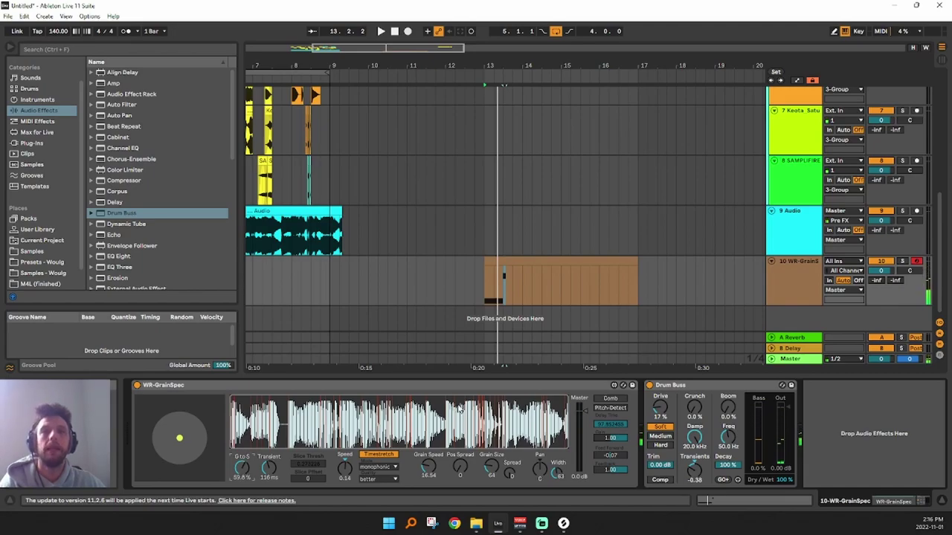
{"action": "key", "text": "space"}
{"action": "scroll", "coordinate": [252, 476], "scroll_direction": "up", "scroll_amount": 2}
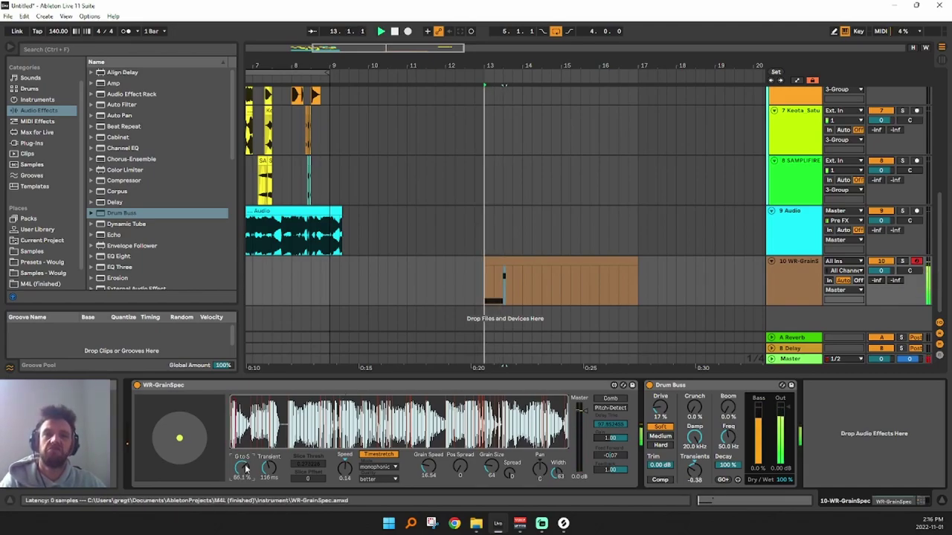
Try the rhythmic timestretch mode in WR-GrainSpec, and set the mode to basic
{"action": "left_click", "coordinate": [377, 467]}
{"action": "left_click", "coordinate": [370, 503]}
{"action": "left_click", "coordinate": [377, 467]}
{"action": "left_click", "coordinate": [378, 476]}
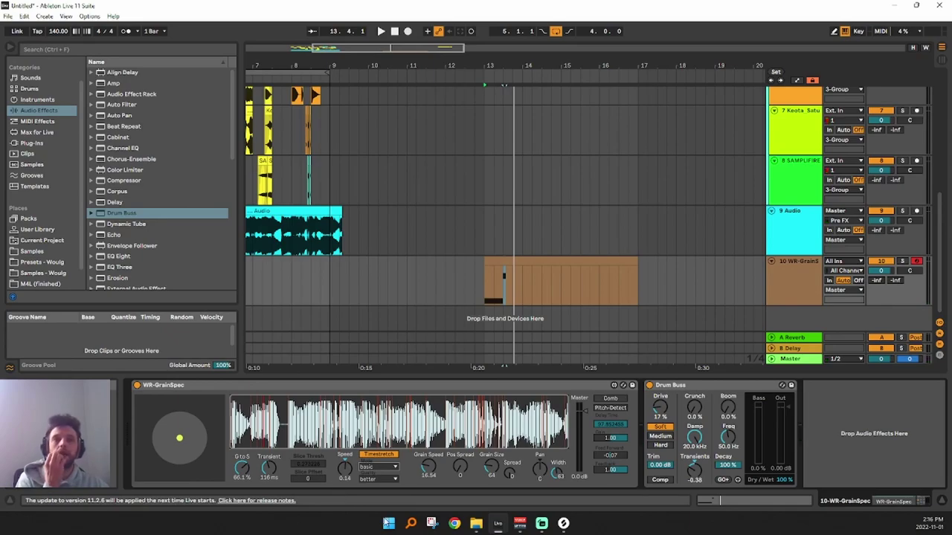
Extend the E-2 note in the track 10 clip to 2.1.1 and play the clip
{"action": "double_click", "coordinate": [508, 266]}
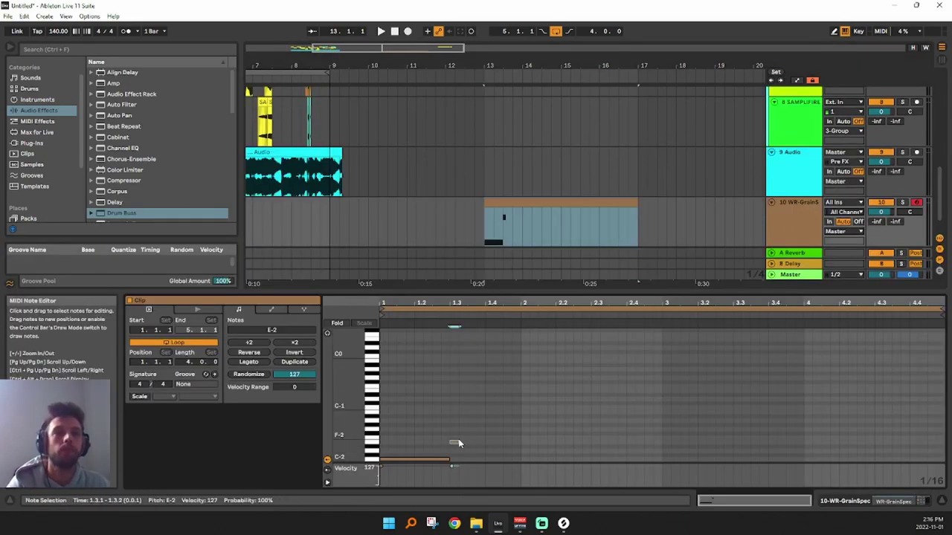
{"action": "left_click_drag", "start_coordinate": [458, 443], "coordinate": [518, 444]}
{"action": "key", "text": "space"}
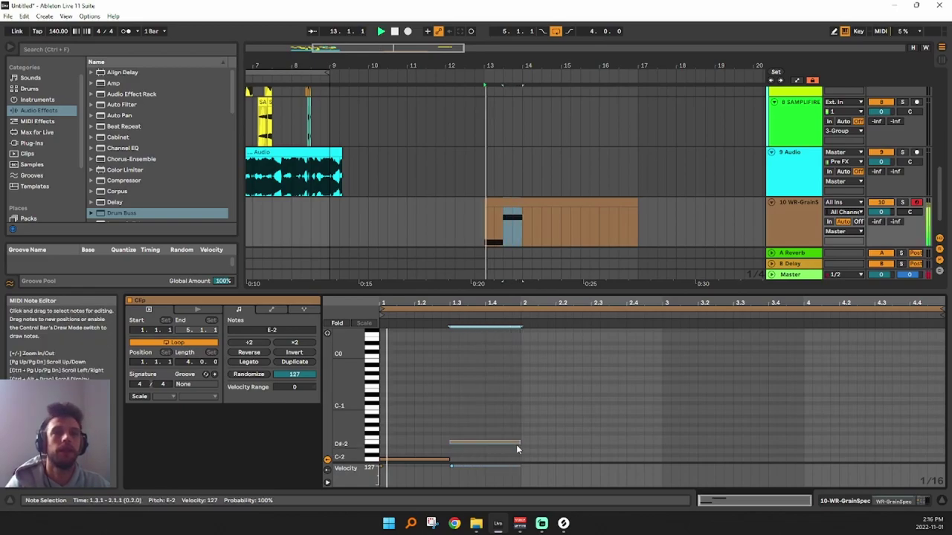
Audition the track 10 clip while checking WR-GrainSpec's speed, and reopen the clip's notes
{"action": "left_click", "coordinate": [796, 202]}
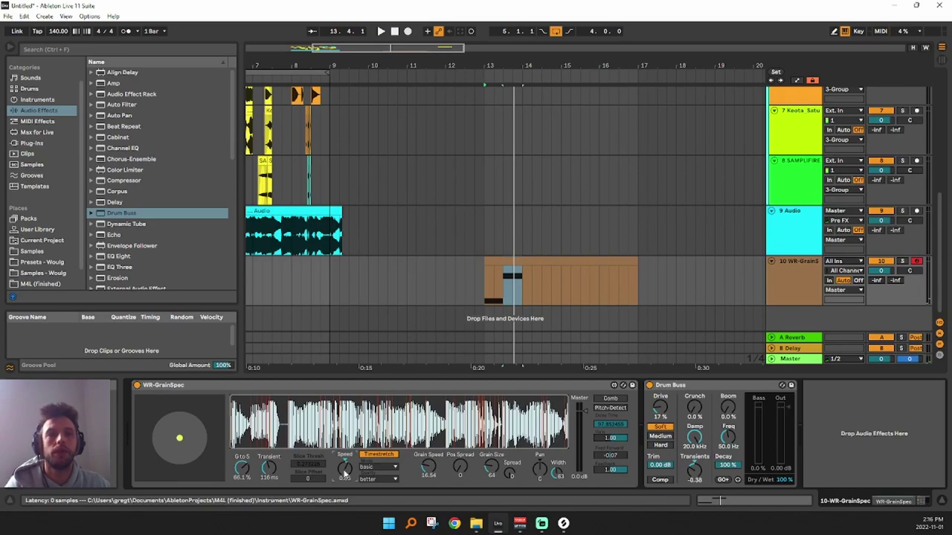
{"action": "key", "text": "space"}
{"action": "double_click", "coordinate": [503, 259]}
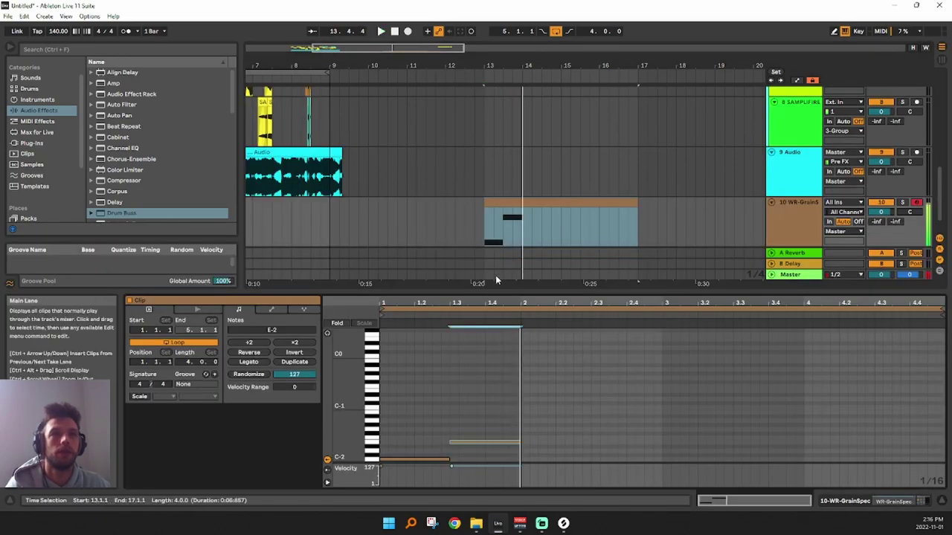
Shorten the clip's C-2 note to 1.2.1, add an E-1 note at 1.2.1, and play the clip
{"action": "left_click_drag", "start_coordinate": [448, 459], "coordinate": [414, 458]}
{"action": "double_click", "coordinate": [421, 391]}
{"action": "key", "text": "space"}
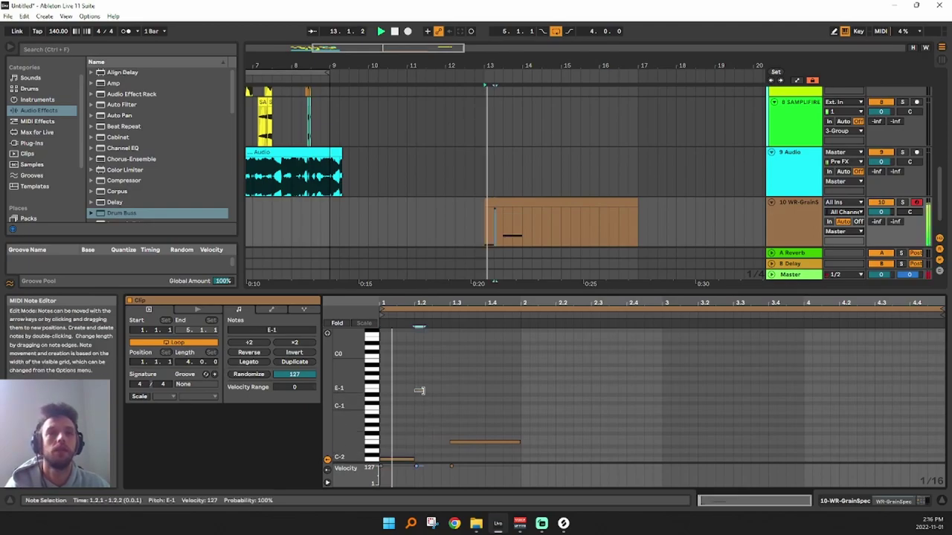
Extend the E-1 note to 1.2.4, add a short F#-1 note from there to 1.3.1, and play the clip
{"action": "key", "text": "space"}
{"action": "left_click_drag", "start_coordinate": [423, 391], "coordinate": [449, 402]}
{"action": "scroll", "coordinate": [432, 391], "scroll_direction": "up", "scroll_amount": 1}
{"action": "double_click", "coordinate": [437, 400]}
{"action": "scroll", "coordinate": [449, 403], "scroll_direction": "down", "scroll_amount": 1}
{"action": "key", "text": "space"}
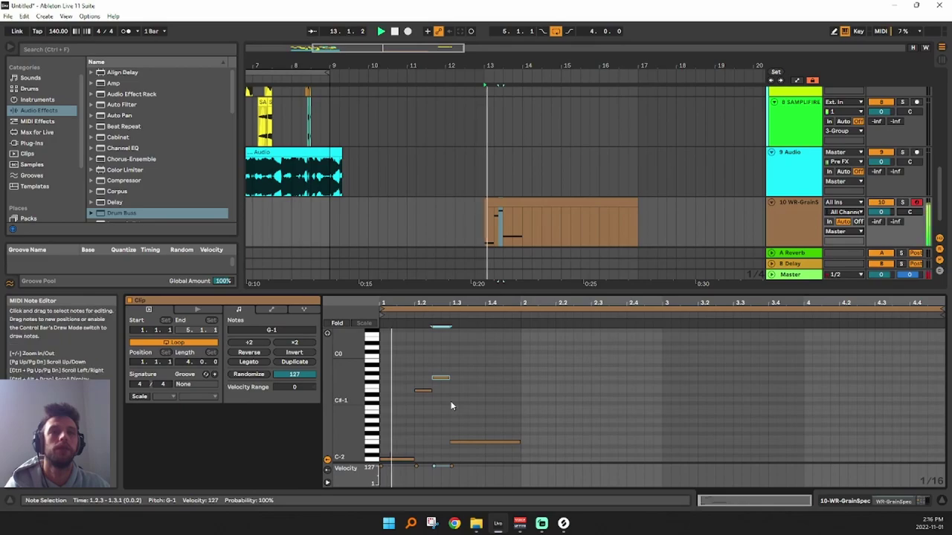
{"action": "mouse_move", "coordinate": [441, 381]}
{"action": "left_mouse_down"}
{"action": "mouse_move", "coordinate": [432, 391]}
{"action": "mouse_move", "coordinate": [440, 392]}
{"action": "left_mouse_up"}
{"action": "key", "text": "space"}
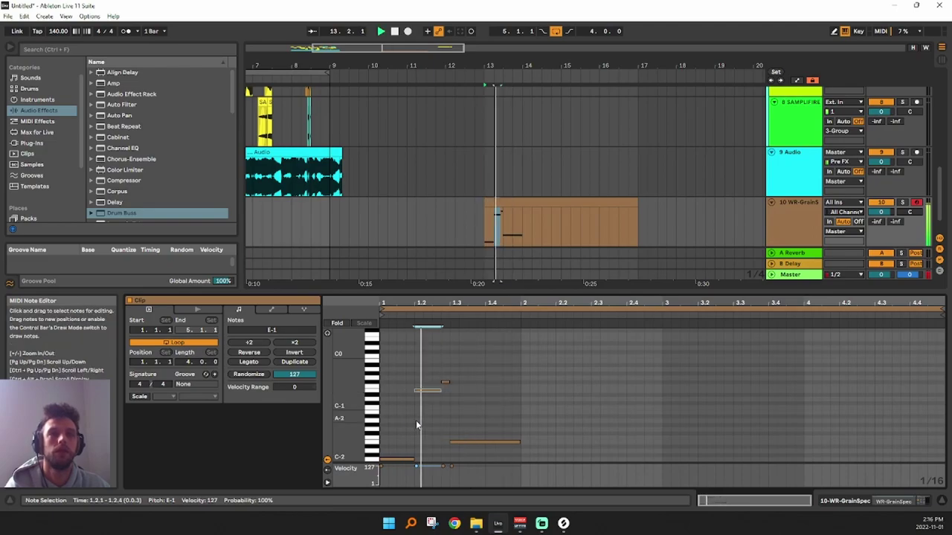
Audition the clip at different WR-GrainSpec speeds, and set the speed to 0.06
{"action": "left_click", "coordinate": [777, 213]}
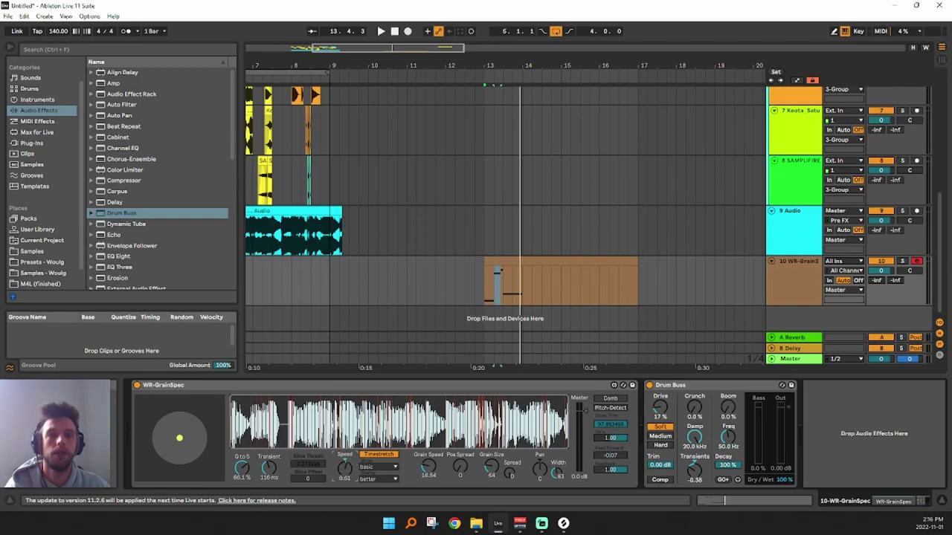
{"action": "key", "text": "space"}
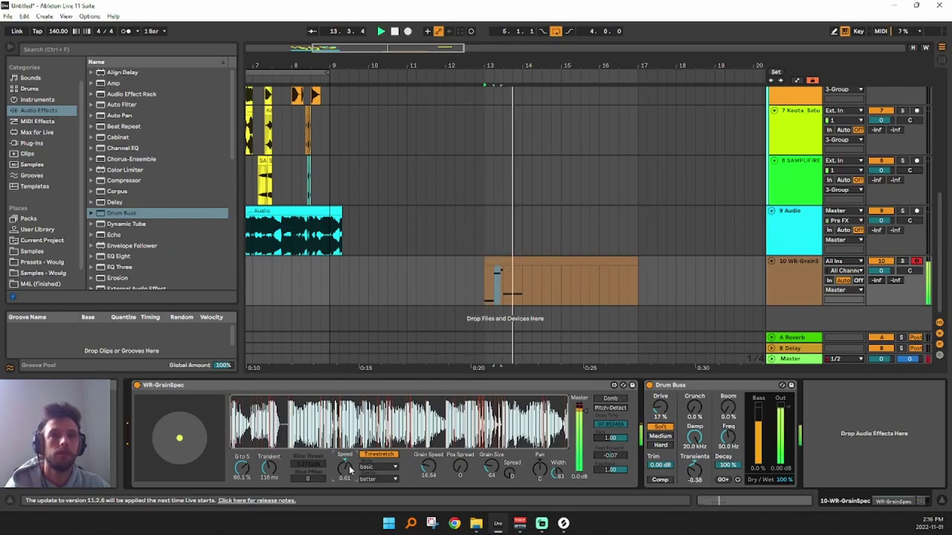
{"action": "key", "text": "space"}
{"action": "double_click", "coordinate": [508, 272]}
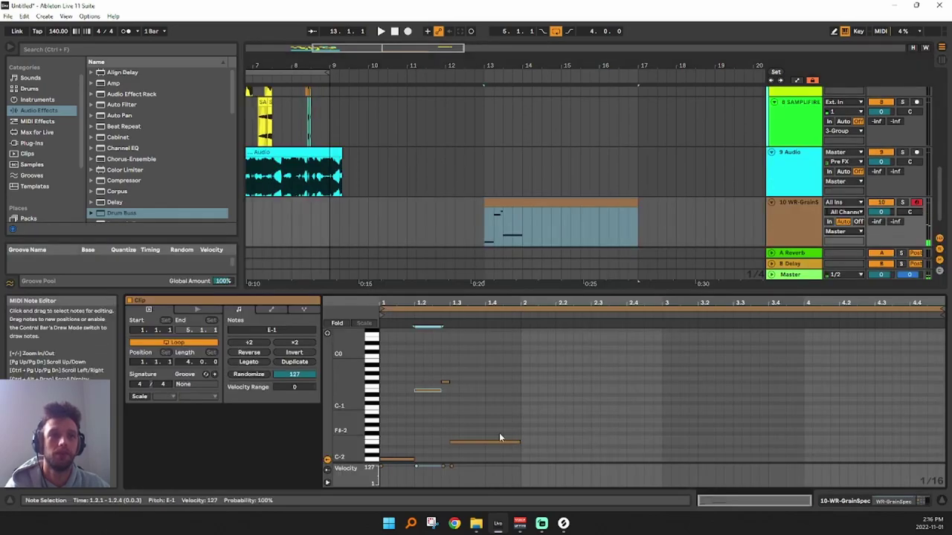
{"action": "left_click", "coordinate": [782, 226]}
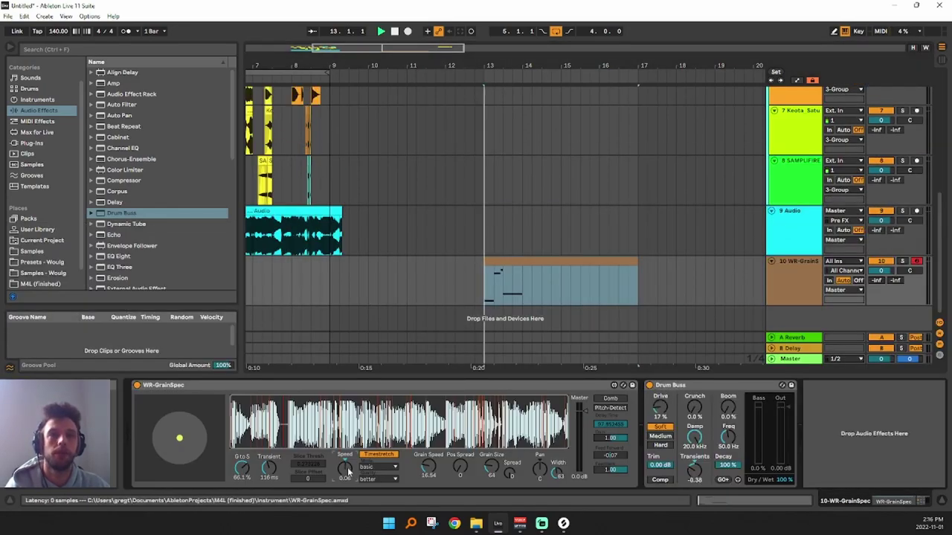
{"action": "key", "text": "space"}
{"action": "left_click", "coordinate": [504, 260]}
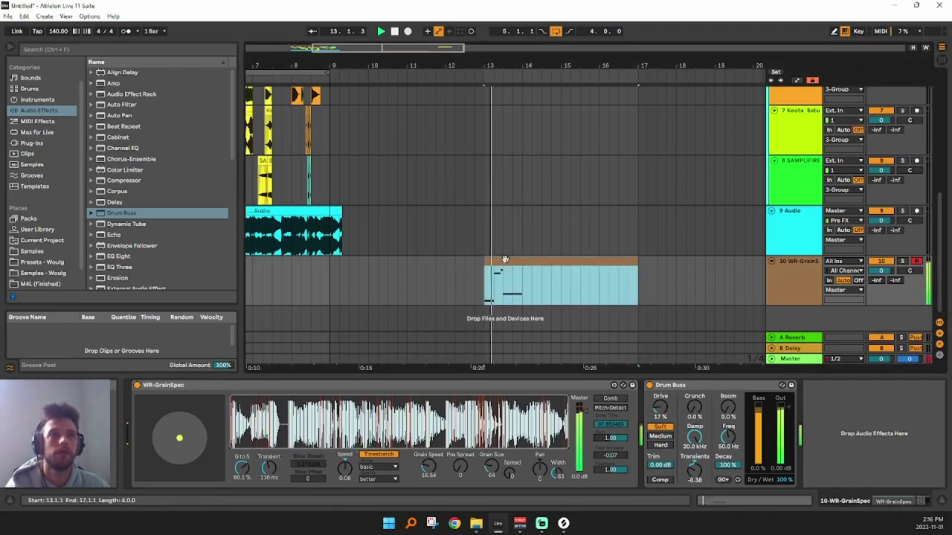
Try the E-2 note at 1.3.1 on D#-2, and move it to F-2 while auditioning the clip
{"action": "double_click", "coordinate": [505, 260]}
{"action": "key", "text": "space"}
{"action": "left_click", "coordinate": [462, 441]}
{"action": "left_click_drag", "start_coordinate": [462, 441], "coordinate": [463, 447]}
{"action": "key", "text": "space"}
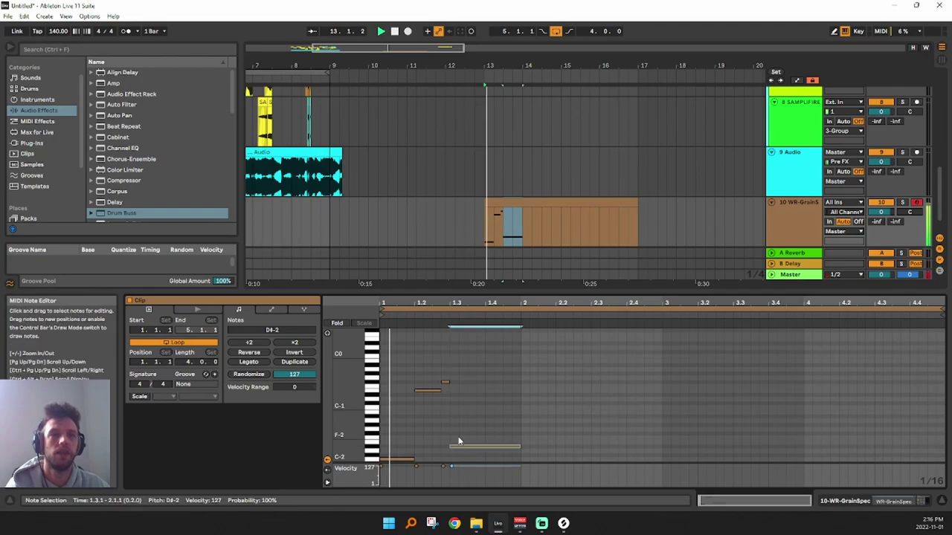
{"action": "mouse_move", "coordinate": [462, 447]}
{"action": "left_mouse_down"}
{"action": "mouse_move", "coordinate": [461, 458]}
{"action": "mouse_move", "coordinate": [460, 444]}
{"action": "left_mouse_up"}
{"action": "key", "text": "space"}
{"action": "key", "text": "space"}
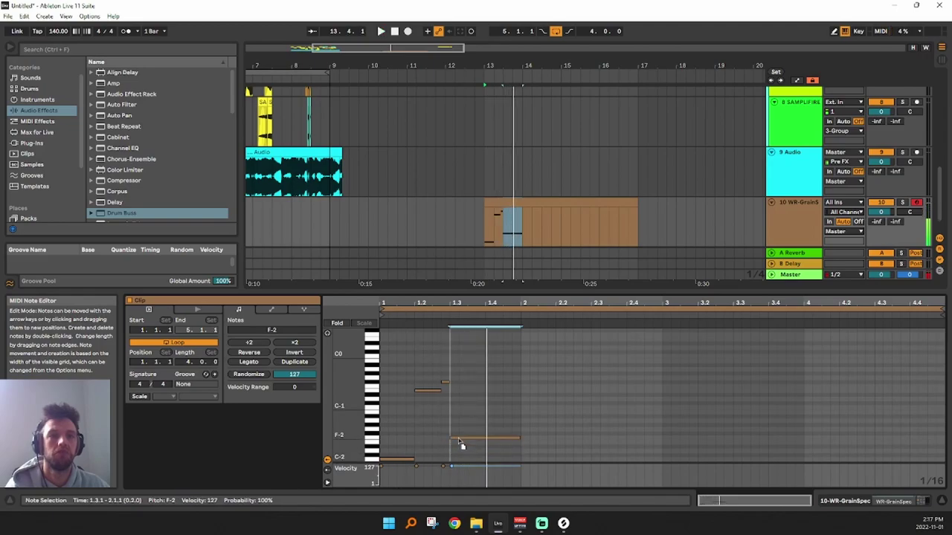
Shorten the F-2 note to 1.4.3, add an A-2 note from there to 2.1.3, and audition the clip
{"action": "left_click_drag", "start_coordinate": [519, 437], "coordinate": [565, 415]}
{"action": "left_click", "coordinate": [504, 424]}
{"action": "double_click", "coordinate": [505, 421]}
{"action": "key", "text": "space"}
{"action": "key", "text": "space"}
Add a B-2 note from 2.1.3 to 2.2.1 and a C#-1 note starting at 2.2.1
{"action": "double_click", "coordinate": [543, 412]}
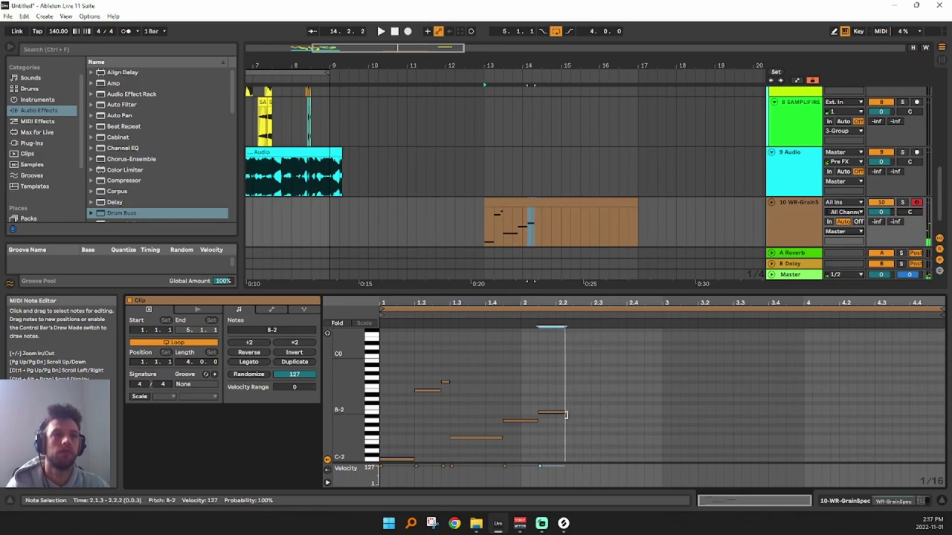
{"action": "double_click", "coordinate": [558, 404]}
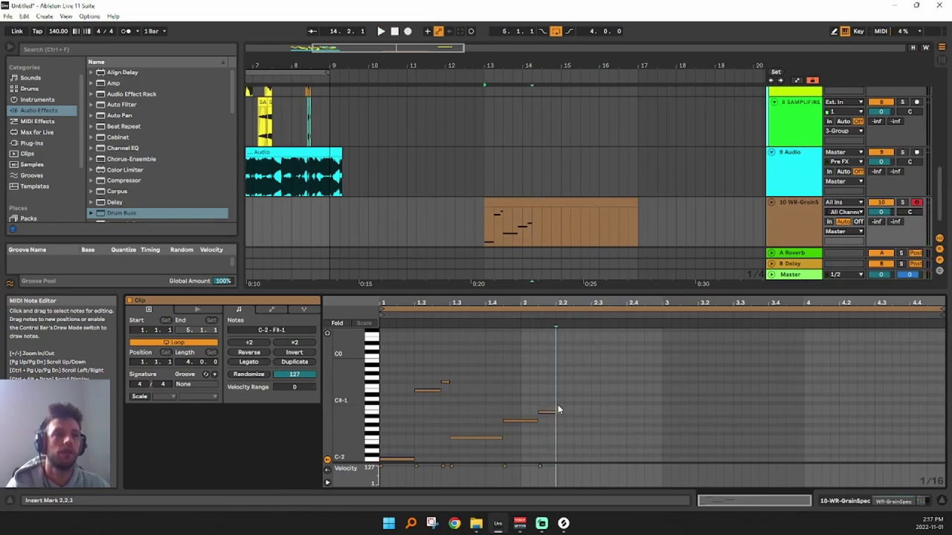
{"action": "left_click_drag", "start_coordinate": [564, 403], "coordinate": [574, 403]}
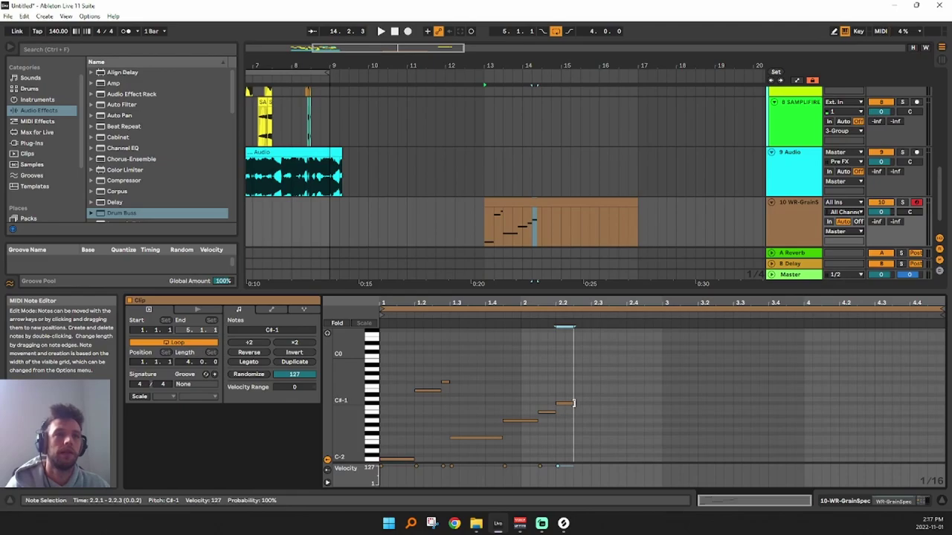
Extend the C#-1 note to 2.2.4 and add a short G#-1 note from there to 2.3.1
{"action": "double_click", "coordinate": [586, 388]}
{"action": "left_click_drag", "start_coordinate": [586, 385], "coordinate": [586, 372]}
{"action": "left_click", "coordinate": [601, 438]}
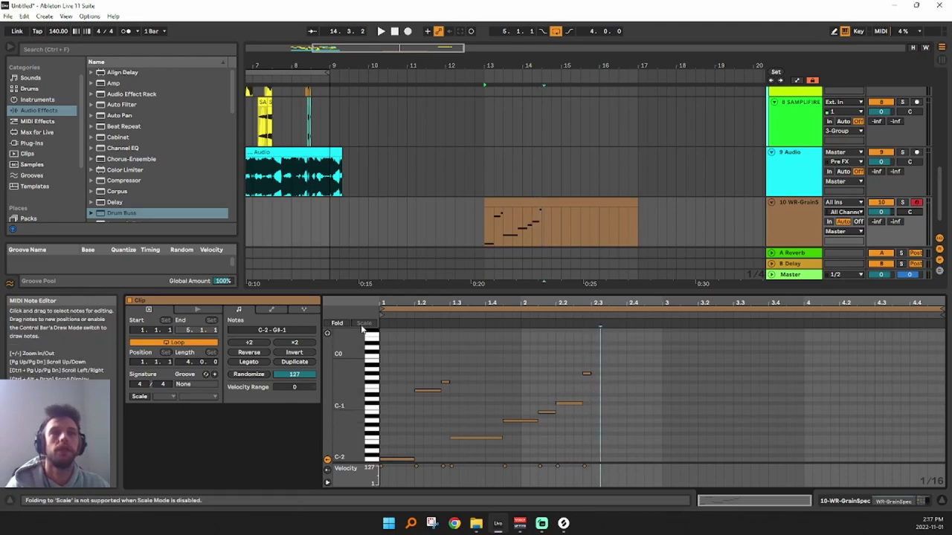
Add a C0 note from 2.3.1 to 2.4.1, and play the clip from bar 13
{"action": "double_click", "coordinate": [596, 426]}
{"action": "left_click_drag", "start_coordinate": [596, 425], "coordinate": [596, 435]}
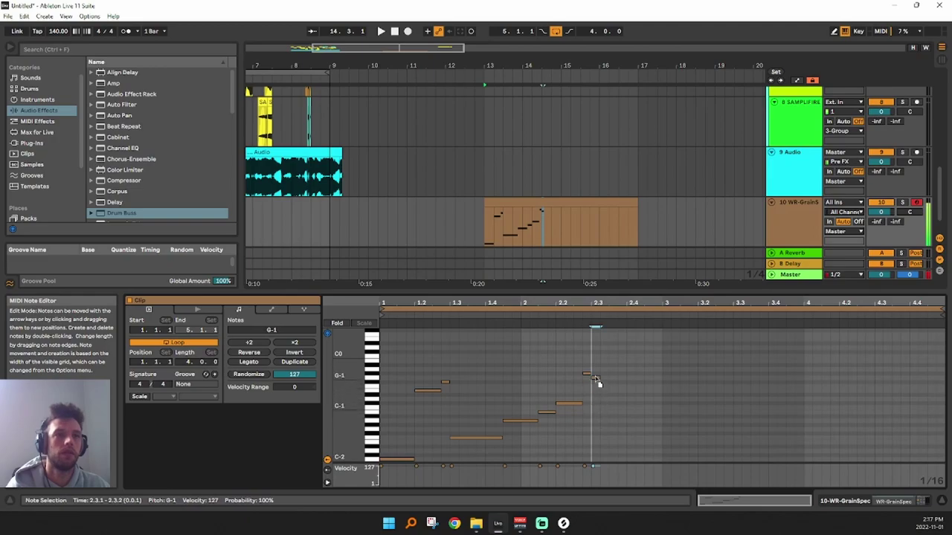
{"action": "left_click_drag", "start_coordinate": [599, 378], "coordinate": [626, 358]}
{"action": "key", "text": "space"}
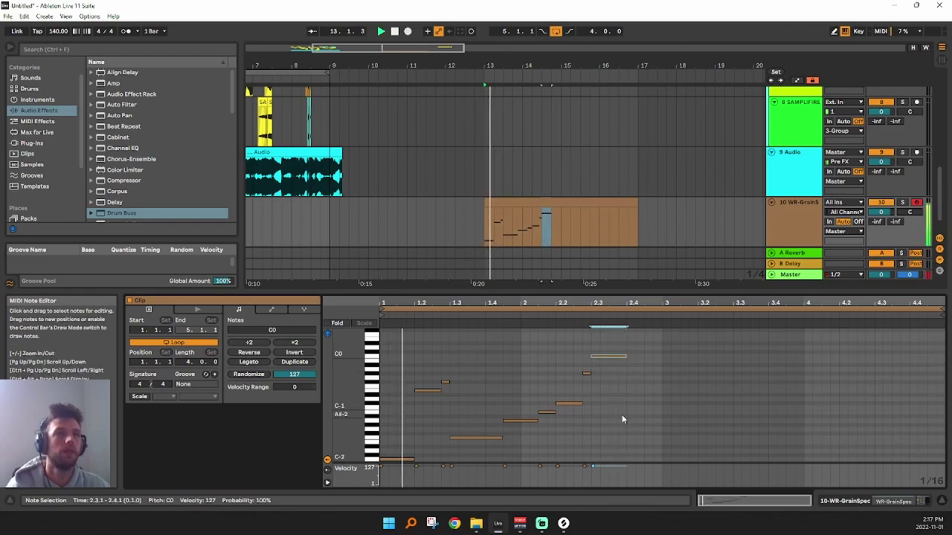
Raise the note starting at 2.2.1 to D0 and play the clip to hear the change
{"action": "left_click", "coordinate": [586, 375]}
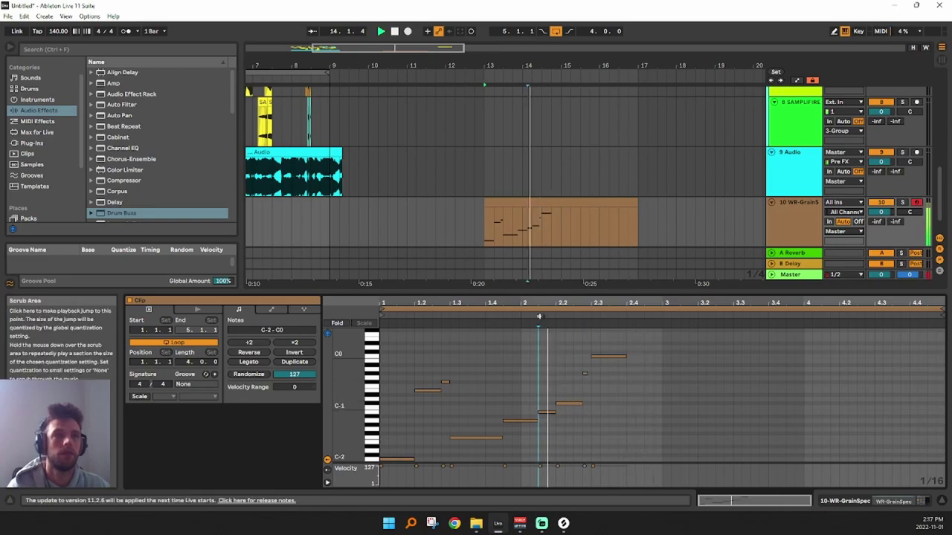
{"action": "left_click_drag", "start_coordinate": [563, 405], "coordinate": [564, 393]}
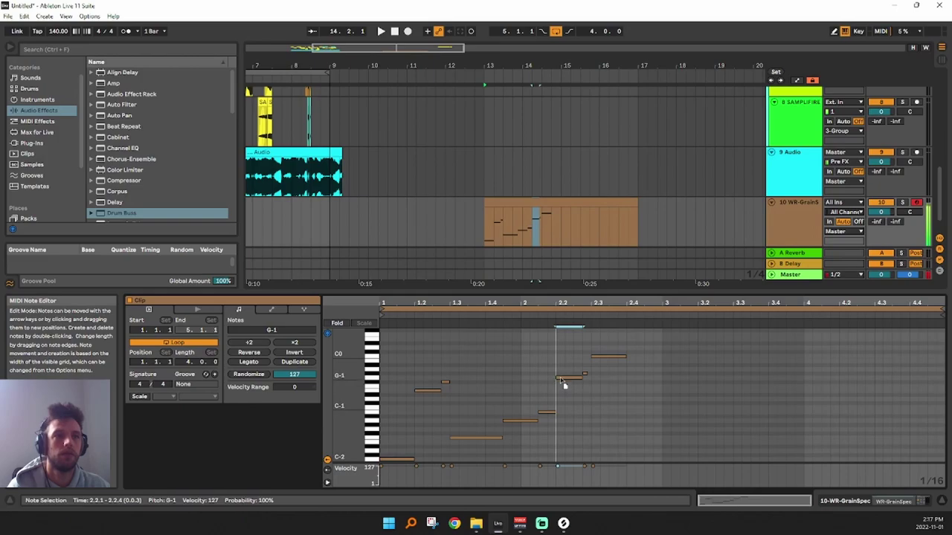
{"action": "left_click_drag", "start_coordinate": [563, 374], "coordinate": [570, 354]}
{"action": "key", "text": "space"}
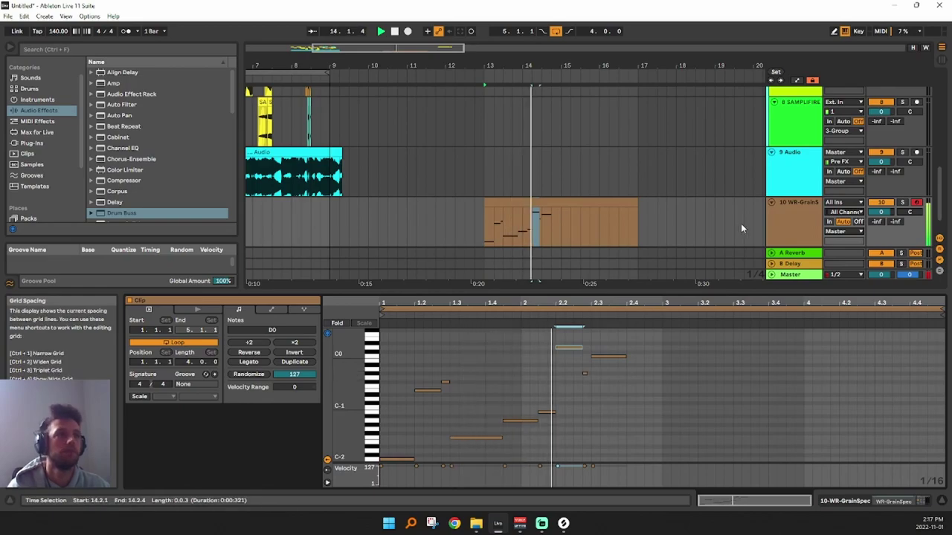
{"action": "key", "text": "space"}
Add a D-1 note from 2.3.3 to 3.1.1 and play it back with the track's devices shown
{"action": "left_click", "coordinate": [586, 373]}
{"action": "double_click", "coordinate": [613, 392]}
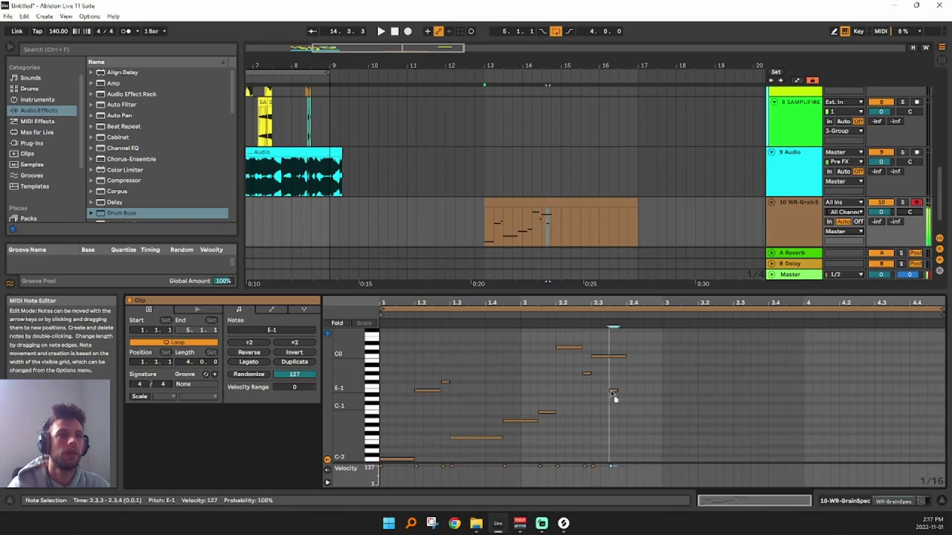
{"action": "left_click_drag", "start_coordinate": [614, 394], "coordinate": [662, 401]}
{"action": "scroll", "coordinate": [624, 392], "scroll_direction": "up", "scroll_amount": 2}
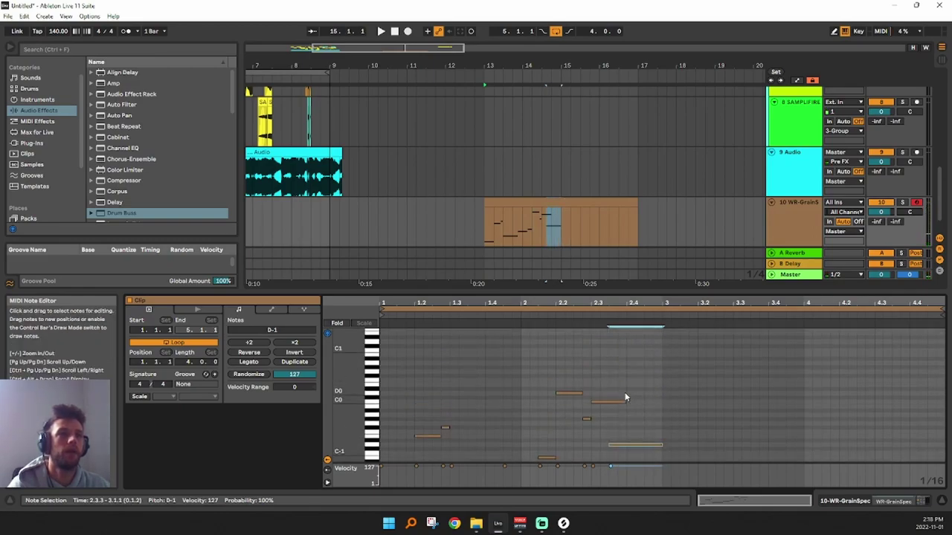
{"action": "left_click", "coordinate": [769, 221]}
{"action": "key", "text": "space"}
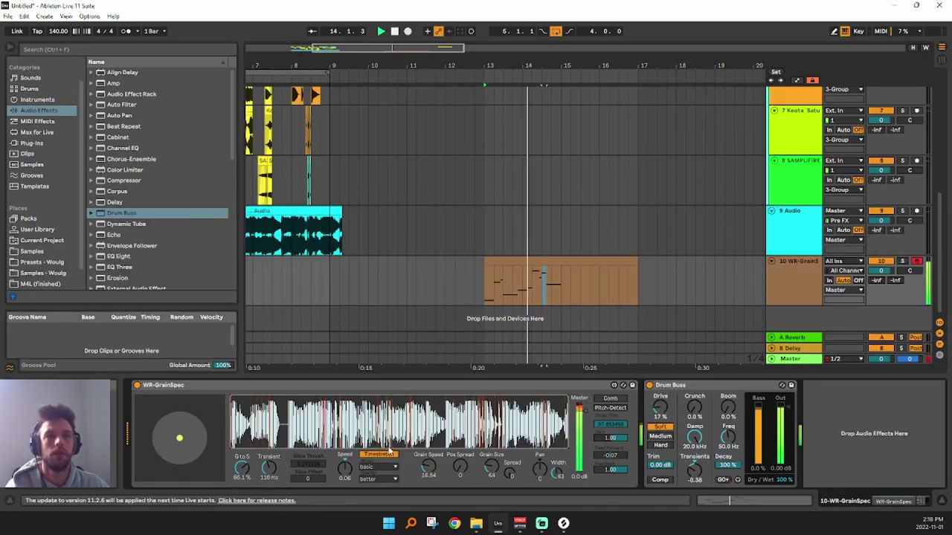
{"action": "key", "text": "space"}
Add a D#0 note from 3.1.1 to 3.3.1 in the clip and play it back
{"action": "double_click", "coordinate": [558, 260]}
{"action": "key", "text": "space"}
{"action": "double_click", "coordinate": [660, 380]}
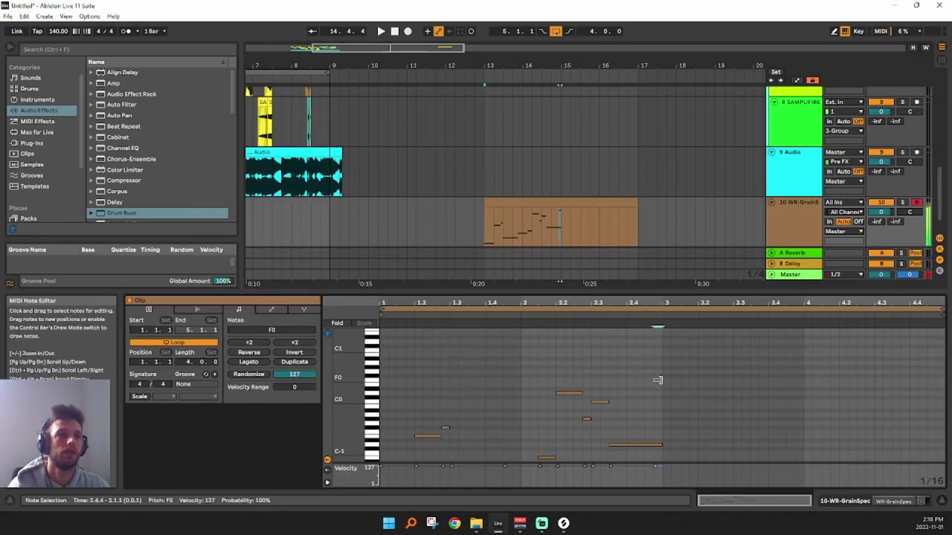
{"action": "mouse_move", "coordinate": [659, 380]}
{"action": "left_mouse_down"}
{"action": "mouse_move", "coordinate": [673, 389]}
{"action": "mouse_move", "coordinate": [674, 380]}
{"action": "left_mouse_up"}
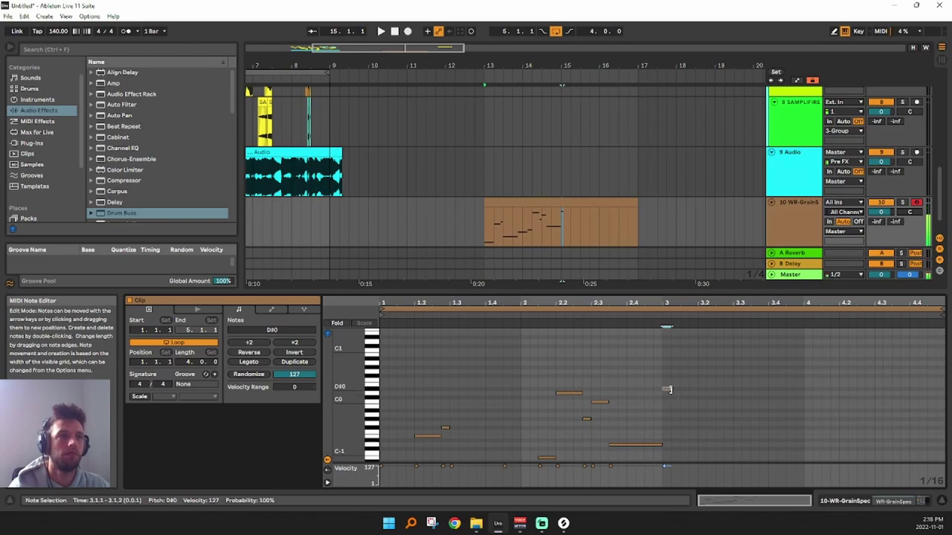
{"action": "left_click_drag", "start_coordinate": [690, 389], "coordinate": [725, 387]}
{"action": "key", "text": "space"}
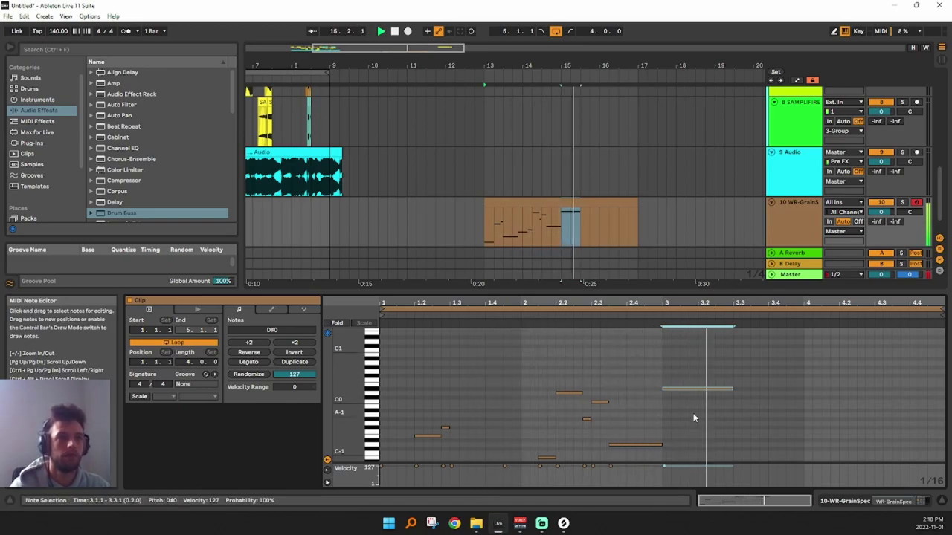
Continue the melody with B0 from 3.3.1 to 3.4.3, A0 from 3.4.3 to 4.1.3 and D1 from 4.1.3 to 4.2.3
{"action": "double_click", "coordinate": [737, 373]}
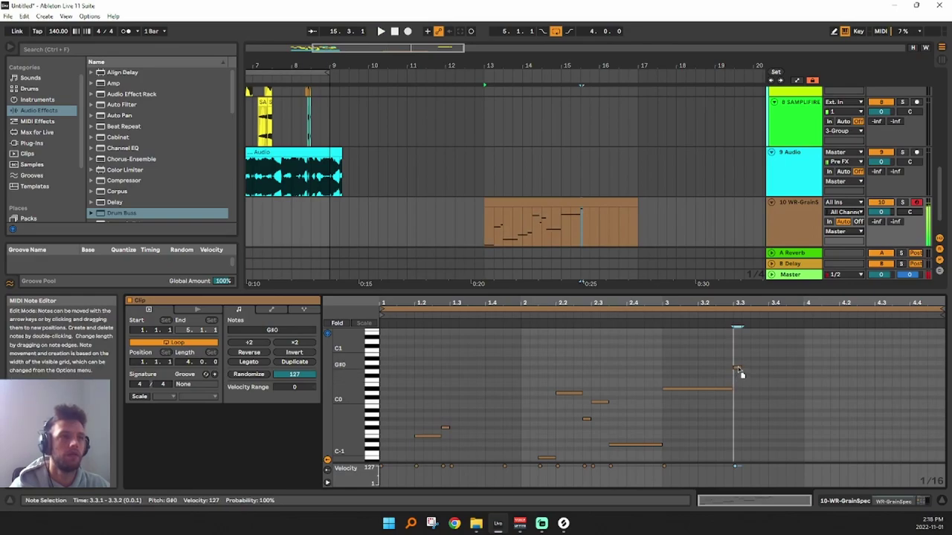
{"action": "left_click_drag", "start_coordinate": [739, 372], "coordinate": [738, 368]}
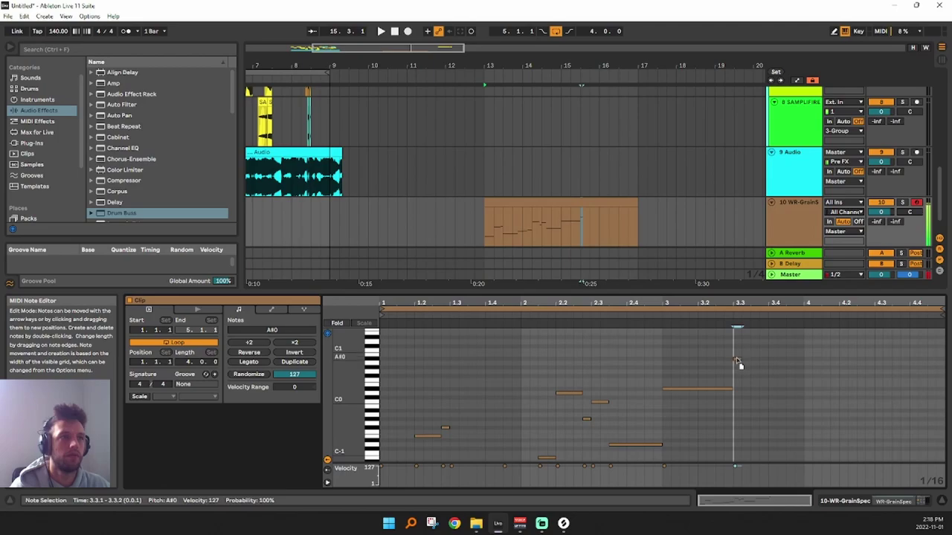
{"action": "mouse_move", "coordinate": [736, 358]}
{"action": "left_mouse_down"}
{"action": "mouse_move", "coordinate": [825, 368]}
{"action": "mouse_move", "coordinate": [826, 342]}
{"action": "mouse_move", "coordinate": [873, 342]}
{"action": "mouse_move", "coordinate": [851, 343]}
{"action": "left_mouse_up"}
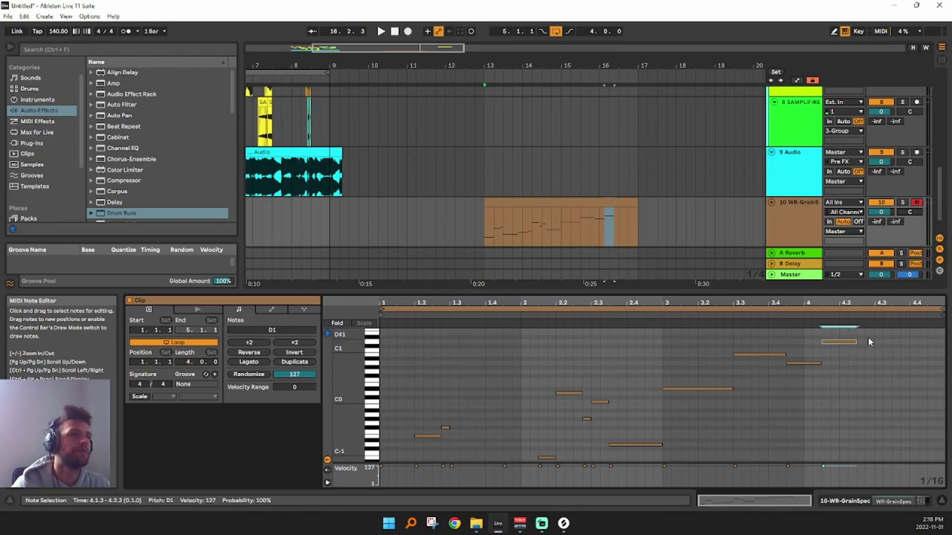
Draw two short sixteenth notes, F#1 at 4.2.3 and F1 at 4.2.4, testing pitches
{"action": "key", "text": "b"}
{"action": "scroll", "coordinate": [869, 340], "scroll_direction": "up", "scroll_amount": 3}
{"action": "left_click", "coordinate": [859, 382]}
{"action": "left_click", "coordinate": [862, 382]}
{"action": "left_click", "coordinate": [861, 379]}
{"action": "left_click", "coordinate": [861, 377]}
{"action": "left_click", "coordinate": [861, 371]}
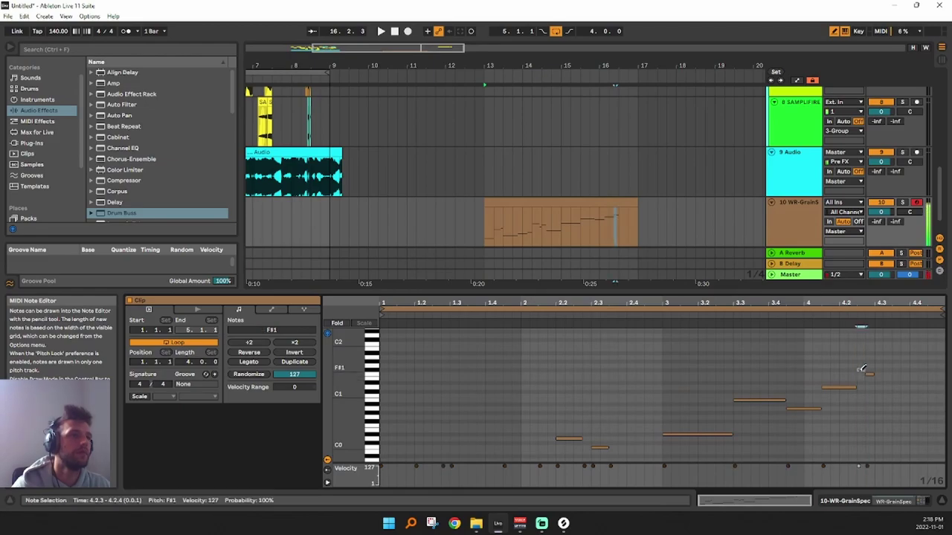
{"action": "left_click_drag", "start_coordinate": [862, 368], "coordinate": [861, 364]}
{"action": "left_click", "coordinate": [860, 365]}
{"action": "left_click", "coordinate": [860, 373]}
{"action": "left_click", "coordinate": [860, 370]}
{"action": "left_click", "coordinate": [861, 370]}
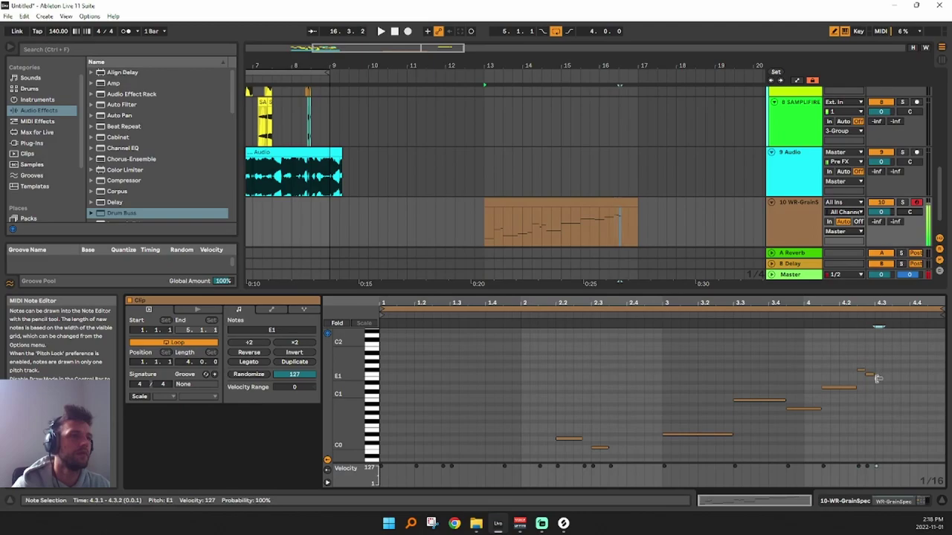
Finish the phrase with an E1 note from 4.3.1 to 4.4.1 and a C1 note from 4.4.1 to the clip's end
{"action": "left_click_drag", "start_coordinate": [879, 380], "coordinate": [917, 371]}
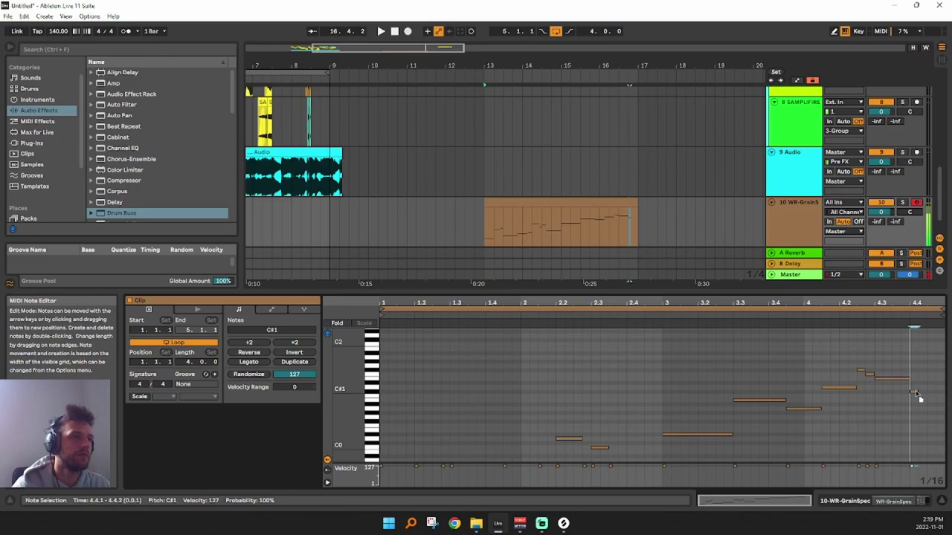
{"action": "left_click_drag", "start_coordinate": [921, 400], "coordinate": [941, 397]}
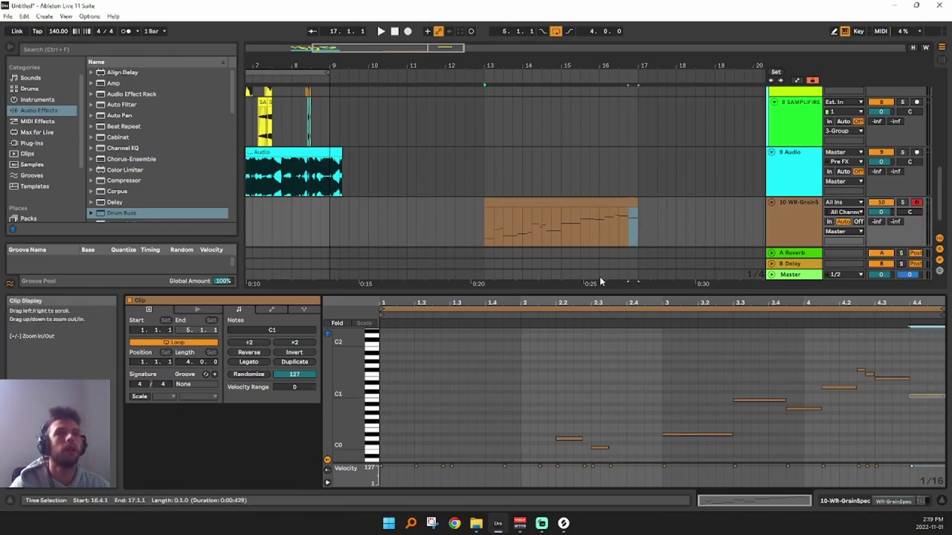
Set the arrangement loop to the whole four-bar clip and play it with the track's devices shown
{"action": "left_click", "coordinate": [534, 201]}
{"action": "scroll", "coordinate": [577, 214], "scroll_direction": "down", "scroll_amount": 1}
{"action": "key", "text": "ctrl+l"}
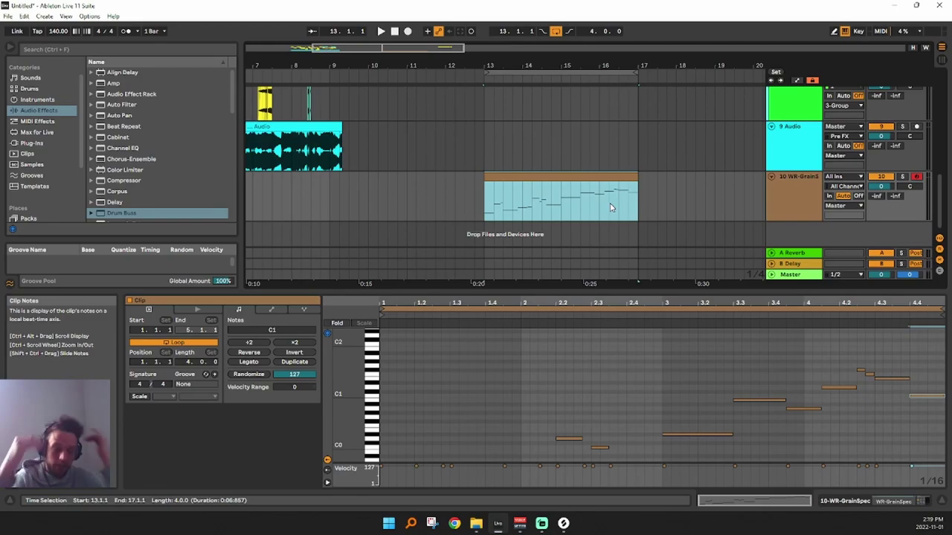
{"action": "left_click", "coordinate": [810, 194]}
{"action": "key", "text": "space"}
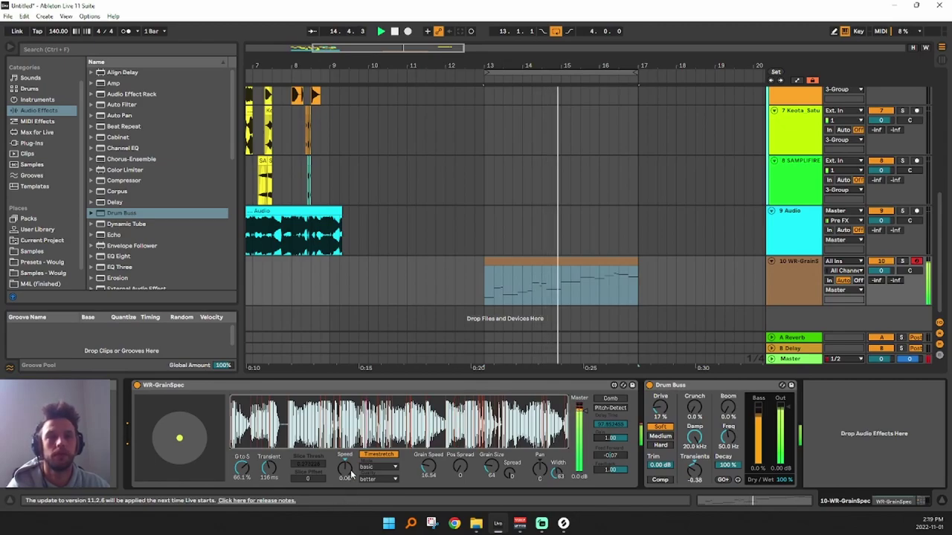
Set the WR-GrainSpec Speed to 0.30 and make its track taller in the arrangement
{"action": "mouse_move", "coordinate": [347, 470]}
{"action": "left_mouse_down"}
{"action": "mouse_move", "coordinate": [345, 411]}
{"action": "mouse_move", "coordinate": [344, 456]}
{"action": "left_mouse_up"}
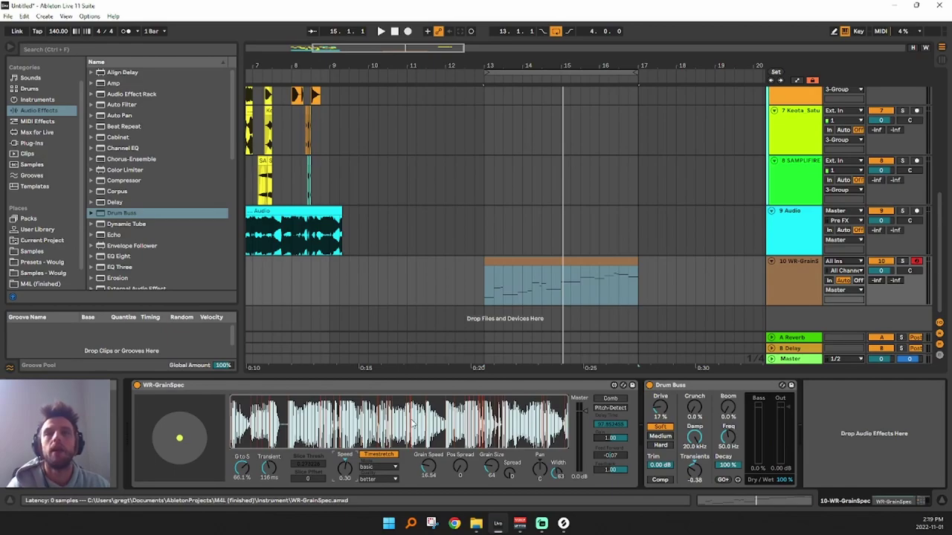
{"action": "left_click_drag", "start_coordinate": [794, 305], "coordinate": [794, 327]}
{"action": "scroll", "coordinate": [669, 312], "scroll_direction": "down", "scroll_amount": 1}
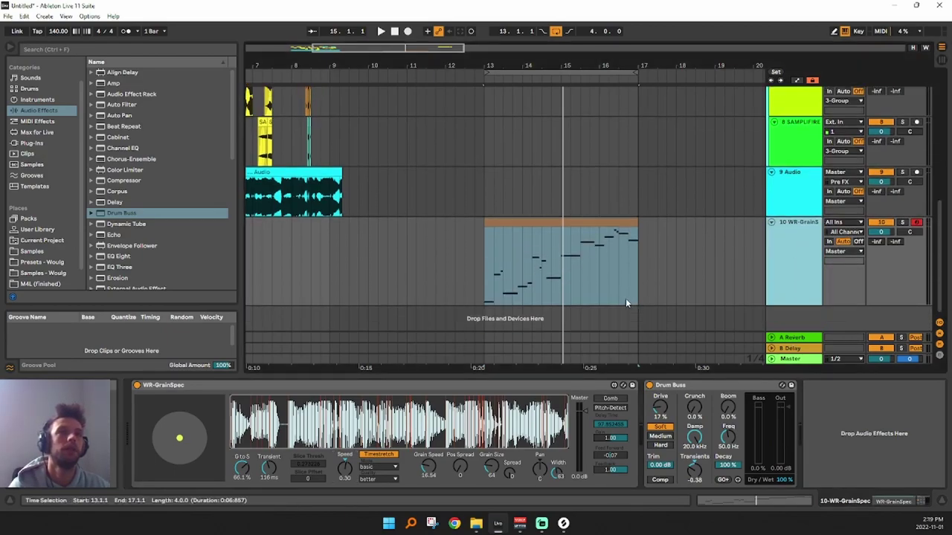
Set WR-GrainSpec's G to S to 100 % and its timestretch mode to general, and play the result
{"action": "left_click_drag", "start_coordinate": [242, 469], "coordinate": [242, 435]}
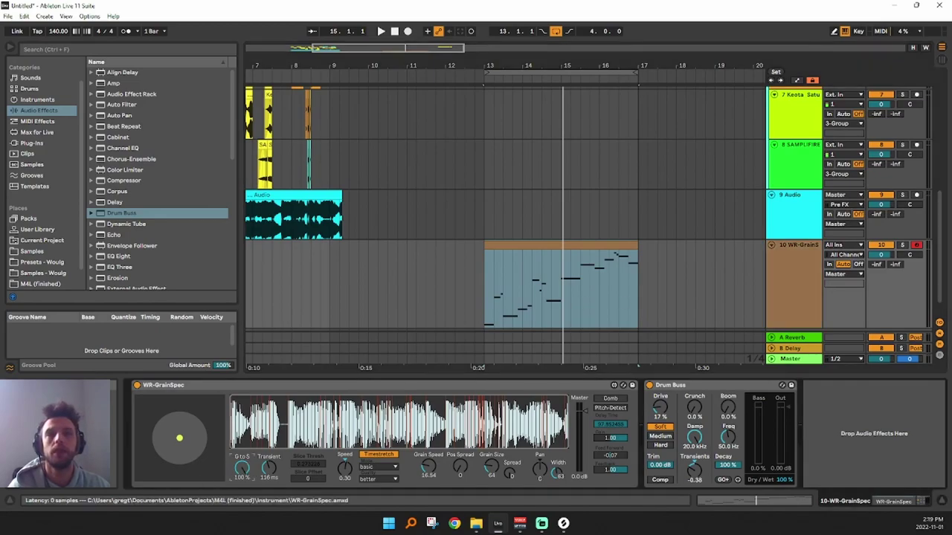
{"action": "left_click", "coordinate": [376, 467]}
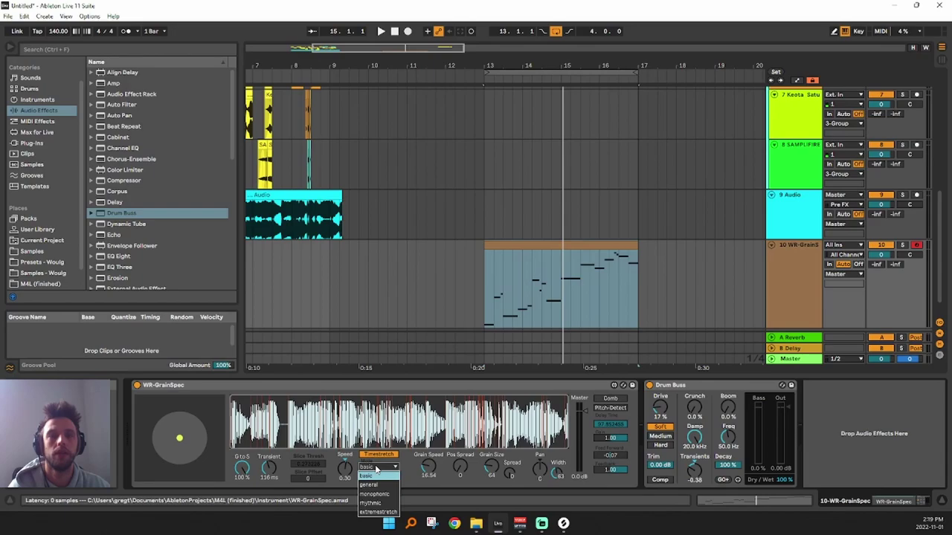
{"action": "left_click", "coordinate": [375, 485]}
{"action": "key", "text": "space"}
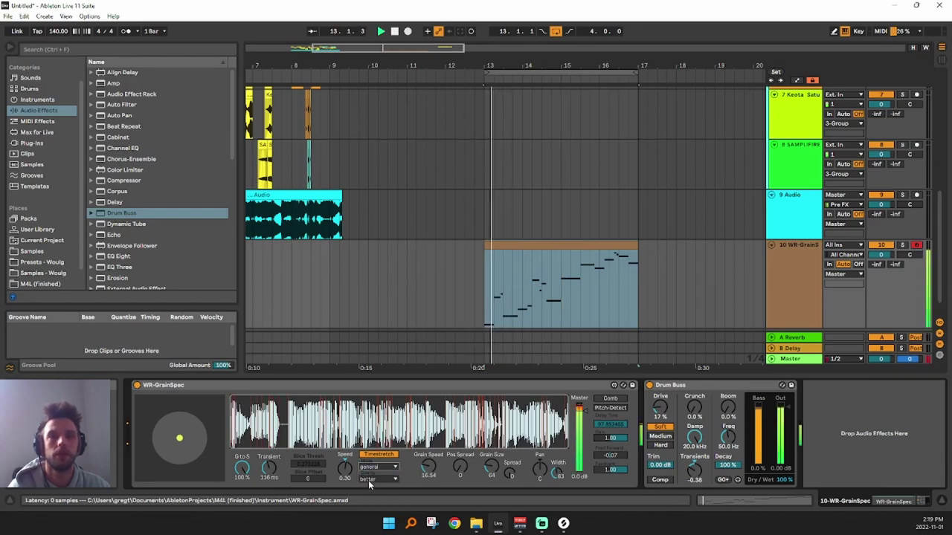
{"action": "key", "text": "space"}
Set the WR-GrainSpec Transient to 125 ms and the Drum Buss Transients to 0.35, and play the loop
{"action": "left_click_drag", "start_coordinate": [270, 469], "coordinate": [270, 461]}
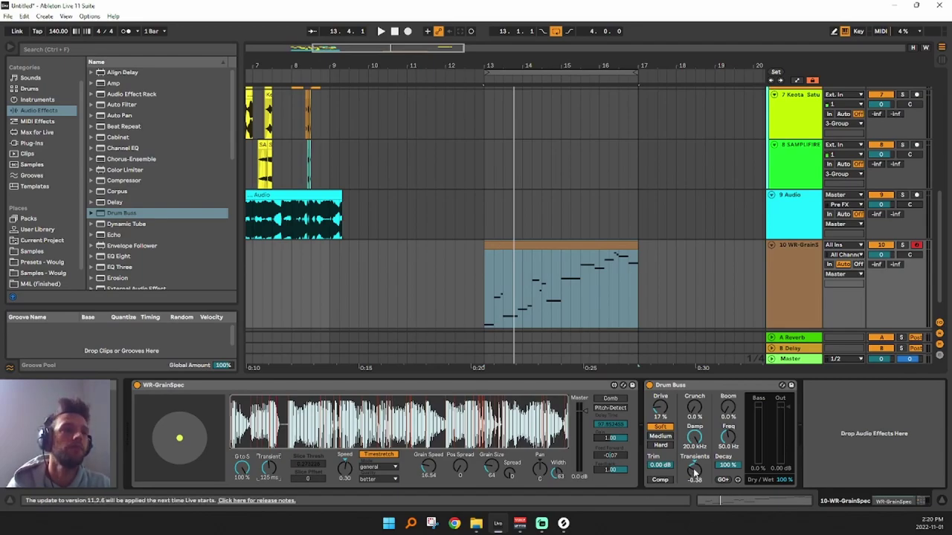
{"action": "left_click_drag", "start_coordinate": [692, 449], "coordinate": [690, 444]}
{"action": "key", "text": "space"}
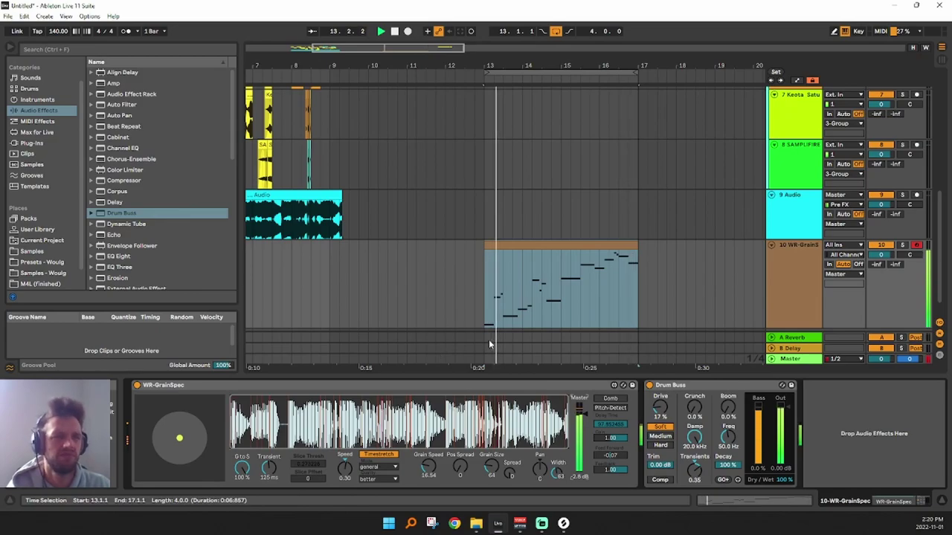
{"action": "key", "text": "space"}
Open the clip in an enlarged note editor and lower the A0 note at 3.4.3 to A#-2, keeping its start, during playback
{"action": "left_click", "coordinate": [572, 244]}
{"action": "double_click", "coordinate": [572, 244]}
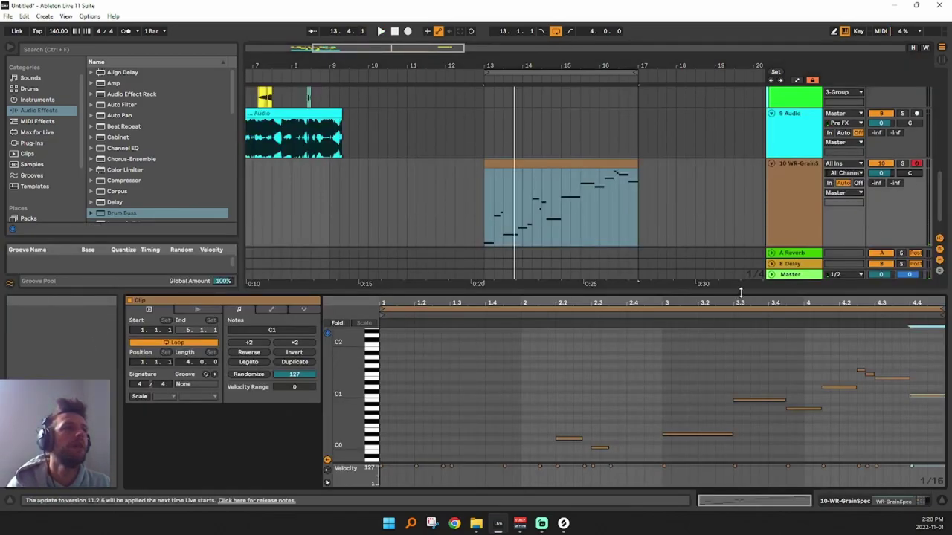
{"action": "left_click_drag", "start_coordinate": [741, 296], "coordinate": [739, 115]}
{"action": "left_click", "coordinate": [800, 321]}
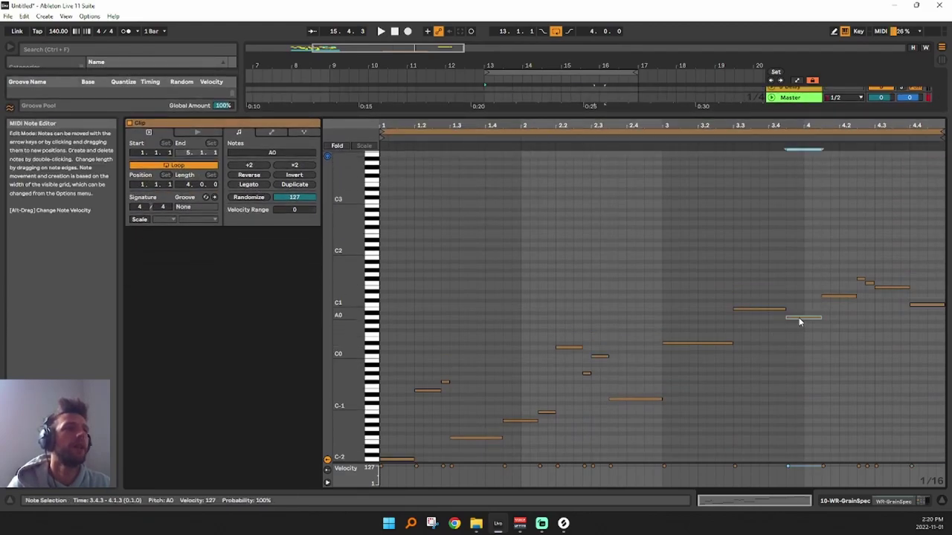
{"action": "left_click_drag", "start_coordinate": [799, 321], "coordinate": [801, 414]}
{"action": "key", "text": "space"}
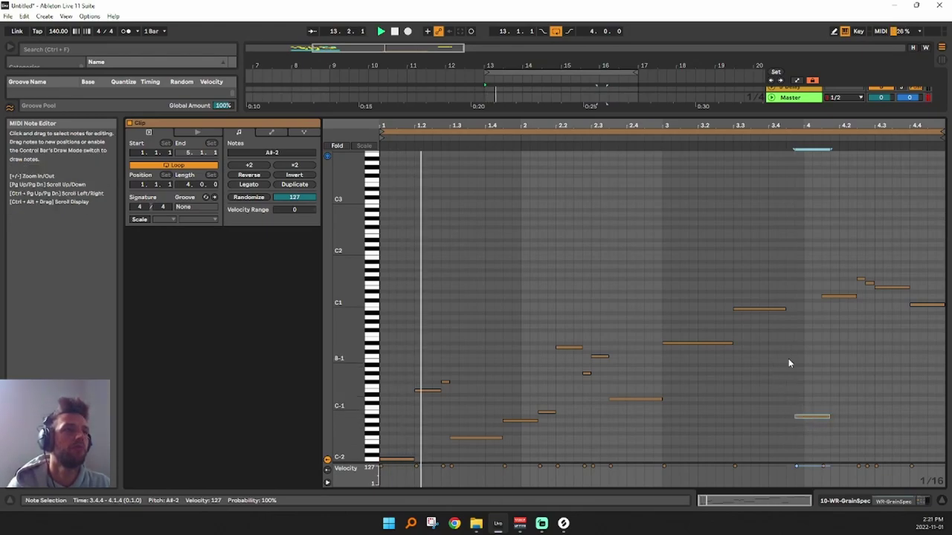
{"action": "key", "text": "Left"}
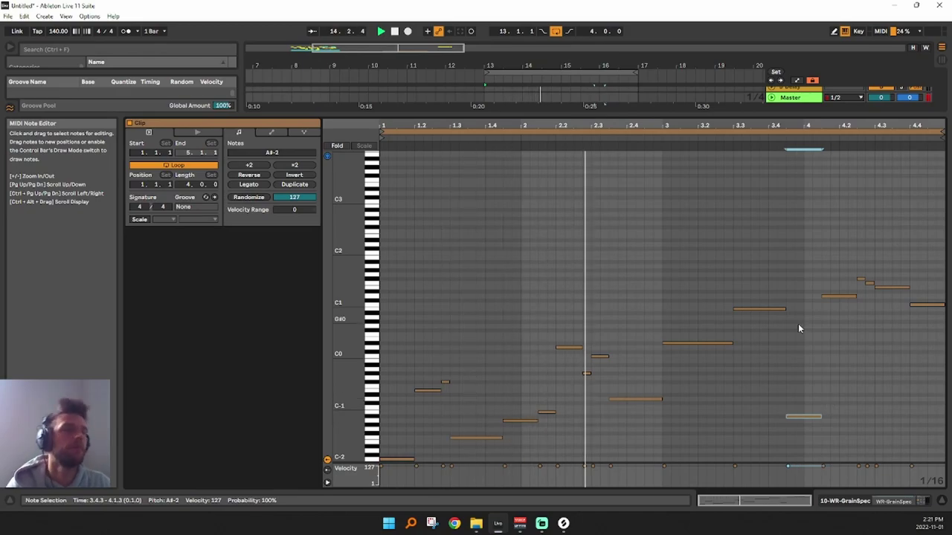
Shrink the note editor back down and show the device chain of the WR-GrainSpec track
{"action": "left_click_drag", "start_coordinate": [786, 106], "coordinate": [788, 300]}
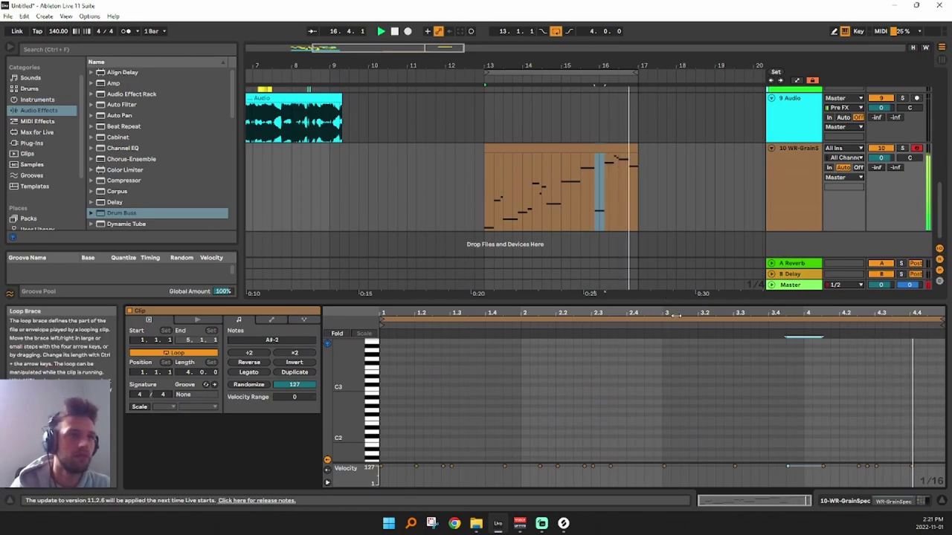
{"action": "left_click_drag", "start_coordinate": [666, 300], "coordinate": [670, 375]}
{"action": "left_click", "coordinate": [797, 253]}
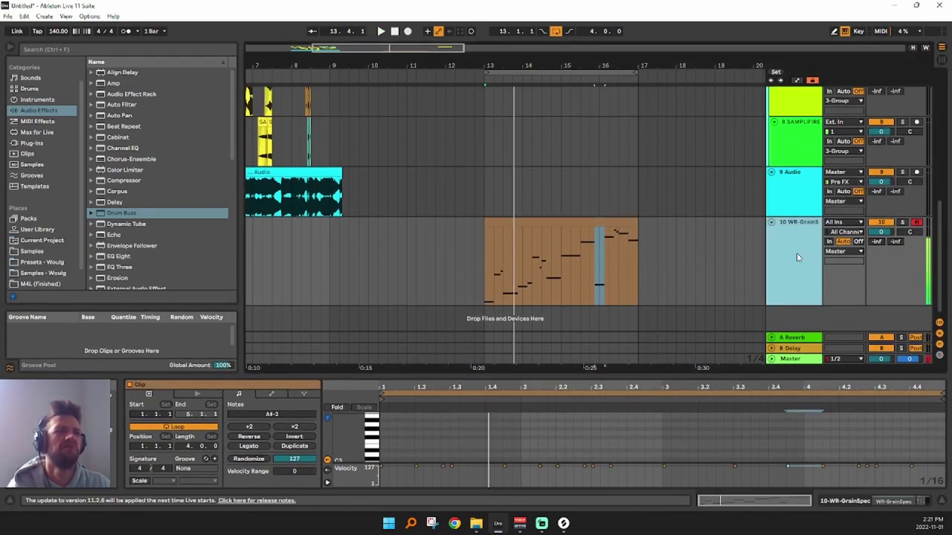
{"action": "left_click", "coordinate": [797, 254]}
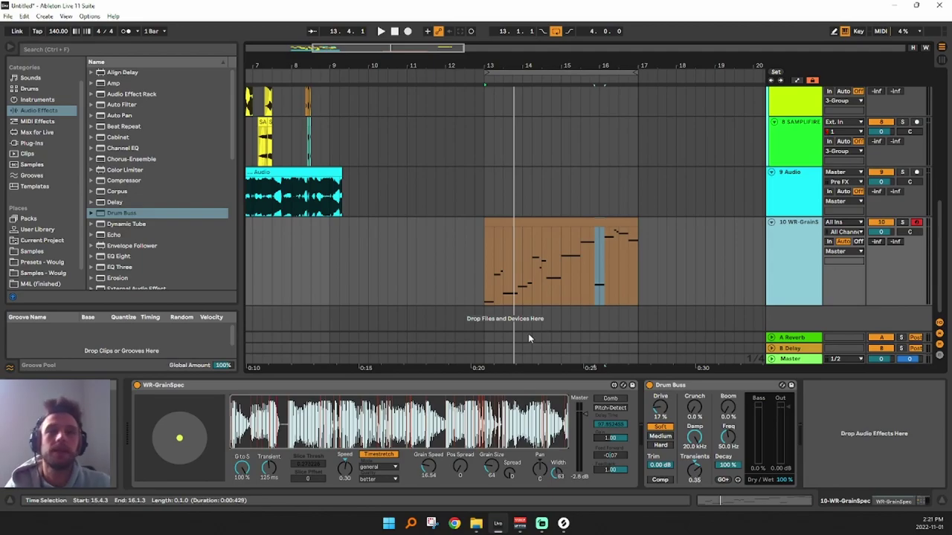
Show the automation lane for the WR-GrainSpec Speed parameter and group the device into an Instrument Rack
{"action": "left_click", "coordinate": [349, 472]}
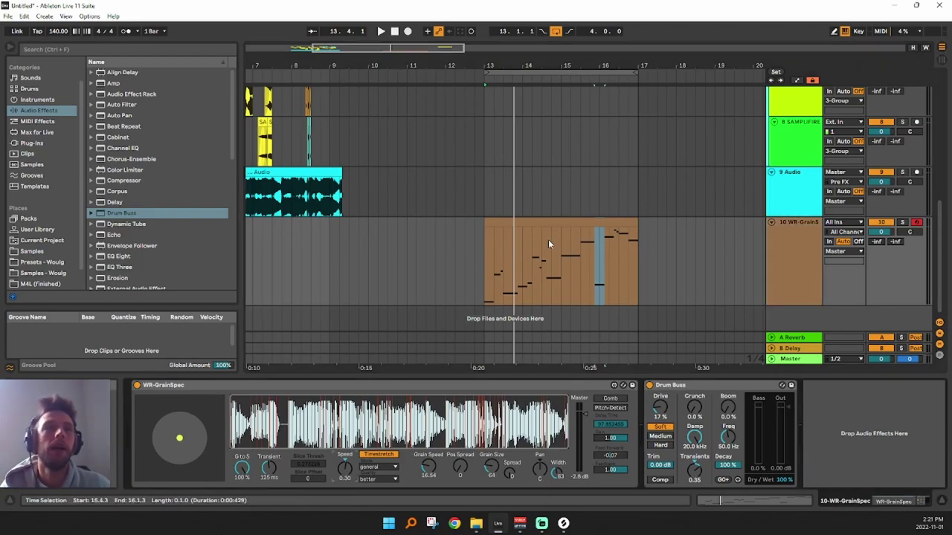
{"action": "key", "text": "a"}
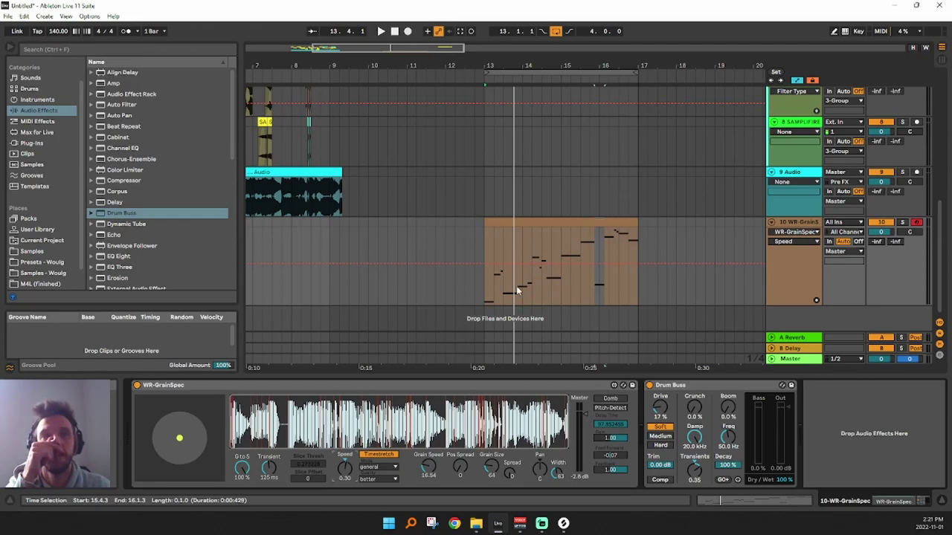
{"action": "left_click", "coordinate": [380, 385]}
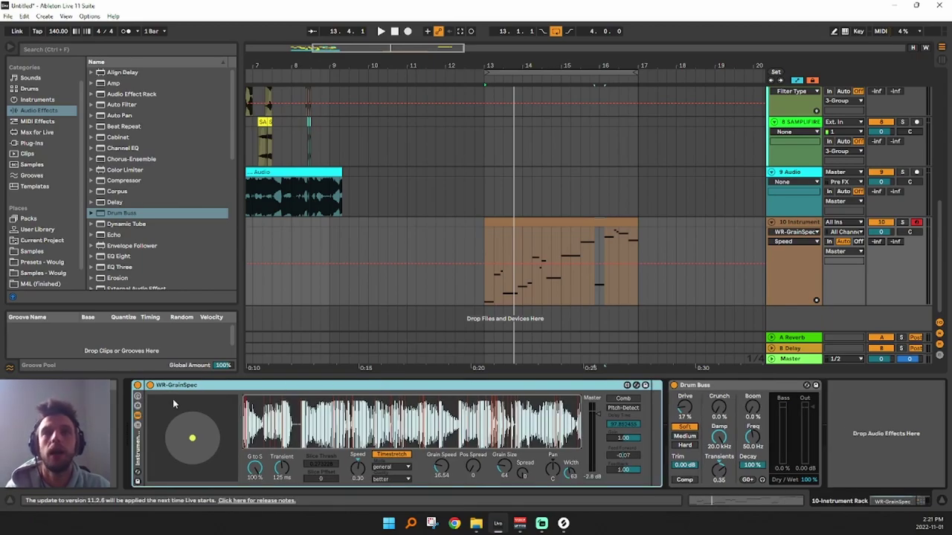
Show the Instrument Rack's macro controls and map the WR-GrainSpec Speed parameter to Macro 1
{"action": "key", "text": "ctrl+g"}
{"action": "right_click", "coordinate": [470, 465]}
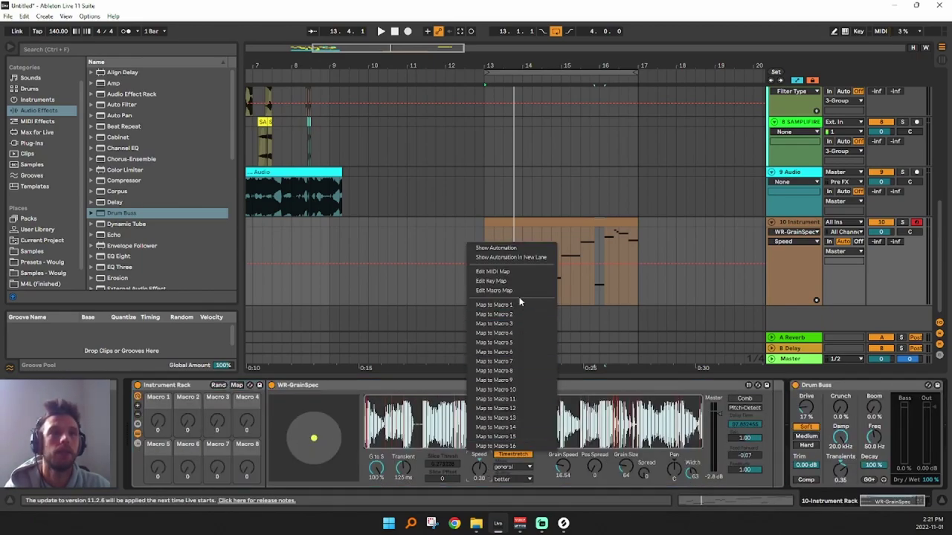
{"action": "left_click", "coordinate": [516, 305]}
Limit the Speed macro's mapping range to a minimum of -1.00 and a maximum of 1.00, and leave mapping mode
{"action": "left_click", "coordinate": [237, 385]}
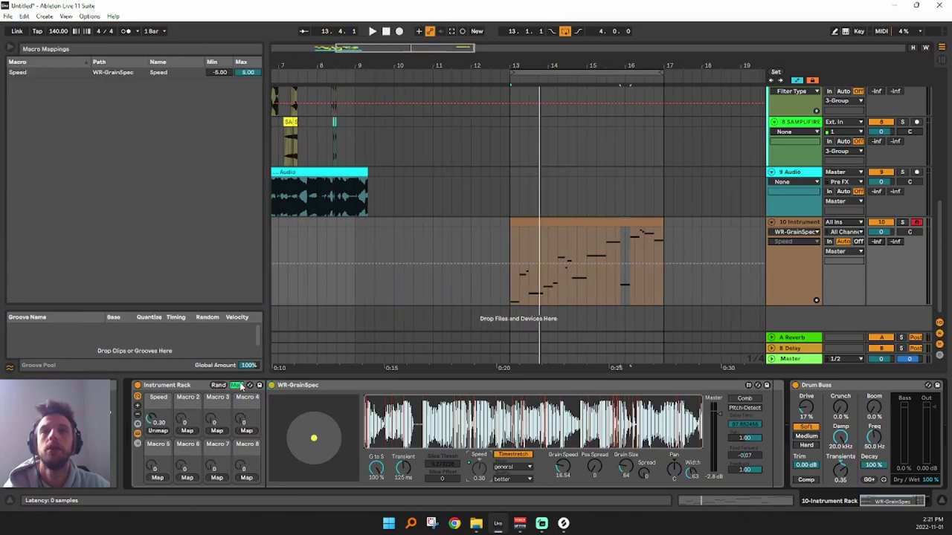
{"action": "left_click", "coordinate": [223, 73]}
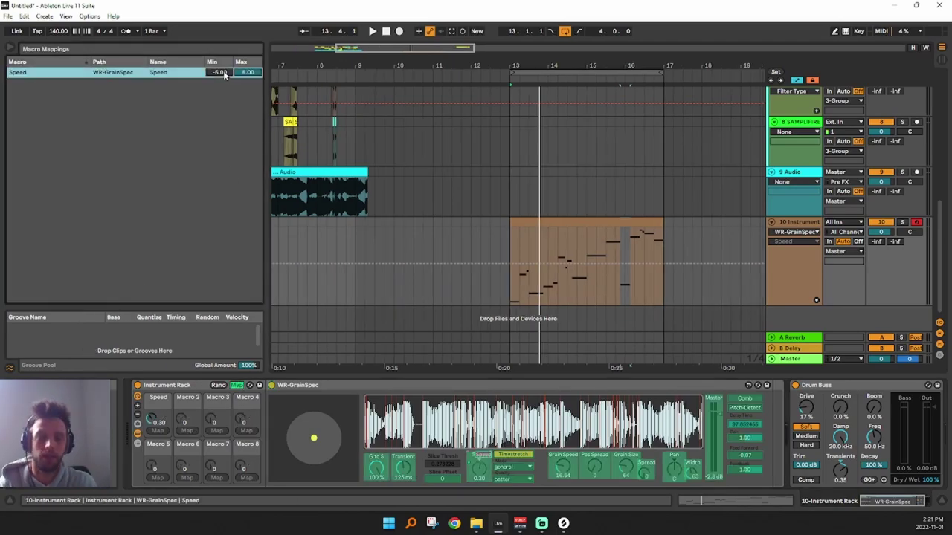
{"action": "type", "text": "-1"}
{"action": "key", "text": "Return"}
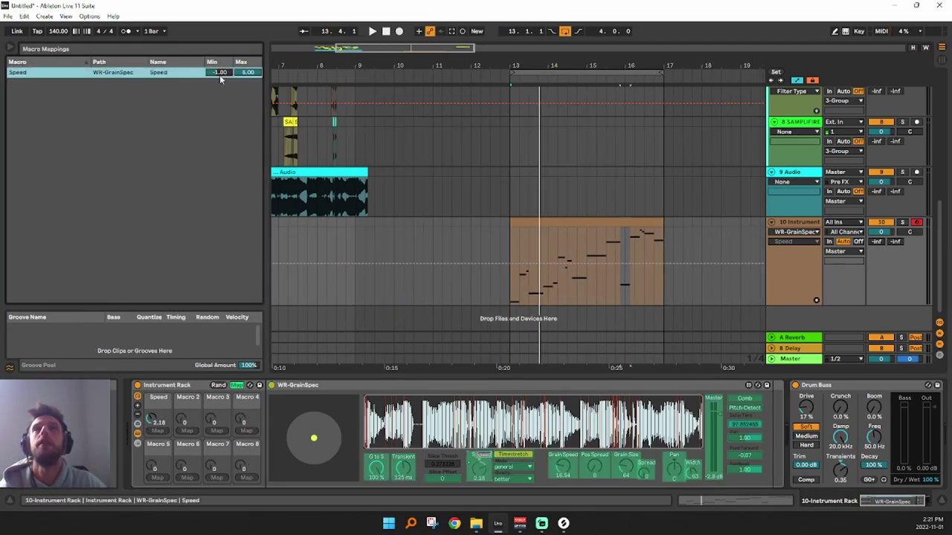
{"action": "scroll", "coordinate": [250, 73], "scroll_direction": "down", "scroll_amount": 4}
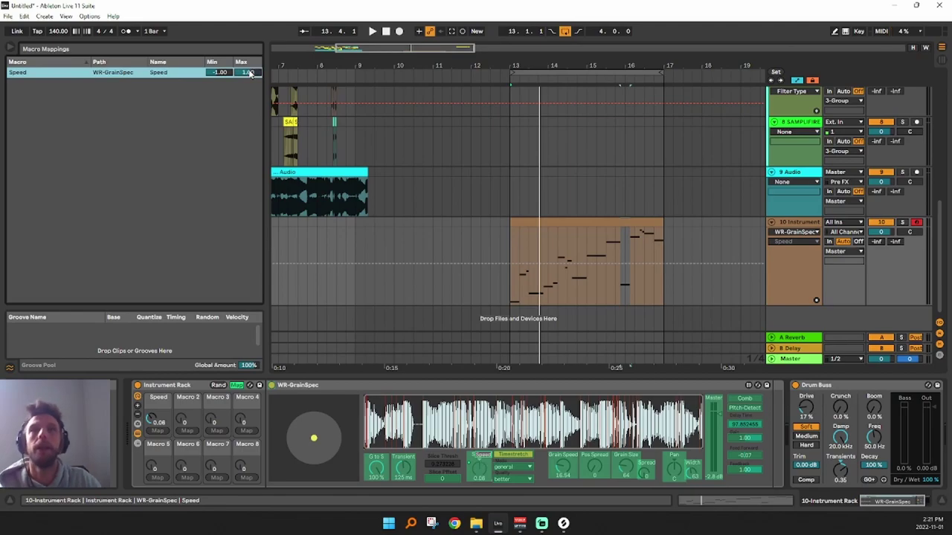
{"action": "left_click", "coordinate": [288, 387]}
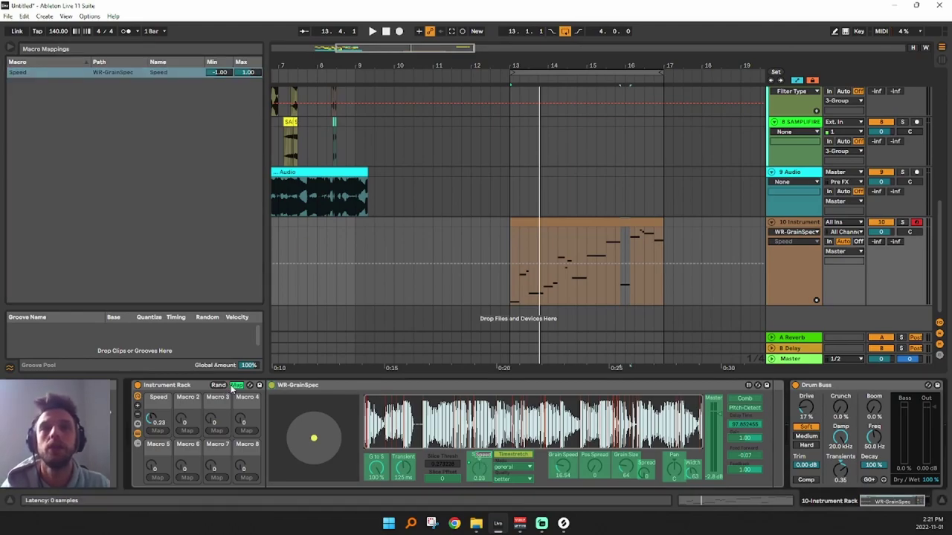
{"action": "left_click", "coordinate": [236, 386]}
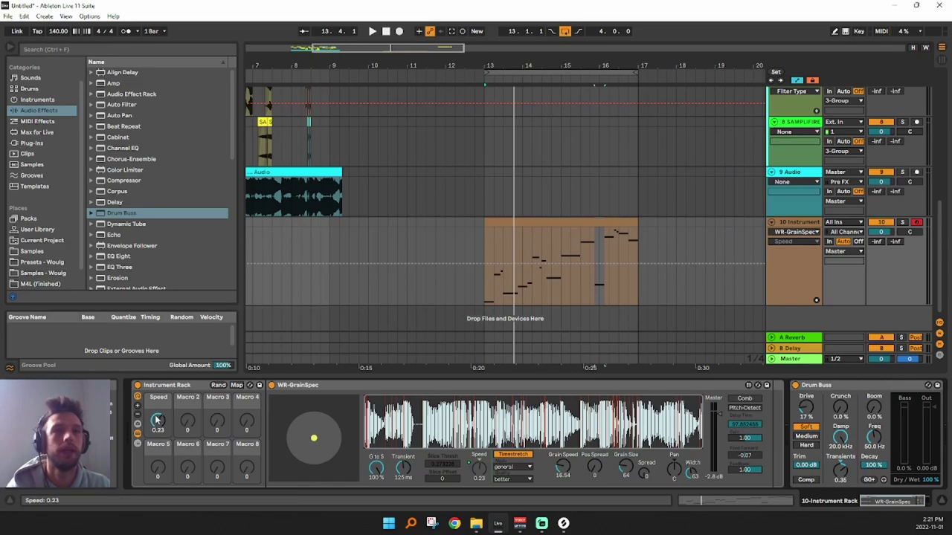
During playback, automate the Speed macro to fall from 0.23 at 13.3 through -0.13 at 13.4 to -0.78 just before bar 14
{"action": "key", "text": "space"}
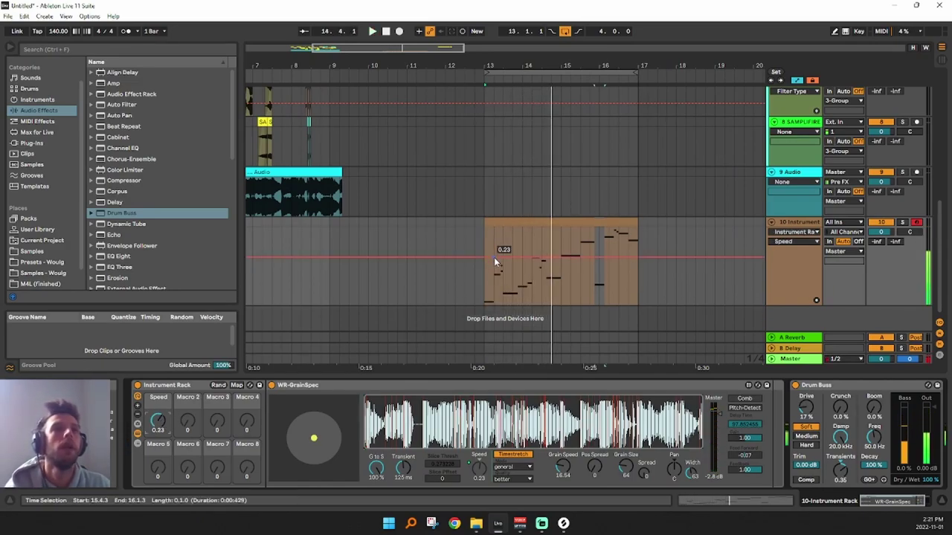
{"action": "left_click_drag", "start_coordinate": [512, 66], "coordinate": [527, 273]}
{"action": "key", "text": "space"}
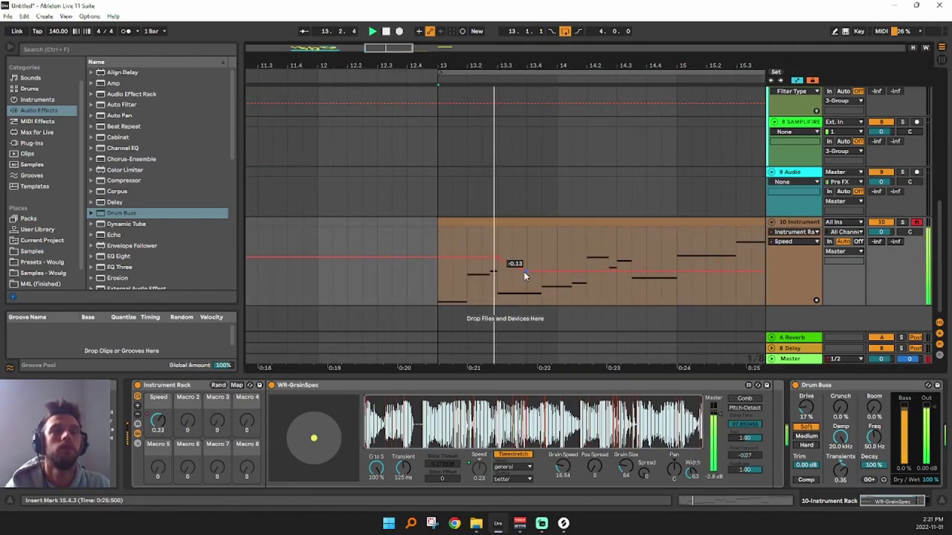
{"action": "left_click_drag", "start_coordinate": [527, 273], "coordinate": [605, 296]}
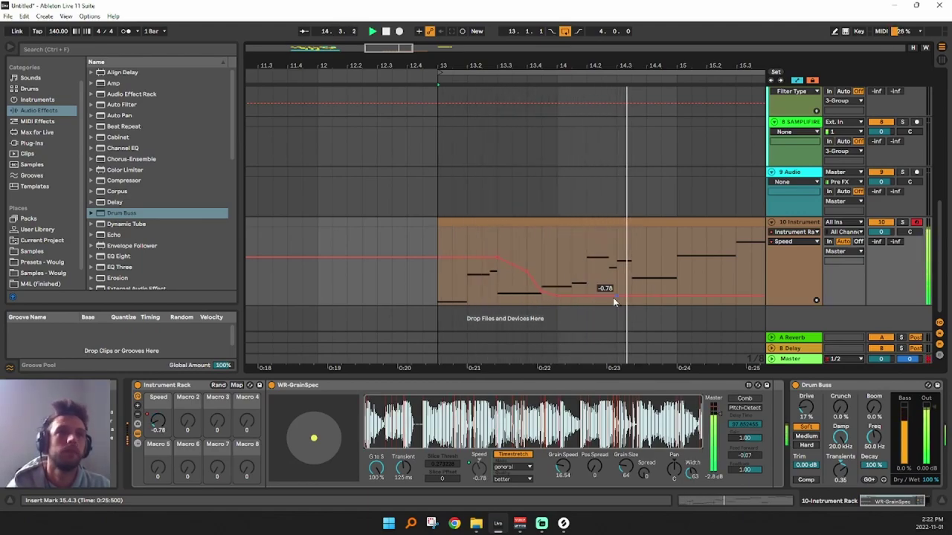
Raise the Speed automation to about 0.10 at 14.3, with a sharp peak after 14.4 that drops to 0.13 at bar 15
{"action": "left_click_drag", "start_coordinate": [616, 296], "coordinate": [616, 262]}
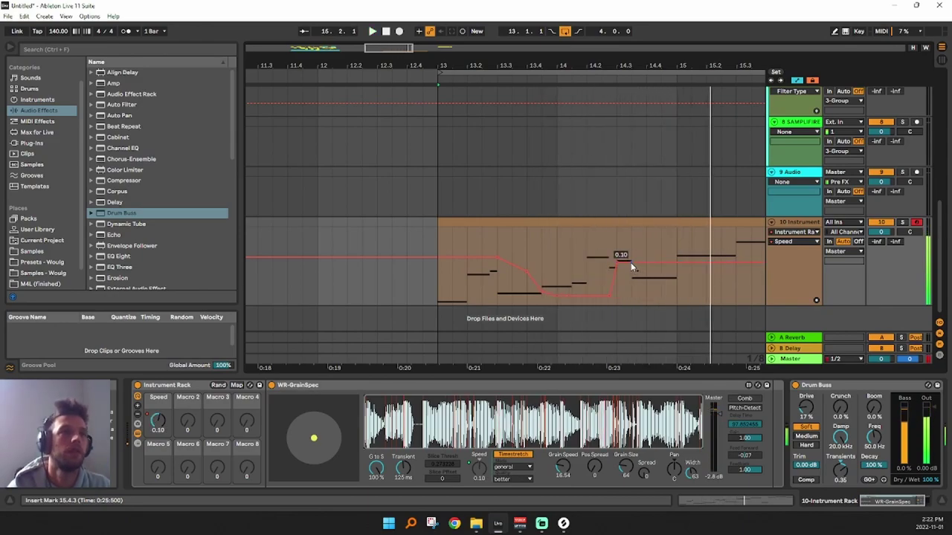
{"action": "mouse_move", "coordinate": [663, 261]}
{"action": "left_mouse_down"}
{"action": "mouse_move", "coordinate": [661, 229]}
{"action": "mouse_move", "coordinate": [676, 261]}
{"action": "left_mouse_up"}
{"action": "left_click", "coordinate": [600, 242]}
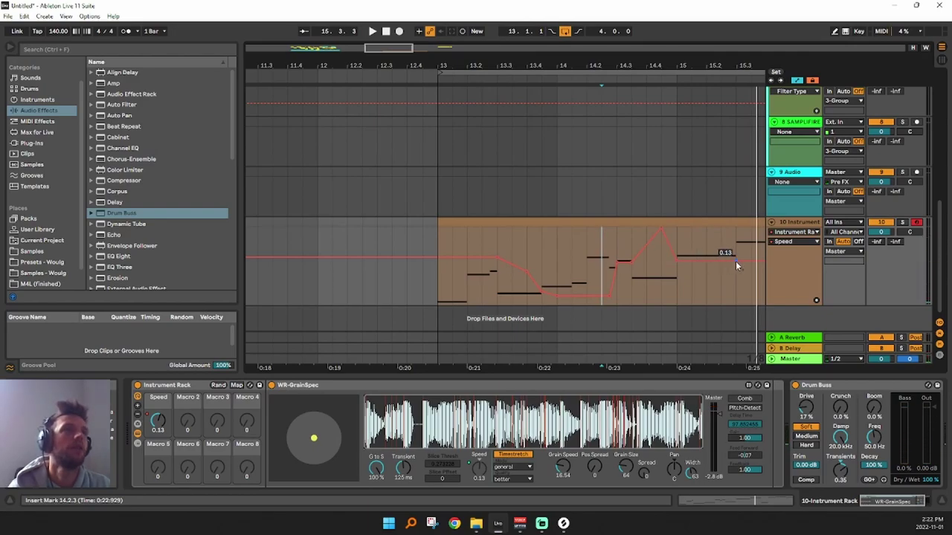
Shape a steep Speed automation dip at 15.4 that recovers to -0.20 before bar 16, checking it in playback
{"action": "left_click_drag", "start_coordinate": [751, 61], "coordinate": [569, 63]}
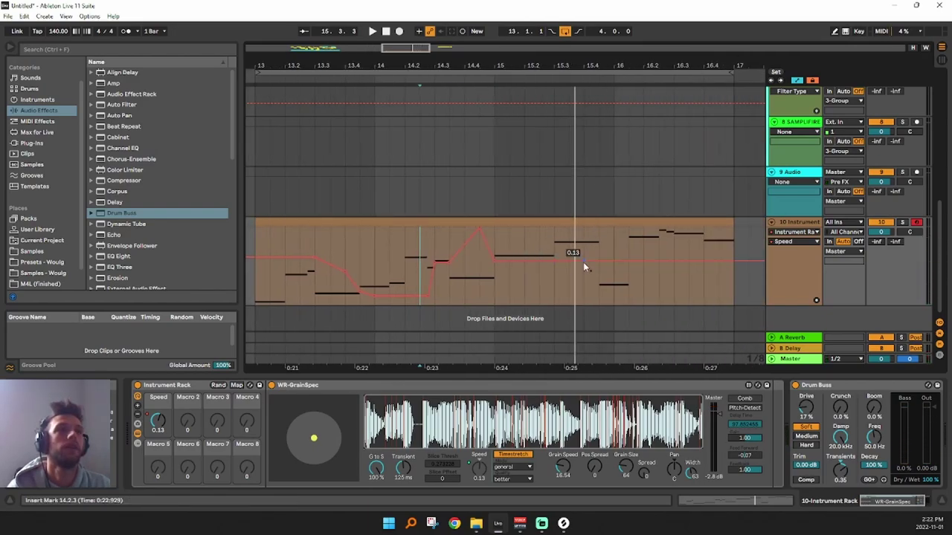
{"action": "left_click_drag", "start_coordinate": [584, 261], "coordinate": [584, 268]}
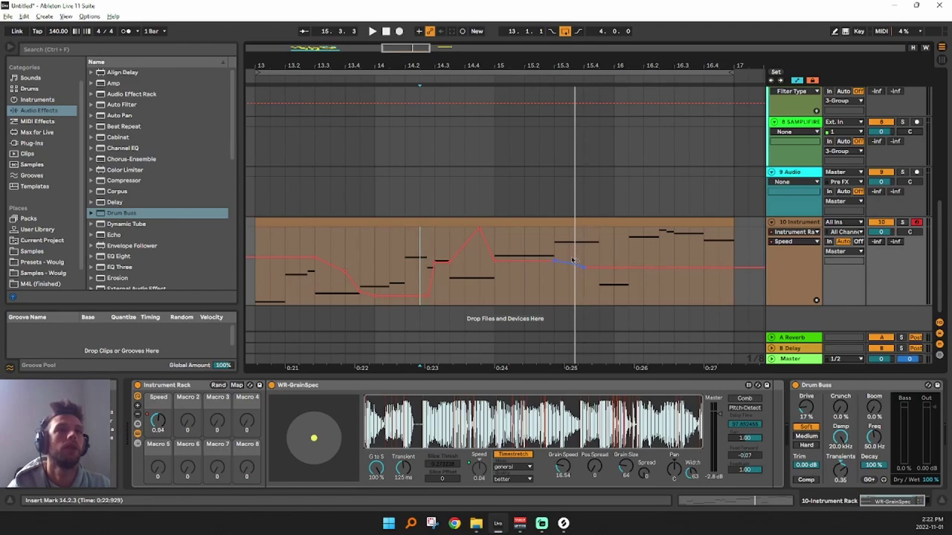
{"action": "key", "text": "space"}
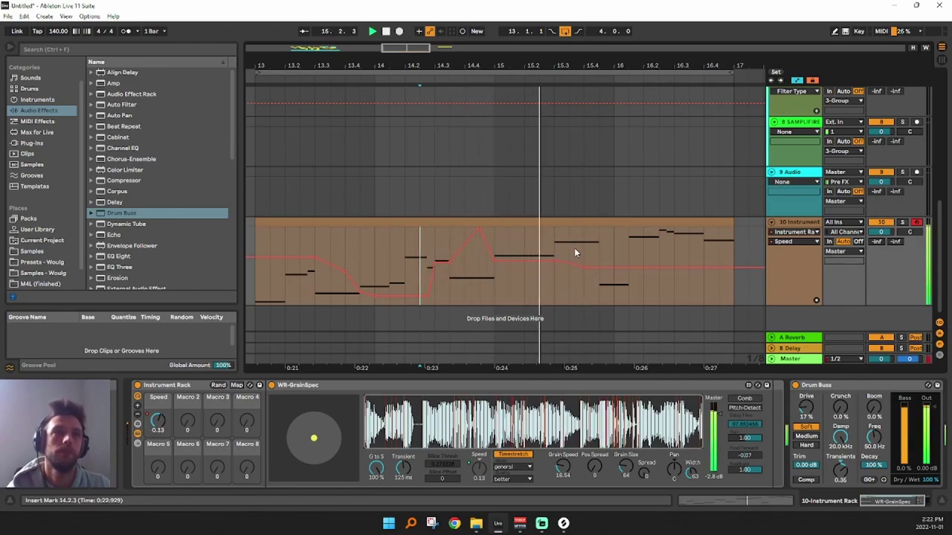
{"action": "key", "text": "space"}
{"action": "left_click_drag", "start_coordinate": [570, 262], "coordinate": [601, 277]}
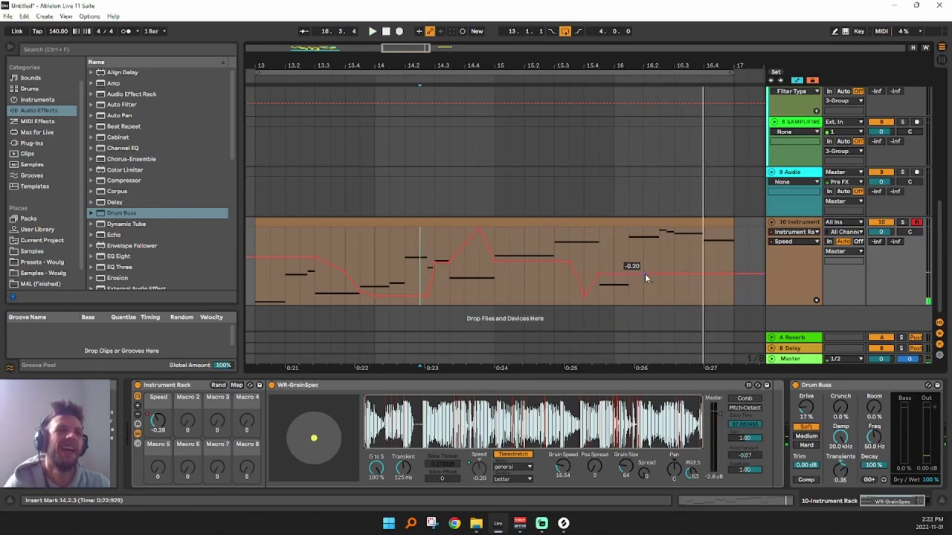
Add a Speed automation dip before 16.3 that returns to -0.09, and curve it down to the minimum after 16.4
{"action": "mouse_move", "coordinate": [661, 276]}
{"action": "left_mouse_down"}
{"action": "mouse_move", "coordinate": [657, 248]}
{"action": "mouse_move", "coordinate": [655, 298]}
{"action": "mouse_move", "coordinate": [674, 269]}
{"action": "left_mouse_up"}
{"action": "left_click", "coordinate": [629, 294]}
{"action": "key", "text": "space"}
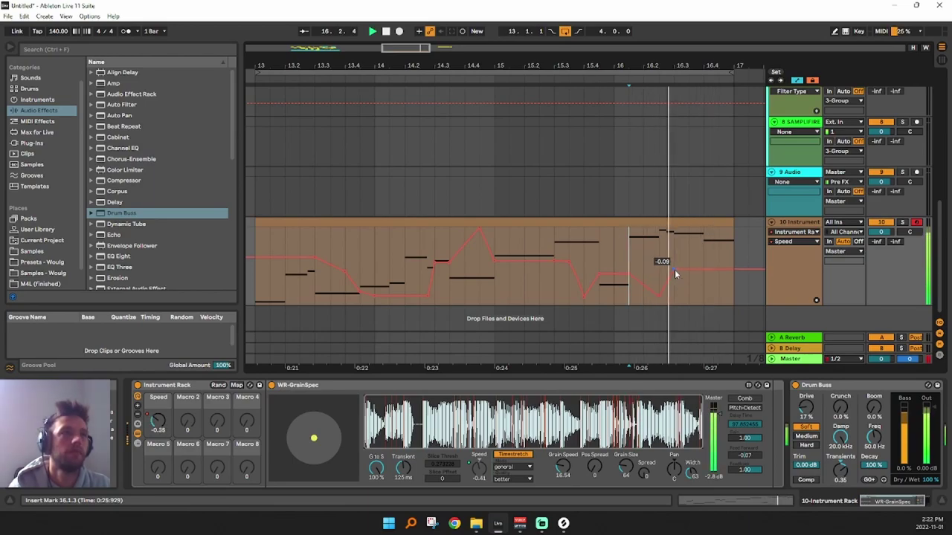
{"action": "left_click", "coordinate": [704, 272]}
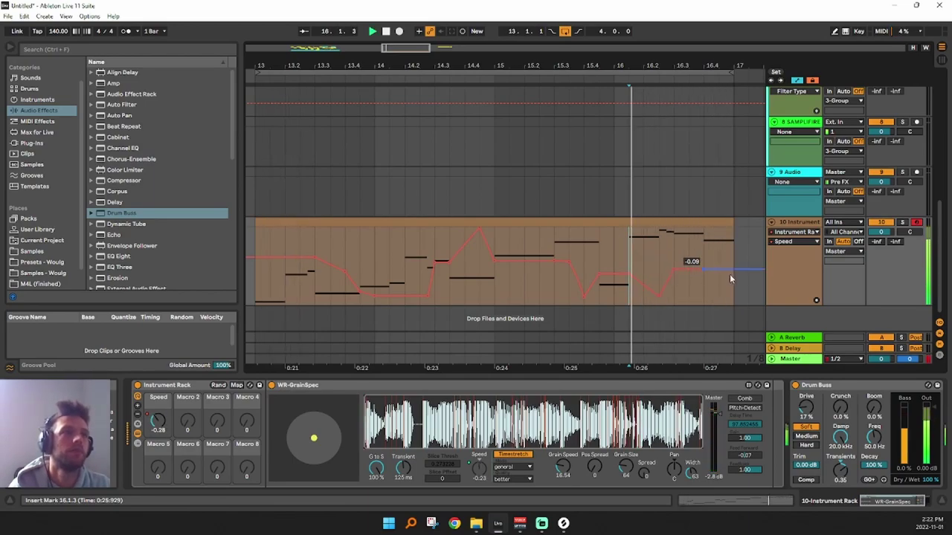
{"action": "left_click_drag", "start_coordinate": [733, 270], "coordinate": [720, 301]}
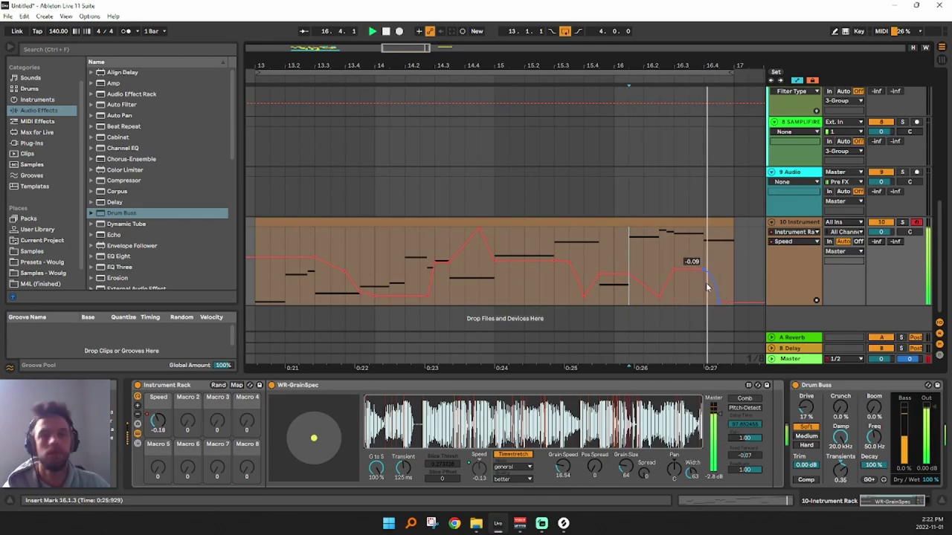
Unlock the automation envelopes from the song position and duplicate the four-bar clip with its Speed automation to bar 17
{"action": "left_click_drag", "start_coordinate": [632, 65], "coordinate": [639, 10]}
{"action": "left_click_drag", "start_coordinate": [678, 67], "coordinate": [578, 25]}
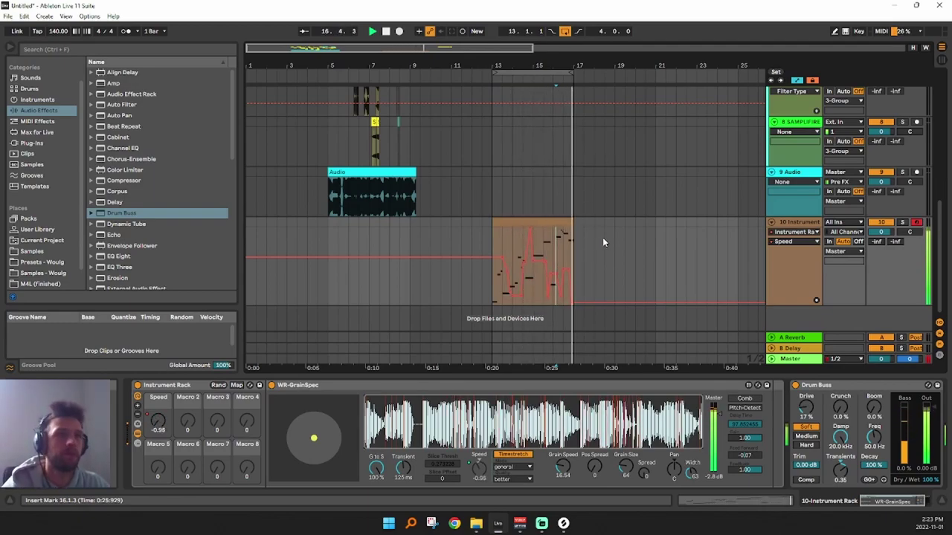
{"action": "key", "text": "space"}
{"action": "left_click", "coordinate": [559, 223]}
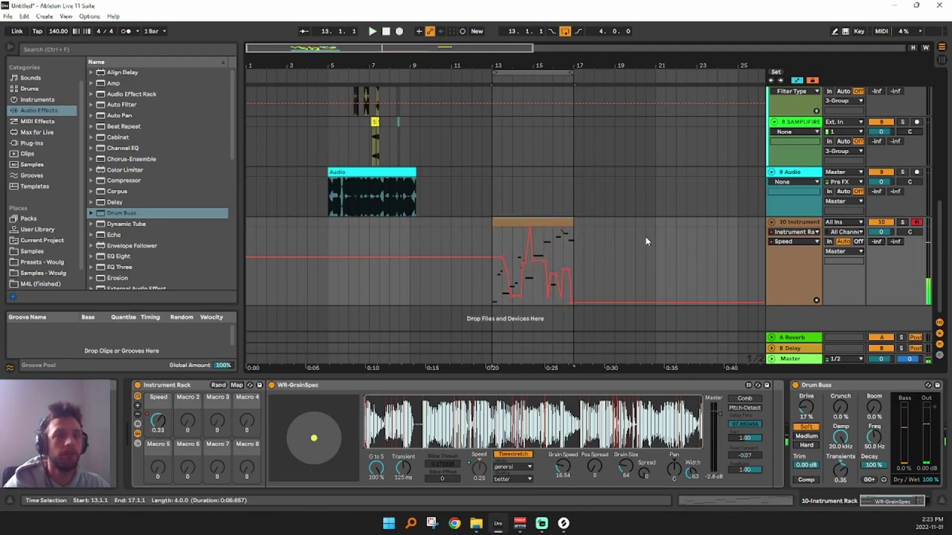
{"action": "key", "text": "ctrl+d"}
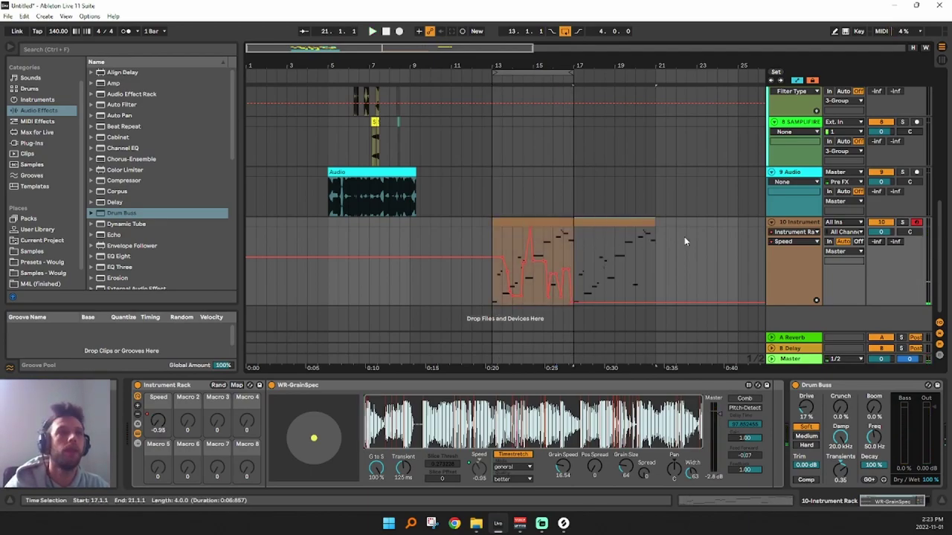
{"action": "left_click", "coordinate": [813, 81]}
{"action": "left_click", "coordinate": [530, 224]}
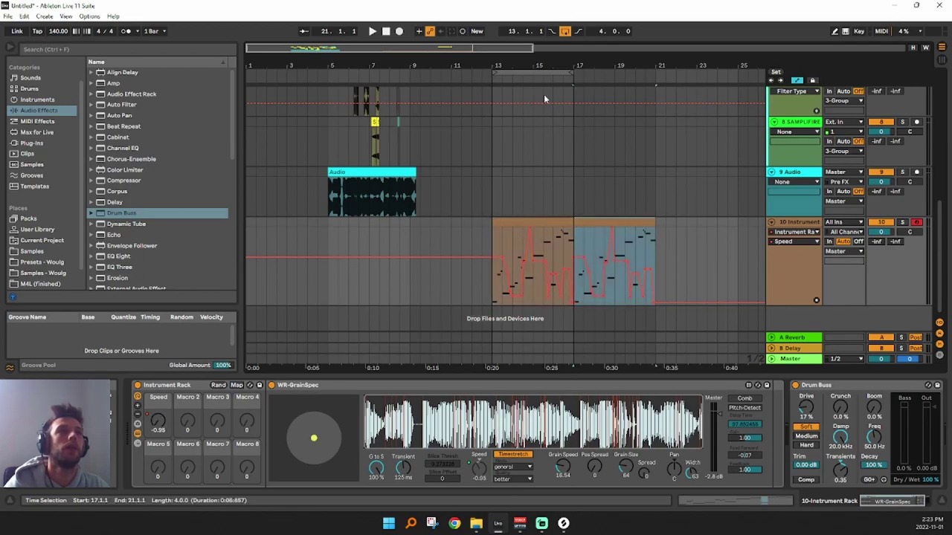
Extend the loop to eight bars from bar 13 and open the duplicated clip in an enlarged note editor
{"action": "left_click_drag", "start_coordinate": [571, 70], "coordinate": [644, 70]}
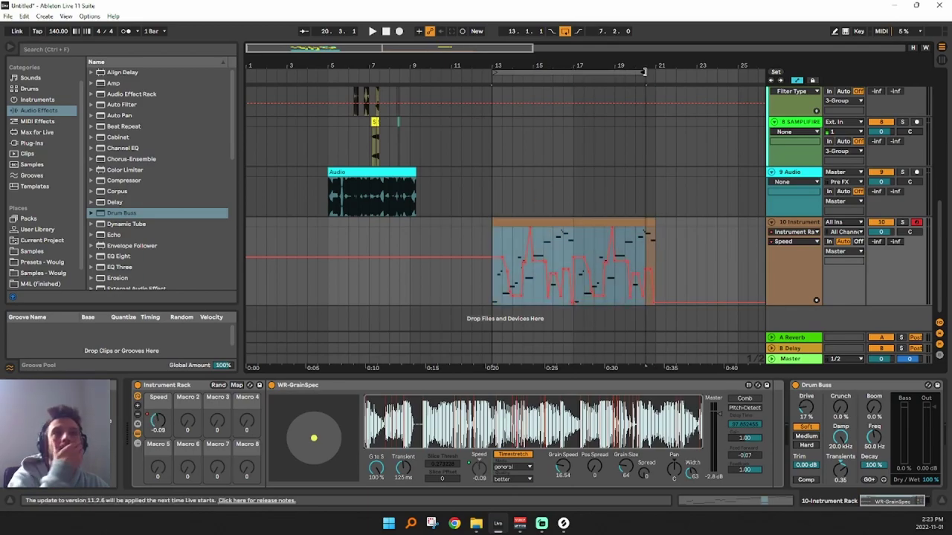
{"action": "left_click", "coordinate": [599, 222]}
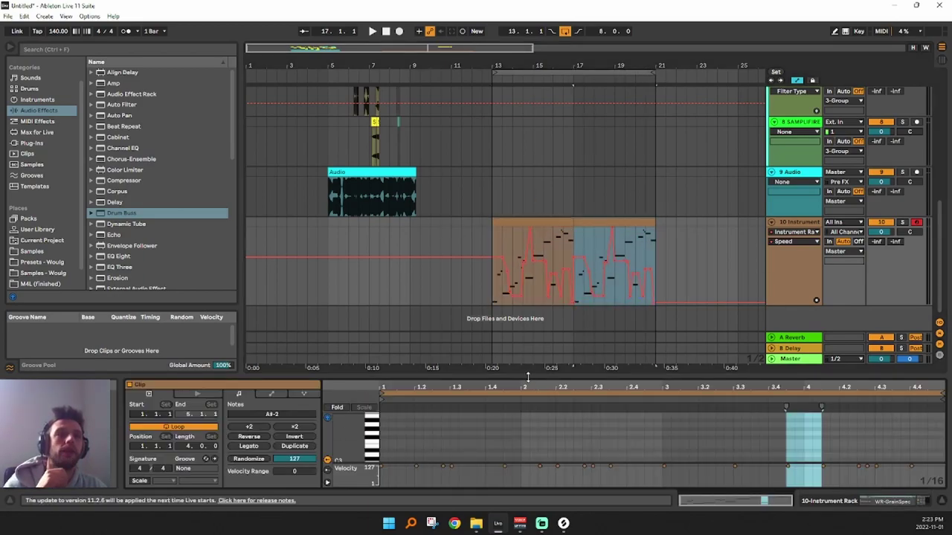
{"action": "left_click_drag", "start_coordinate": [528, 377], "coordinate": [556, 123]}
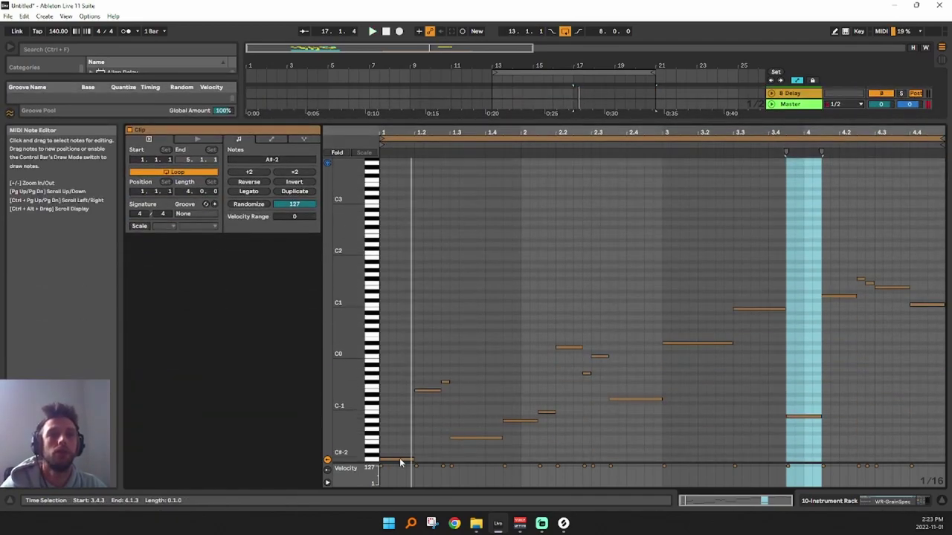
Play the duplicated clip and move its note at 1.2.1 to C#-1
{"action": "mouse_move", "coordinate": [395, 459]}
{"action": "left_mouse_down"}
{"action": "mouse_move", "coordinate": [398, 397]}
{"action": "mouse_move", "coordinate": [405, 478]}
{"action": "mouse_move", "coordinate": [394, 465]}
{"action": "mouse_move", "coordinate": [401, 461]}
{"action": "left_mouse_up"}
{"action": "left_click", "coordinate": [444, 410]}
{"action": "left_click", "coordinate": [428, 392]}
{"action": "key", "text": "space"}
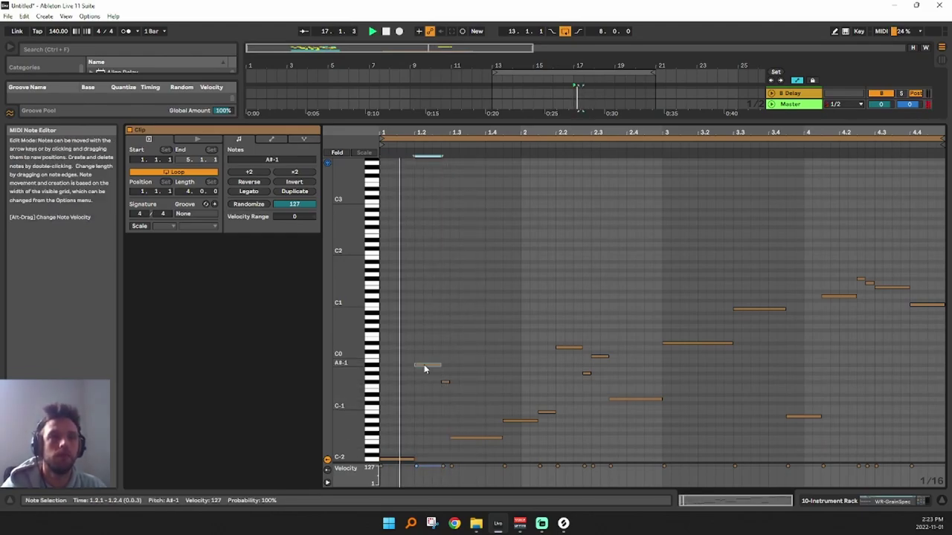
{"action": "left_click_drag", "start_coordinate": [425, 363], "coordinate": [431, 410]}
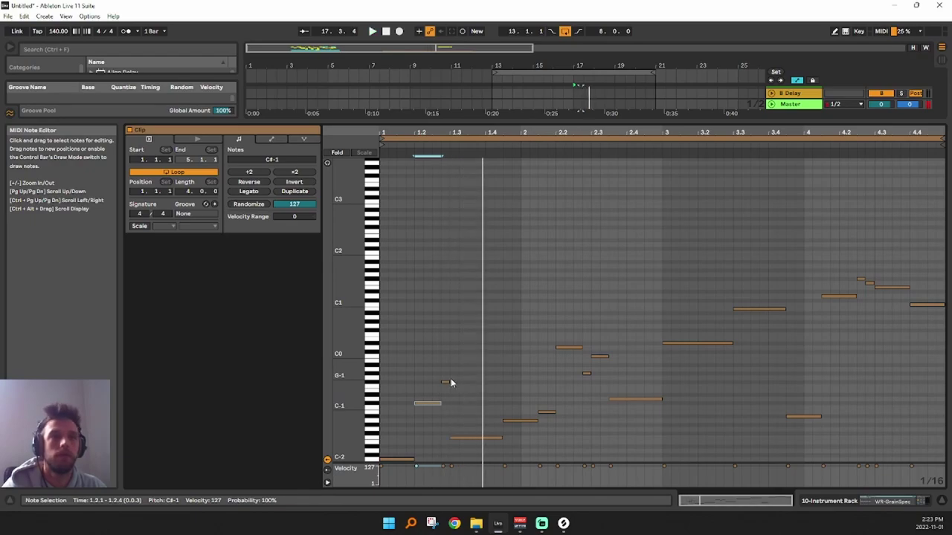
Split the note at 1.3 into a short F-2 and an A-1 from 1.3.3 to 1.4.3, and raise the note at 1.4.3 to G#-1
{"action": "mouse_move", "coordinate": [468, 437]}
{"action": "left_mouse_down"}
{"action": "mouse_move", "coordinate": [468, 429]}
{"action": "mouse_move", "coordinate": [467, 441]}
{"action": "mouse_move", "coordinate": [479, 437]}
{"action": "mouse_move", "coordinate": [468, 438]}
{"action": "left_mouse_up"}
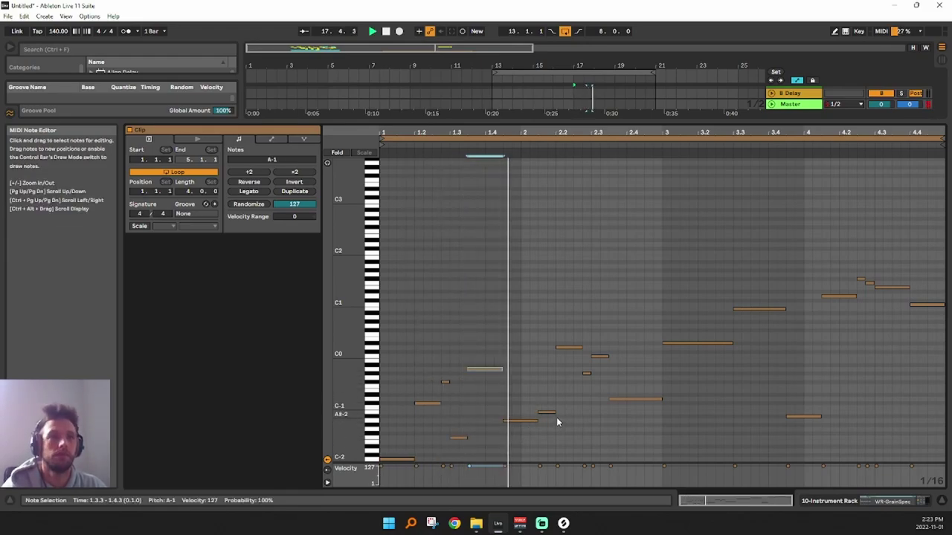
{"action": "left_click_drag", "start_coordinate": [523, 421], "coordinate": [528, 376]}
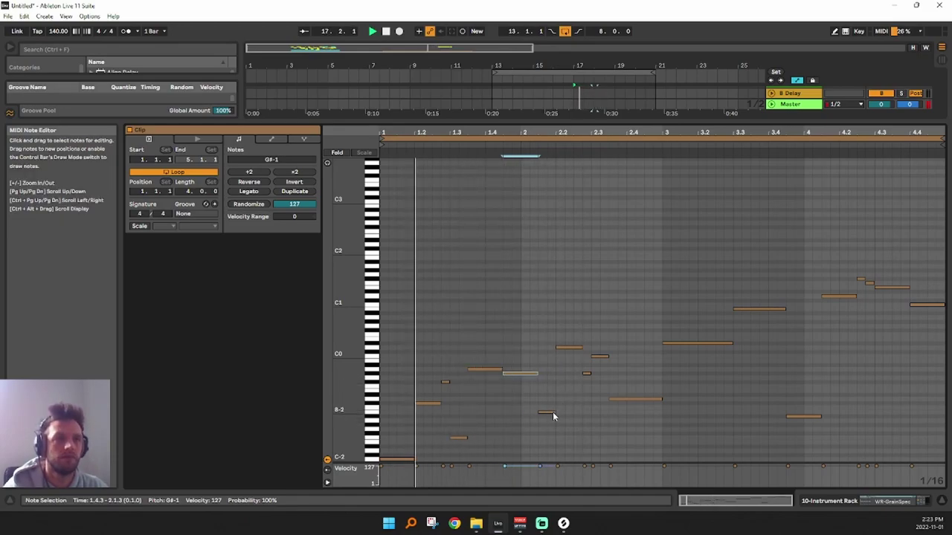
Lower the C0 note at 2.3.1 to F-2, and shorten the note at 2.3.3 to end at 2.4, lowering it to F#-2
{"action": "left_click", "coordinate": [601, 357]}
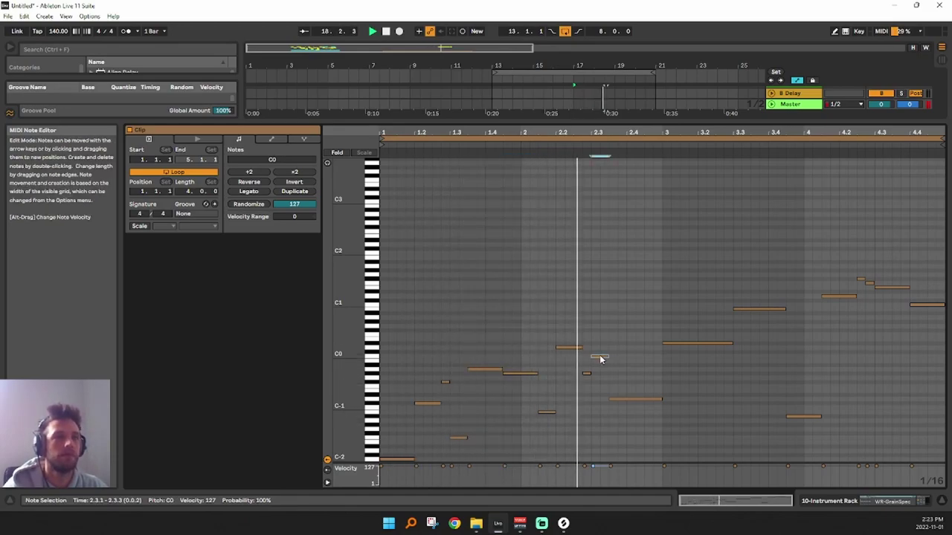
{"action": "left_click_drag", "start_coordinate": [601, 358], "coordinate": [602, 443]}
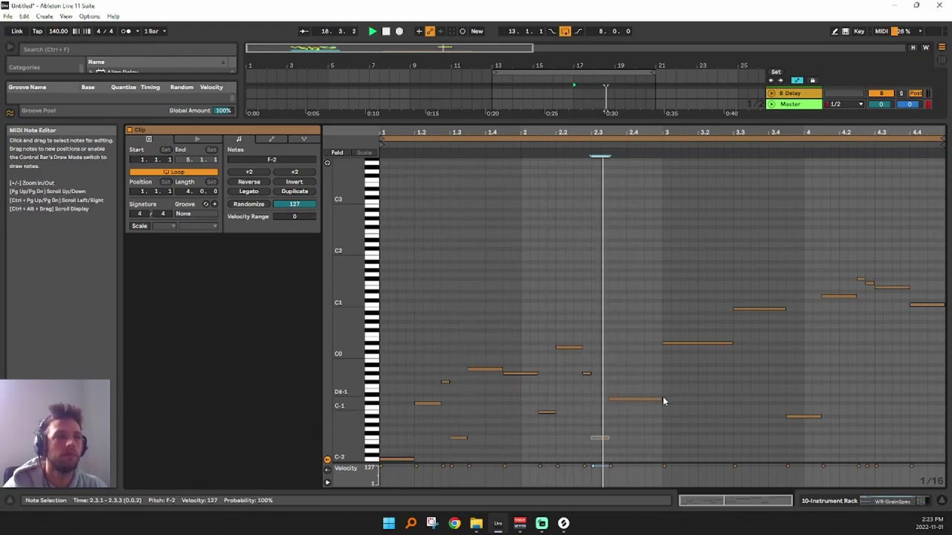
{"action": "left_click", "coordinate": [630, 401]}
{"action": "left_click_drag", "start_coordinate": [628, 404], "coordinate": [626, 436]}
Add a C0 note at 2.4.1 and lengthen it to end at 2.4.3
{"action": "double_click", "coordinate": [630, 359]}
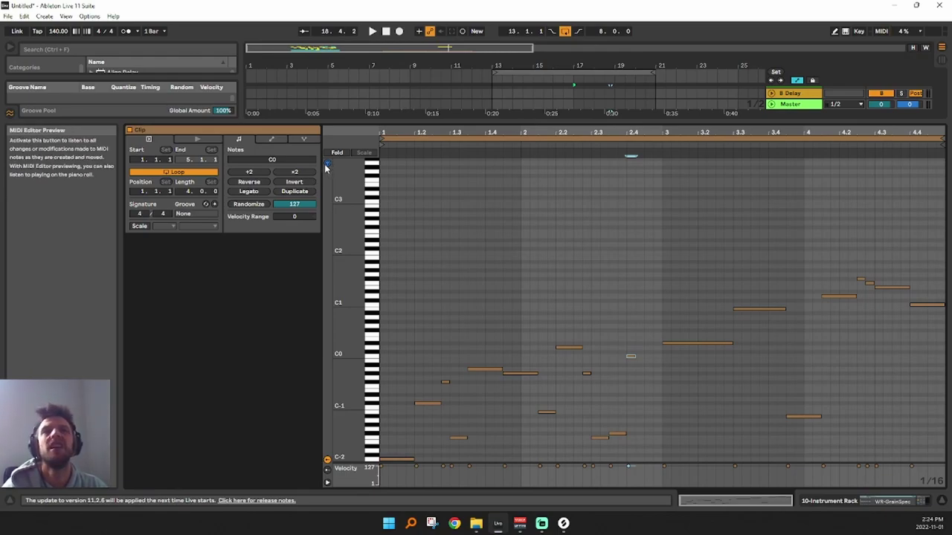
{"action": "key", "text": "space"}
{"action": "key", "text": "space"}
{"action": "left_click_drag", "start_coordinate": [635, 357], "coordinate": [645, 357]}
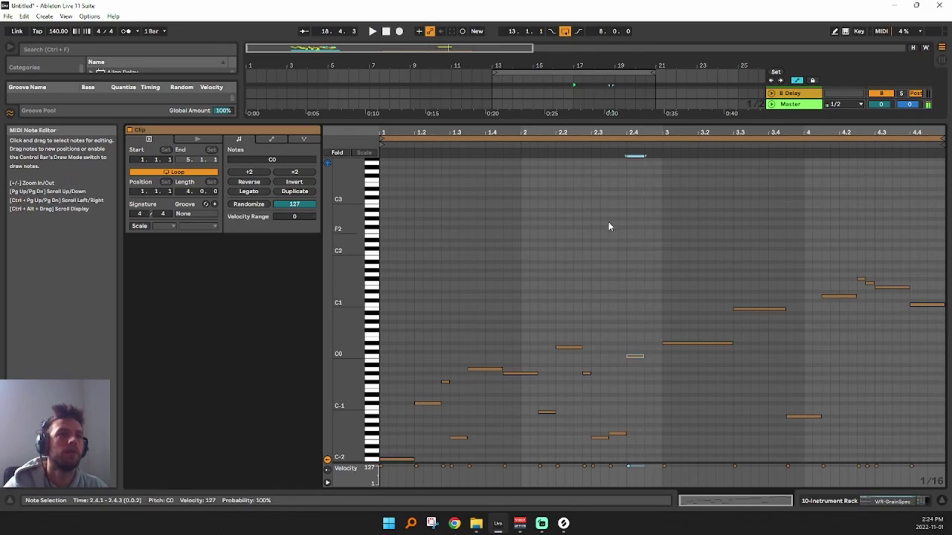
{"action": "double_click", "coordinate": [634, 356]}
{"action": "key", "text": "ctrl+z"}
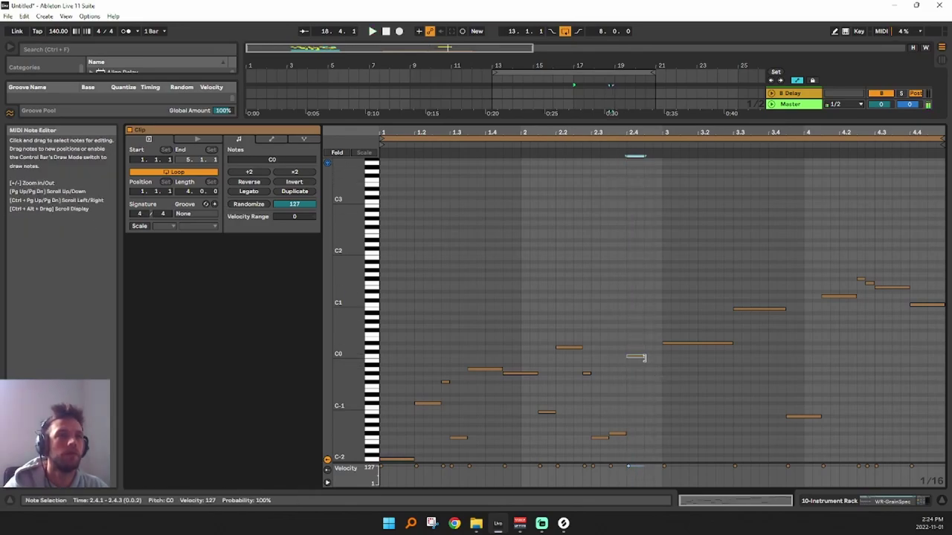
Divide the C0 note at 2.4.1 into two sixteenths, add a C0 from 2.4.3 to bar 3, and play the result
{"action": "key", "text": "b"}
{"action": "key", "text": "b"}
{"action": "left_click", "coordinate": [688, 378]}
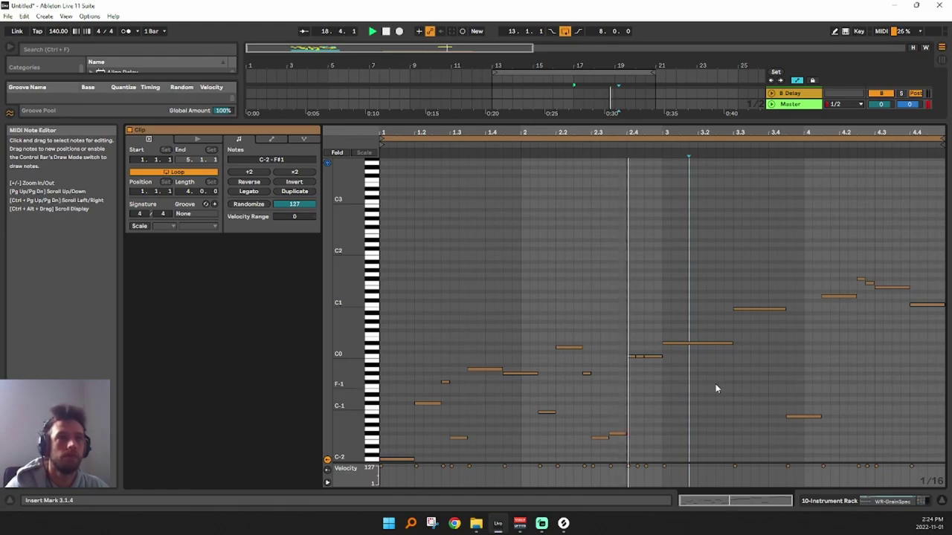
Extend the last C0 to 3.2.1, trim the note at bar 3 to start there, and raise that note to F#0
{"action": "left_click_drag", "start_coordinate": [663, 344], "coordinate": [697, 356]}
{"action": "left_click", "coordinate": [707, 345]}
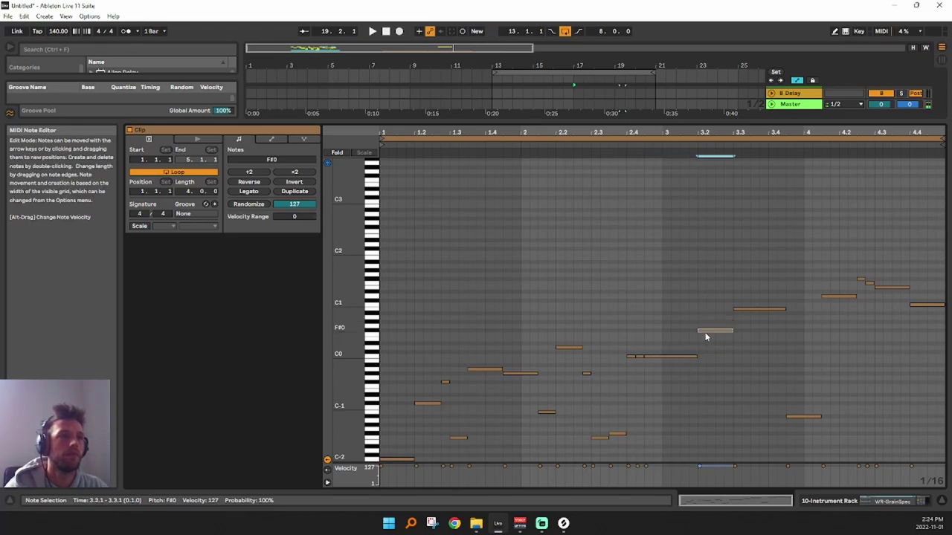
{"action": "key", "text": "space"}
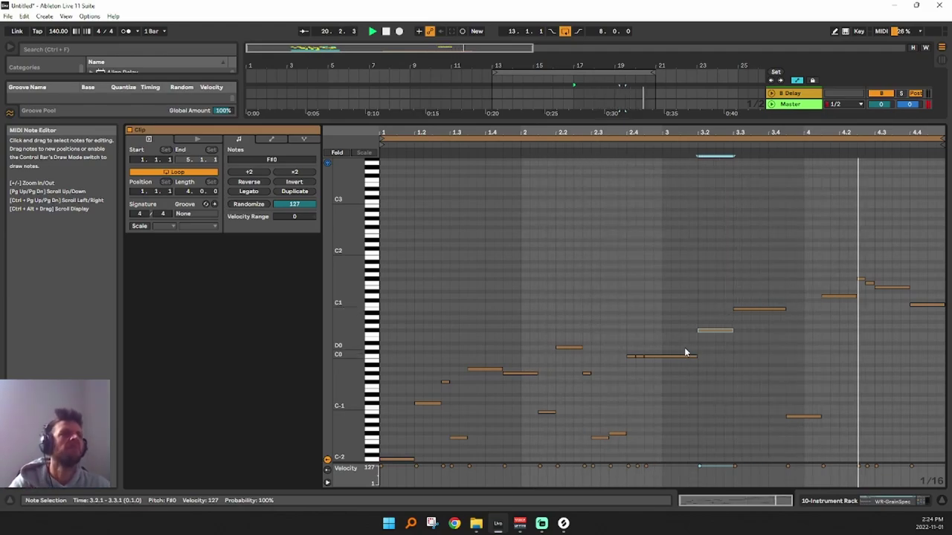
{"action": "left_click", "coordinate": [638, 144]}
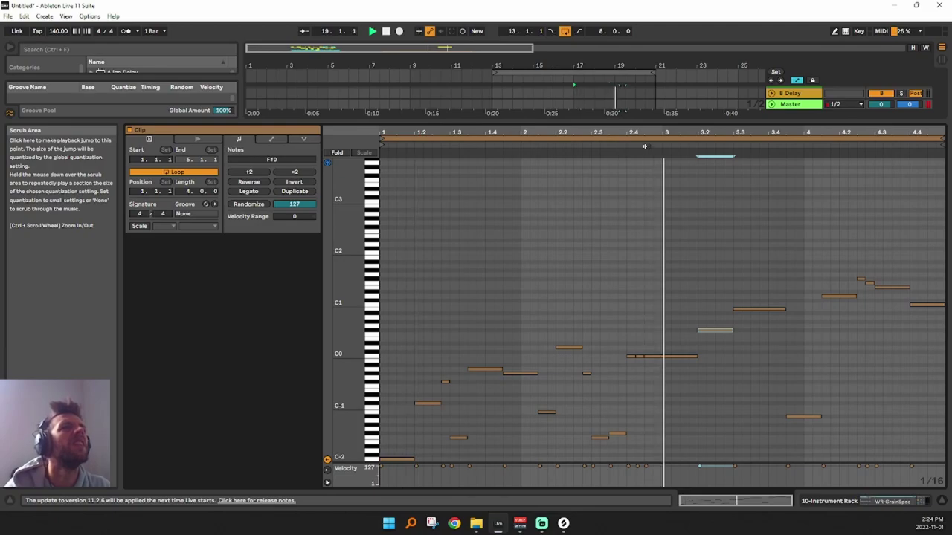
Play the duplicated clip from 17.1.1 in the arrangement and reopen its notes for editing
{"action": "left_click_drag", "start_coordinate": [695, 122], "coordinate": [696, 301]}
{"action": "scroll", "coordinate": [626, 136], "scroll_direction": "up", "scroll_amount": 2}
{"action": "left_click", "coordinate": [615, 120]}
{"action": "left_click_drag", "start_coordinate": [633, 134], "coordinate": [584, 120]}
{"action": "key", "text": "Delete"}
{"action": "left_click", "coordinate": [578, 132]}
{"action": "key", "text": "space"}
{"action": "scroll", "coordinate": [600, 142], "scroll_direction": "down", "scroll_amount": 5}
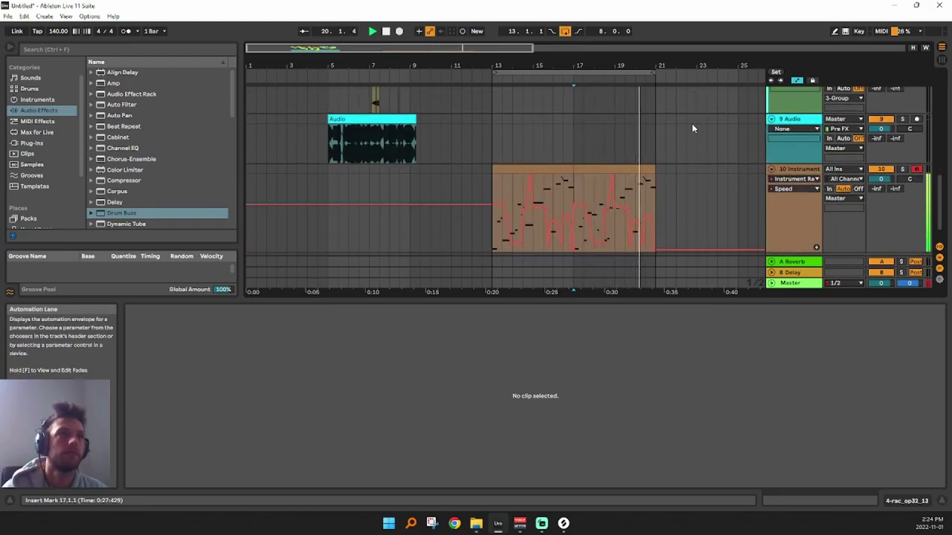
{"action": "left_click_drag", "start_coordinate": [630, 66], "coordinate": [513, 142]}
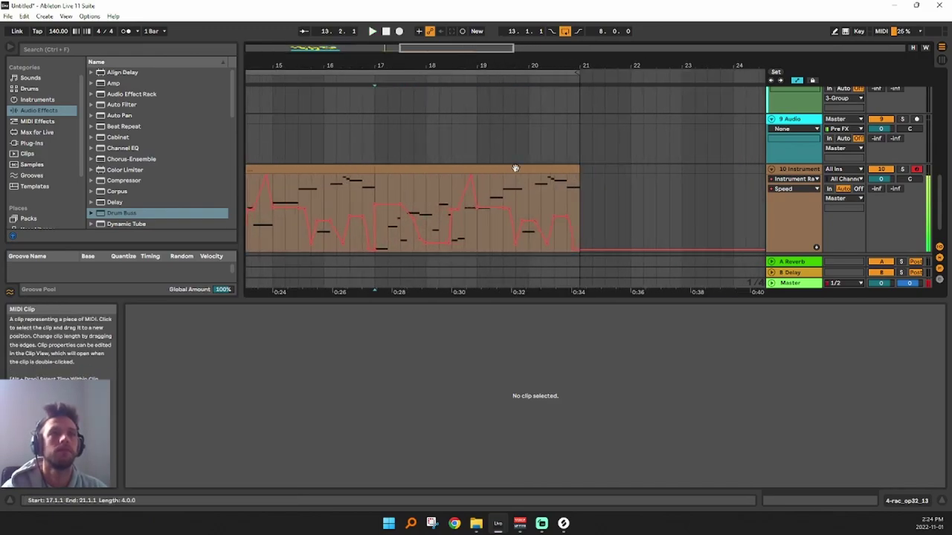
{"action": "left_click", "coordinate": [516, 169]}
{"action": "left_click_drag", "start_coordinate": [758, 300], "coordinate": [752, 138]}
{"action": "scroll", "coordinate": [811, 345], "scroll_direction": "down", "scroll_amount": 1}
Try ending the B0 note from 3.3.1 at 3.4.1 and at 3.4.4, playing the clip in between
{"action": "left_click_drag", "start_coordinate": [785, 310], "coordinate": [768, 310]}
{"action": "left_click", "coordinate": [654, 163]}
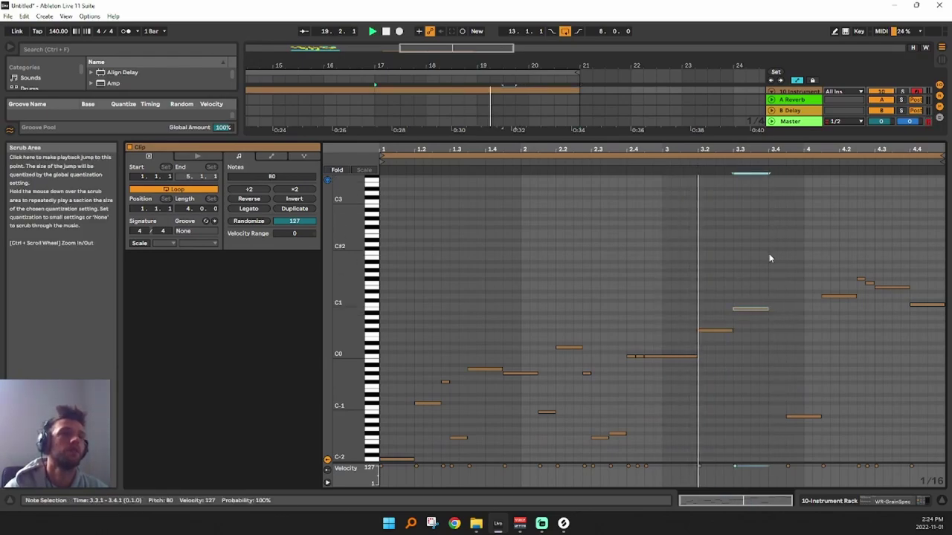
{"action": "left_click_drag", "start_coordinate": [767, 308], "coordinate": [798, 309]}
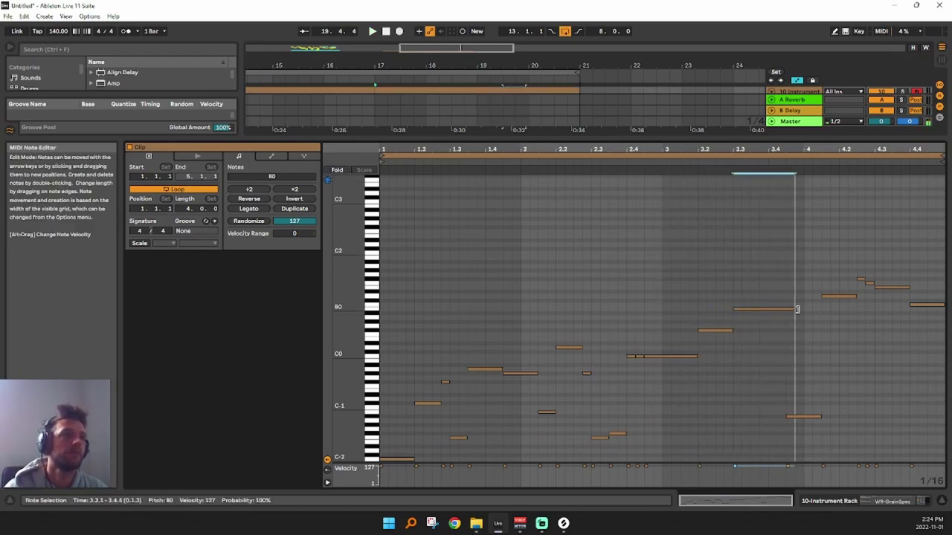
Rework the note at 3.4.3 into a sixteenth-long F-1 followed by an E-1 from 3.4.4 to 4.1.3
{"action": "left_click_drag", "start_coordinate": [801, 417], "coordinate": [805, 453]}
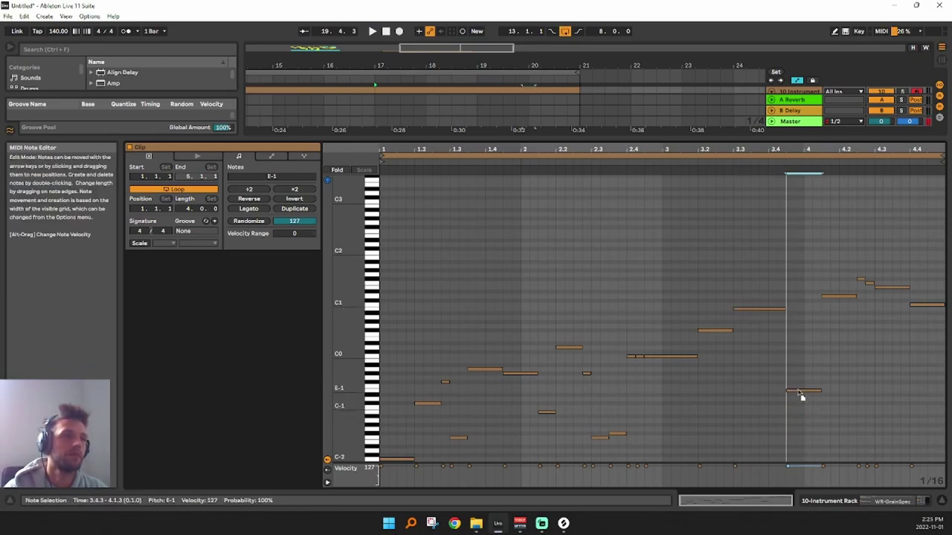
{"action": "left_click_drag", "start_coordinate": [821, 391], "coordinate": [804, 392]}
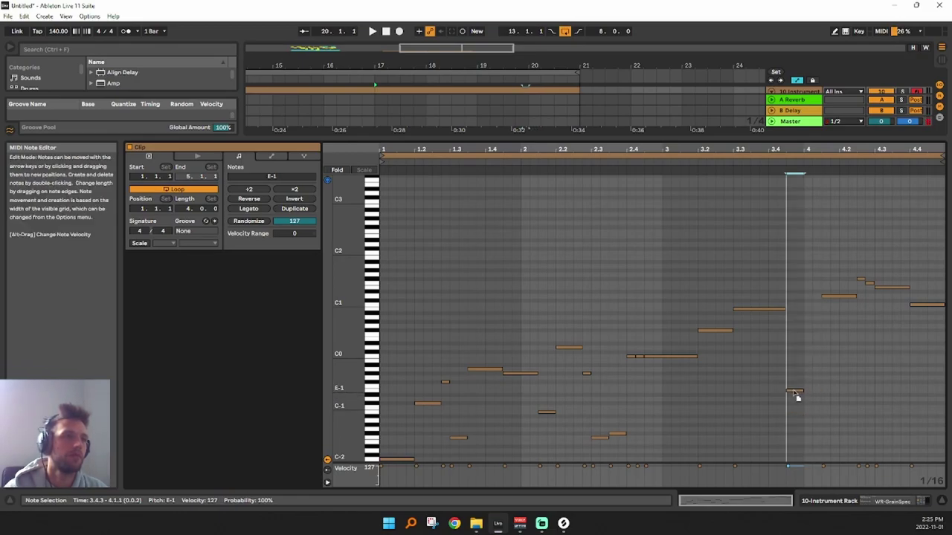
{"action": "mouse_move", "coordinate": [804, 388]}
{"action": "left_mouse_down"}
{"action": "mouse_move", "coordinate": [792, 387]}
{"action": "mouse_move", "coordinate": [818, 389]}
{"action": "left_mouse_up"}
{"action": "double_click", "coordinate": [799, 393]}
{"action": "left_click", "coordinate": [807, 395]}
Replace the high note at 4.1.3 with a sixteenth-long F-1 and an E-1 from 4.1.4 to 4.2.2, and play the clip
{"action": "left_click_drag", "start_coordinate": [832, 293], "coordinate": [836, 346]}
{"action": "mouse_move", "coordinate": [856, 386]}
{"action": "left_mouse_down"}
{"action": "mouse_move", "coordinate": [830, 387]}
{"action": "mouse_move", "coordinate": [851, 391]}
{"action": "left_mouse_up"}
{"action": "double_click", "coordinate": [834, 393]}
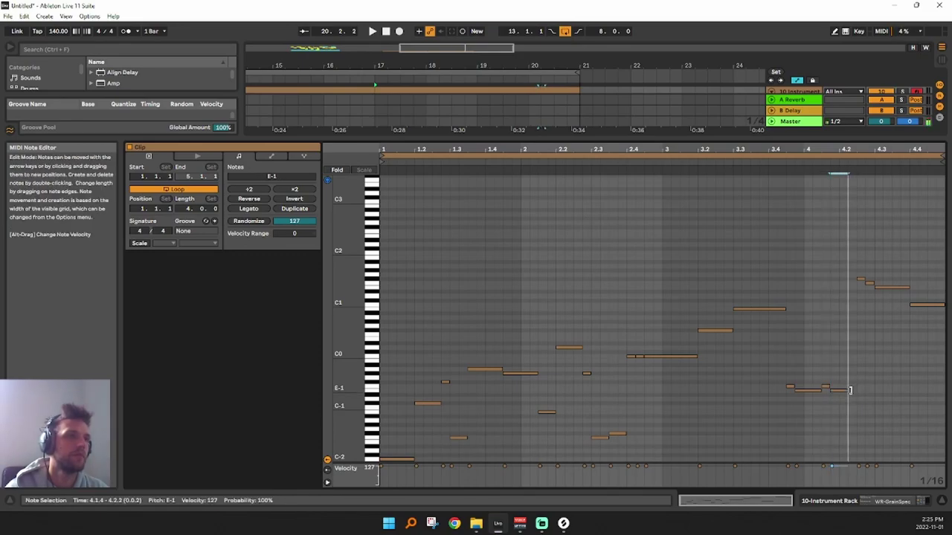
{"action": "key", "text": "space"}
Lower the short note at 4.2.3 to B-1, spanning 4.2.2 to 4.2.4, and review the clip in the arrangement
{"action": "left_click_drag", "start_coordinate": [861, 280], "coordinate": [865, 360]}
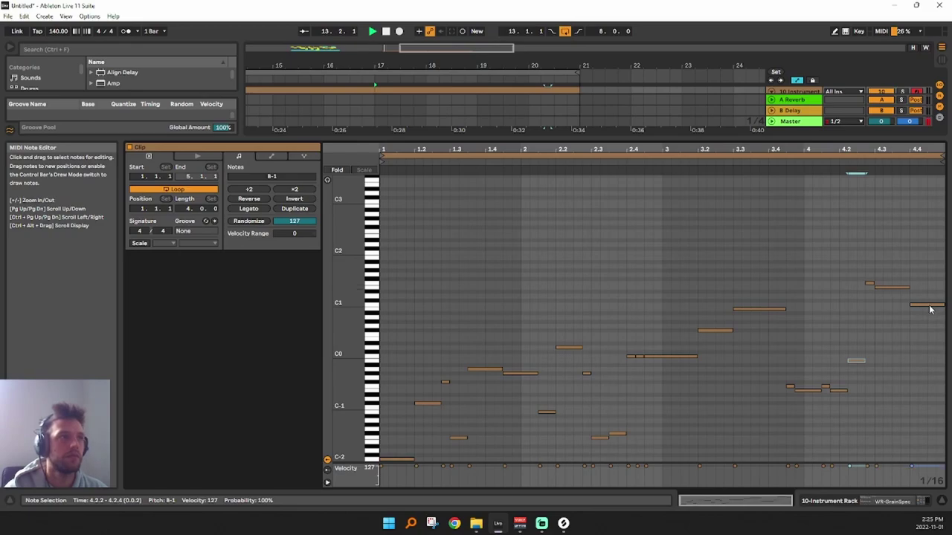
{"action": "left_click_drag", "start_coordinate": [809, 149], "coordinate": [809, 387]}
{"action": "left_click_drag", "start_coordinate": [406, 66], "coordinate": [536, 31]}
{"action": "left_click", "coordinate": [636, 105]}
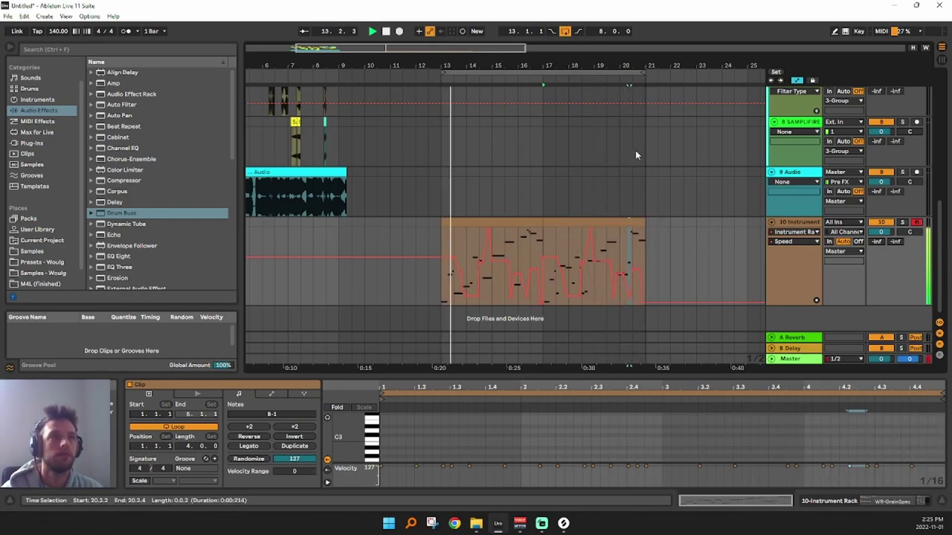
{"action": "key", "text": "space"}
Raise the dip in the Speed automation near 20.2.2 and play from 19.2.1
{"action": "left_click_drag", "start_coordinate": [631, 67], "coordinate": [525, 166]}
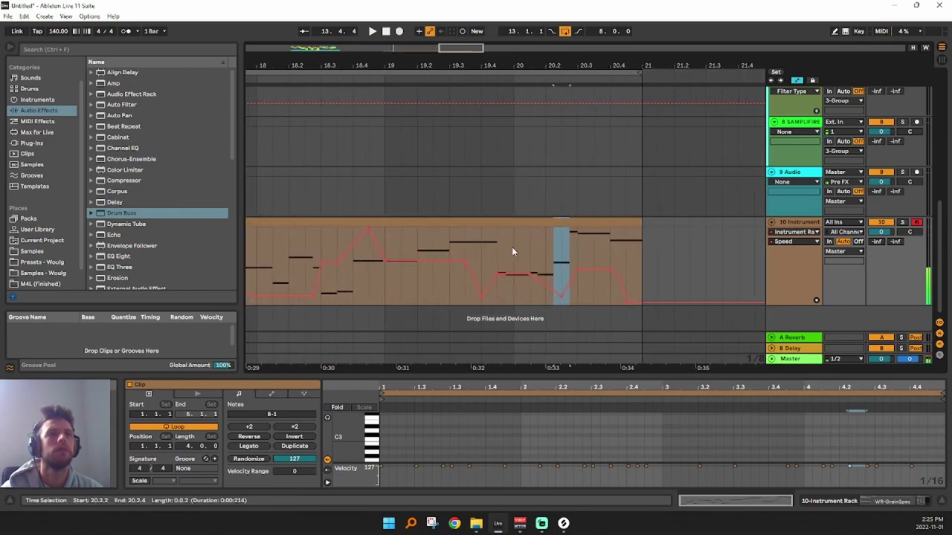
{"action": "left_click", "coordinate": [500, 247]}
{"action": "left_click_drag", "start_coordinate": [563, 299], "coordinate": [524, 274]}
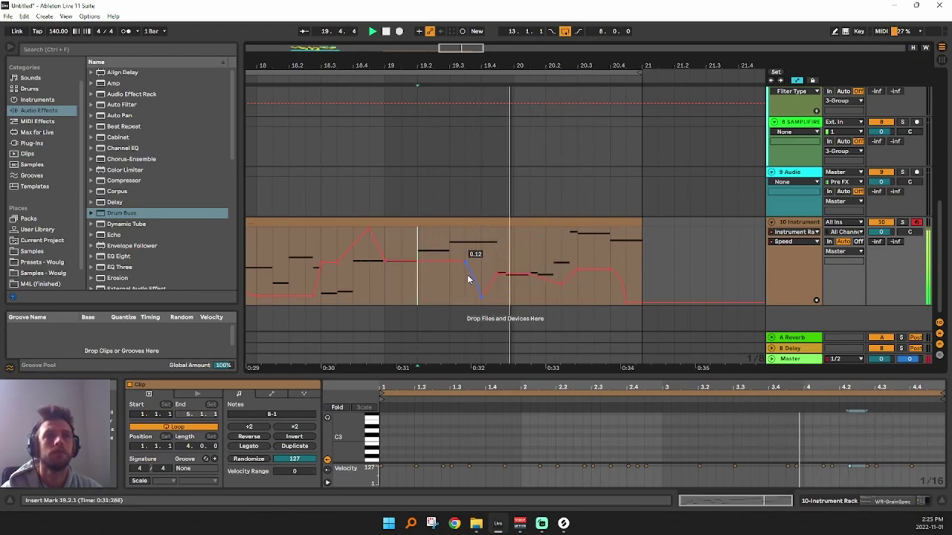
Reopen the duplicated clip's notes and trim the B-1 note to start at 4.2.3
{"action": "left_click", "coordinate": [525, 223]}
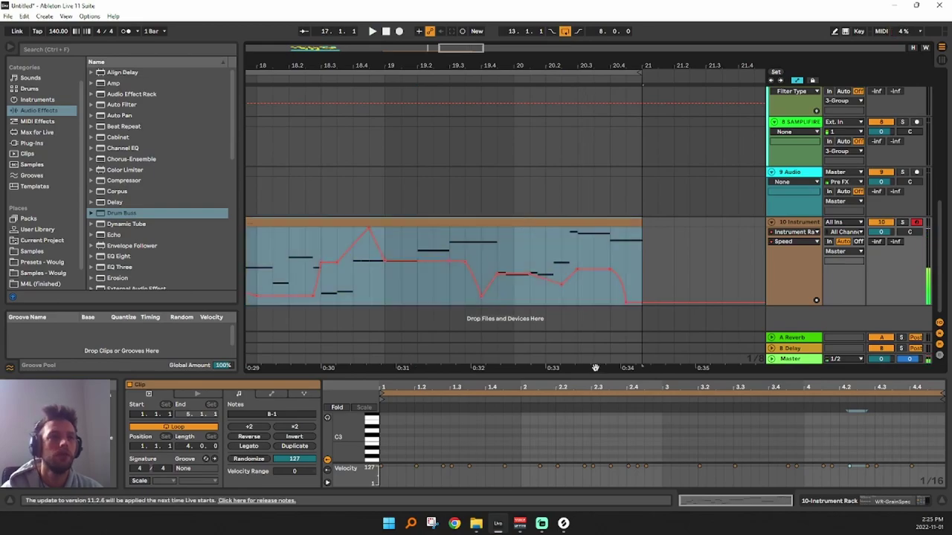
{"action": "left_click_drag", "start_coordinate": [595, 377], "coordinate": [595, 236]}
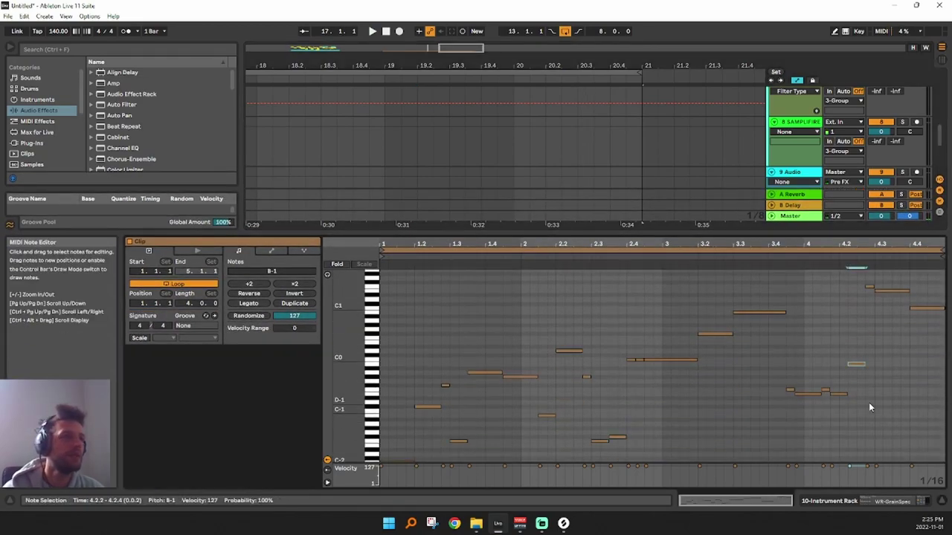
{"action": "left_click_drag", "start_coordinate": [846, 364], "coordinate": [857, 364]}
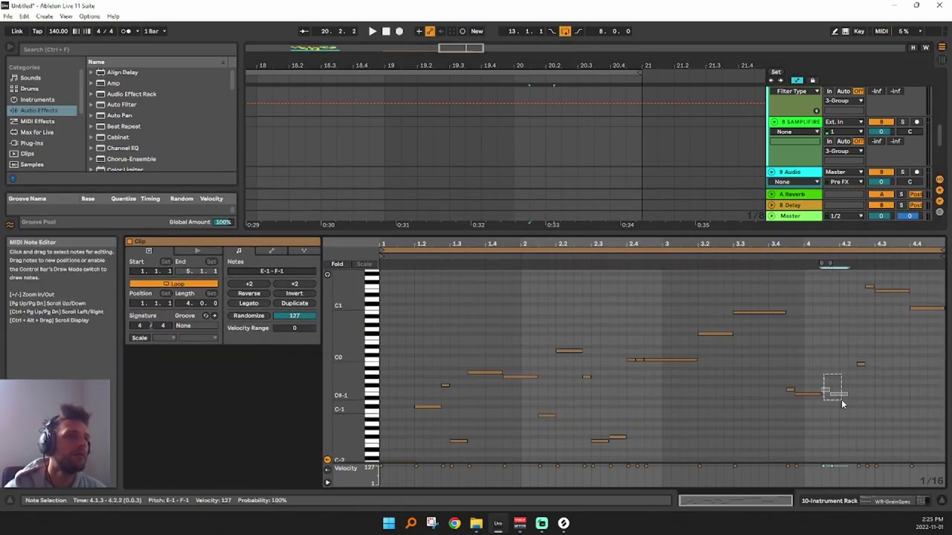
Shift the F-1 and E-1 pair to start at 4.1.4, extend the preceding E-1 to meet it, and play the result
{"action": "left_click_drag", "start_coordinate": [842, 402], "coordinate": [843, 402]}
{"action": "left_click_drag", "start_coordinate": [838, 395], "coordinate": [845, 394]}
{"action": "left_click", "coordinate": [807, 394]}
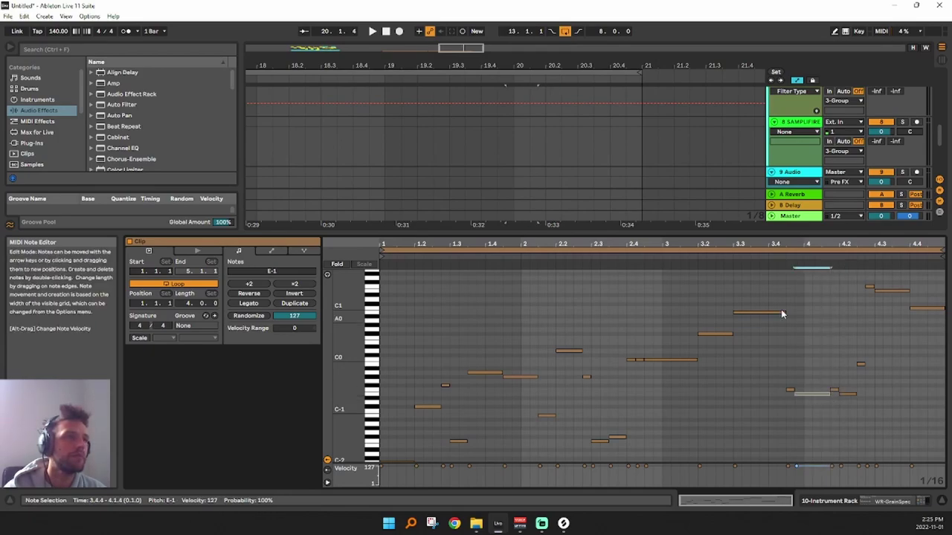
{"action": "left_click", "coordinate": [773, 259]}
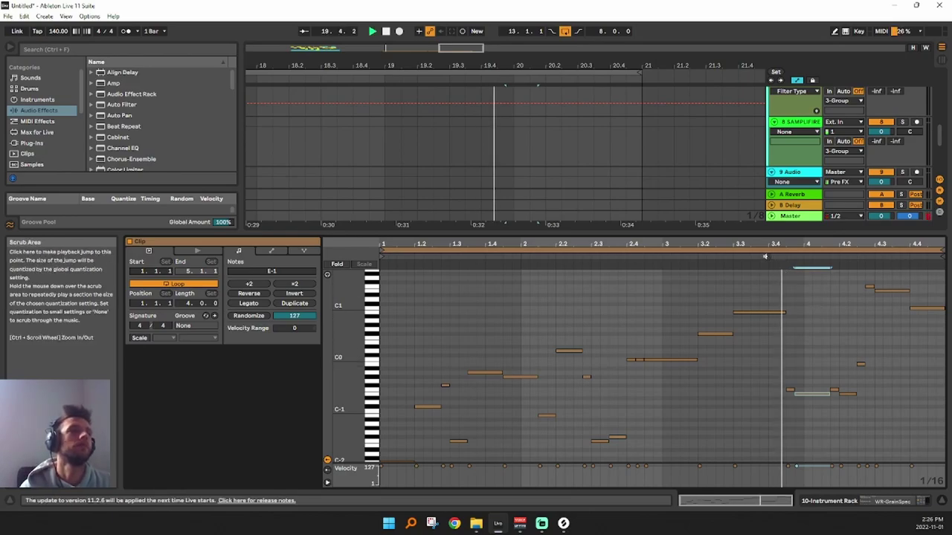
Shift the F-1 and E-1 pair to 4.2.1, extending the preceding E-1 to meet it and ending the pair's E-1 at 4.2.3
{"action": "key", "text": "space"}
{"action": "left_click_drag", "start_coordinate": [832, 383], "coordinate": [861, 398]}
{"action": "left_click", "coordinate": [833, 395]}
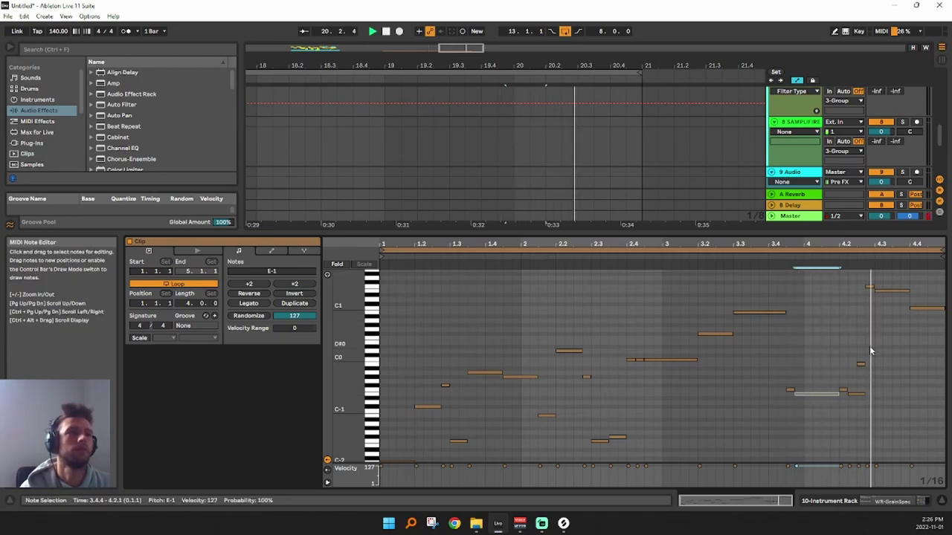
{"action": "left_click", "coordinate": [865, 392]}
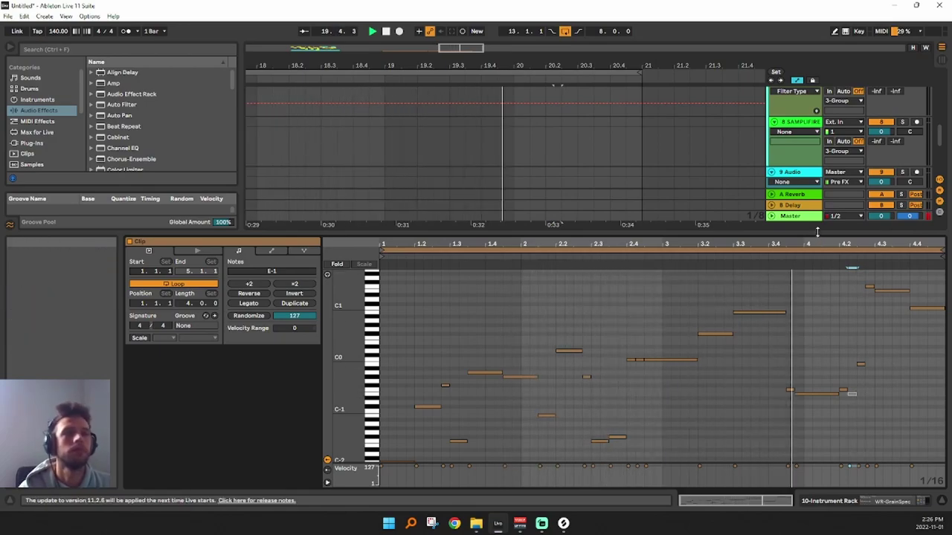
Add a Speed automation breakpoint just before the dip near 20.2 and play from 19.4.3
{"action": "left_click_drag", "start_coordinate": [805, 232], "coordinate": [770, 364]}
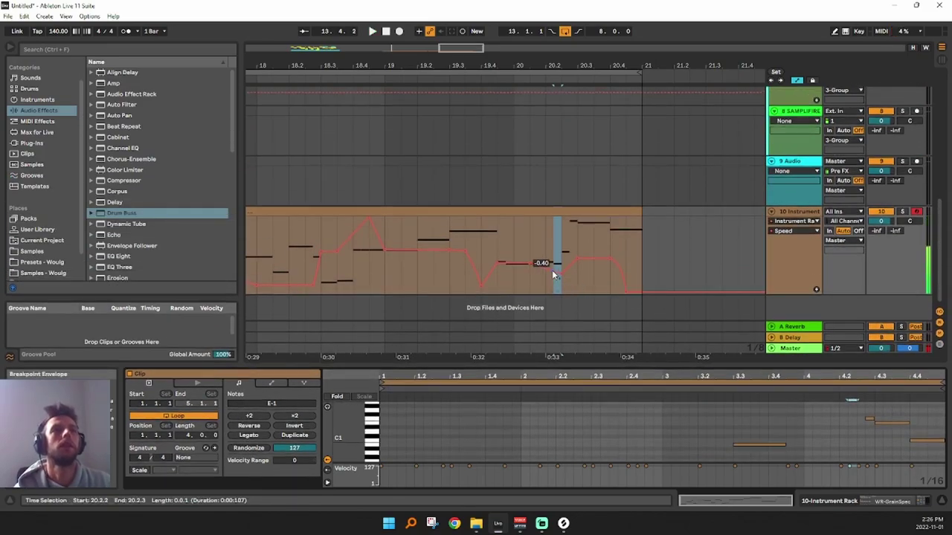
{"action": "left_click", "coordinate": [545, 269]}
{"action": "left_click", "coordinate": [498, 283]}
{"action": "key", "text": "space"}
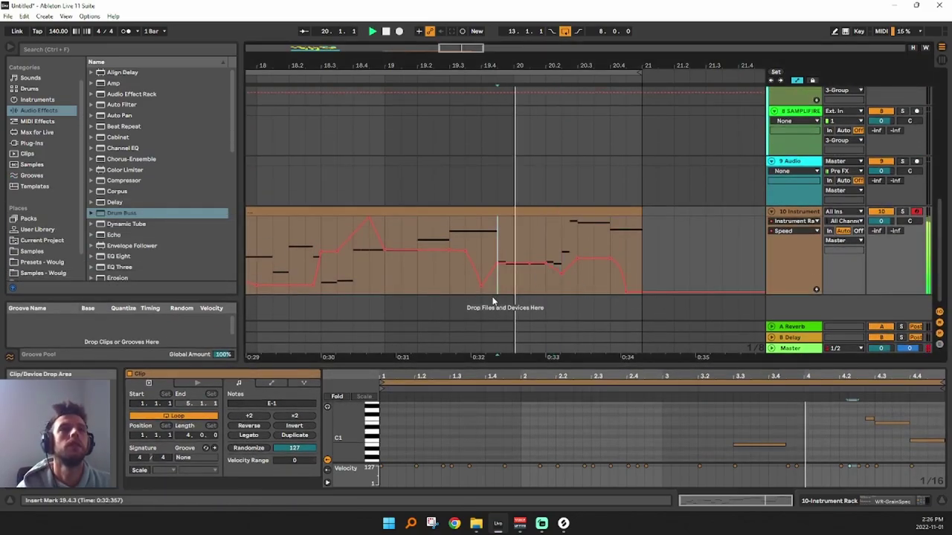
{"action": "key", "text": "space"}
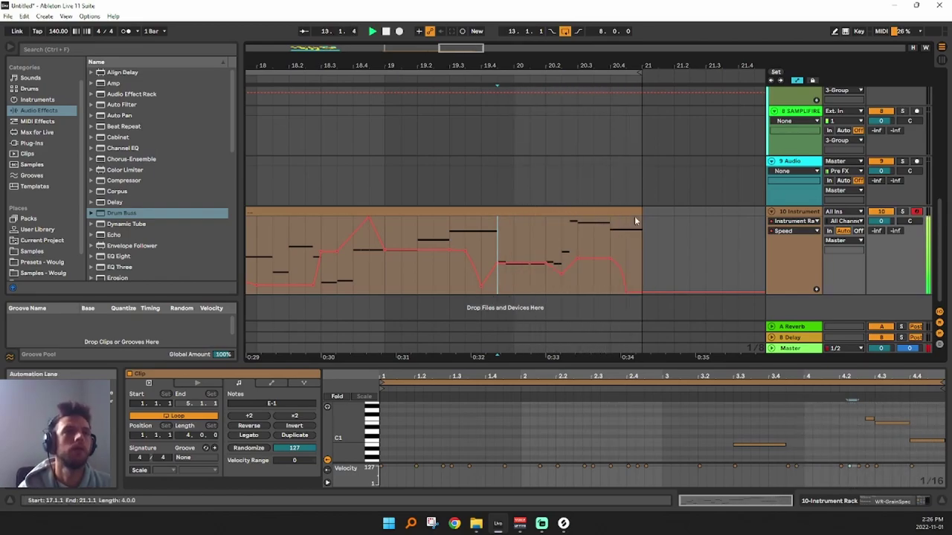
Shorten the C1 note at 4.4.1 to end at 4.4.3 and add an F#0 note from 4.4.3 to 5.1.1
{"action": "key", "text": "space"}
{"action": "mouse_move", "coordinate": [944, 441]}
{"action": "left_mouse_down"}
{"action": "mouse_move", "coordinate": [928, 441]}
{"action": "mouse_move", "coordinate": [940, 425]}
{"action": "mouse_move", "coordinate": [932, 446]}
{"action": "mouse_move", "coordinate": [944, 447]}
{"action": "left_mouse_up"}
{"action": "double_click", "coordinate": [932, 433]}
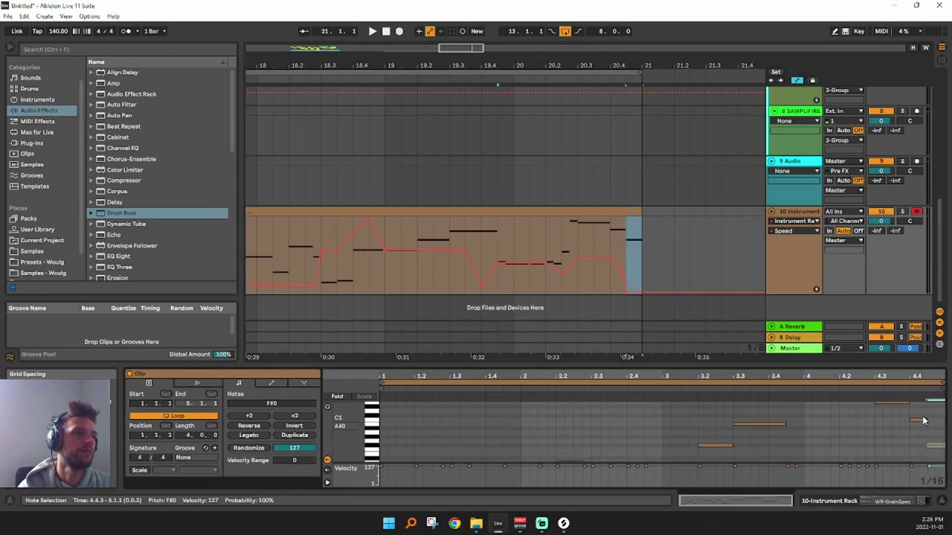
Play the end of the phrase from 20.4.1 and select the first clip in bars 13 to 17 for comparison
{"action": "left_click", "coordinate": [605, 237]}
{"action": "key", "text": "space"}
{"action": "key", "text": "space"}
{"action": "key", "text": "space"}
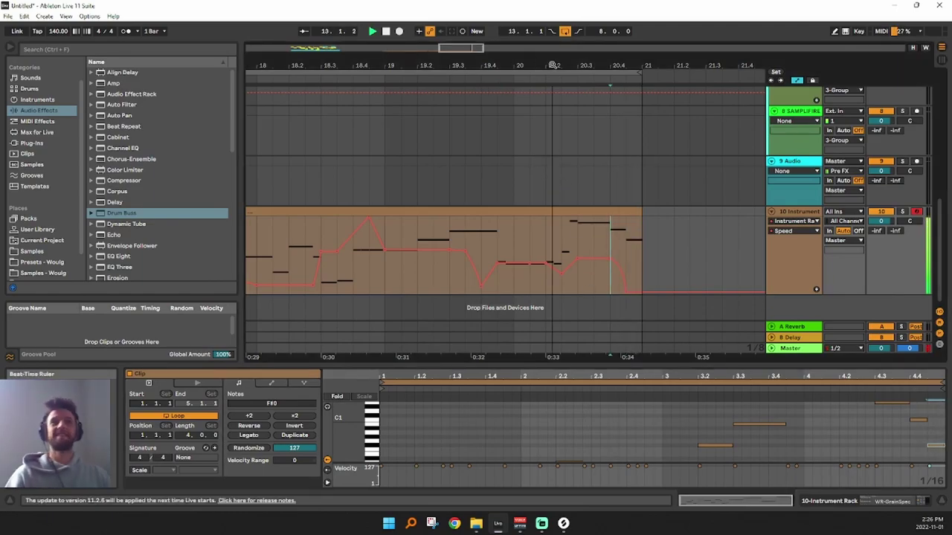
{"action": "left_click_drag", "start_coordinate": [553, 66], "coordinate": [655, 15]}
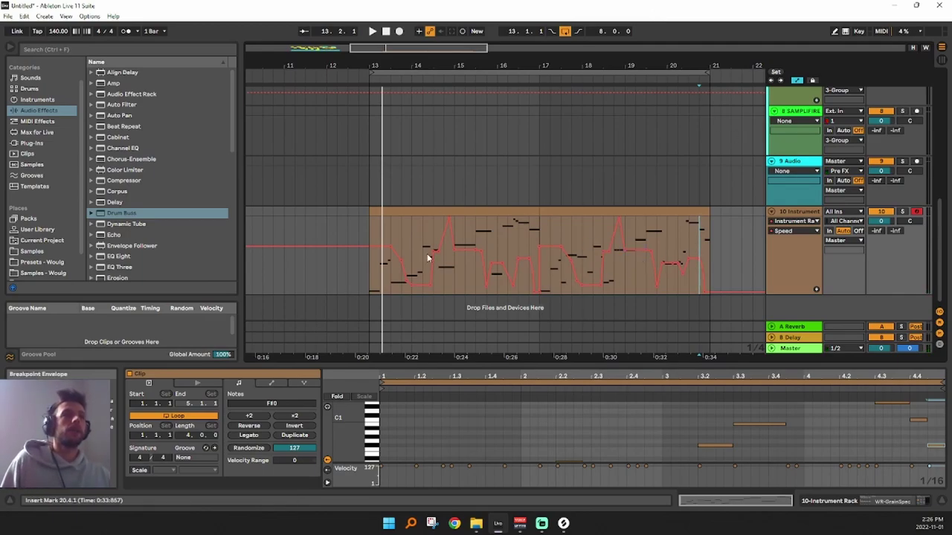
{"action": "left_click", "coordinate": [466, 221]}
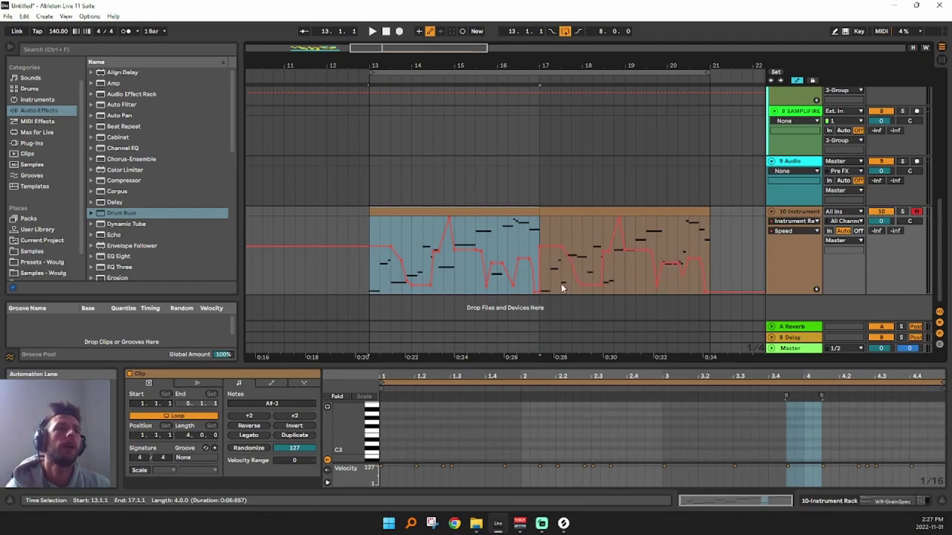
Try raising the low section of the Speed automation around bar 18 and play from 17.1.1
{"action": "left_click_drag", "start_coordinate": [592, 292], "coordinate": [597, 276]}
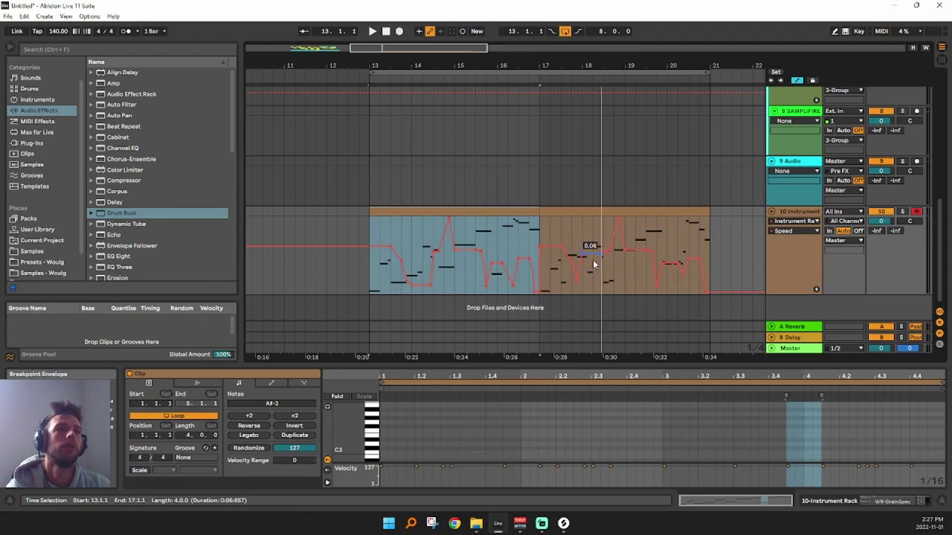
{"action": "left_click", "coordinate": [552, 232]}
{"action": "key", "text": "space"}
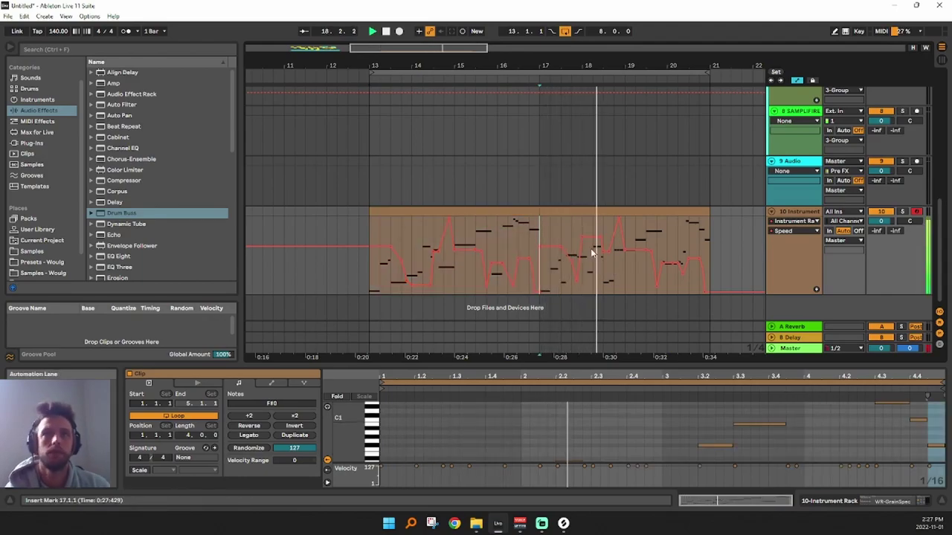
{"action": "key", "text": "space"}
Try lowering the raised Speed section around bar 18 to about 0.01 and play from 17.1.1
{"action": "left_click_drag", "start_coordinate": [592, 244], "coordinate": [591, 261]}
{"action": "key", "text": "space"}
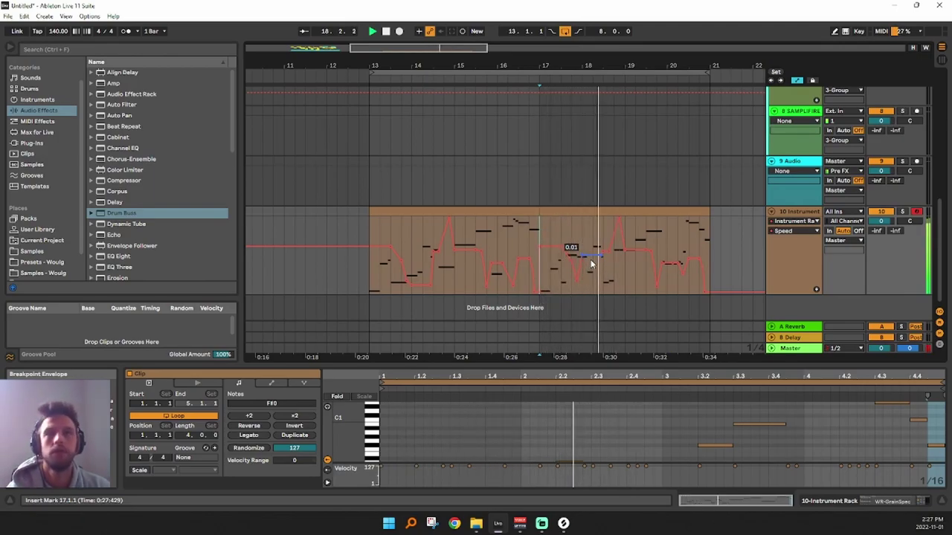
{"action": "key", "text": "space"}
Try shaping a Speed automation dip to about -0.47 shortly after 18.1.1 and play from there
{"action": "mouse_move", "coordinate": [591, 264]}
{"action": "left_mouse_down"}
{"action": "mouse_move", "coordinate": [590, 219]}
{"action": "mouse_move", "coordinate": [595, 291]}
{"action": "mouse_move", "coordinate": [580, 262]}
{"action": "left_mouse_up"}
{"action": "key", "text": "space"}
{"action": "key", "text": "space"}
{"action": "key", "text": "space"}
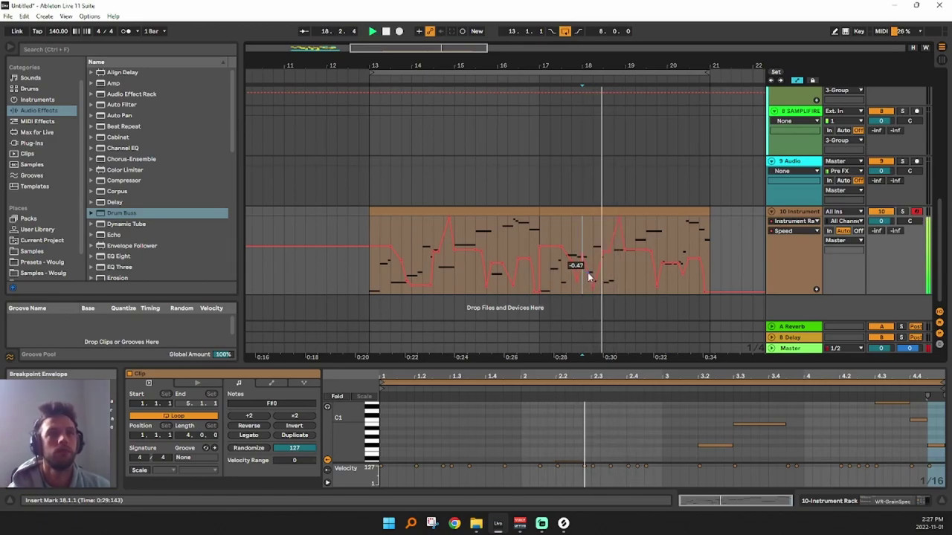
{"action": "key", "text": "space"}
Undo the Speed automation changes around bar 18 and replay the passage from 18.1.1
{"action": "key", "text": "ctrl+z"}
{"action": "key", "text": "ctrl+z"}
{"action": "left_click_drag", "start_coordinate": [591, 284], "coordinate": [591, 284]}
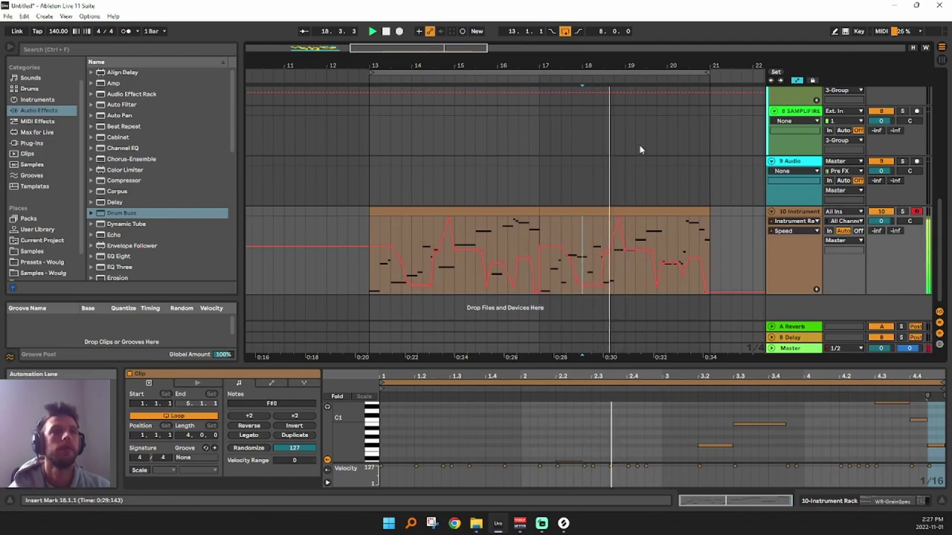
{"action": "left_click_drag", "start_coordinate": [644, 63], "coordinate": [554, 21]}
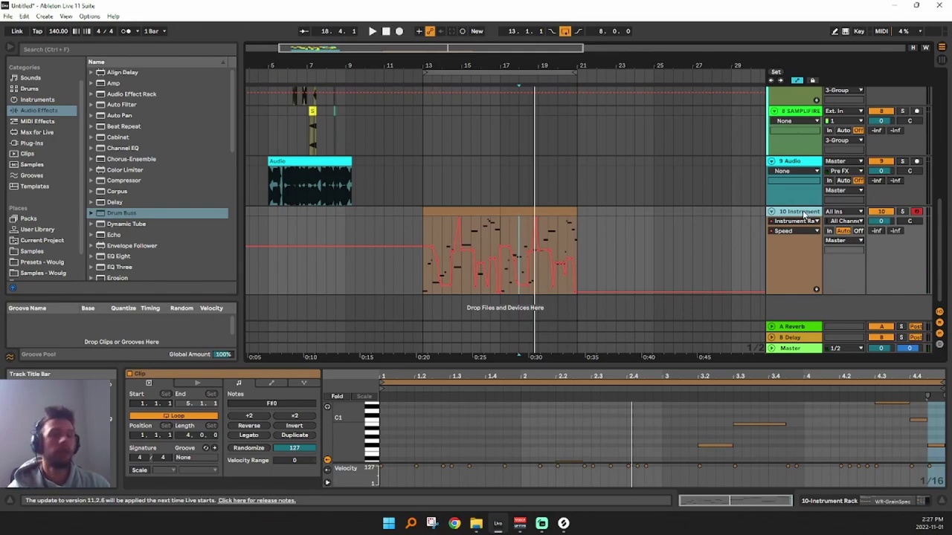
Insert a new audio track below the WR-GrainSpec instrument track and set its insert position to 13.1.1
{"action": "key", "text": "ctrl+t"}
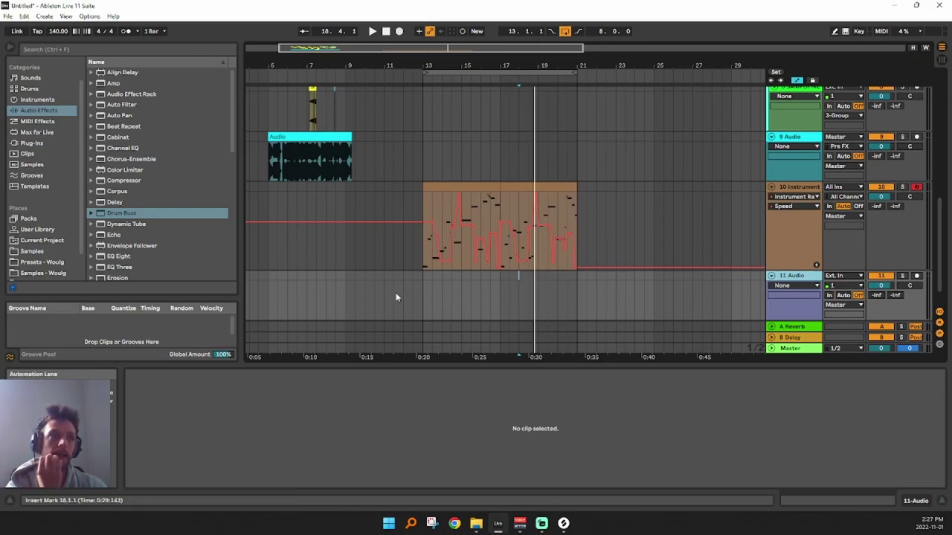
{"action": "scroll", "coordinate": [432, 292], "scroll_direction": "down", "scroll_amount": 1}
{"action": "left_click", "coordinate": [793, 165]}
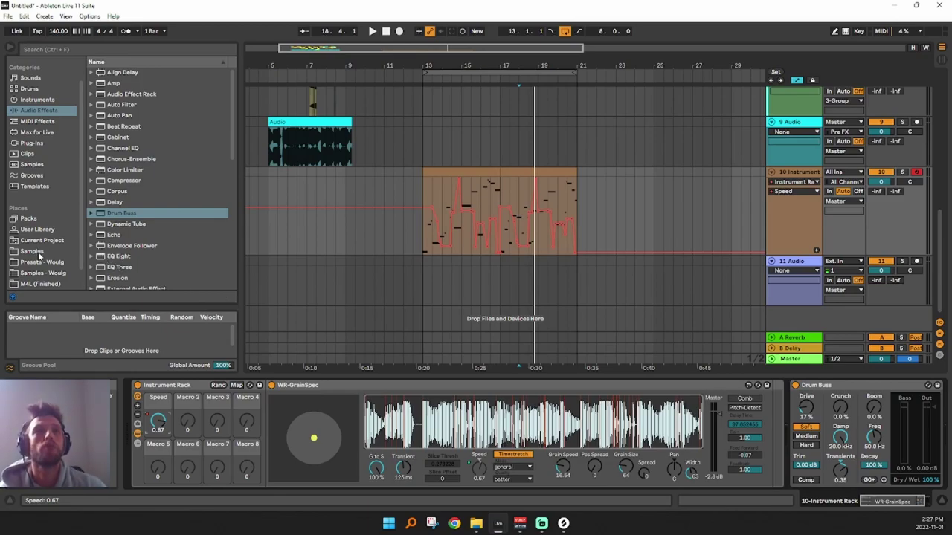
{"action": "left_click", "coordinate": [782, 263]}
{"action": "left_click", "coordinate": [421, 266]}
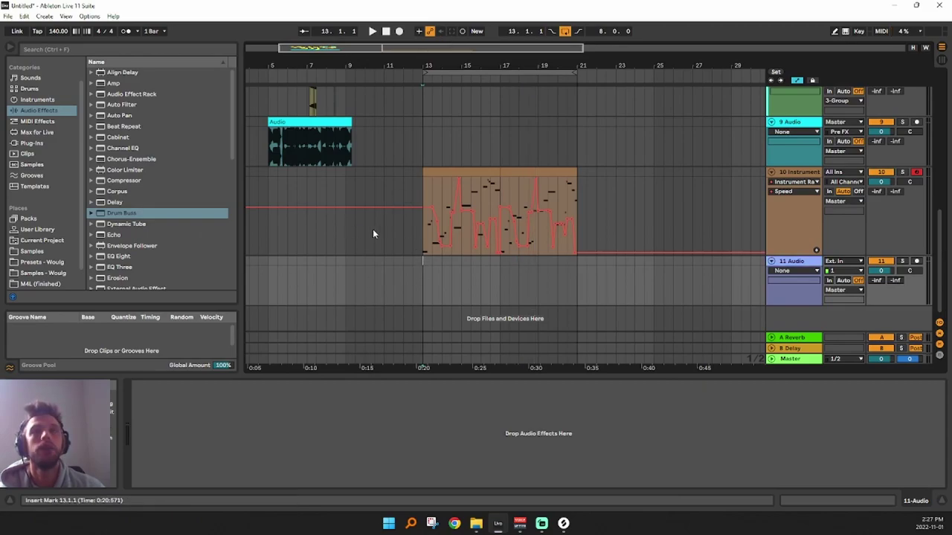
Browse the Samples folder for a kick sample and collapse the SEPPA - CHOP FADE LEVEL VOL 2 folder
{"action": "scroll", "coordinate": [31, 257], "scroll_direction": "down", "scroll_amount": 2}
{"action": "left_click", "coordinate": [31, 230]}
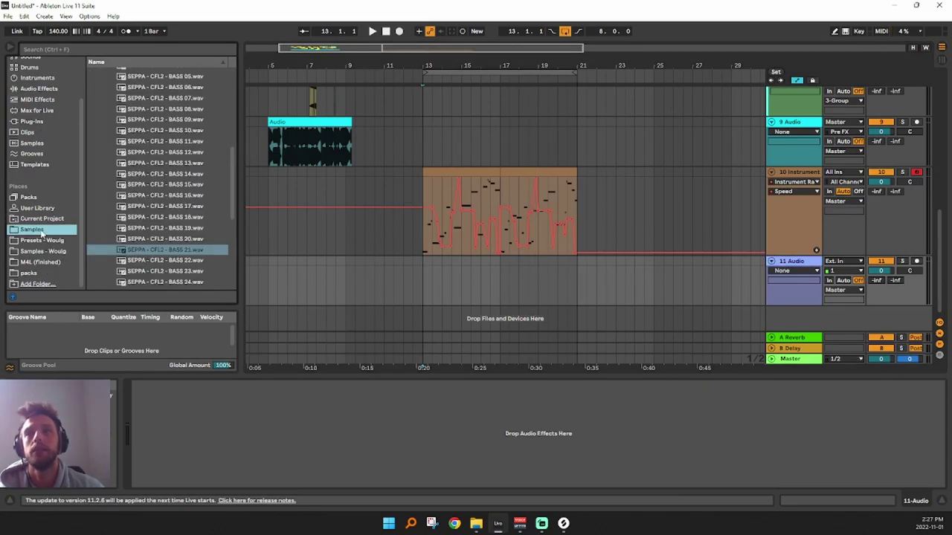
{"action": "scroll", "coordinate": [149, 212], "scroll_direction": "up", "scroll_amount": 6}
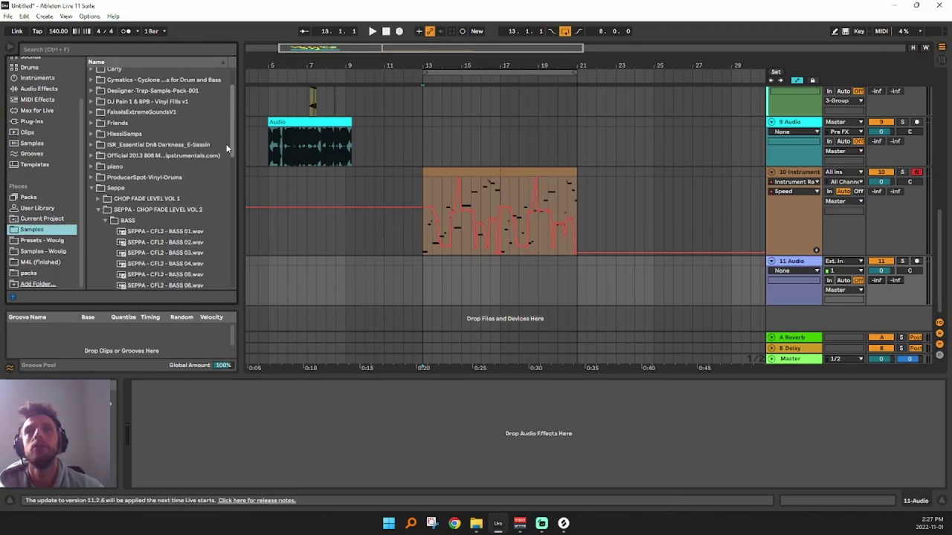
{"action": "left_click", "coordinate": [104, 221]}
{"action": "left_click", "coordinate": [100, 210]}
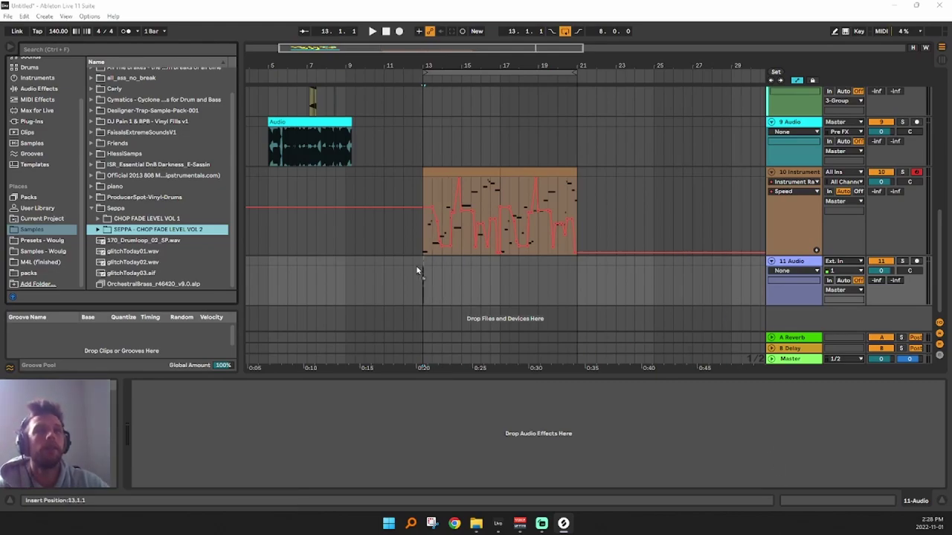
Place the OS_Kick_Acoustic sample at 13.1.1 on the new audio track and audition it with solo toggled
{"action": "left_click_drag", "start_coordinate": [424, 264], "coordinate": [425, 265]}
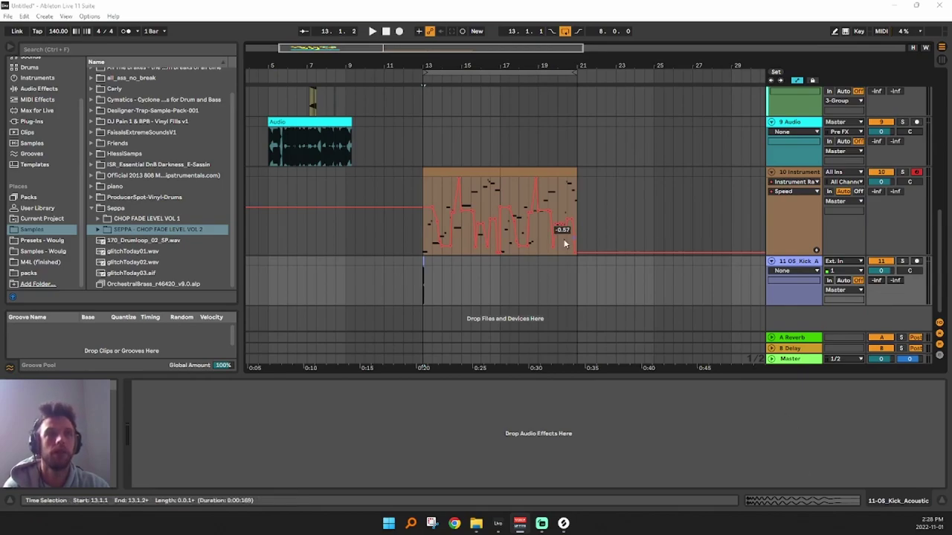
{"action": "left_click", "coordinate": [902, 262]}
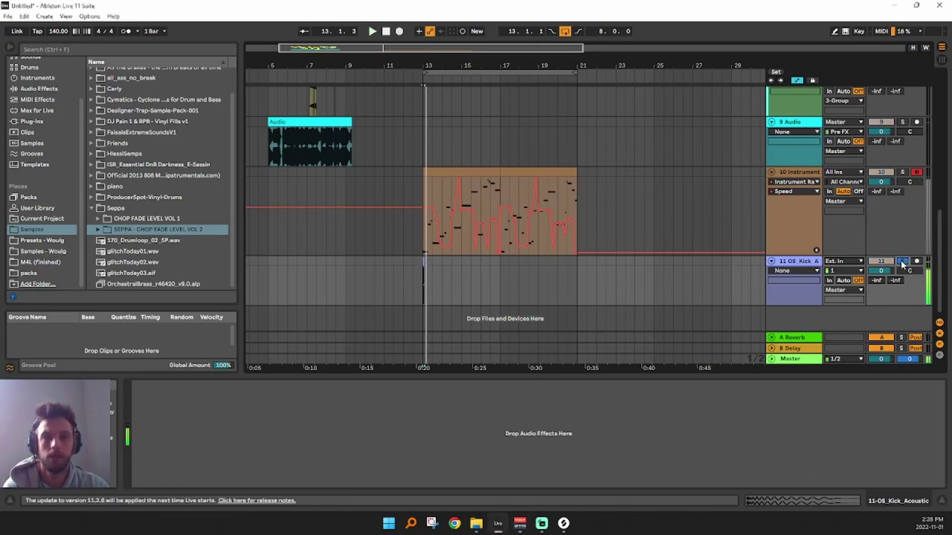
{"action": "key", "text": "space"}
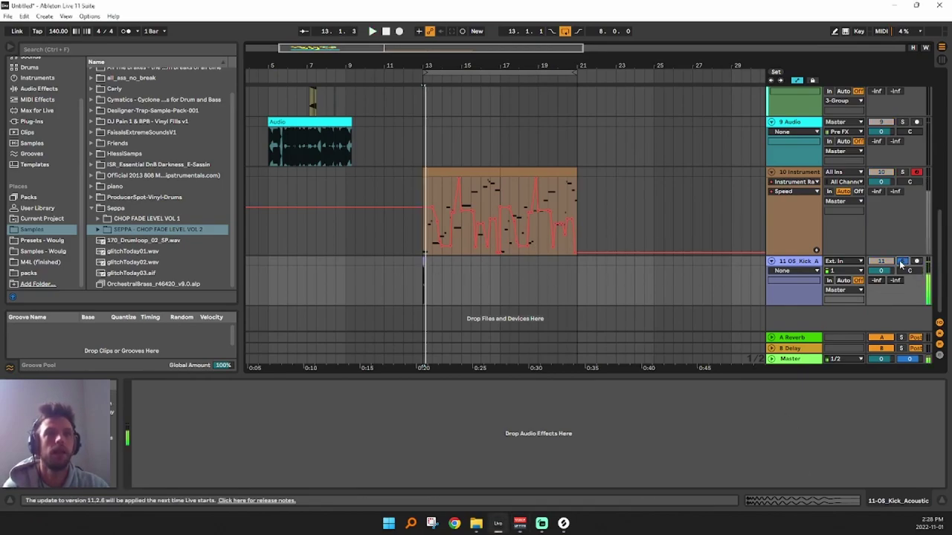
{"action": "left_click", "coordinate": [903, 262]}
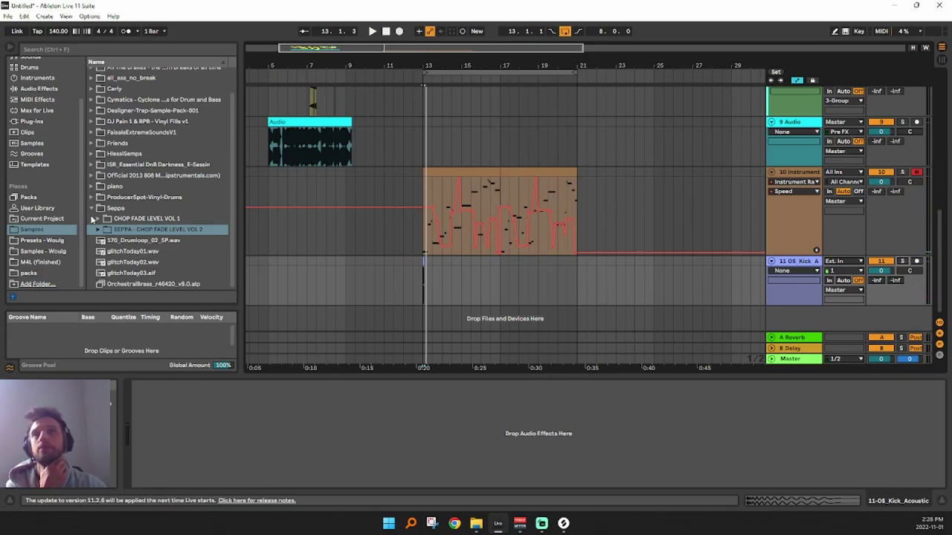
Group the instrument track and the kick track together
{"action": "left_click", "coordinate": [795, 174]}
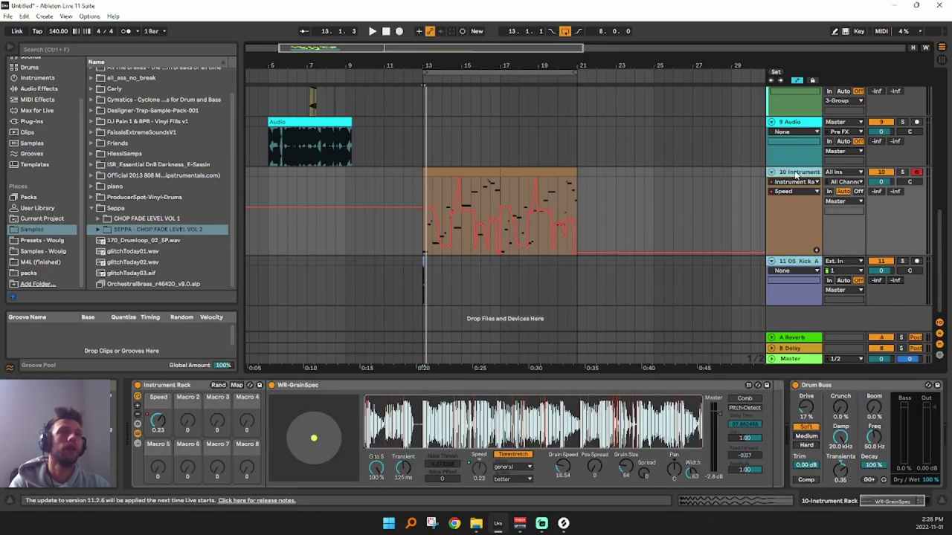
{"action": "left_click", "coordinate": [802, 297], "text": "shift"}
{"action": "key", "text": "ctrl+g"}
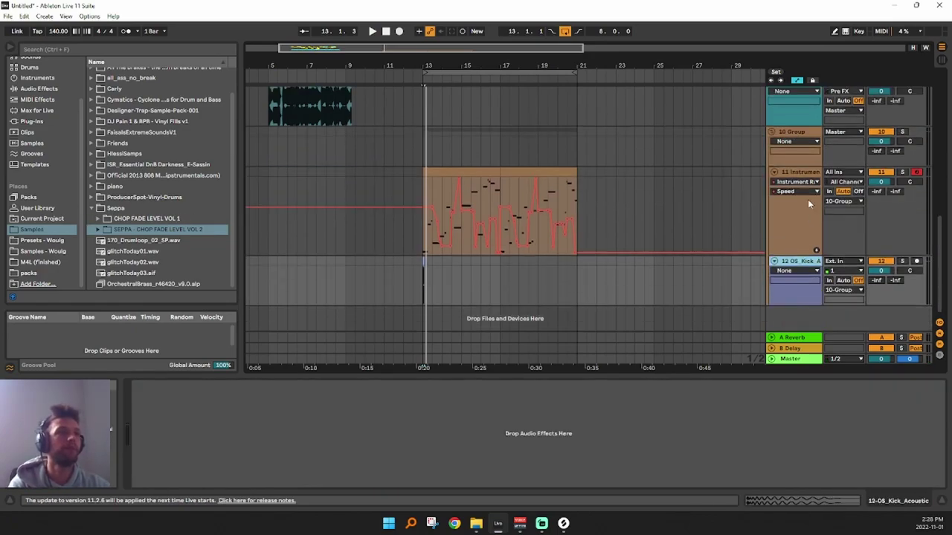
Move the Drum Buss from the instrument track to the new group track and play from 13.1.1
{"action": "left_click", "coordinate": [811, 213]}
{"action": "left_click_drag", "start_coordinate": [830, 388], "coordinate": [789, 159]}
{"action": "left_click", "coordinate": [798, 280]}
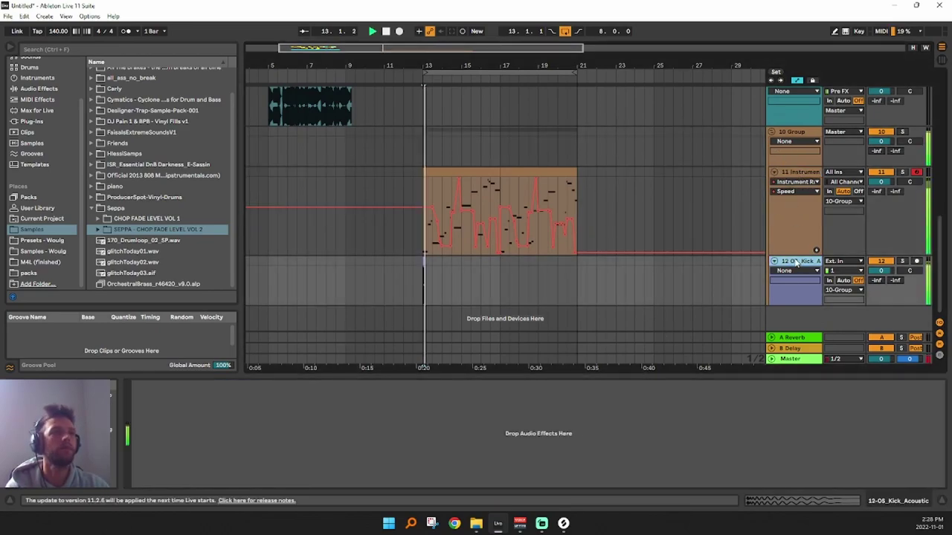
Add the Sidechain Bass Only.adg audio effect rack after WR-GrainSpec on the instrument track
{"action": "left_click", "coordinate": [789, 174]}
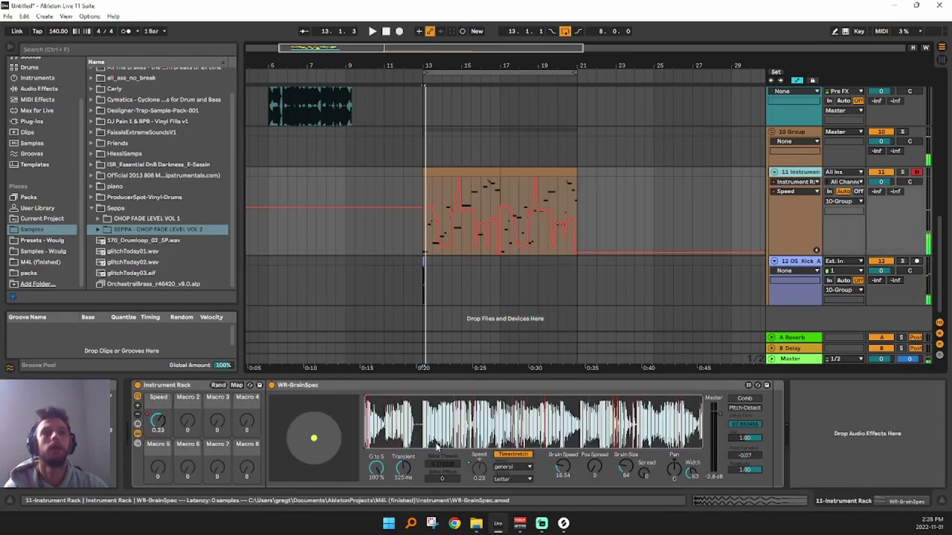
{"action": "left_click", "coordinate": [39, 90]}
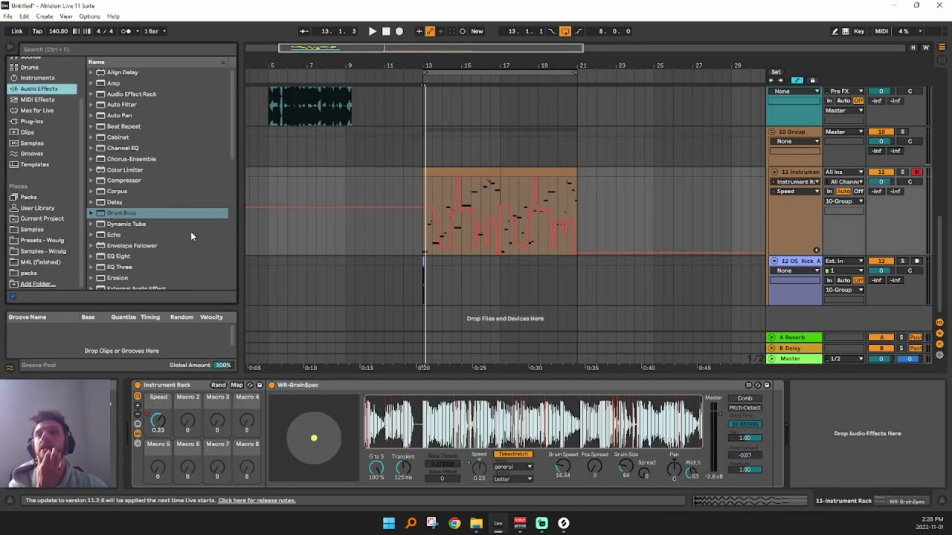
{"action": "left_click", "coordinate": [91, 95]}
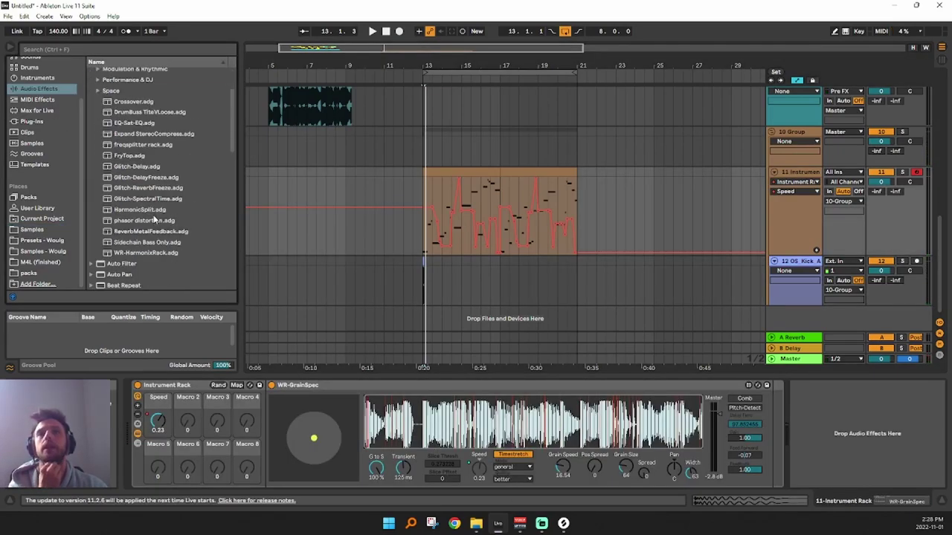
{"action": "left_click_drag", "start_coordinate": [146, 174], "coordinate": [839, 431]}
{"action": "left_click_drag", "start_coordinate": [885, 505], "coordinate": [907, 503]}
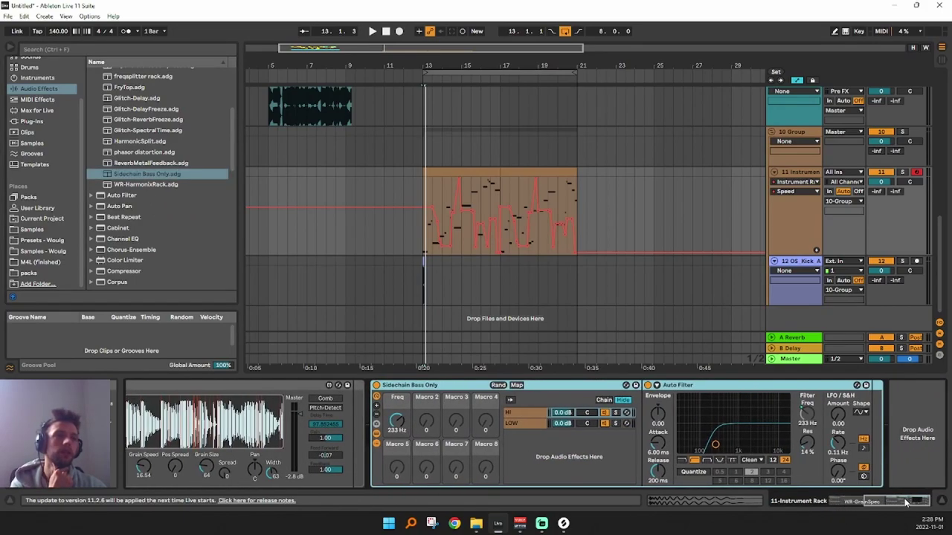
Show the Sidechain Bass Only rack's LOW chain and set the rack's Freq macro to 216 Hz
{"action": "left_click_drag", "start_coordinate": [395, 420], "coordinate": [396, 415]}
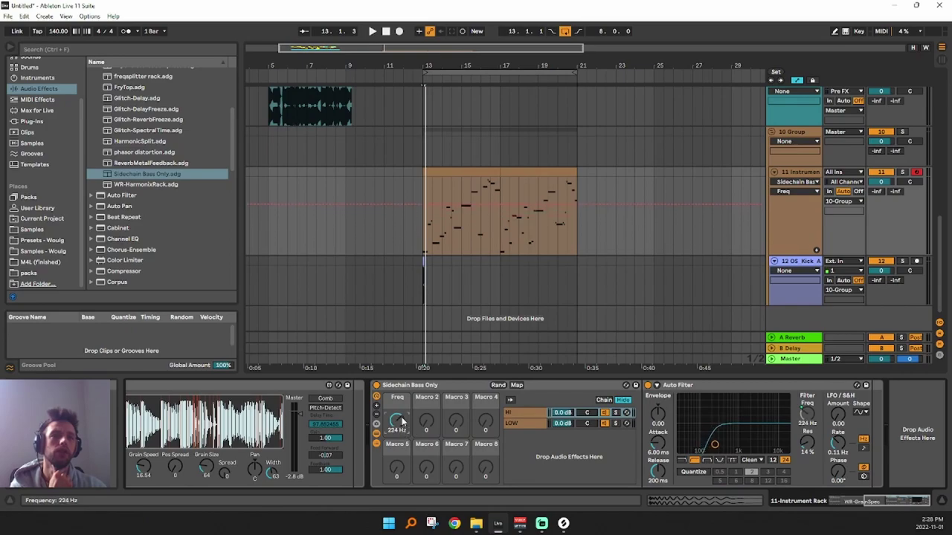
{"action": "left_click", "coordinate": [524, 414]}
{"action": "left_click", "coordinate": [528, 423]}
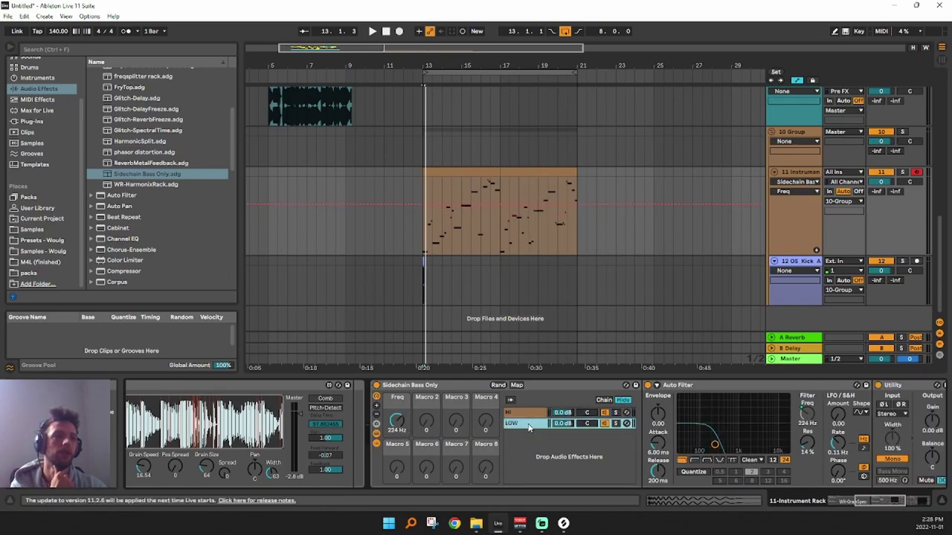
{"action": "left_click_drag", "start_coordinate": [406, 422], "coordinate": [446, 433]}
Set the LOW chain's Compressor sidechain source to 12-OS Kick Acoustic and play the passage
{"action": "left_click_drag", "start_coordinate": [882, 503], "coordinate": [903, 505]}
{"action": "left_click", "coordinate": [656, 413]}
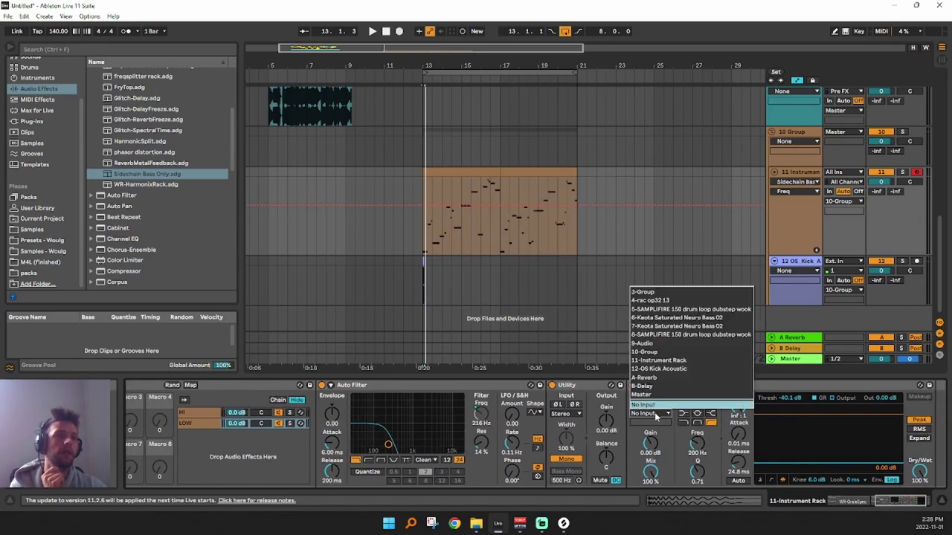
{"action": "left_click", "coordinate": [669, 369]}
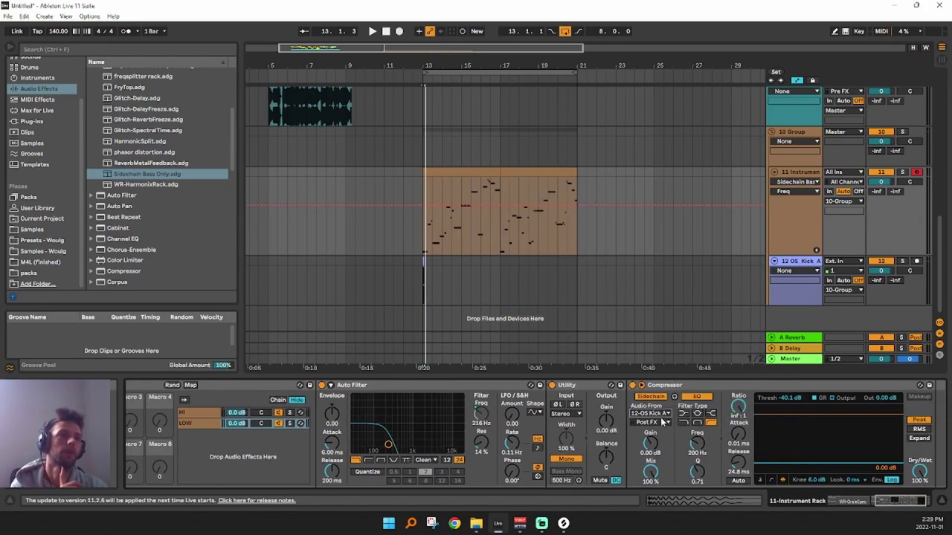
{"action": "key", "text": "space"}
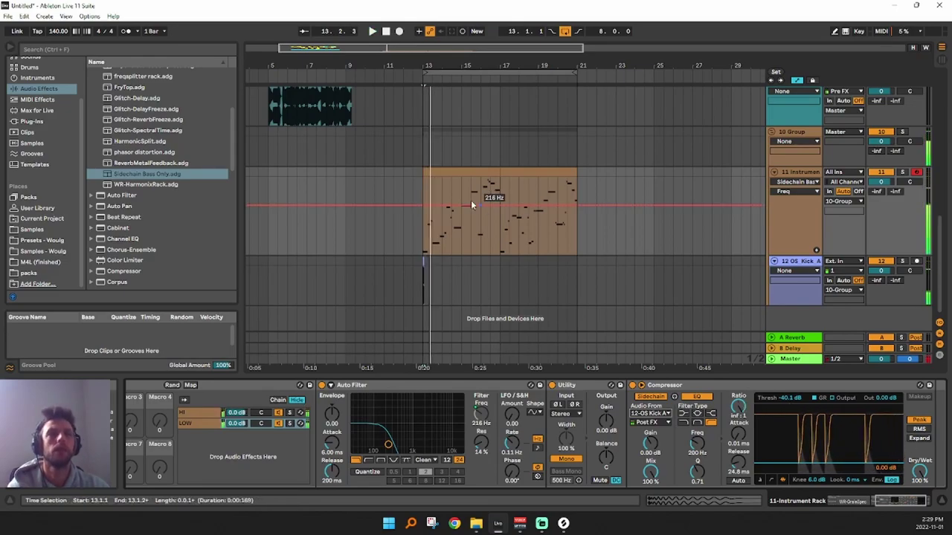
Replay the start of bar 13 repeatedly and examine how the kick clip's waveform sits against the bass
{"action": "scroll", "coordinate": [420, 264], "scroll_direction": "up", "scroll_amount": 5}
{"action": "left_click", "coordinate": [415, 262]}
{"action": "key", "text": "space"}
{"action": "key", "text": "space"}
{"action": "key", "text": "space"}
{"action": "key", "text": "space"}
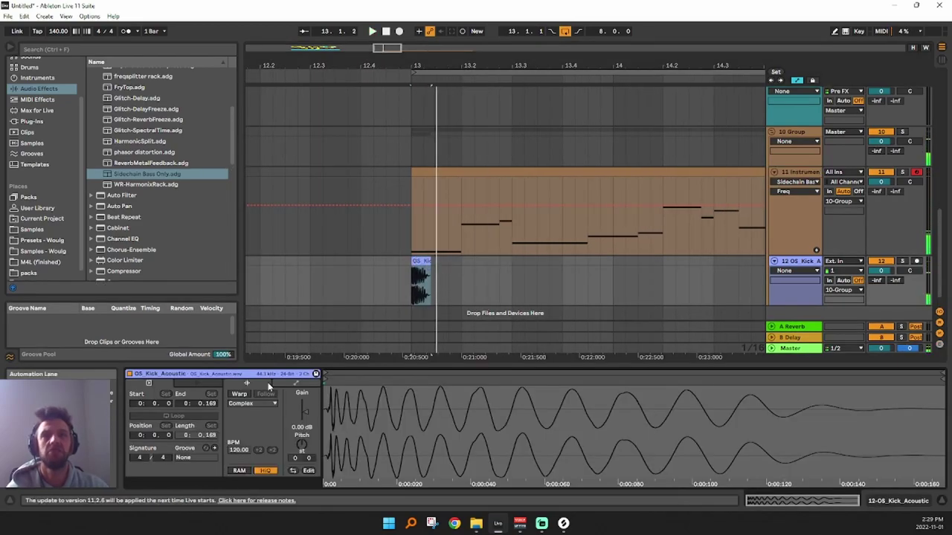
{"action": "key", "text": "space"}
{"action": "key", "text": "space"}
{"action": "key", "text": "space"}
{"action": "key", "text": "space"}
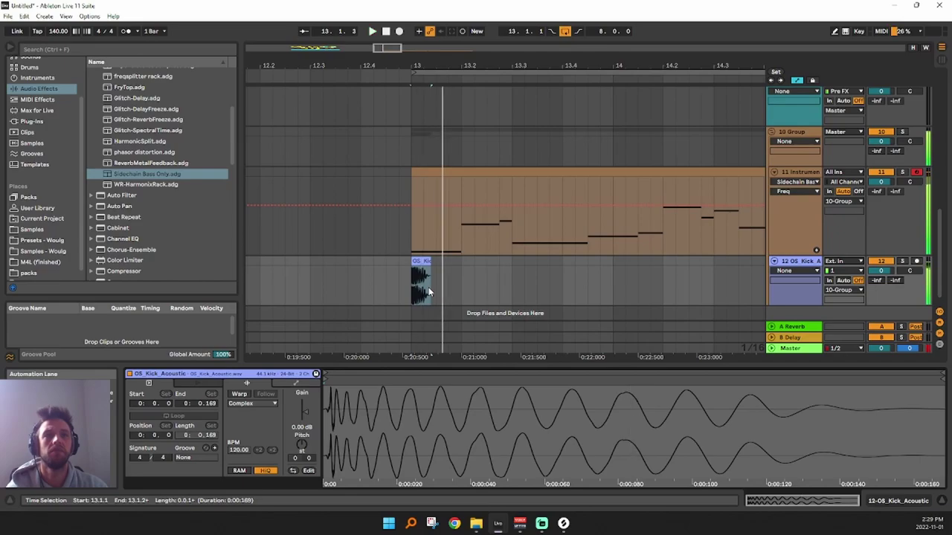
{"action": "scroll", "coordinate": [356, 444], "scroll_direction": "up", "scroll_amount": 3}
{"action": "key", "text": "space"}
{"action": "mouse_move", "coordinate": [326, 379]}
{"action": "left_mouse_down"}
{"action": "mouse_move", "coordinate": [337, 379]}
{"action": "mouse_move", "coordinate": [325, 379]}
{"action": "left_mouse_up"}
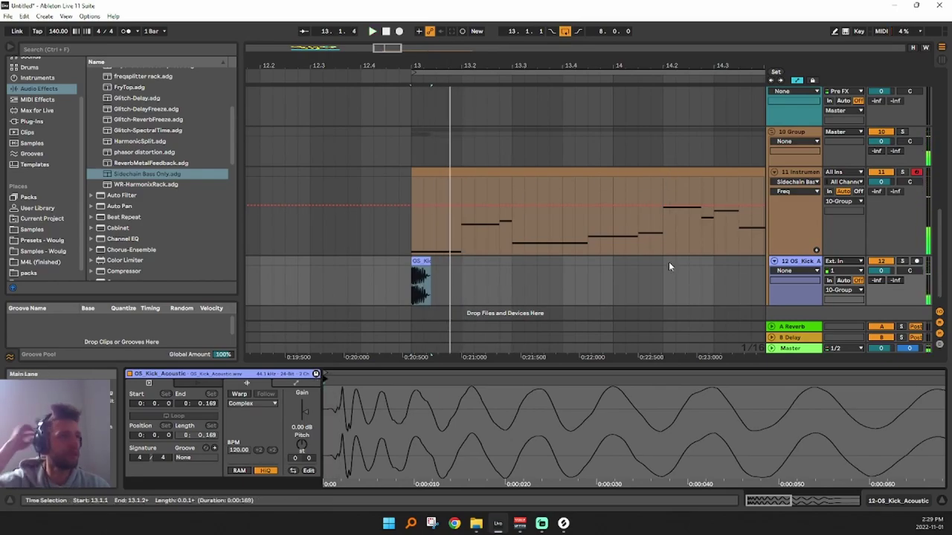
{"action": "key", "text": "space"}
Paste a copy of the kick clip at 13.4.3 on the kick track during playback
{"action": "left_click_drag", "start_coordinate": [548, 65], "coordinate": [503, 39]}
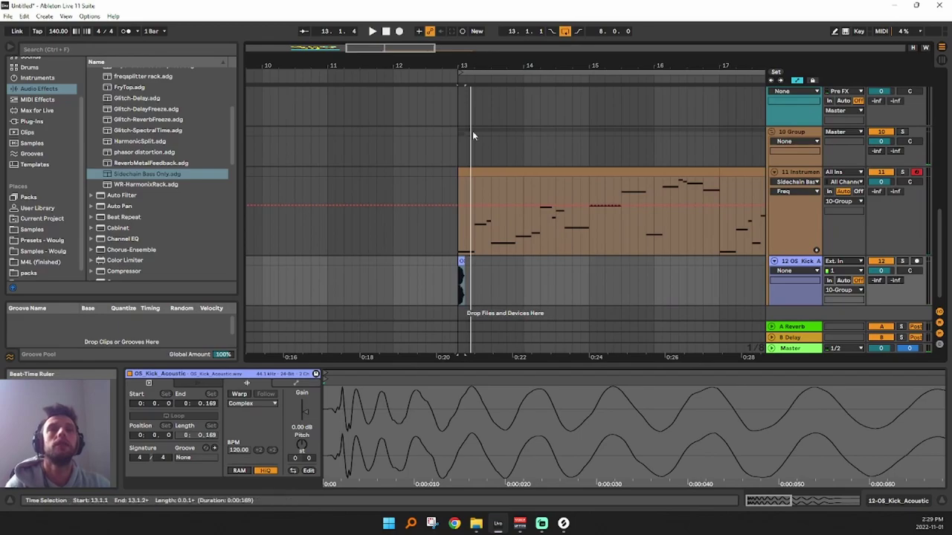
{"action": "left_click_drag", "start_coordinate": [554, 416], "coordinate": [554, 368]}
{"action": "key", "text": "space"}
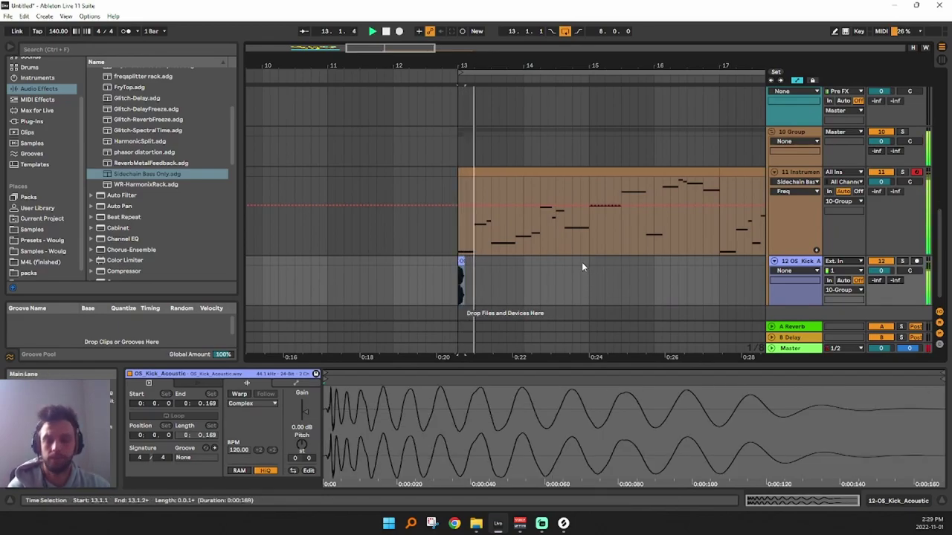
{"action": "left_click", "coordinate": [517, 270]}
{"action": "key", "text": "ctrl+v"}
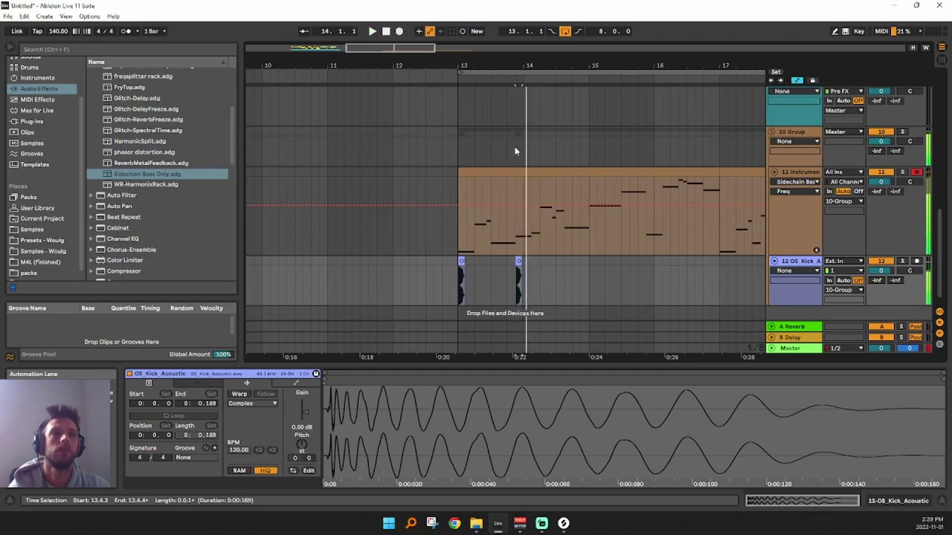
Shorten the second kick clip to end at 13.4.4, hide the automation lanes and replay from 13.4.3
{"action": "left_click_drag", "start_coordinate": [534, 65], "coordinate": [488, 241]}
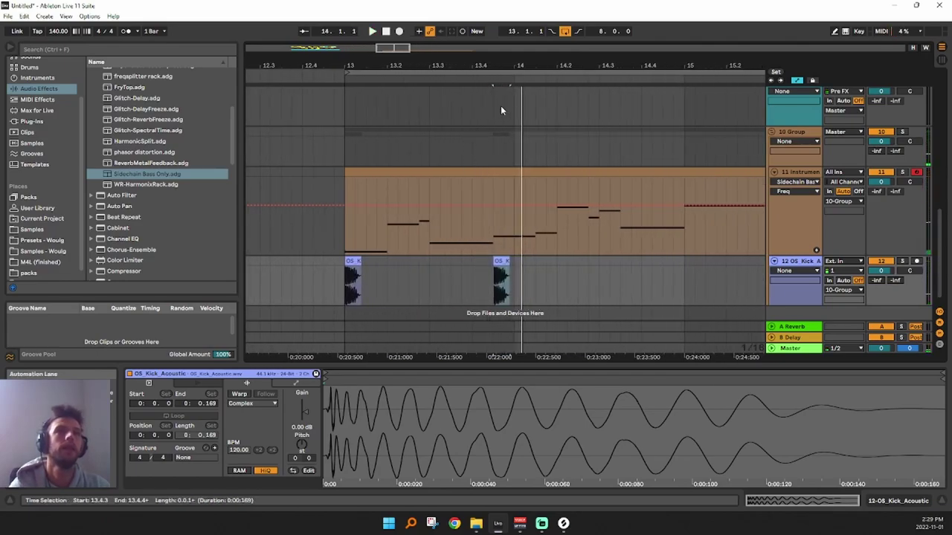
{"action": "left_click_drag", "start_coordinate": [503, 67], "coordinate": [505, 112]}
{"action": "left_click_drag", "start_coordinate": [524, 262], "coordinate": [509, 263]}
{"action": "key", "text": "a"}
{"action": "key", "text": "space"}
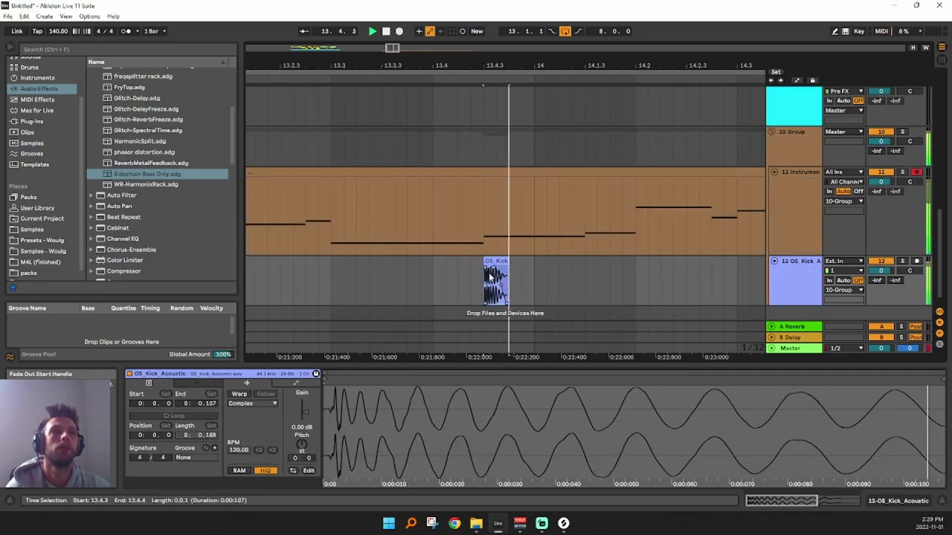
{"action": "mouse_move", "coordinate": [509, 263]}
{"action": "left_mouse_down"}
{"action": "mouse_move", "coordinate": [497, 263]}
{"action": "mouse_move", "coordinate": [525, 263]}
{"action": "mouse_move", "coordinate": [509, 264]}
{"action": "left_mouse_up"}
{"action": "key", "text": "space"}
{"action": "key", "text": "space"}
{"action": "key", "text": "space"}
{"action": "scroll", "coordinate": [670, 267], "scroll_direction": "down", "scroll_amount": 1}
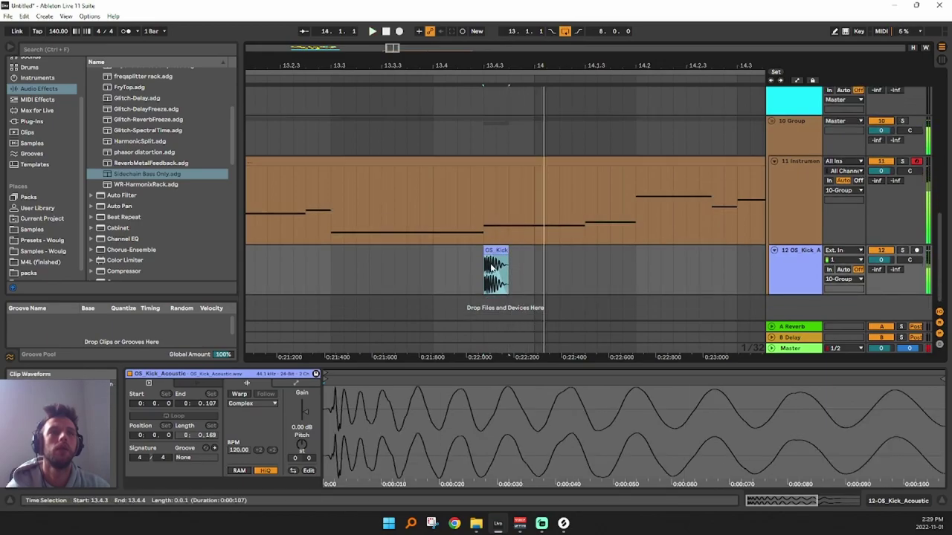
Insert an audio track below the kick track, try a longer second kick clip there, and restore the clip to the kick track
{"action": "left_click", "coordinate": [793, 274]}
{"action": "key", "text": "ctrl+t"}
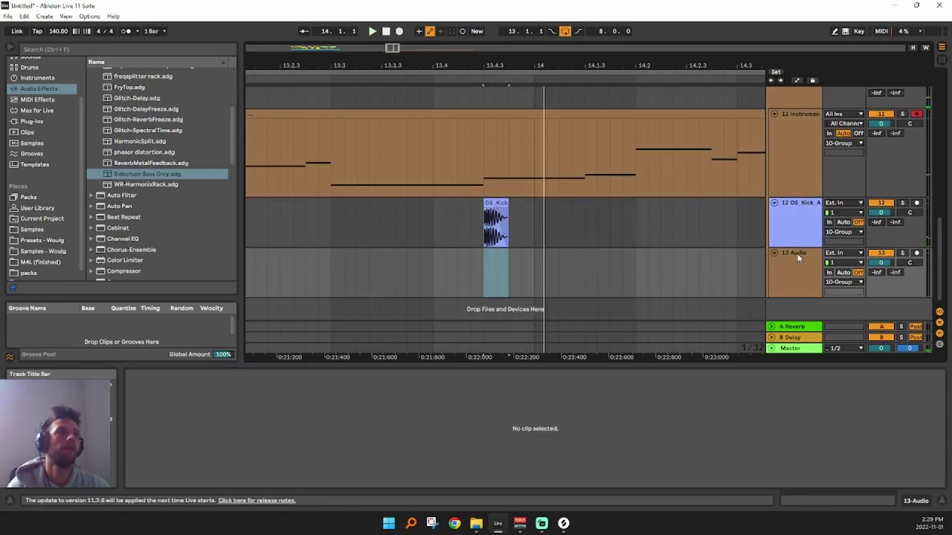
{"action": "left_click_drag", "start_coordinate": [495, 205], "coordinate": [495, 256]}
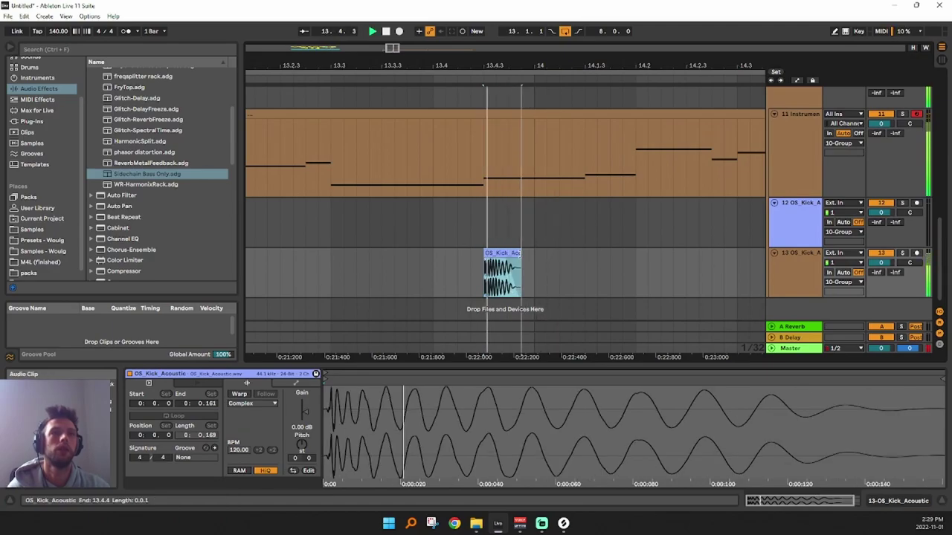
{"action": "left_click_drag", "start_coordinate": [520, 254], "coordinate": [494, 204]}
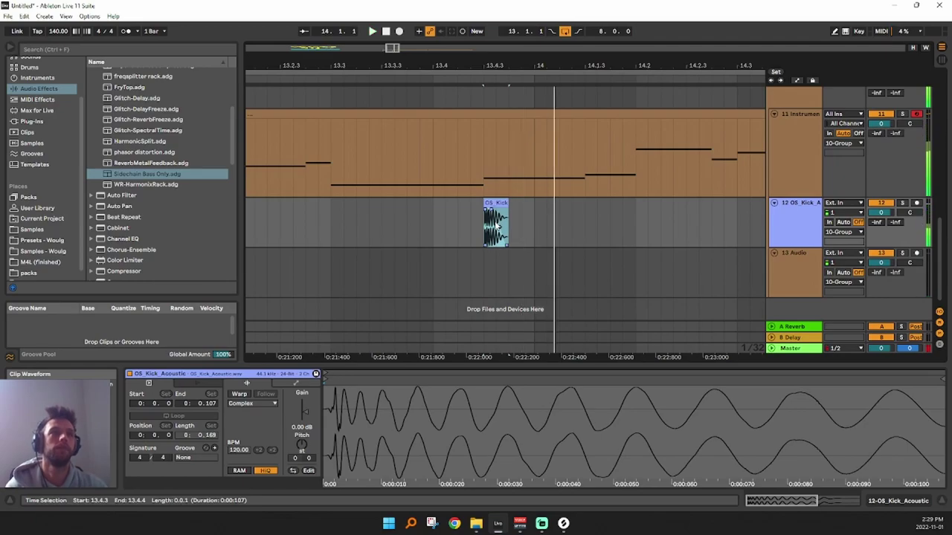
{"action": "left_click_drag", "start_coordinate": [559, 67], "coordinate": [512, 47]}
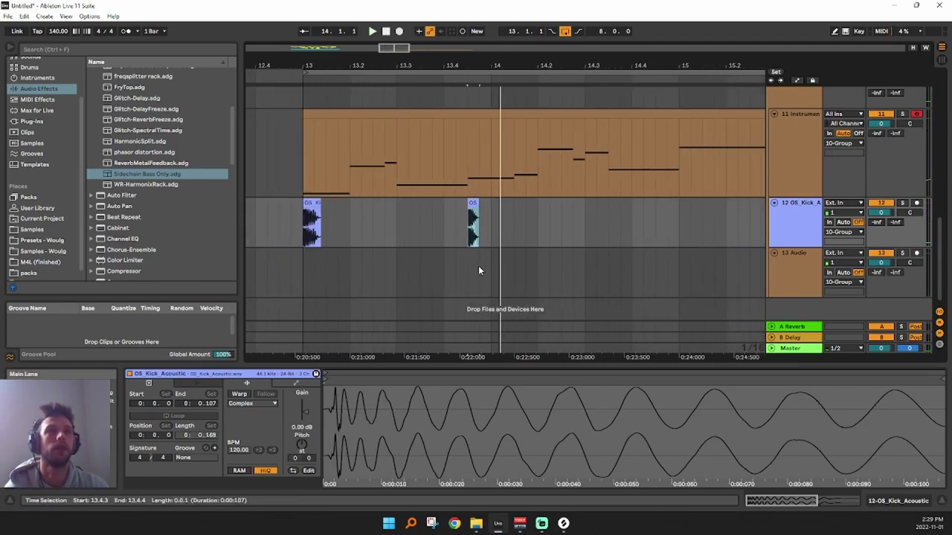
Try the second kick at 14.1.3 on the spare audio track, undo that, and use a full-length kick at 14.1.3 on the kick track
{"action": "left_click_drag", "start_coordinate": [472, 207], "coordinate": [518, 260]}
{"action": "key", "text": "space"}
{"action": "key", "text": "space"}
{"action": "key", "text": "space"}
{"action": "key", "text": "space"}
{"action": "key", "text": "space"}
{"action": "key", "text": "space"}
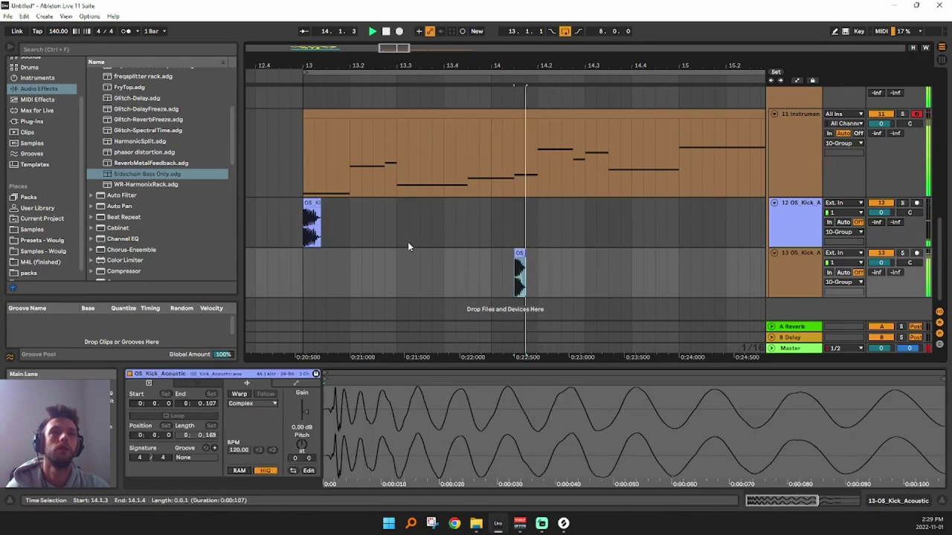
{"action": "key", "text": "ctrl+z"}
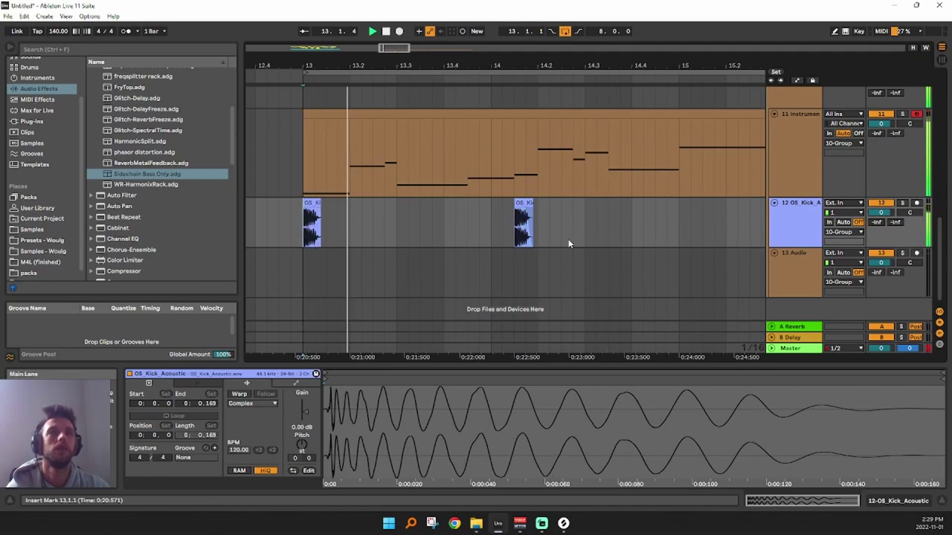
{"action": "left_click", "coordinate": [532, 227]}
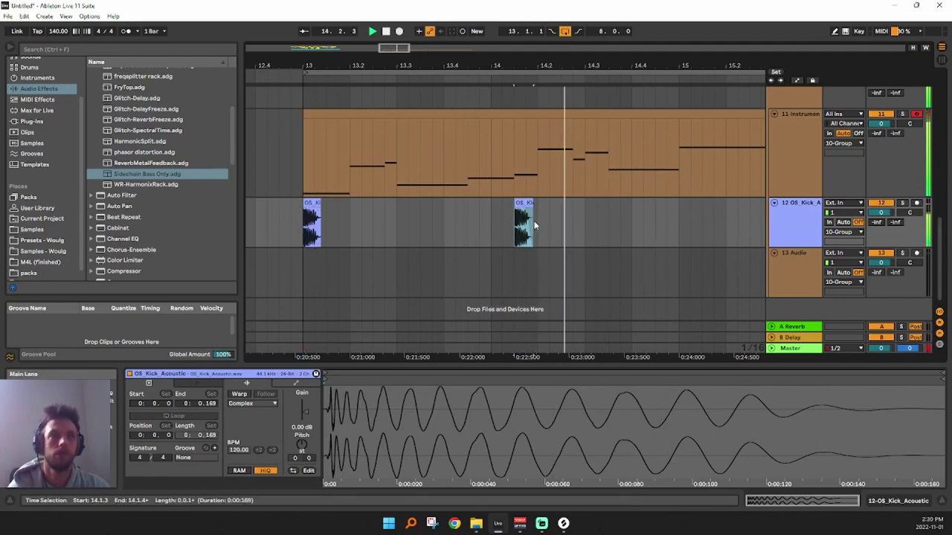
Paste a copy of the kick clip at 14.2.4, shorten it to end at 14.3.1 and replay the pattern
{"action": "left_click", "coordinate": [570, 217]}
{"action": "key", "text": "ctrl+v"}
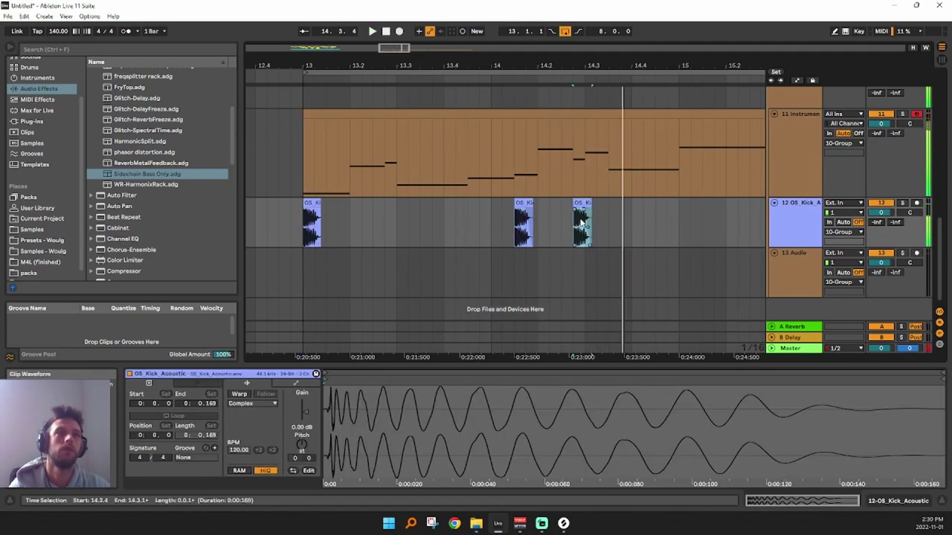
{"action": "key", "text": "space"}
{"action": "left_click", "coordinate": [539, 224]}
{"action": "key", "text": "space"}
{"action": "key", "text": "space"}
{"action": "left_click_drag", "start_coordinate": [591, 205], "coordinate": [586, 206]}
{"action": "key", "text": "space"}
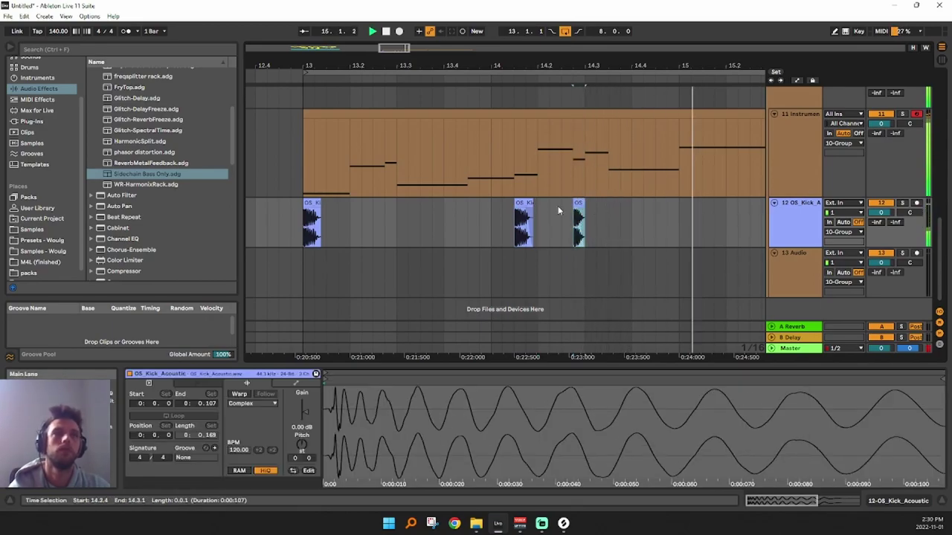
Paste copies of the full-length kick clip at 15.1.1 and 15.4.3 on the kick track
{"action": "left_click", "coordinate": [312, 205]}
{"action": "left_click", "coordinate": [679, 217]}
{"action": "key", "text": "ctrl+v"}
{"action": "key", "text": "space"}
{"action": "left_click_drag", "start_coordinate": [733, 66], "coordinate": [729, 54]}
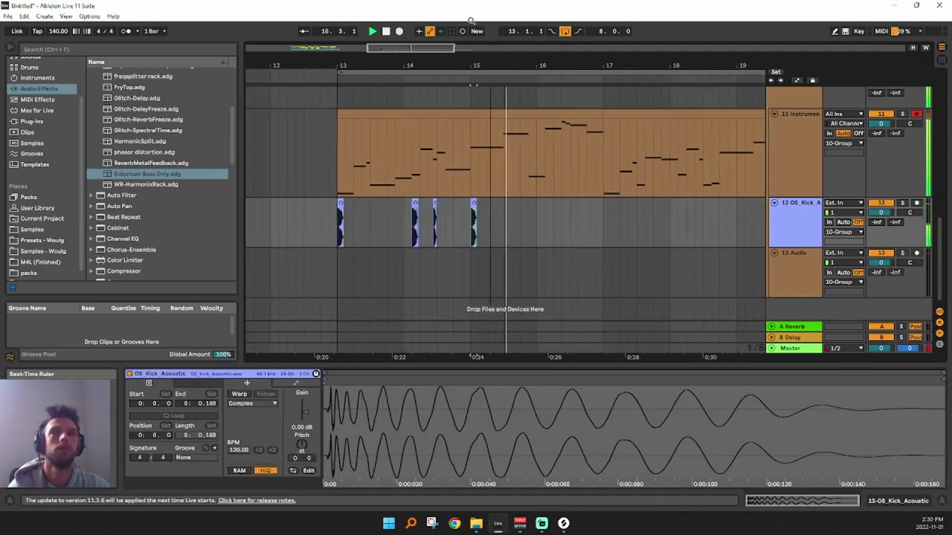
{"action": "left_click", "coordinate": [527, 218]}
{"action": "key", "text": "ctrl+v"}
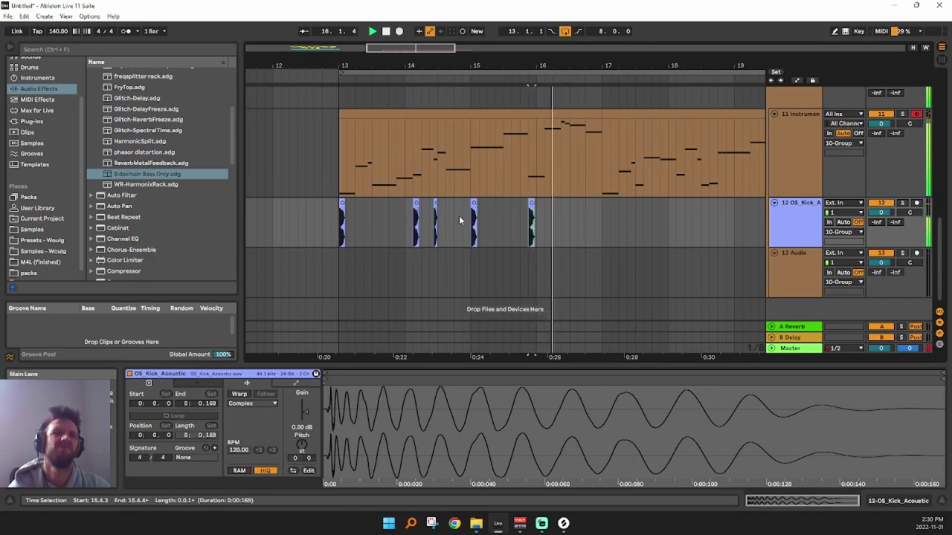
Replay the pattern and paste a copy of the shortened kick clip from 14.2.4 at 16.2.3
{"action": "key", "text": "space"}
{"action": "key", "text": "space"}
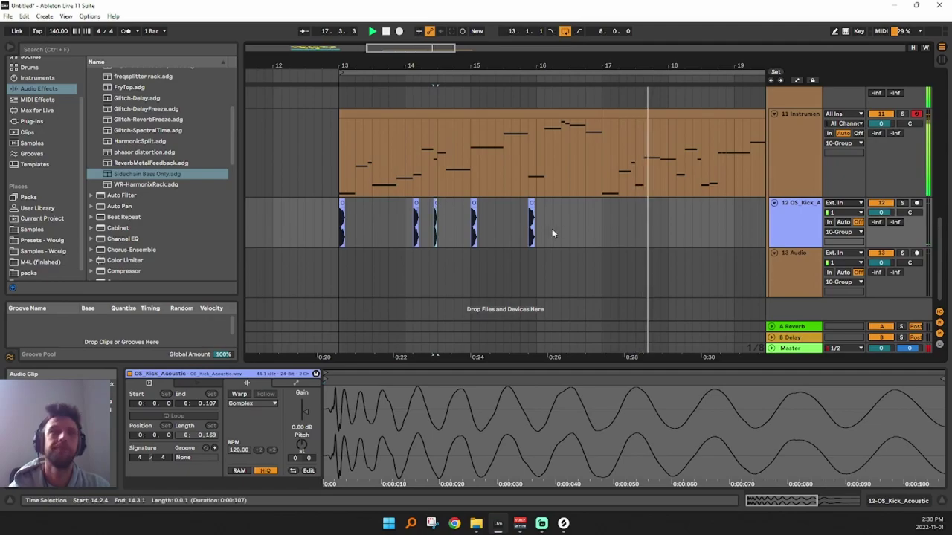
{"action": "left_click", "coordinate": [561, 223]}
{"action": "key", "text": "ctrl+v"}
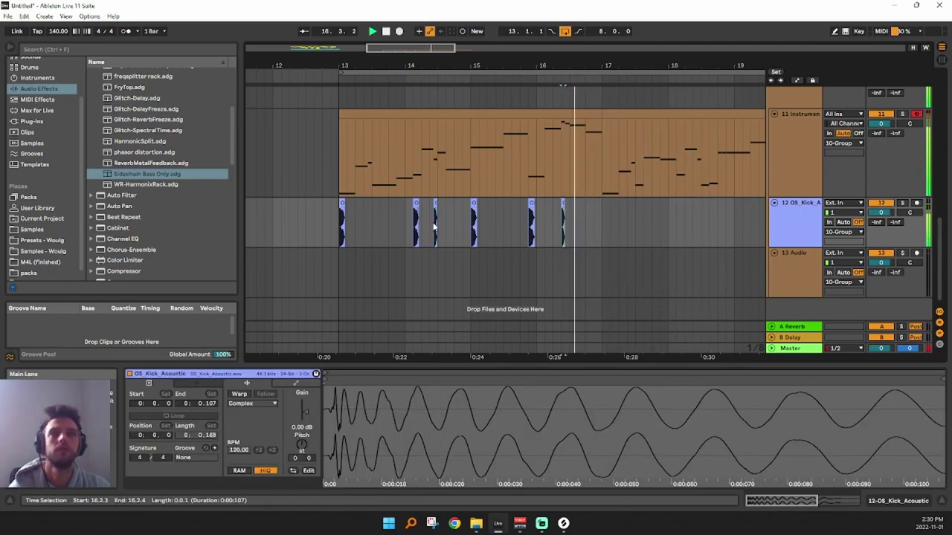
Paste copies of the first full-length kick clip at 17.1.1 and 17.2.1 and replay the start of bar 17
{"action": "left_click", "coordinate": [341, 203]}
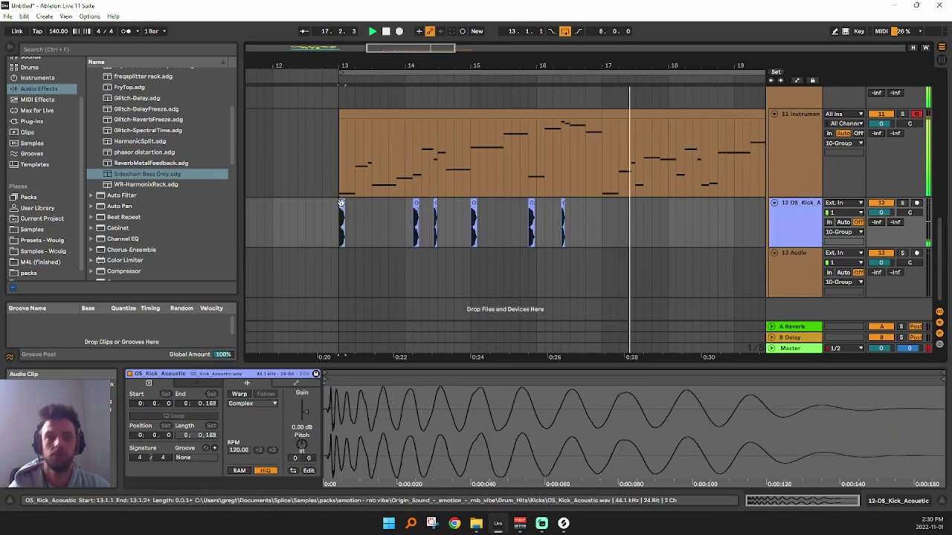
{"action": "left_click", "coordinate": [605, 215]}
{"action": "key", "text": "ctrl+v"}
{"action": "left_click", "coordinate": [622, 214]}
{"action": "key", "text": "ctrl+v"}
{"action": "key", "text": "space"}
{"action": "key", "text": "space"}
{"action": "left_click_drag", "start_coordinate": [622, 65], "coordinate": [526, 157]}
{"action": "key", "text": "space"}
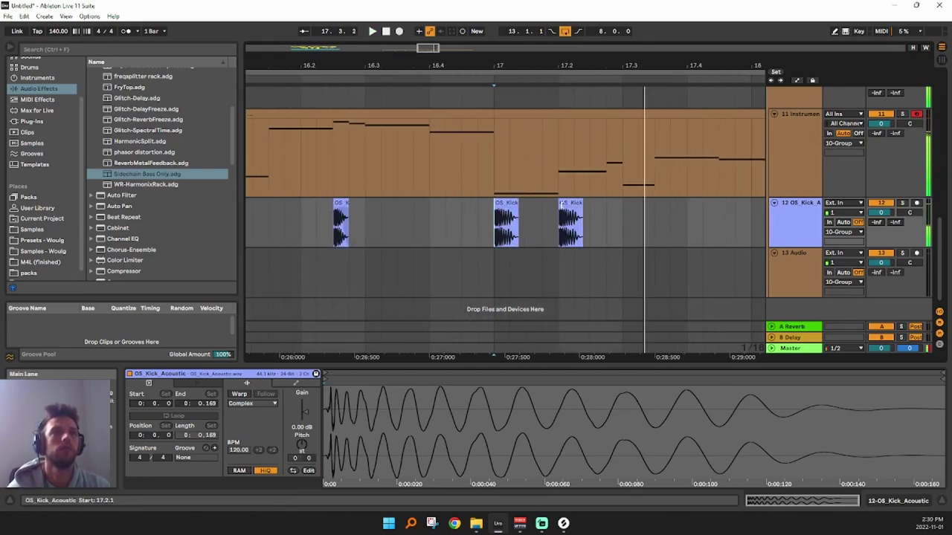
Paste a copy of the shortened kick clip from bar 16 at 17.1.4 and replay from 17.1.1
{"action": "left_click", "coordinate": [340, 204]}
{"action": "left_click", "coordinate": [543, 227]}
{"action": "key", "text": "ctrl+v"}
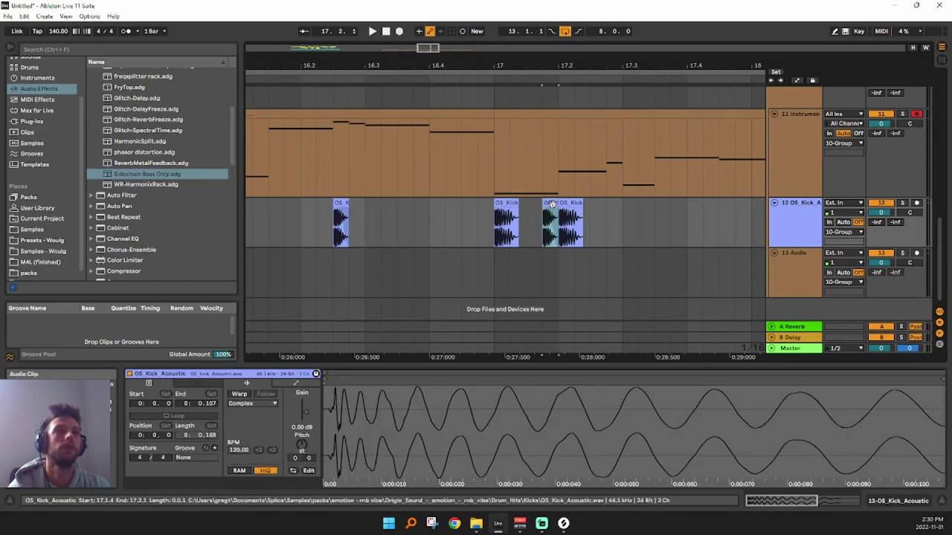
{"action": "left_click", "coordinate": [495, 238]}
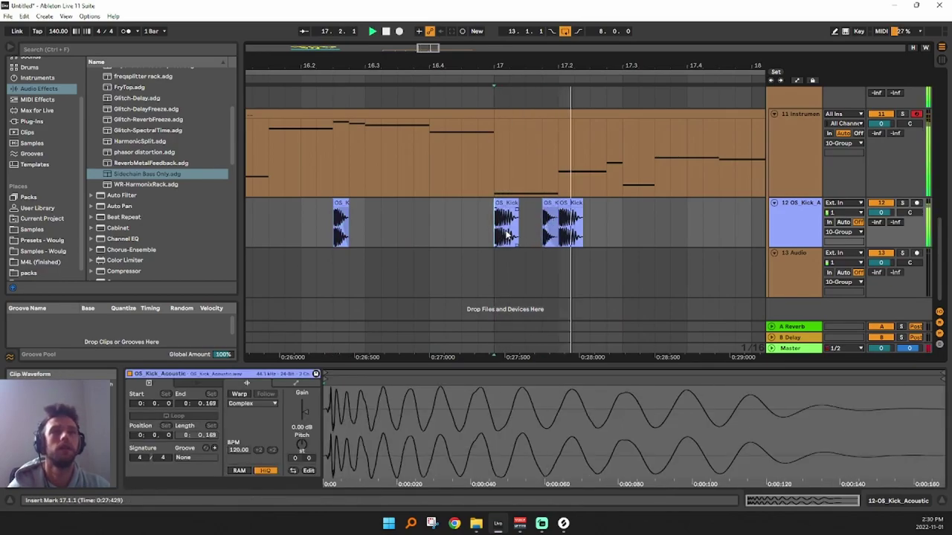
Paste another shortened kick clip at 17.2.4 and add a fade-in to the short kick clip at 17.1.4
{"action": "left_click", "coordinate": [551, 205]}
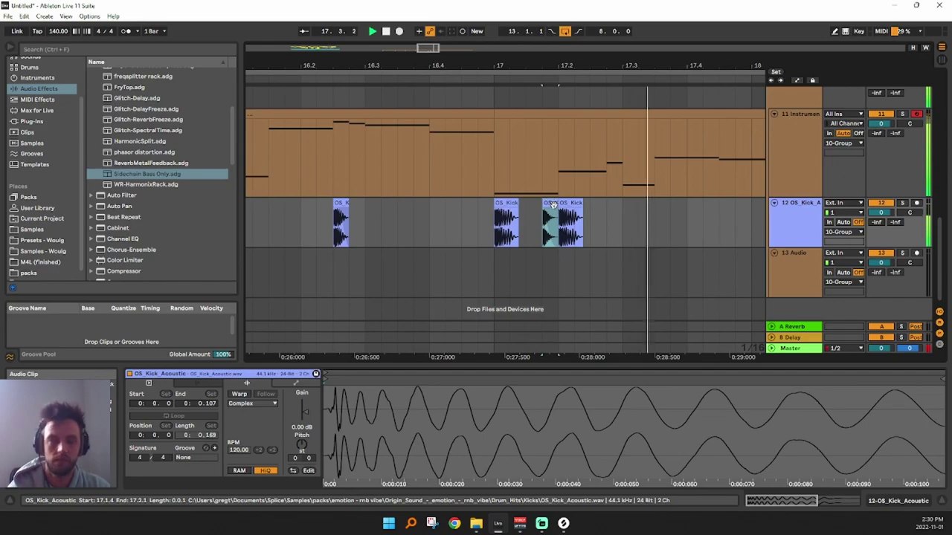
{"action": "left_click", "coordinate": [494, 227]}
{"action": "left_click_drag", "start_coordinate": [645, 67], "coordinate": [455, 212]}
{"action": "key", "text": "space"}
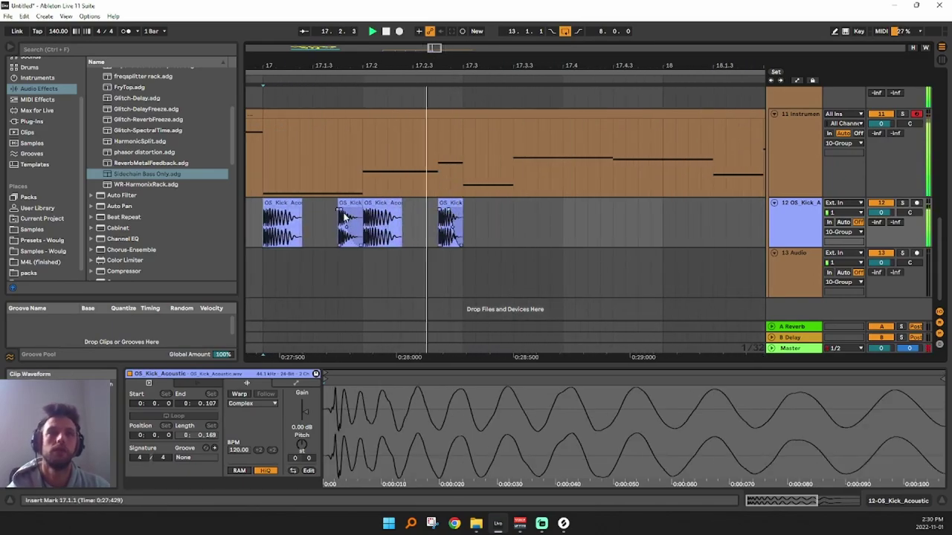
{"action": "left_click_drag", "start_coordinate": [339, 215], "coordinate": [352, 216]}
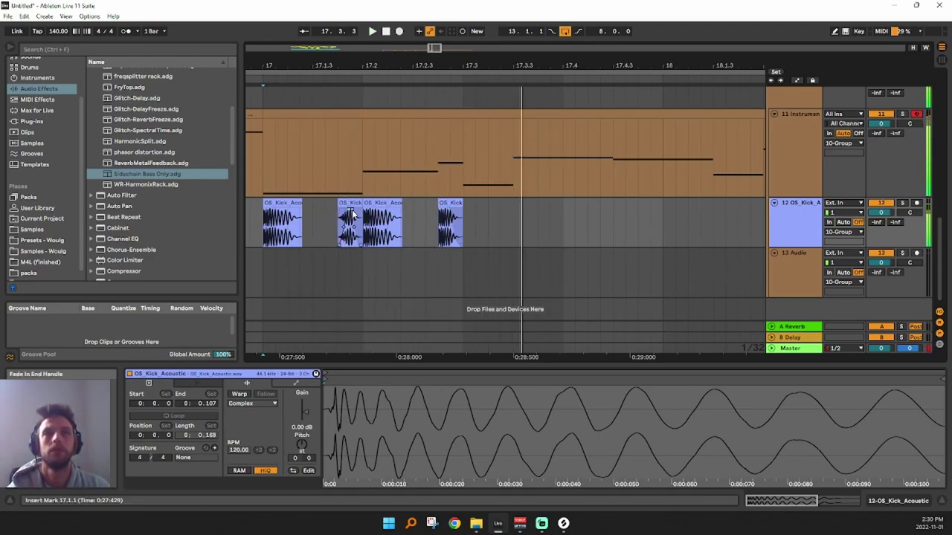
{"action": "key", "text": "space"}
Audition from 17.3.4 and paste a copy of the full-length kick clip from 17.1.1 at 17.4.3
{"action": "left_click_drag", "start_coordinate": [636, 67], "coordinate": [548, 30]}
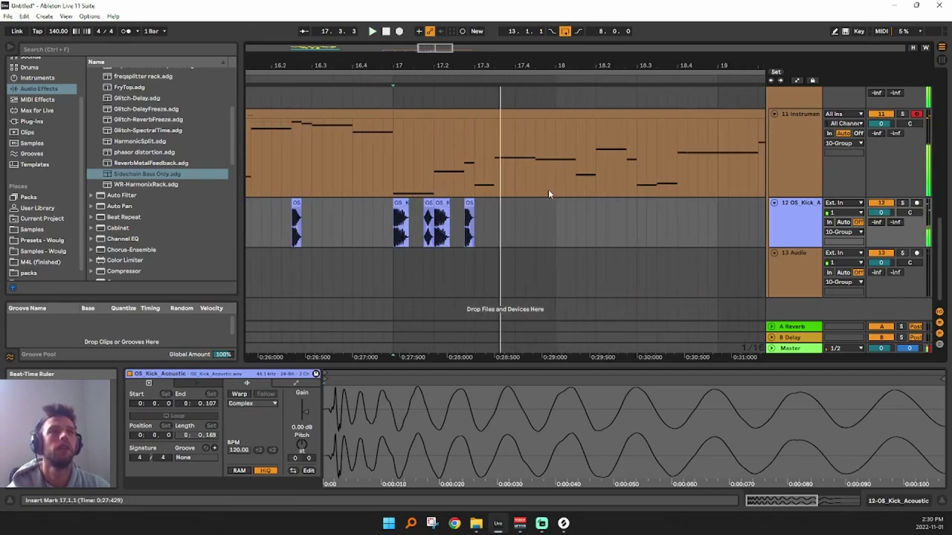
{"action": "left_click", "coordinate": [505, 224]}
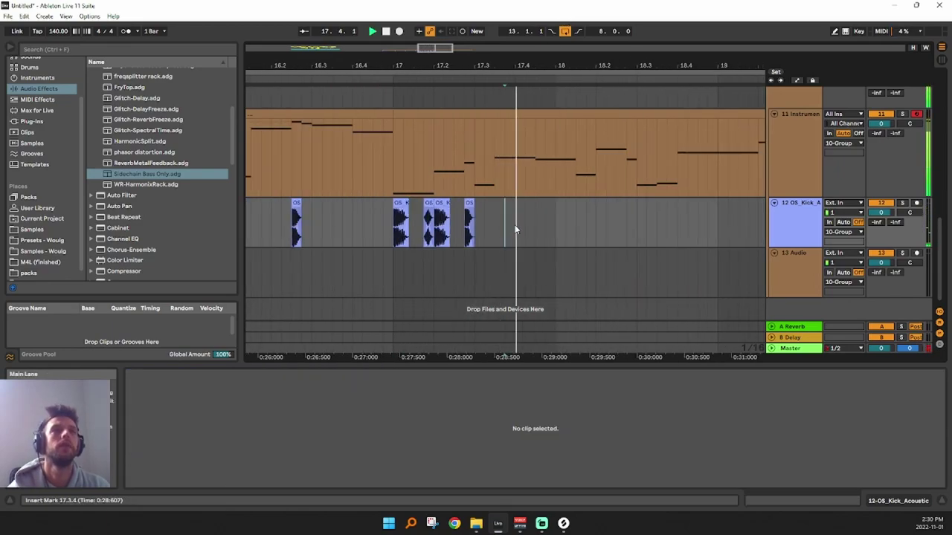
{"action": "left_click", "coordinate": [401, 219]}
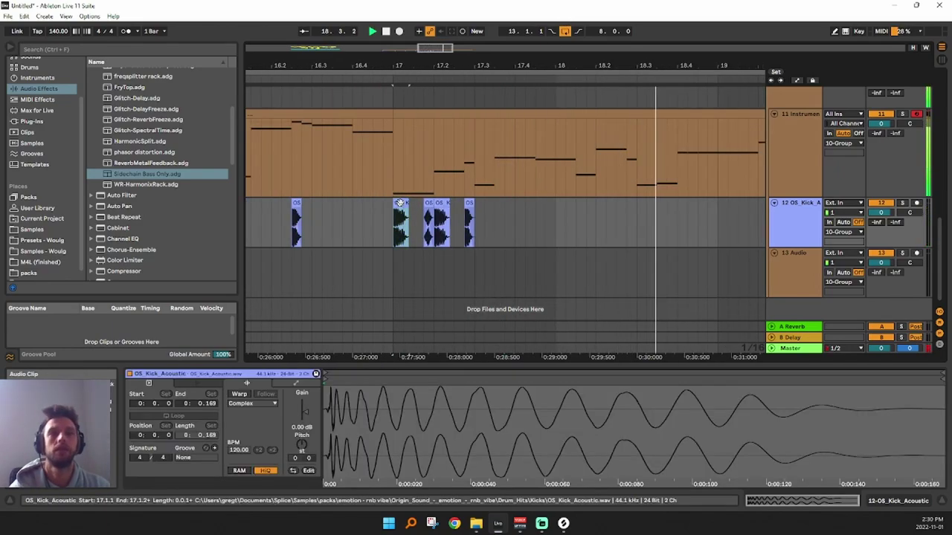
{"action": "left_click", "coordinate": [539, 206]}
{"action": "key", "text": "ctrl+v"}
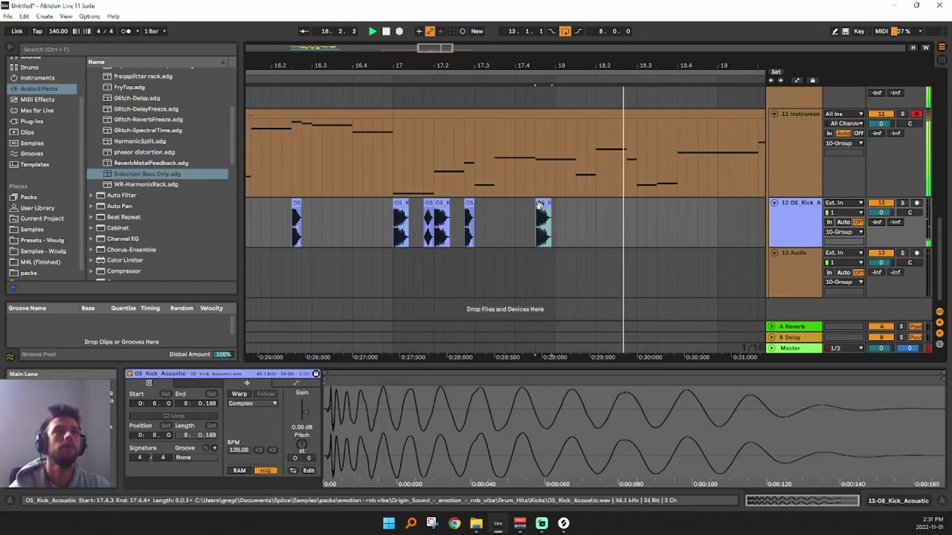
Paste a full-length kick clip at 18.1.3, replay it from 17.4.2 and move it to 18.2.1
{"action": "left_click", "coordinate": [596, 223]}
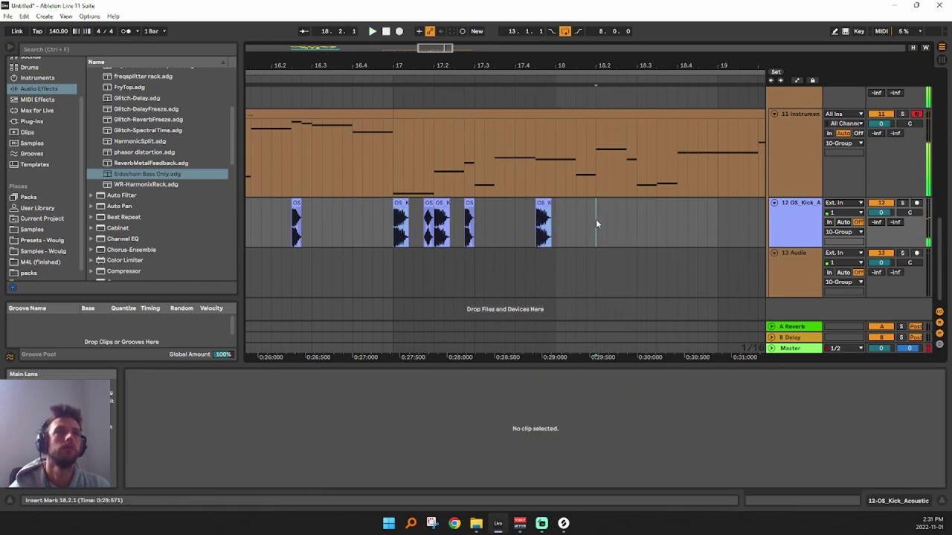
{"action": "left_click", "coordinate": [575, 219]}
{"action": "key", "text": "ctrl+v"}
{"action": "left_click", "coordinate": [526, 226]}
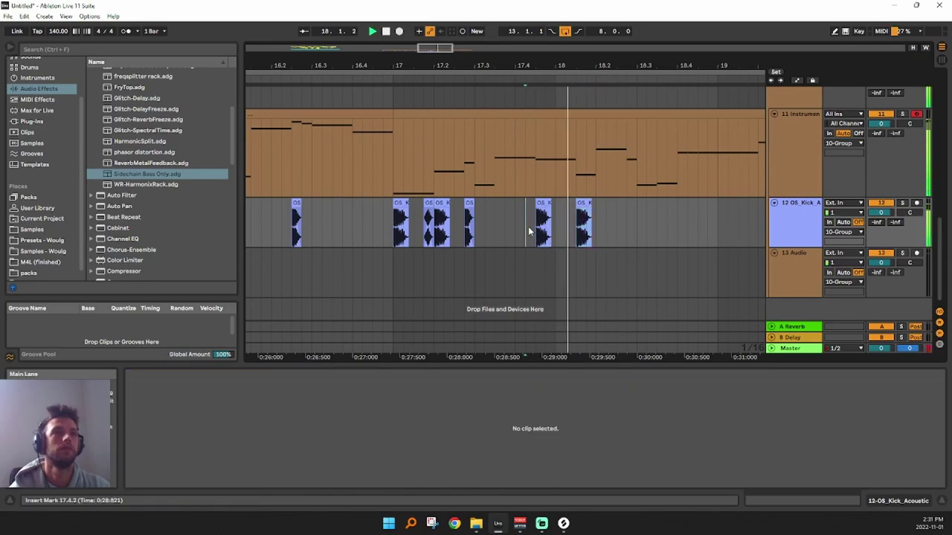
{"action": "left_click_drag", "start_coordinate": [585, 216], "coordinate": [615, 211]}
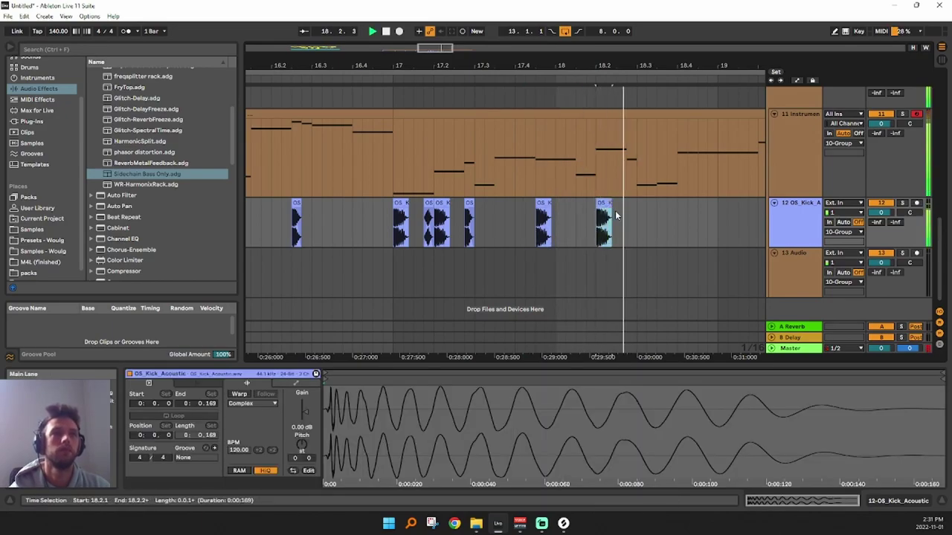
Paste a copy of the faded-in short kick clip at 18.1.4 and replay from 18.1.3
{"action": "left_click", "coordinate": [429, 204]}
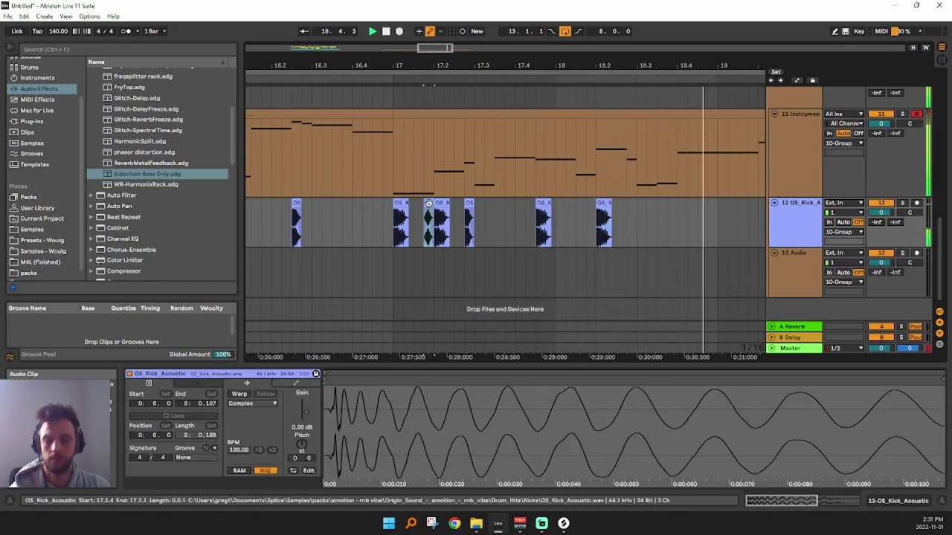
{"action": "left_click", "coordinate": [577, 221]}
{"action": "key", "text": "ctrl+v"}
{"action": "key", "text": "space"}
{"action": "key", "text": "space"}
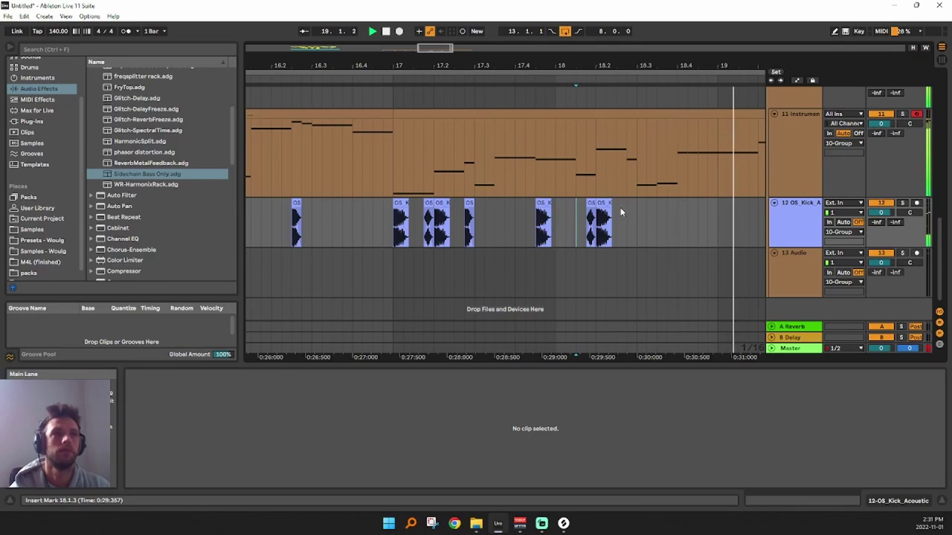
Paste a copy of the full-length kick clip from 18.2.1 at 19.1.3 and audition it against the bass
{"action": "left_click", "coordinate": [603, 203]}
{"action": "key", "text": "space"}
{"action": "key", "text": "space"}
{"action": "left_click_drag", "start_coordinate": [676, 66], "coordinate": [561, 54]}
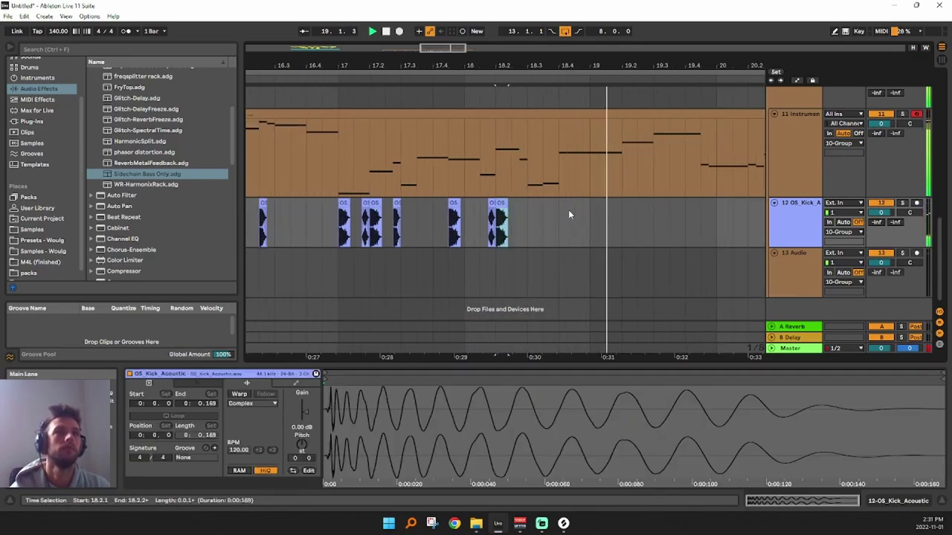
{"action": "key", "text": "space"}
{"action": "left_click", "coordinate": [621, 222]}
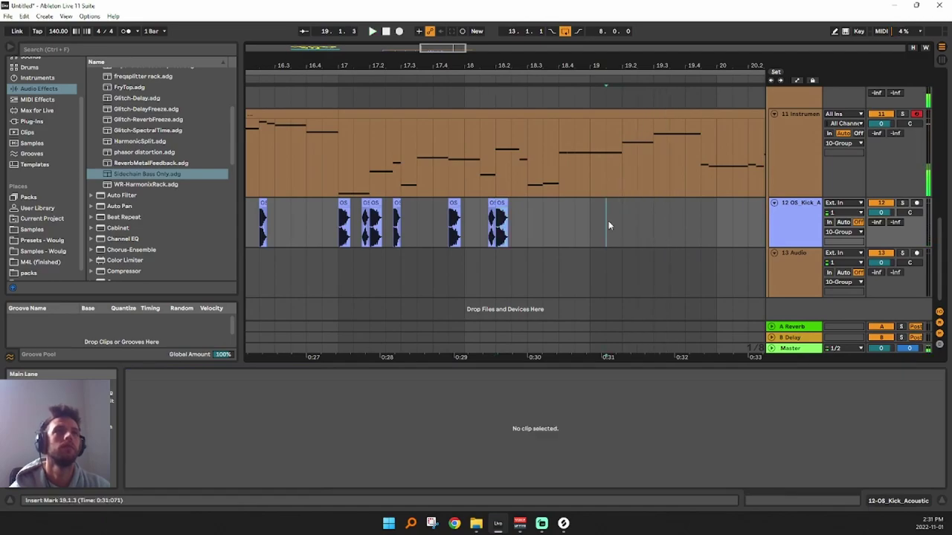
{"action": "key", "text": "ctrl+v"}
{"action": "key", "text": "space"}
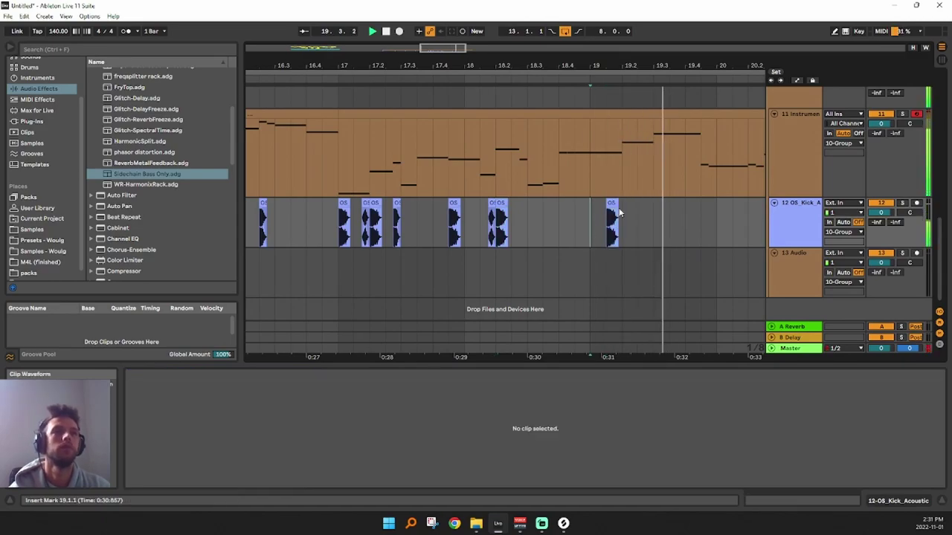
{"action": "left_click", "coordinate": [589, 172]}
{"action": "left_click", "coordinate": [557, 212]}
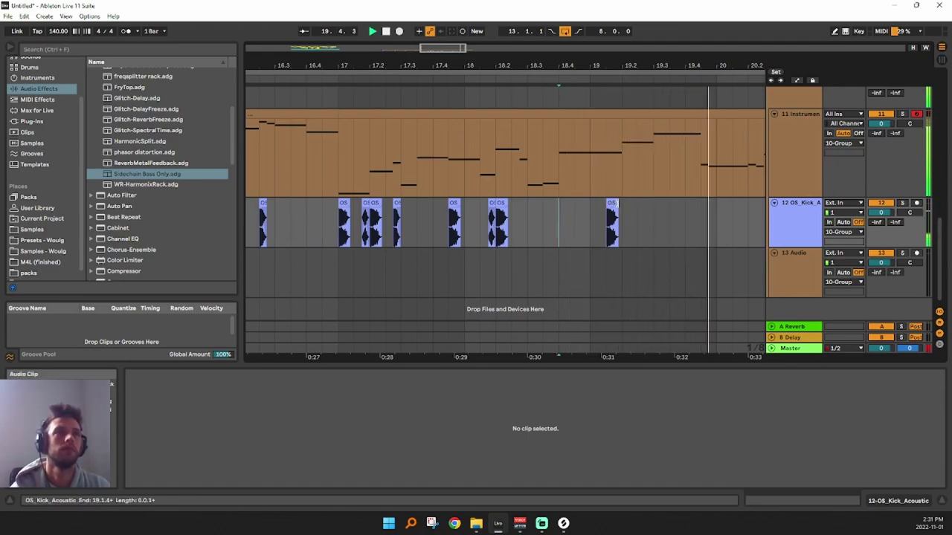
Move the kick clip from 19.1.3 to 19.4.1 and replay it
{"action": "left_click_drag", "start_coordinate": [593, 66], "coordinate": [504, 49]}
{"action": "mouse_move", "coordinate": [514, 204]}
{"action": "left_mouse_down"}
{"action": "mouse_move", "coordinate": [601, 208]}
{"action": "mouse_move", "coordinate": [579, 206]}
{"action": "mouse_move", "coordinate": [587, 216]}
{"action": "mouse_move", "coordinate": [572, 206]}
{"action": "left_mouse_up"}
{"action": "key", "text": "space"}
{"action": "key", "text": "space"}
{"action": "key", "text": "space"}
{"action": "key", "text": "space"}
Replay bars 19 and 20 from several points to examine how the kick at 19.4.1 sits with the bass
{"action": "left_click", "coordinate": [521, 217]}
{"action": "key", "text": "space"}
{"action": "key", "text": "space"}
{"action": "left_click", "coordinate": [582, 209]}
{"action": "key", "text": "space"}
{"action": "key", "text": "space"}
{"action": "left_click", "coordinate": [601, 203]}
{"action": "key", "text": "space"}
{"action": "key", "text": "space"}
{"action": "key", "text": "space"}
{"action": "key", "text": "space"}
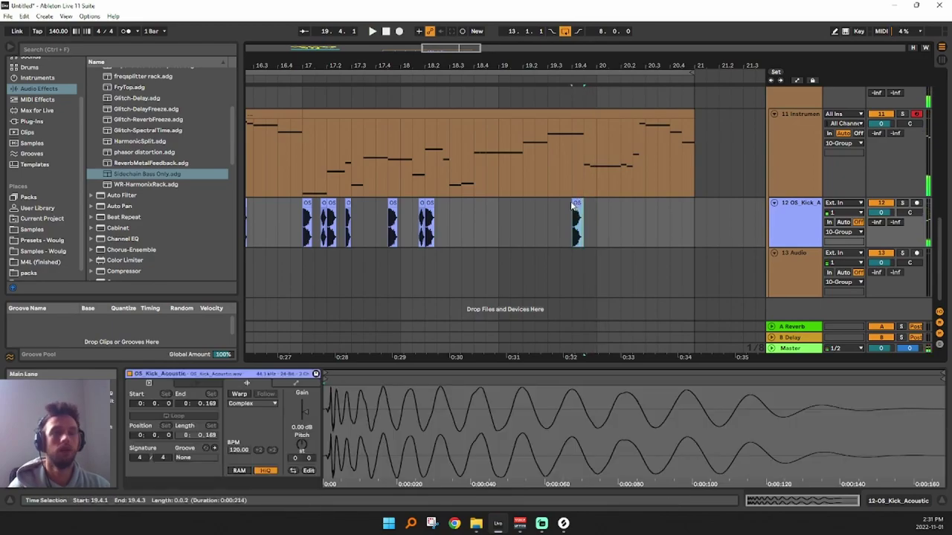
Duplicate the kick selection at 19.4.1 to 19.4.3 and audition the pair
{"action": "key", "text": "ctrl+d"}
{"action": "key", "text": "space"}
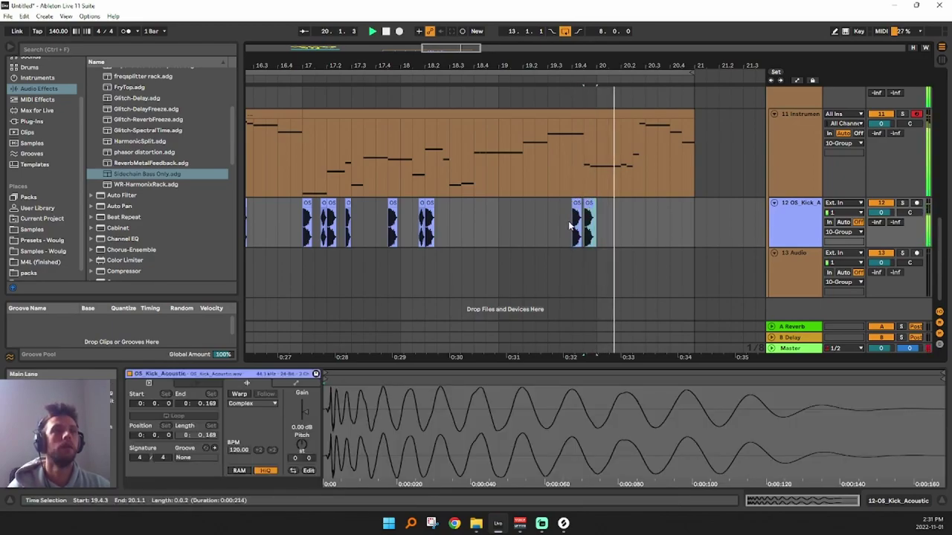
{"action": "key", "text": "space"}
Duplicate the kick selection from 19.4.3 through 20.2.1 so a copy starts at 20.2.1, and play the whole section from bar 13
{"action": "left_click_drag", "start_coordinate": [620, 216], "coordinate": [586, 206]}
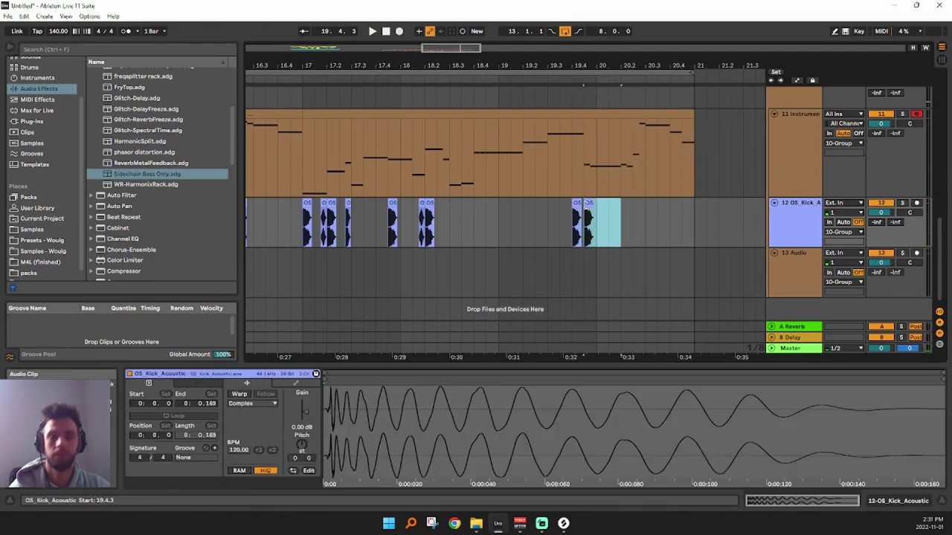
{"action": "key", "text": "ctrl+d"}
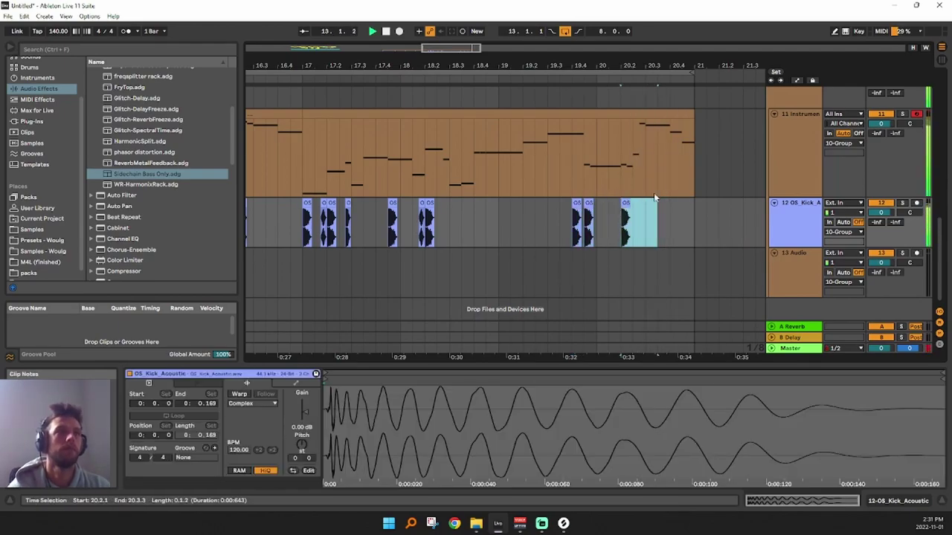
{"action": "key", "text": "space"}
{"action": "key", "text": "space"}
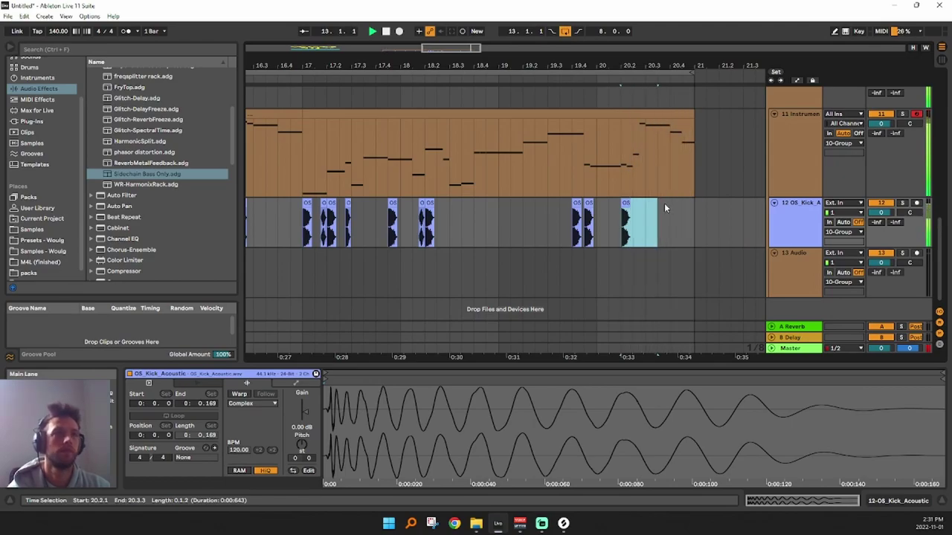
{"action": "left_click_drag", "start_coordinate": [603, 67], "coordinate": [663, 11]}
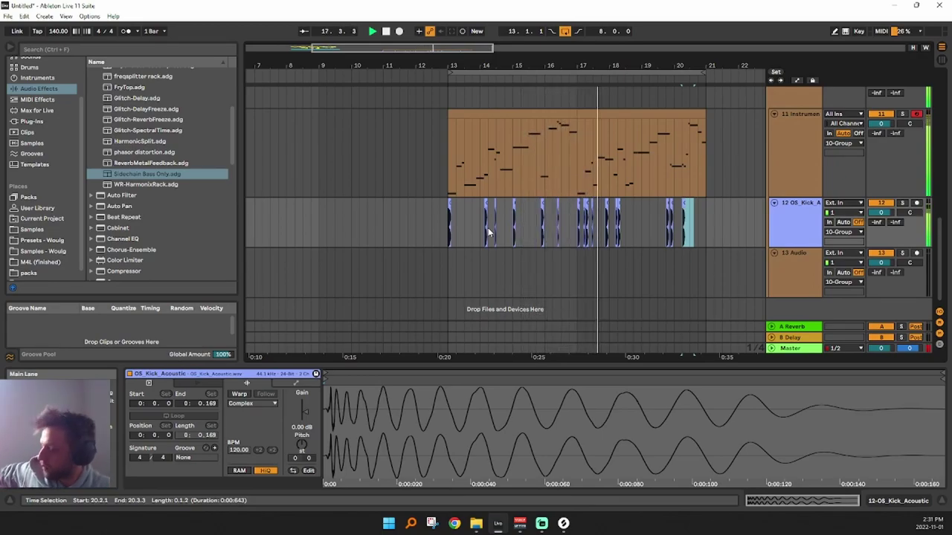
Audition the rhythmic timestretch mode in the bass track's WR-GrainSpec and set the mode to monophonic
{"action": "left_click", "coordinate": [793, 149]}
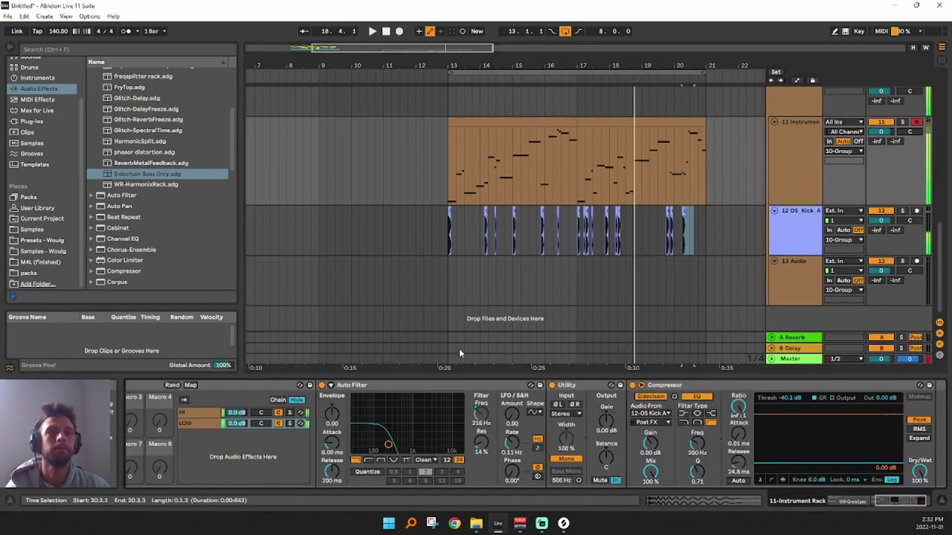
{"action": "left_click_drag", "start_coordinate": [893, 500], "coordinate": [833, 504]}
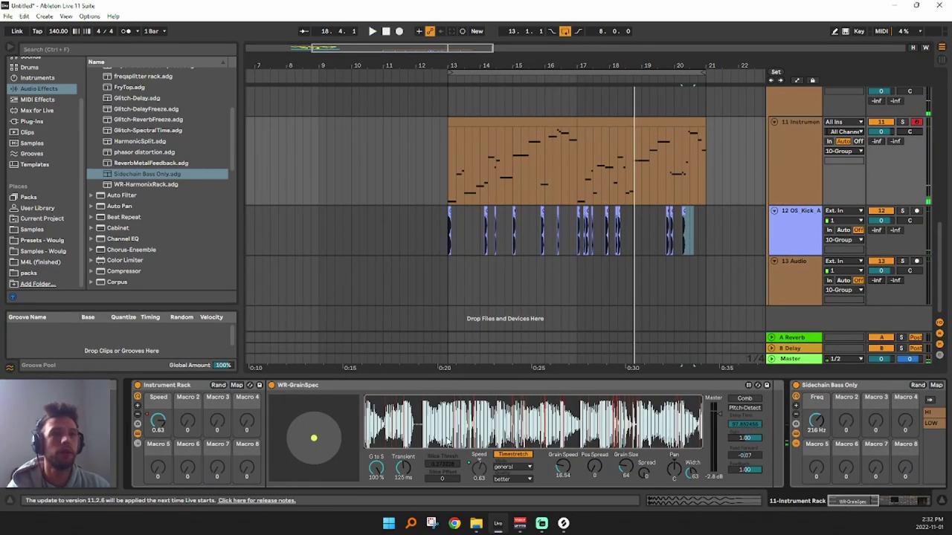
{"action": "left_click", "coordinate": [513, 467]}
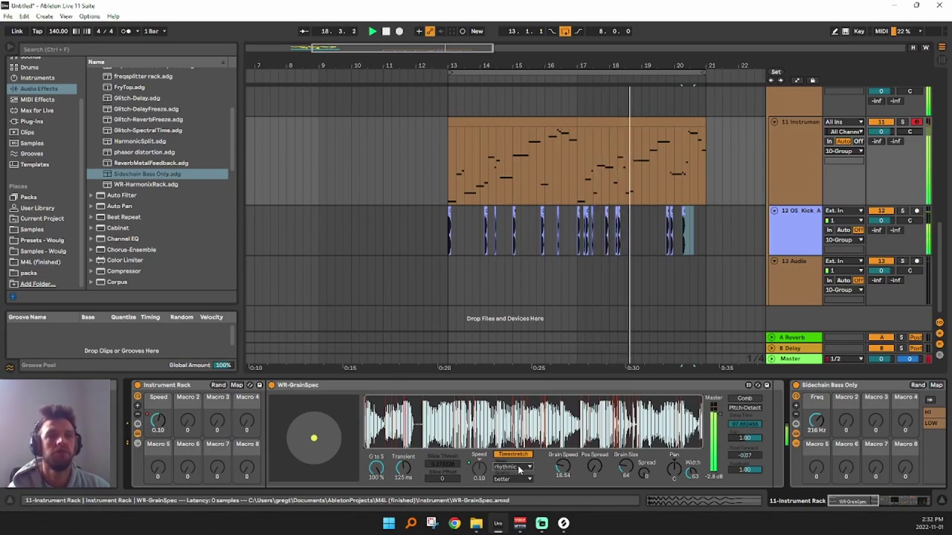
{"action": "left_click", "coordinate": [519, 468]}
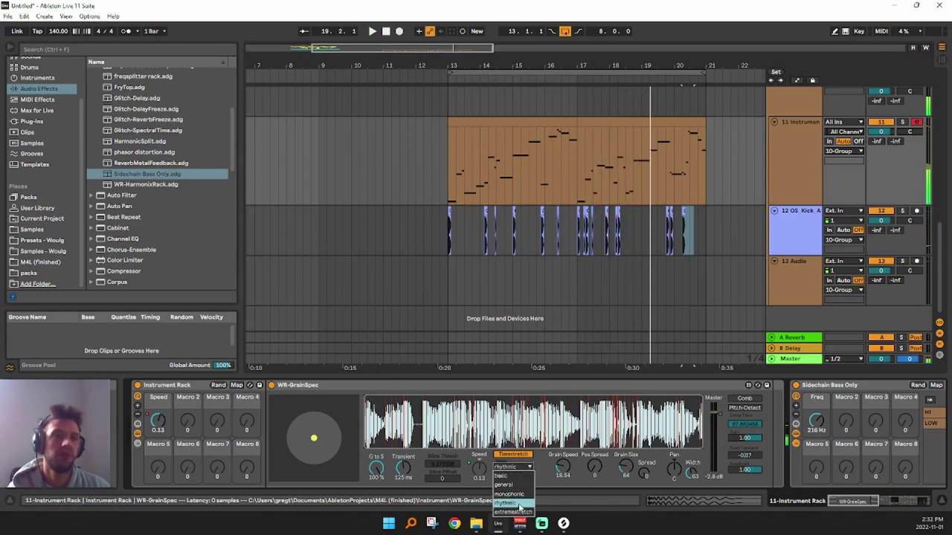
{"action": "left_click", "coordinate": [520, 495]}
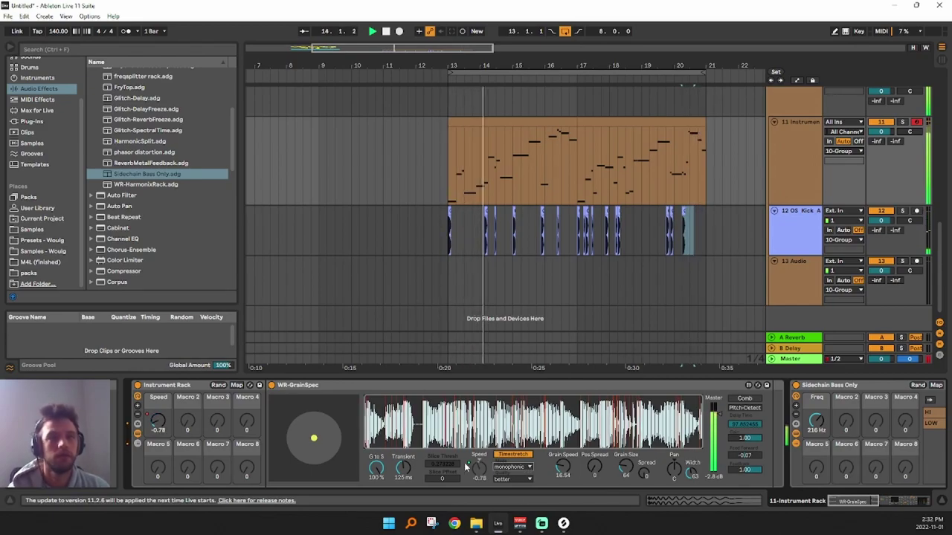
Set WR-GrainSpec's G to S to 64.6 % and Grain Speed to 12.30, and the Sidechain Bass Only Freq to 193 Hz
{"action": "left_click_drag", "start_coordinate": [378, 470], "coordinate": [381, 478]}
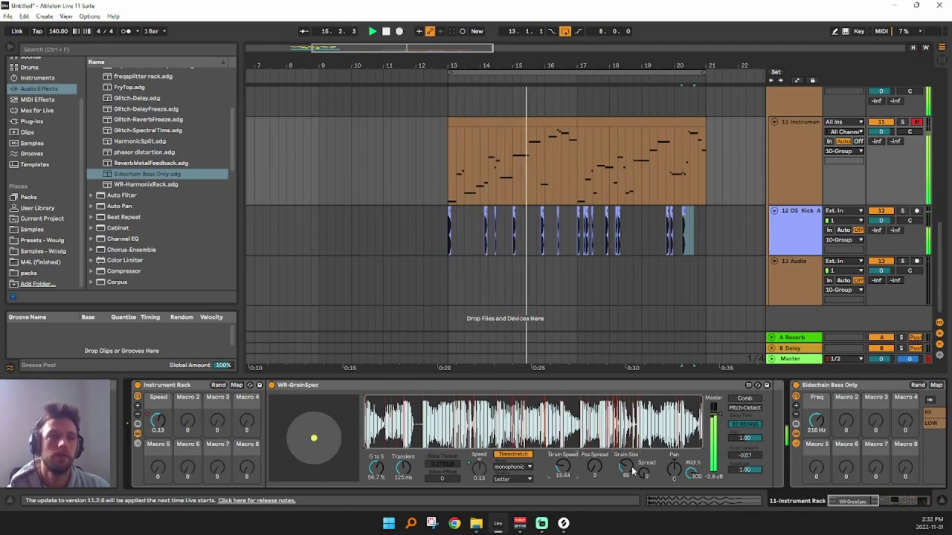
{"action": "left_click", "coordinate": [862, 502]}
{"action": "left_click_drag", "start_coordinate": [863, 504], "coordinate": [903, 503]}
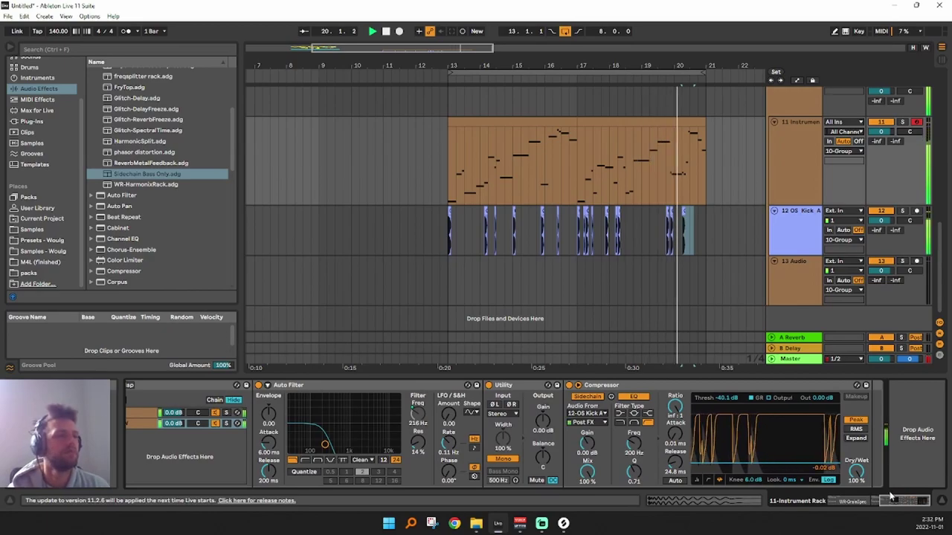
{"action": "left_click", "coordinate": [862, 503]}
{"action": "left_click_drag", "start_coordinate": [865, 503], "coordinate": [839, 504]}
{"action": "left_click_drag", "start_coordinate": [818, 425], "coordinate": [820, 434]}
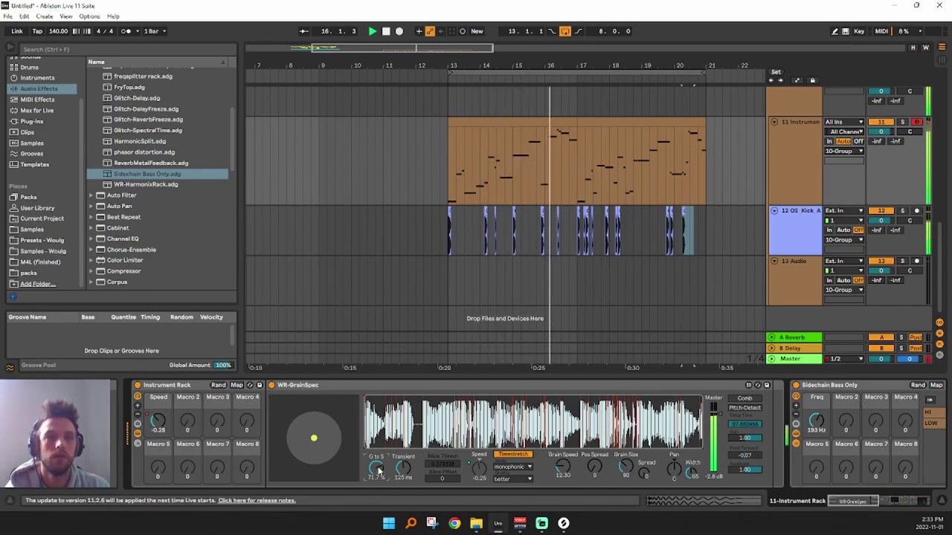
{"action": "left_click_drag", "start_coordinate": [378, 471], "coordinate": [378, 495]}
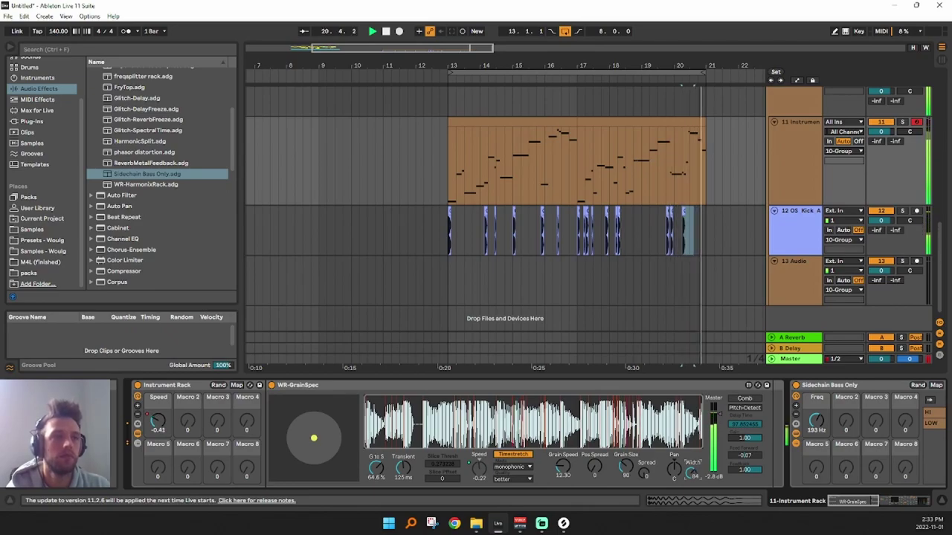
{"action": "left_click", "coordinate": [863, 503]}
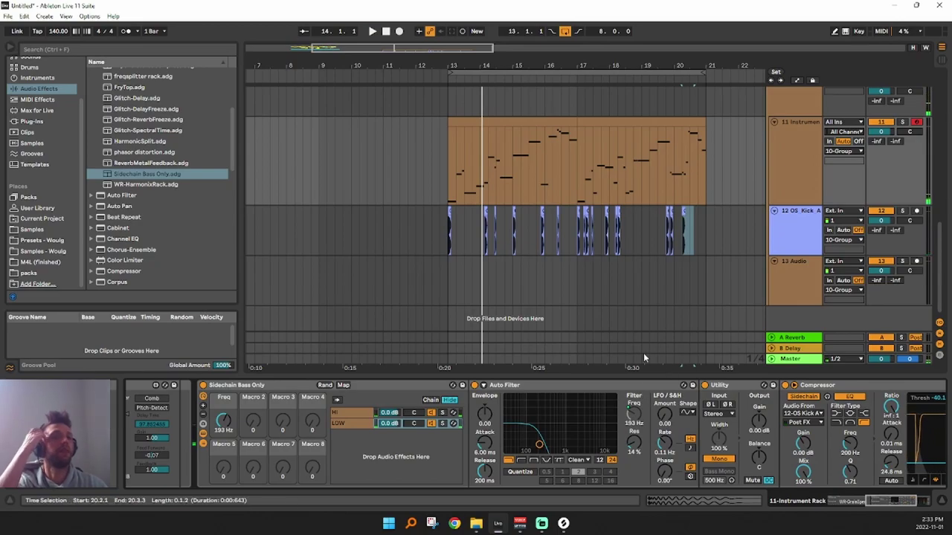
{"action": "left_click_drag", "start_coordinate": [588, 64], "coordinate": [479, 44]}
{"action": "left_click", "coordinate": [807, 235]}
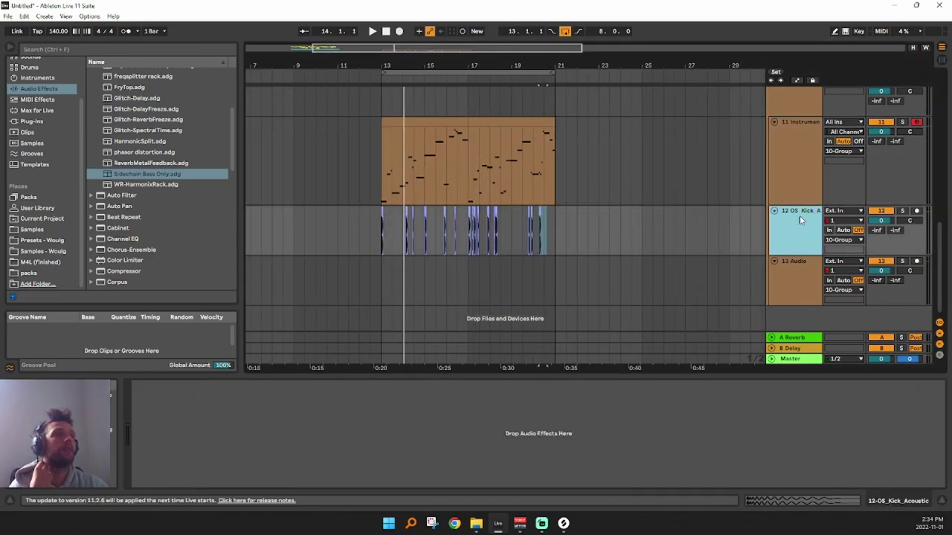
{"action": "left_click", "coordinate": [790, 151]}
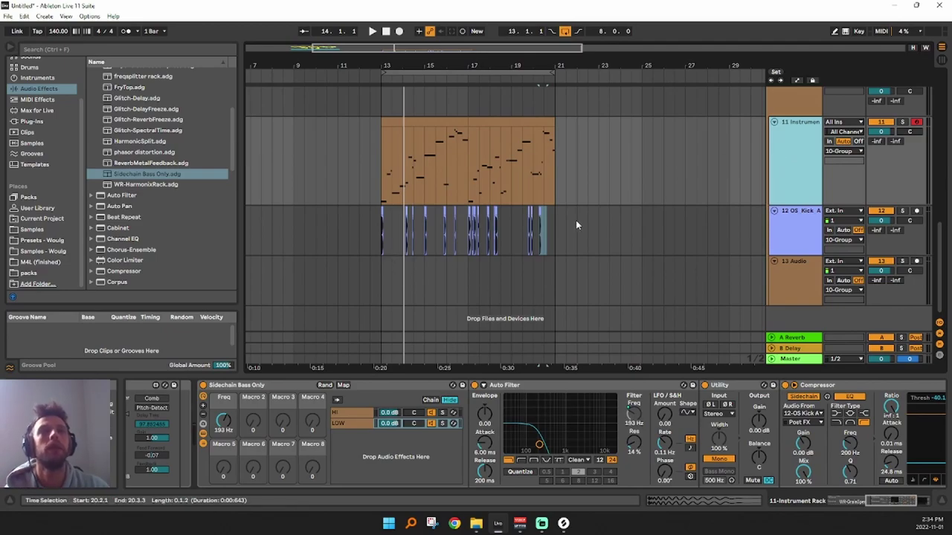
{"action": "key", "text": "plus"}
{"action": "key", "text": "plus"}
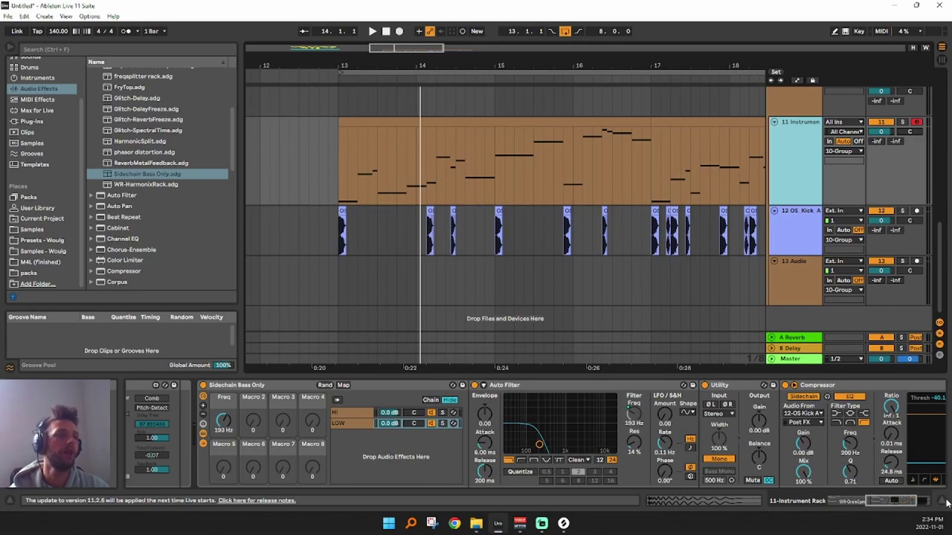
Group the bass instrument track and place its Sidechain Bass Only rack on the new group track
{"action": "left_click_drag", "start_coordinate": [886, 507], "coordinate": [854, 508]}
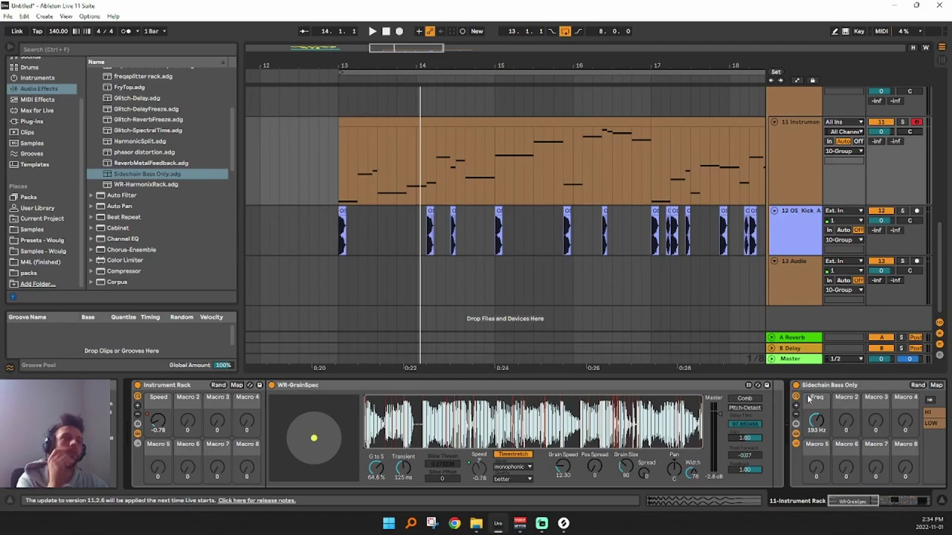
{"action": "left_click", "coordinate": [792, 175]}
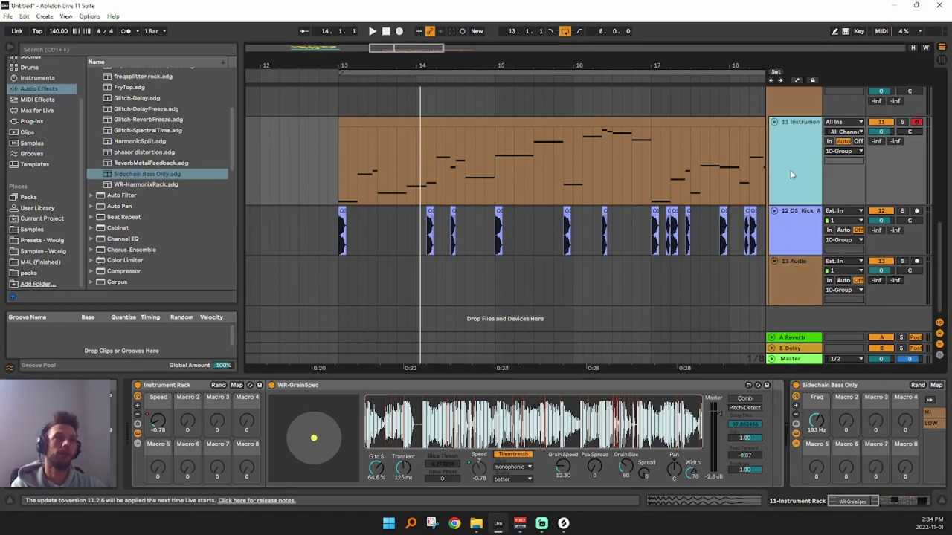
{"action": "key", "text": "ctrl+g"}
{"action": "left_click", "coordinate": [787, 214]}
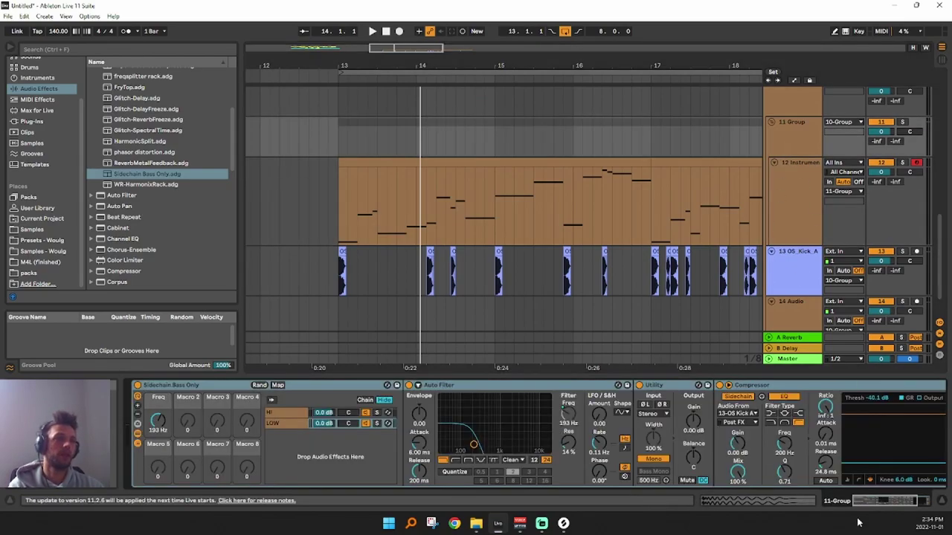
Freeze the bass instrument track inside the group
{"action": "left_click", "coordinate": [785, 208]}
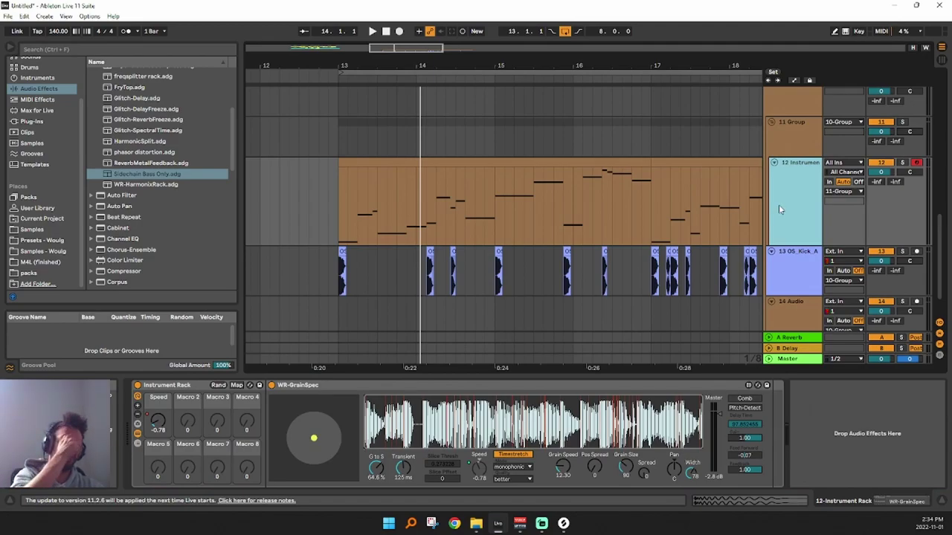
{"action": "right_click", "coordinate": [779, 204]}
{"action": "left_click", "coordinate": [831, 258]}
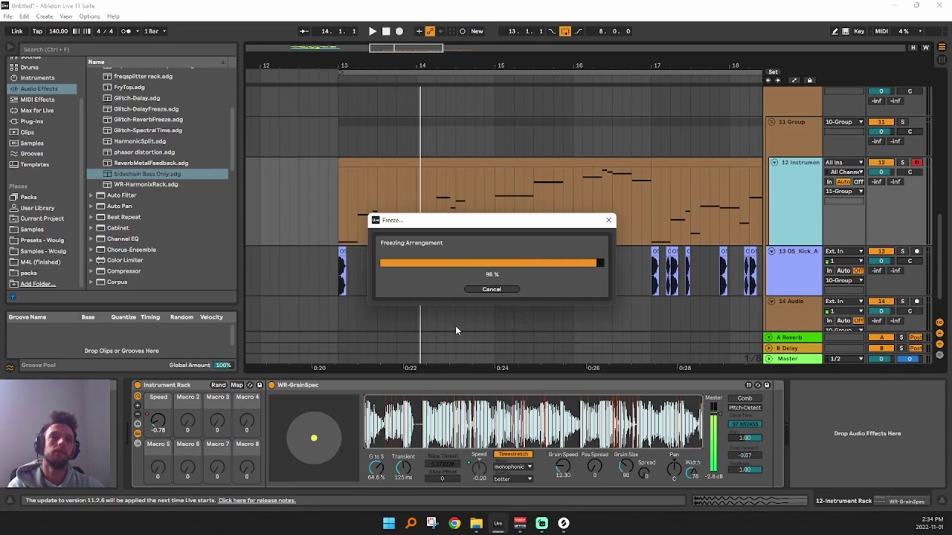
Play the frozen bass with the kicks from bar 13 and examine the group's sidechain compressor
{"action": "left_click_drag", "start_coordinate": [618, 66], "coordinate": [455, 23]}
{"action": "left_click", "coordinate": [335, 213]}
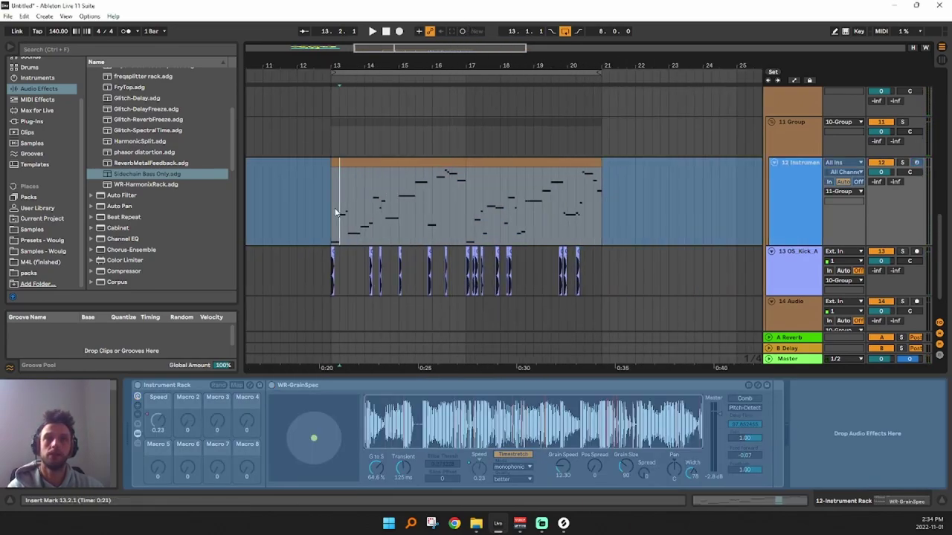
{"action": "key", "text": "space"}
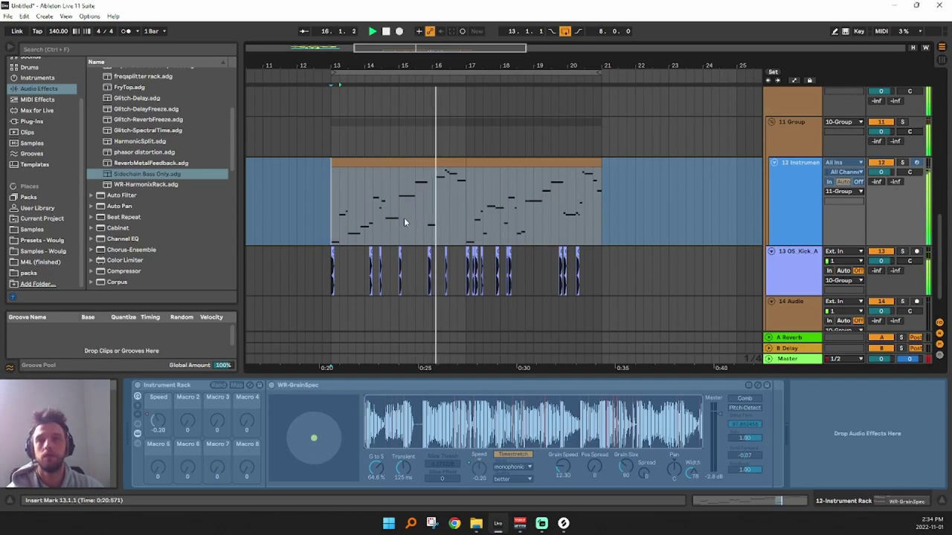
{"action": "left_click", "coordinate": [794, 141]}
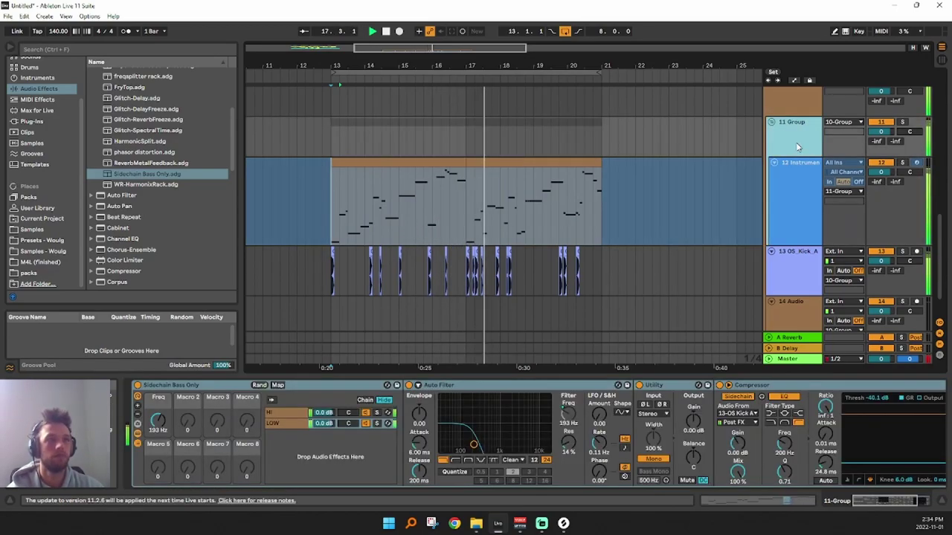
{"action": "left_click", "coordinate": [880, 505]}
{"action": "key", "text": "space"}
{"action": "left_click_drag", "start_coordinate": [345, 65], "coordinate": [476, 142]}
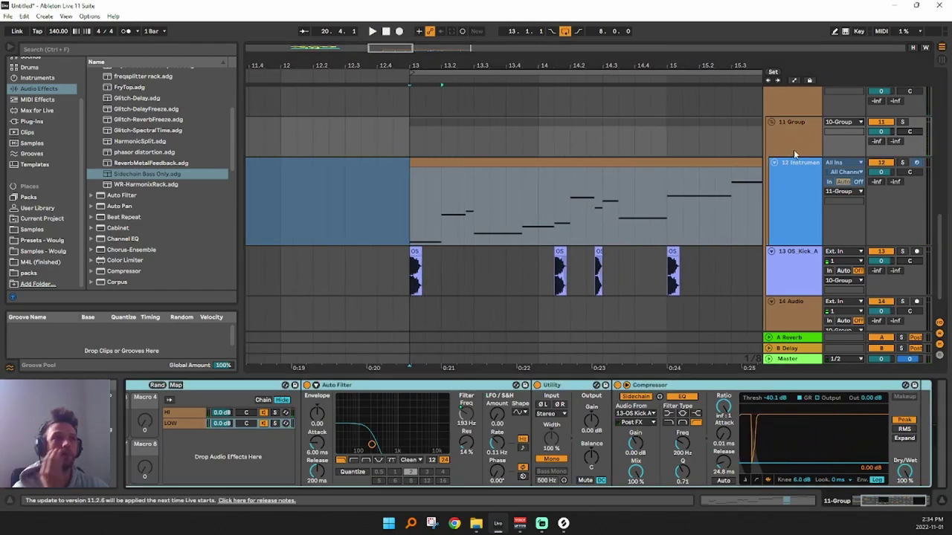
Reduce the height of the frozen bass instrument track in the arrangement
{"action": "left_click", "coordinate": [783, 171]}
{"action": "left_click", "coordinate": [773, 162]}
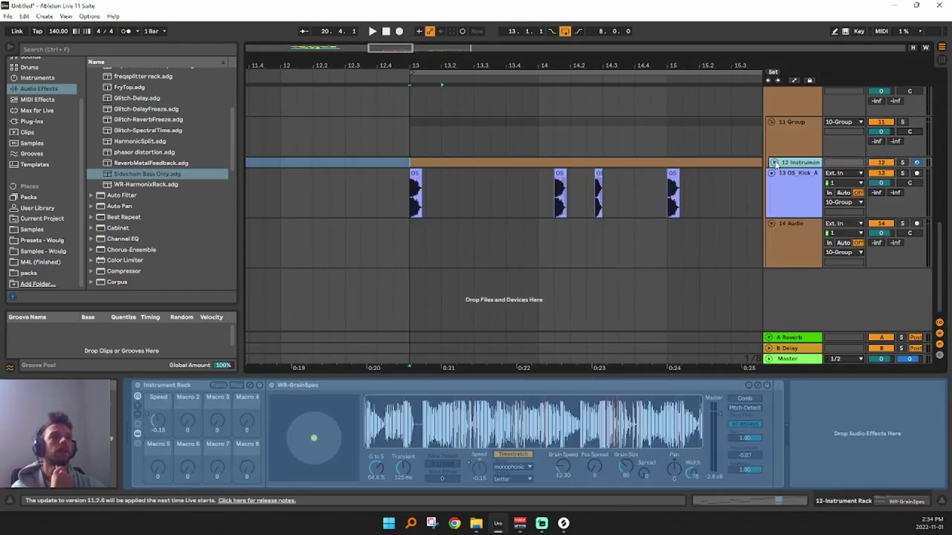
{"action": "left_click", "coordinate": [773, 162]}
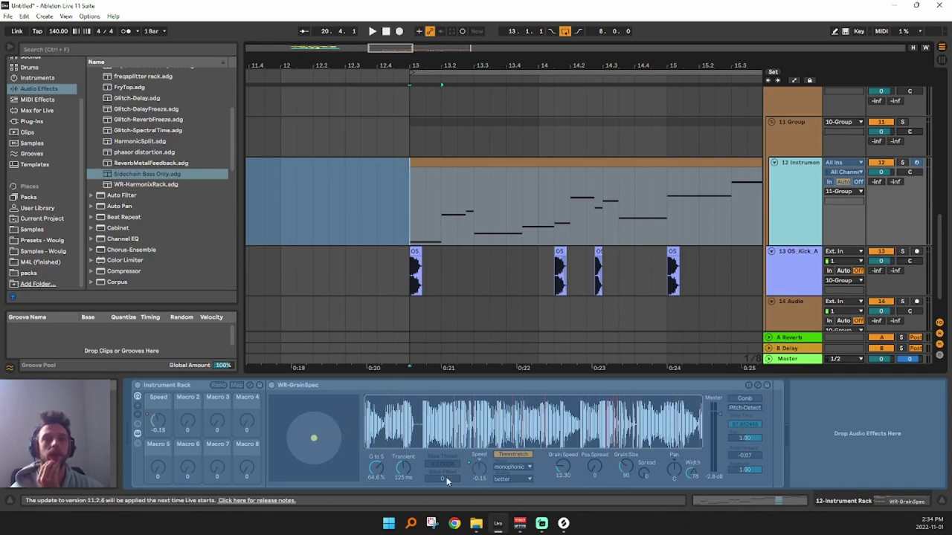
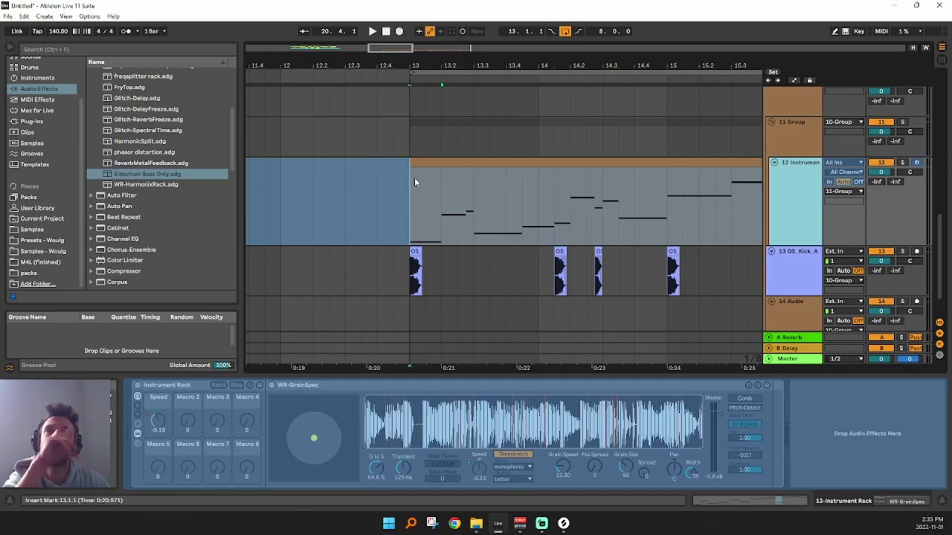
{"action": "left_click_drag", "start_coordinate": [799, 244], "coordinate": [801, 209]}
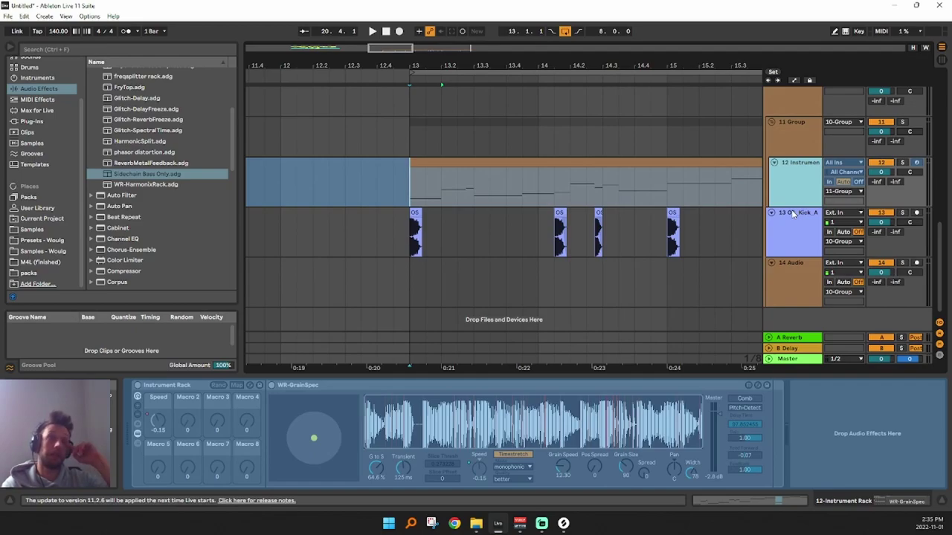
Reduce the Sidechain Bass Only rack on the group track to its macro controls, hiding its chains and devices
{"action": "left_click", "coordinate": [793, 131]}
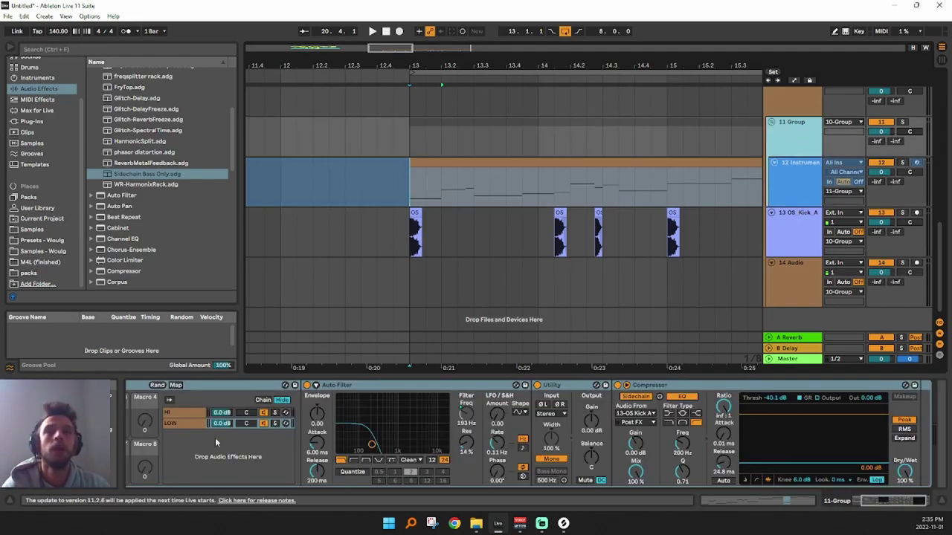
{"action": "left_click", "coordinate": [219, 389]}
{"action": "key", "text": "Delete"}
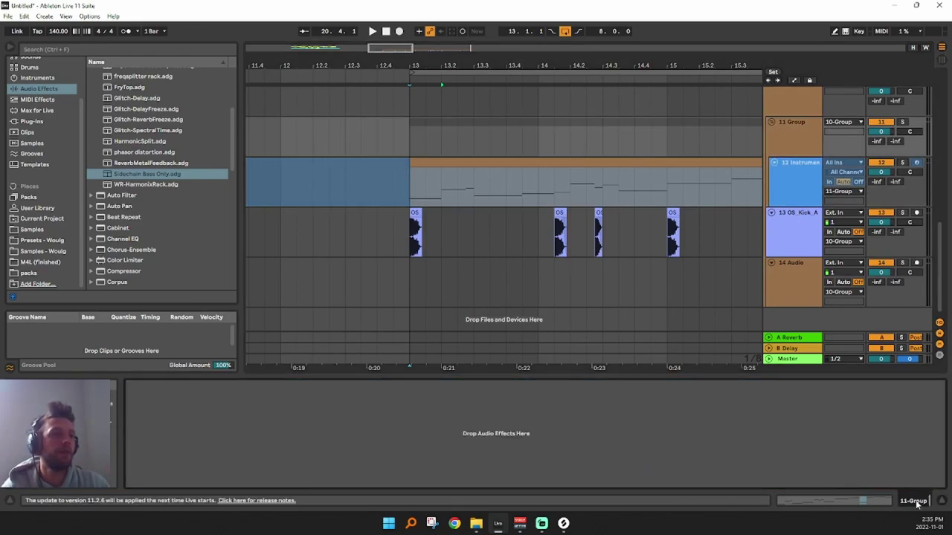
{"action": "left_click", "coordinate": [865, 504]}
{"action": "left_click", "coordinate": [940, 503]}
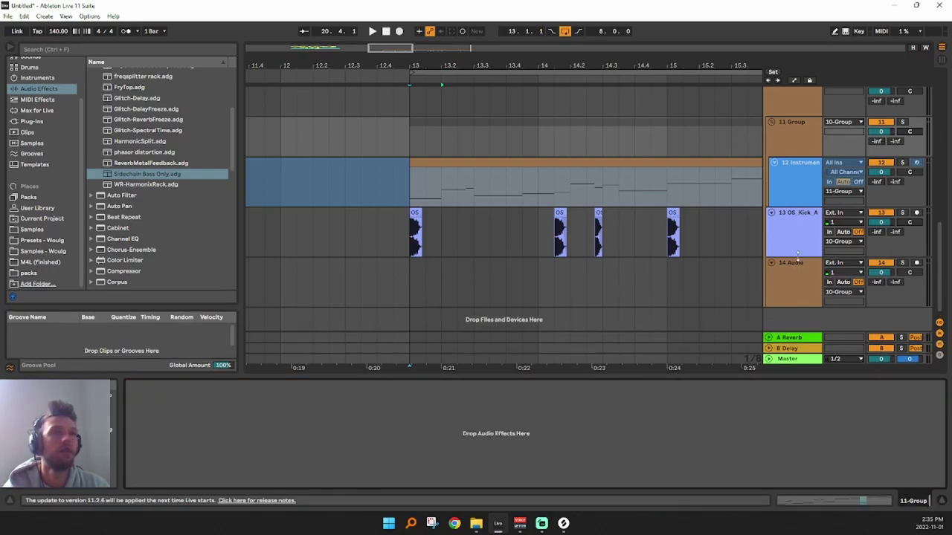
{"action": "key", "text": "Return"}
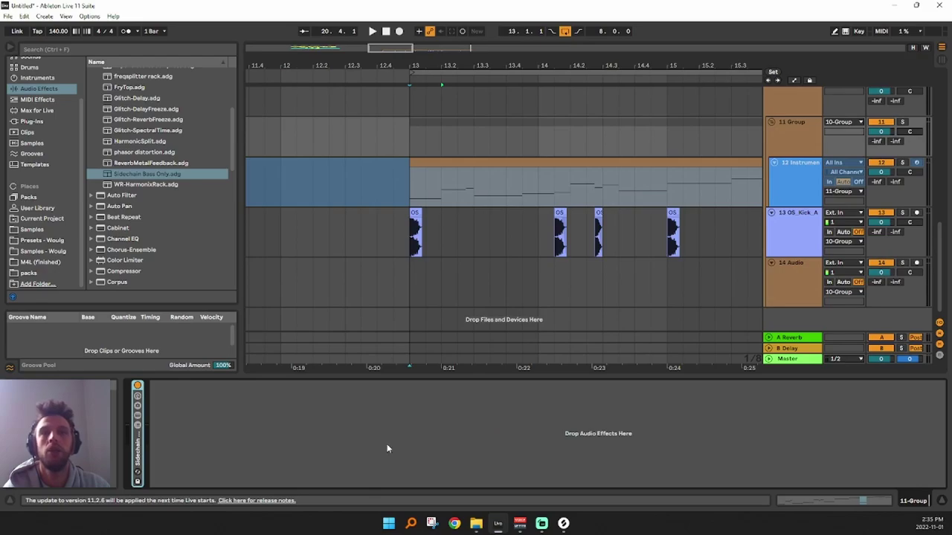
{"action": "double_click", "coordinate": [136, 450]}
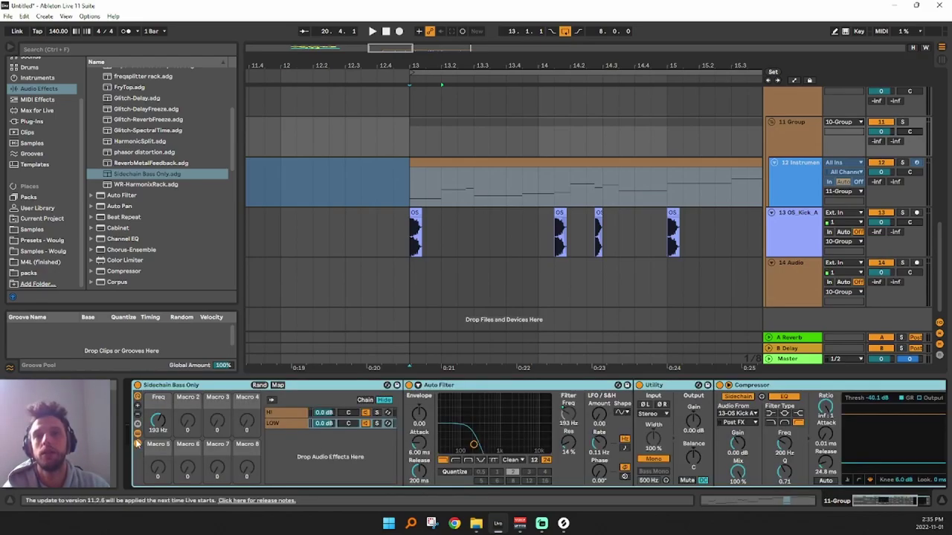
{"action": "left_click", "coordinate": [136, 443]}
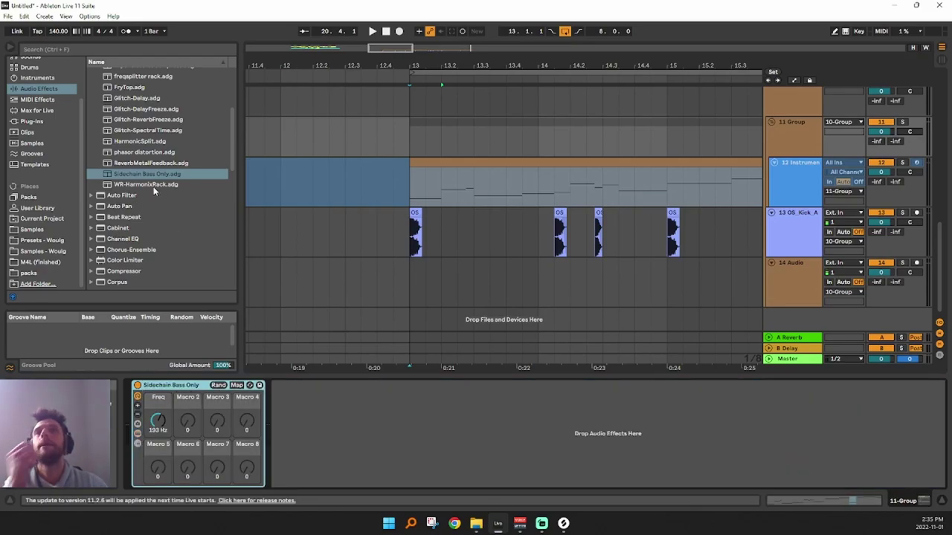
Collapse the Audio Effect Rack presets folder and look through the audio effects list for distortion devices
{"action": "scroll", "coordinate": [184, 162], "scroll_direction": "up", "scroll_amount": 3}
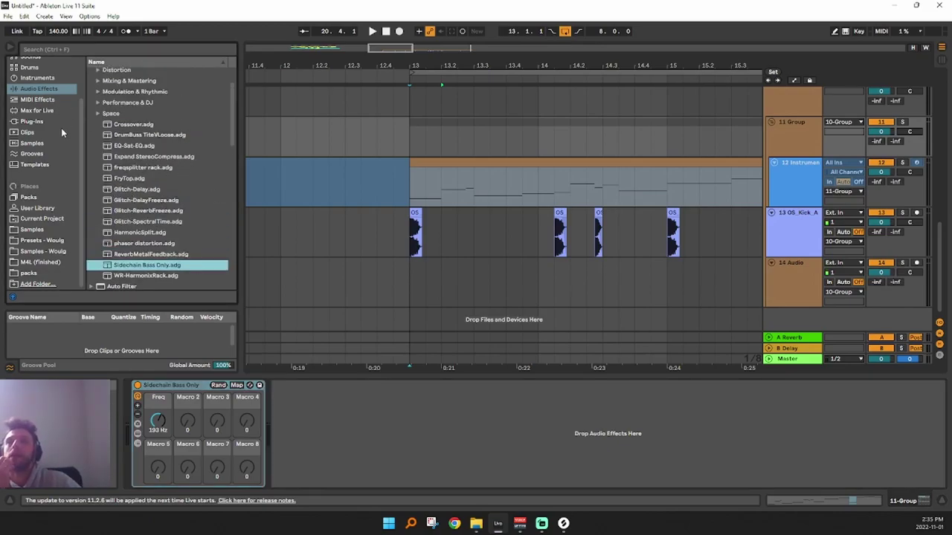
{"action": "scroll", "coordinate": [169, 136], "scroll_direction": "up", "scroll_amount": 2}
{"action": "left_click", "coordinate": [93, 95]}
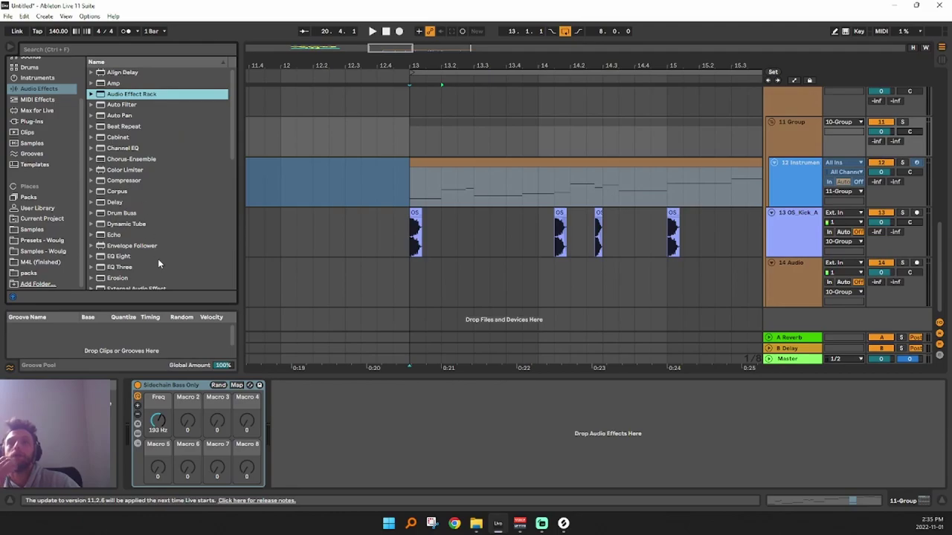
{"action": "scroll", "coordinate": [159, 264], "scroll_direction": "down", "scroll_amount": 6}
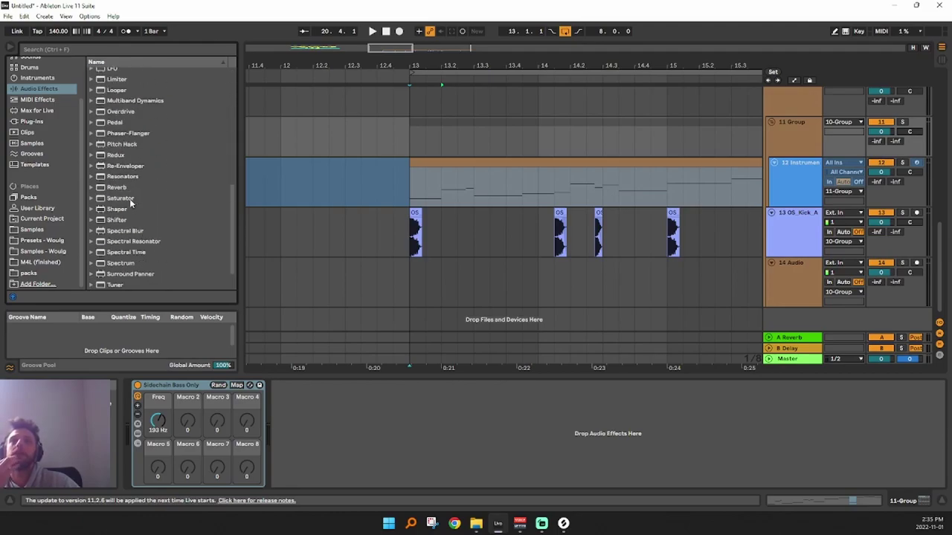
{"action": "scroll", "coordinate": [139, 255], "scroll_direction": "down", "scroll_amount": 1}
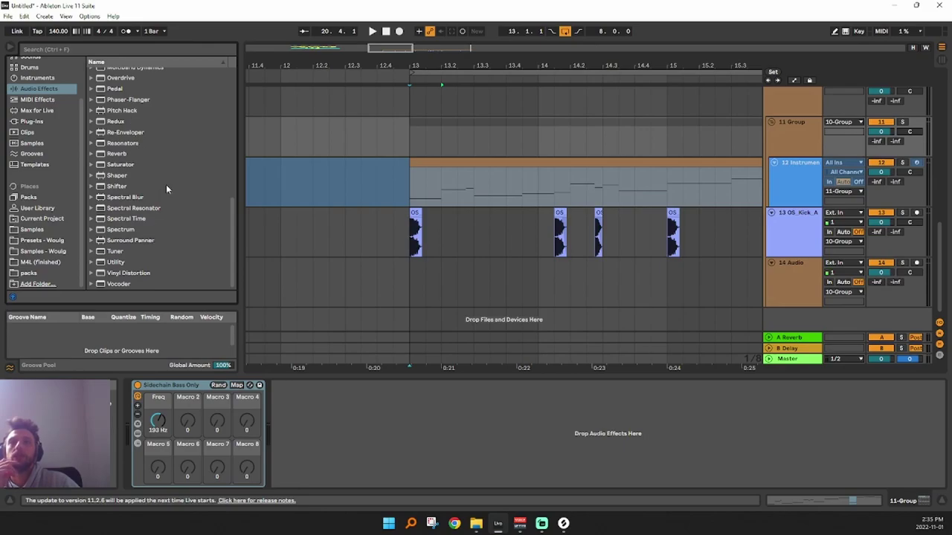
Play the frozen bass with the kicks from bar 13
{"action": "left_click", "coordinate": [406, 186]}
{"action": "key", "text": "space"}
{"action": "key", "text": "space"}
{"action": "key", "text": "space"}
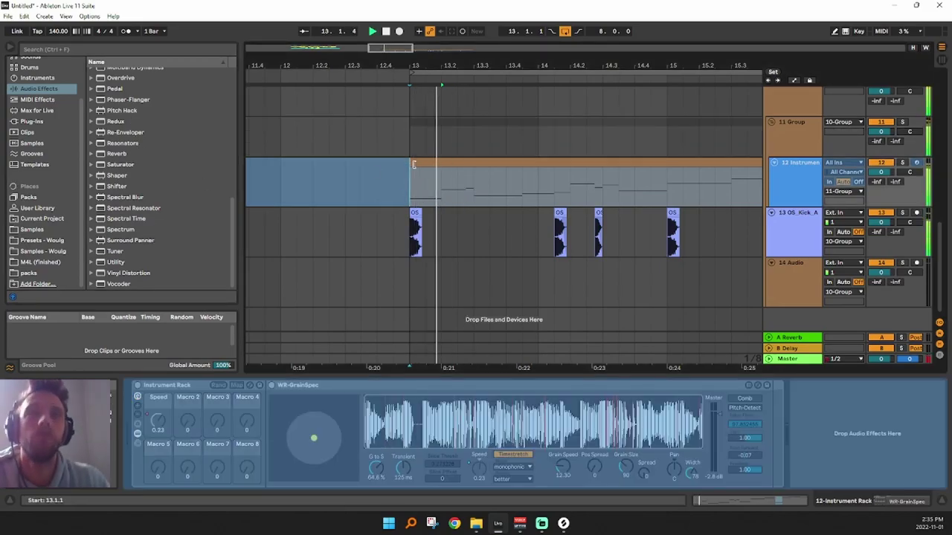
Add Vinyl Distortion before the group's Sidechain Bass Only rack, with the Pinch band at 0.29 and 3.60 kHz and Drive at 0.33
{"action": "left_click", "coordinate": [796, 142]}
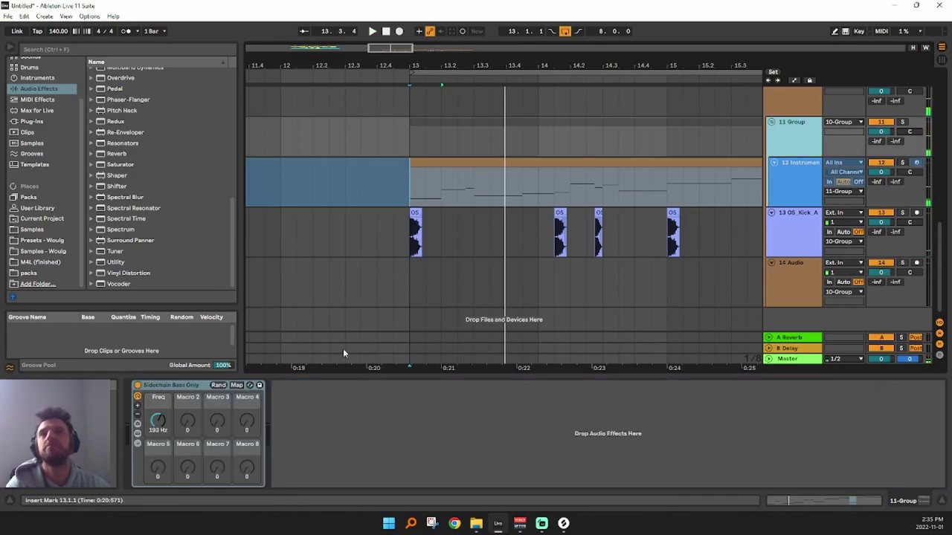
{"action": "left_click_drag", "start_coordinate": [128, 273], "coordinate": [151, 442]}
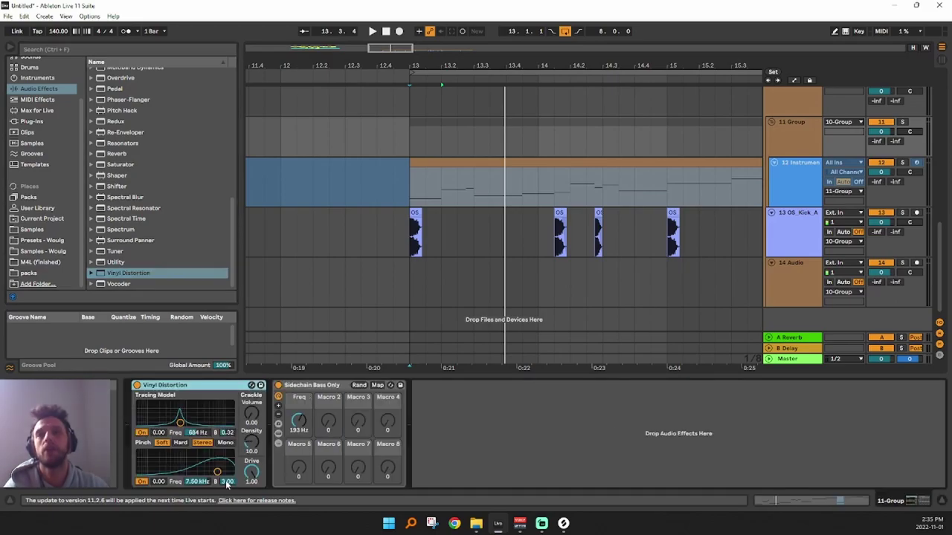
{"action": "left_click_drag", "start_coordinate": [217, 472], "coordinate": [207, 468]}
{"action": "key", "text": "space"}
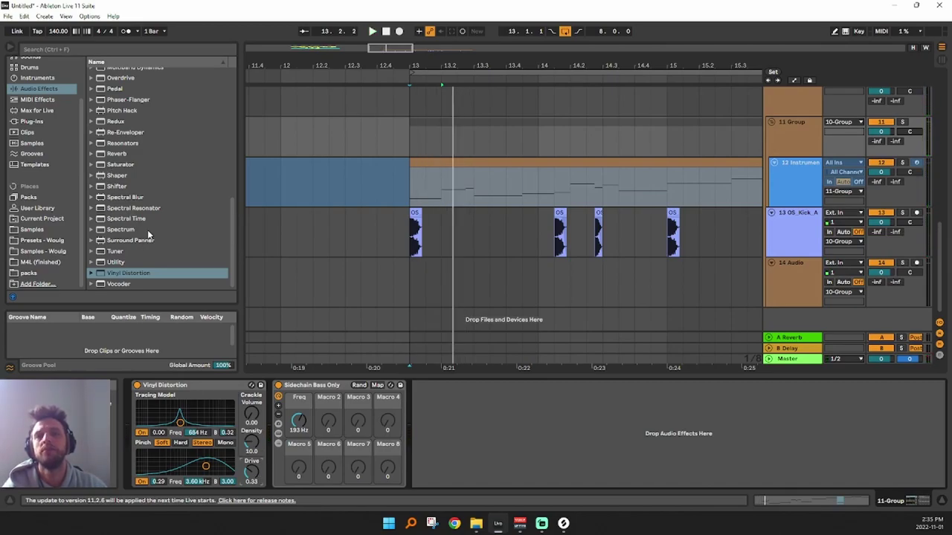
Add Overdrive after Vinyl Distortion and set its filter to 2.71 kHz with a bandwidth of 3.69
{"action": "scroll", "coordinate": [132, 156], "scroll_direction": "up", "scroll_amount": 3}
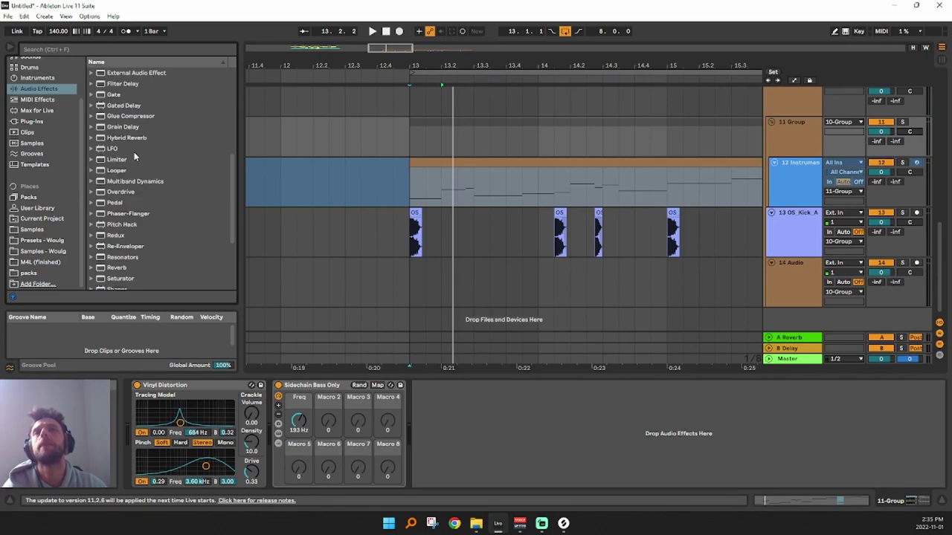
{"action": "left_click_drag", "start_coordinate": [117, 192], "coordinate": [286, 446]}
{"action": "left_click_drag", "start_coordinate": [305, 404], "coordinate": [312, 413]}
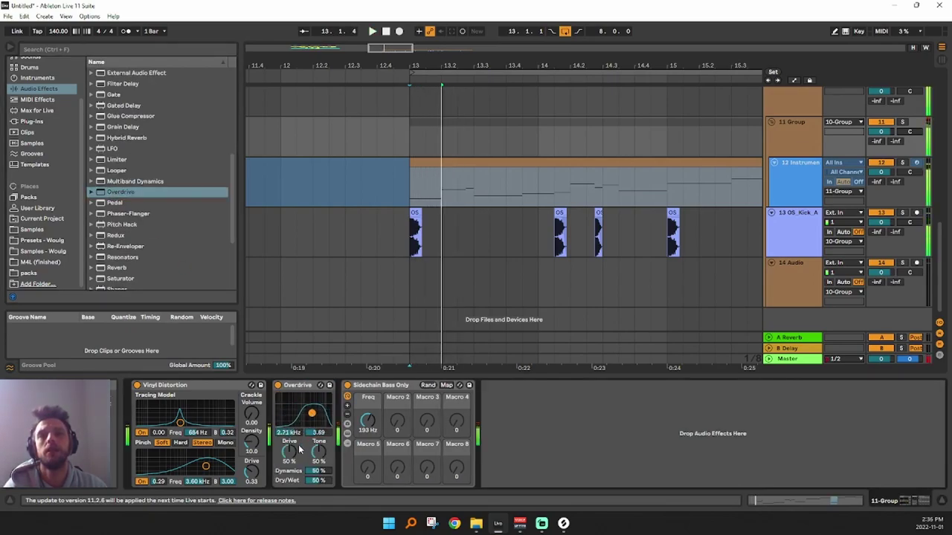
{"action": "key", "text": "space"}
Set the Overdrive's Drive to 40% and lower its Dry/Wet to 34% while auditioning the bass from bar 13
{"action": "left_click_drag", "start_coordinate": [300, 485], "coordinate": [331, 522]}
{"action": "key", "text": "space"}
{"action": "key", "text": "space"}
{"action": "key", "text": "space"}
{"action": "key", "text": "space"}
{"action": "key", "text": "space"}
{"action": "key", "text": "space"}
{"action": "key", "text": "space"}
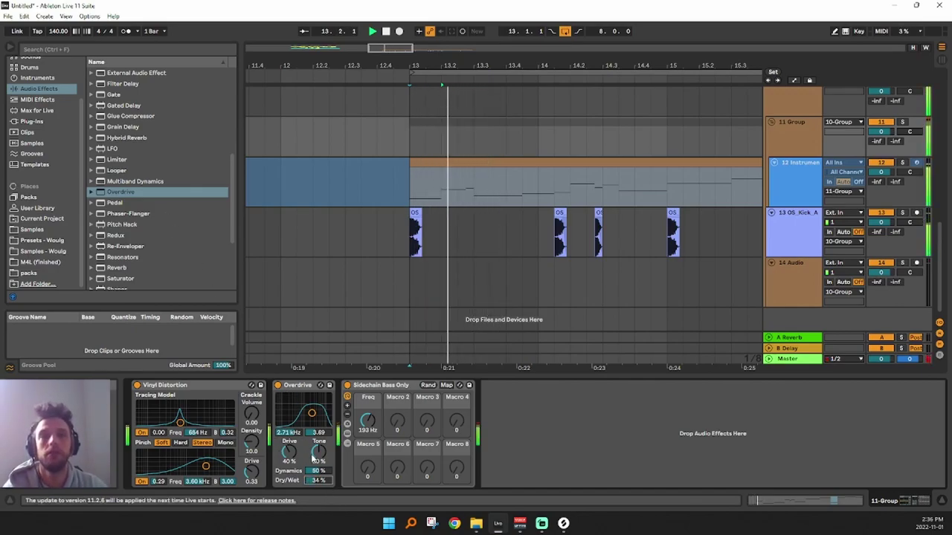
Set the Overdrive's filter to 10.0 kHz with a bandwidth of 7.58 and its Dry/Wet to 14%
{"action": "left_click_drag", "start_coordinate": [311, 414], "coordinate": [323, 410]}
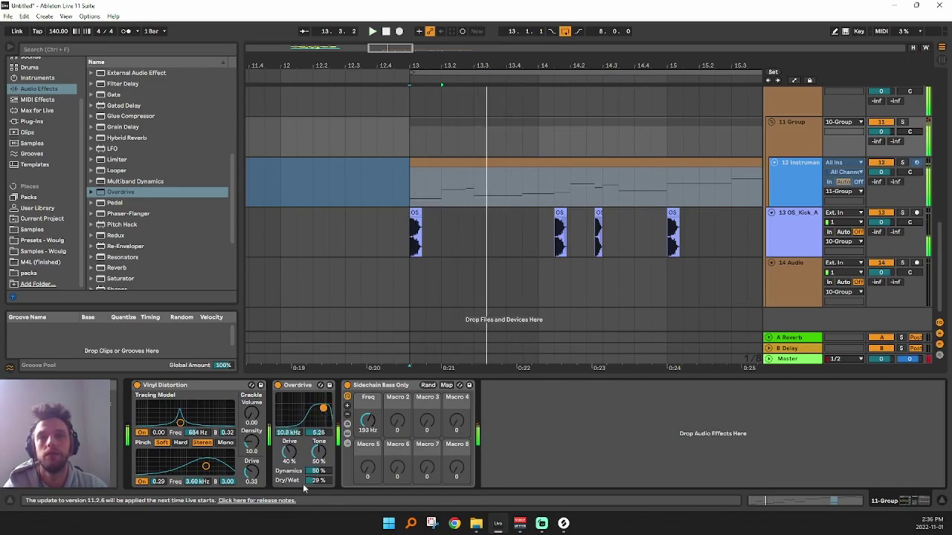
{"action": "left_click_drag", "start_coordinate": [322, 487], "coordinate": [322, 493]}
{"action": "left_click_drag", "start_coordinate": [323, 409], "coordinate": [322, 401]}
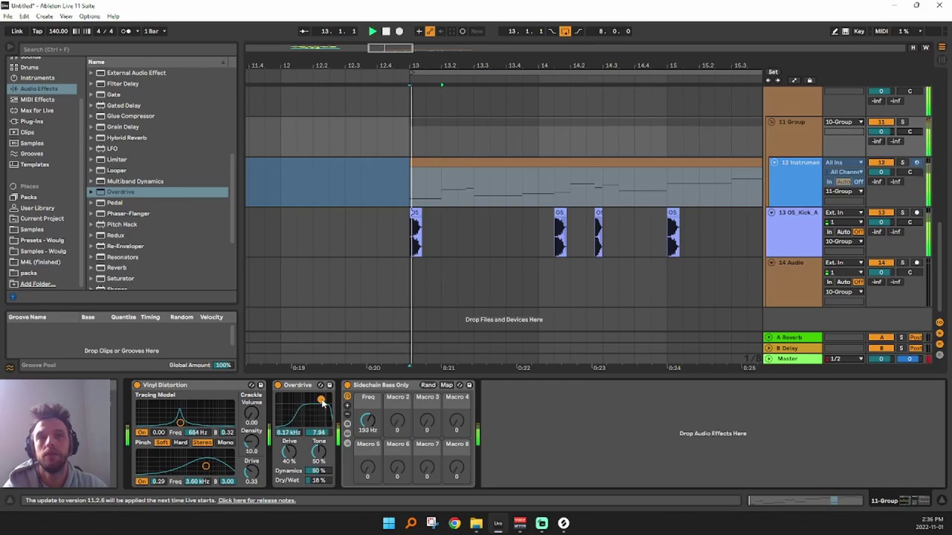
{"action": "left_click_drag", "start_coordinate": [322, 500], "coordinate": [312, 501]}
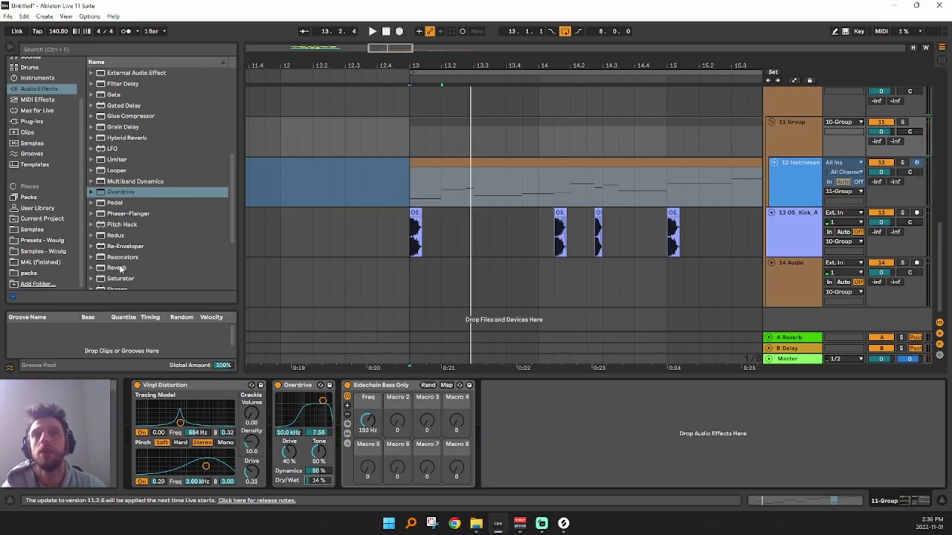
Add Erosion after Overdrive, using Wide Noise at 1.50 kHz with a width of 0.61 and an amount of 18.6
{"action": "scroll", "coordinate": [126, 186], "scroll_direction": "up", "scroll_amount": 3}
{"action": "double_click", "coordinate": [117, 153]}
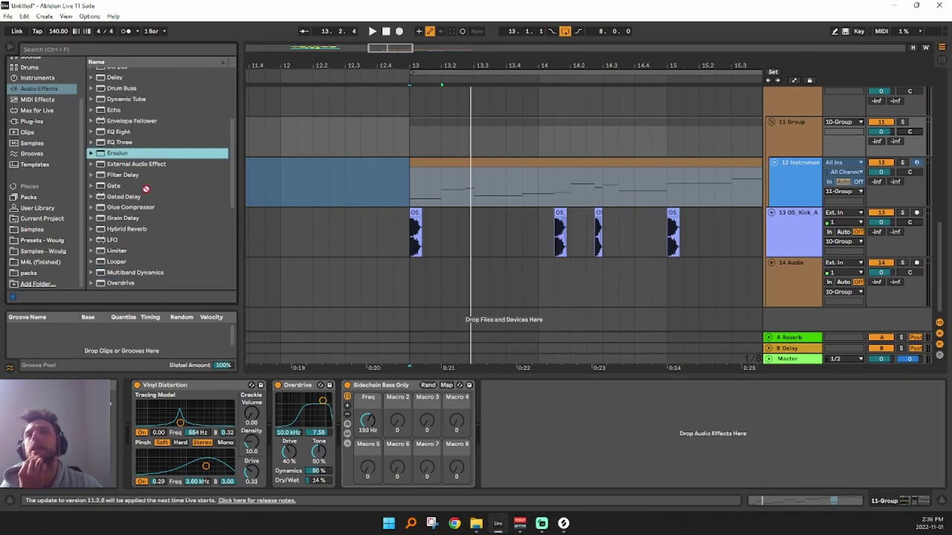
{"action": "left_click", "coordinate": [392, 454]}
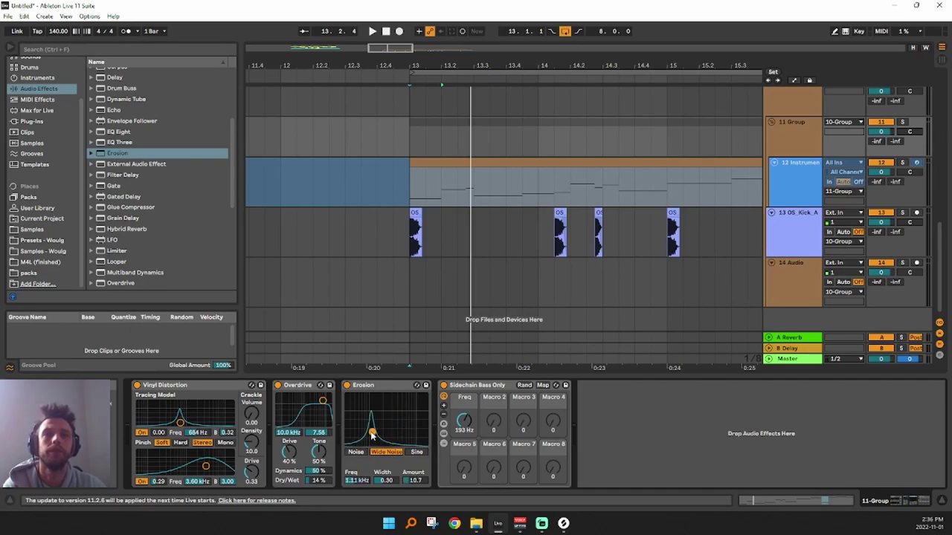
{"action": "left_click_drag", "start_coordinate": [381, 483], "coordinate": [382, 470]}
{"action": "key", "text": "space"}
{"action": "key", "text": "space"}
{"action": "key", "text": "space"}
{"action": "mouse_move", "coordinate": [375, 433]}
{"action": "left_mouse_down"}
{"action": "mouse_move", "coordinate": [401, 418]}
{"action": "mouse_move", "coordinate": [377, 429]}
{"action": "left_mouse_up"}
Move Erosion to the start of the device chain and set its frequency to 3.01 kHz and amount to 15.7
{"action": "left_click_drag", "start_coordinate": [381, 389], "coordinate": [152, 400]}
{"action": "key", "text": "space"}
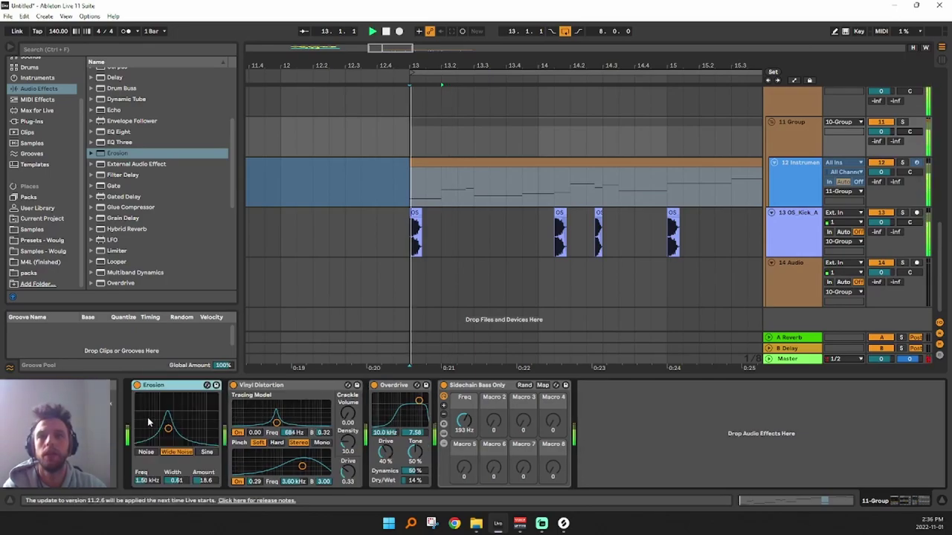
{"action": "key", "text": "space"}
{"action": "key", "text": "space"}
{"action": "mouse_move", "coordinate": [167, 430]}
{"action": "left_mouse_down"}
{"action": "mouse_move", "coordinate": [182, 425]}
{"action": "mouse_move", "coordinate": [180, 435]}
{"action": "left_mouse_up"}
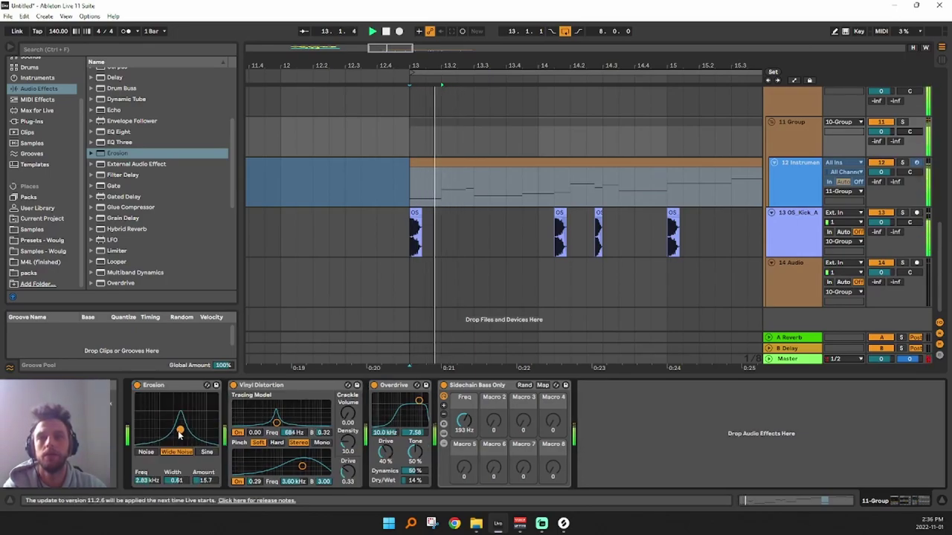
Group Erosion, Vinyl Distortion and Overdrive into one Audio Effect Rack and display its chain list
{"action": "left_click", "coordinate": [168, 386]}
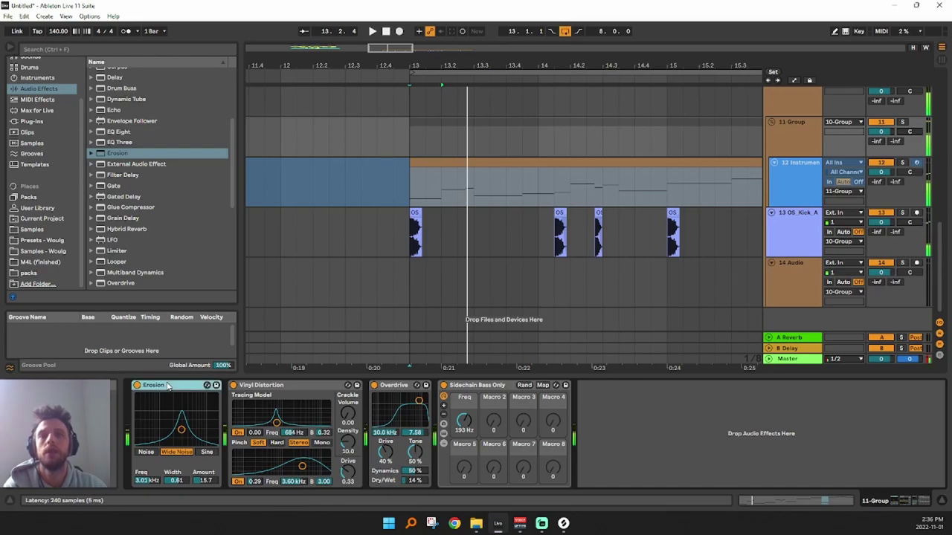
{"action": "scroll", "coordinate": [134, 230], "scroll_direction": "up", "scroll_amount": 4}
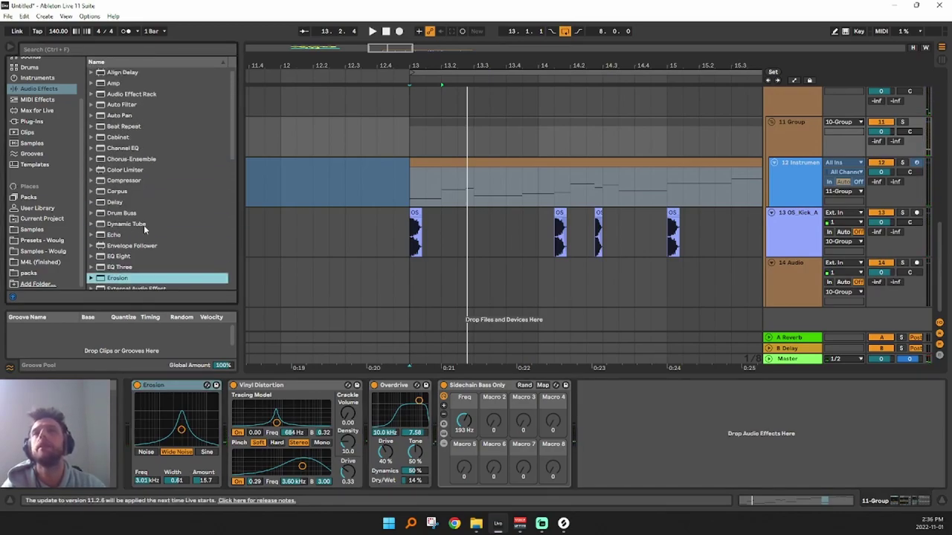
{"action": "left_click", "coordinate": [191, 386]}
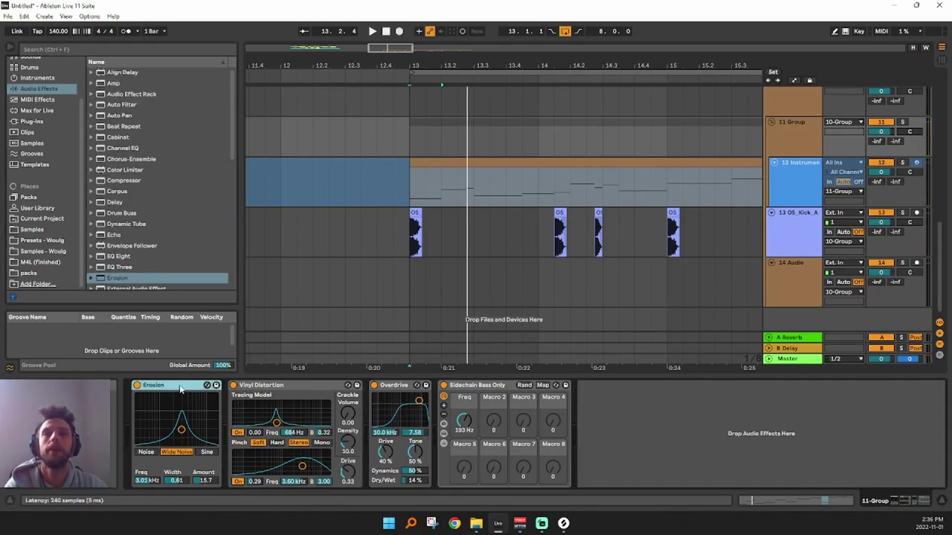
{"action": "left_click", "coordinate": [404, 386], "text": "shift"}
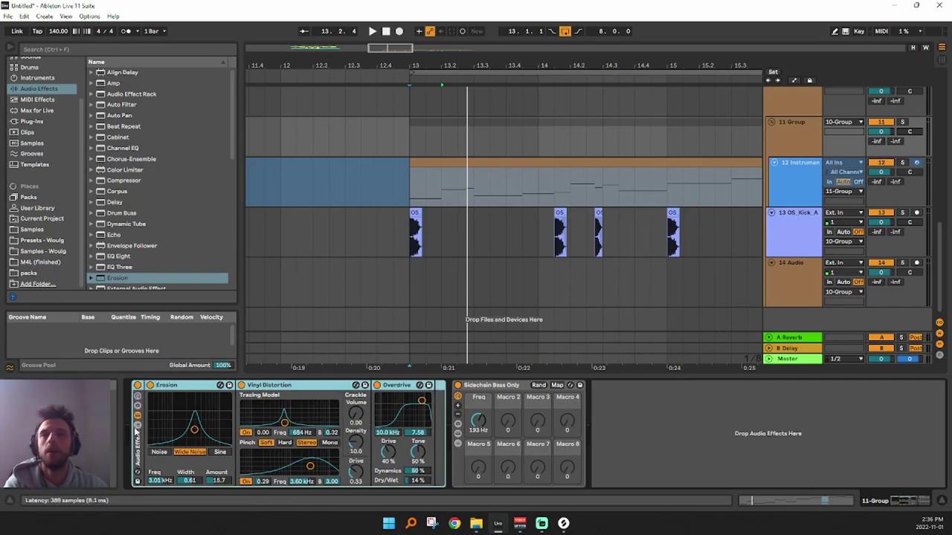
{"action": "key", "text": "ctrl+g"}
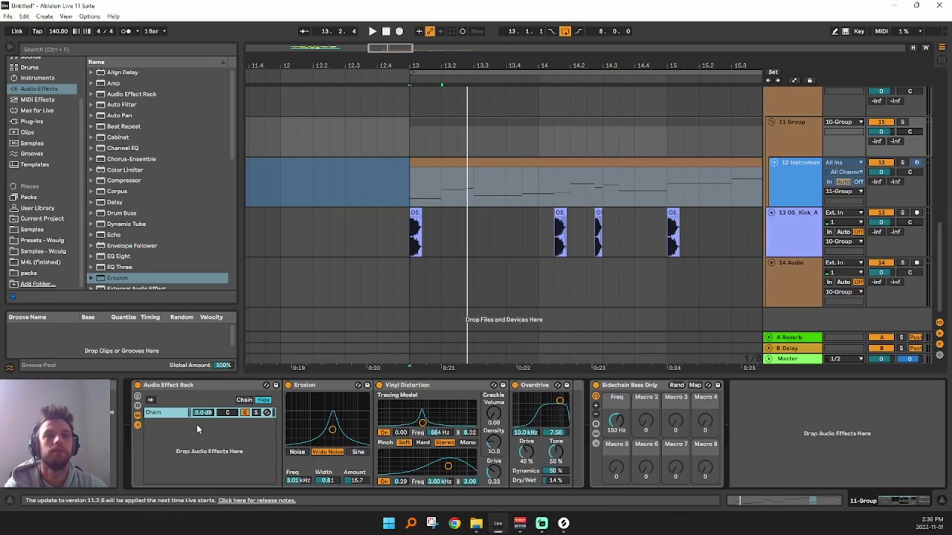
Map Erosion's Amount to Macro 1 and limit the mapping's maximum to 15.7
{"action": "right_click", "coordinate": [357, 481]}
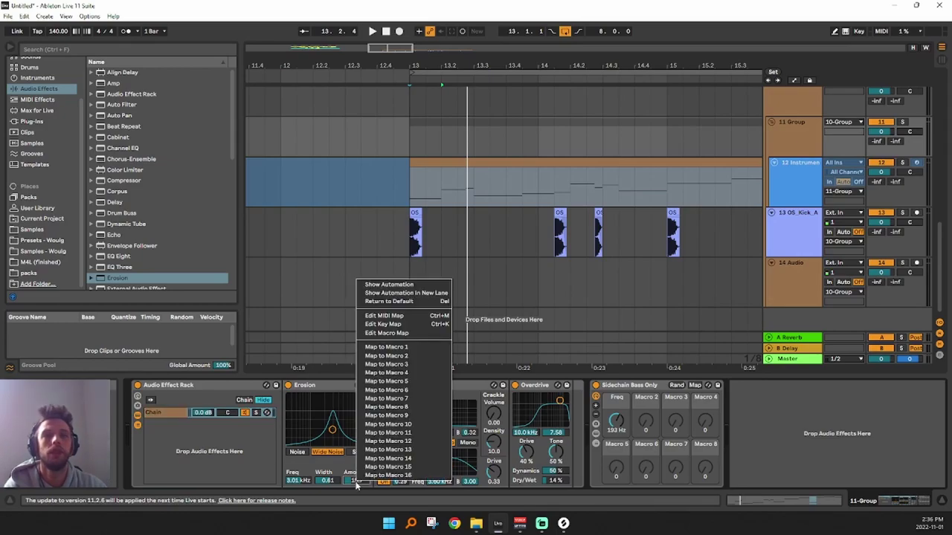
{"action": "left_click", "coordinate": [399, 351]}
{"action": "left_click", "coordinate": [278, 386]}
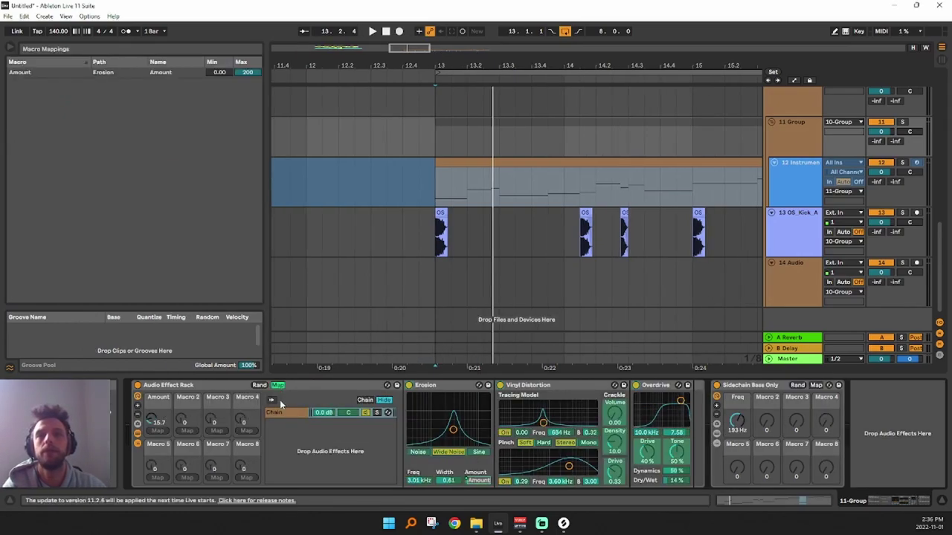
{"action": "left_click", "coordinate": [250, 74]}
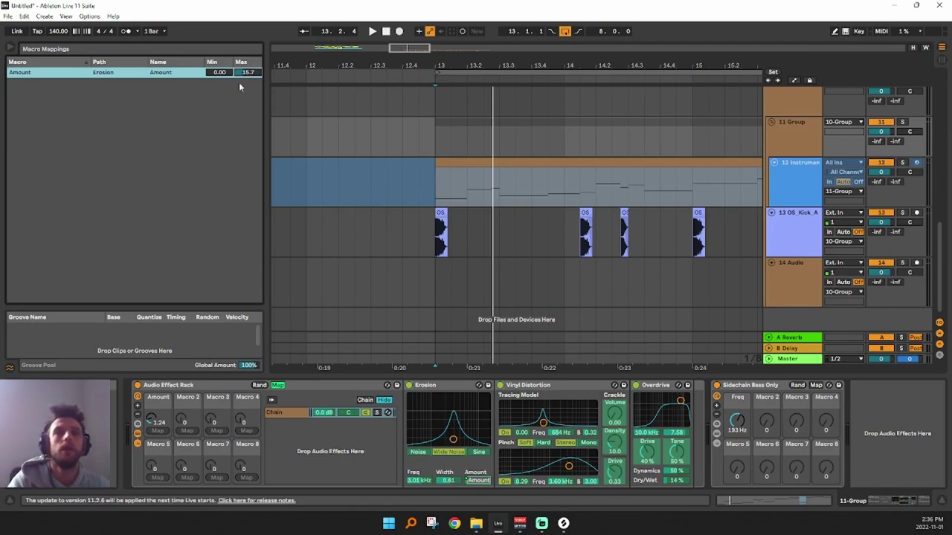
{"action": "left_click", "coordinate": [278, 386]}
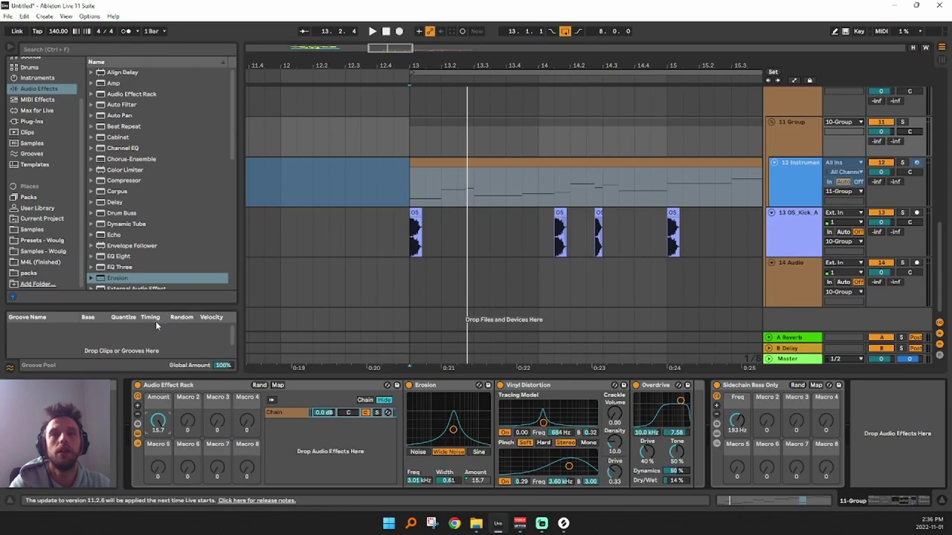
Map Vinyl Distortion's global Drive to Macro 1 as well, with a maximum of 0.33
{"action": "left_click", "coordinate": [277, 385]}
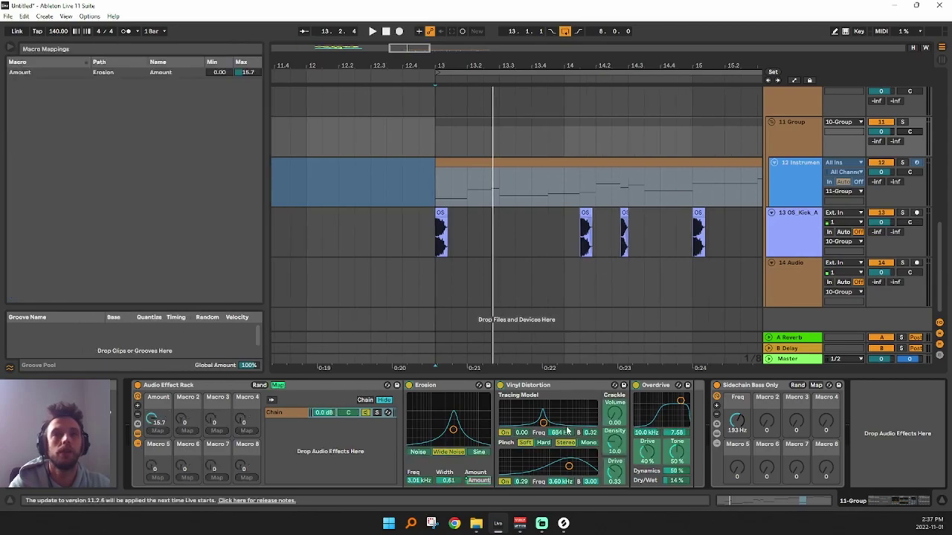
{"action": "right_click", "coordinate": [617, 477]}
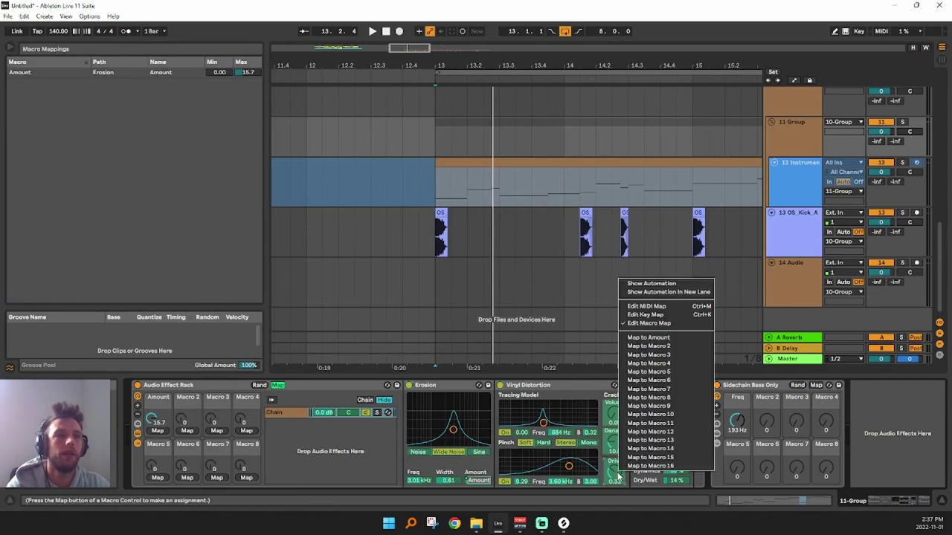
{"action": "left_click", "coordinate": [649, 337]}
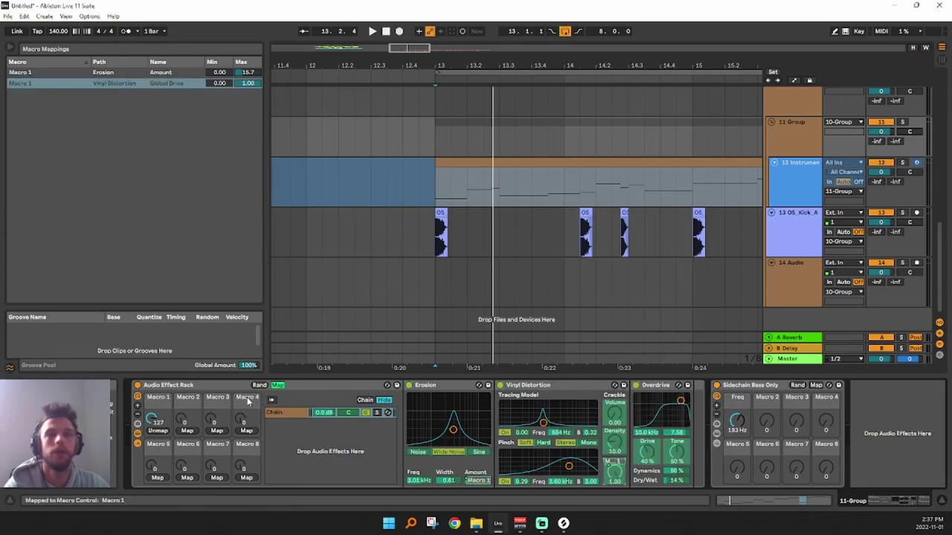
{"action": "left_click", "coordinate": [243, 86]}
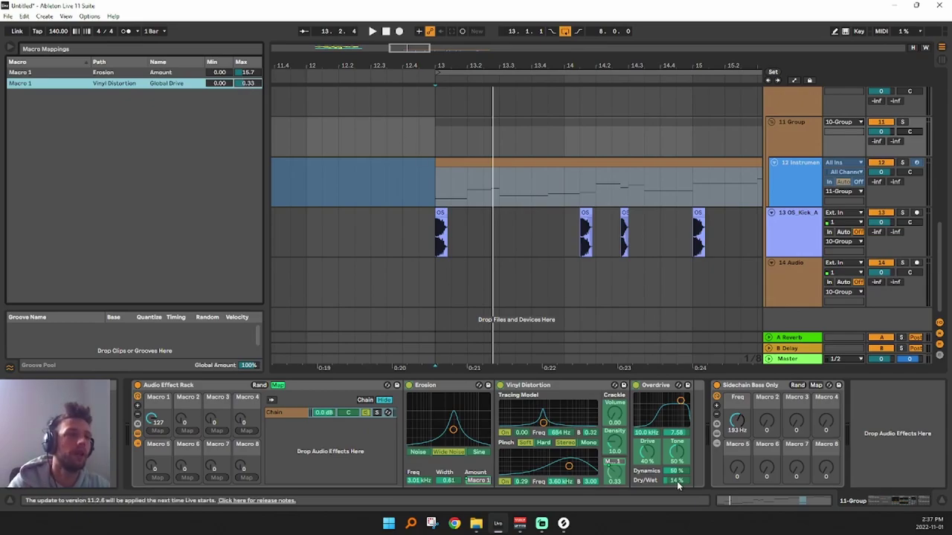
Map Overdrive's Dry/Wet to Macro 1 and reduce the mapping's maximum
{"action": "right_click", "coordinate": [678, 484]}
{"action": "left_click", "coordinate": [699, 350]}
{"action": "left_click", "coordinate": [244, 95]}
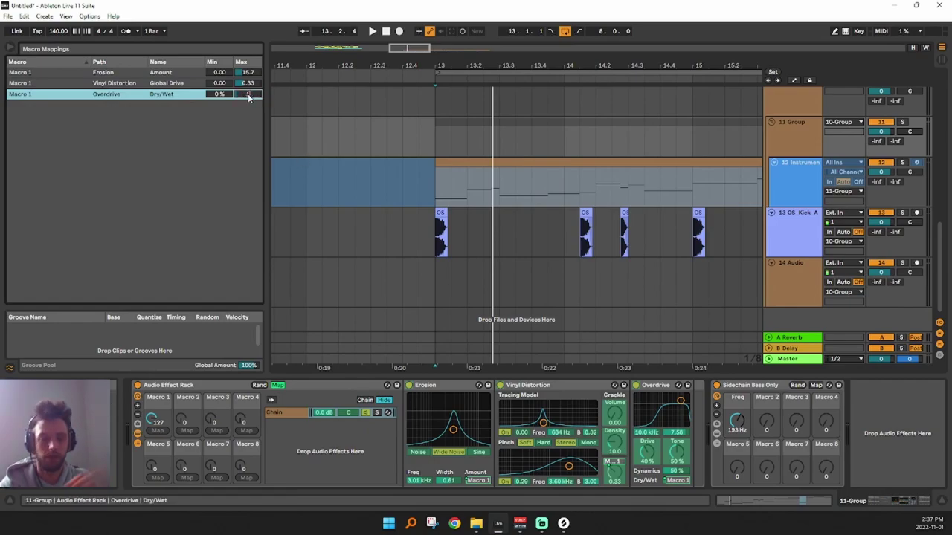
Leave macro mapping and turn Macro 1 down to 0 while auditioning the bass from bar 13
{"action": "left_click", "coordinate": [276, 386]}
{"action": "key", "text": "space"}
{"action": "left_click_drag", "start_coordinate": [177, 497], "coordinate": [181, 475]}
{"action": "key", "text": "space"}
{"action": "key", "text": "space"}
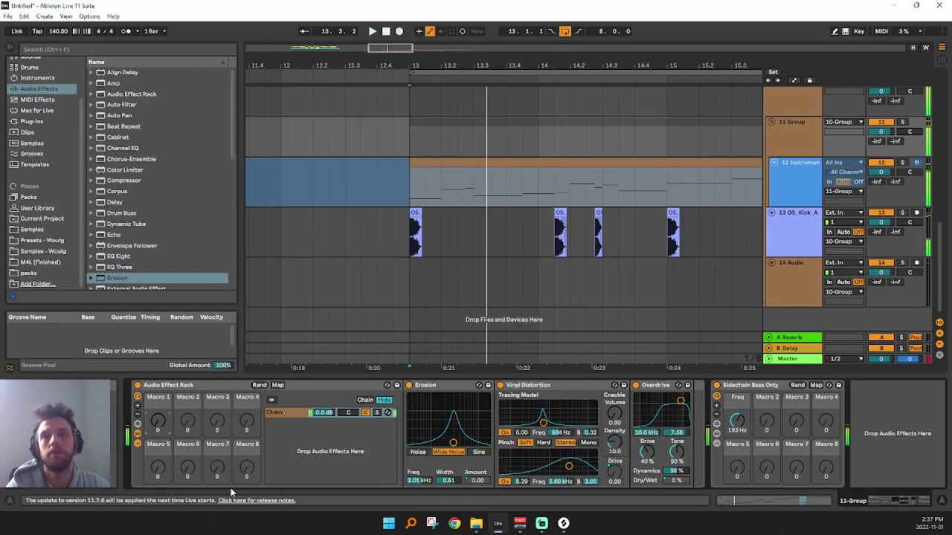
Set the maximum of the Overdrive Dry/Wet macro mapping to 23% and play the bass from bar 13
{"action": "left_click", "coordinate": [278, 385]}
{"action": "left_click_drag", "start_coordinate": [253, 98], "coordinate": [250, 94]}
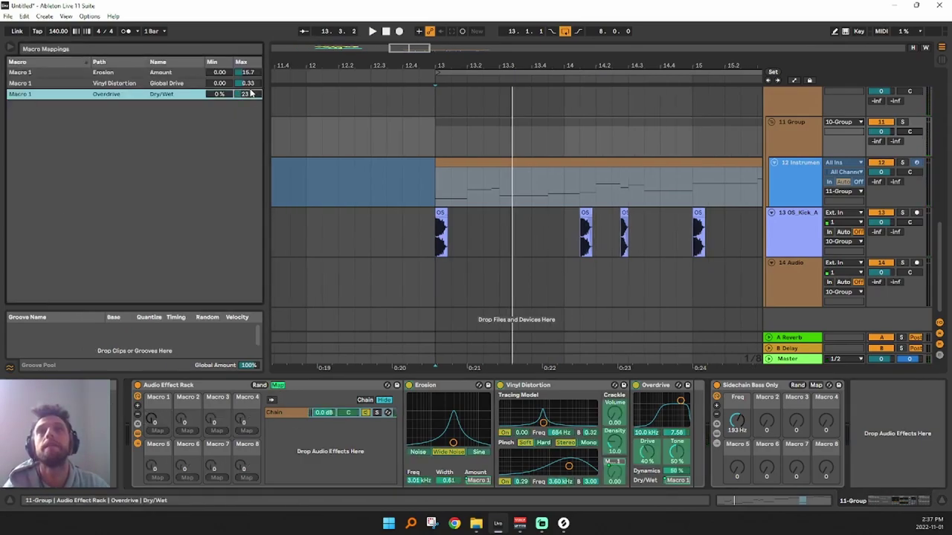
{"action": "left_click", "coordinate": [277, 385]}
{"action": "key", "text": "space"}
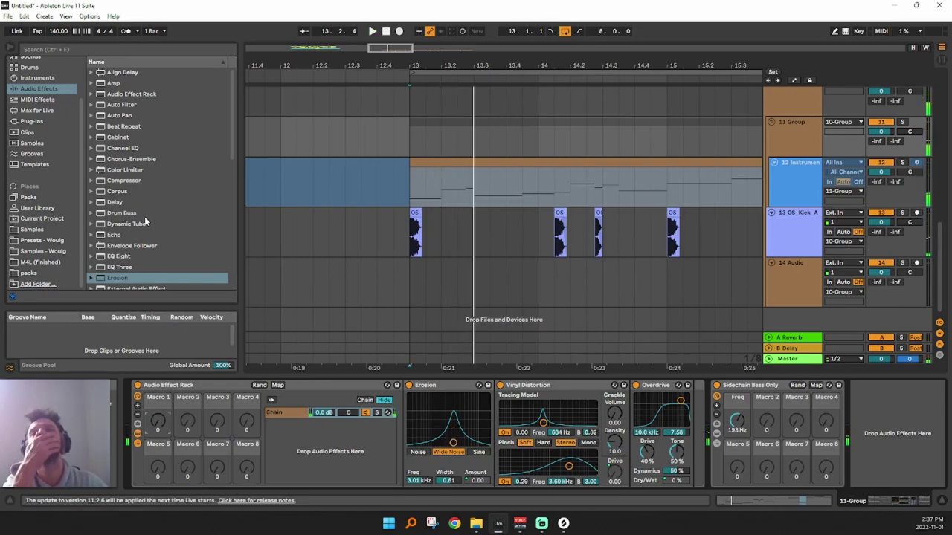
Insert a Phaser-Flanger at the start of the rack's chain, before Erosion
{"action": "scroll", "coordinate": [127, 198], "scroll_direction": "down", "scroll_amount": 4}
{"action": "scroll", "coordinate": [134, 208], "scroll_direction": "up", "scroll_amount": 4}
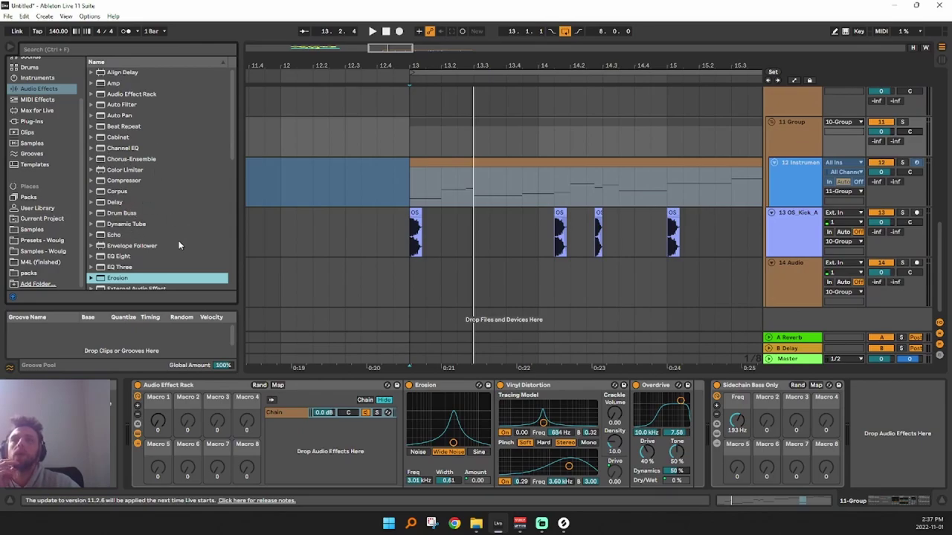
{"action": "scroll", "coordinate": [170, 251], "scroll_direction": "down", "scroll_amount": 5}
{"action": "left_click_drag", "start_coordinate": [159, 270], "coordinate": [419, 440]}
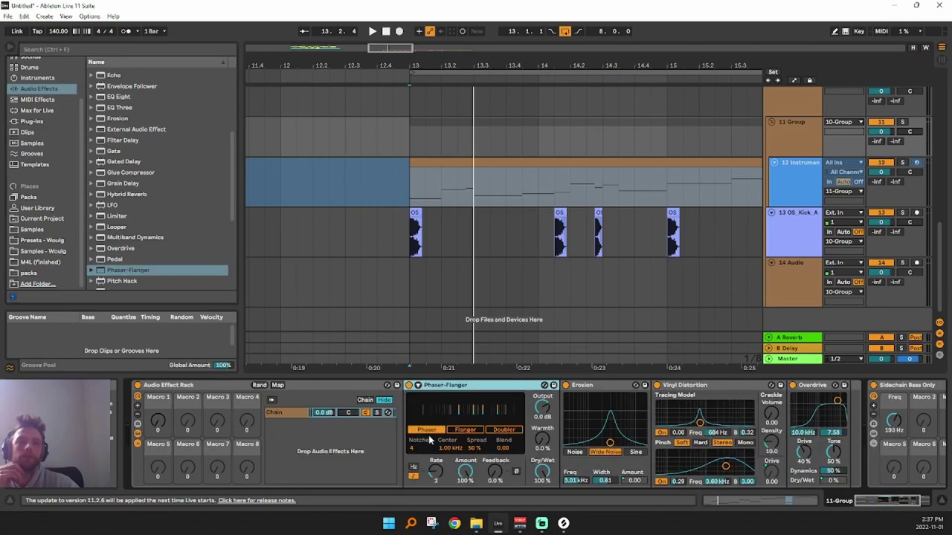
Map the Phaser-Flanger's Feedback and Dry/Wet to Macro 1
{"action": "right_click", "coordinate": [493, 476]}
{"action": "left_click", "coordinate": [536, 336]}
{"action": "right_click", "coordinate": [545, 475]}
{"action": "left_click", "coordinate": [588, 345]}
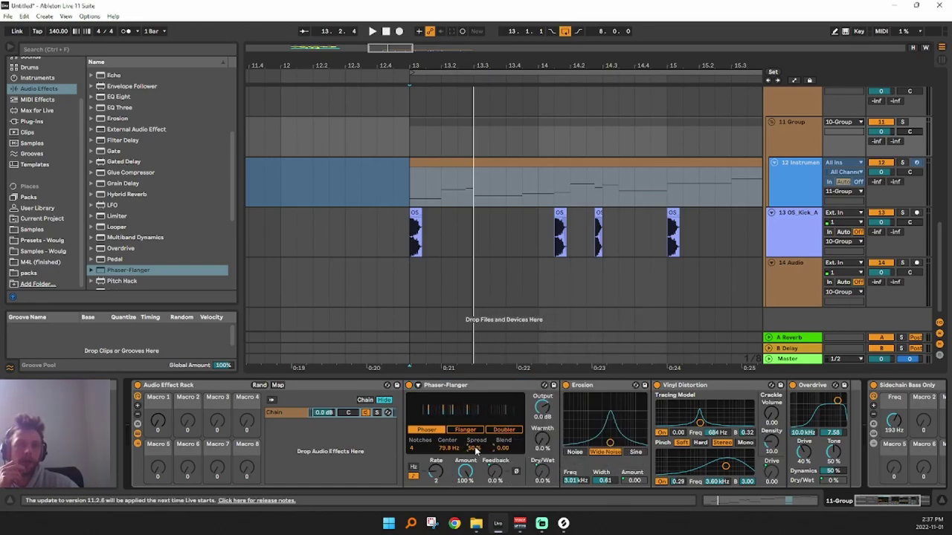
Show track automation and draw a Macro 1 curve on the bass group rising from bar 13 to 127 at 13.2 and falling back
{"action": "key", "text": "space"}
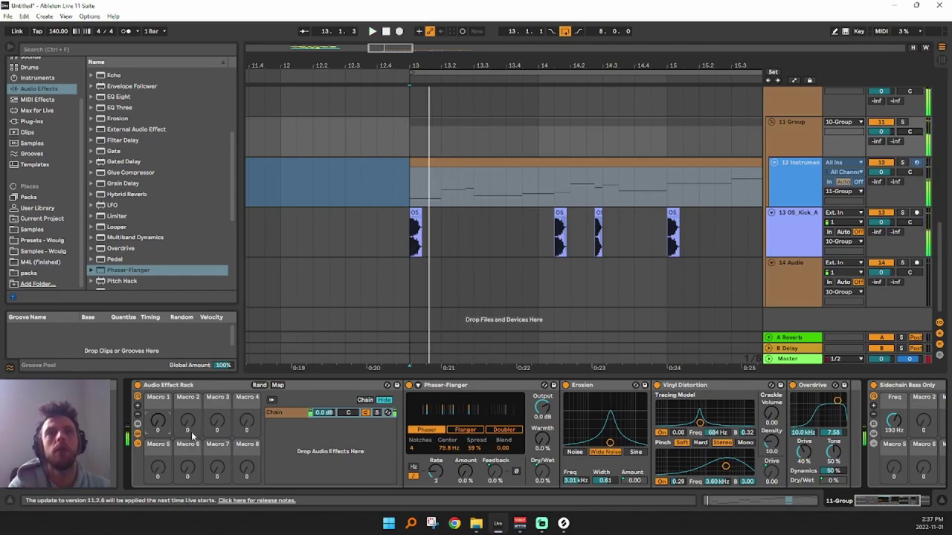
{"action": "key", "text": "a"}
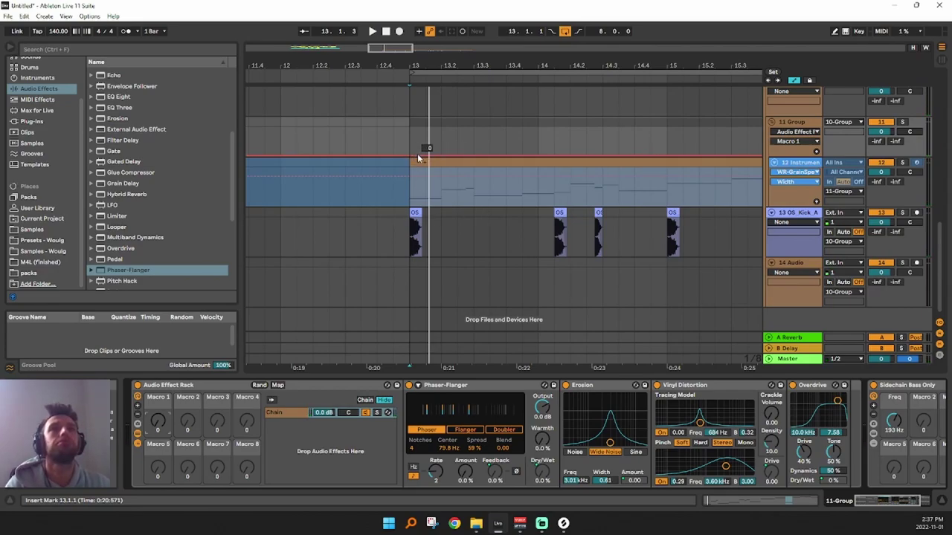
{"action": "mouse_move", "coordinate": [441, 154]}
{"action": "left_mouse_down"}
{"action": "mouse_move", "coordinate": [441, 119]}
{"action": "mouse_move", "coordinate": [454, 159]}
{"action": "left_mouse_up"}
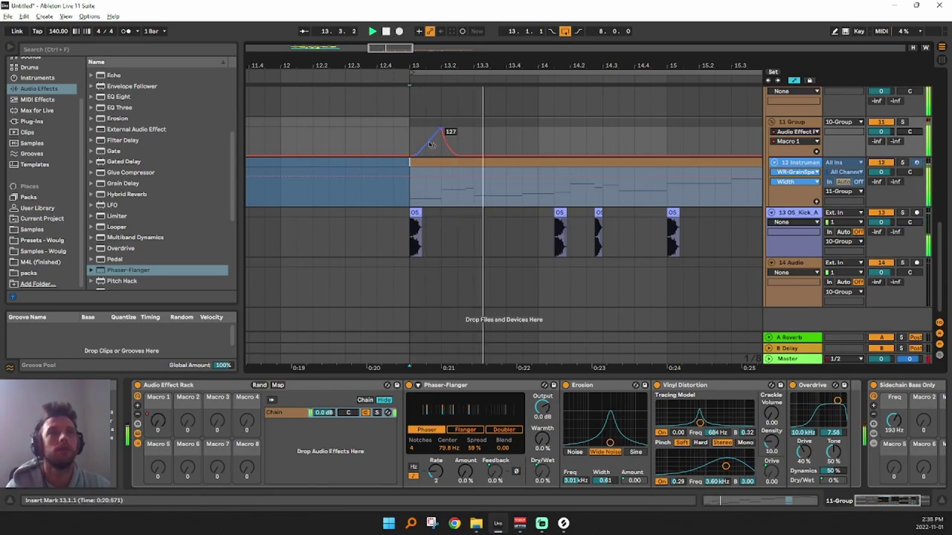
Set the Phaser-Flanger's Spread to 70% and Center to 259 Hz while auditioning from bar 13
{"action": "left_click", "coordinate": [471, 446]}
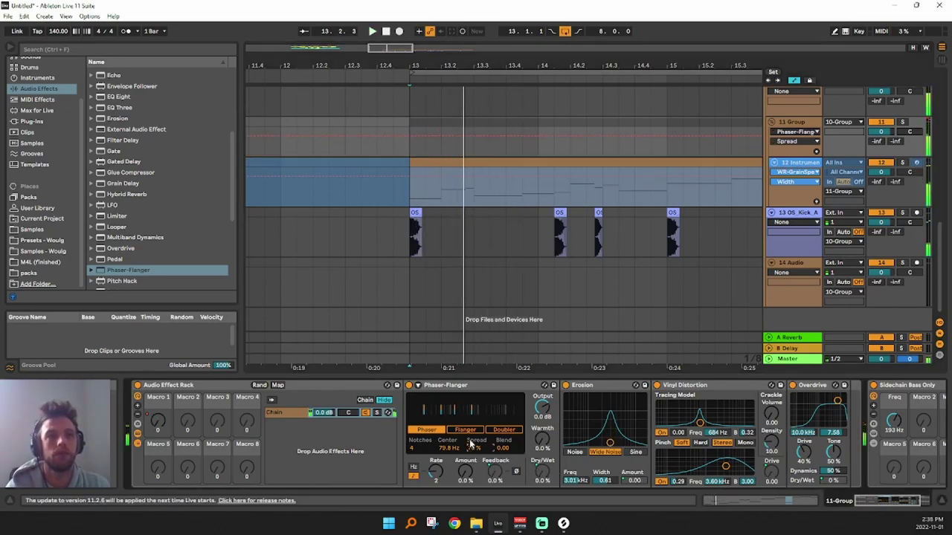
{"action": "key", "text": "space"}
{"action": "left_click_drag", "start_coordinate": [453, 449], "coordinate": [451, 444]}
{"action": "key", "text": "space"}
{"action": "key", "text": "space"}
{"action": "key", "text": "space"}
{"action": "key", "text": "space"}
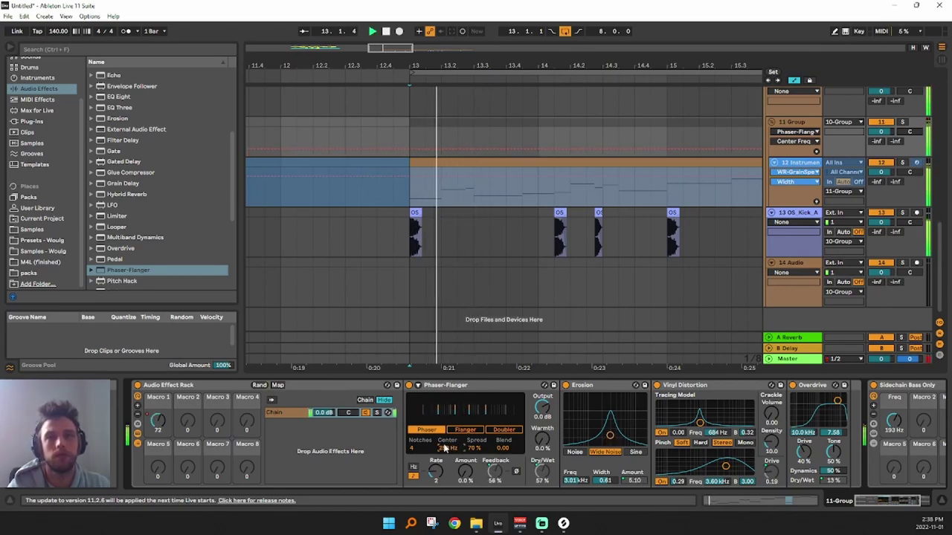
Reshape the group's Macro 1 automation with an added point before 13.2 so the peak becomes a plateau, replaying from bar 13
{"action": "left_click", "coordinate": [160, 422]}
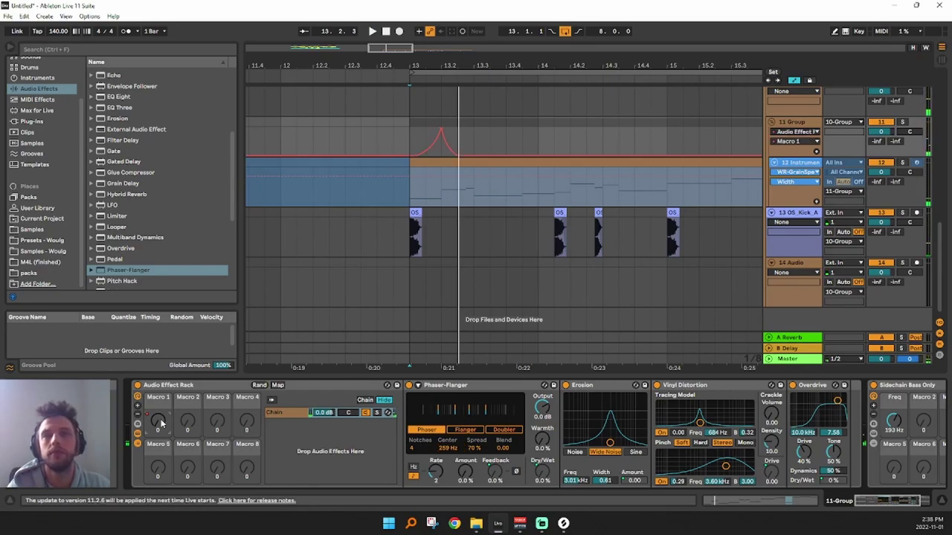
{"action": "key", "text": "space"}
{"action": "mouse_move", "coordinate": [432, 130]}
{"action": "left_mouse_down"}
{"action": "mouse_move", "coordinate": [427, 121]}
{"action": "mouse_move", "coordinate": [435, 132]}
{"action": "left_mouse_up"}
{"action": "key", "text": "space"}
{"action": "key", "text": "space"}
{"action": "key", "text": "space"}
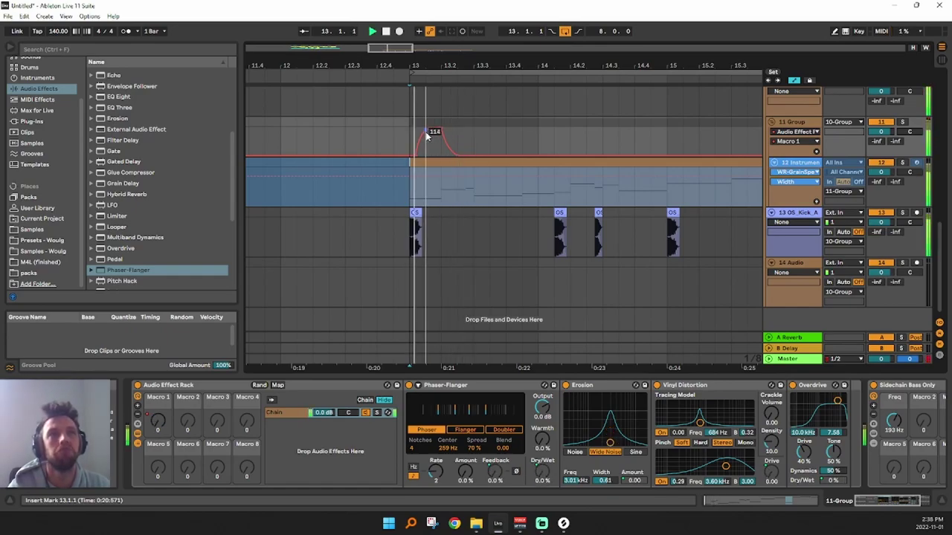
Set the Phaser-Flanger's Center to 70 Hz and Spread to 68%, and reorder the chain to Erosion, Vinyl Distortion, Phaser-Flanger
{"action": "left_click_drag", "start_coordinate": [449, 448], "coordinate": [455, 459]}
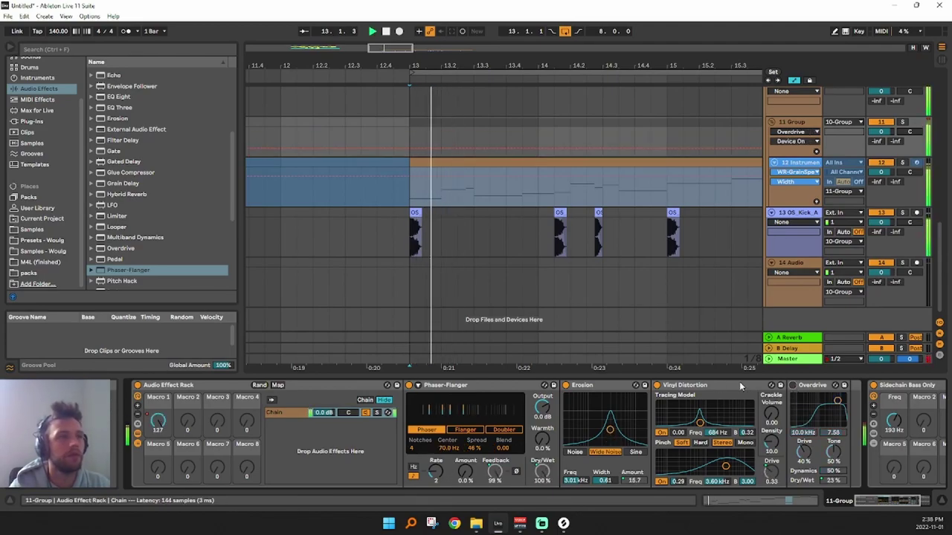
{"action": "key", "text": "space"}
{"action": "left_click_drag", "start_coordinate": [606, 387], "coordinate": [450, 394]}
{"action": "left_click_drag", "start_coordinate": [713, 386], "coordinate": [416, 387]}
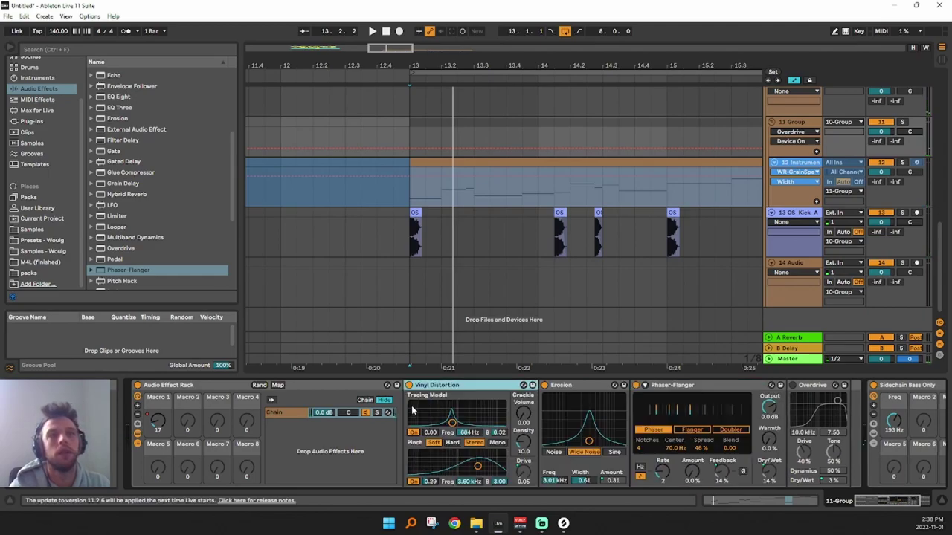
{"action": "left_click_drag", "start_coordinate": [576, 385], "coordinate": [424, 386]}
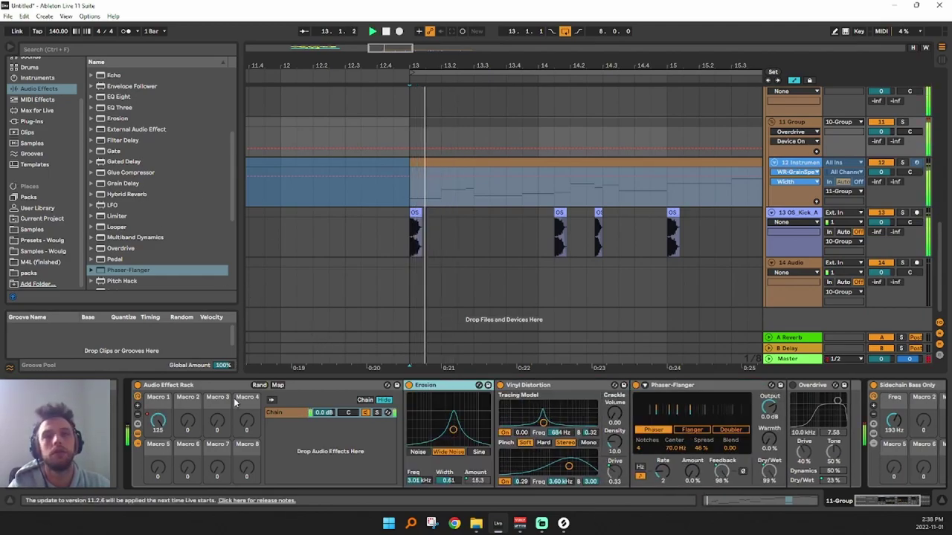
{"action": "left_click", "coordinate": [674, 446]}
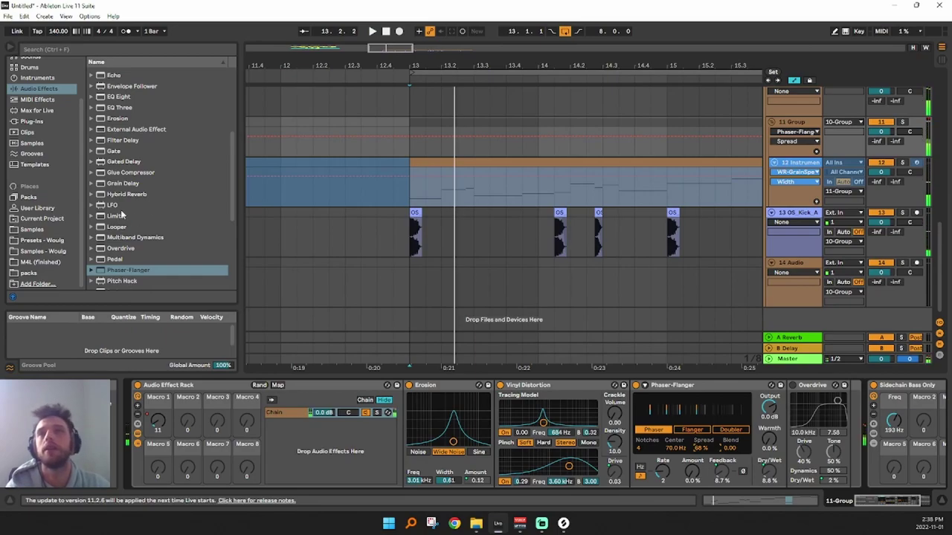
Insert a Saturator after the Phaser-Flanger, choose the Waveshaper type and set its Curve to 25%
{"action": "scroll", "coordinate": [121, 216], "scroll_direction": "down", "scroll_amount": 5}
{"action": "left_click_drag", "start_coordinate": [116, 165], "coordinate": [759, 440]}
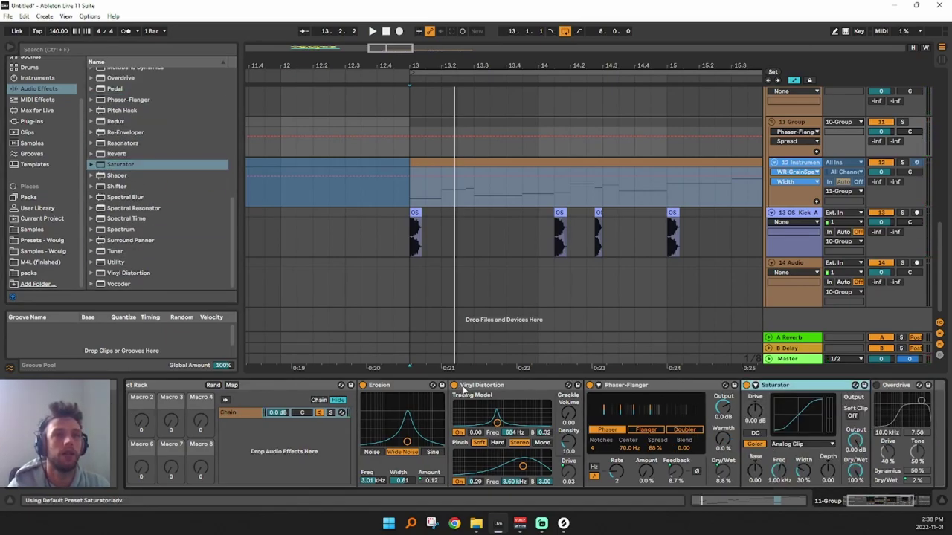
{"action": "left_click", "coordinate": [801, 444]}
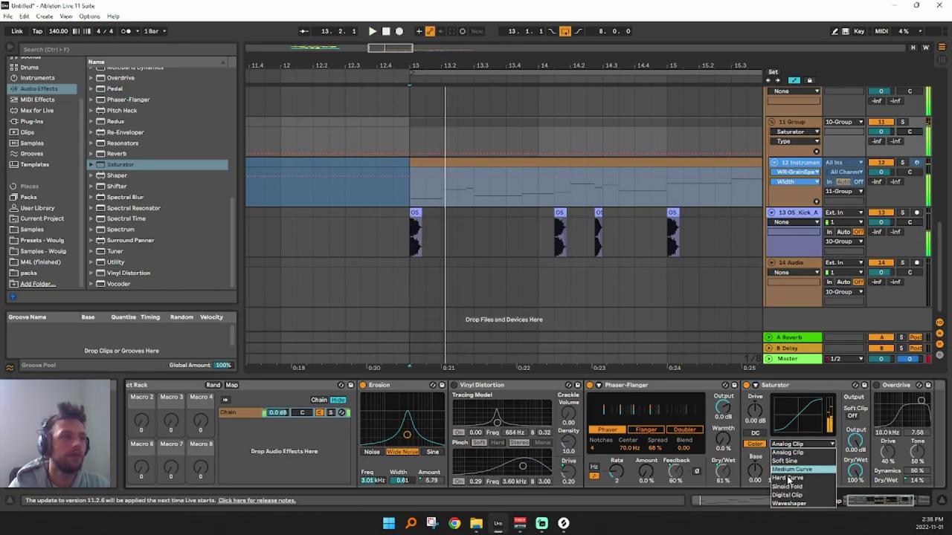
{"action": "left_click", "coordinate": [788, 504]}
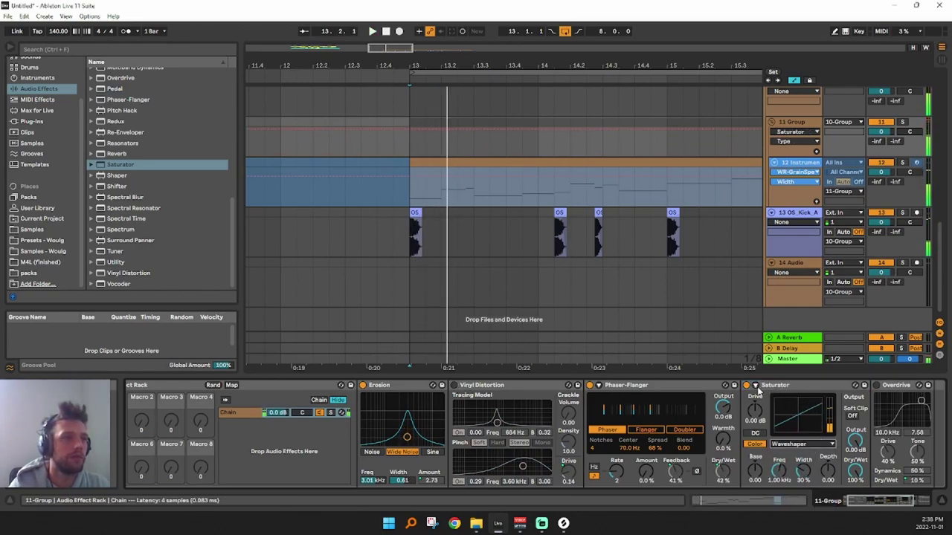
{"action": "left_click", "coordinate": [756, 386]}
{"action": "left_click_drag", "start_coordinate": [876, 462], "coordinate": [875, 444]}
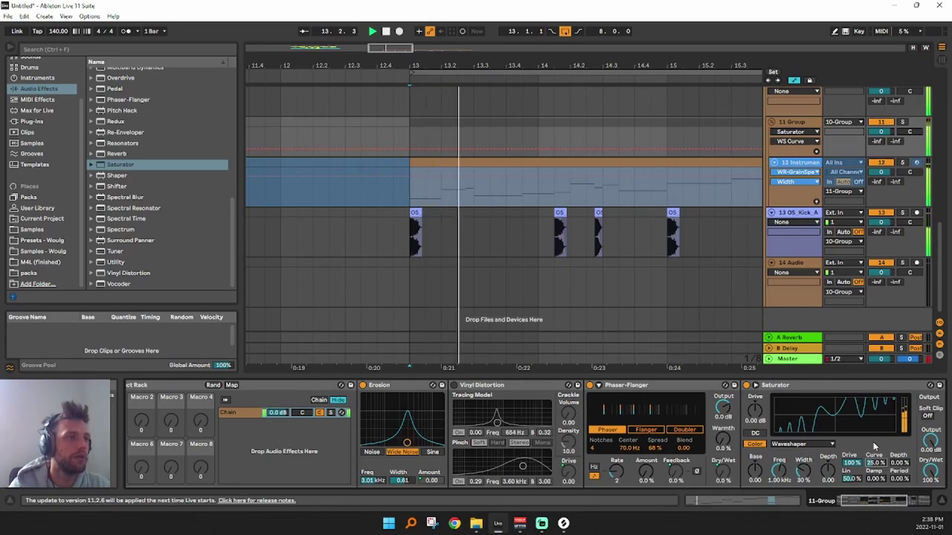
Set the Phaser-Flanger's Center to 147 Hz and Spread to 91%, and move Erosion behind the Saturator
{"action": "left_click_drag", "start_coordinate": [631, 452], "coordinate": [627, 446]}
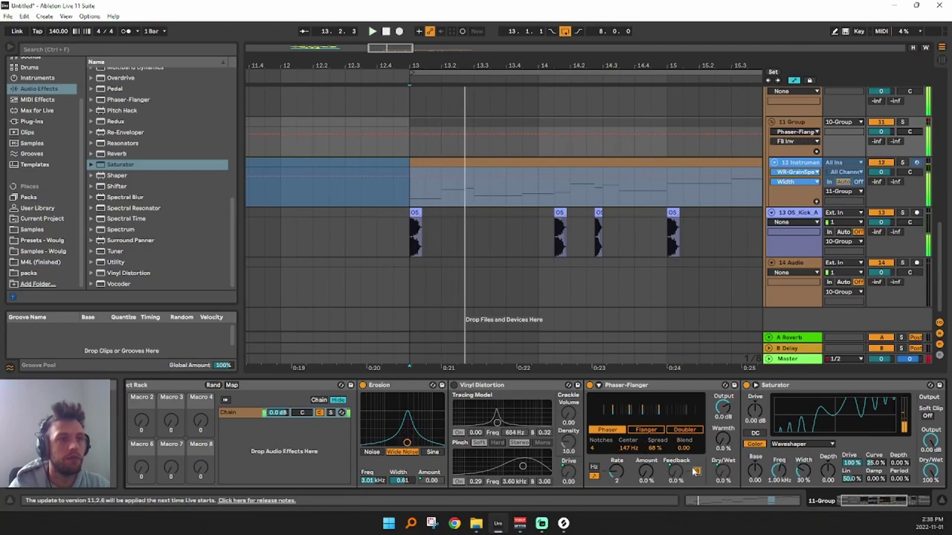
{"action": "left_click_drag", "start_coordinate": [654, 450], "coordinate": [651, 437]}
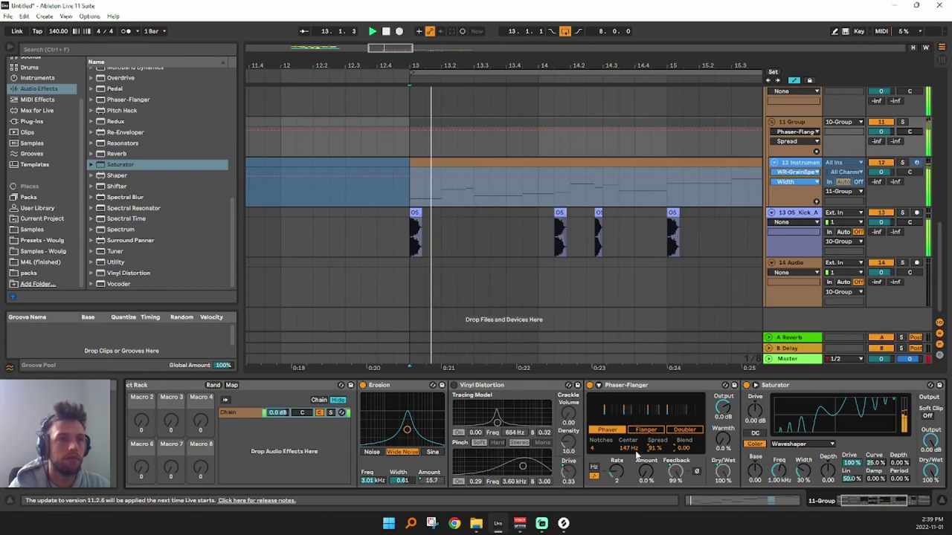
{"action": "left_click", "coordinate": [418, 403]}
{"action": "key", "text": "space"}
{"action": "left_click_drag", "start_coordinate": [897, 427], "coordinate": [874, 436]}
{"action": "key", "text": "space"}
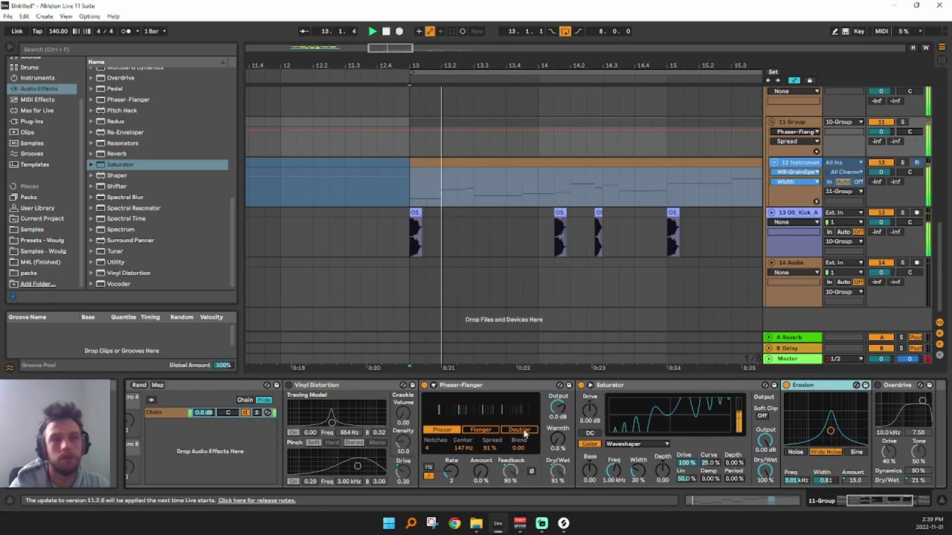
Adjust the Phaser-Flanger's Spread to 89% and set the minimum of its Feedback mapping on Macro 1 to 73%
{"action": "left_click", "coordinate": [461, 447]}
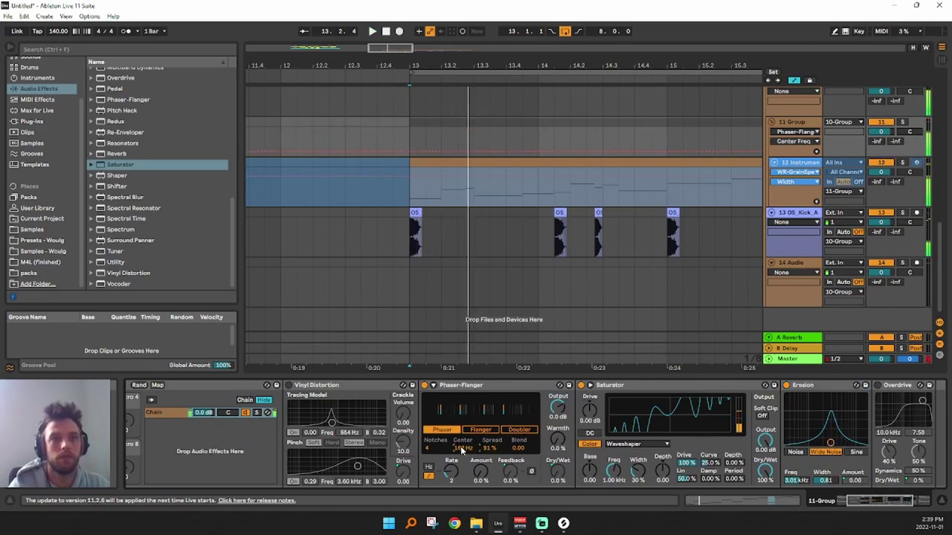
{"action": "left_click", "coordinate": [487, 447]}
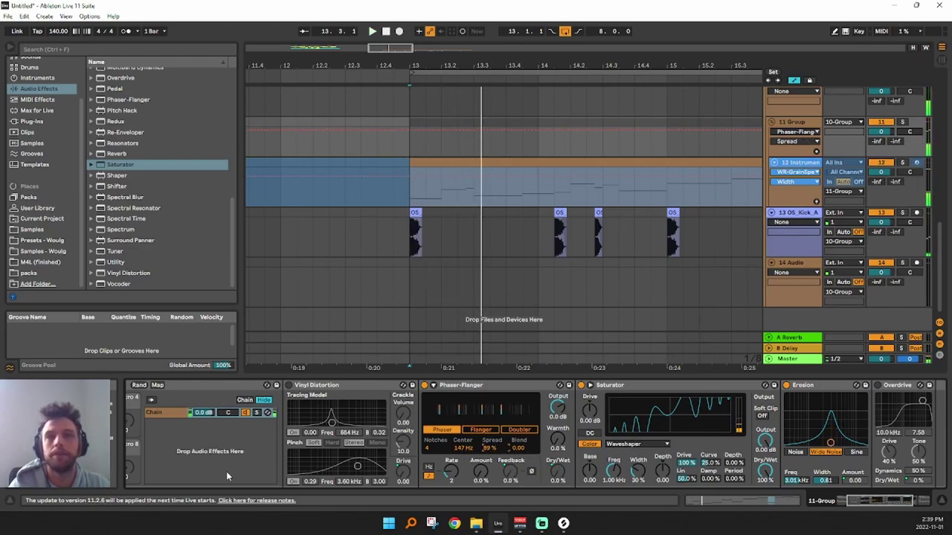
{"action": "left_click_drag", "start_coordinate": [909, 506], "coordinate": [897, 505]}
{"action": "left_click", "coordinate": [277, 386]}
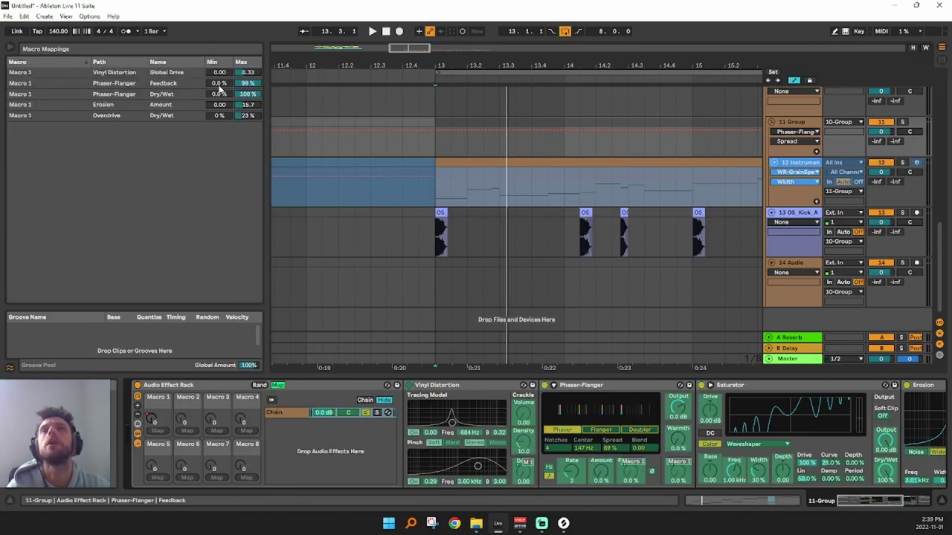
{"action": "left_click_drag", "start_coordinate": [219, 83], "coordinate": [220, 42]}
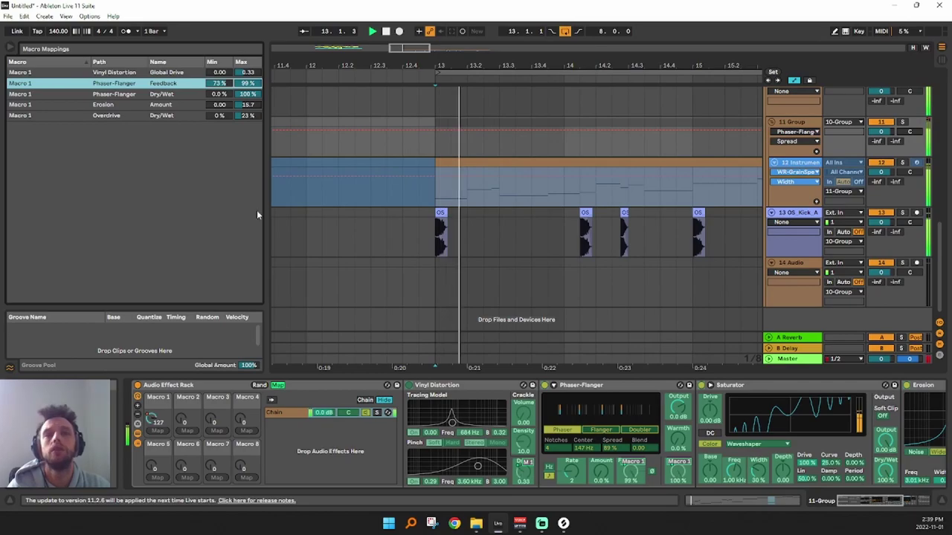
{"action": "left_click", "coordinate": [278, 385]}
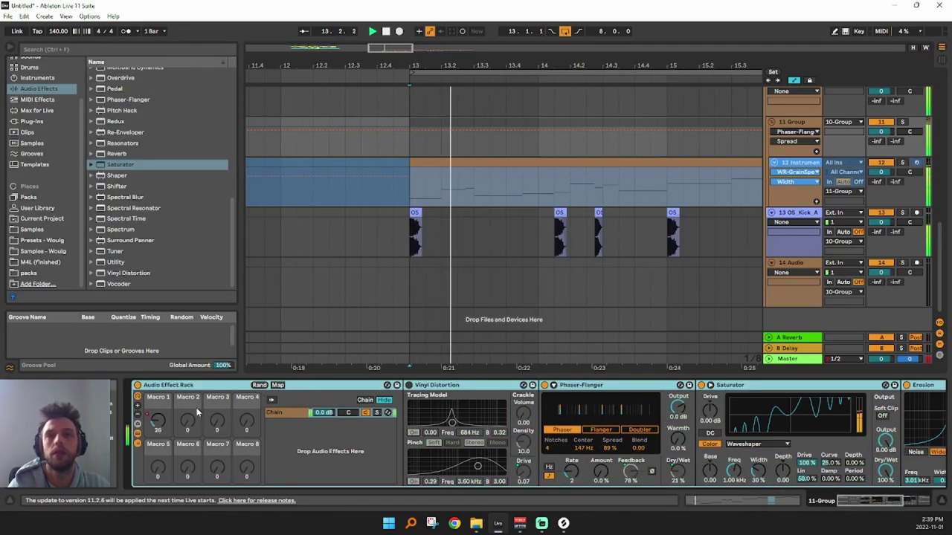
Try a second Macro 1 automation rise ending at 13.3 on the bass group, and remove it
{"action": "key", "text": "space"}
{"action": "left_click", "coordinate": [158, 424]}
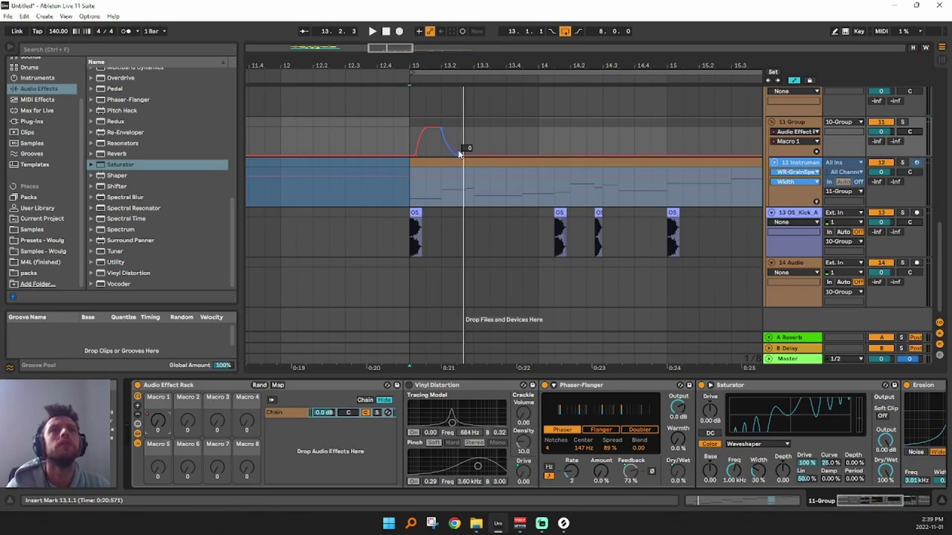
{"action": "key", "text": "space"}
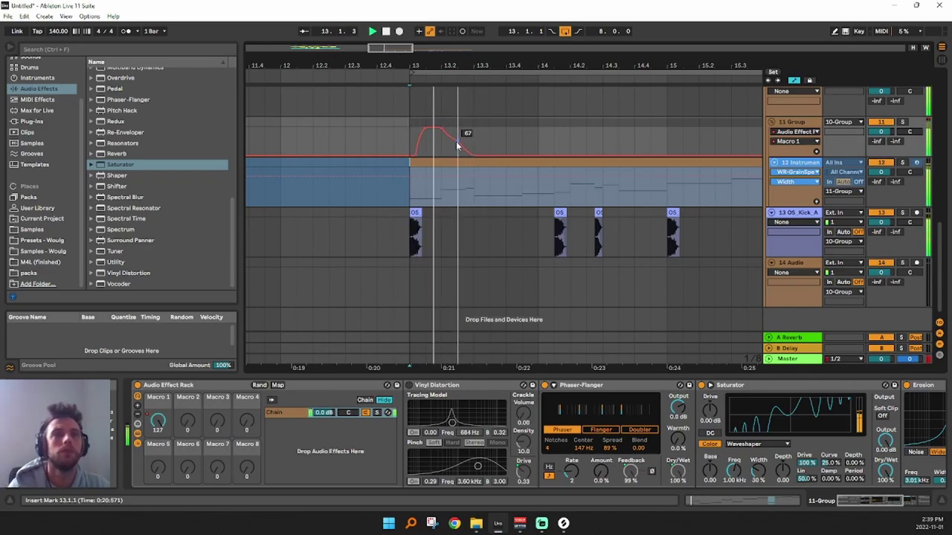
{"action": "left_click_drag", "start_coordinate": [456, 152], "coordinate": [463, 173]}
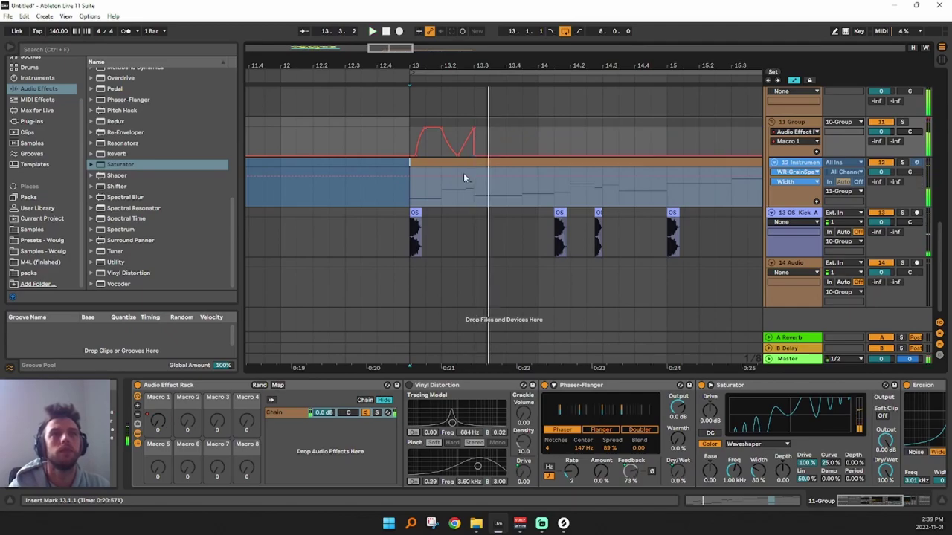
{"action": "left_click", "coordinate": [474, 130]}
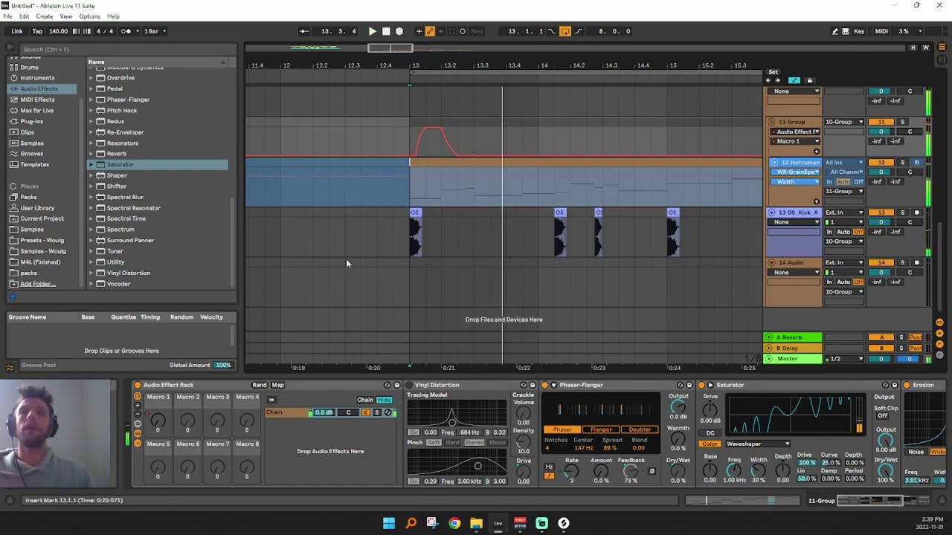
Collapse the audio effect rack to its macros and draw a second Macro 1 automation plateau on the bass group starting at 13.4
{"action": "left_click", "coordinate": [138, 444]}
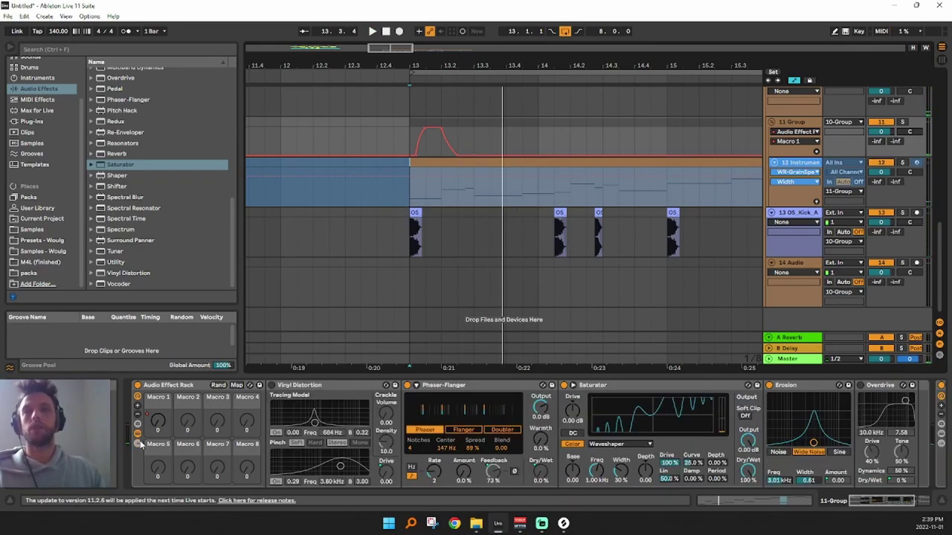
{"action": "left_click", "coordinate": [139, 434]}
{"action": "left_click", "coordinate": [397, 195]}
{"action": "key", "text": "space"}
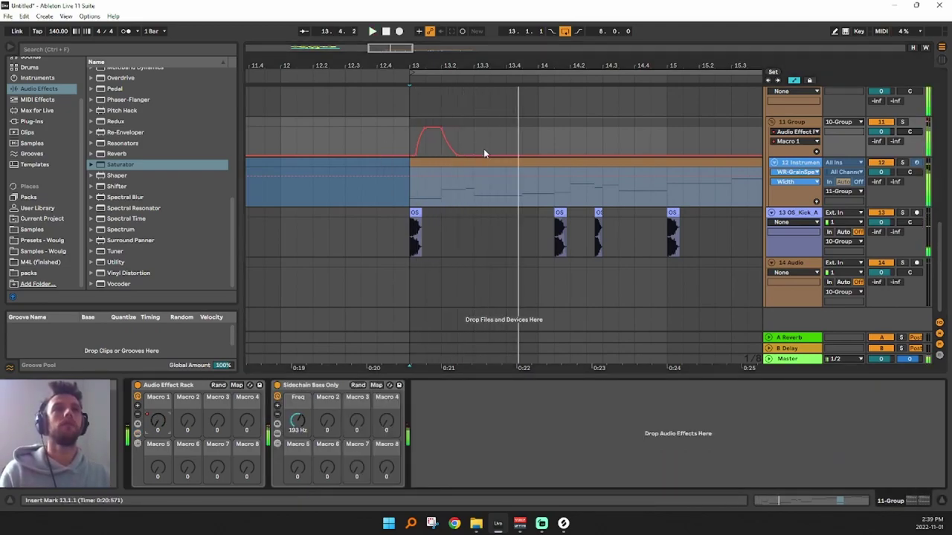
{"action": "mouse_move", "coordinate": [508, 153]}
{"action": "left_mouse_down"}
{"action": "mouse_move", "coordinate": [504, 131]}
{"action": "mouse_move", "coordinate": [521, 128]}
{"action": "mouse_move", "coordinate": [529, 131]}
{"action": "mouse_move", "coordinate": [526, 153]}
{"action": "left_mouse_up"}
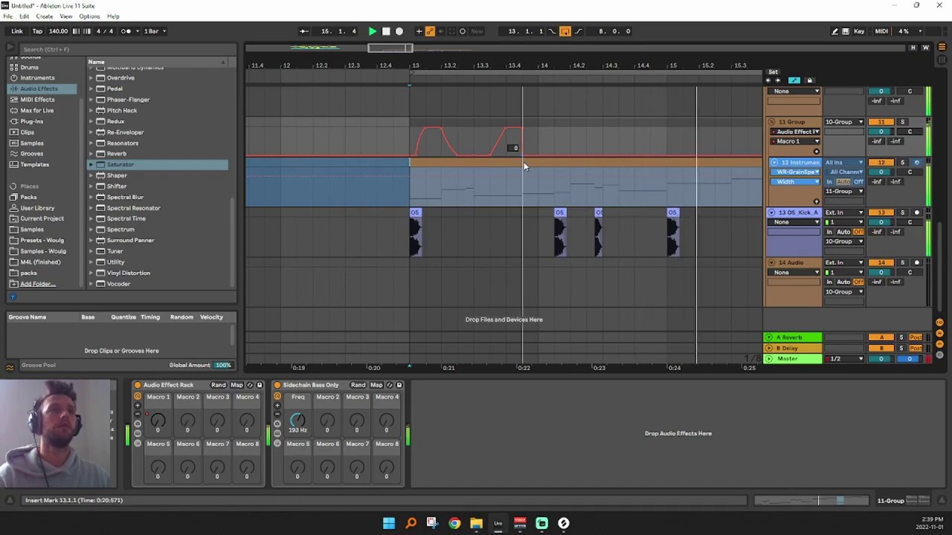
Expand the bass group's audio effect rack and map the Saturator's Dry/Wet to Macro 1
{"action": "left_click", "coordinate": [238, 385]}
{"action": "mouse_move", "coordinate": [885, 507]}
{"action": "left_mouse_down"}
{"action": "mouse_move", "coordinate": [908, 505]}
{"action": "mouse_move", "coordinate": [885, 507]}
{"action": "left_mouse_up"}
{"action": "right_click", "coordinate": [745, 466]}
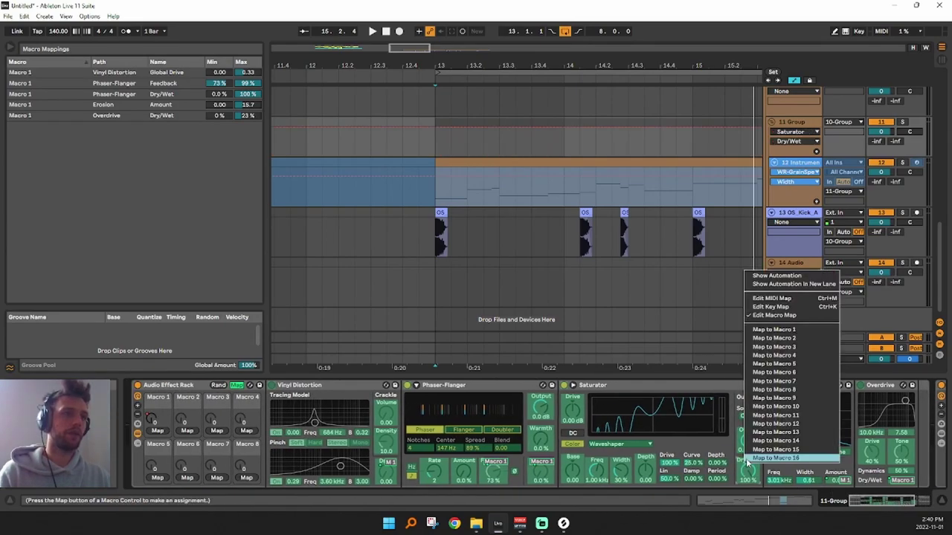
{"action": "left_click", "coordinate": [795, 328]}
{"action": "right_click", "coordinate": [750, 473]}
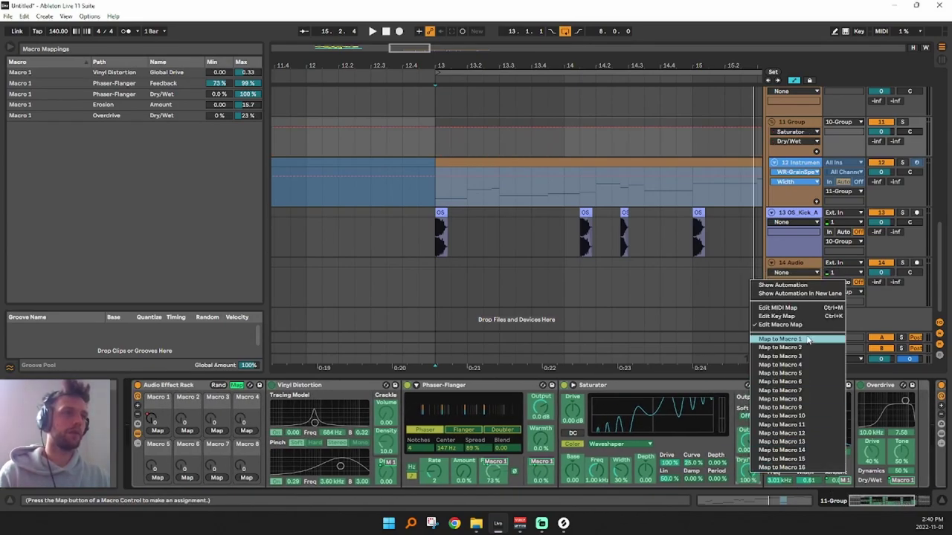
{"action": "left_click", "coordinate": [806, 339]}
{"action": "key", "text": "space"}
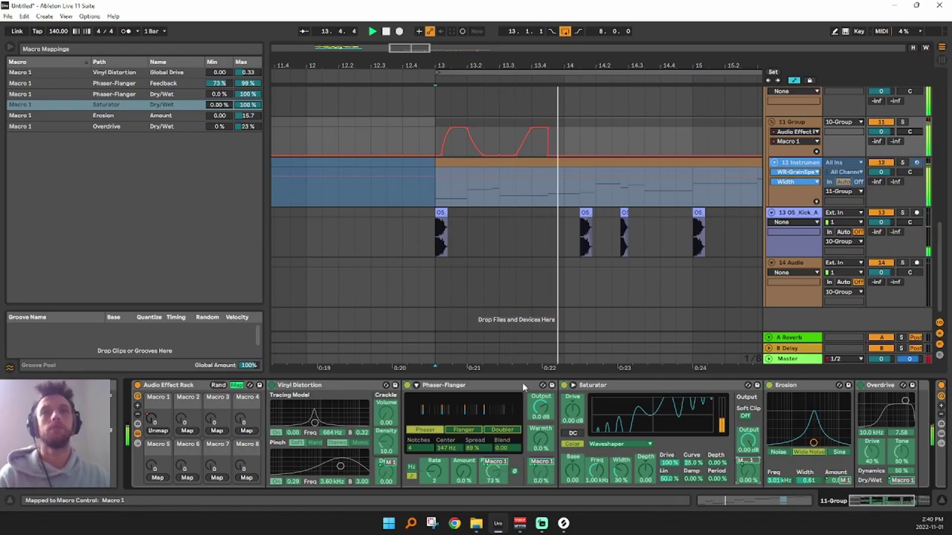
{"action": "left_click", "coordinate": [238, 385]}
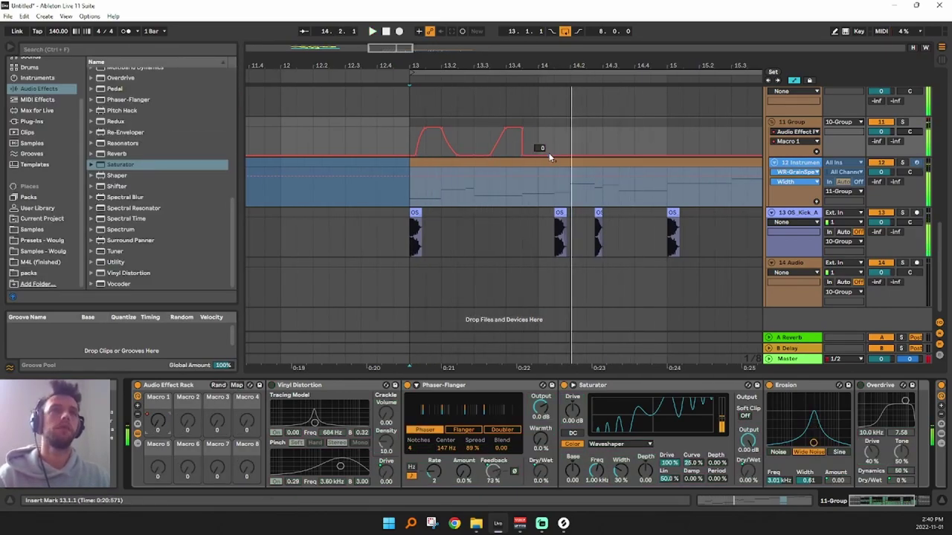
Draw a third Macro 1 automation peak on the bass group, rising from 13.4.3 to 127 around 14.1 and falling back to 0
{"action": "left_click_drag", "start_coordinate": [549, 154], "coordinate": [533, 130]}
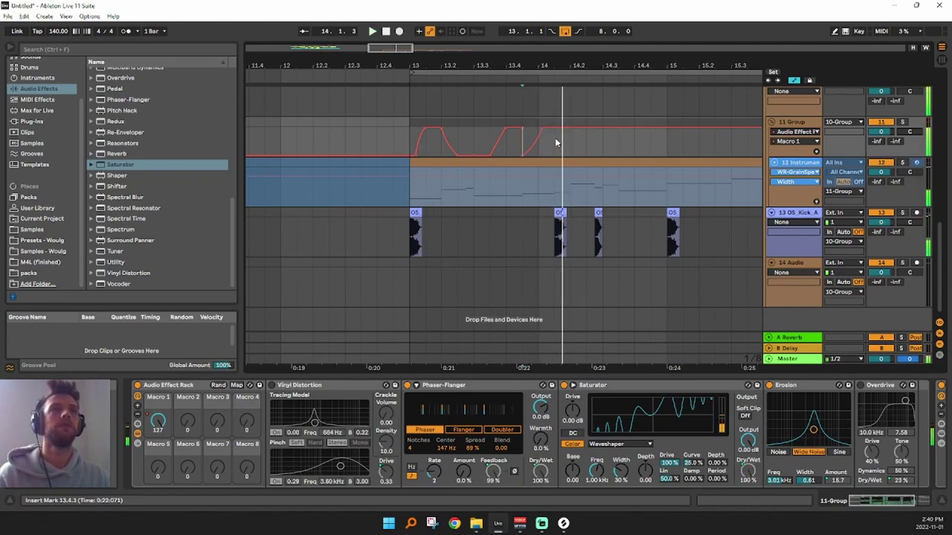
{"action": "left_click_drag", "start_coordinate": [554, 131], "coordinate": [555, 159]}
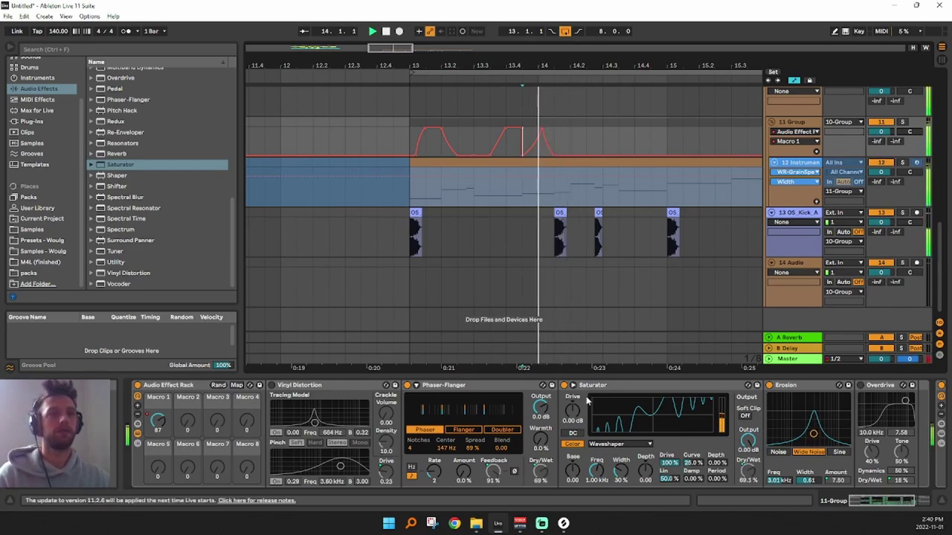
Automate the Phaser-Flanger's Center on the bass group to rise from 13.4.3 to 321 Hz by bar 14
{"action": "left_click", "coordinate": [446, 450]}
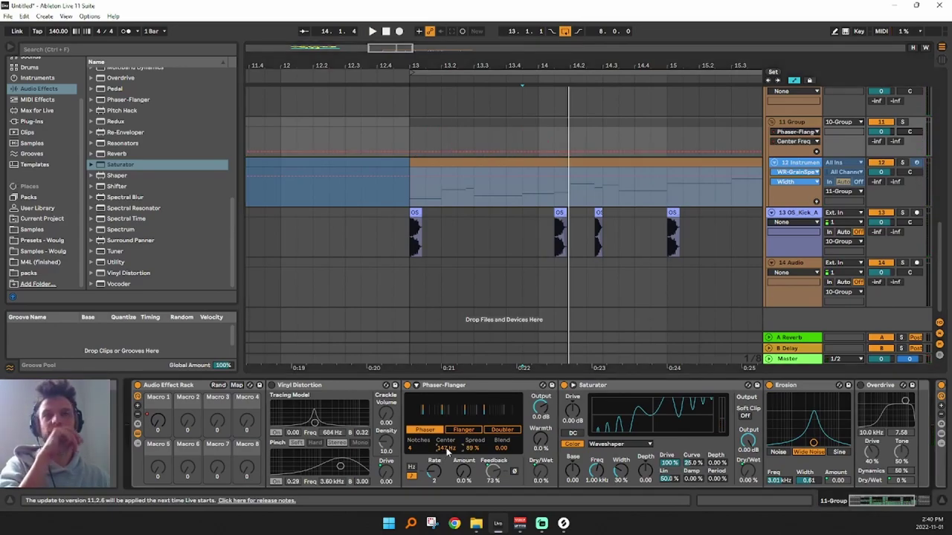
{"action": "key", "text": "space"}
{"action": "key", "text": "space"}
{"action": "left_click", "coordinate": [522, 151]}
{"action": "key", "text": "space"}
{"action": "left_click_drag", "start_coordinate": [534, 152], "coordinate": [566, 151]}
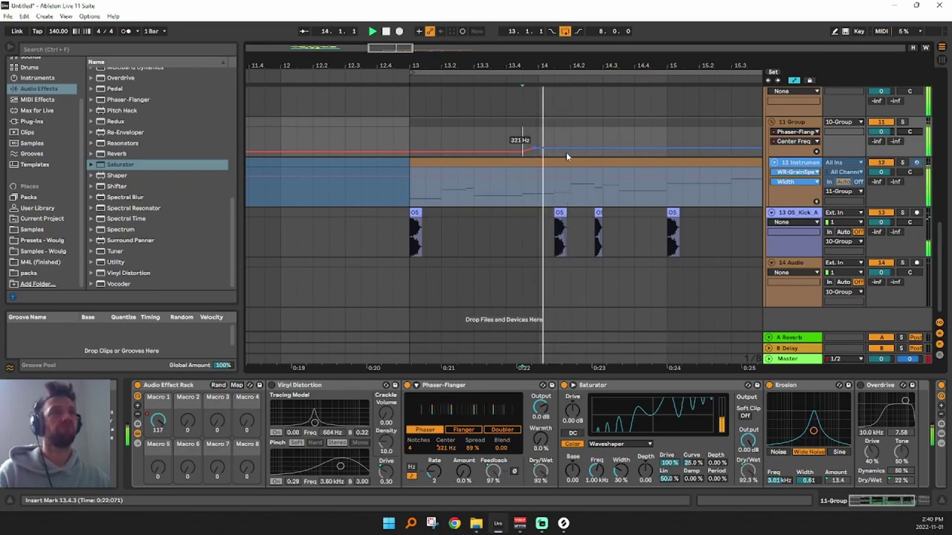
Reshape the third Macro 1 automation peak with a steeper fall to 0 just before 14.1.3, and play it from 13.4.1
{"action": "left_click", "coordinate": [157, 420]}
{"action": "key", "text": "space"}
{"action": "left_click_drag", "start_coordinate": [549, 138], "coordinate": [551, 127]}
{"action": "key", "text": "space"}
{"action": "key", "text": "space"}
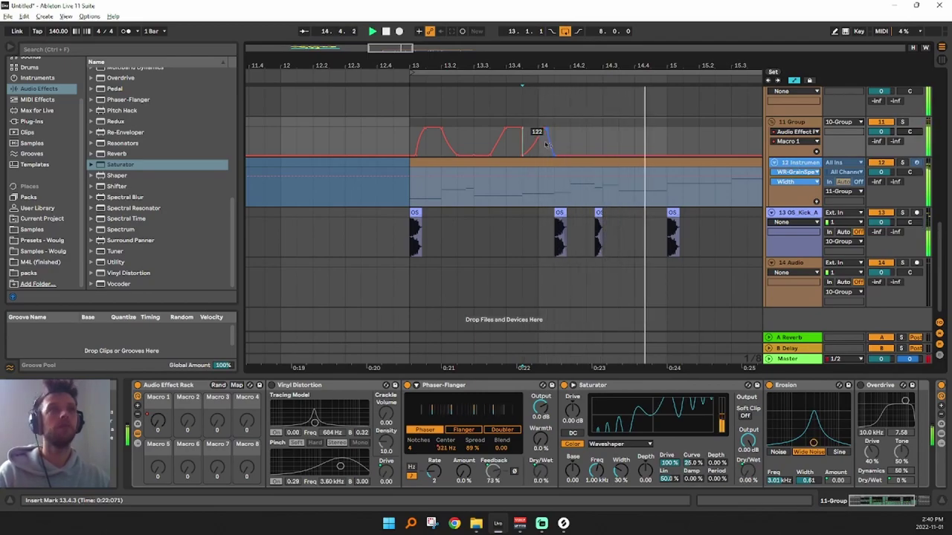
{"action": "left_click_drag", "start_coordinate": [556, 123], "coordinate": [547, 145]}
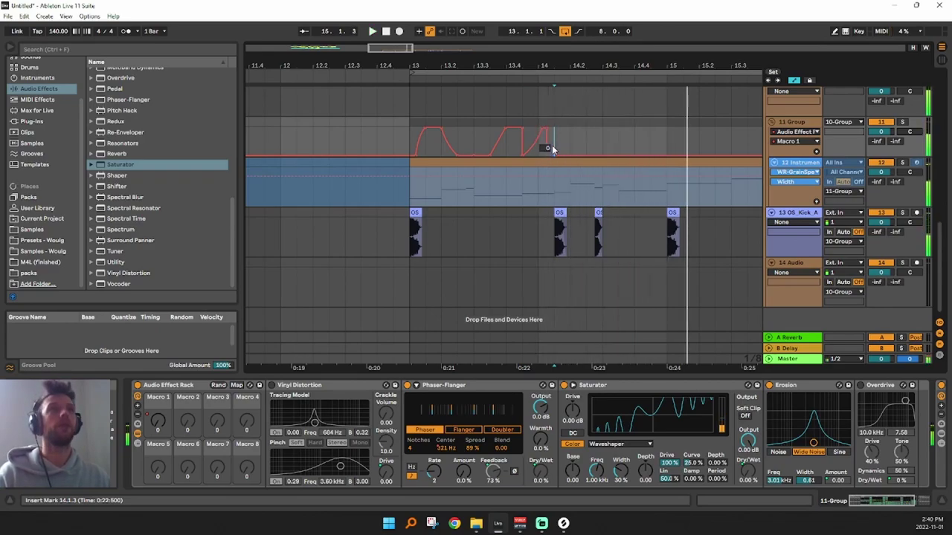
{"action": "key", "text": "space"}
{"action": "key", "text": "space"}
{"action": "left_click", "coordinate": [513, 152]}
{"action": "key", "text": "space"}
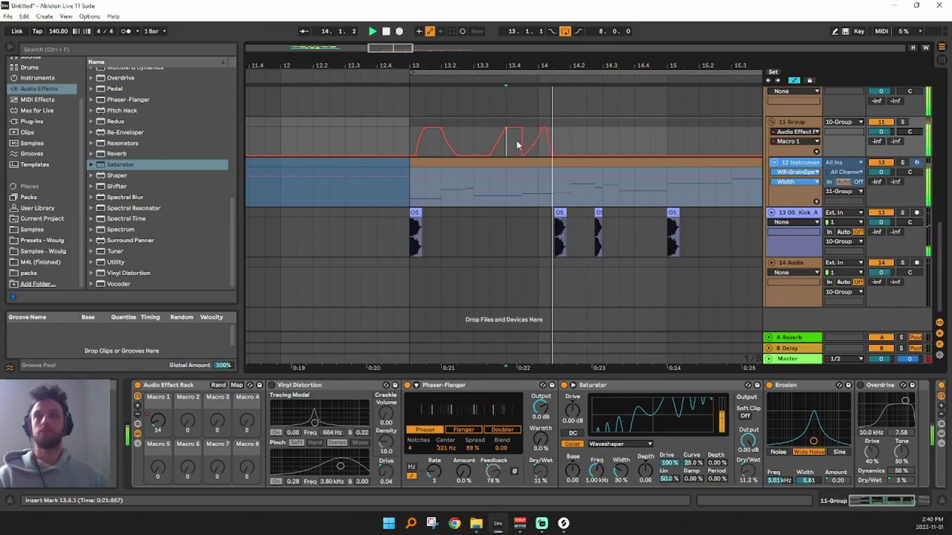
Collapse the audio effect rack to its macros and replay the bass section from 13.4.1
{"action": "left_click_drag", "start_coordinate": [609, 66], "coordinate": [484, 5]}
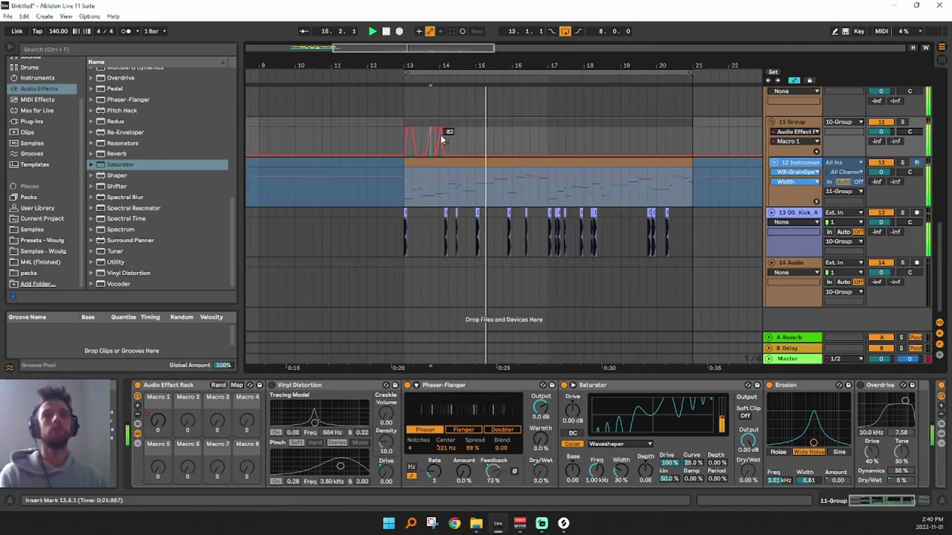
{"action": "left_click", "coordinate": [137, 433]}
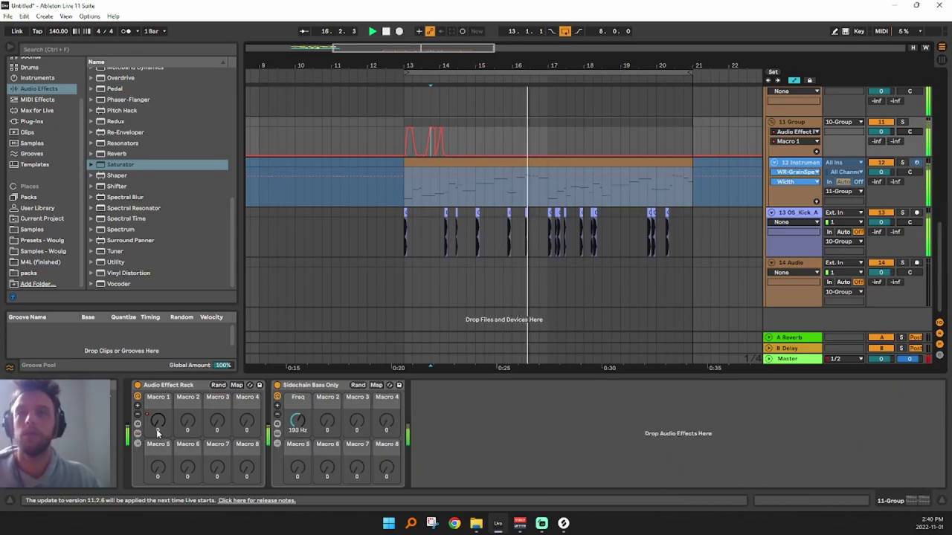
{"action": "key", "text": "space"}
{"action": "key", "text": "space"}
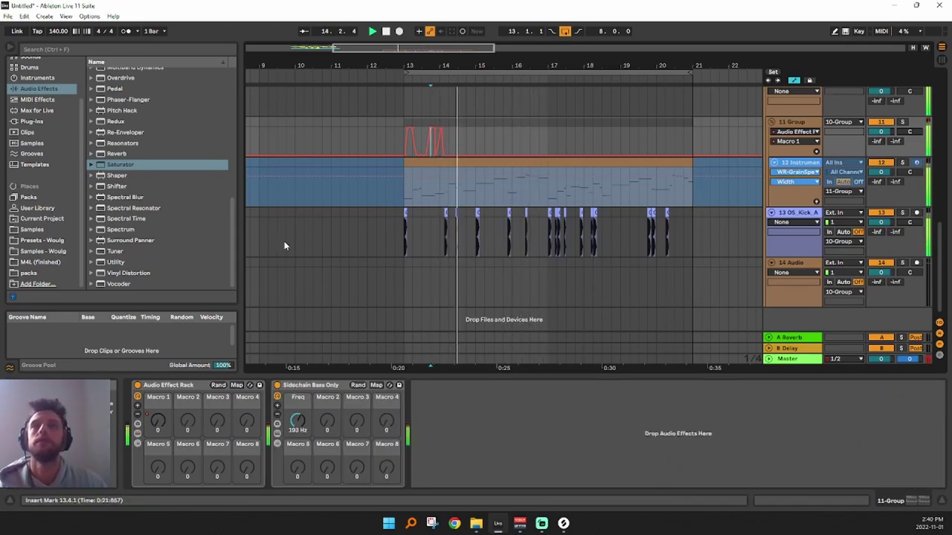
Insert a Delay before the Sidechain Bass Only rack, group it into an Audio Effect Rack and switch its times from Sync to Time
{"action": "scroll", "coordinate": [156, 218], "scroll_direction": "up", "scroll_amount": 8}
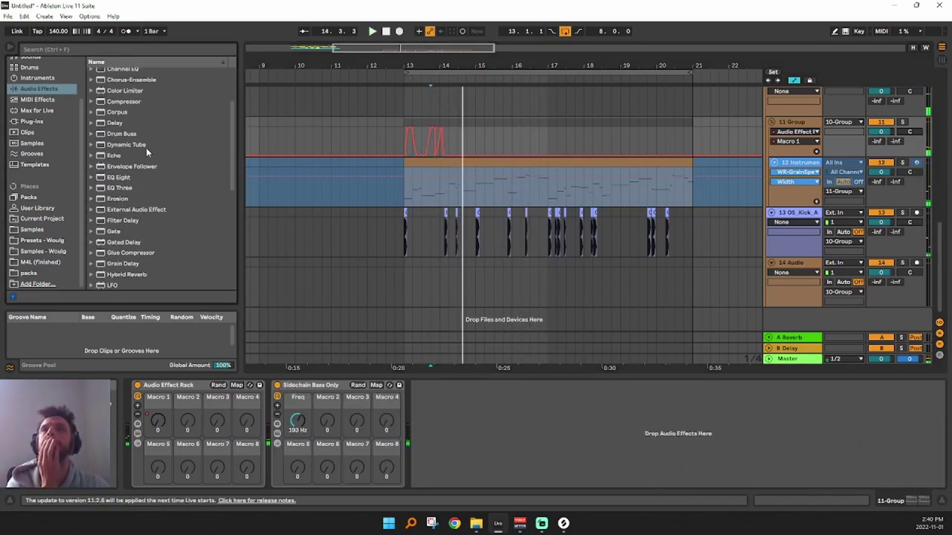
{"action": "left_click_drag", "start_coordinate": [114, 126], "coordinate": [280, 452]}
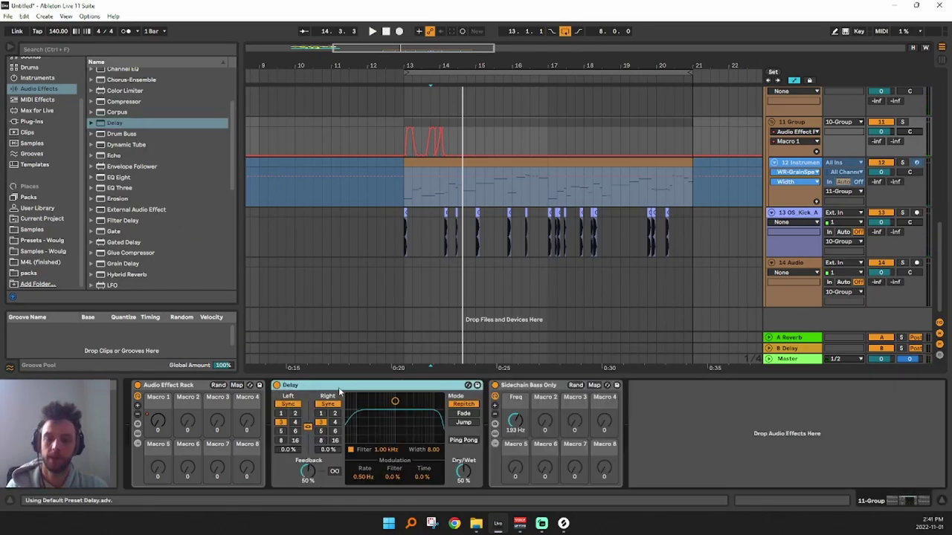
{"action": "key", "text": "ctrl+g"}
{"action": "left_click", "coordinate": [276, 410]}
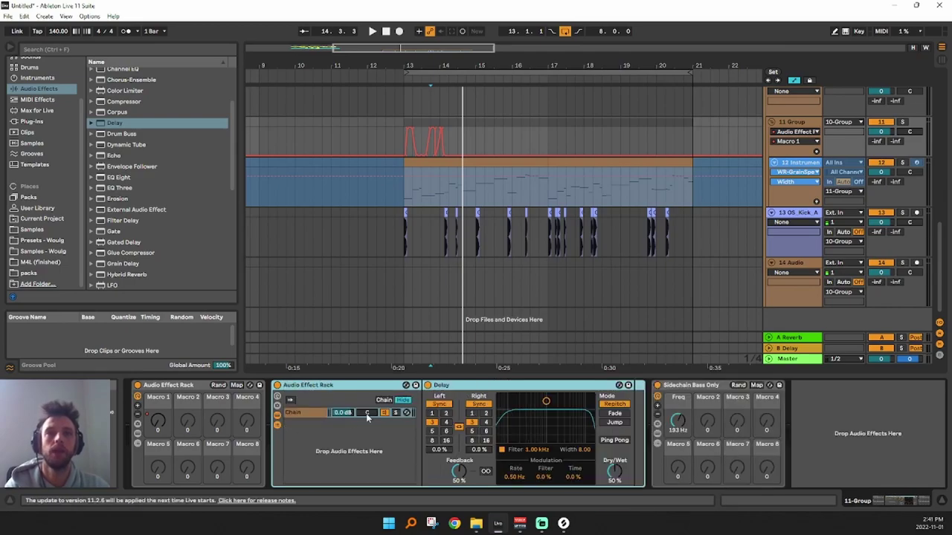
{"action": "left_click", "coordinate": [445, 405]}
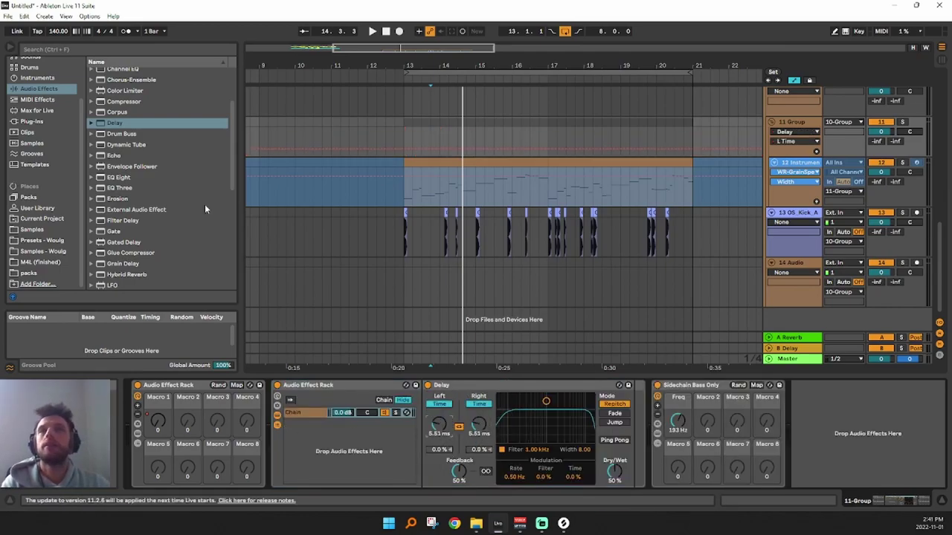
Add the OTT preset of Multiband Dynamics after the Delay and set its master output to 6.00 dB
{"action": "scroll", "coordinate": [130, 163], "scroll_direction": "up", "scroll_amount": 3}
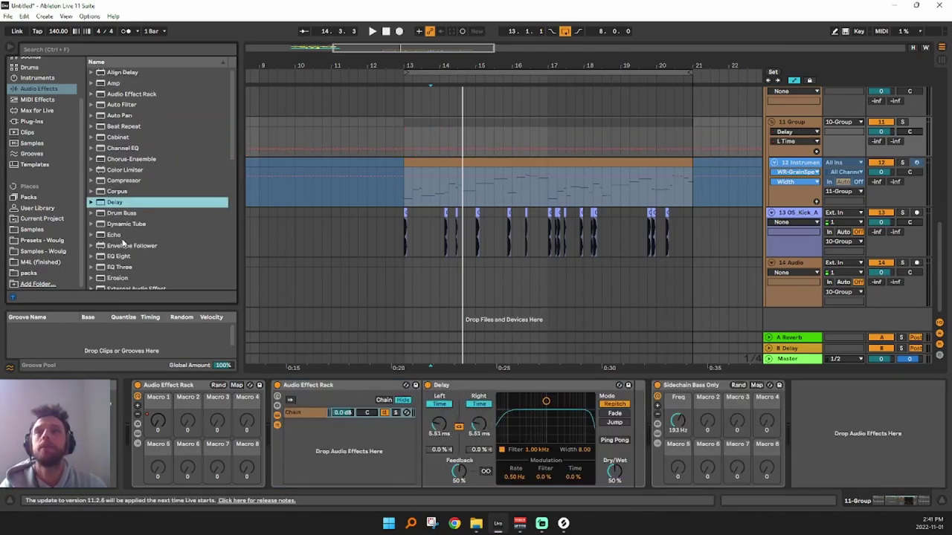
{"action": "scroll", "coordinate": [131, 194], "scroll_direction": "down", "scroll_amount": 5}
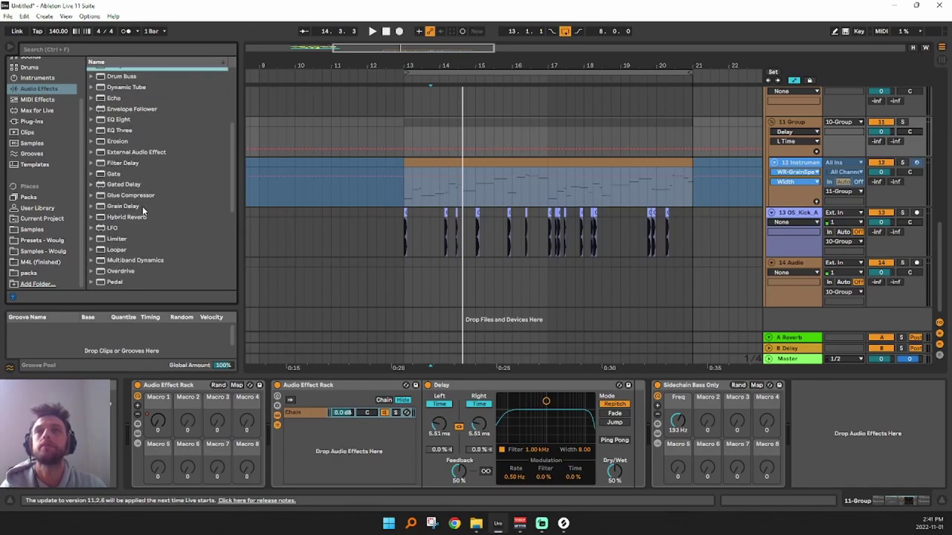
{"action": "left_click", "coordinate": [94, 261]}
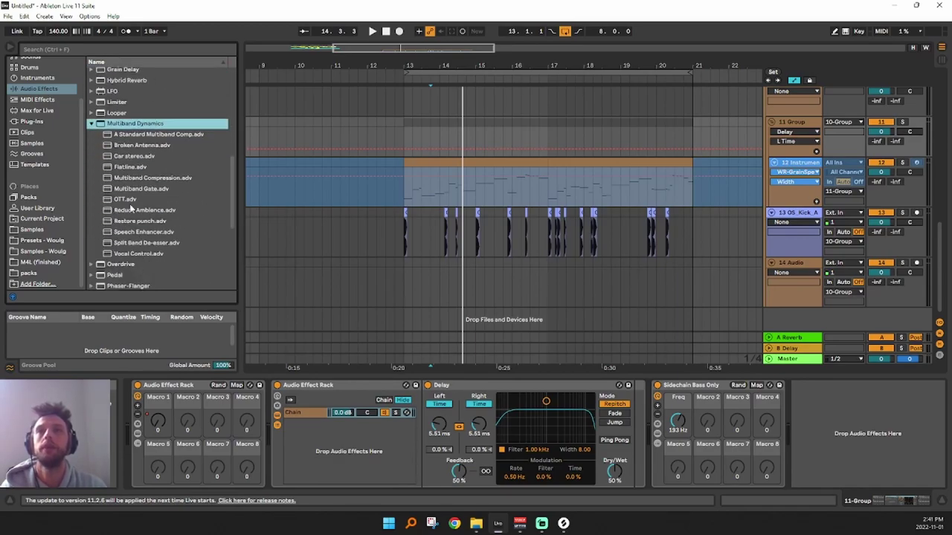
{"action": "left_click", "coordinate": [125, 199]}
{"action": "left_click_drag", "start_coordinate": [601, 445], "coordinate": [604, 445]}
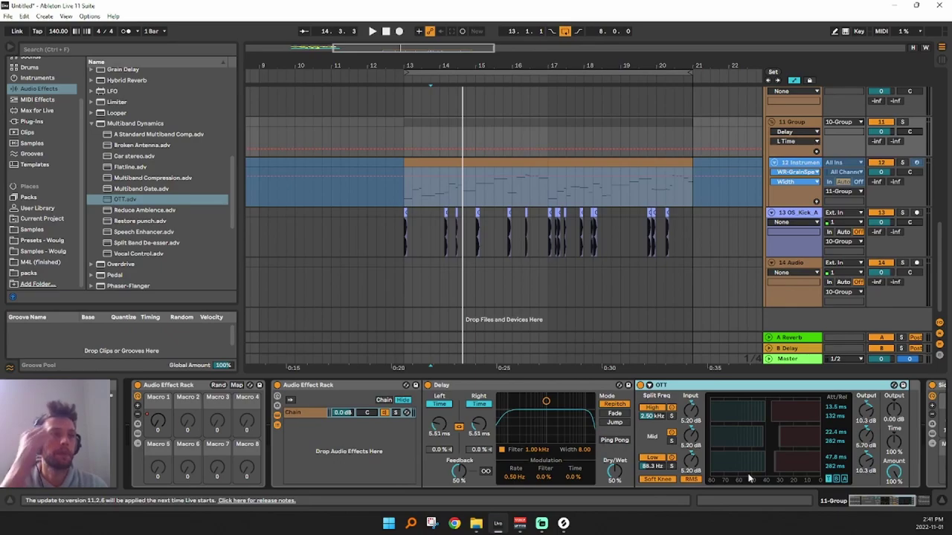
{"action": "left_click", "coordinate": [901, 412]}
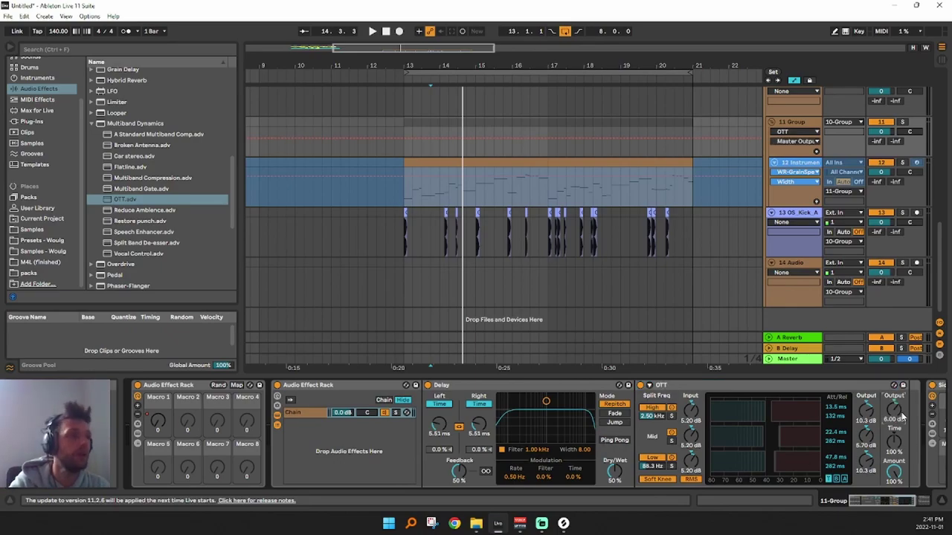
Map the OTT Amount, Delay Dry/Wet and Delay Feedback to Macro 1 of the new rack
{"action": "right_click", "coordinate": [896, 474]}
{"action": "left_click", "coordinate": [818, 339]}
{"action": "right_click", "coordinate": [734, 470]}
{"action": "left_click", "coordinate": [781, 339]}
{"action": "right_click", "coordinate": [582, 474]}
{"action": "left_click", "coordinate": [648, 339]}
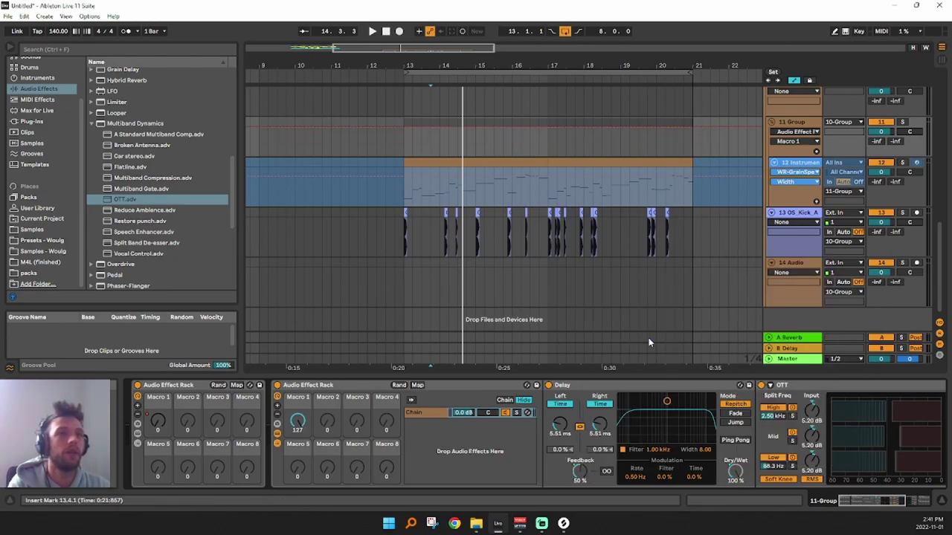
Map the Delay's time to Macro 2 and limit its mapping range to a maximum of 56.3 ms
{"action": "right_click", "coordinate": [599, 423]}
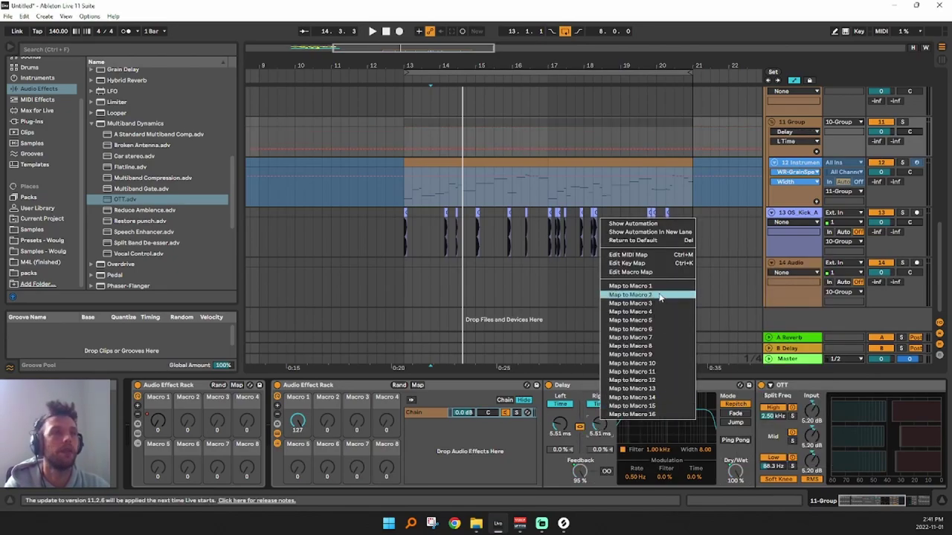
{"action": "left_click", "coordinate": [639, 295]}
{"action": "left_click", "coordinate": [417, 385]}
{"action": "left_click_drag", "start_coordinate": [251, 72], "coordinate": [253, 77]}
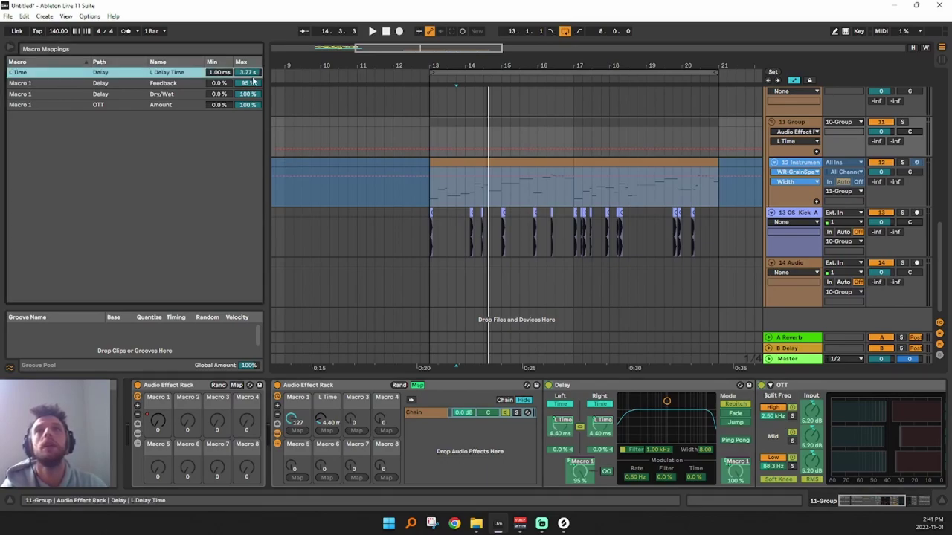
{"action": "left_click_drag", "start_coordinate": [261, 111], "coordinate": [264, 118]}
{"action": "left_click", "coordinate": [417, 385]}
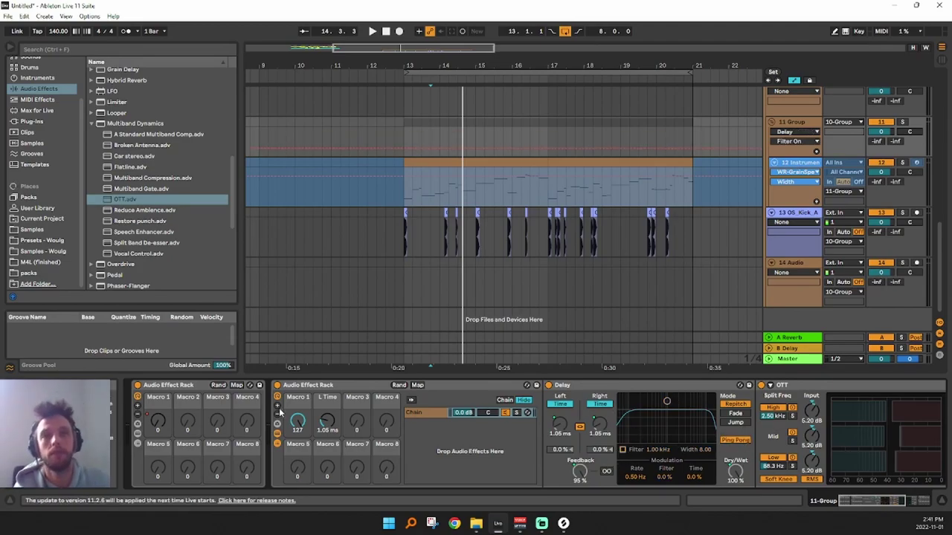
Set the L Time macro to 2.60 ms and automate a Macro 1 ramp up to full around 13.4 on 11 Group
{"action": "left_click", "coordinate": [322, 422]}
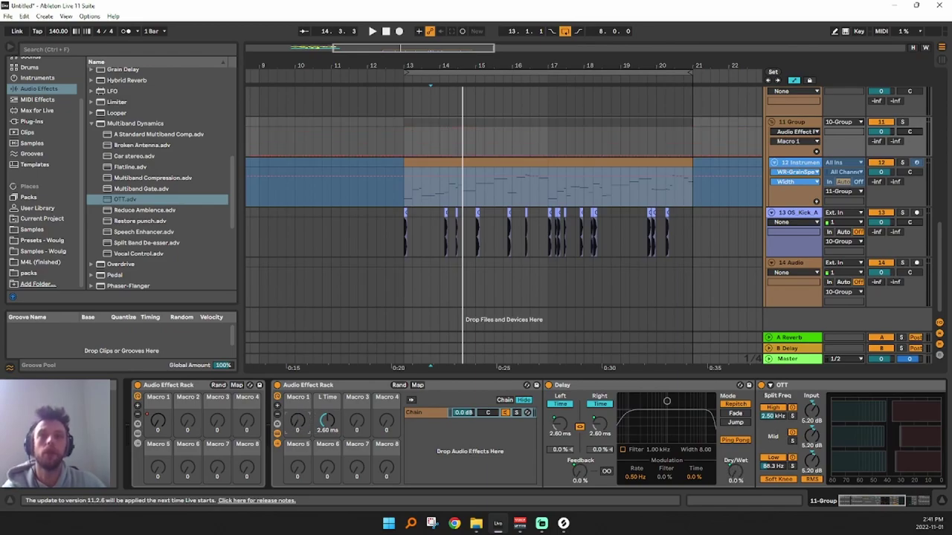
{"action": "left_click_drag", "start_coordinate": [416, 66], "coordinate": [457, 155]}
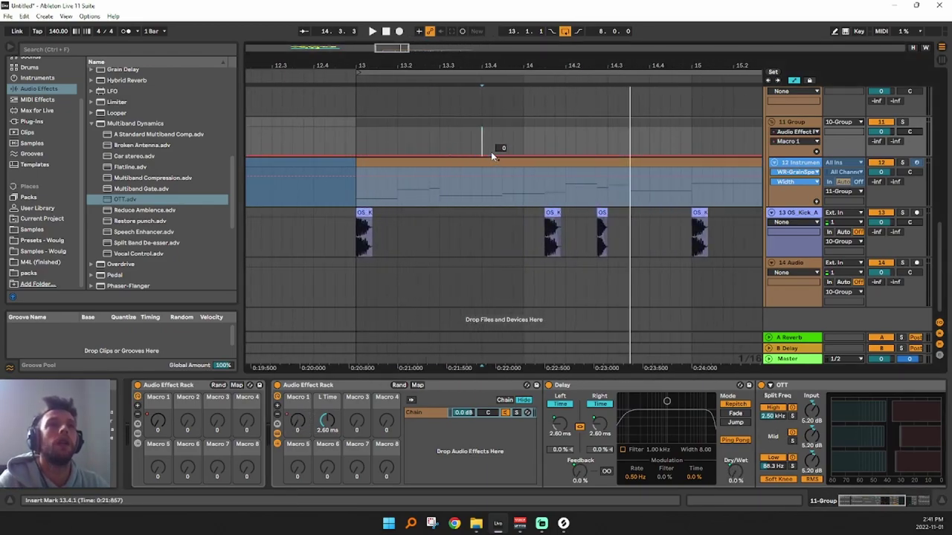
{"action": "left_click_drag", "start_coordinate": [482, 156], "coordinate": [504, 163]}
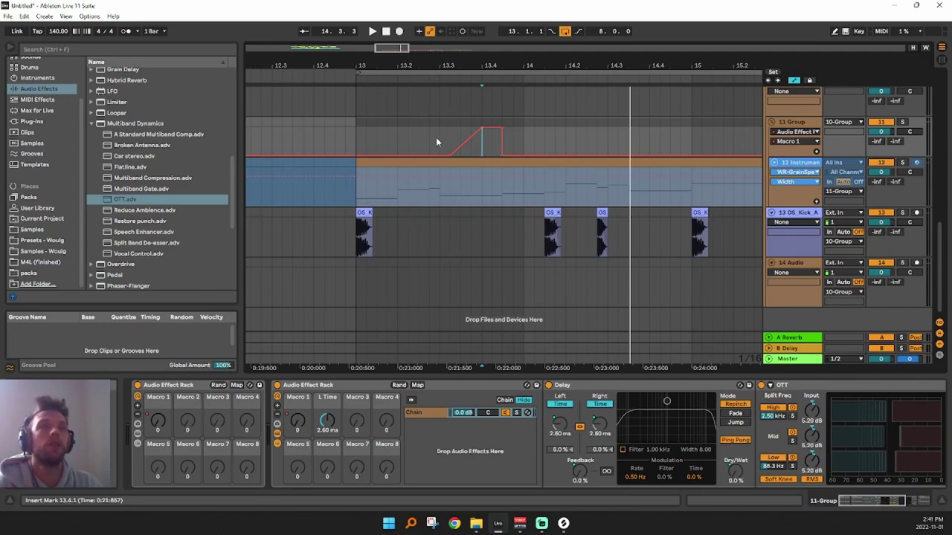
Audition the section from bar 13 and change the Delay mode to Fade
{"action": "left_click", "coordinate": [356, 136]}
{"action": "key", "text": "space"}
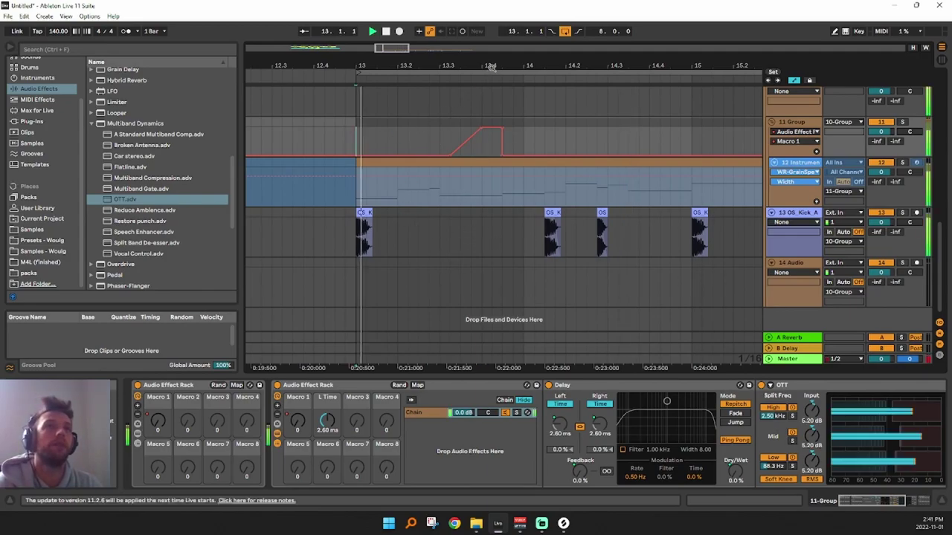
{"action": "left_click_drag", "start_coordinate": [504, 61], "coordinate": [427, 5]}
{"action": "key", "text": "space"}
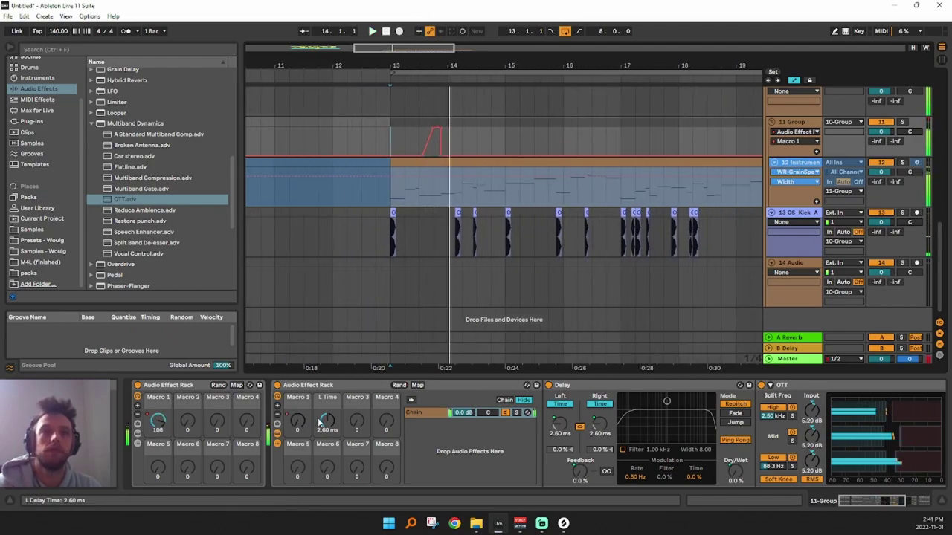
{"action": "left_click", "coordinate": [331, 419]}
{"action": "left_click", "coordinate": [736, 414]}
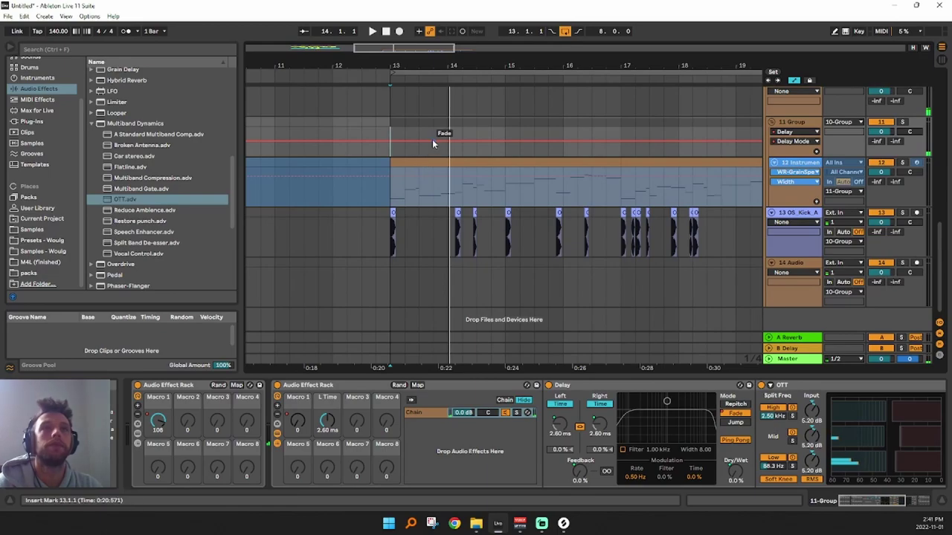
Automate the L Time macro to rise to 14.0 ms just before bar 14, auditioning it from 13.3
{"action": "left_click", "coordinate": [328, 421]}
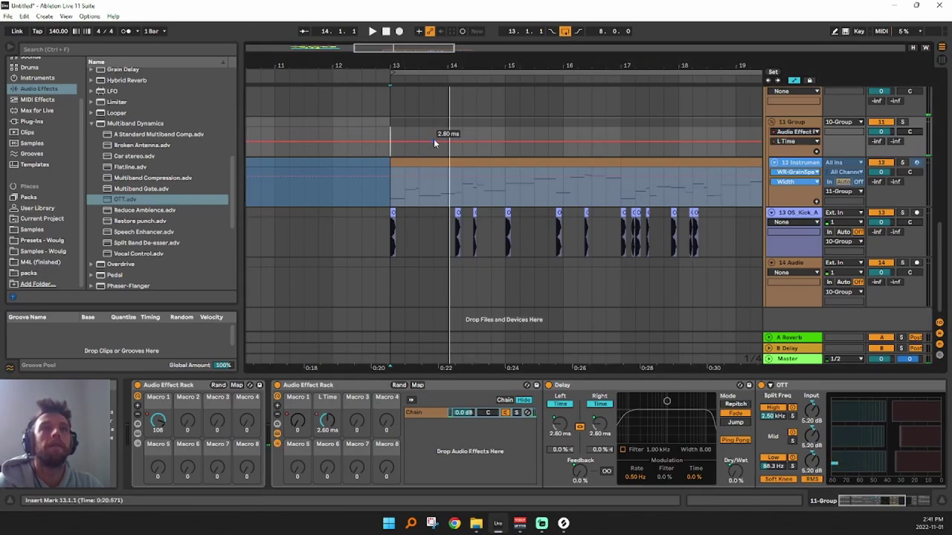
{"action": "left_click_drag", "start_coordinate": [426, 142], "coordinate": [445, 139]}
{"action": "left_click", "coordinate": [416, 130]}
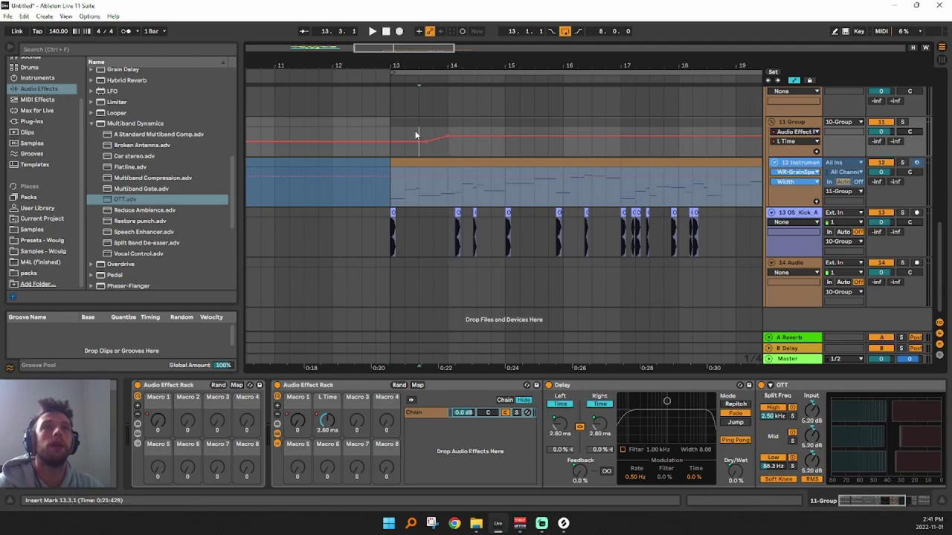
{"action": "key", "text": "space"}
{"action": "left_click", "coordinate": [449, 137]}
{"action": "mouse_move", "coordinate": [426, 142]}
{"action": "left_mouse_down"}
{"action": "mouse_move", "coordinate": [415, 135]}
{"action": "mouse_move", "coordinate": [439, 135]}
{"action": "left_mouse_up"}
{"action": "key", "text": "space"}
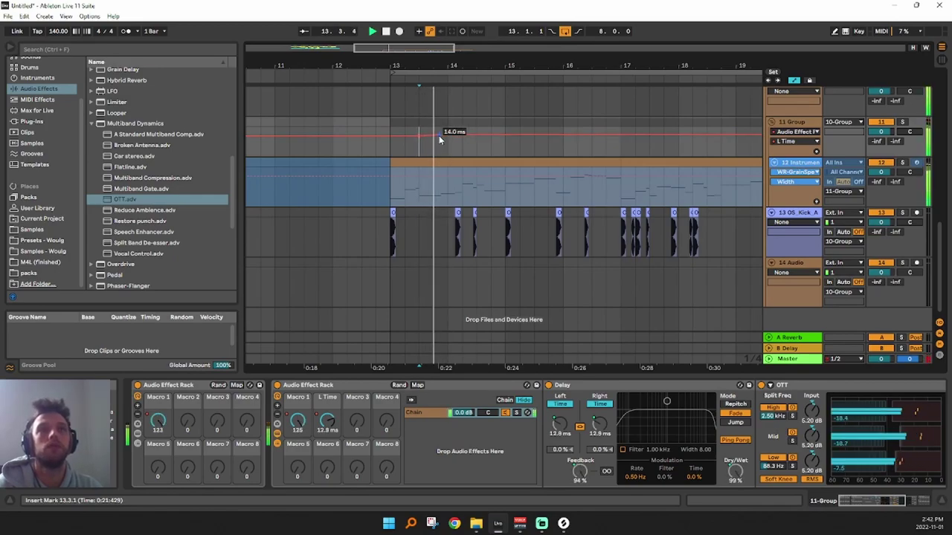
{"action": "key", "text": "space"}
{"action": "key", "text": "space"}
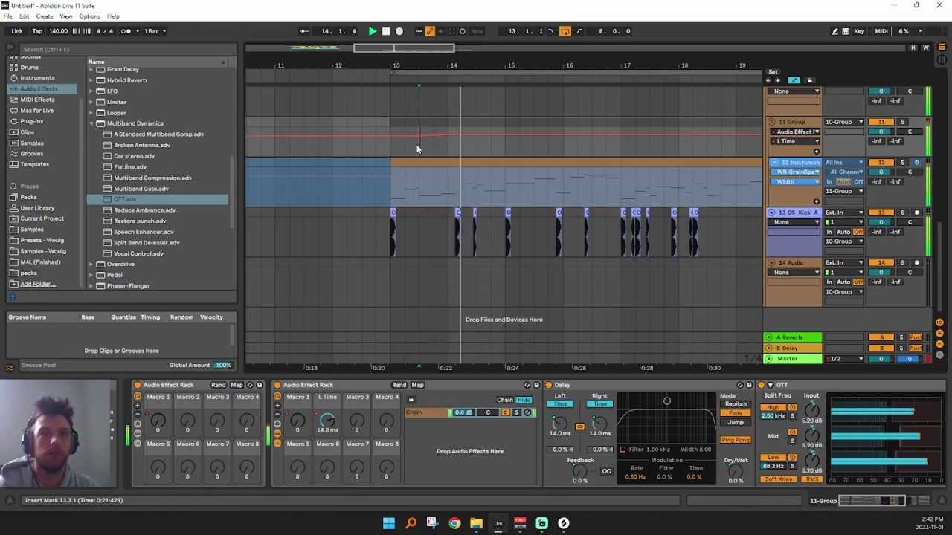
{"action": "key", "text": "space"}
Add a second, shorter Macro 1 automation peak over the first kick after bar 14, ending at 14.2, and audition it
{"action": "left_click", "coordinate": [293, 427]}
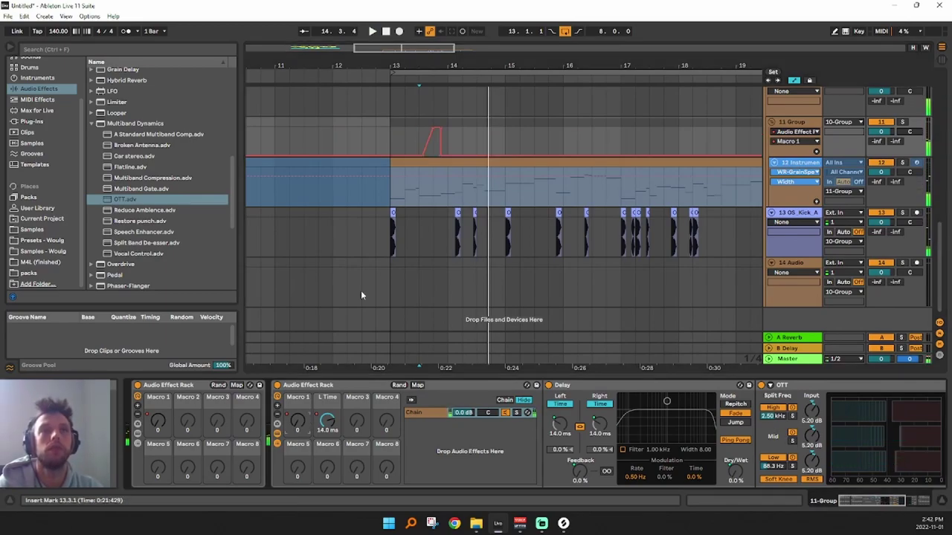
{"action": "mouse_move", "coordinate": [452, 67]}
{"action": "left_mouse_down"}
{"action": "mouse_move", "coordinate": [421, 143]}
{"action": "mouse_move", "coordinate": [397, 157]}
{"action": "mouse_move", "coordinate": [448, 132]}
{"action": "mouse_move", "coordinate": [429, 122]}
{"action": "mouse_move", "coordinate": [432, 169]}
{"action": "left_mouse_up"}
{"action": "left_click", "coordinate": [386, 140]}
{"action": "key", "text": "space"}
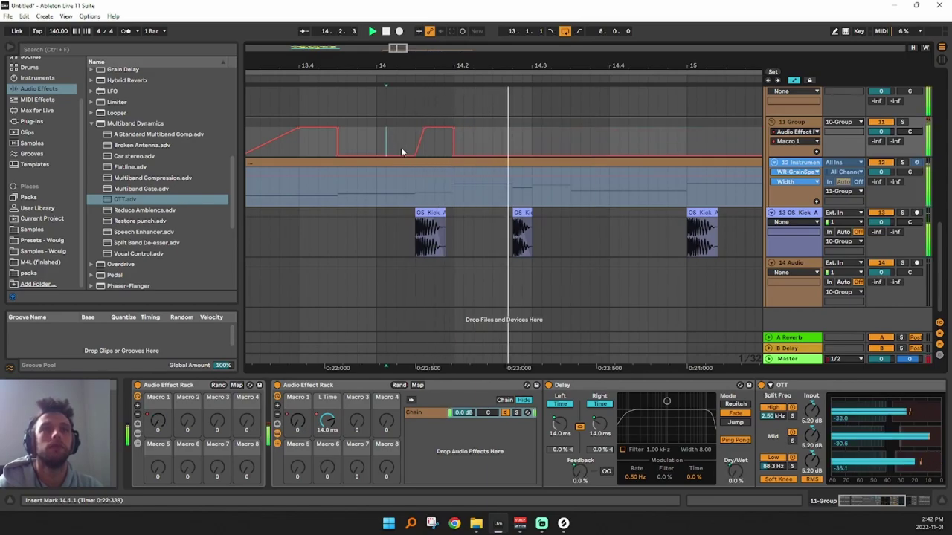
Lower the L Time automation to 8.43 ms at the first kick after bar 14 and pencil in a short stepped dip before 14.2
{"action": "left_click", "coordinate": [327, 420]}
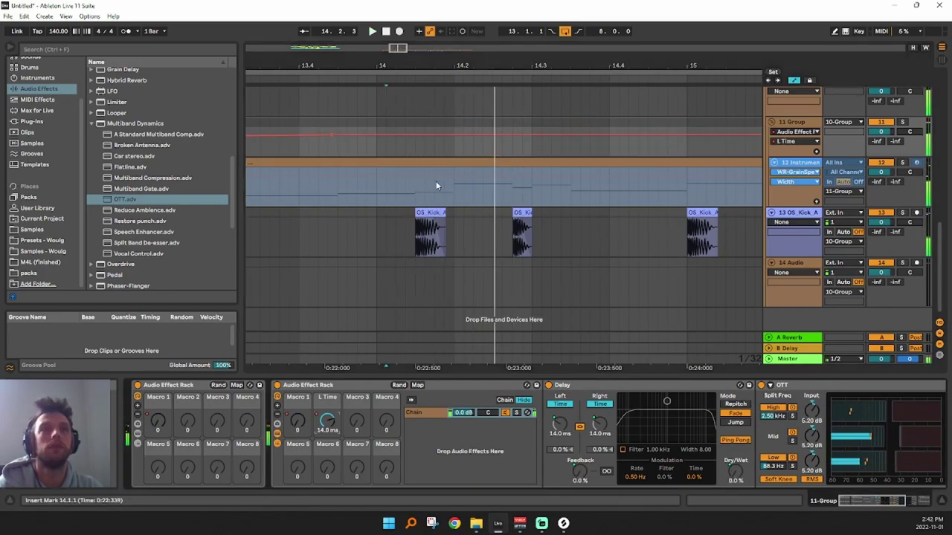
{"action": "key", "text": "space"}
{"action": "left_click", "coordinate": [415, 135]}
{"action": "key", "text": "space"}
{"action": "mouse_move", "coordinate": [420, 135]}
{"action": "left_mouse_down"}
{"action": "mouse_move", "coordinate": [431, 140]}
{"action": "mouse_move", "coordinate": [421, 136]}
{"action": "left_mouse_up"}
{"action": "key", "text": "space"}
{"action": "key", "text": "space"}
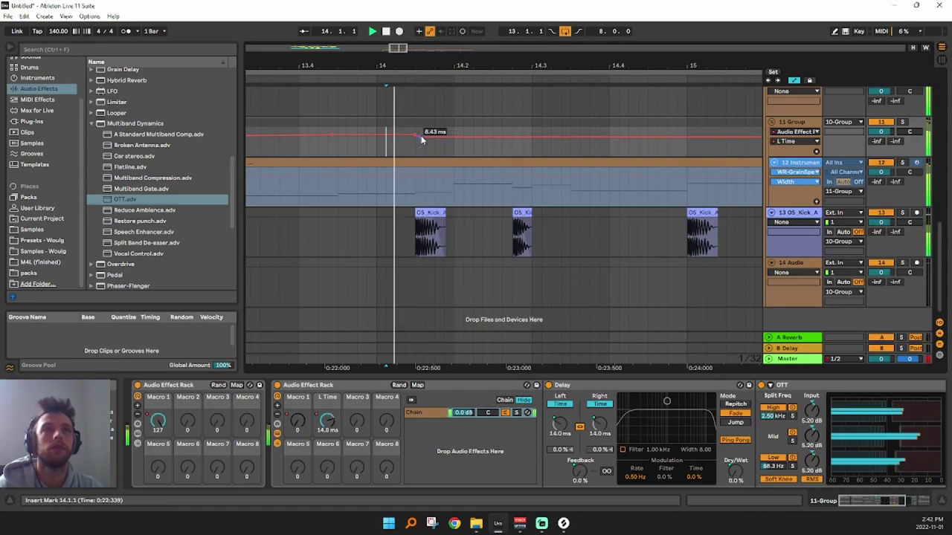
{"action": "key", "text": "b"}
{"action": "left_click", "coordinate": [439, 146]}
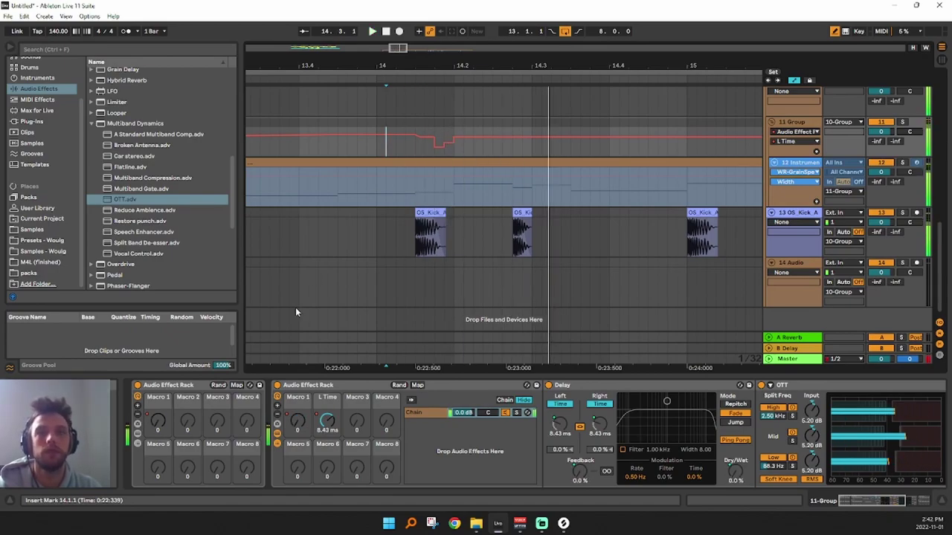
Add a third Macro 1 automation peak that curves up to 127 just after 14.3 and ramps down to 0 at bar 15
{"action": "left_click", "coordinate": [296, 422]}
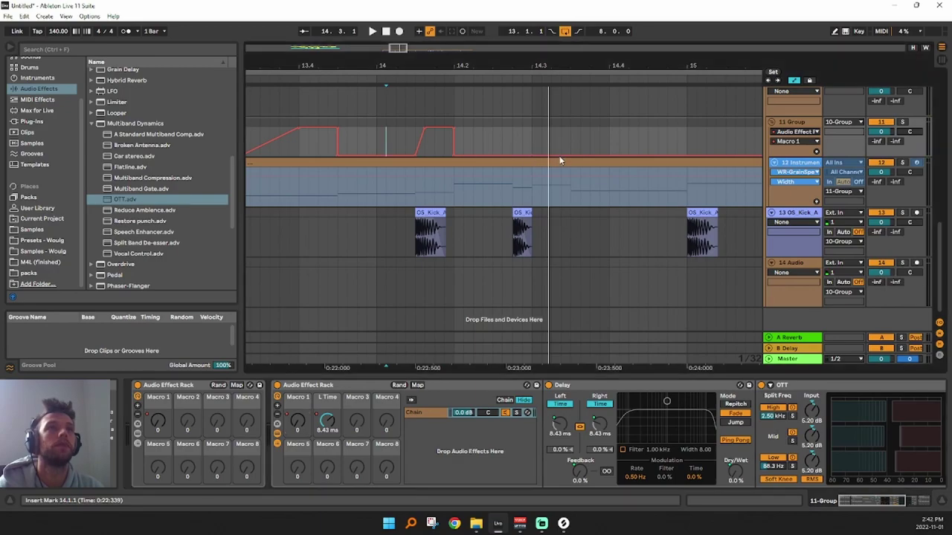
{"action": "left_click_drag", "start_coordinate": [569, 157], "coordinate": [565, 109]}
{"action": "key", "text": "space"}
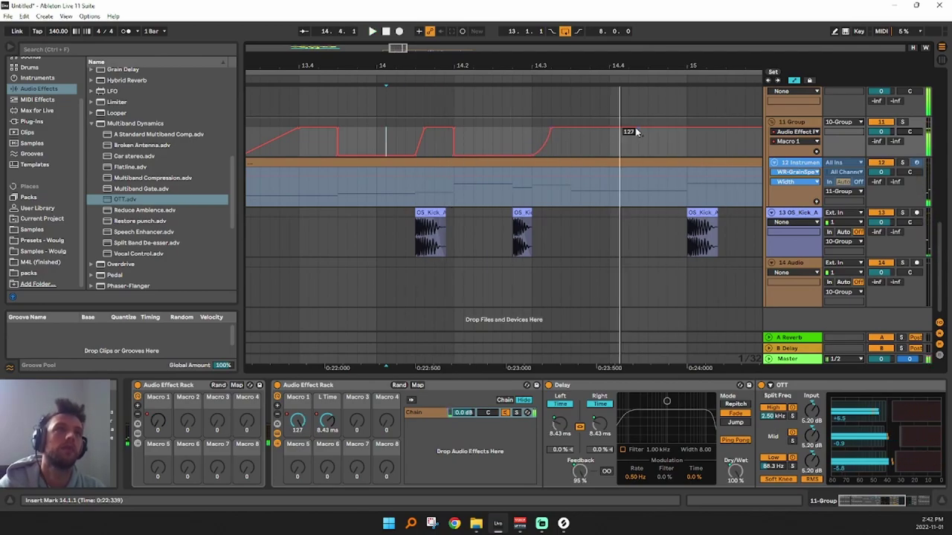
{"action": "left_click_drag", "start_coordinate": [689, 131], "coordinate": [688, 179]}
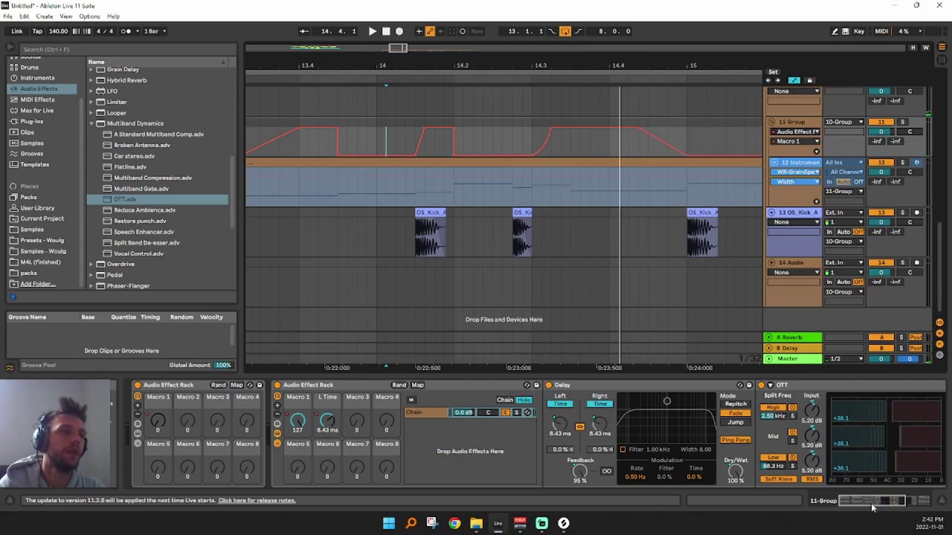
Set the minimum of the Delay Feedback mapping on Macro 1 to 75 % and audition from bar 14
{"action": "left_click_drag", "start_coordinate": [873, 507], "coordinate": [878, 507]}
{"action": "left_click", "coordinate": [355, 385]}
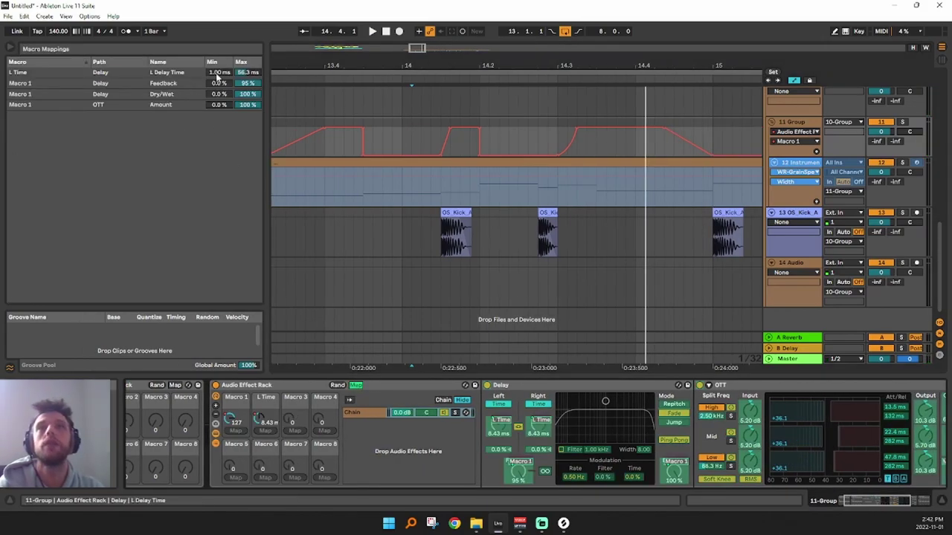
{"action": "left_click_drag", "start_coordinate": [223, 84], "coordinate": [222, 28]}
{"action": "key", "text": "space"}
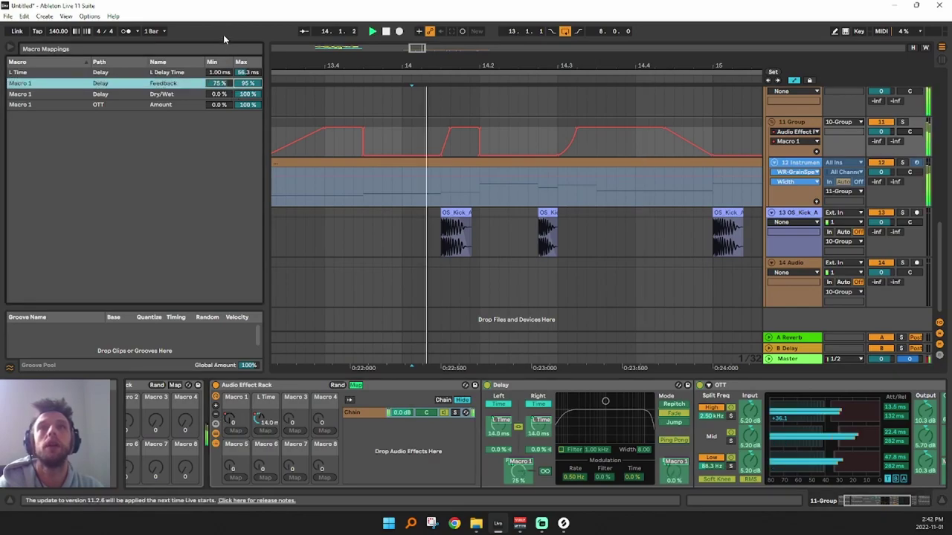
{"action": "key", "text": "space"}
Raise the L Time automation slightly with a short ramp up to 14.4 and audition it from 14.3
{"action": "left_click_drag", "start_coordinate": [506, 65], "coordinate": [421, 43]}
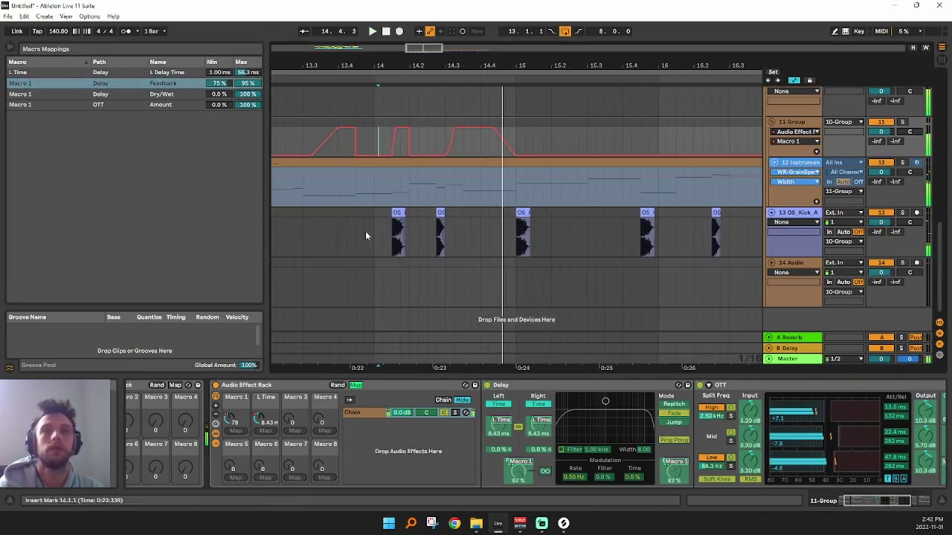
{"action": "left_click", "coordinate": [262, 422]}
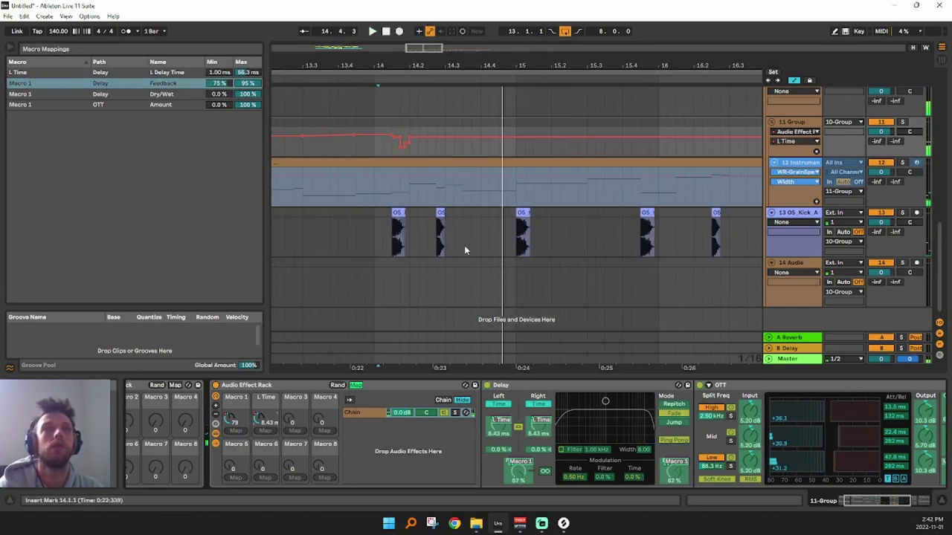
{"action": "left_click", "coordinate": [472, 137]}
{"action": "left_click_drag", "start_coordinate": [481, 137], "coordinate": [481, 136]}
{"action": "left_click", "coordinate": [462, 146]}
{"action": "key", "text": "space"}
{"action": "key", "text": "space"}
{"action": "key", "text": "space"}
{"action": "left_click", "coordinate": [444, 150]}
{"action": "key", "text": "space"}
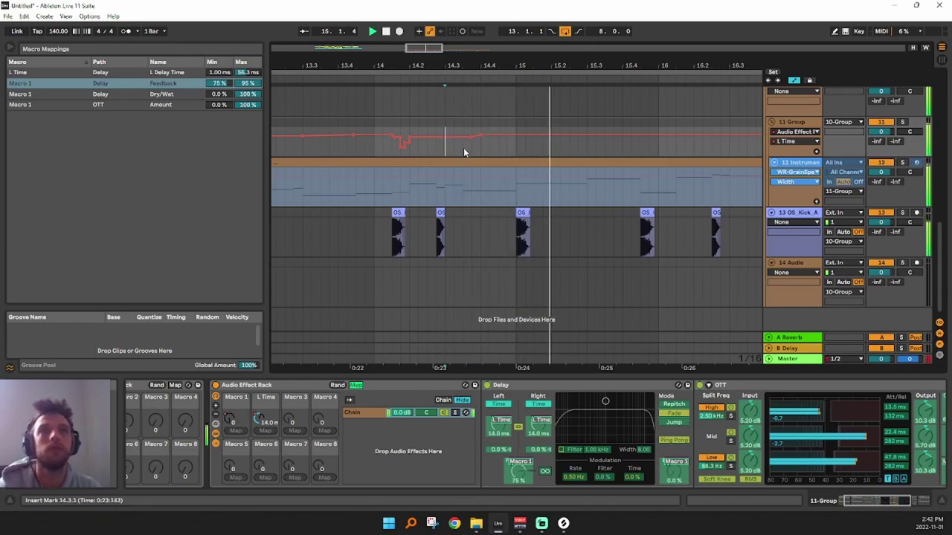
Pencil a two-step dip down to 1.02 ms into the L Time automation just before bar 15 and audition it
{"action": "key", "text": "space"}
{"action": "key", "text": "space"}
{"action": "key", "text": "b"}
{"action": "left_click", "coordinate": [503, 144]}
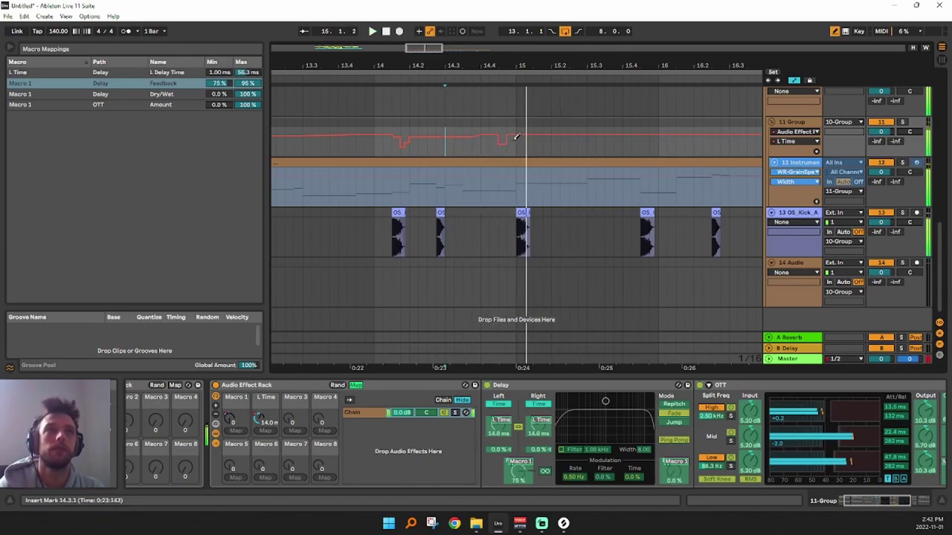
{"action": "left_click", "coordinate": [517, 146]}
{"action": "key", "text": "space"}
{"action": "key", "text": "space"}
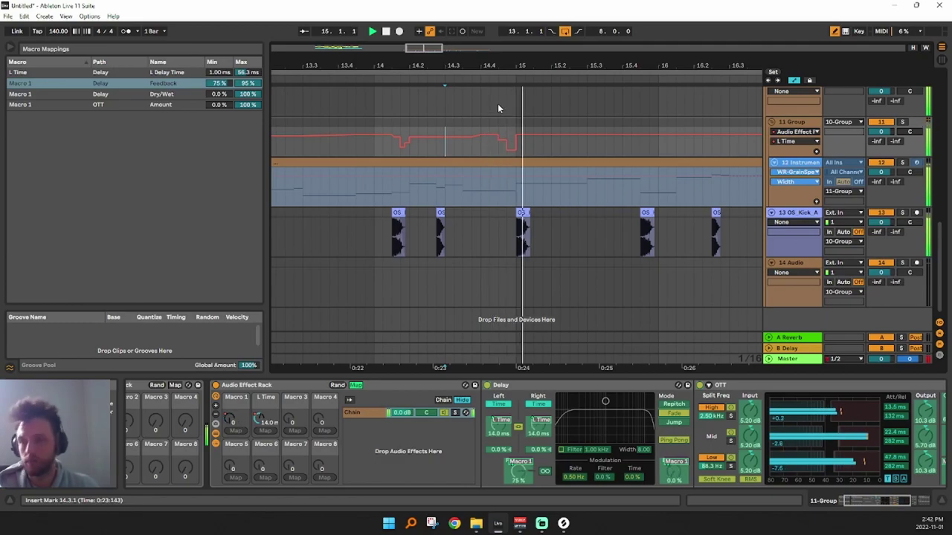
Extend the third Macro 1 automation peak towards bar 15, rework its closing drop to 0, and audition it
{"action": "left_click", "coordinate": [241, 408]}
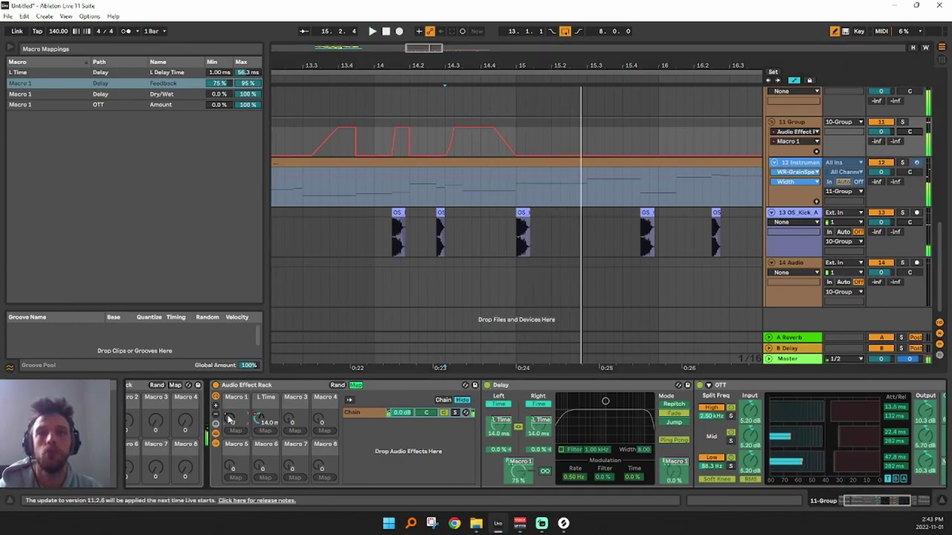
{"action": "left_click", "coordinate": [500, 130]}
{"action": "key", "text": "space"}
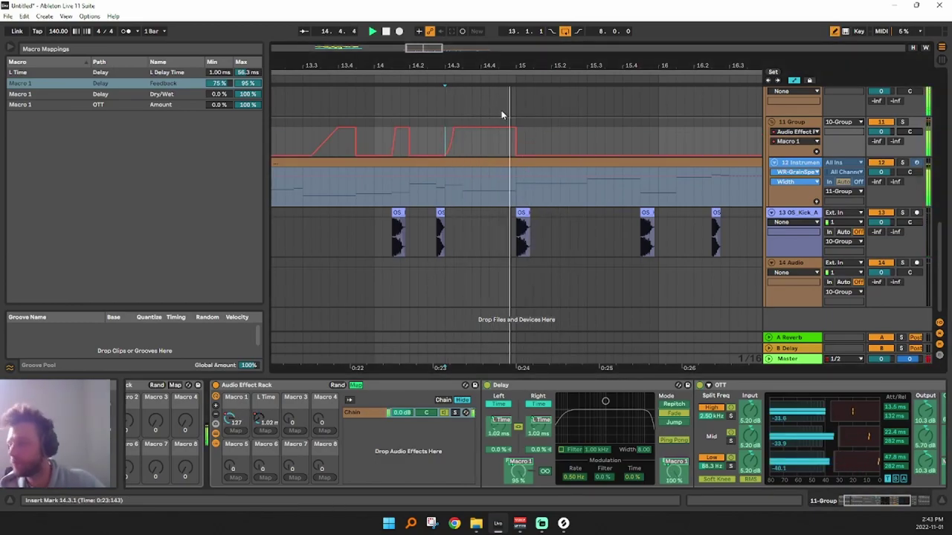
{"action": "left_click_drag", "start_coordinate": [517, 133], "coordinate": [510, 153]}
{"action": "left_click_drag", "start_coordinate": [541, 66], "coordinate": [482, 37]}
{"action": "key", "text": "space"}
Leave macro mapping and collapse the Delay and OTT rack so only its macros show
{"action": "left_click", "coordinate": [356, 385]}
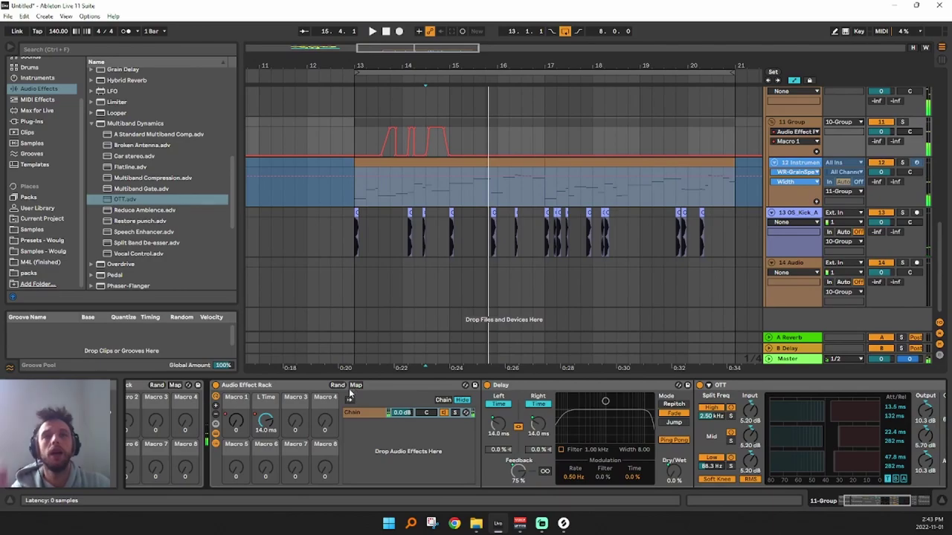
{"action": "left_click", "coordinate": [216, 444]}
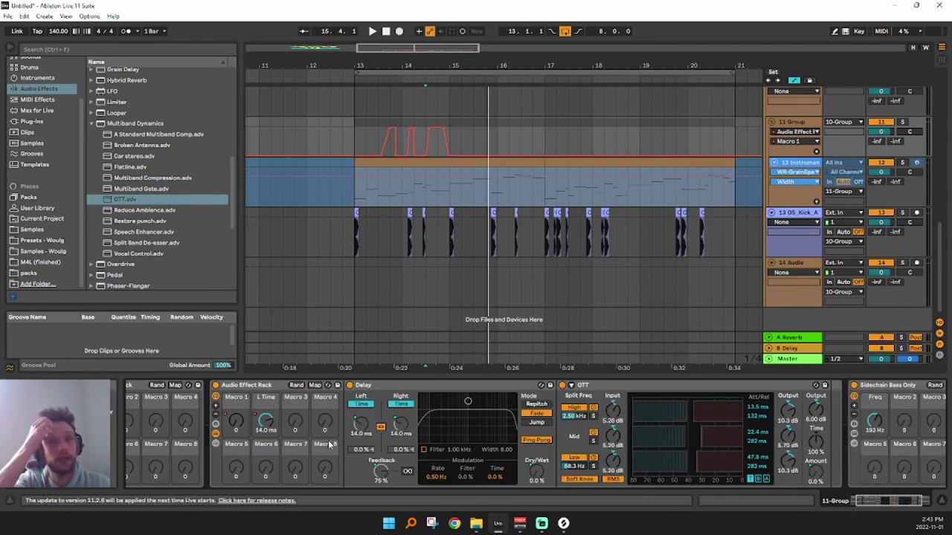
{"action": "left_click", "coordinate": [216, 434]}
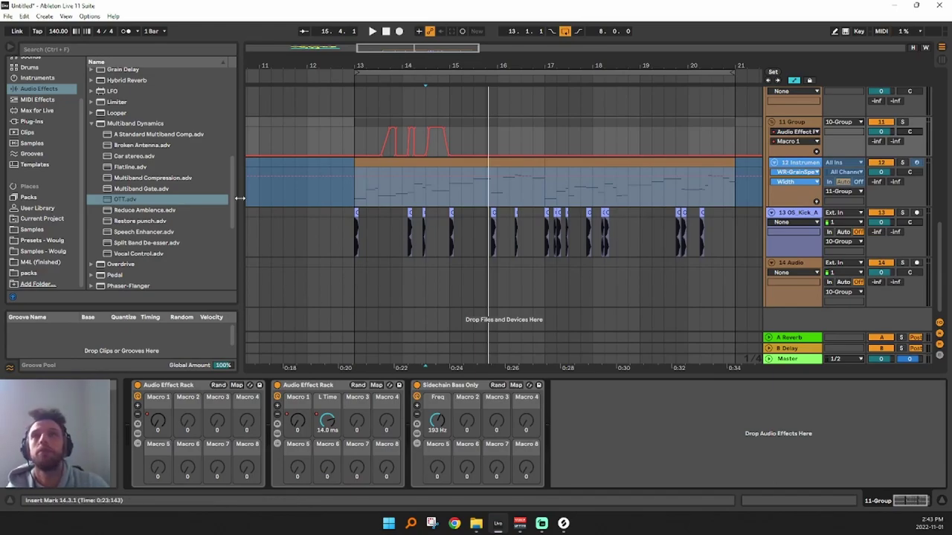
Insert WR-Reciprocator from the M4L (finished) Audio Effect folder between the Delay and OTT rack and the Sidechain Bass Only rack
{"action": "left_click", "coordinate": [91, 123]}
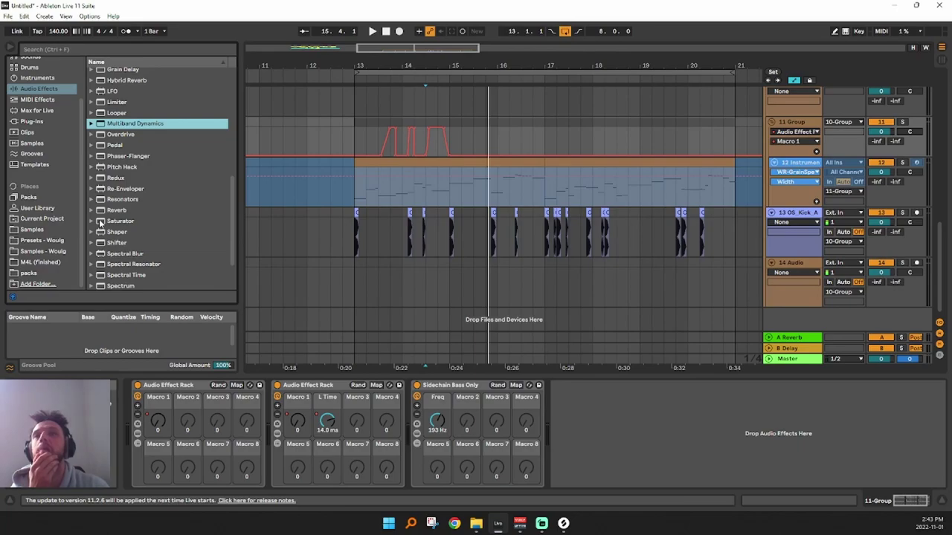
{"action": "left_click", "coordinate": [60, 251]}
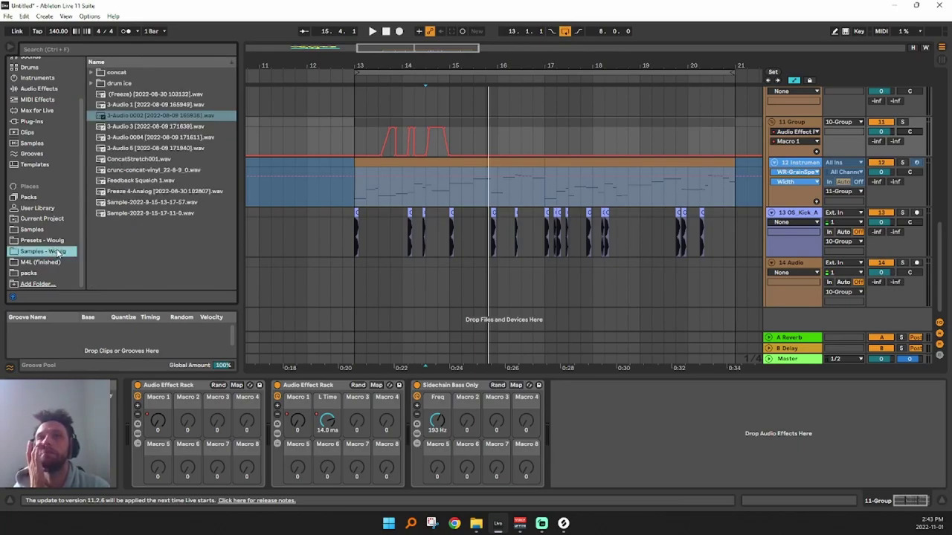
{"action": "left_click", "coordinate": [52, 263]}
{"action": "left_click", "coordinate": [98, 75]}
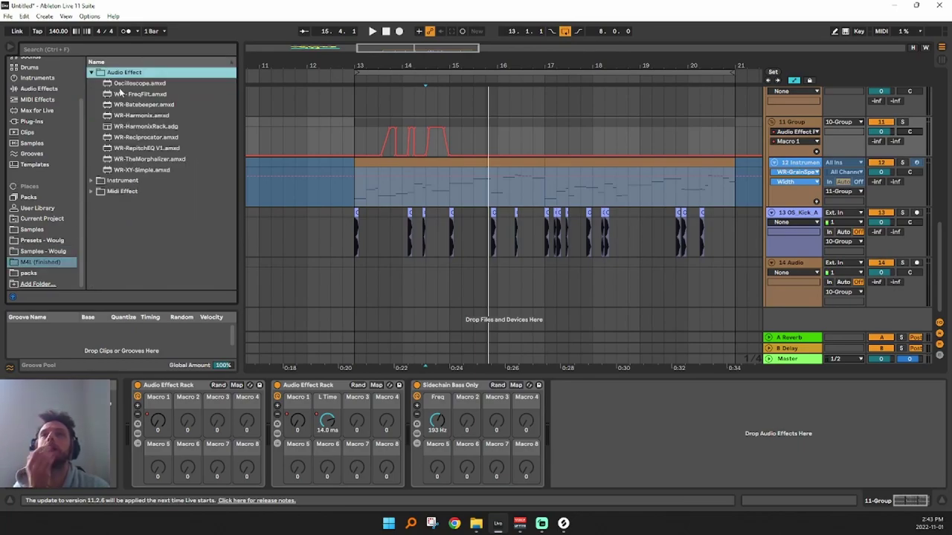
{"action": "left_click", "coordinate": [143, 138]}
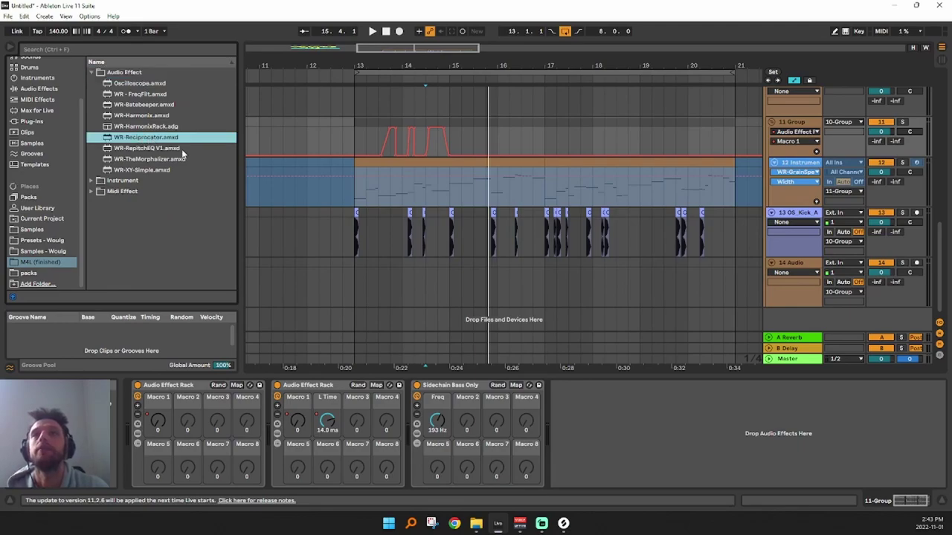
{"action": "left_click_drag", "start_coordinate": [312, 266], "coordinate": [415, 437]}
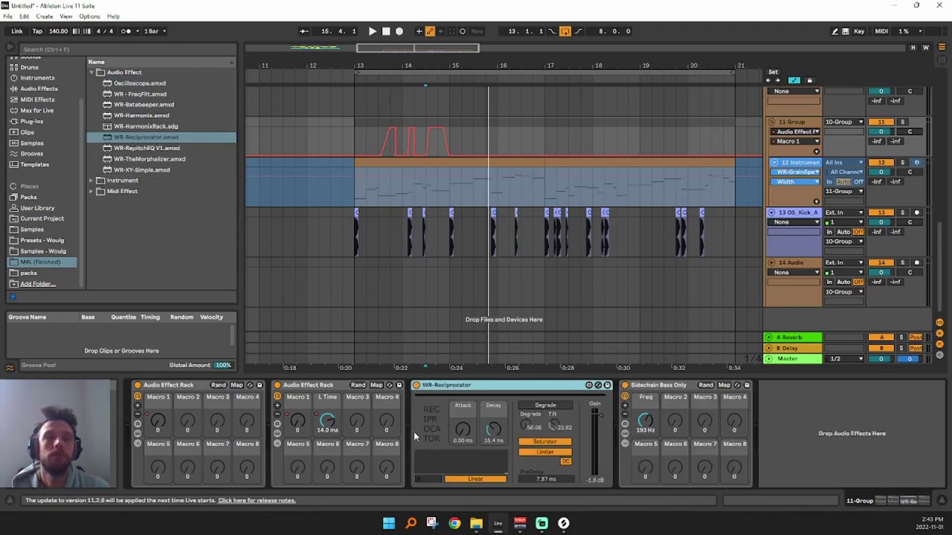
Turn WR-Reciprocator's Limiter off and Degrade on, and lower its Decay to 30.7 ms
{"action": "left_click", "coordinate": [543, 453]}
{"action": "left_click", "coordinate": [540, 406]}
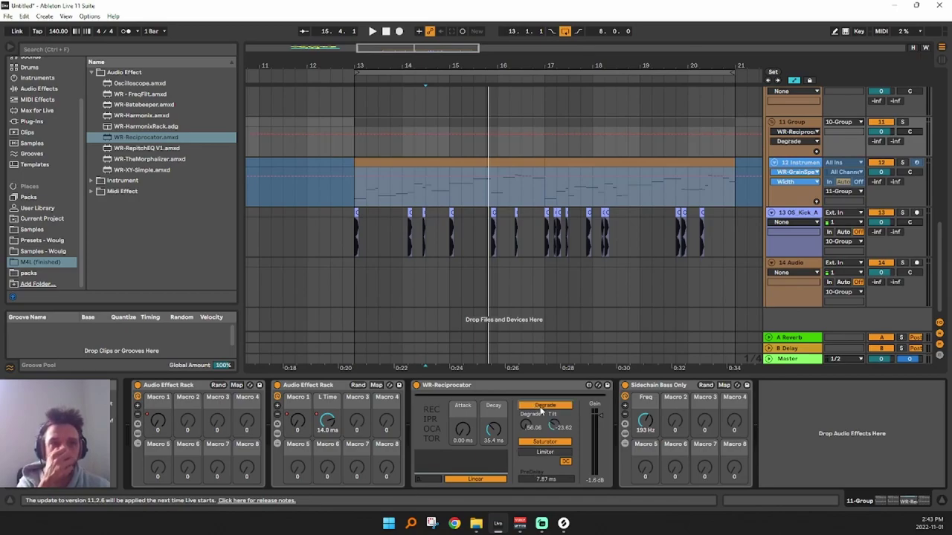
{"action": "left_click_drag", "start_coordinate": [494, 430], "coordinate": [494, 441]}
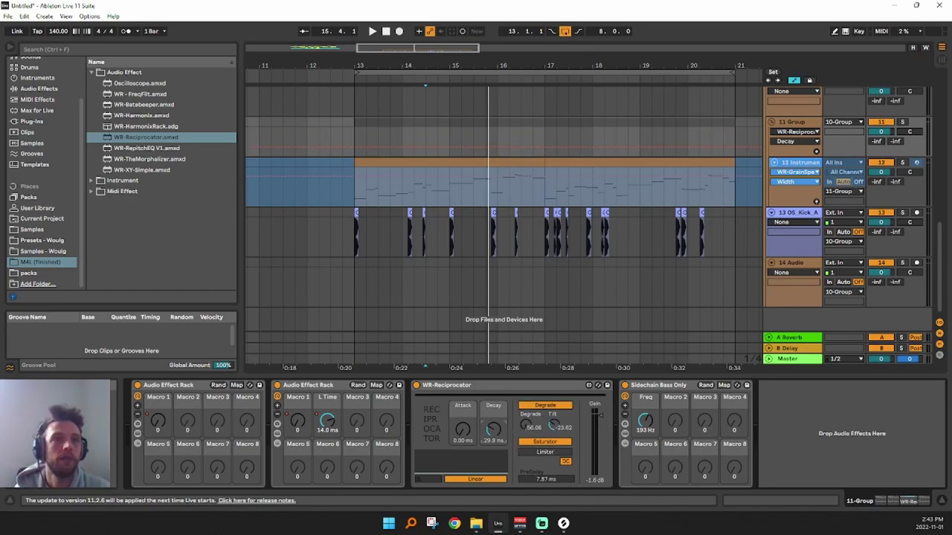
Group WR-Reciprocator into an audio effect rack and add a second, empty chain named Dry
{"action": "left_click", "coordinate": [467, 392]}
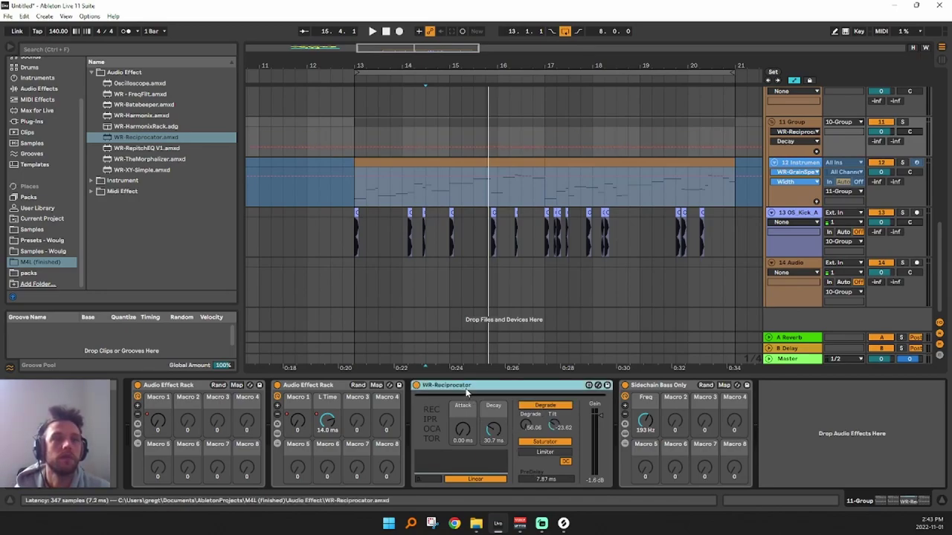
{"action": "key", "text": "ctrl+g"}
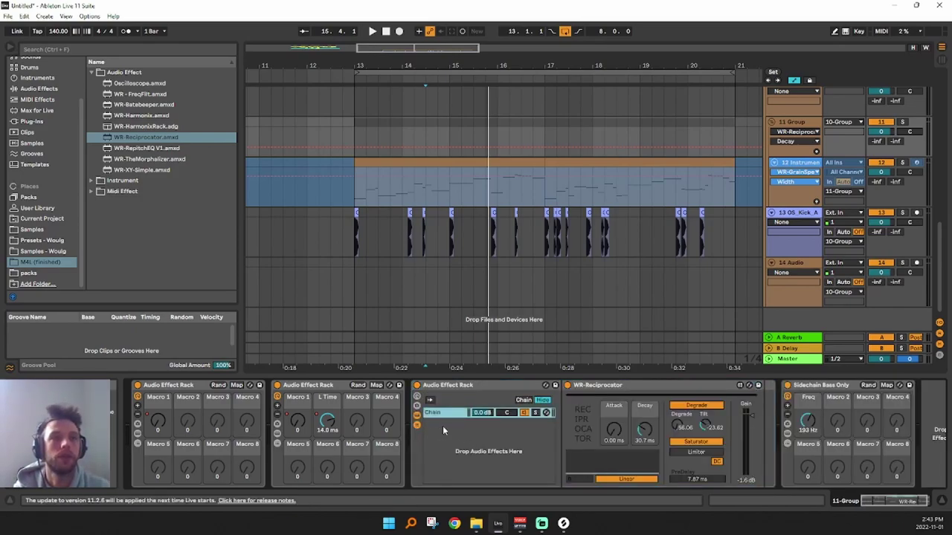
{"action": "right_click", "coordinate": [442, 427]}
{"action": "left_click", "coordinate": [459, 434]}
{"action": "key", "text": "ctrl+r"}
{"action": "type", "text": "D"}
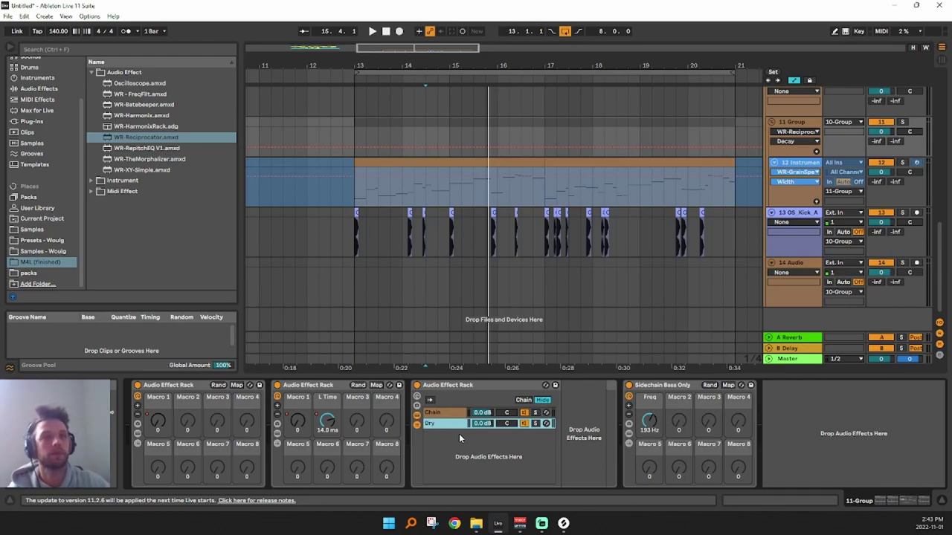
Move the Dry chain above the WR-Reciprocator chain and rename the latter wet
{"action": "left_click_drag", "start_coordinate": [457, 425], "coordinate": [452, 408]}
{"action": "left_click", "coordinate": [463, 424]}
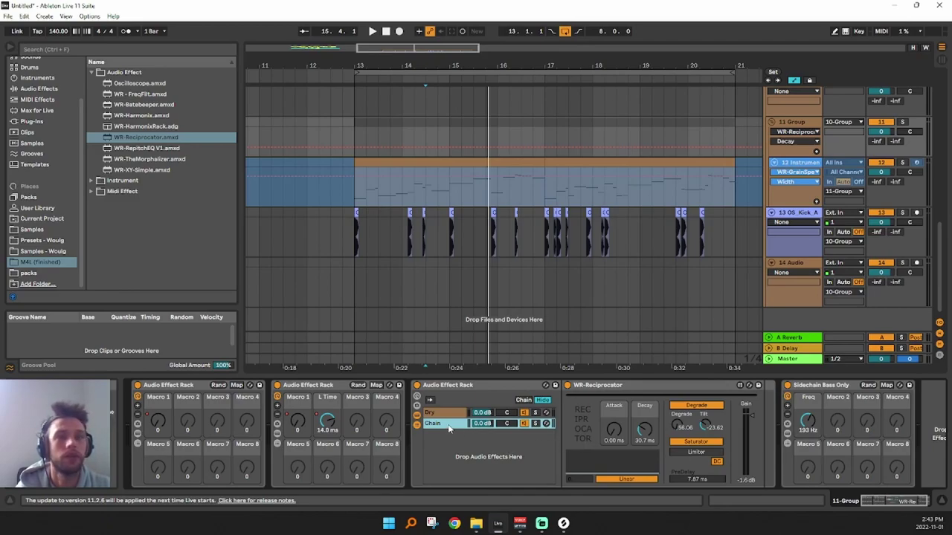
{"action": "type", "text": "wet"}
{"action": "key", "text": "Tab"}
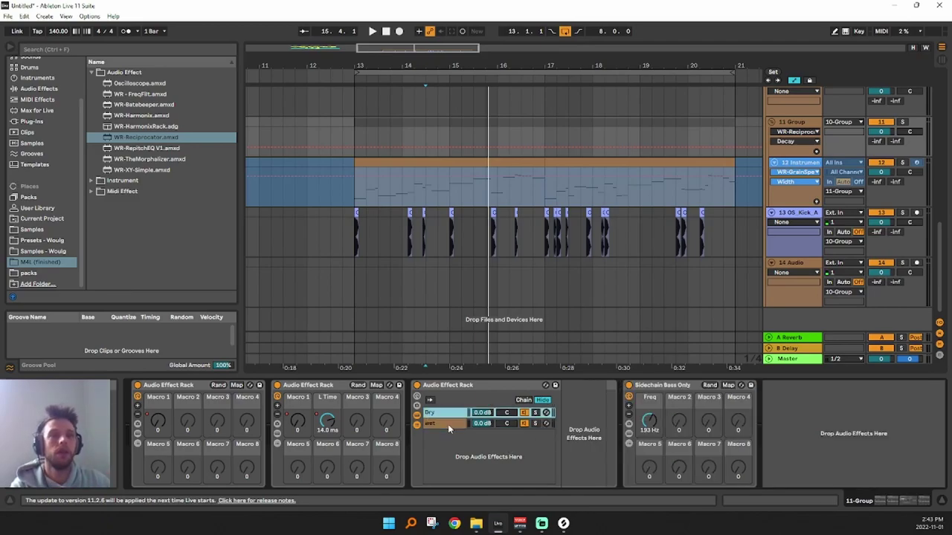
Crossfade the chain selector zones over 0 to 127, fading the wet chain in and the Dry chain out
{"action": "left_click", "coordinate": [524, 401]}
{"action": "left_click", "coordinate": [565, 424]}
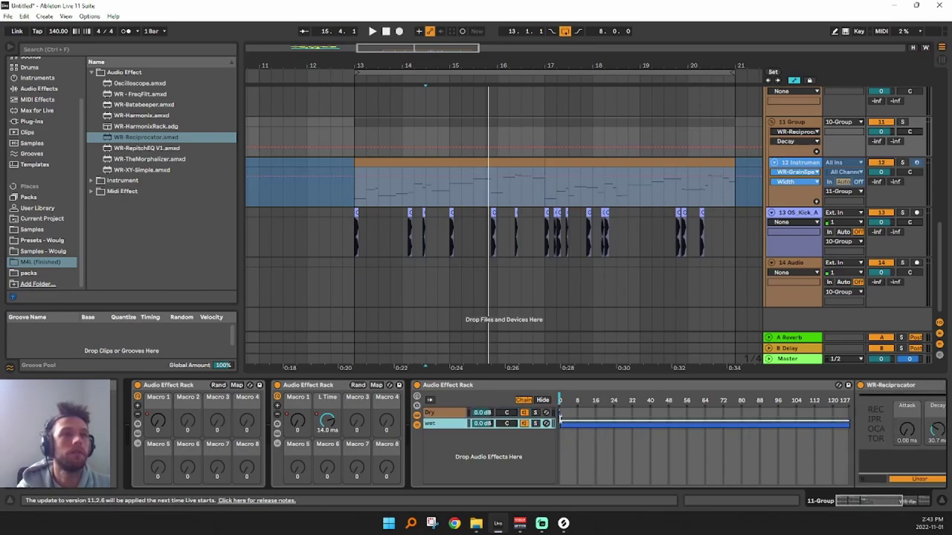
{"action": "left_click_drag", "start_coordinate": [563, 419], "coordinate": [848, 421]}
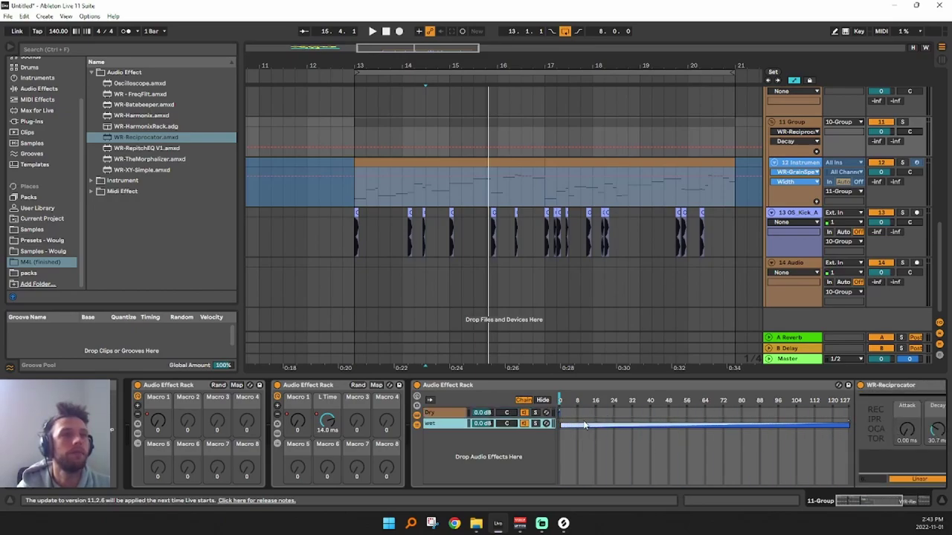
{"action": "mouse_move", "coordinate": [564, 414]}
{"action": "left_mouse_down"}
{"action": "mouse_move", "coordinate": [844, 409]}
{"action": "mouse_move", "coordinate": [560, 409]}
{"action": "left_mouse_up"}
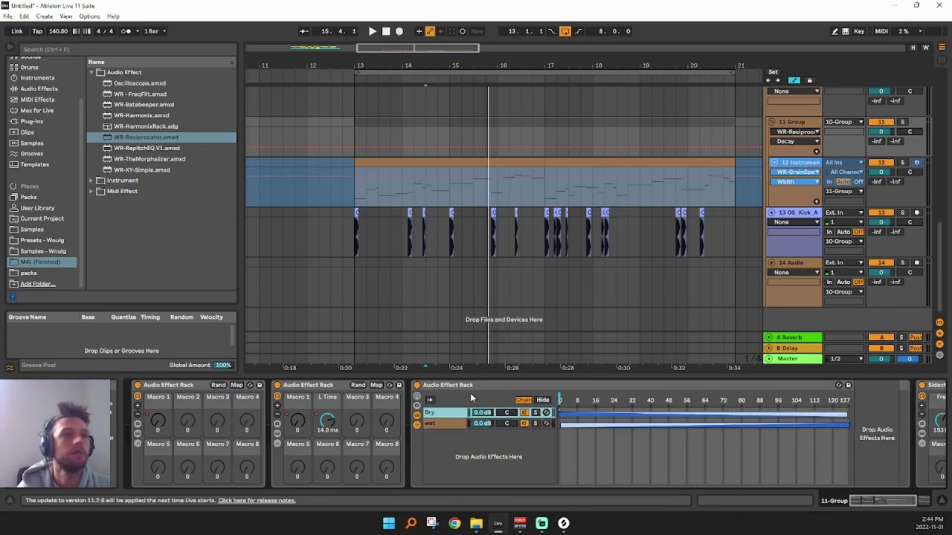
Map the chain selector to the new rack's first macro and rename that macro dry wet
{"action": "right_click", "coordinate": [548, 413]}
{"action": "left_click", "coordinate": [587, 271]}
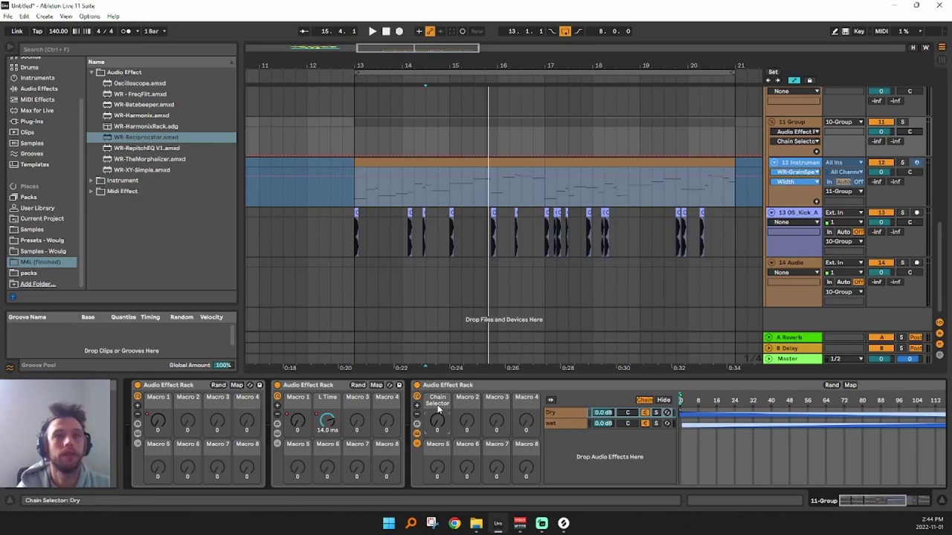
{"action": "key", "text": "ctrl+r"}
{"action": "type", "text": "d"}
{"action": "key", "text": "Return"}
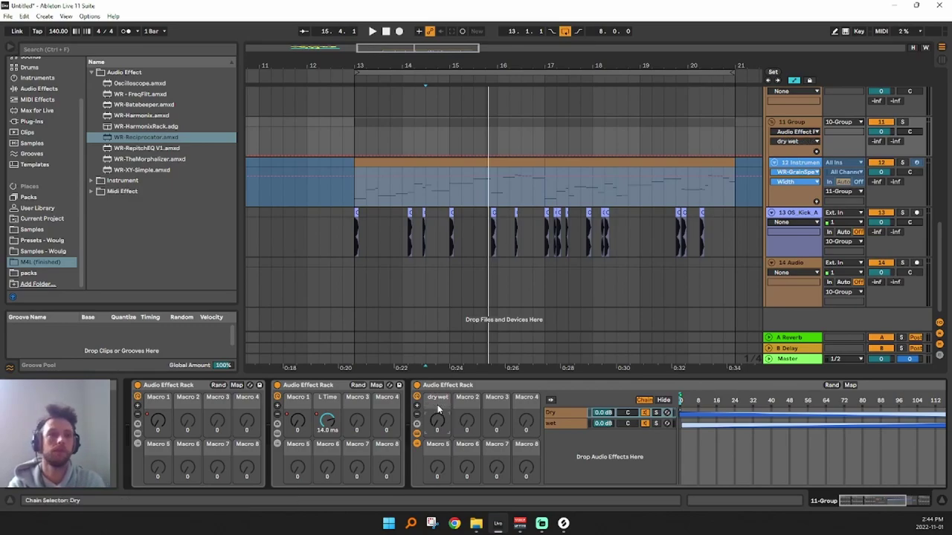
Hide the chain zones and insert a Delay before WR-Reciprocator in the wet chain
{"action": "left_click", "coordinate": [659, 400]}
{"action": "left_click", "coordinate": [559, 425]}
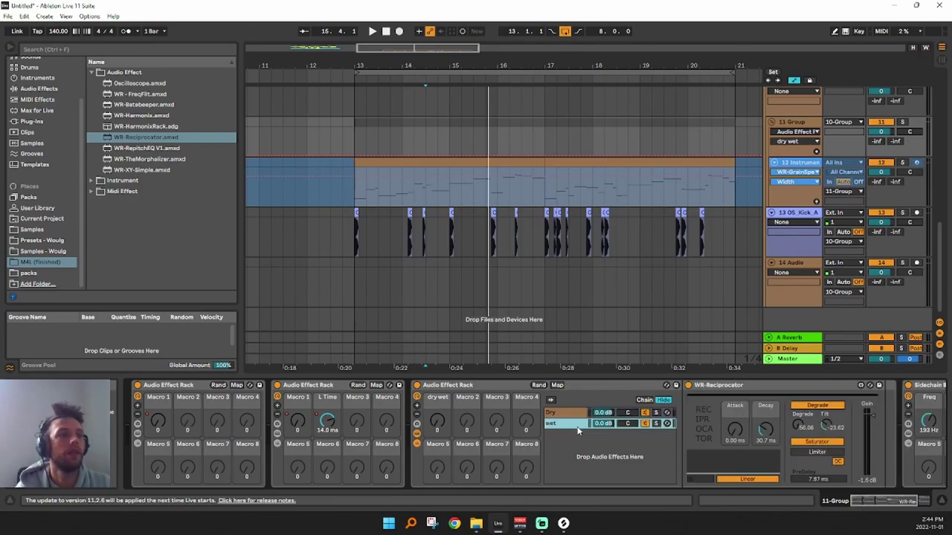
{"action": "left_click", "coordinate": [41, 89]}
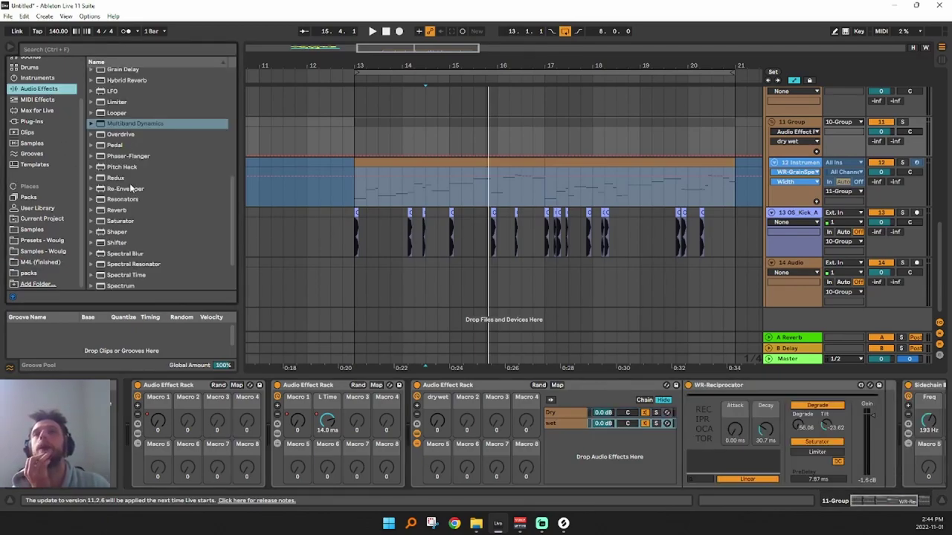
{"action": "scroll", "coordinate": [128, 157], "scroll_direction": "up", "scroll_amount": 6}
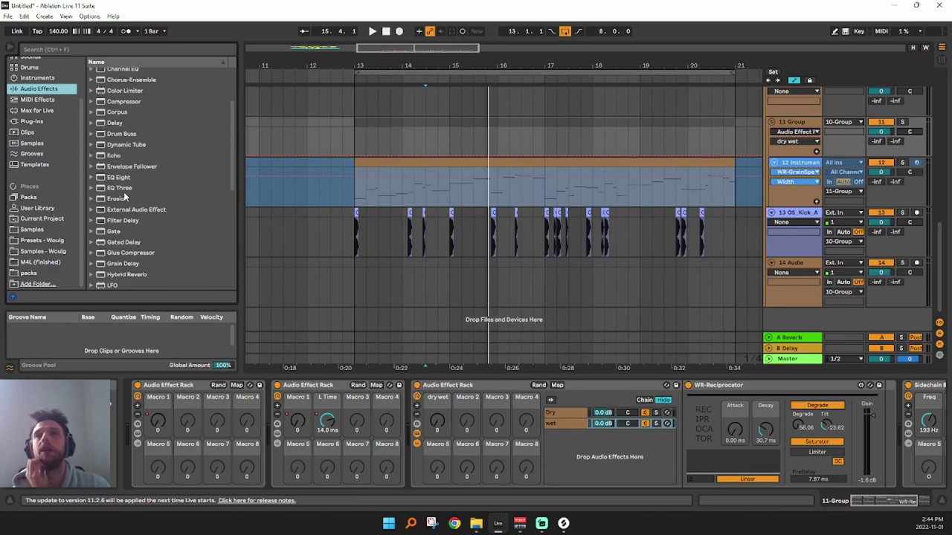
{"action": "left_click_drag", "start_coordinate": [115, 124], "coordinate": [678, 421]}
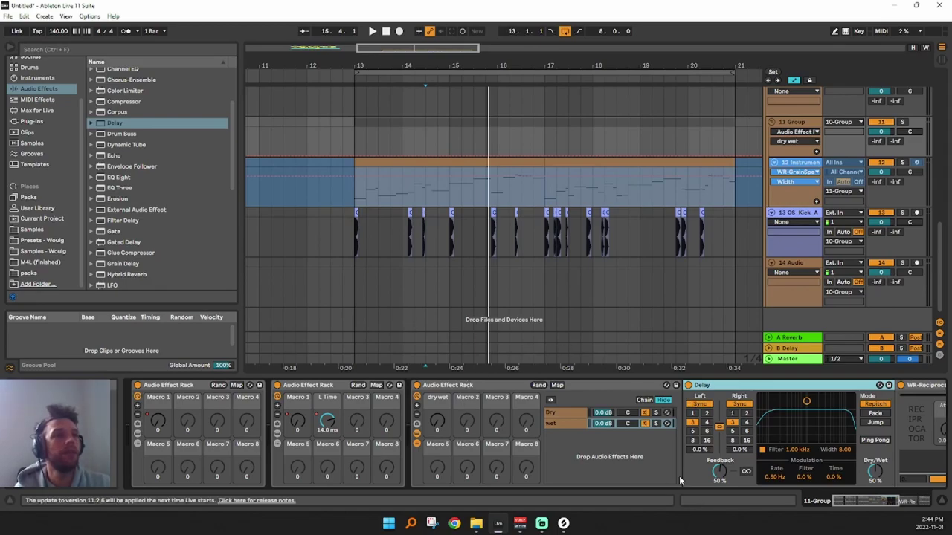
Add a Utility in front of the wet chain's Delay and set the Delay's Feedback to 85 %
{"action": "scroll", "coordinate": [137, 272], "scroll_direction": "down", "scroll_amount": 7}
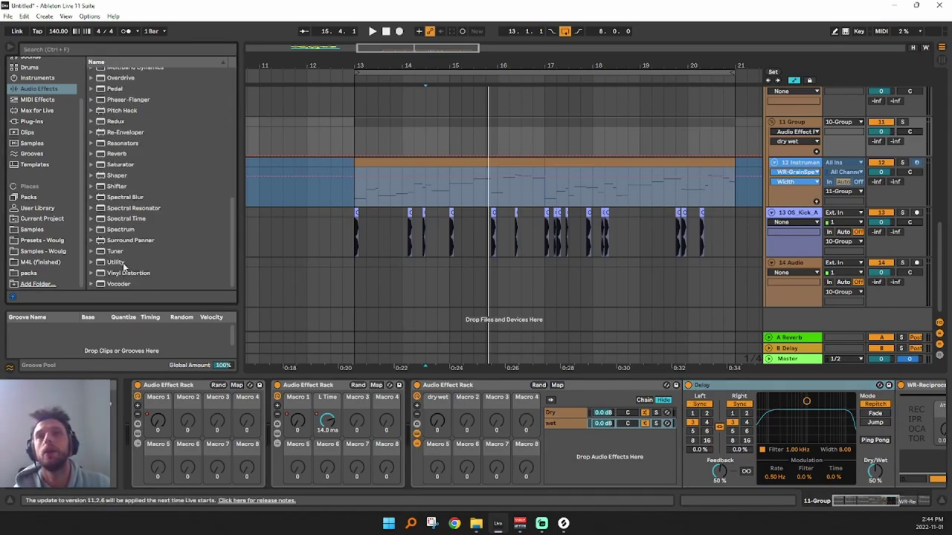
{"action": "left_click_drag", "start_coordinate": [115, 262], "coordinate": [768, 482]}
{"action": "left_click_drag", "start_coordinate": [689, 431], "coordinate": [691, 430]}
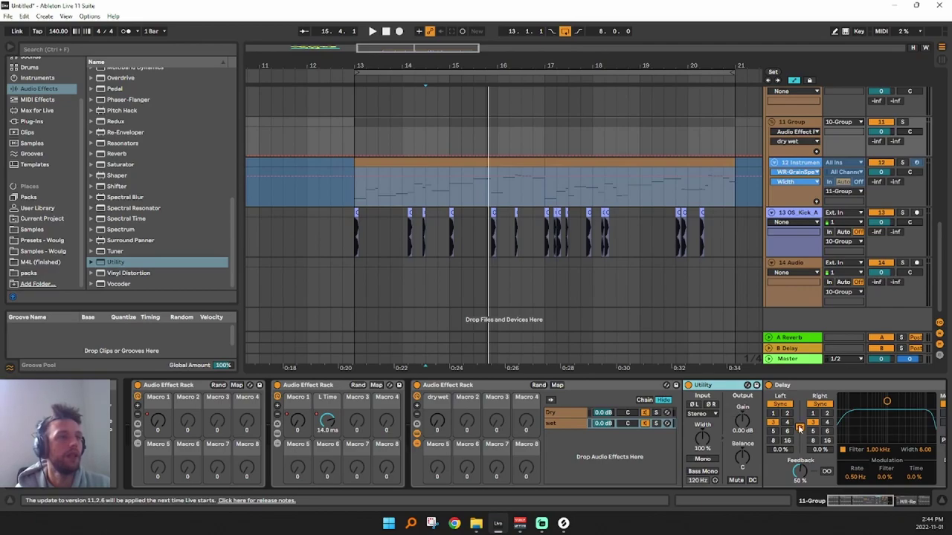
{"action": "left_click_drag", "start_coordinate": [800, 470], "coordinate": [802, 464]}
Map the Mute switch of the wet chain's Utility to the dry wet macro with a minimum of 59
{"action": "left_click_drag", "start_coordinate": [869, 507], "coordinate": [879, 506]}
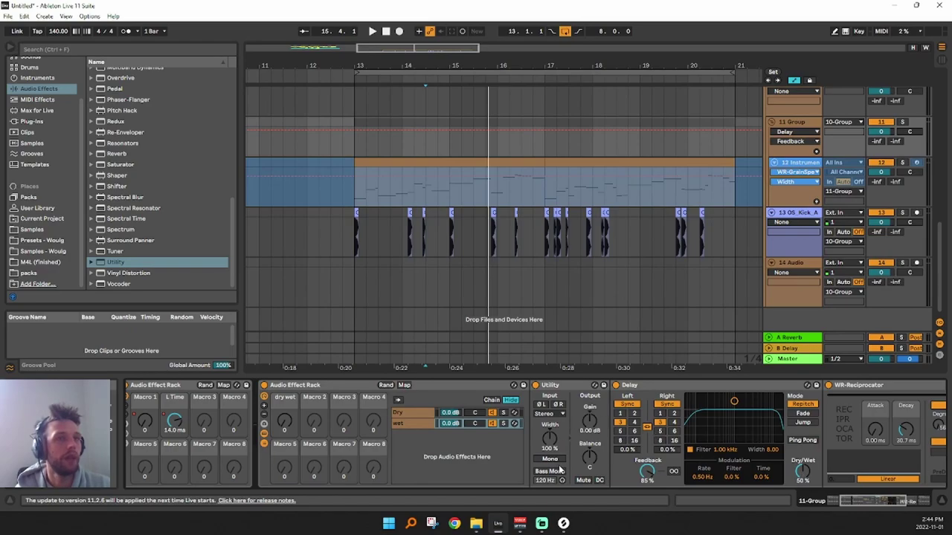
{"action": "right_click", "coordinate": [584, 480]}
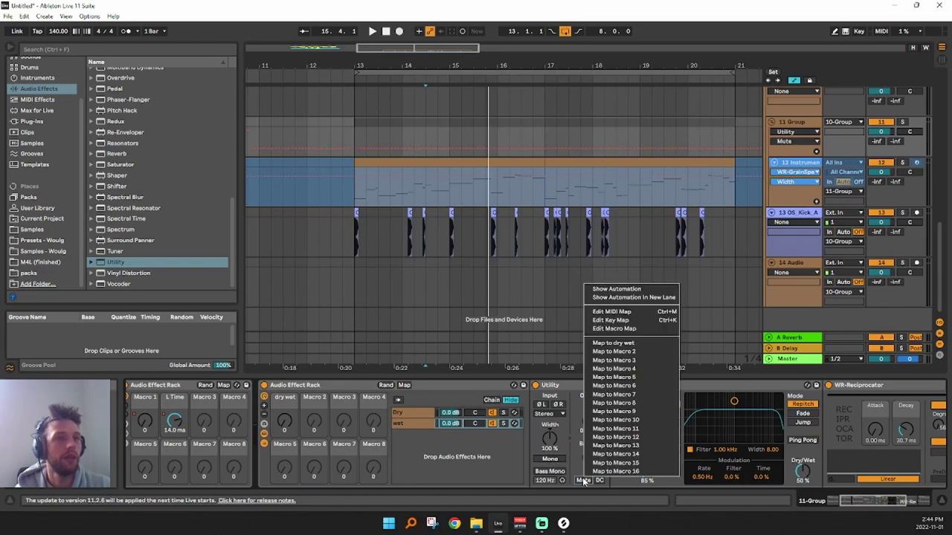
{"action": "left_click", "coordinate": [618, 345]}
{"action": "left_click", "coordinate": [404, 385]}
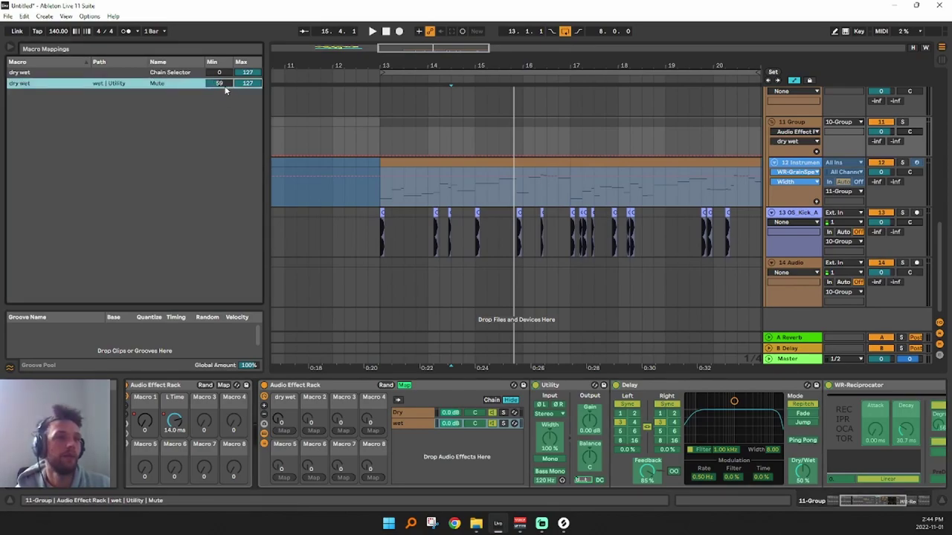
{"action": "left_click", "coordinate": [404, 385]}
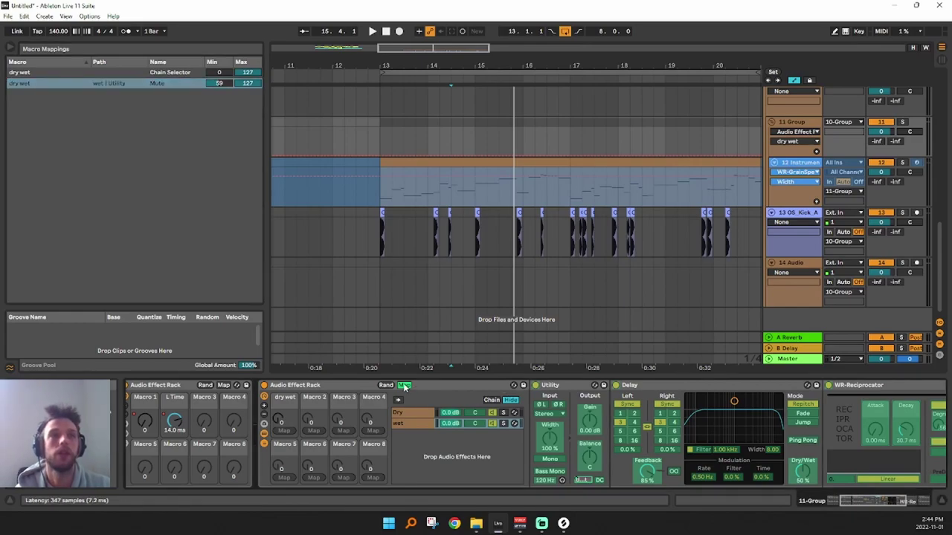
{"action": "left_click", "coordinate": [404, 385]}
Play the arrangement from bar 15 and show the dry wet macro's automation on the 11 Group track
{"action": "left_click", "coordinate": [459, 195]}
{"action": "key", "text": "space"}
{"action": "left_click", "coordinate": [799, 123]}
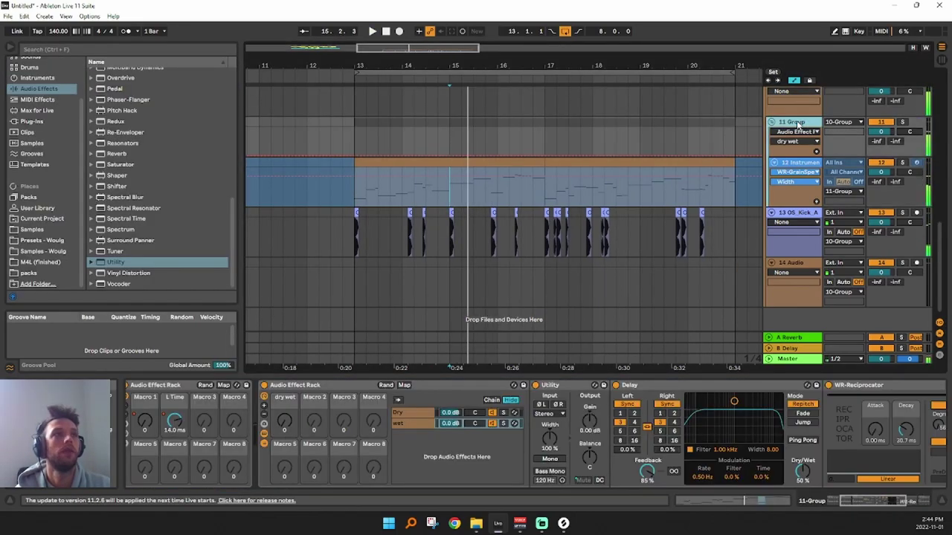
{"action": "left_click", "coordinate": [283, 421]}
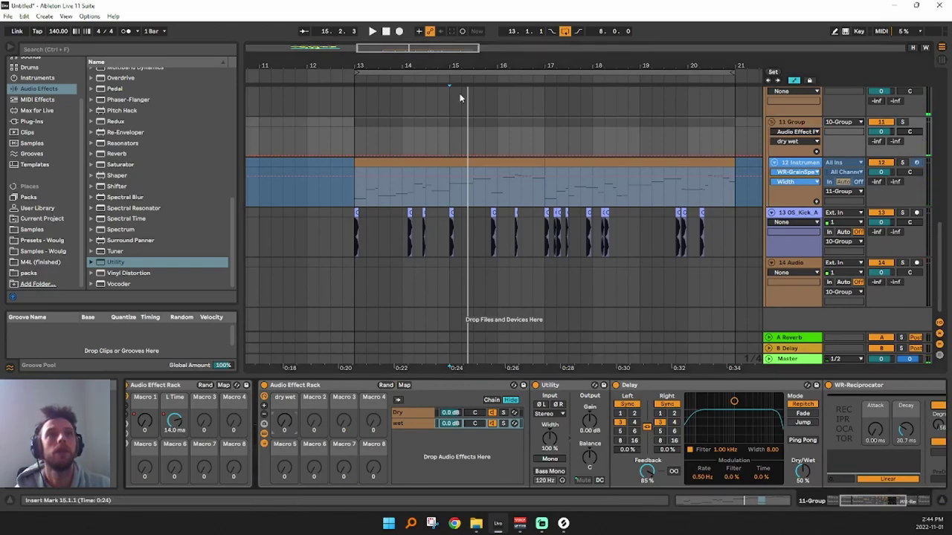
Switch the Delay from Sync to Time at 60.8 ms and set its filter to 2.16 kHz with a width of 3.97
{"action": "left_click_drag", "start_coordinate": [453, 66], "coordinate": [365, 92]}
{"action": "left_click", "coordinate": [635, 404]}
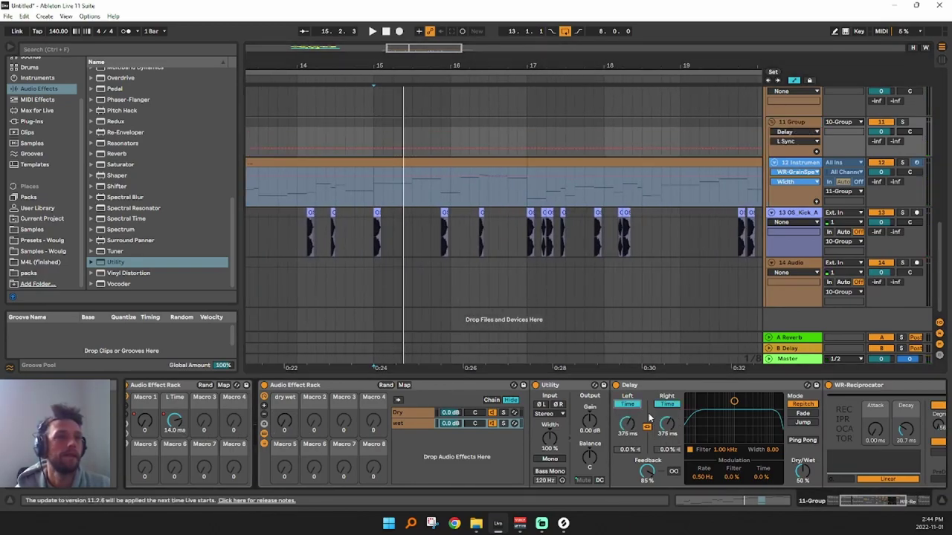
{"action": "left_click_drag", "start_coordinate": [750, 422], "coordinate": [749, 421]}
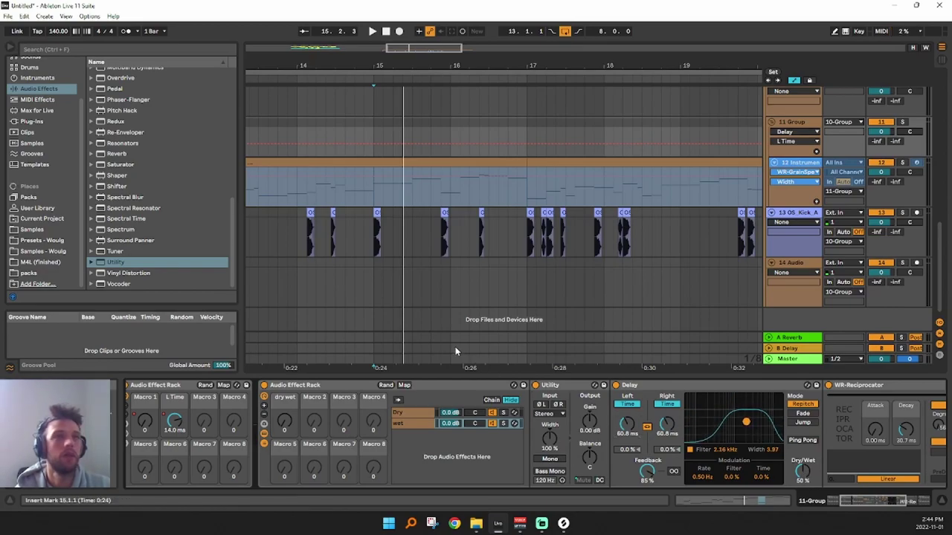
Draw a curved dry wet automation rise after the kick at bar 15, dropping back to 0 around 15.3, and audition it
{"action": "left_click", "coordinate": [284, 421]}
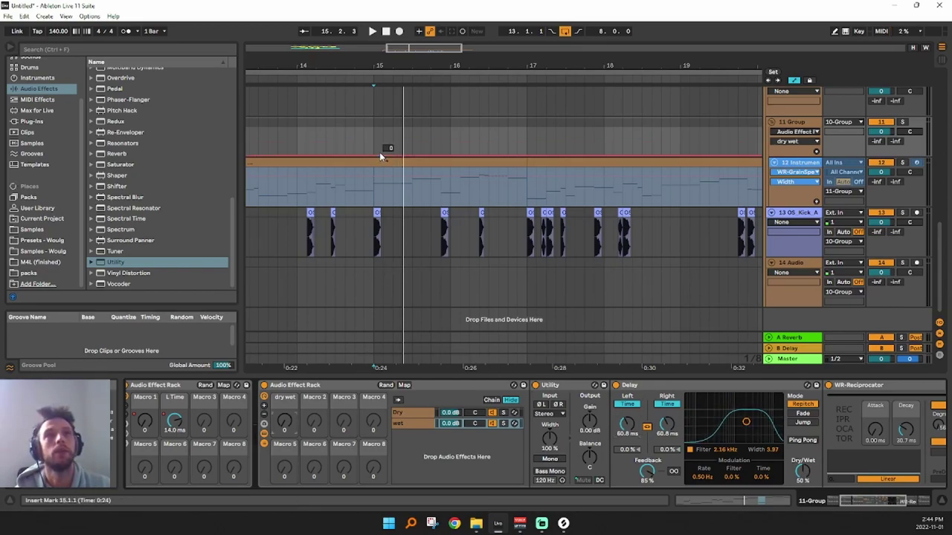
{"action": "mouse_move", "coordinate": [394, 156]}
{"action": "left_mouse_down"}
{"action": "mouse_move", "coordinate": [409, 144]}
{"action": "mouse_move", "coordinate": [407, 118]}
{"action": "mouse_move", "coordinate": [419, 154]}
{"action": "mouse_move", "coordinate": [383, 155]}
{"action": "mouse_move", "coordinate": [399, 158]}
{"action": "left_mouse_up"}
{"action": "left_click", "coordinate": [412, 128]}
{"action": "key", "text": "space"}
{"action": "key", "text": "space"}
{"action": "key", "text": "space"}
{"action": "key", "text": "space"}
{"action": "key", "text": "space"}
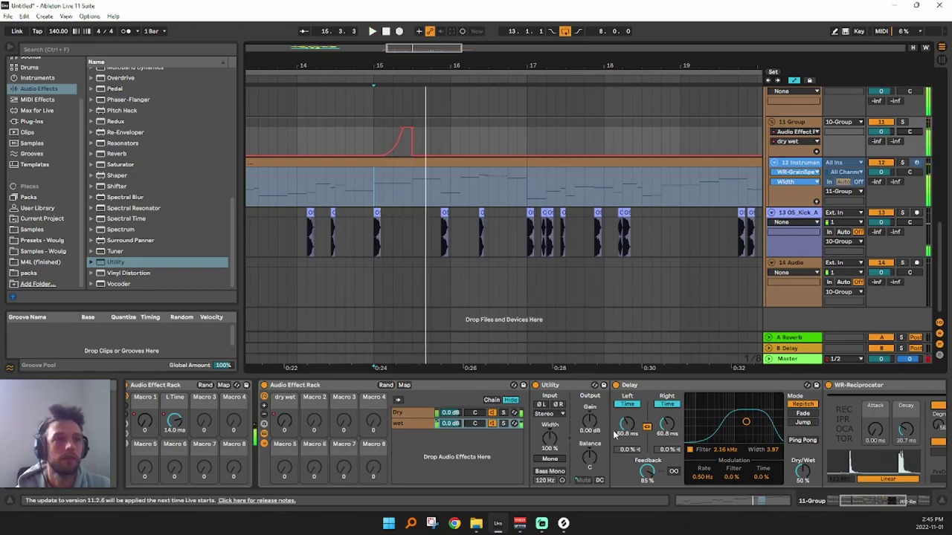
Shorten the Delay time to 24.1 ms and adjust its feedback and filter while auditioning the fill
{"action": "left_click", "coordinate": [624, 435]}
{"action": "left_click_drag", "start_coordinate": [623, 435], "coordinate": [623, 426]}
{"action": "left_click_drag", "start_coordinate": [647, 467], "coordinate": [647, 449]}
{"action": "left_click_drag", "start_coordinate": [746, 424], "coordinate": [743, 430]}
{"action": "left_click_drag", "start_coordinate": [648, 473], "coordinate": [651, 486]}
{"action": "key", "text": "space"}
{"action": "key", "text": "space"}
{"action": "key", "text": "space"}
{"action": "key", "text": "space"}
Set the Delay's filter to 1.98 kHz with a width of 5.28 and its Feedback to 70 %
{"action": "left_click_drag", "start_coordinate": [732, 452], "coordinate": [745, 414]}
{"action": "key", "text": "space"}
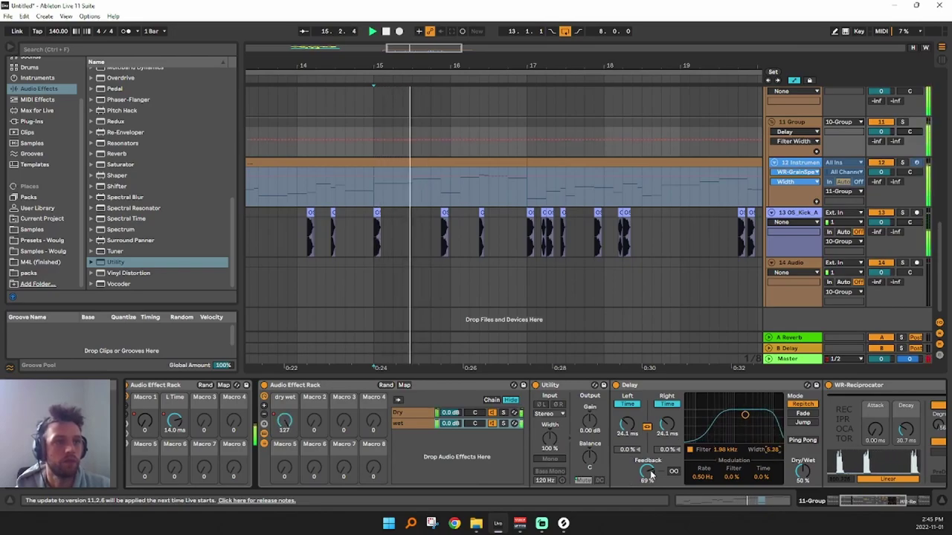
{"action": "key", "text": "space"}
{"action": "left_click_drag", "start_coordinate": [647, 477], "coordinate": [647, 475]}
Lower the Delay's Dry/Wet to 17 % and move its filter to 3.23 kHz with a width of 5.09
{"action": "left_click_drag", "start_coordinate": [854, 503], "coordinate": [865, 504]}
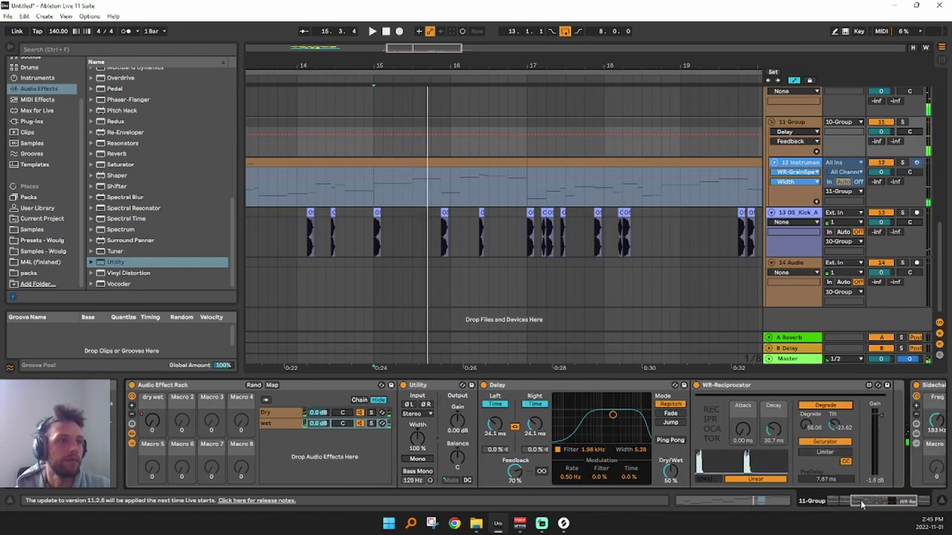
{"action": "left_click_drag", "start_coordinate": [686, 458], "coordinate": [678, 491]}
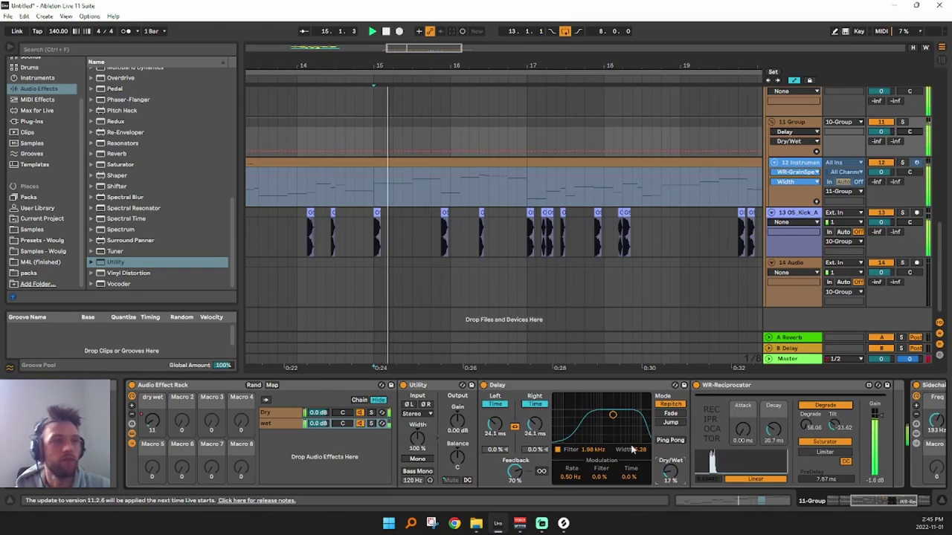
{"action": "key", "text": "space"}
{"action": "key", "text": "space"}
{"action": "left_click_drag", "start_coordinate": [614, 415], "coordinate": [620, 416]}
{"action": "key", "text": "space"}
Try a different Delay time while auditioning the fill, and undo that change
{"action": "left_click", "coordinate": [533, 428]}
{"action": "key", "text": "space"}
{"action": "key", "text": "space"}
{"action": "left_click_drag", "start_coordinate": [529, 418], "coordinate": [537, 429]}
{"action": "key", "text": "ctrl+z"}
{"action": "key", "text": "space"}
{"action": "key", "text": "space"}
Insert a Reverb between Utility and Delay with Size 2.01, Decay 593 ms and Dry/Wet 32 %
{"action": "left_click_drag", "start_coordinate": [125, 154], "coordinate": [487, 420]}
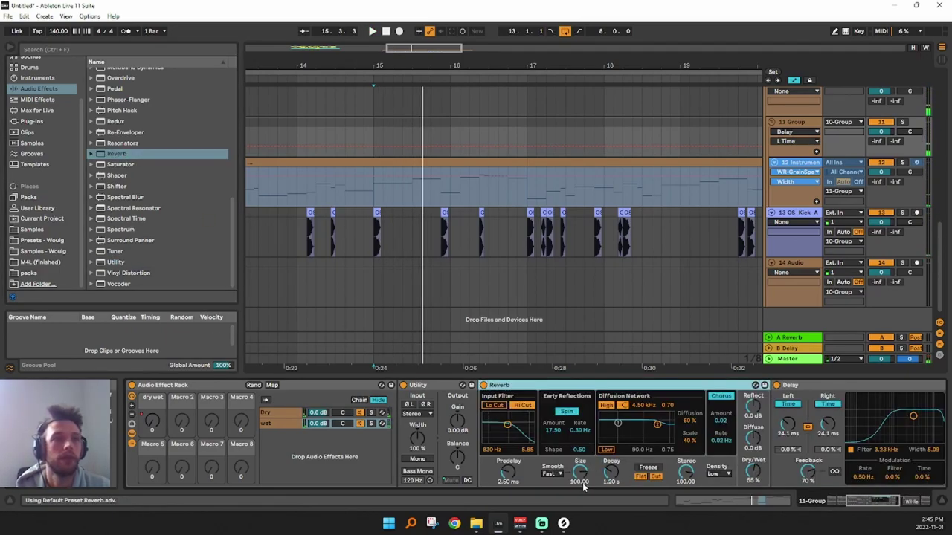
{"action": "left_click_drag", "start_coordinate": [580, 483], "coordinate": [593, 507]}
{"action": "left_click_drag", "start_coordinate": [753, 477], "coordinate": [758, 481]}
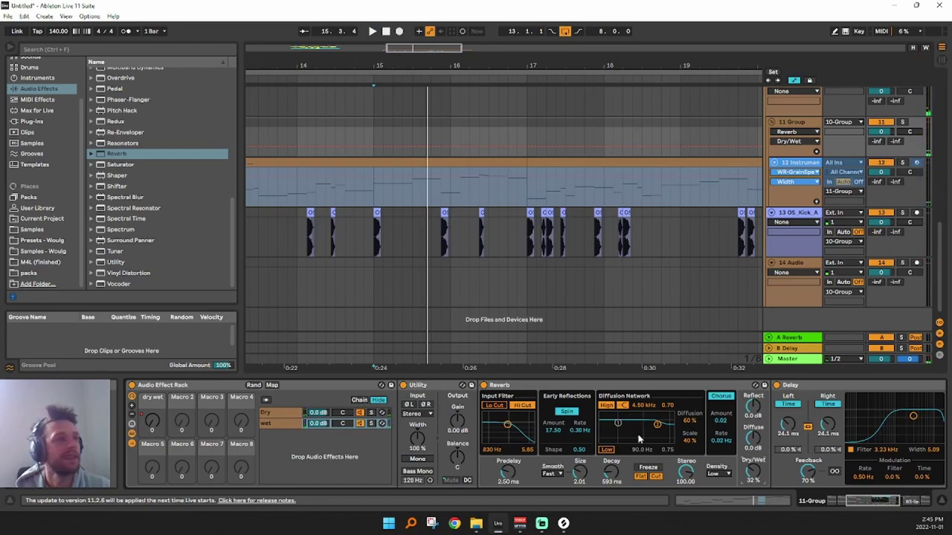
Set the Delay's Dry/Wet to 100 % and audition the fill
{"action": "left_click_drag", "start_coordinate": [865, 503], "coordinate": [880, 505]}
{"action": "left_click", "coordinate": [734, 474]}
{"action": "key", "text": "space"}
{"action": "key", "text": "space"}
{"action": "key", "text": "space"}
Set the Delay time to 15.2 ms and its Feedback to 57 % while auditioning the fill
{"action": "left_click_drag", "start_coordinate": [599, 426], "coordinate": [598, 424]}
{"action": "key", "text": "space"}
{"action": "key", "text": "space"}
{"action": "key", "text": "space"}
{"action": "left_click_drag", "start_coordinate": [578, 475], "coordinate": [581, 482]}
{"action": "key", "text": "space"}
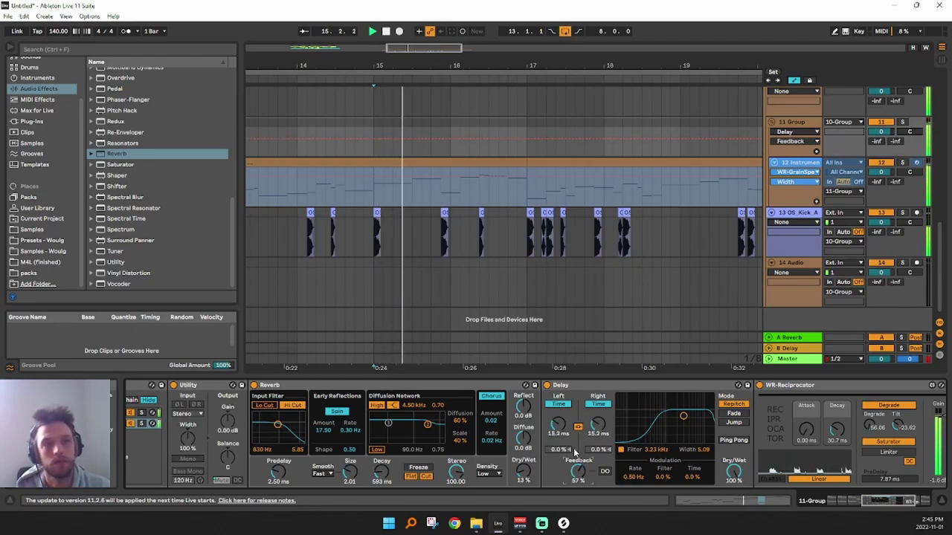
Shorten the Reverb's Decay to 344 ms and audition the fill
{"action": "left_click_drag", "start_coordinate": [381, 471], "coordinate": [383, 480]}
{"action": "key", "text": "space"}
{"action": "key", "text": "space"}
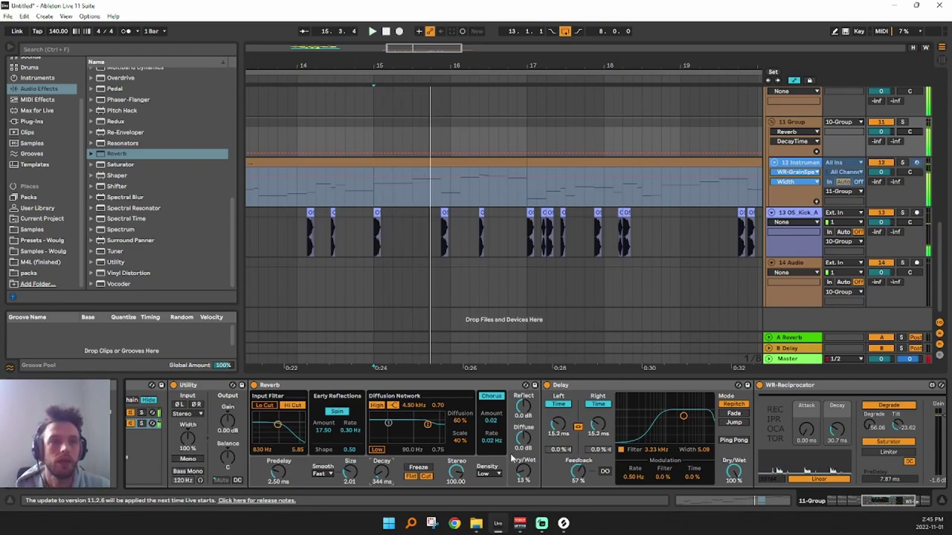
Set the Delay time to 8.15 ms and compare the fill with the Delay bypassed and active
{"action": "left_click_drag", "start_coordinate": [601, 424], "coordinate": [604, 431]}
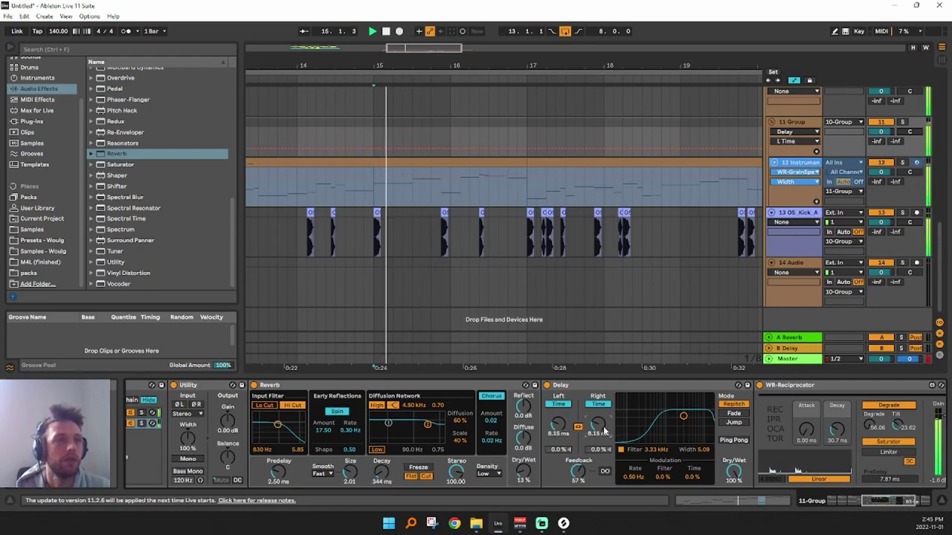
{"action": "left_click", "coordinate": [546, 386]}
{"action": "left_click", "coordinate": [546, 386]}
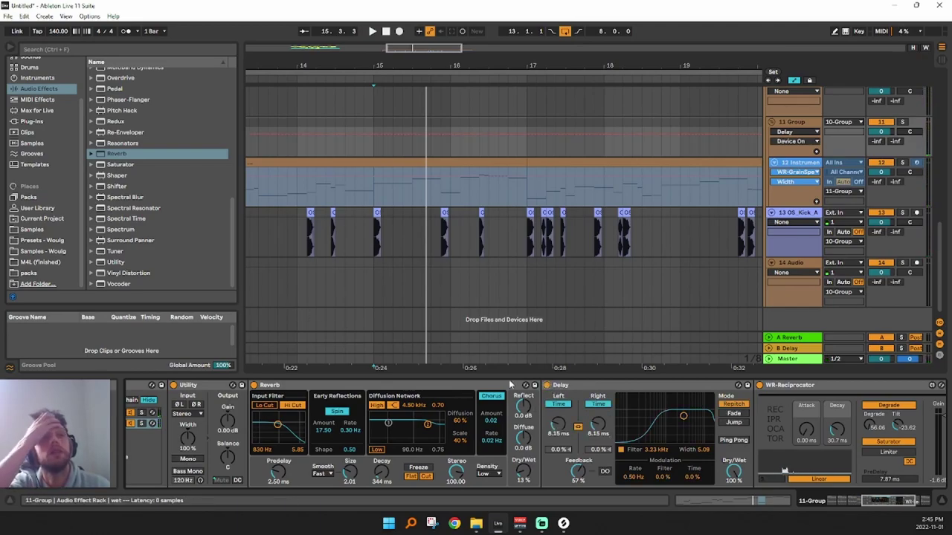
Set the Reverb's Decay to 200 ms and turn off the Hi Cut in its input filter
{"action": "left_click_drag", "start_coordinate": [386, 473], "coordinate": [386, 481]}
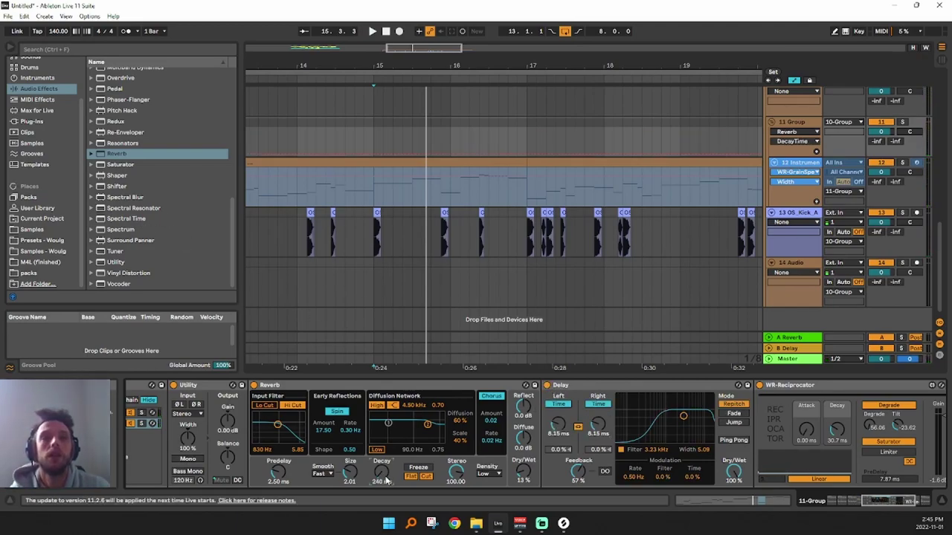
{"action": "key", "text": "space"}
{"action": "left_click", "coordinate": [292, 405]}
{"action": "key", "text": "space"}
{"action": "key", "text": "space"}
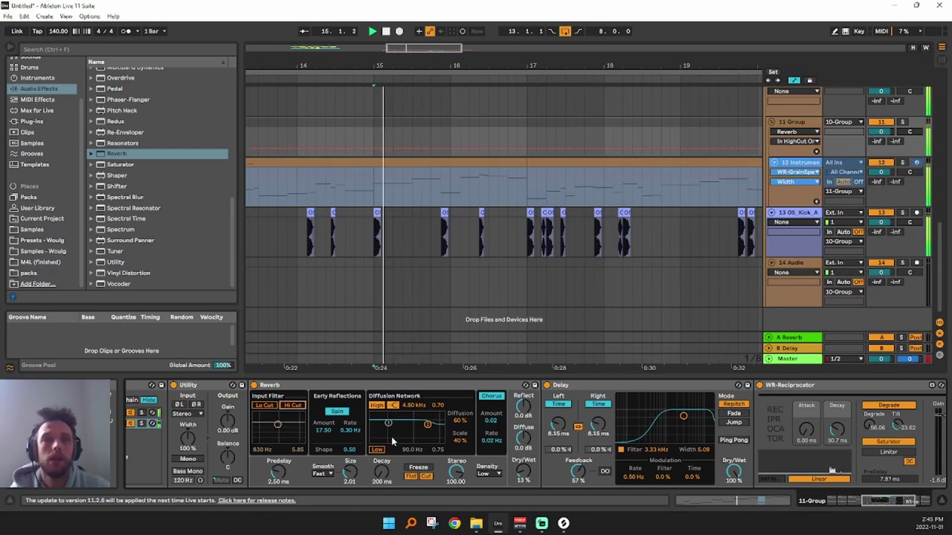
Raise the Reverb's Decay to 262 ms and audition the fill
{"action": "key", "text": "space"}
{"action": "left_click_drag", "start_coordinate": [385, 476], "coordinate": [386, 468]}
{"action": "key", "text": "space"}
{"action": "key", "text": "space"}
Set the Delay to 52 % Feedback and 21.6 ms, and WR-Reciprocator to Degrade 276.31 and Decay 18.9 ms
{"action": "left_click_drag", "start_coordinate": [585, 473], "coordinate": [590, 477]}
{"action": "left_click_drag", "start_coordinate": [872, 428], "coordinate": [837, 436]}
{"action": "key", "text": "space"}
{"action": "key", "text": "space"}
{"action": "key", "text": "space"}
{"action": "key", "text": "space"}
{"action": "key", "text": "space"}
{"action": "key", "text": "space"}
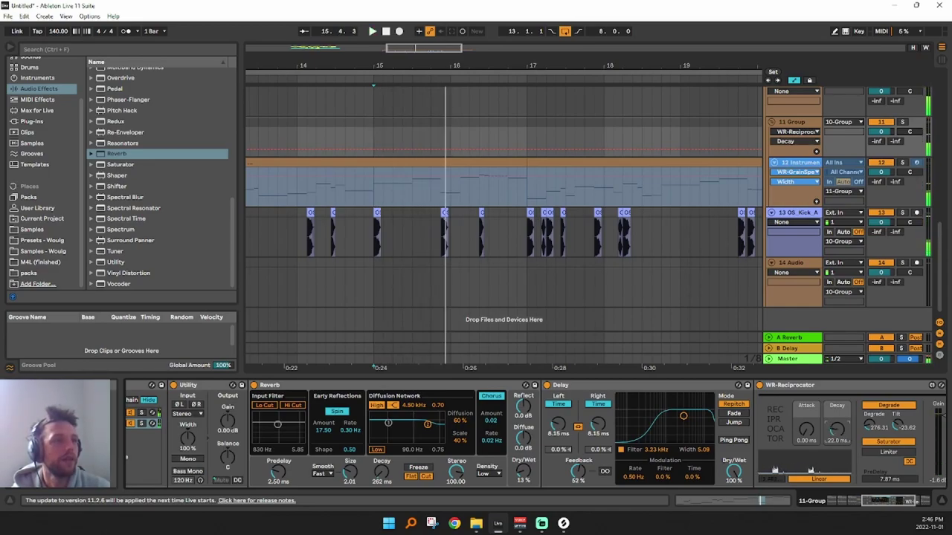
{"action": "left_click_drag", "start_coordinate": [605, 426], "coordinate": [605, 413]}
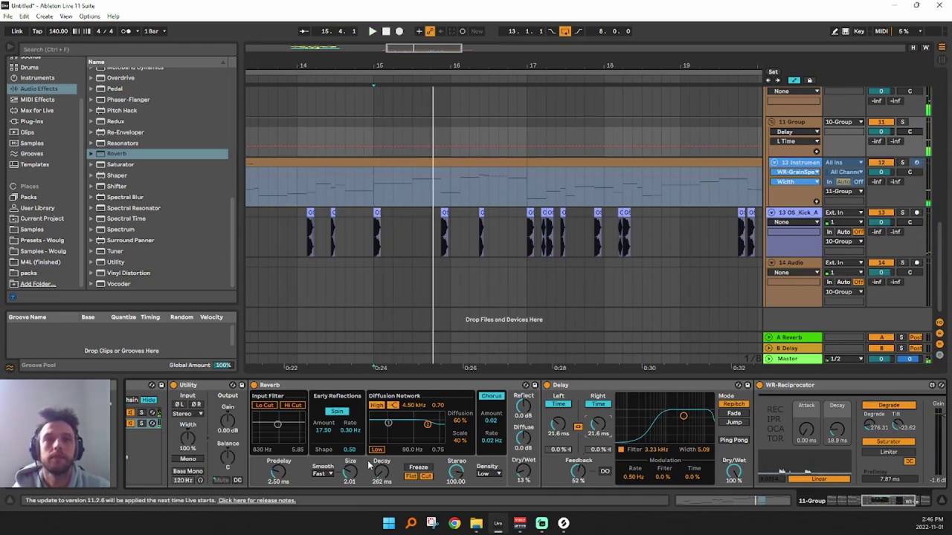
Set the Reverb's Size to 1.03 and Dry/Wet to 16 %, and turn off its diffusion network's High filter
{"action": "left_click_drag", "start_coordinate": [351, 472], "coordinate": [351, 479]}
{"action": "left_click", "coordinate": [378, 405]}
{"action": "key", "text": "space"}
{"action": "left_click_drag", "start_coordinate": [517, 485], "coordinate": [518, 479]}
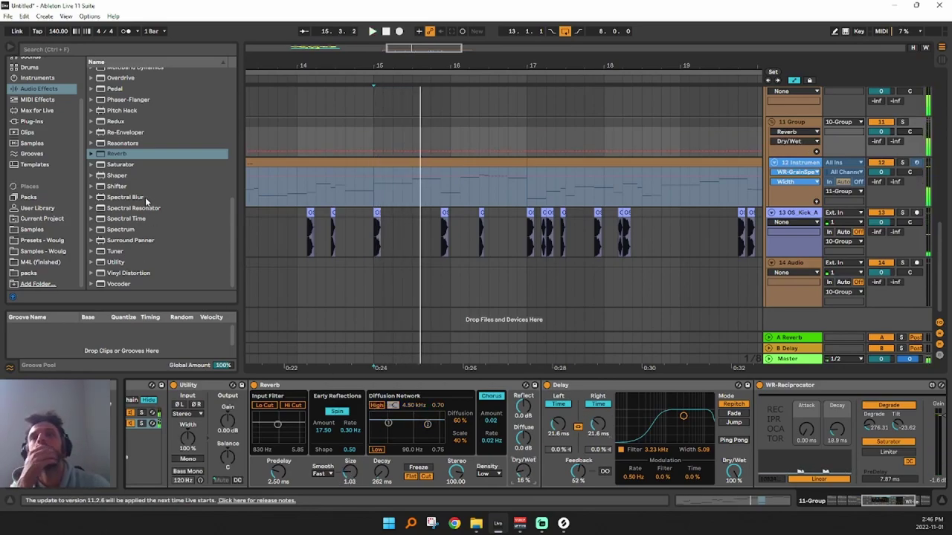
Narrow the Delay's filter to 1.34 kHz with a width of 0.95 and set its Feedback to 61 %
{"action": "left_click_drag", "start_coordinate": [678, 430], "coordinate": [676, 464]}
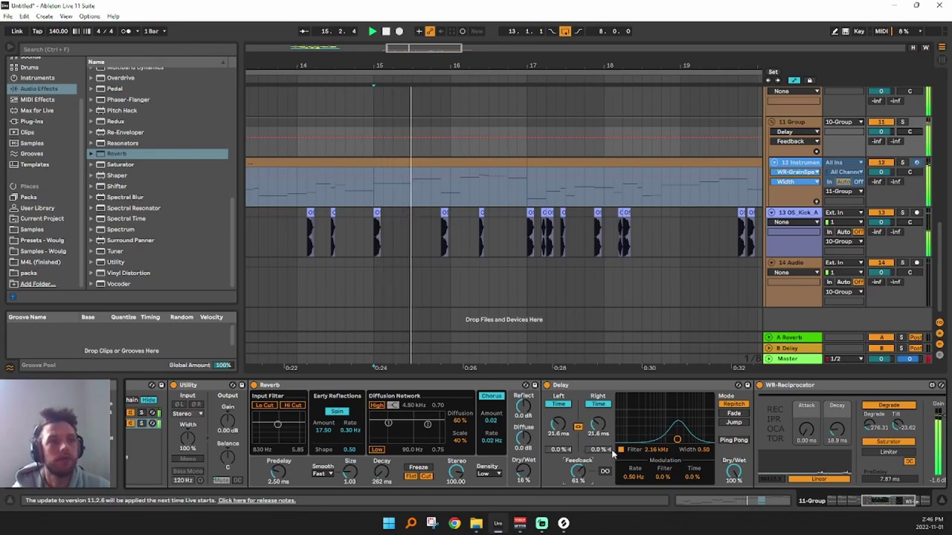
{"action": "mouse_move", "coordinate": [686, 439]}
{"action": "left_mouse_down"}
{"action": "mouse_move", "coordinate": [657, 441]}
{"action": "mouse_move", "coordinate": [671, 441]}
{"action": "left_mouse_up"}
{"action": "key", "text": "space"}
{"action": "key", "text": "space"}
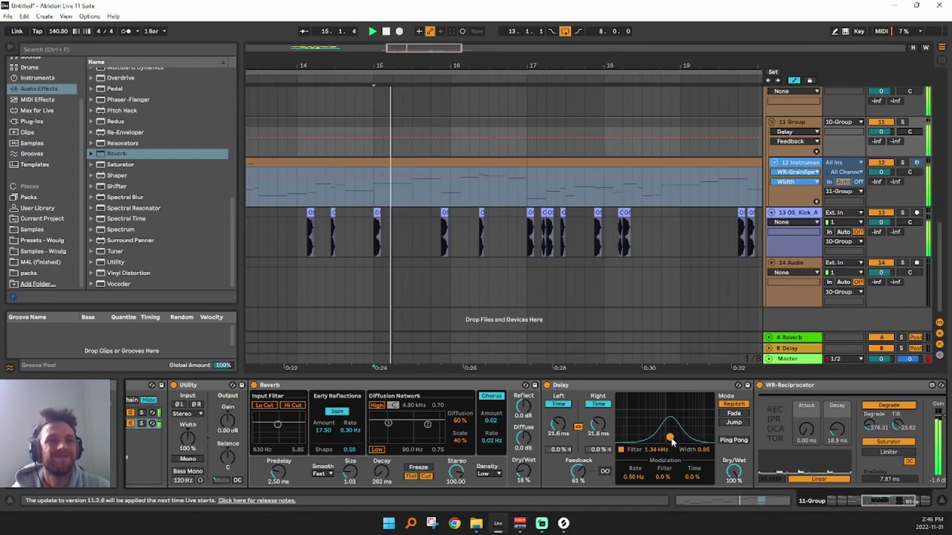
Set the Delay time to 30.0 ms and its Feedback to 49 % while auditioning the fill
{"action": "left_click_drag", "start_coordinate": [601, 429], "coordinate": [599, 424]}
{"action": "key", "text": "space"}
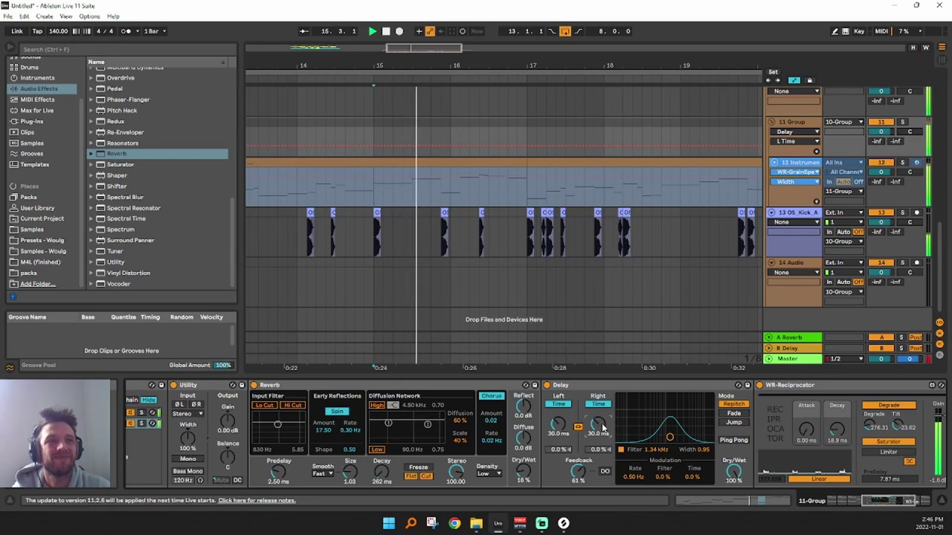
{"action": "left_click_drag", "start_coordinate": [578, 473], "coordinate": [579, 484]}
{"action": "key", "text": "space"}
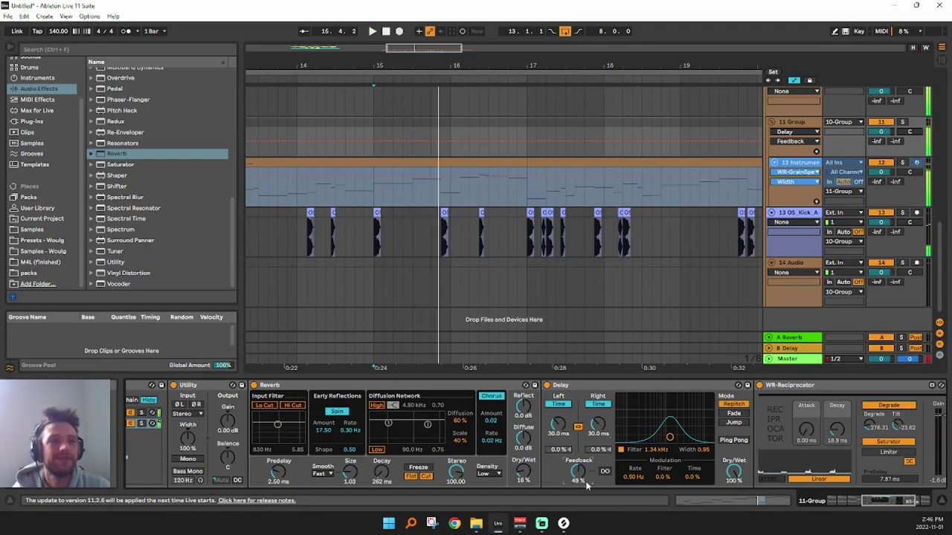
{"action": "key", "text": "space"}
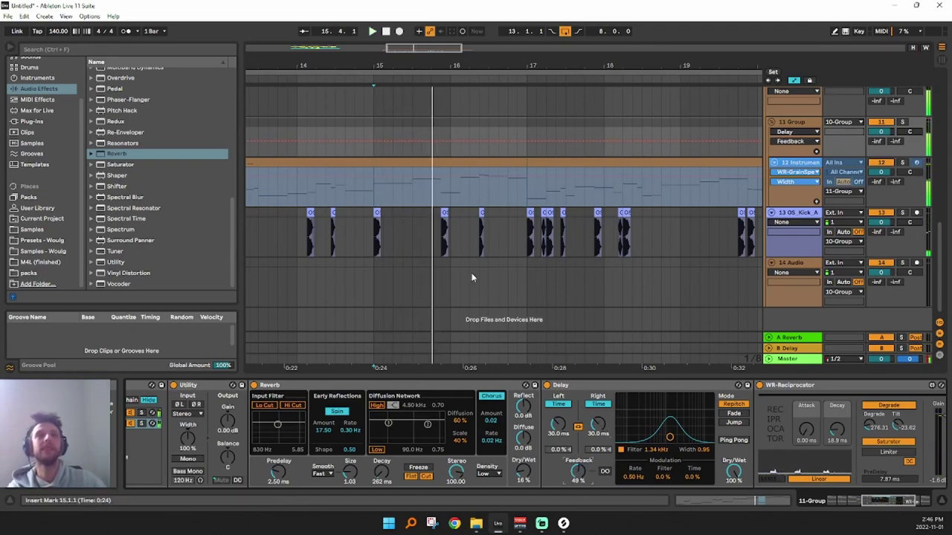
Move the peak of the dry wet automation curve earlier, to about half a beat after bar 15, and audition it
{"action": "left_click", "coordinate": [856, 504]}
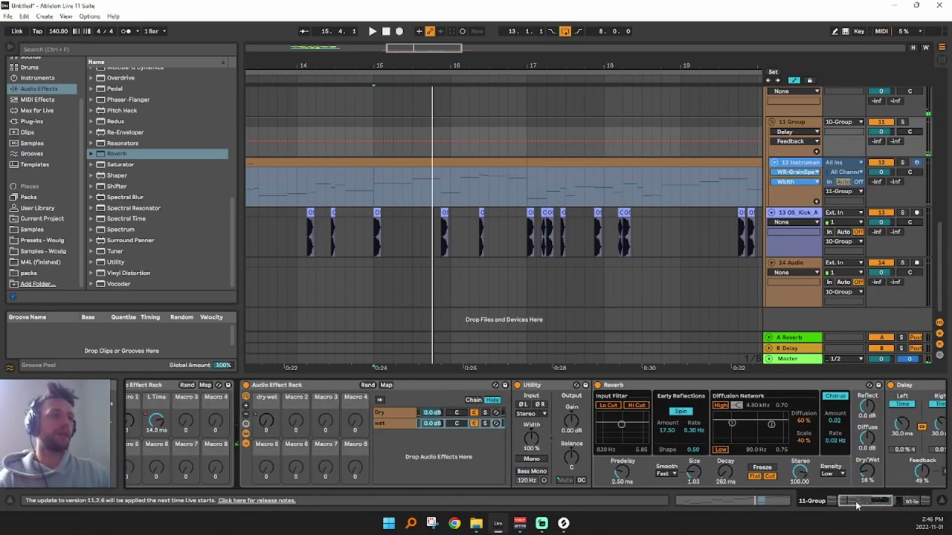
{"action": "key", "text": "space"}
{"action": "key", "text": "space"}
{"action": "left_click_drag", "start_coordinate": [382, 65], "coordinate": [382, 159]}
{"action": "left_click_drag", "start_coordinate": [474, 126], "coordinate": [418, 128]}
{"action": "key", "text": "space"}
{"action": "key", "text": "space"}
{"action": "key", "text": "space"}
{"action": "key", "text": "space"}
Raise the Delay's Feedback to 72 % while auditioning the fill repeatedly
{"action": "left_click_drag", "start_coordinate": [852, 502], "coordinate": [863, 505]}
{"action": "left_click", "coordinate": [761, 471]}
{"action": "key", "text": "space"}
{"action": "left_click_drag", "start_coordinate": [759, 465], "coordinate": [759, 450]}
{"action": "key", "text": "space"}
{"action": "key", "text": "space"}
{"action": "key", "text": "space"}
{"action": "key", "text": "space"}
{"action": "key", "text": "space"}
Set the Delay's filter width to 1.63 and its frequency to 1.25 kHz while auditioning the fill
{"action": "left_click", "coordinate": [885, 448]}
{"action": "key", "text": "space"}
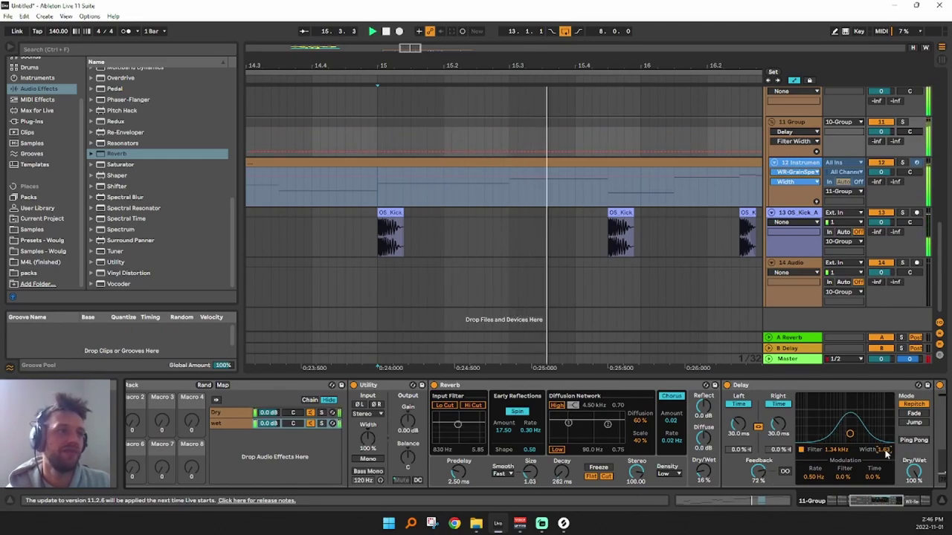
{"action": "key", "text": "space"}
{"action": "key", "text": "space"}
{"action": "left_click_drag", "start_coordinate": [836, 451], "coordinate": [836, 462]}
{"action": "key", "text": "space"}
{"action": "key", "text": "space"}
{"action": "key", "text": "space"}
{"action": "key", "text": "space"}
{"action": "key", "text": "space"}
Set the Delay's Dry/Wet to 87 % and audition the fill
{"action": "left_click_drag", "start_coordinate": [917, 474], "coordinate": [919, 484]}
{"action": "key", "text": "space"}
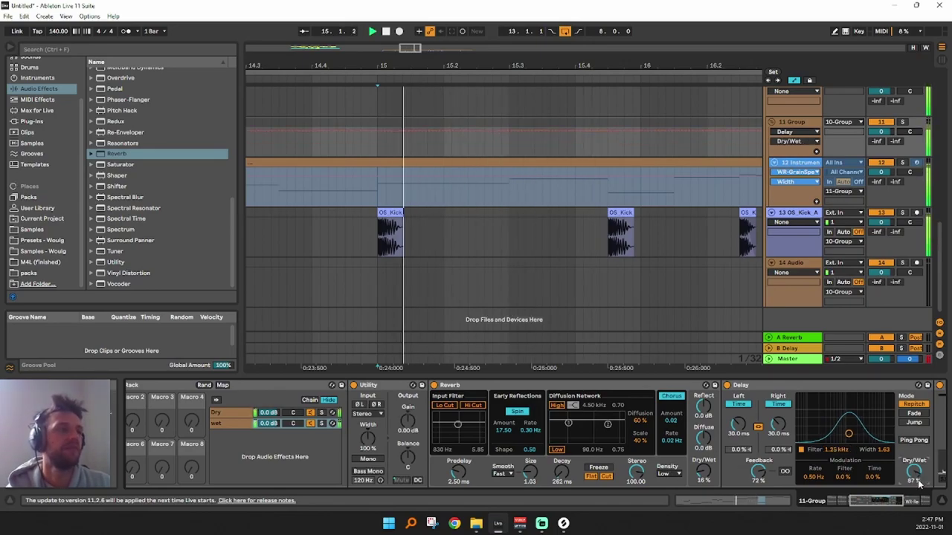
{"action": "key", "text": "space"}
{"action": "key", "text": "space"}
Set the Reverb's Decay to 932 ms and audition the fill several times
{"action": "mouse_move", "coordinate": [563, 473]}
{"action": "left_mouse_down"}
{"action": "mouse_move", "coordinate": [563, 463]}
{"action": "mouse_move", "coordinate": [564, 480]}
{"action": "left_mouse_up"}
{"action": "key", "text": "space"}
{"action": "key", "text": "space"}
{"action": "key", "text": "space"}
{"action": "key", "text": "space"}
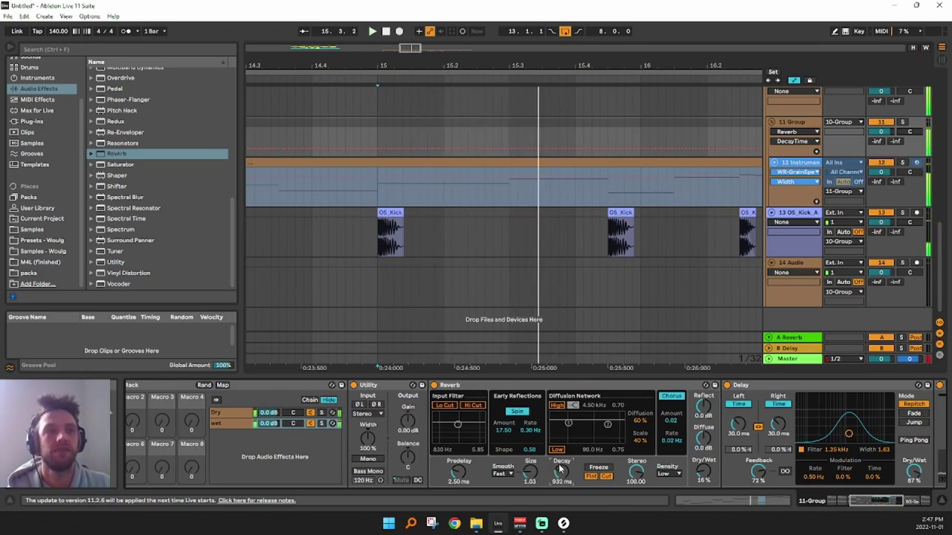
Map the Reverb's Decay to the dry wet macro and show the rack's macro mappings
{"action": "right_click", "coordinate": [561, 470]}
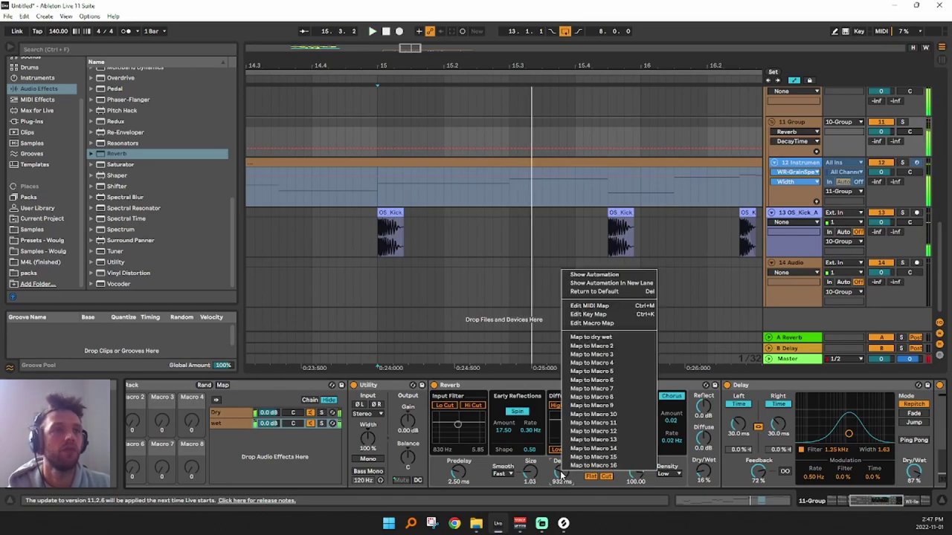
{"action": "left_click", "coordinate": [609, 338]}
{"action": "left_click", "coordinate": [223, 385]}
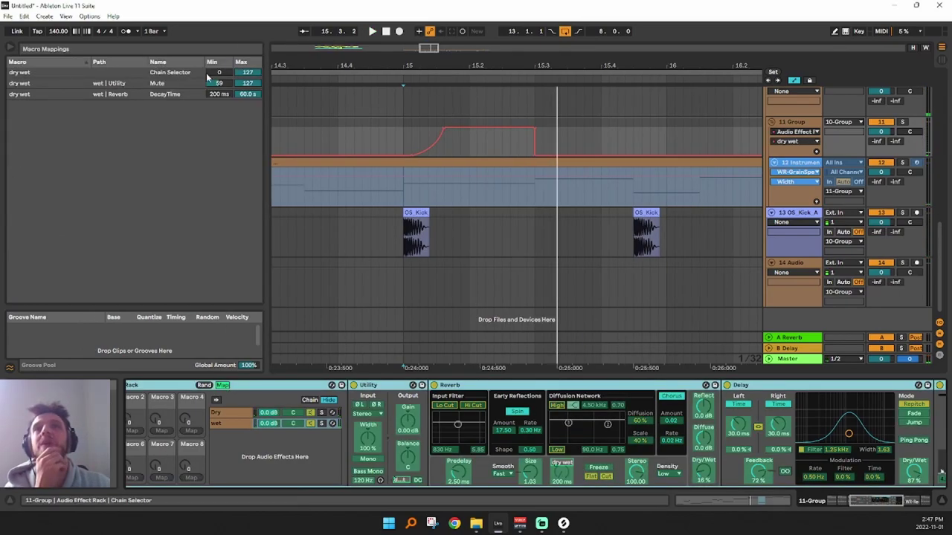
Set the mapped Reverb DecayTime range from about 870 ms minimum to 200 ms maximum and audition the fill
{"action": "left_click_drag", "start_coordinate": [257, 95], "coordinate": [258, 228]}
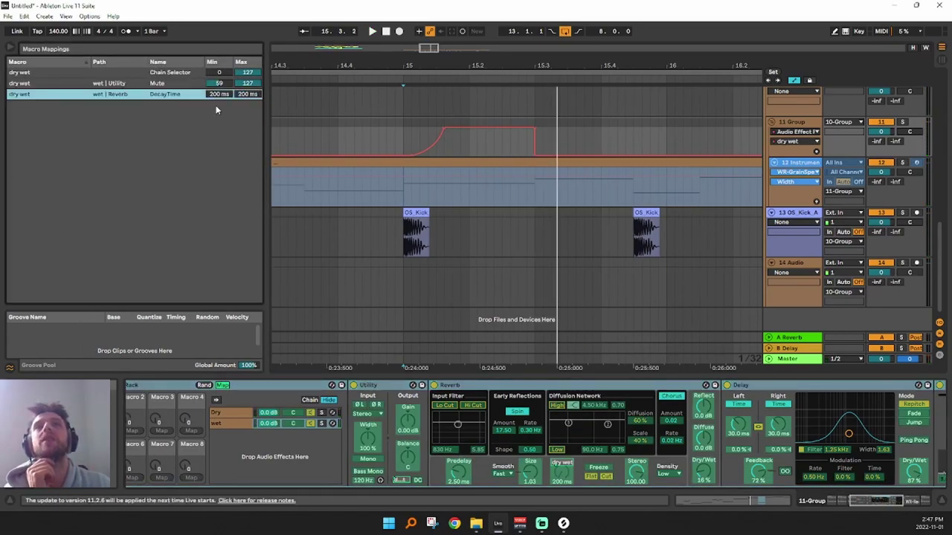
{"action": "left_click_drag", "start_coordinate": [221, 80], "coordinate": [222, 75]}
{"action": "key", "text": "space"}
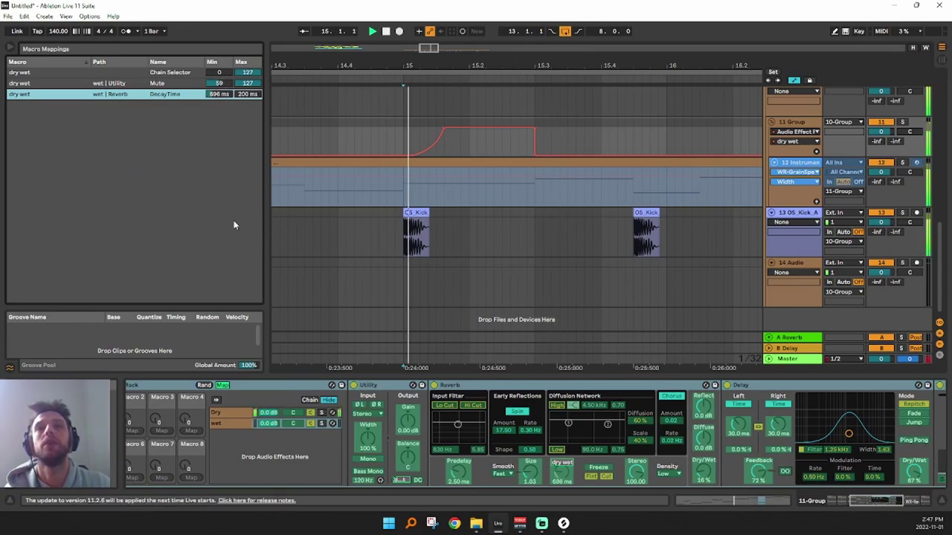
{"action": "key", "text": "space"}
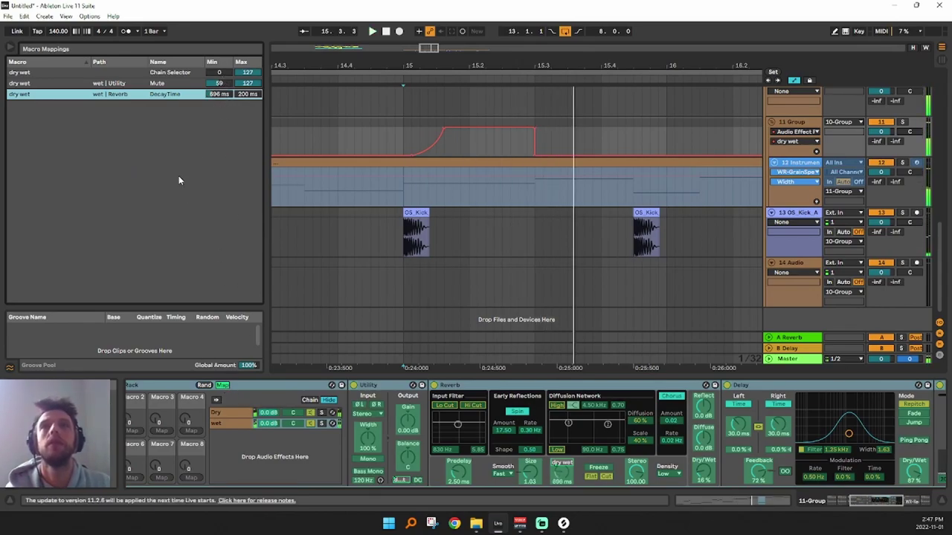
{"action": "left_click", "coordinate": [222, 386]}
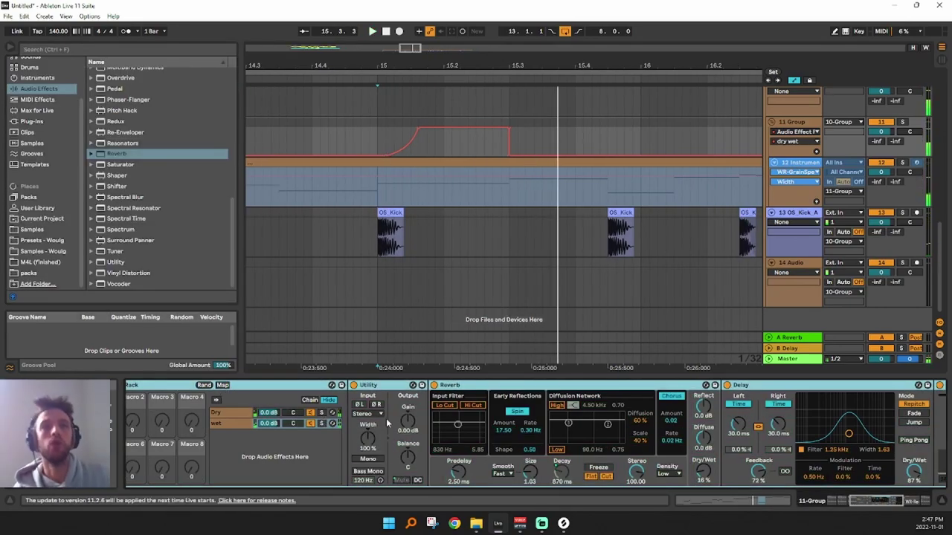
Set the WR-Reciprocator's Decay to 9.45 ms and its Tilt to 4.72 while auditioning the fill
{"action": "left_click", "coordinate": [892, 503]}
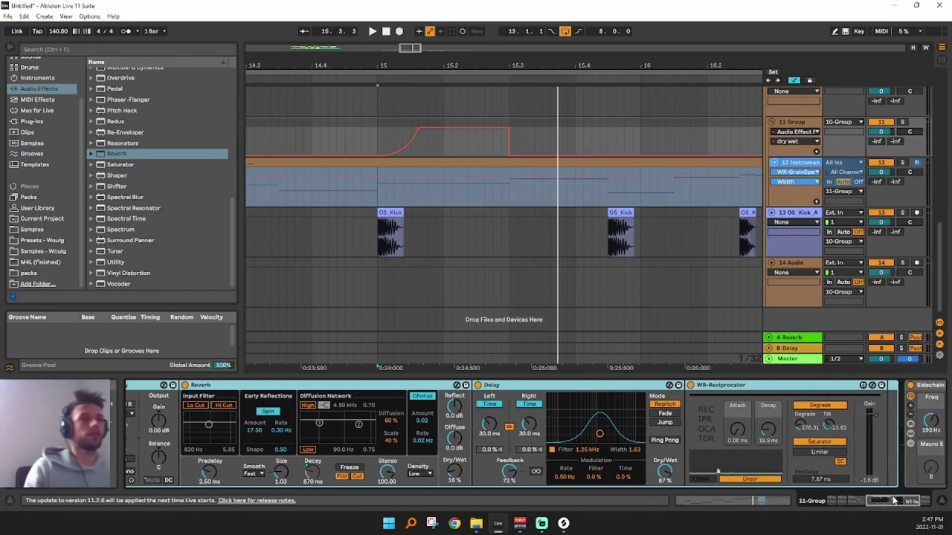
{"action": "left_click_drag", "start_coordinate": [731, 432], "coordinate": [730, 439]}
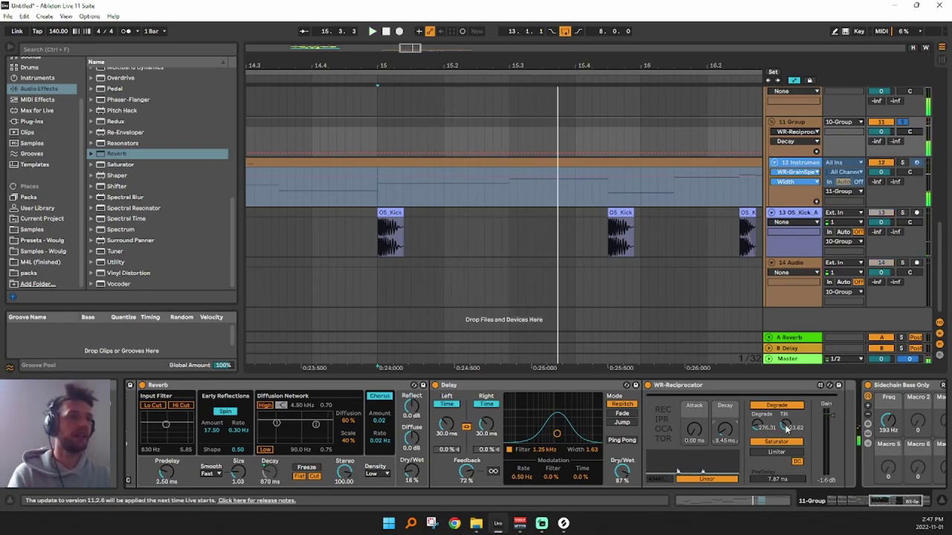
{"action": "left_click_drag", "start_coordinate": [787, 430], "coordinate": [788, 431]}
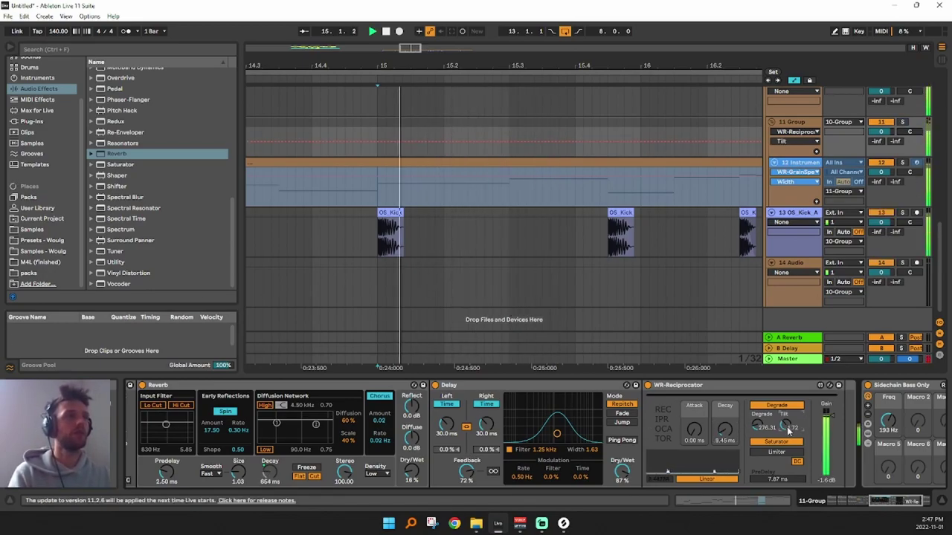
Try a Delay filter frequency of 120 Hz while auditioning the fill
{"action": "left_click_drag", "start_coordinate": [435, 66], "coordinate": [511, 0]}
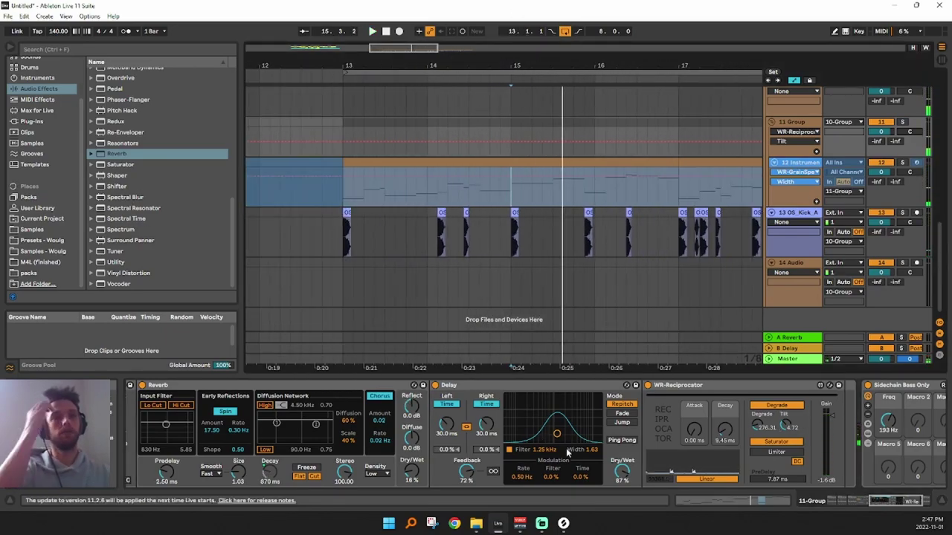
{"action": "left_click_drag", "start_coordinate": [537, 449], "coordinate": [552, 483]}
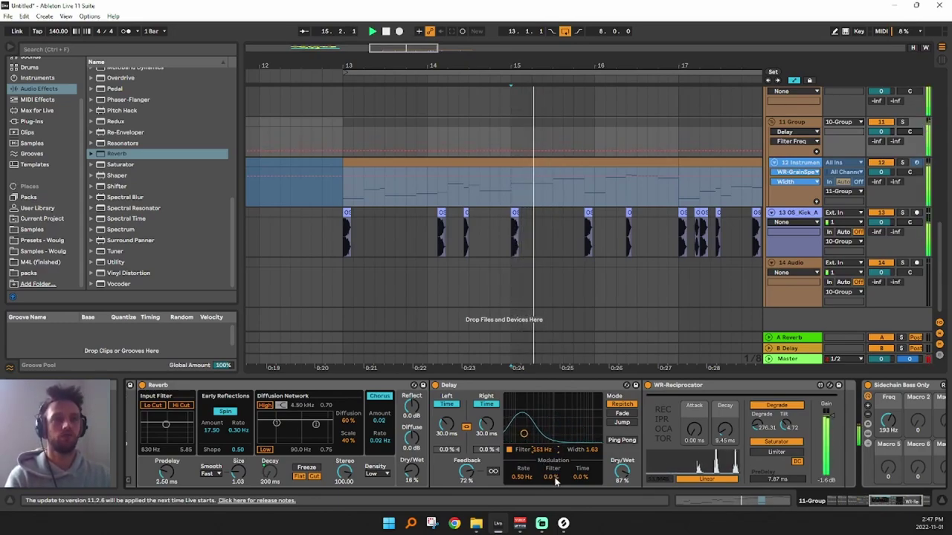
{"action": "key", "text": "space"}
{"action": "mouse_move", "coordinate": [486, 424]}
{"action": "left_mouse_down"}
{"action": "mouse_move", "coordinate": [491, 433]}
{"action": "mouse_move", "coordinate": [490, 418]}
{"action": "left_mouse_up"}
{"action": "key", "text": "space"}
{"action": "key", "text": "space"}
{"action": "left_click", "coordinate": [540, 448]}
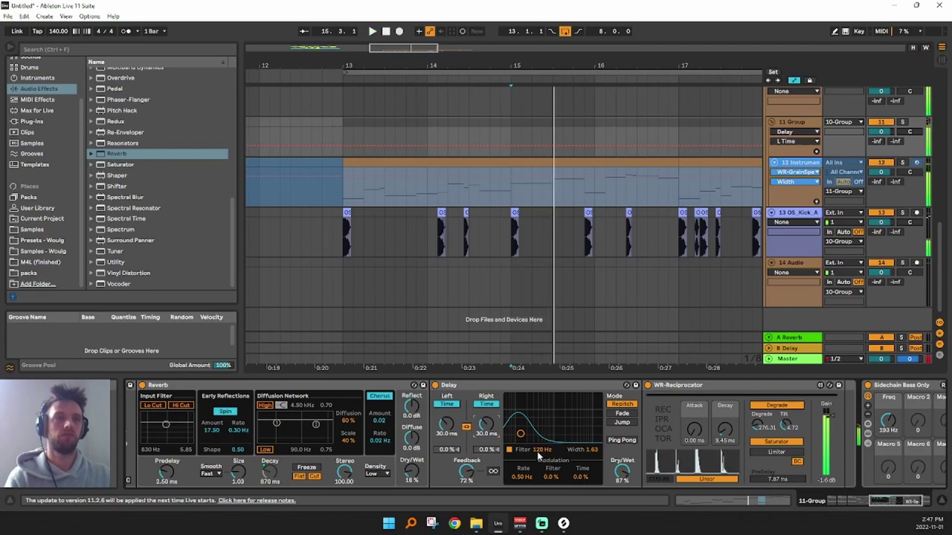
Set the Delay's filter width to 2.62 and automate its filter frequency to rise to 1.47 kHz after bar 15
{"action": "mouse_move", "coordinate": [537, 447]}
{"action": "left_mouse_down"}
{"action": "mouse_move", "coordinate": [536, 417]}
{"action": "mouse_move", "coordinate": [552, 452]}
{"action": "left_mouse_up"}
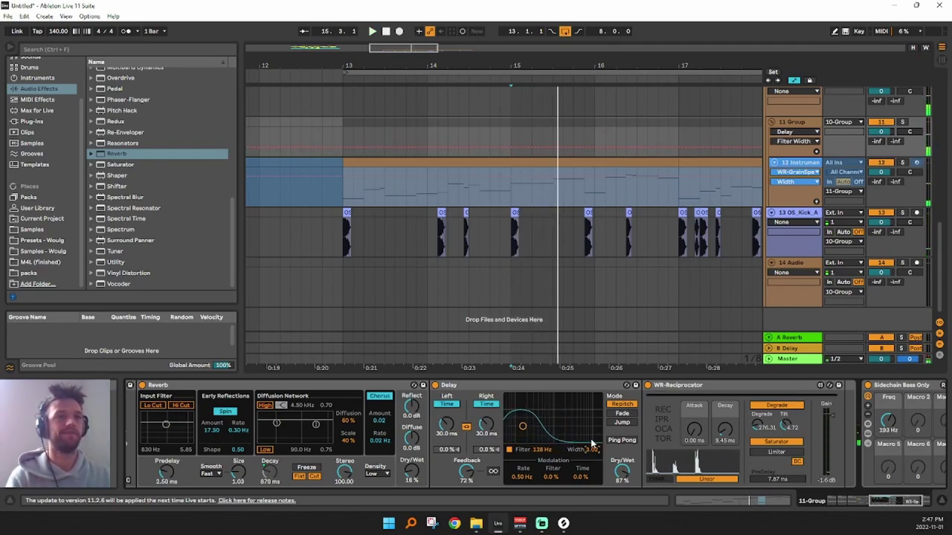
{"action": "left_click_drag", "start_coordinate": [593, 444], "coordinate": [544, 450]}
{"action": "left_click", "coordinate": [544, 452]}
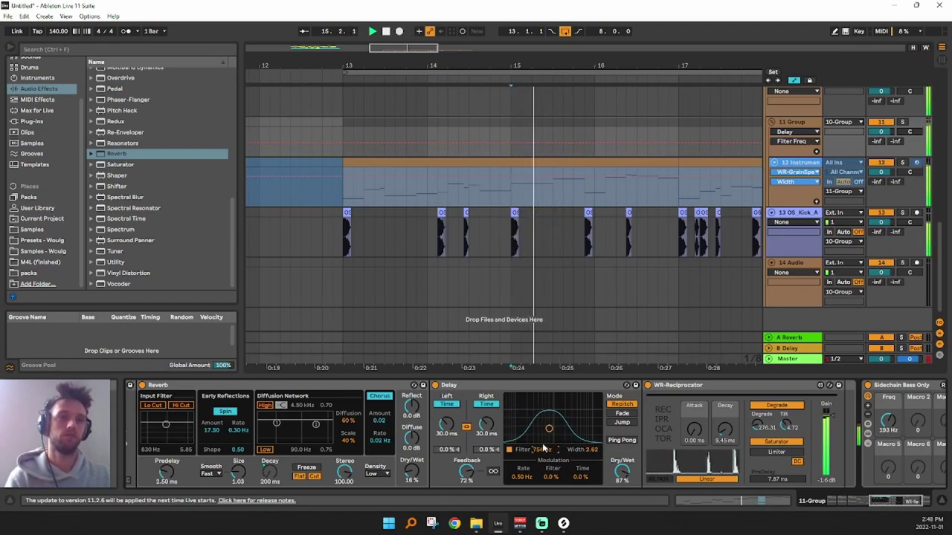
{"action": "left_click", "coordinate": [518, 150]}
{"action": "left_click_drag", "start_coordinate": [553, 149], "coordinate": [554, 136]}
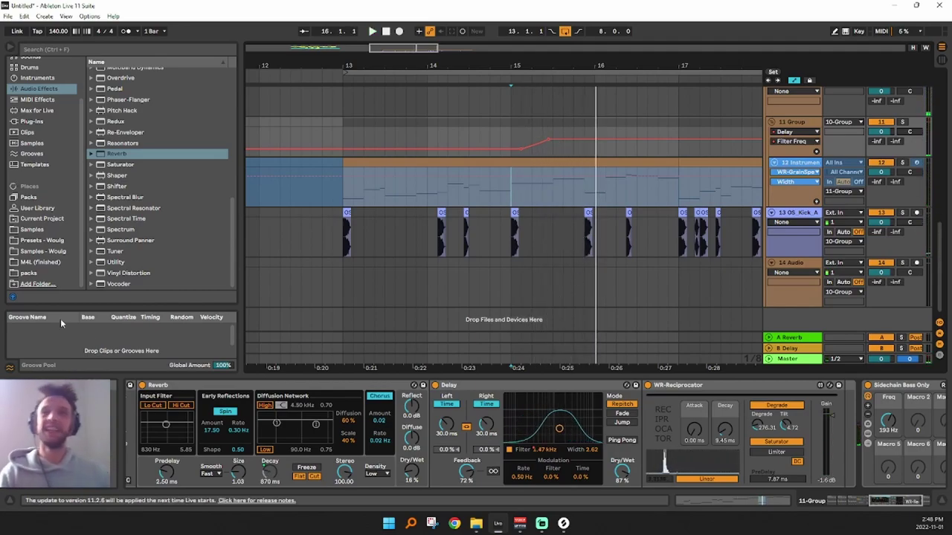
Configure the Delay with Ping Pong on, 7.99 ms for both delay times and 83 % Feedback
{"action": "left_click", "coordinate": [622, 441]}
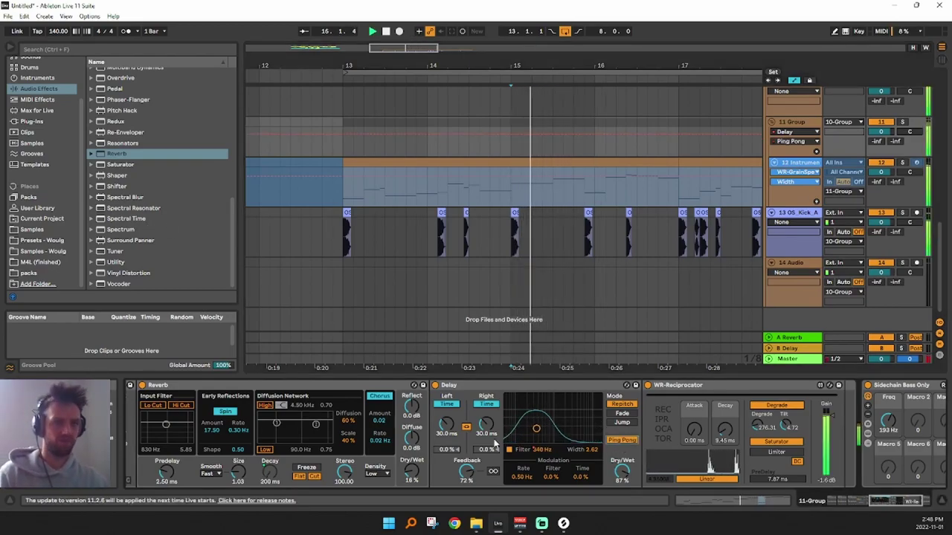
{"action": "left_click", "coordinate": [487, 430]}
{"action": "type", "text": "15"}
{"action": "key", "text": "Return"}
{"action": "key", "text": "space"}
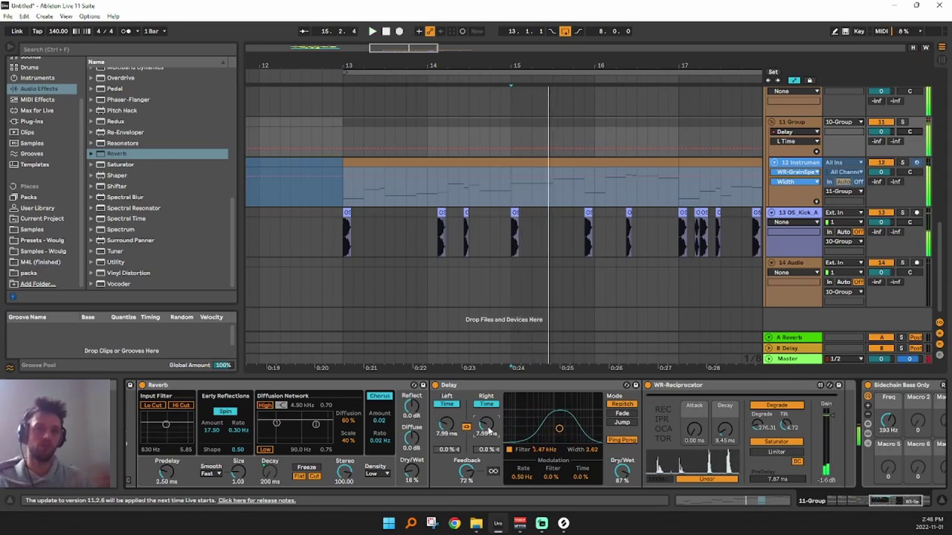
{"action": "left_click_drag", "start_coordinate": [473, 480], "coordinate": [467, 472]}
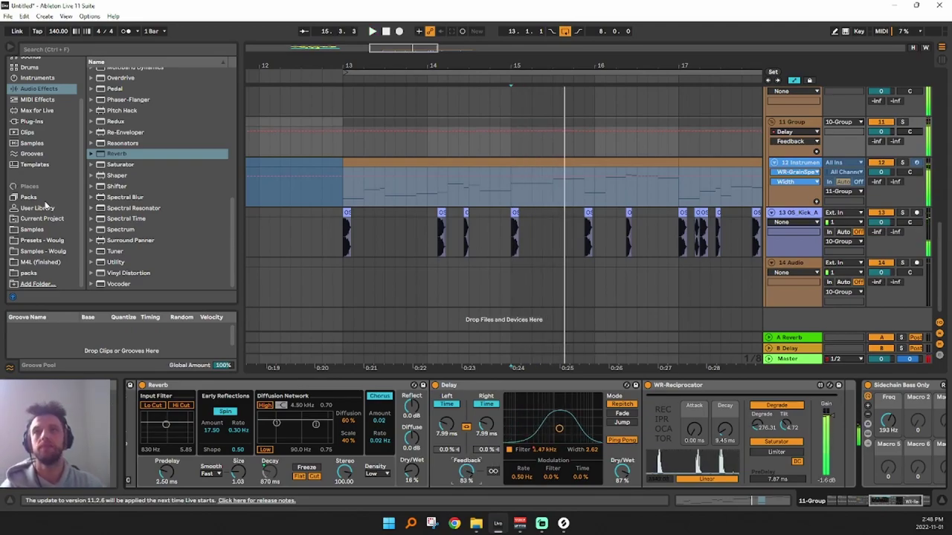
Insert a Grain Delay between the Delay and WR-Reciprocator with a 1.00 ms delay time
{"action": "scroll", "coordinate": [131, 137], "scroll_direction": "up", "scroll_amount": 5}
{"action": "left_click_drag", "start_coordinate": [125, 127], "coordinate": [677, 413]}
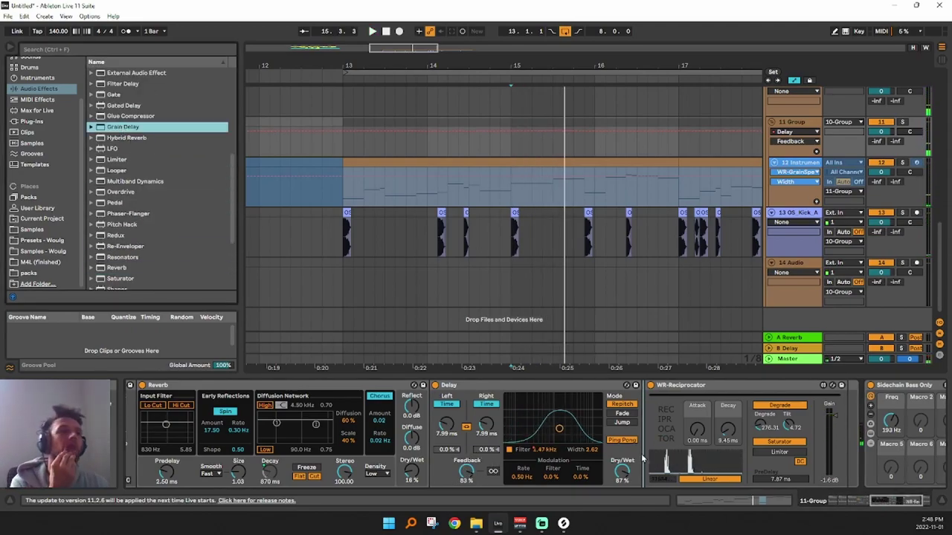
{"action": "left_click_drag", "start_coordinate": [642, 458], "coordinate": [644, 461]}
{"action": "left_click_drag", "start_coordinate": [656, 428], "coordinate": [657, 450]}
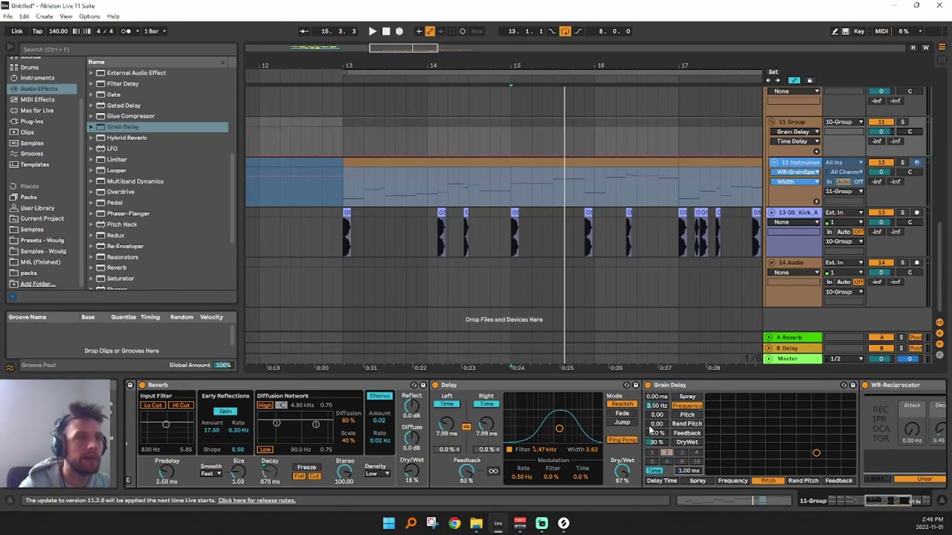
Set the Grain Delay's Feedback to 95 % and DryWet to 62 % while auditioning the fill
{"action": "left_click_drag", "start_coordinate": [659, 437], "coordinate": [659, 405]}
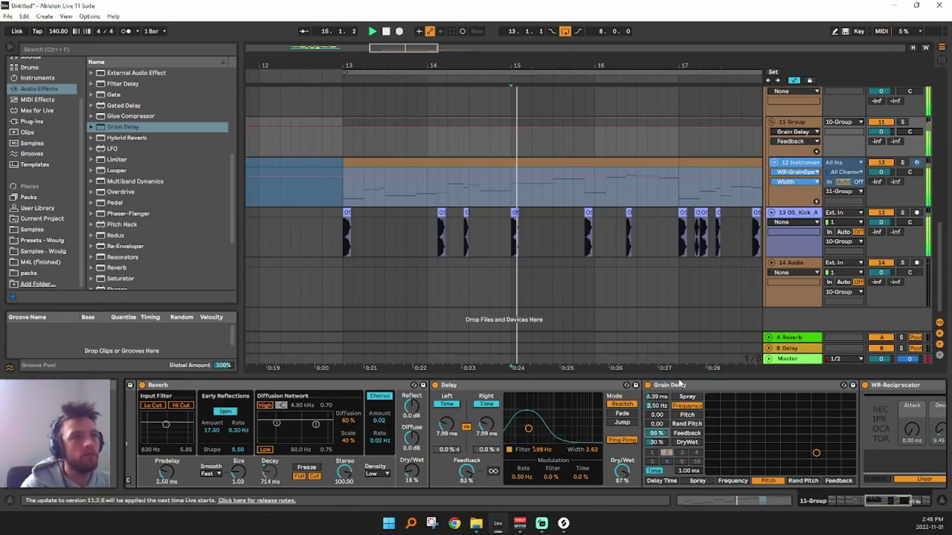
{"action": "left_click_drag", "start_coordinate": [657, 443], "coordinate": [661, 395]}
{"action": "key", "text": "space"}
{"action": "key", "text": "space"}
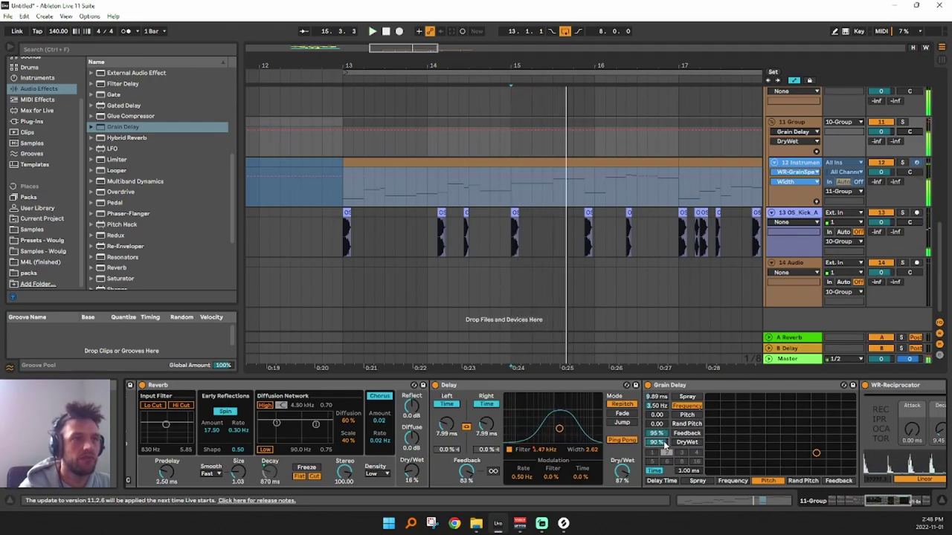
{"action": "left_click_drag", "start_coordinate": [664, 445], "coordinate": [665, 450]}
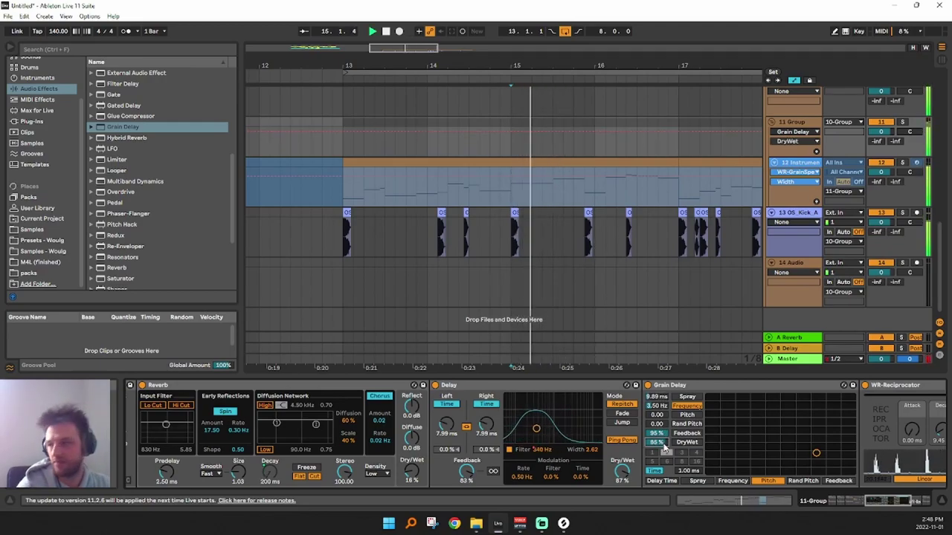
{"action": "left_click_drag", "start_coordinate": [664, 445], "coordinate": [668, 458]}
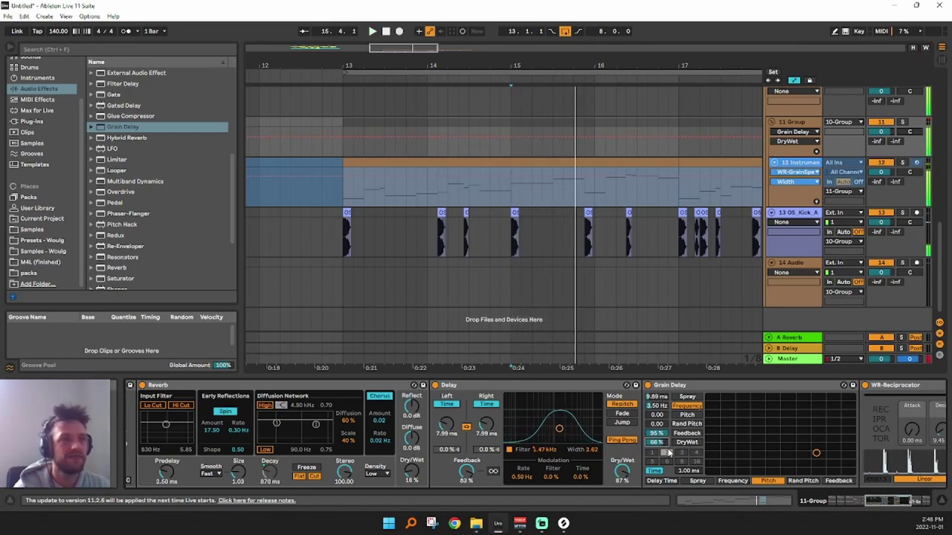
Set the Grain Delay's Spray to 22.2 ms and audition the phrase
{"action": "left_click_drag", "start_coordinate": [664, 397], "coordinate": [657, 396]}
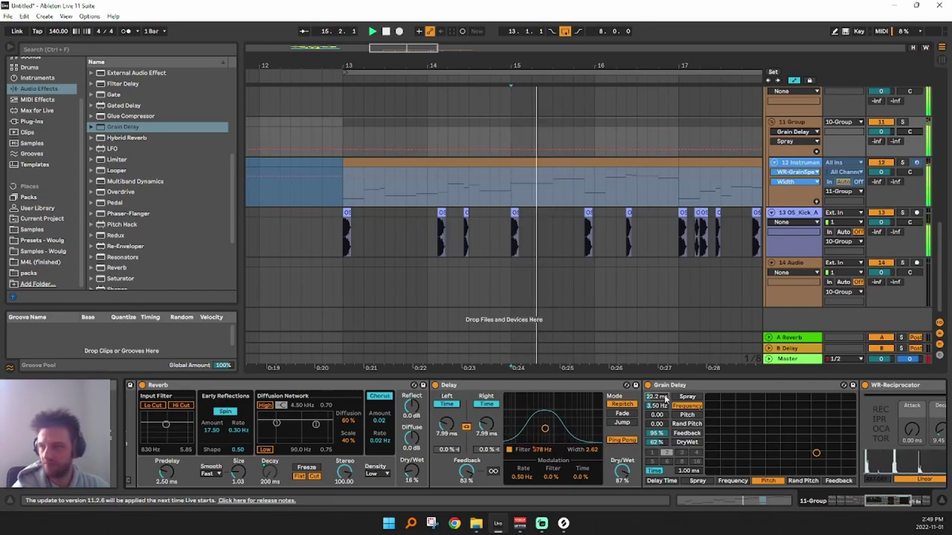
{"action": "left_click", "coordinate": [911, 504]}
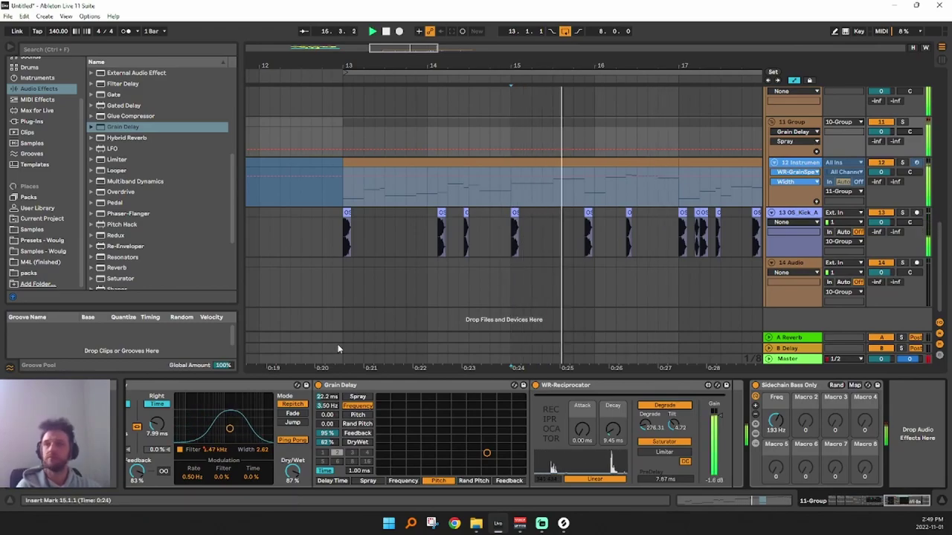
{"action": "left_click_drag", "start_coordinate": [615, 67], "coordinate": [506, 54]}
{"action": "key", "text": "space"}
Automate the dry wet macro to ramp from 0 to 127 around bar 16, after the kick, and audition it
{"action": "left_click_drag", "start_coordinate": [901, 503], "coordinate": [851, 515]}
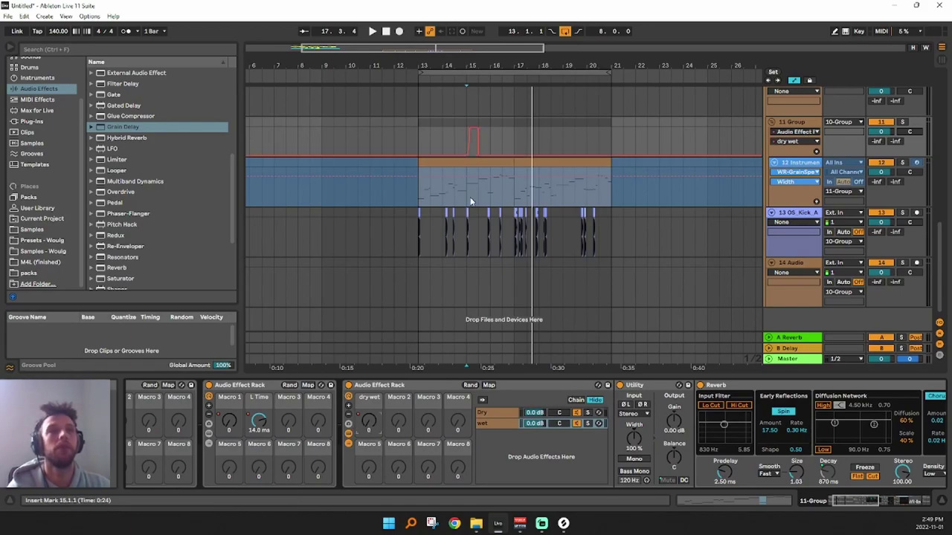
{"action": "key", "text": "space"}
{"action": "left_click_drag", "start_coordinate": [502, 67], "coordinate": [490, 171]}
{"action": "left_click", "coordinate": [457, 155]}
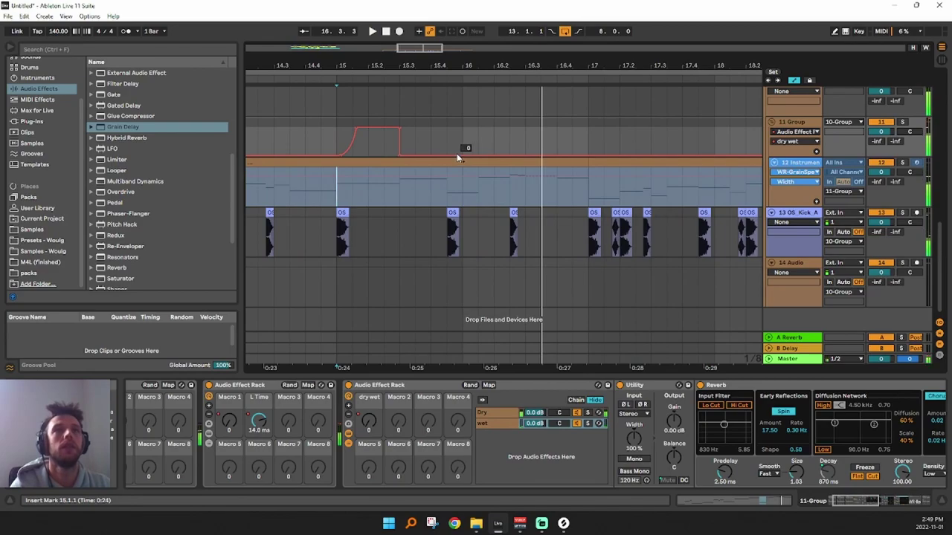
{"action": "left_click_drag", "start_coordinate": [462, 155], "coordinate": [470, 121]}
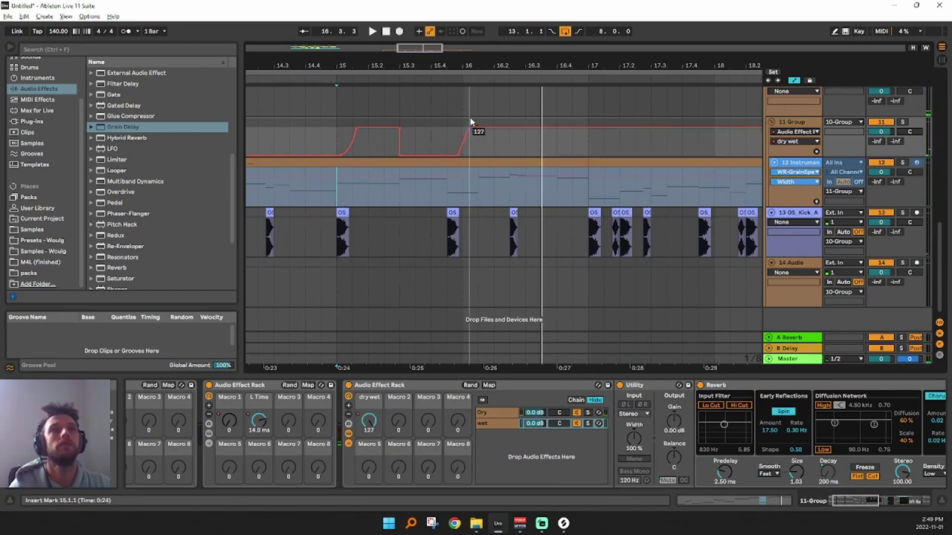
{"action": "left_click", "coordinate": [447, 134]}
{"action": "key", "text": "space"}
{"action": "key", "text": "space"}
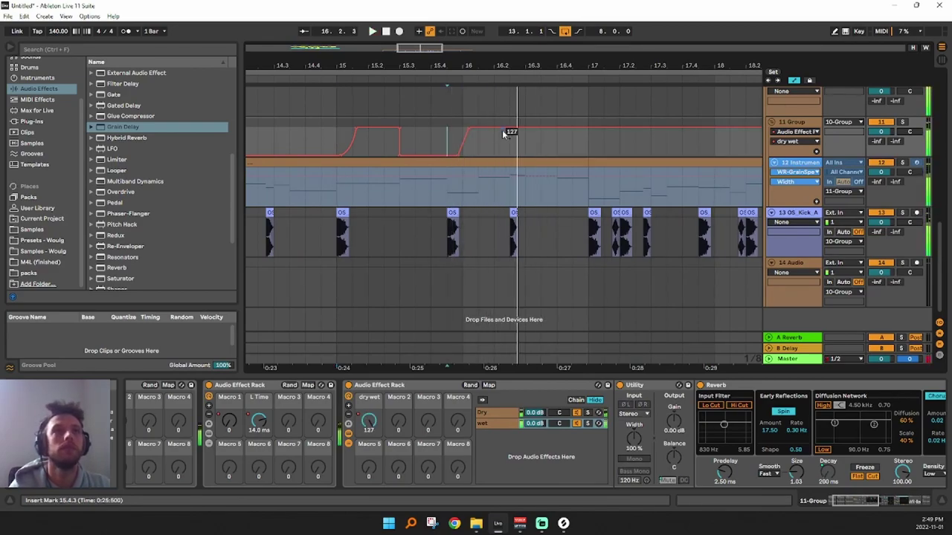
Drop the dry wet automation back to 0 at the next kick after 16.2 and audition the second fill
{"action": "left_click_drag", "start_coordinate": [523, 130], "coordinate": [511, 152]}
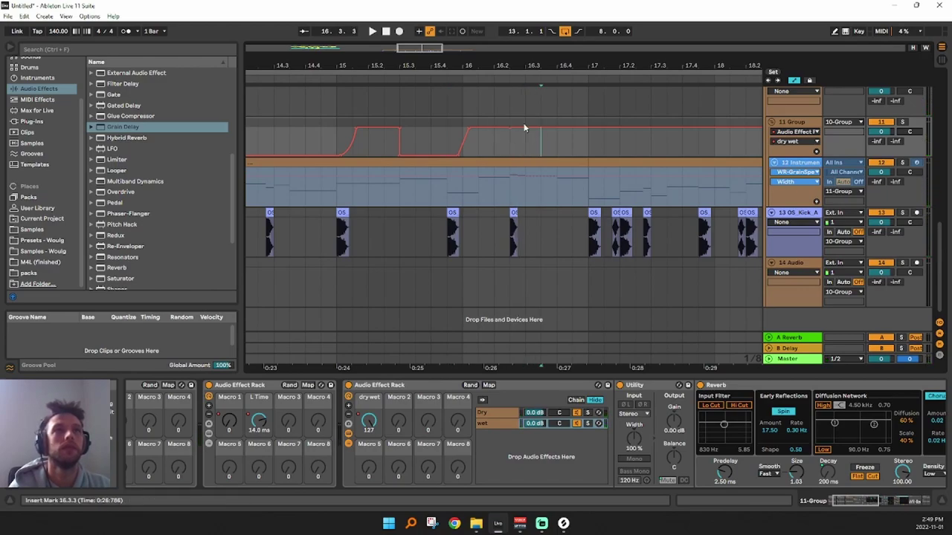
{"action": "left_click_drag", "start_coordinate": [526, 131], "coordinate": [505, 162]}
{"action": "key", "text": "space"}
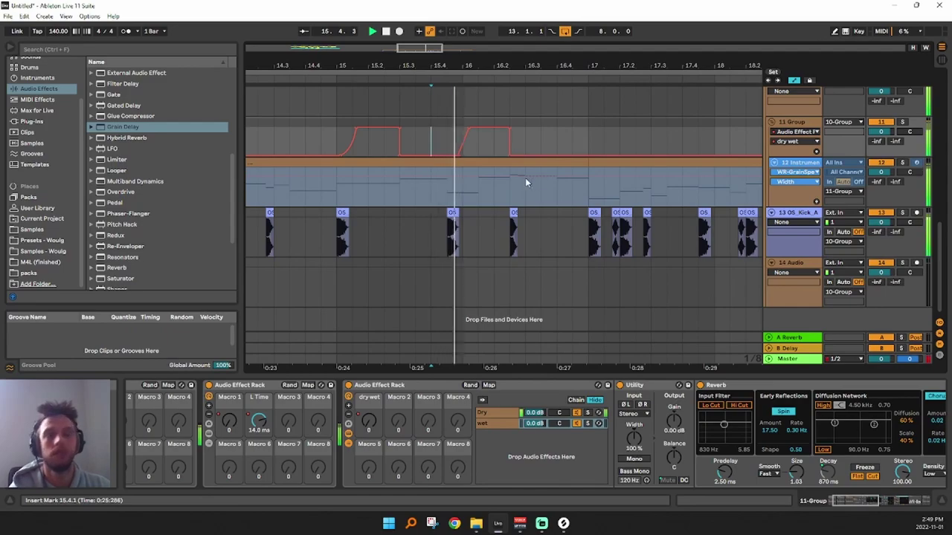
{"action": "key", "text": "space"}
Automate the Delay's filter frequency to fall back down just after bar 16 and audition the phrase
{"action": "left_click_drag", "start_coordinate": [852, 501], "coordinate": [878, 500]}
{"action": "left_click", "coordinate": [638, 449]}
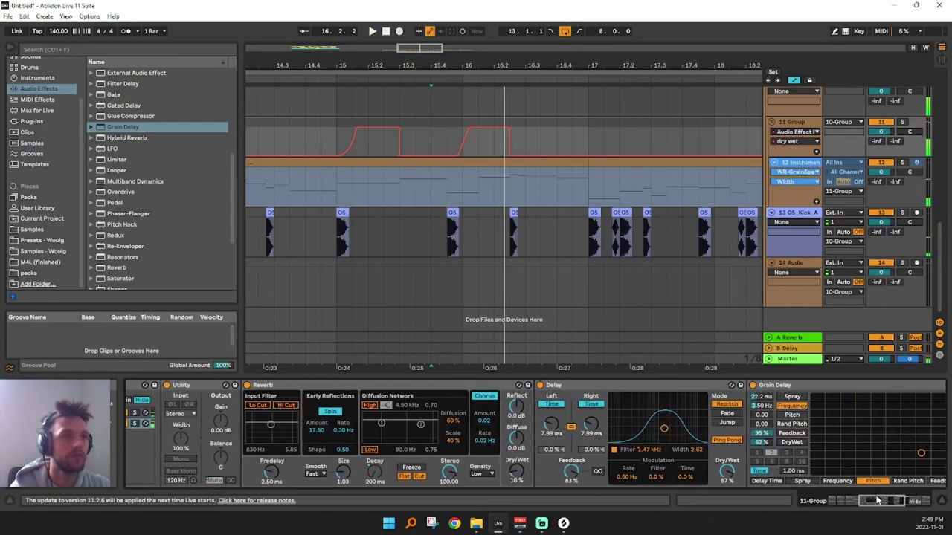
{"action": "left_click_drag", "start_coordinate": [486, 142], "coordinate": [491, 154]}
{"action": "key", "text": "space"}
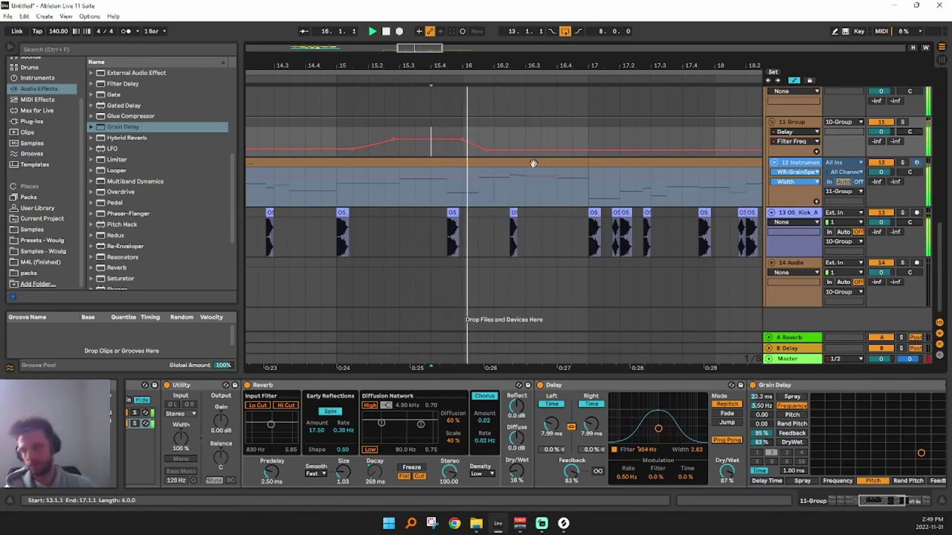
{"action": "left_click_drag", "start_coordinate": [591, 60], "coordinate": [572, 2]}
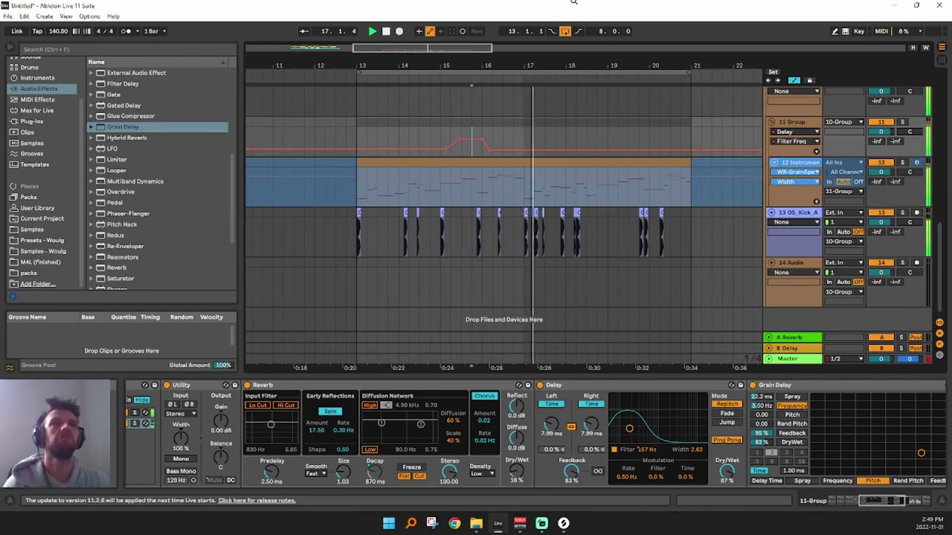
Audition the bass phrase from bar 13 with the current effect automation
{"action": "left_click_drag", "start_coordinate": [573, 62], "coordinate": [569, 53]}
{"action": "left_click", "coordinate": [384, 139]}
{"action": "key", "text": "space"}
{"action": "key", "text": "space"}
{"action": "left_click", "coordinate": [377, 138]}
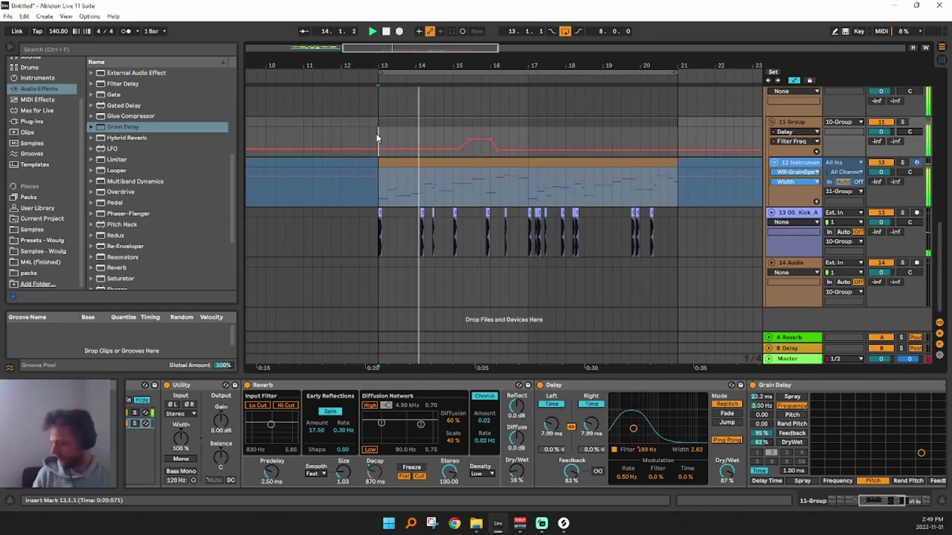
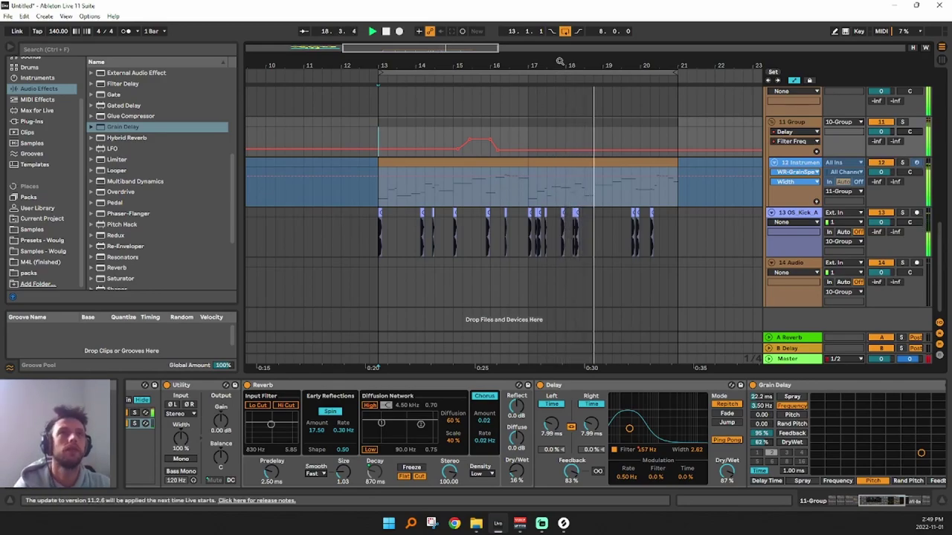
{"action": "left_click_drag", "start_coordinate": [559, 63], "coordinate": [559, 46]}
{"action": "key", "text": "space"}
{"action": "key", "text": "space"}
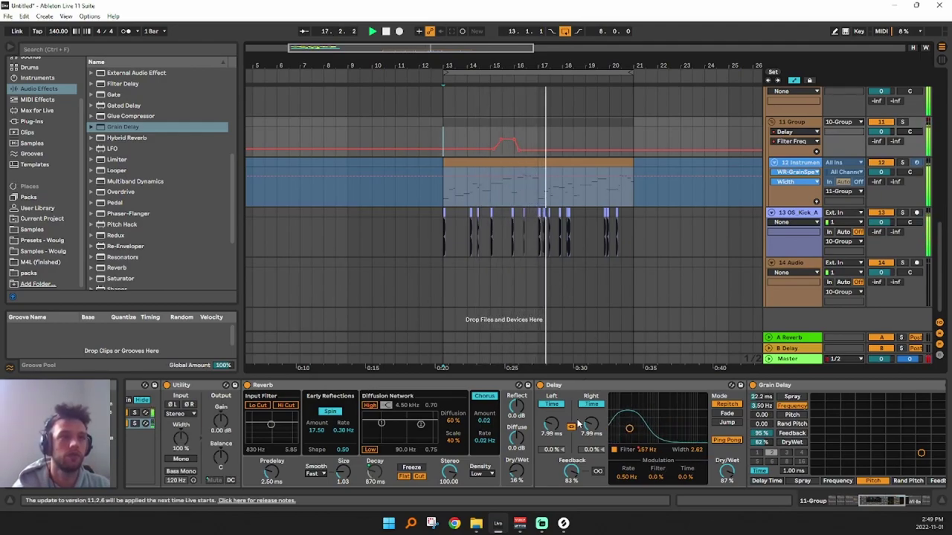
Set the Delay's left and right times to 11.9 ms and audition the fill from bar 15
{"action": "left_click_drag", "start_coordinate": [592, 426], "coordinate": [592, 419]}
{"action": "key", "text": "space"}
{"action": "key", "text": "space"}
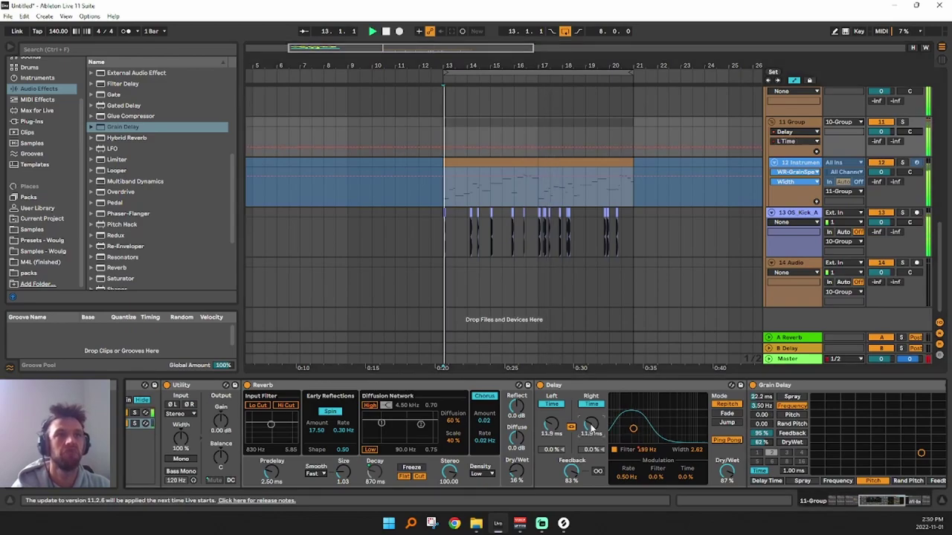
{"action": "left_click", "coordinate": [488, 137]}
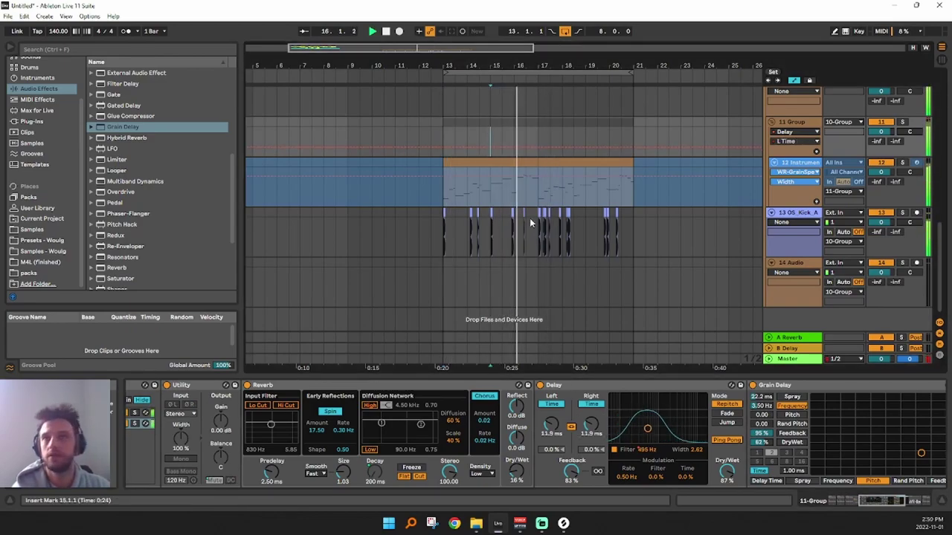
{"action": "key", "text": "space"}
{"action": "key", "text": "space"}
Set the Delay's left and right times to 5.51 ms and audition the fill from bar 15
{"action": "mouse_move", "coordinate": [592, 427]}
{"action": "left_mouse_down"}
{"action": "mouse_move", "coordinate": [592, 444]}
{"action": "mouse_move", "coordinate": [593, 429]}
{"action": "mouse_move", "coordinate": [596, 437]}
{"action": "left_mouse_up"}
{"action": "key", "text": "space"}
{"action": "key", "text": "space"}
{"action": "key", "text": "space"}
{"action": "key", "text": "space"}
{"action": "key", "text": "space"}
{"action": "key", "text": "space"}
{"action": "key", "text": "space"}
Move the Grain Delay ahead of the Delay and set the Delay's left and right times to 11.9 ms
{"action": "left_click_drag", "start_coordinate": [799, 386], "coordinate": [537, 423]}
{"action": "key", "text": "space"}
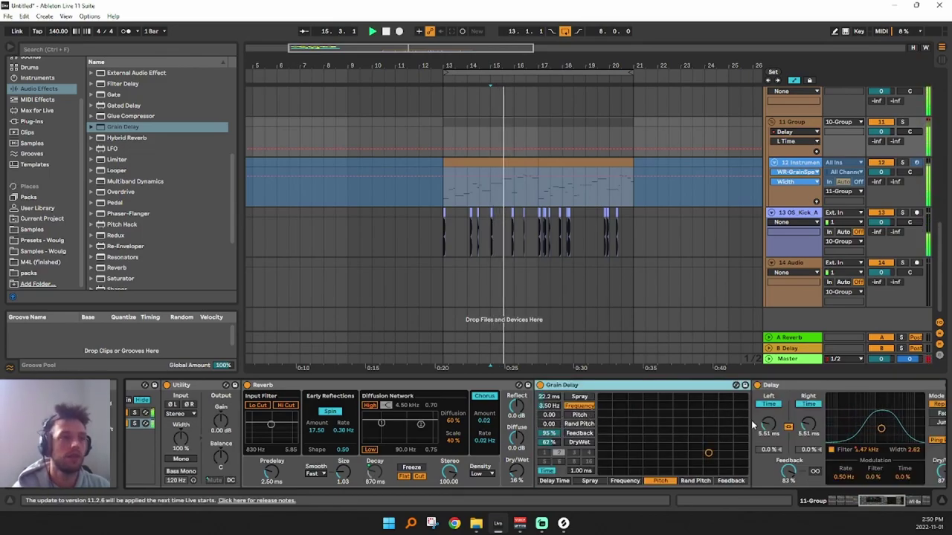
{"action": "left_click_drag", "start_coordinate": [771, 429], "coordinate": [772, 422]}
{"action": "key", "text": "space"}
{"action": "key", "text": "space"}
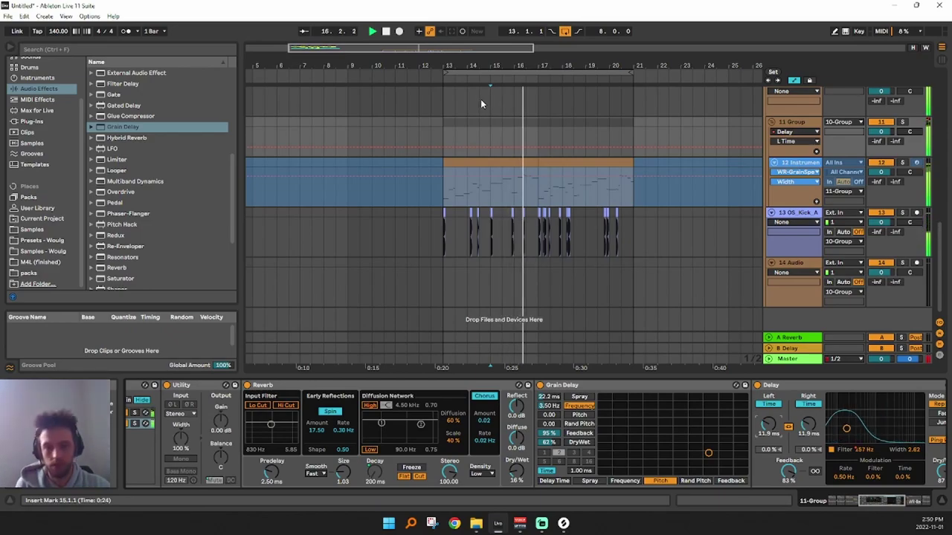
Set the Delay's Dry/Wet to 93% and the WR-Reciprocator's Degrade to 181.92 while auditioning the phrase
{"action": "left_click_drag", "start_coordinate": [883, 503], "coordinate": [909, 503]}
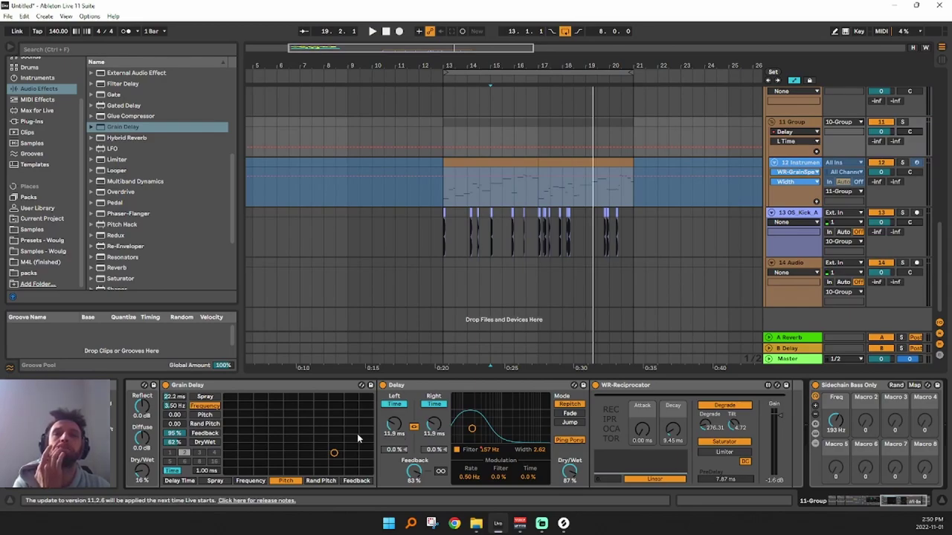
{"action": "key", "text": "space"}
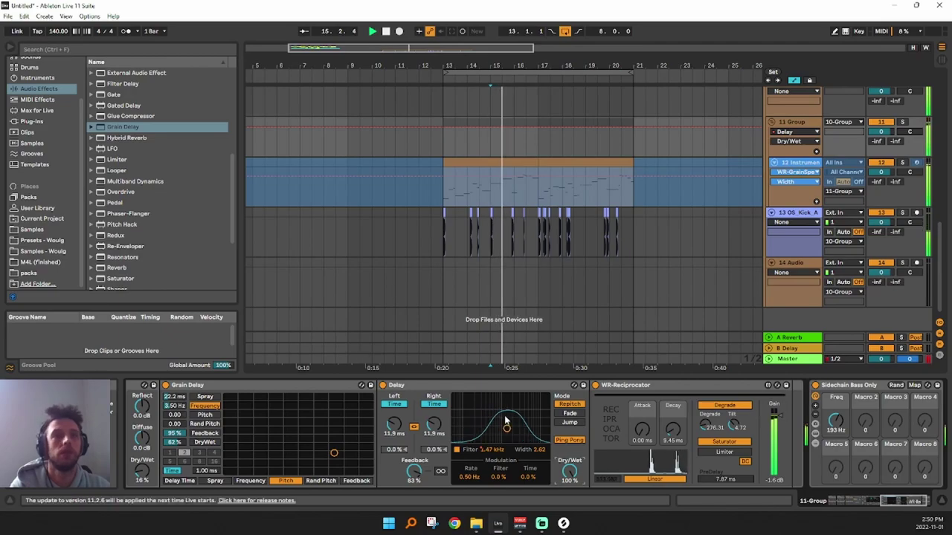
{"action": "left_click_drag", "start_coordinate": [571, 475], "coordinate": [574, 483]}
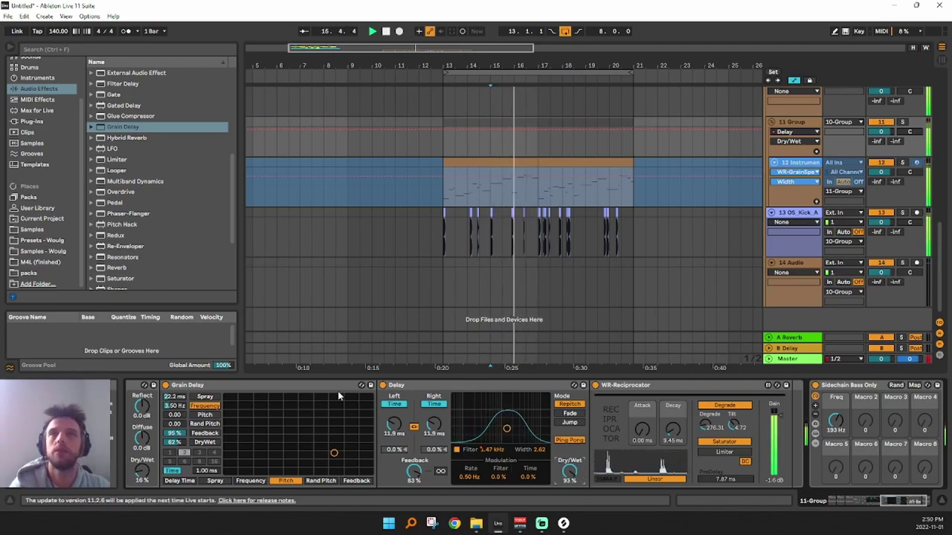
{"action": "left_click", "coordinate": [707, 429]}
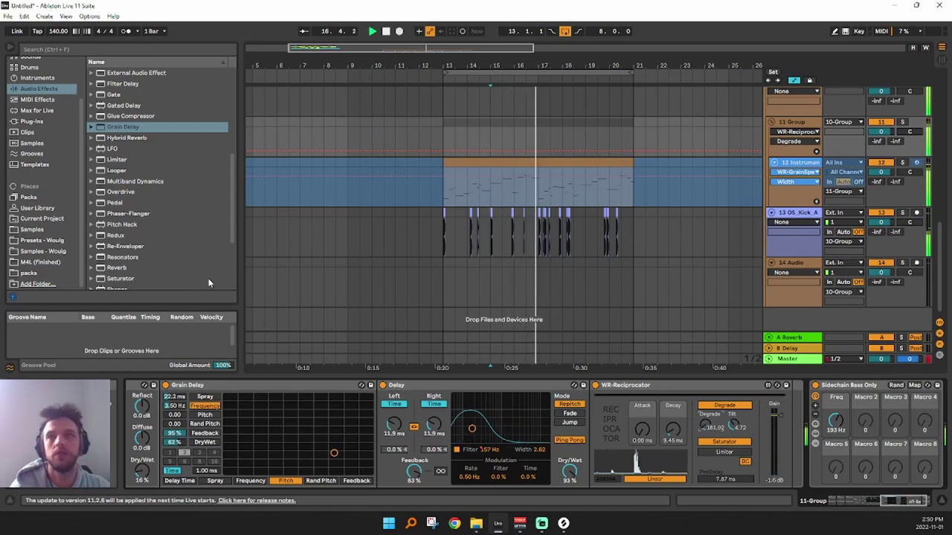
{"action": "key", "text": "space"}
{"action": "key", "text": "space"}
Automate the dry wet macro to ramp from 0 to 127 around 17.3 and drop to 0 at the kick just before bar 18
{"action": "left_click_drag", "start_coordinate": [552, 68], "coordinate": [496, 177]}
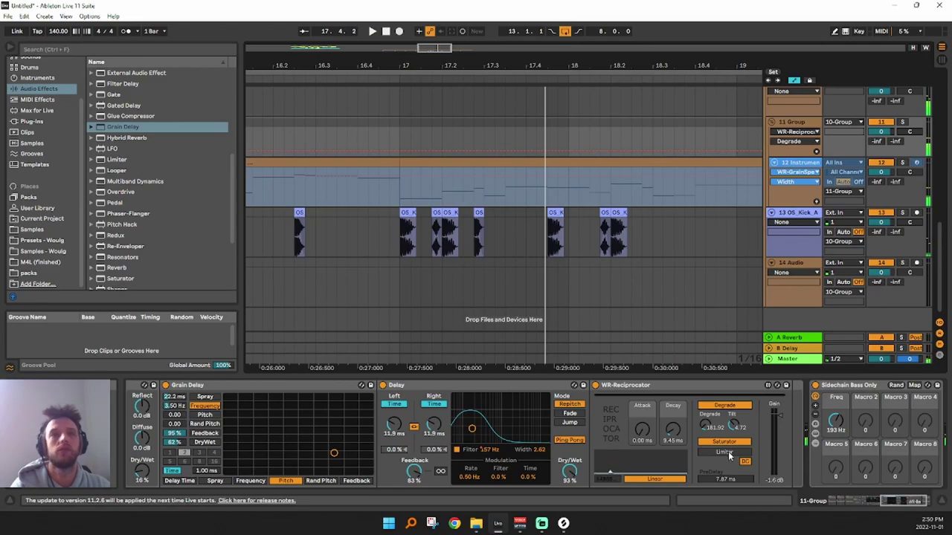
{"action": "left_click_drag", "start_coordinate": [899, 503], "coordinate": [835, 494]}
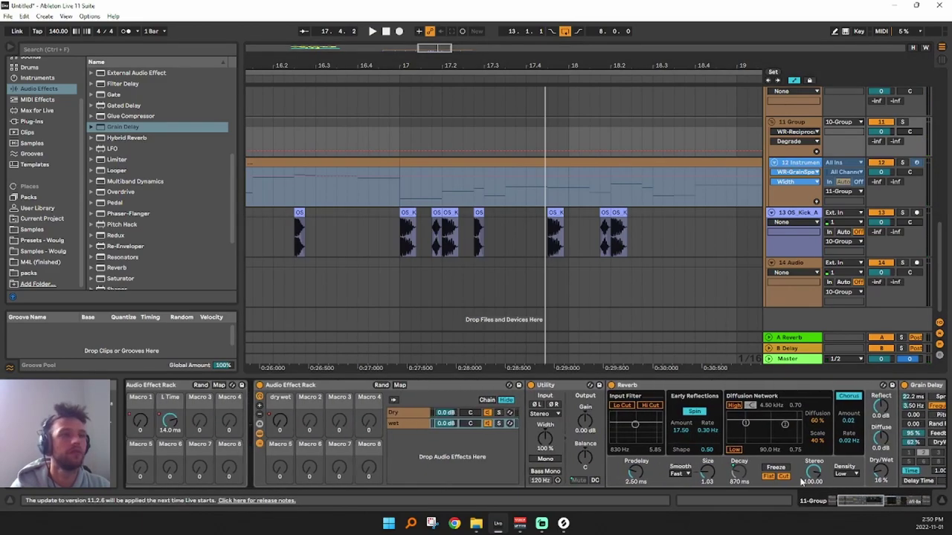
{"action": "left_click", "coordinate": [281, 423]}
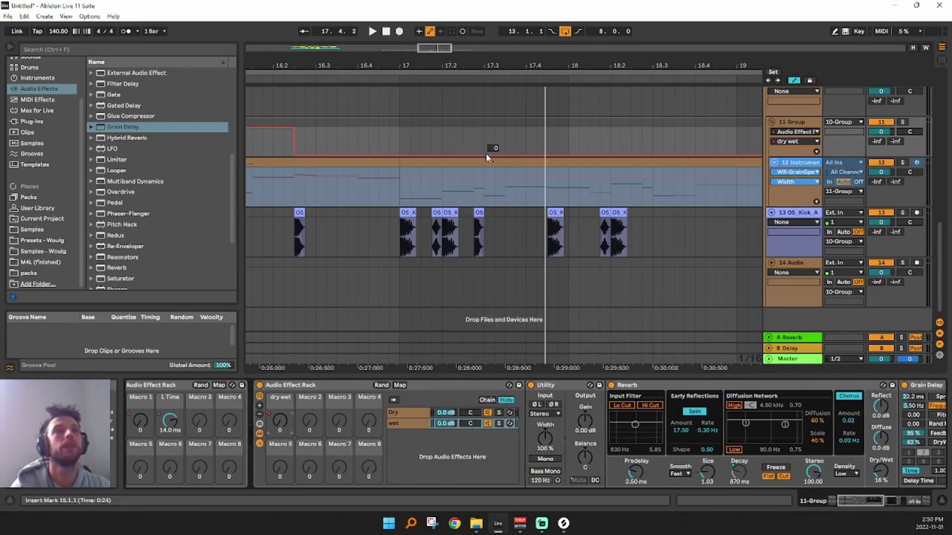
{"action": "left_click", "coordinate": [485, 154]}
{"action": "left_click_drag", "start_coordinate": [505, 153], "coordinate": [549, 175]}
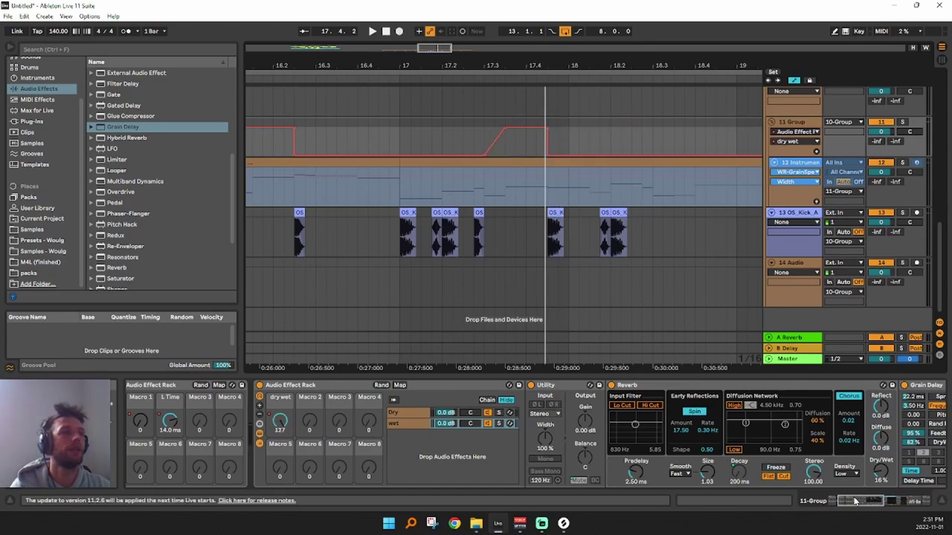
Move the dry wet rack to the front of the chain and name the first three racks reciprocator, phasor and delay
{"action": "left_click_drag", "start_coordinate": [855, 502], "coordinate": [842, 500]}
{"action": "left_click", "coordinate": [419, 443]}
{"action": "left_click_drag", "start_coordinate": [448, 386], "coordinate": [137, 417]}
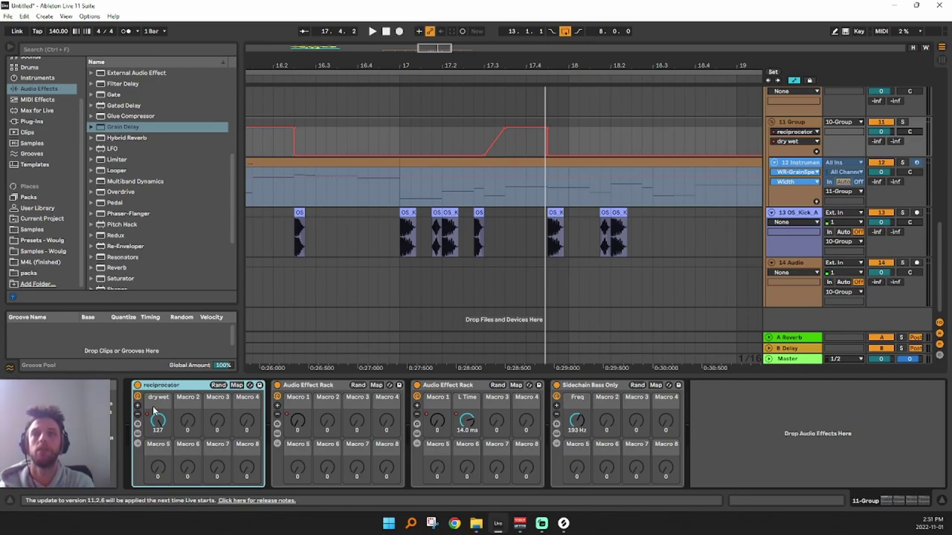
{"action": "left_click", "coordinate": [301, 385]}
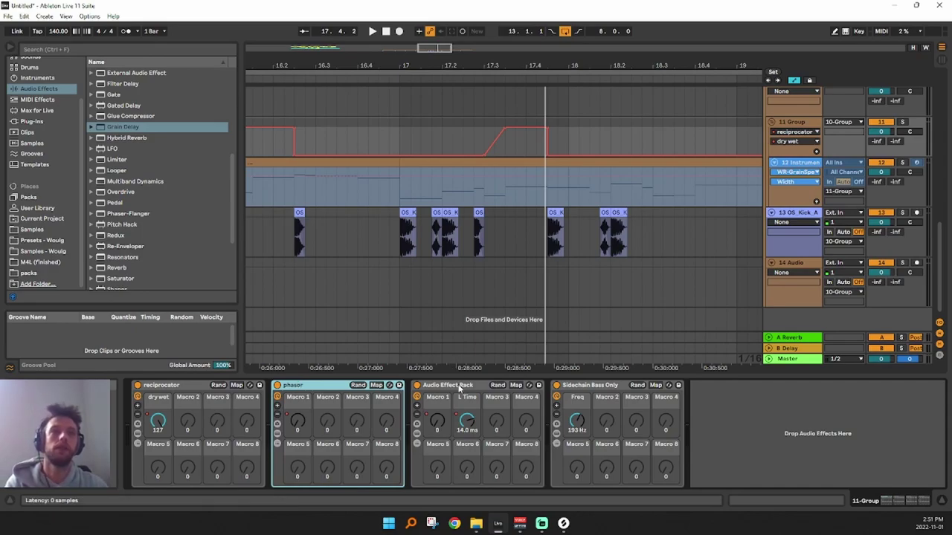
{"action": "left_click", "coordinate": [460, 386]}
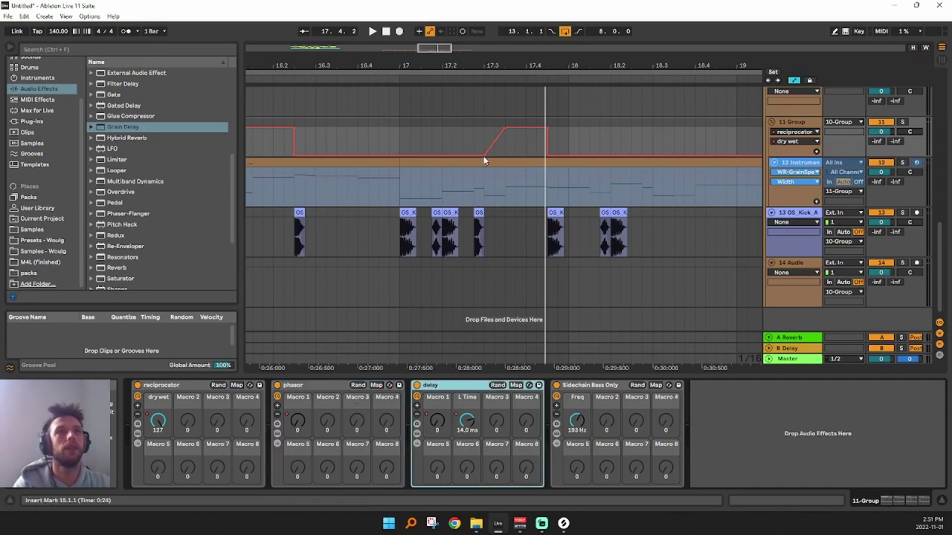
Automate the phasor rack's Macro 1 to rise after 17.3 and fall back to 0 at the kick before bar 18
{"action": "left_click", "coordinate": [478, 137]}
{"action": "key", "text": "space"}
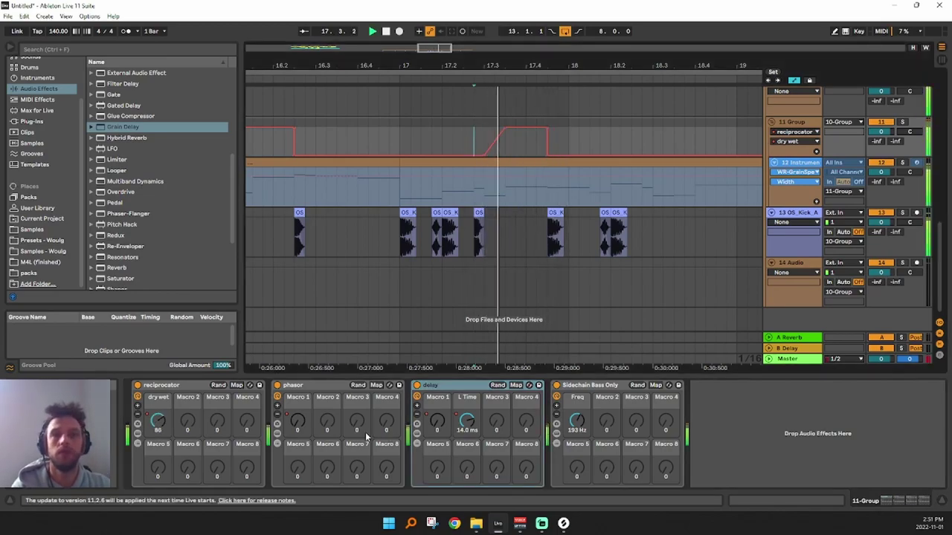
{"action": "left_click", "coordinate": [305, 420]}
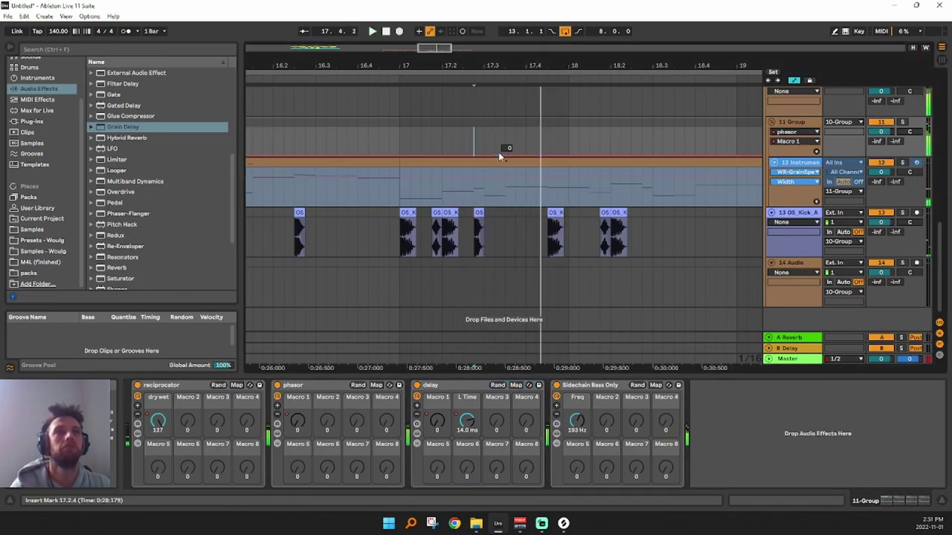
{"action": "left_click_drag", "start_coordinate": [514, 155], "coordinate": [528, 131]}
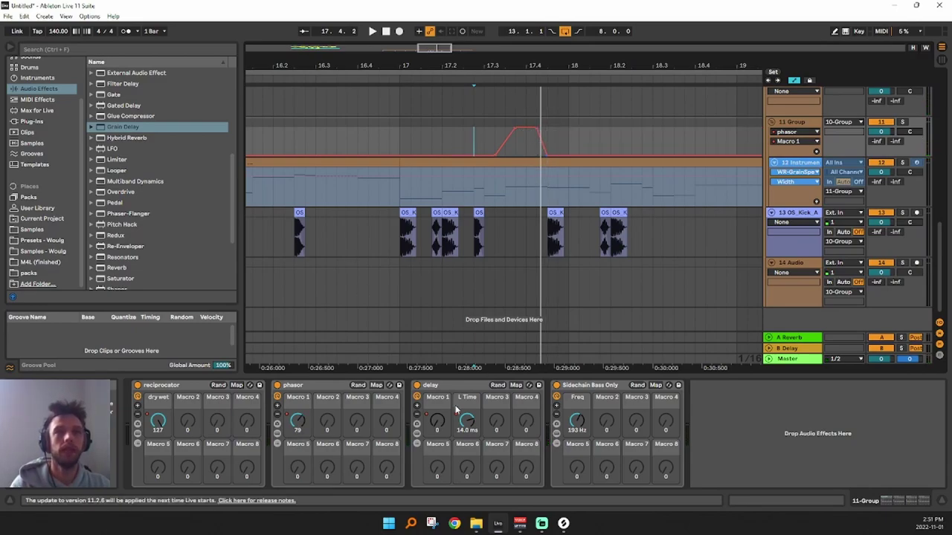
Automate the delay rack's Macro 1 to ramp up to 127 around 17.4, drop to 0 at the next kick, and audition it
{"action": "left_click", "coordinate": [438, 423]}
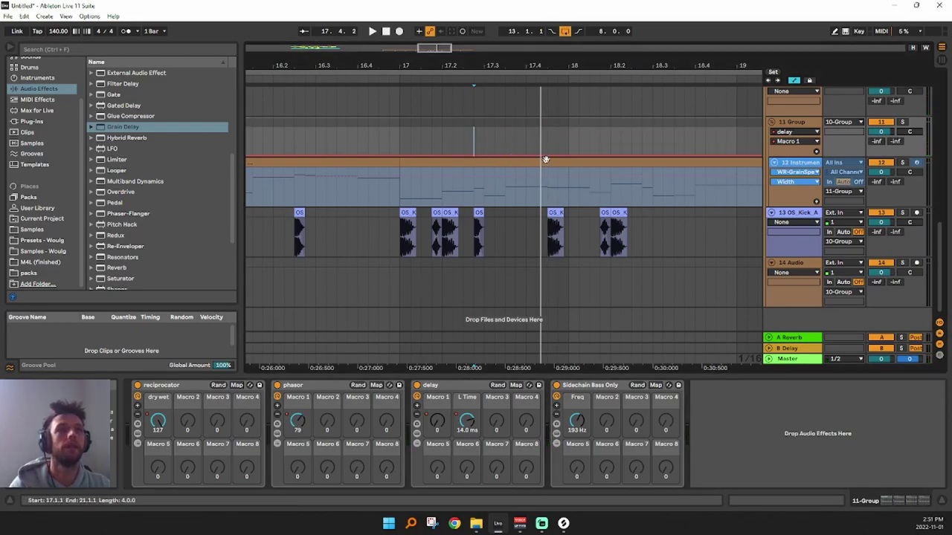
{"action": "mouse_move", "coordinate": [538, 157]}
{"action": "left_mouse_down"}
{"action": "mouse_move", "coordinate": [536, 117]}
{"action": "mouse_move", "coordinate": [556, 154]}
{"action": "left_mouse_up"}
{"action": "key", "text": "space"}
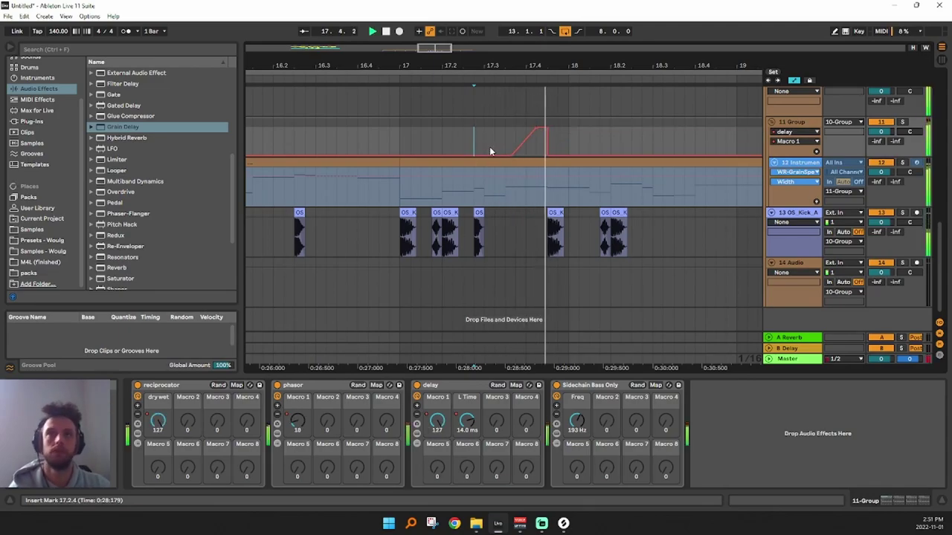
{"action": "key", "text": "space"}
{"action": "key", "text": "space"}
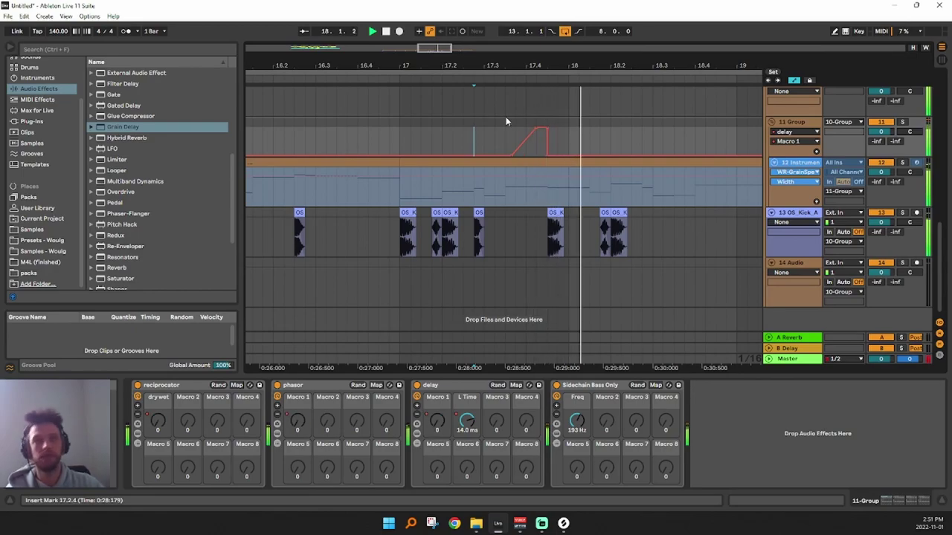
{"action": "left_click", "coordinate": [393, 143]}
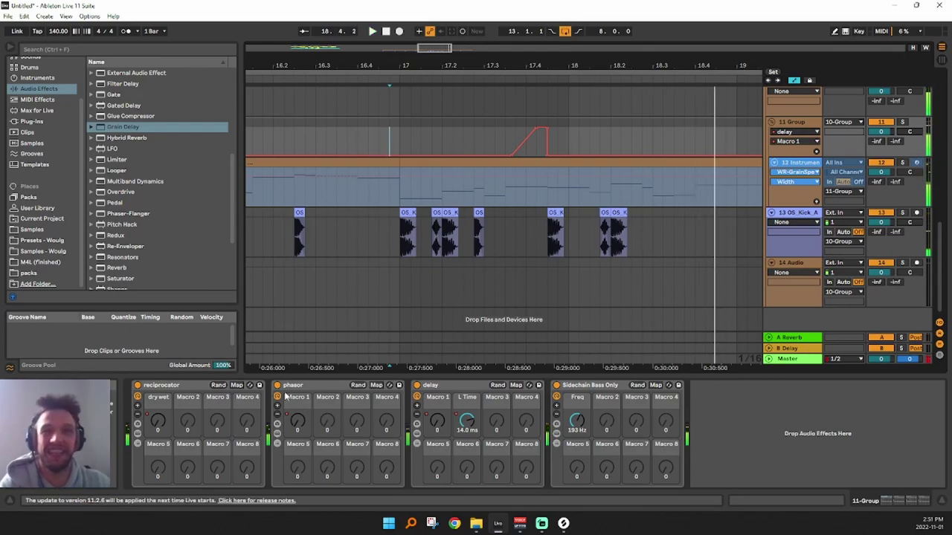
Automate the reciprocator's dry wet to curve up to 127 after the kick before bar 18, drop to 0 near 18.2, and audition it
{"action": "left_click", "coordinate": [158, 421]}
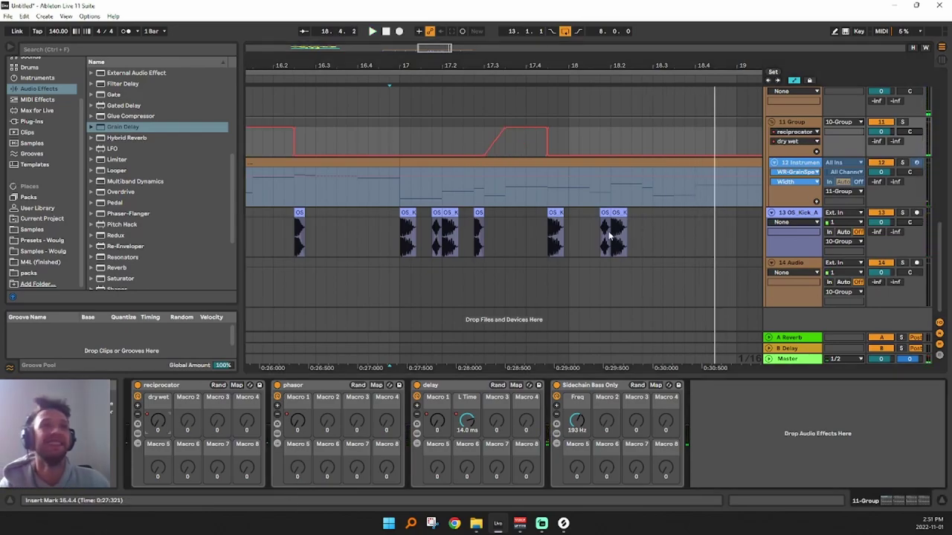
{"action": "left_click_drag", "start_coordinate": [560, 154], "coordinate": [566, 123]}
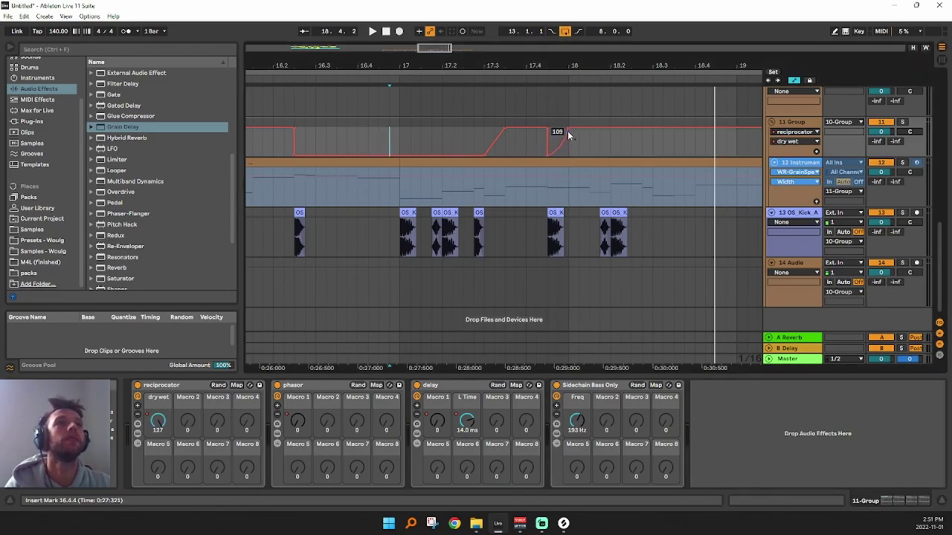
{"action": "left_click_drag", "start_coordinate": [566, 127], "coordinate": [551, 149]}
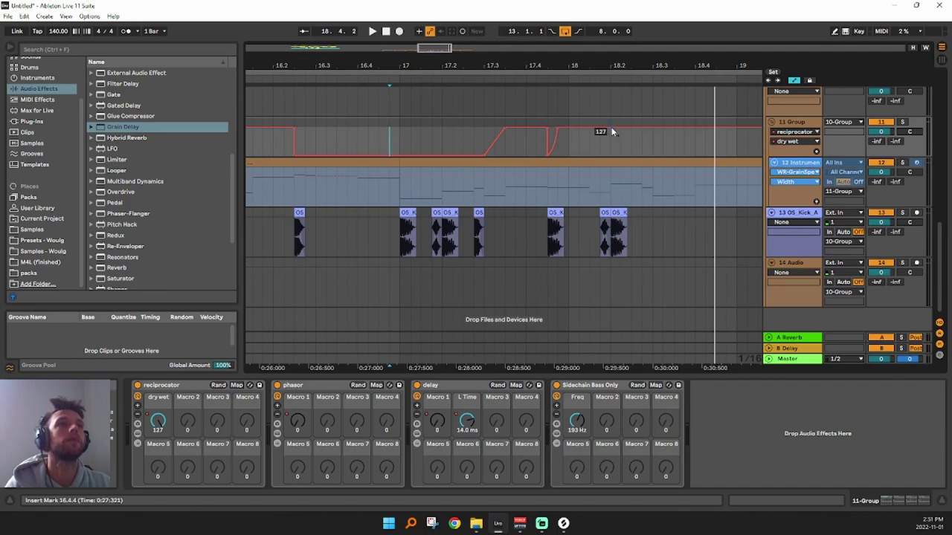
{"action": "left_click", "coordinate": [527, 197]}
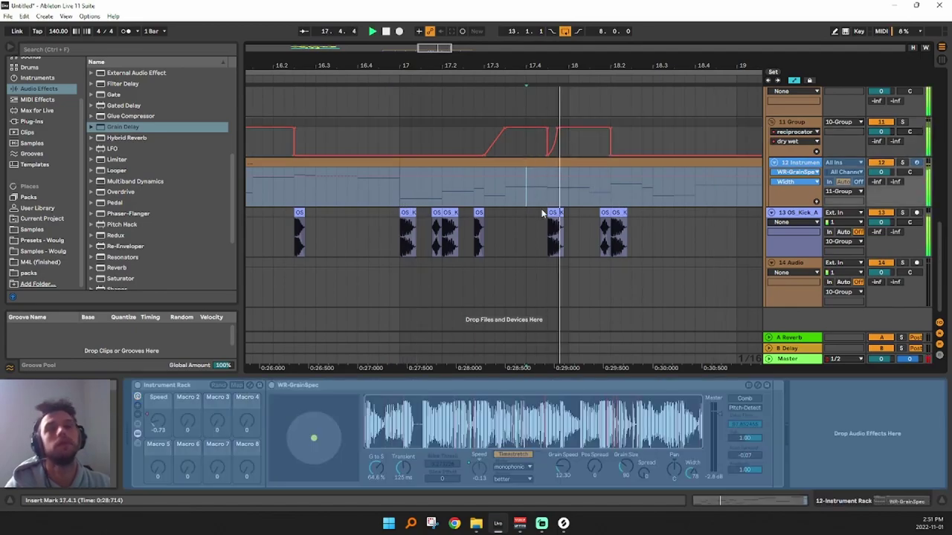
{"action": "left_click", "coordinate": [806, 124]}
{"action": "key", "text": "space"}
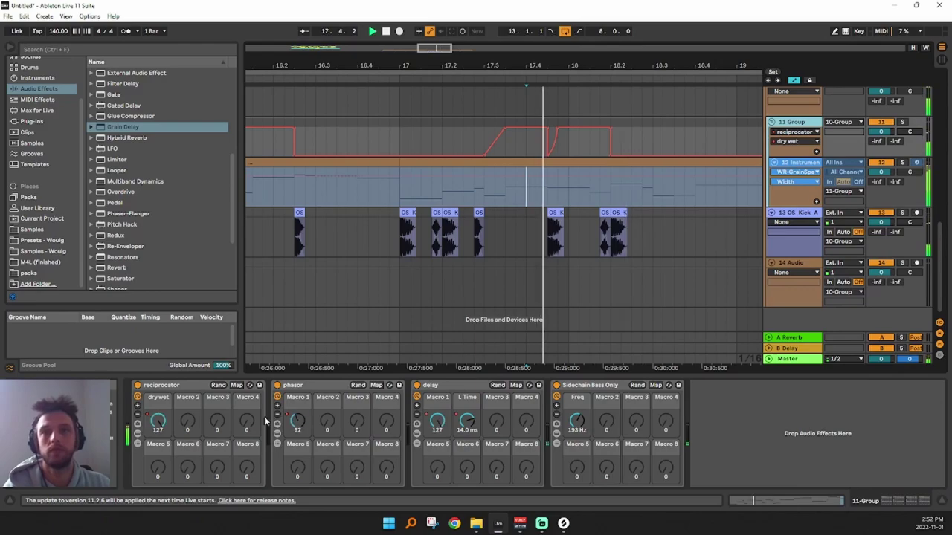
{"action": "key", "text": "space"}
{"action": "key", "text": "space"}
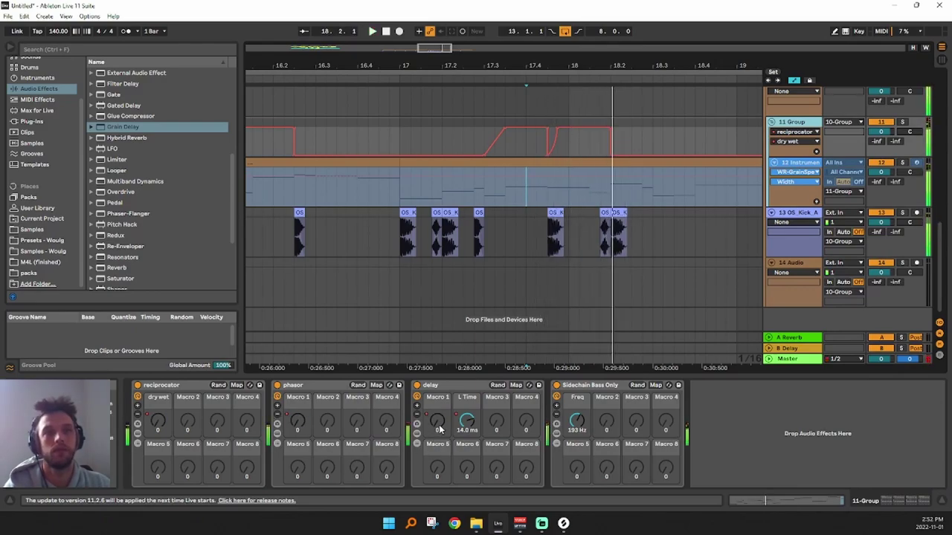
Automate the delay rack's Macro 1 to curve up to 127 by bar 18 and drop to 0 at the kick near 18.2
{"action": "left_click", "coordinate": [438, 422]}
{"action": "mouse_move", "coordinate": [568, 156]}
{"action": "left_mouse_down"}
{"action": "mouse_move", "coordinate": [567, 120]}
{"action": "mouse_move", "coordinate": [557, 165]}
{"action": "left_mouse_up"}
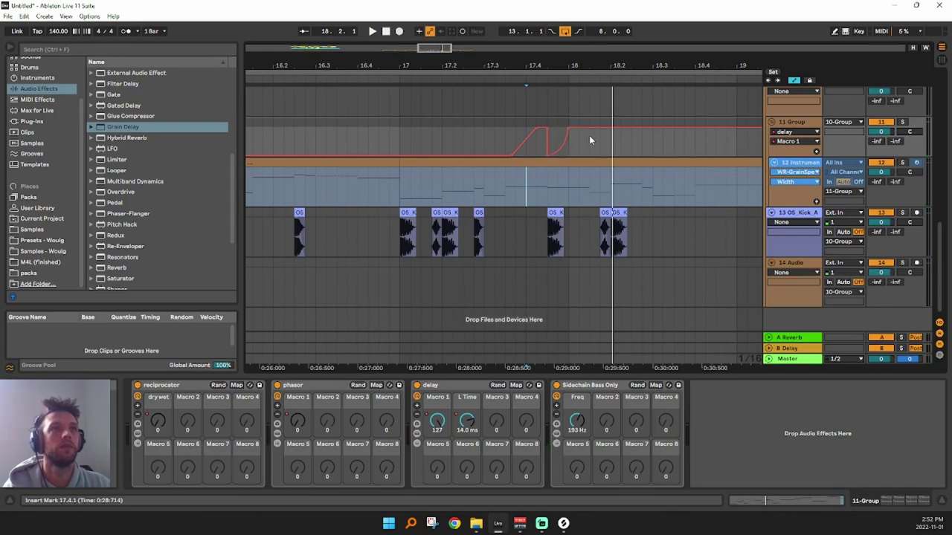
{"action": "left_click_drag", "start_coordinate": [609, 128], "coordinate": [609, 164]}
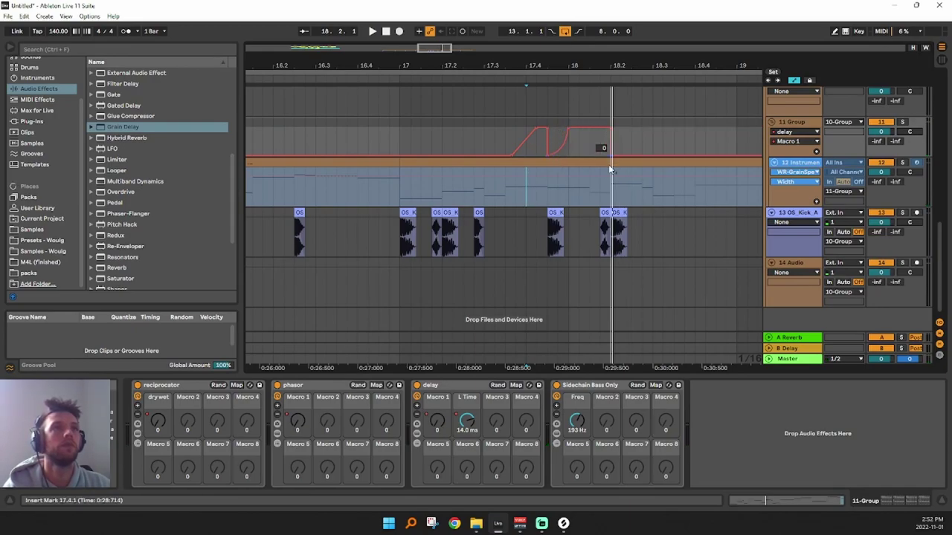
Automate the delay rack's L Time macro to dip just before bar 18 and come up to 17.7 ms, auditioning the change
{"action": "left_click", "coordinate": [467, 422]}
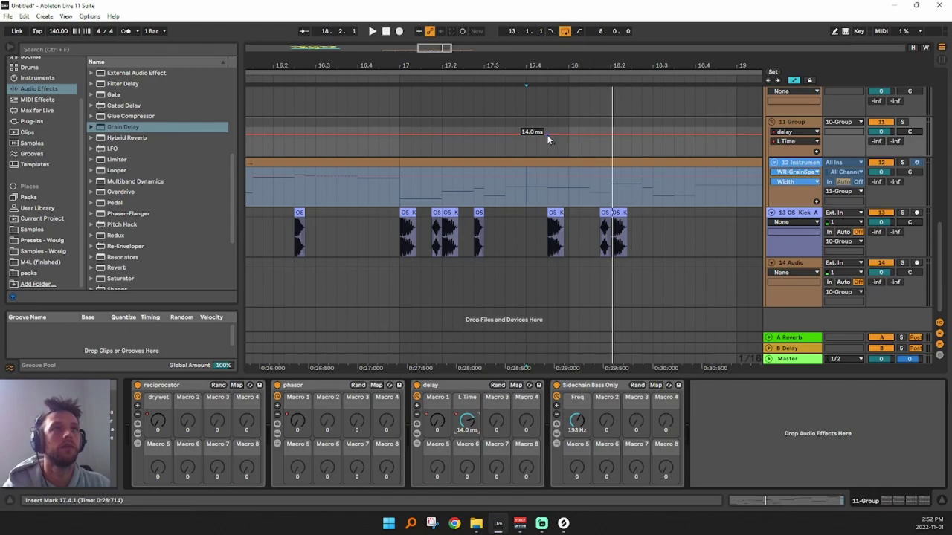
{"action": "key", "text": "space"}
{"action": "mouse_move", "coordinate": [560, 136]}
{"action": "left_mouse_down"}
{"action": "mouse_move", "coordinate": [560, 147]}
{"action": "mouse_move", "coordinate": [567, 132]}
{"action": "left_mouse_up"}
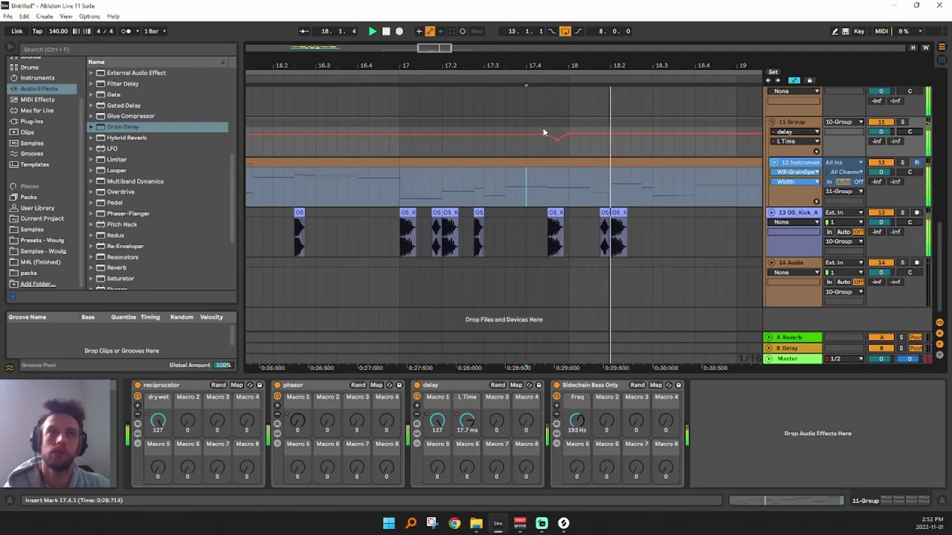
Automate a short stepped dip in the delay rack's L Time macro just before 18.2 and audition it
{"action": "key", "text": "space"}
{"action": "key", "text": "b"}
{"action": "left_click", "coordinate": [597, 141]}
{"action": "key", "text": "space"}
{"action": "left_click_drag", "start_coordinate": [599, 139], "coordinate": [596, 138]}
{"action": "key", "text": "space"}
{"action": "key", "text": "space"}
{"action": "key", "text": "space"}
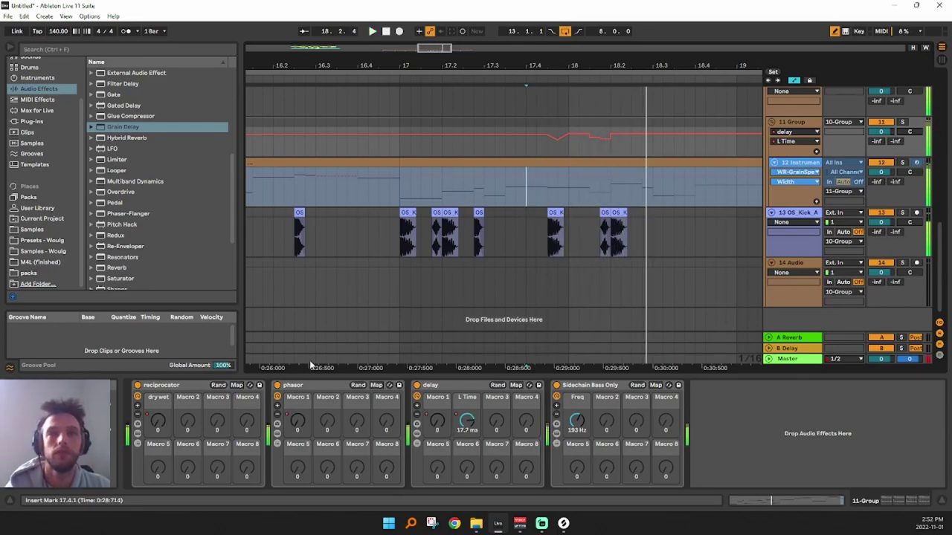
Inside the reciprocator rack, automate the Delay's Filter Freq to rise at the kick before bar 18, and play it back
{"action": "left_click", "coordinate": [156, 422]}
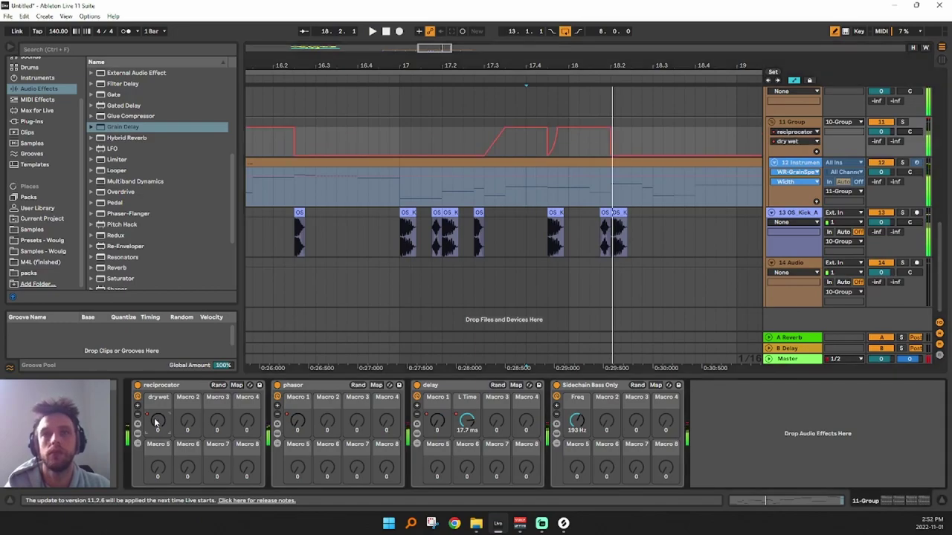
{"action": "left_click", "coordinate": [237, 385]}
{"action": "left_click", "coordinate": [277, 385]}
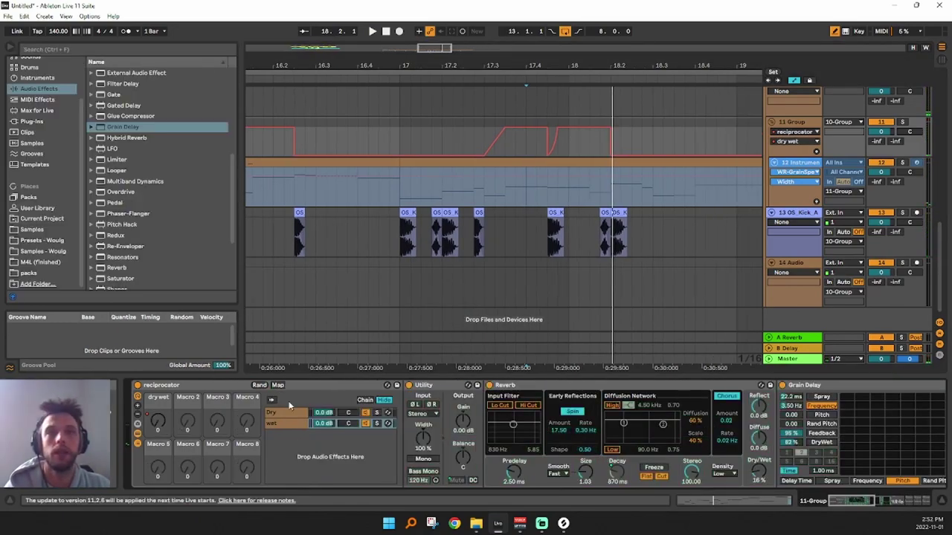
{"action": "left_click", "coordinate": [881, 501]}
{"action": "left_click", "coordinate": [631, 451]}
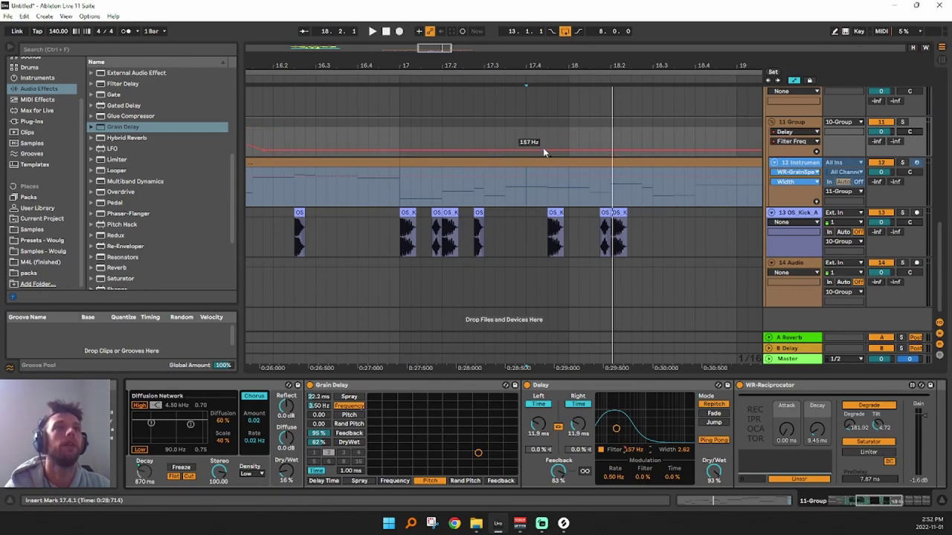
{"action": "left_click_drag", "start_coordinate": [543, 148], "coordinate": [548, 139]}
{"action": "key", "text": "space"}
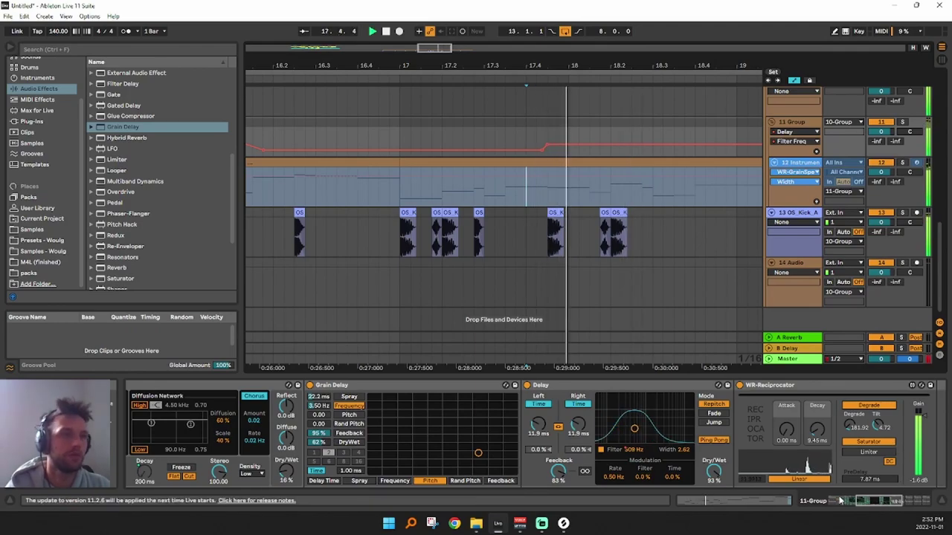
Automate the Delay's Filter Freq to fall to 50.0 Hz just after bar 18 and audition the change
{"action": "left_click", "coordinate": [533, 180]}
{"action": "left_click_drag", "start_coordinate": [579, 145], "coordinate": [578, 153]}
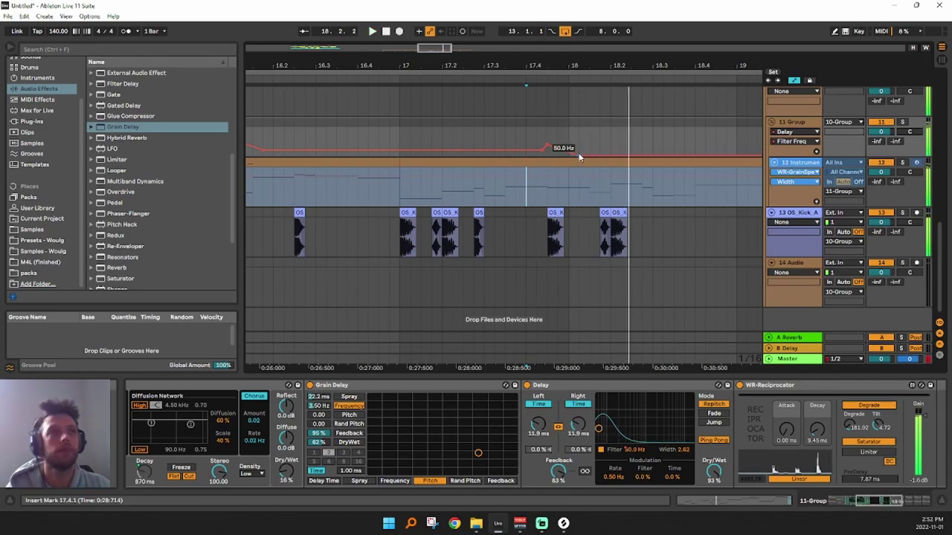
{"action": "key", "text": "space"}
{"action": "left_click_drag", "start_coordinate": [884, 503], "coordinate": [850, 504]}
{"action": "key", "text": "space"}
{"action": "key", "text": "space"}
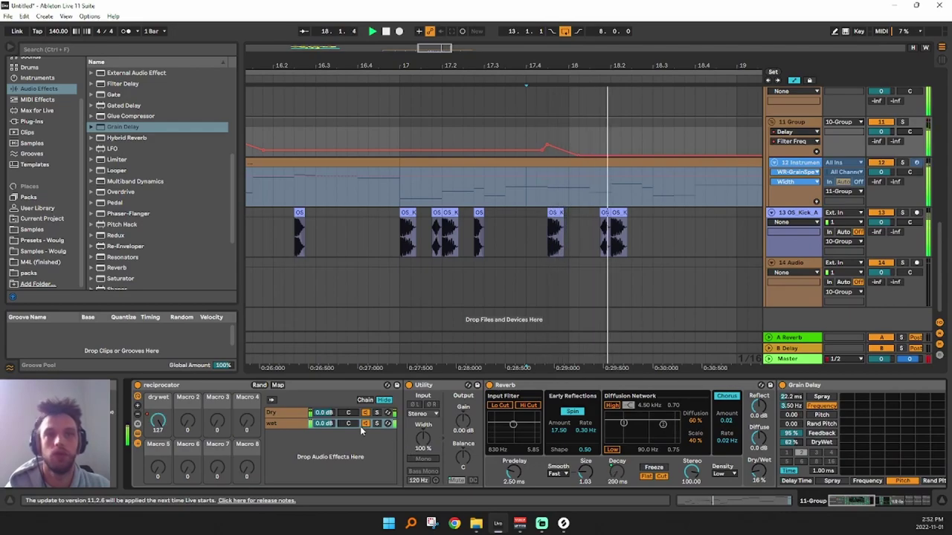
Collapse the reciprocator rack's chain and stretch its dry wet curve to reach 127 at bar 18, auditioning from 17.4
{"action": "left_click", "coordinate": [138, 445]}
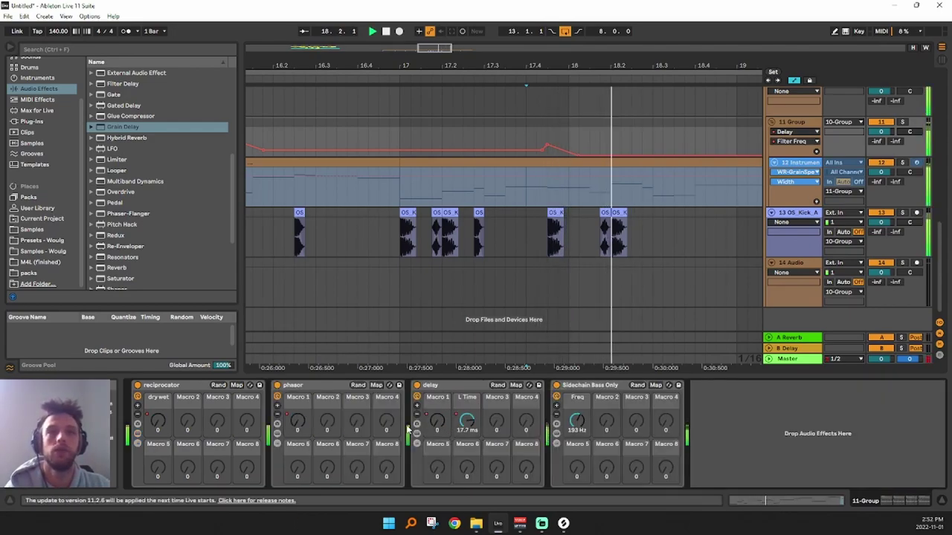
{"action": "left_click", "coordinate": [168, 423]}
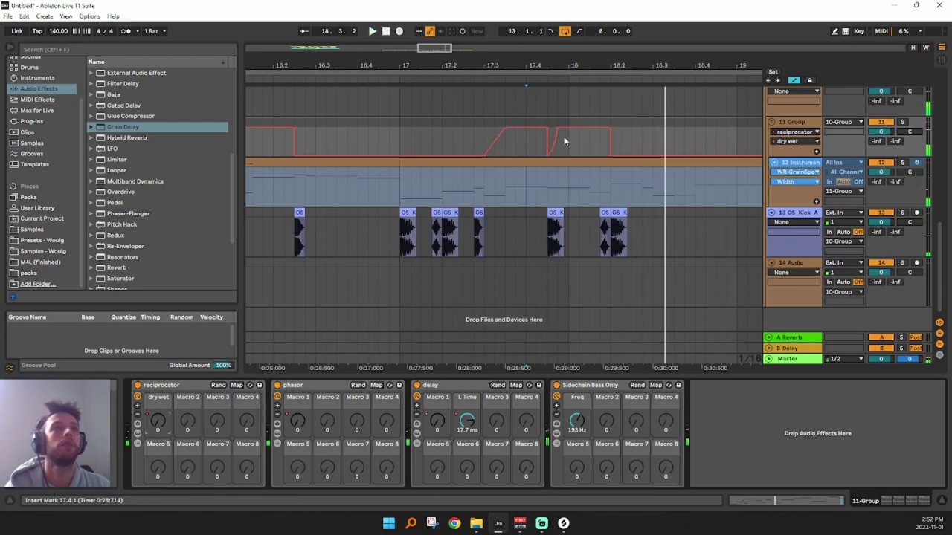
{"action": "left_click", "coordinate": [531, 142]}
{"action": "key", "text": "space"}
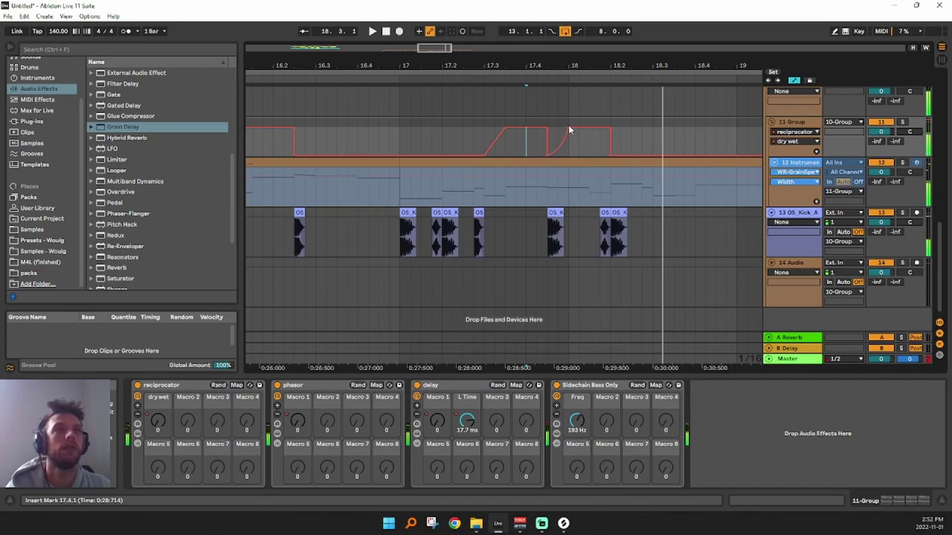
Shift the peak of the delay rack's second Macro 1 rise to just before 18.2, sharpen its curve, and audition it
{"action": "left_click", "coordinate": [438, 422]}
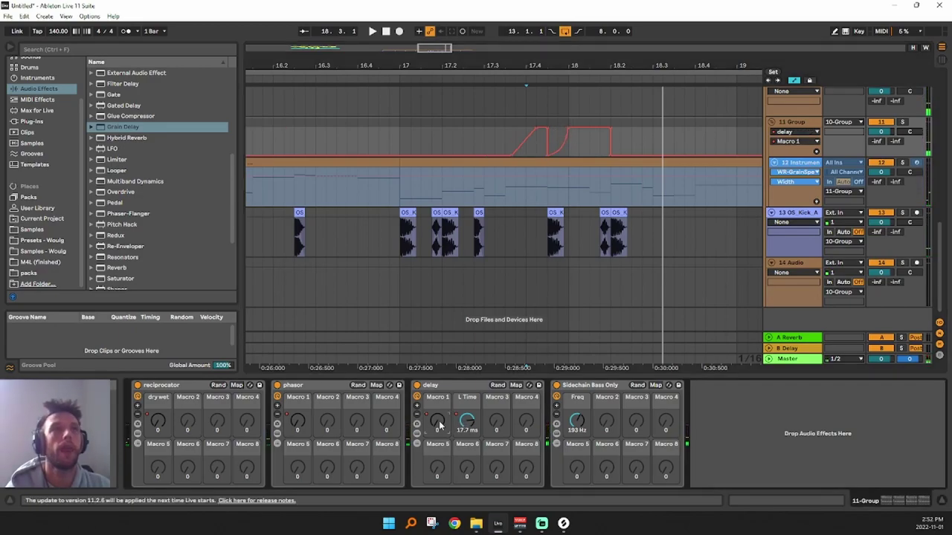
{"action": "left_click", "coordinate": [578, 143]}
{"action": "left_click", "coordinate": [570, 131]}
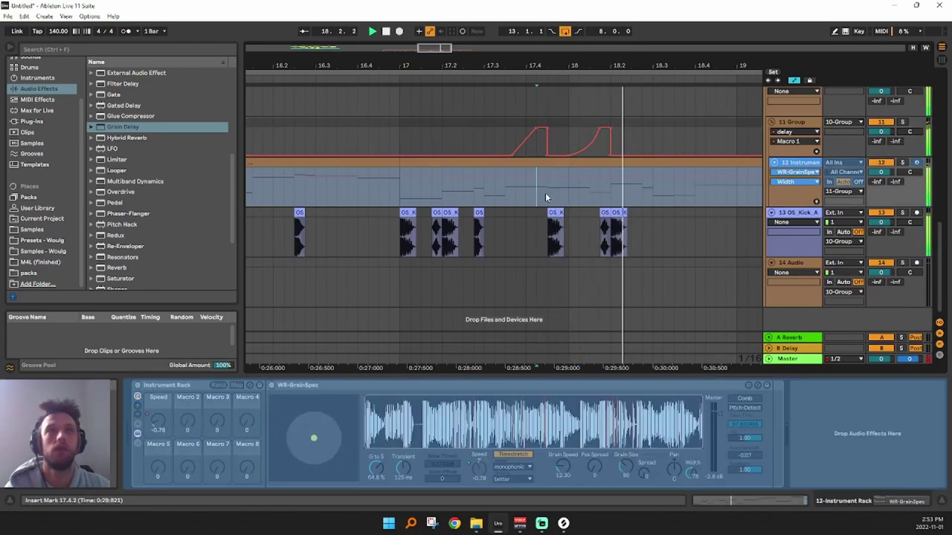
{"action": "left_click", "coordinate": [593, 131]}
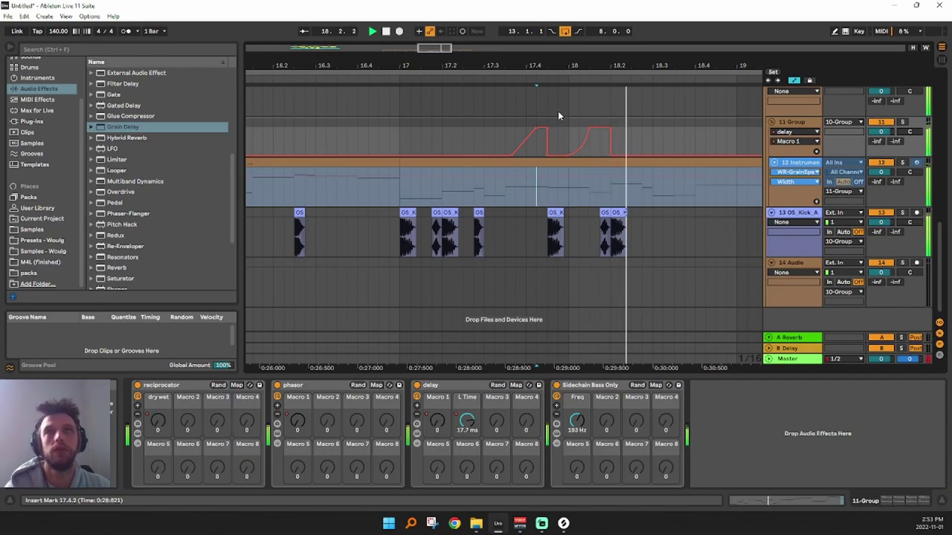
{"action": "key", "text": "space"}
{"action": "key", "text": "space"}
Play the passage from bar 17 to review the automated fills in the context of the whole loop
{"action": "left_click_drag", "start_coordinate": [612, 65], "coordinate": [530, 31]}
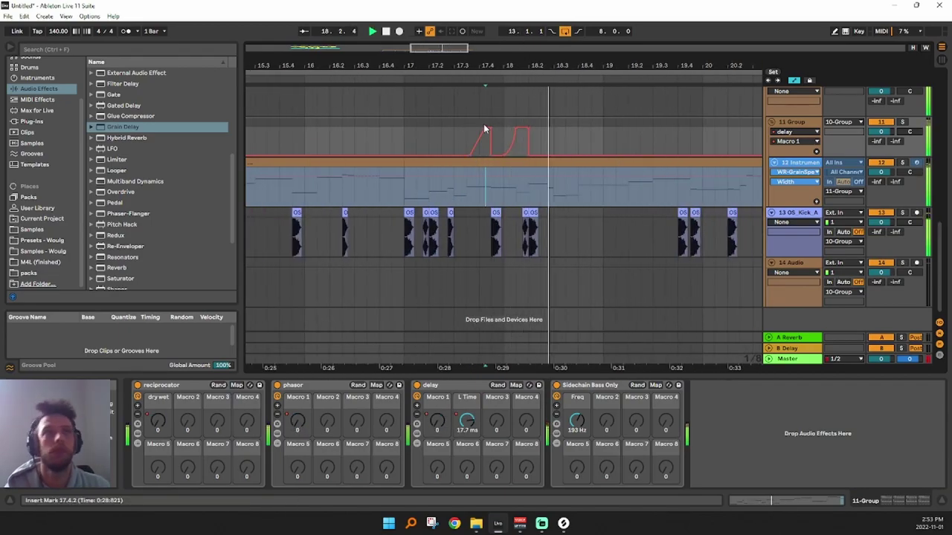
{"action": "left_click_drag", "start_coordinate": [515, 67], "coordinate": [516, 54]}
{"action": "key", "text": "space"}
{"action": "left_click", "coordinate": [439, 143]}
{"action": "key", "text": "space"}
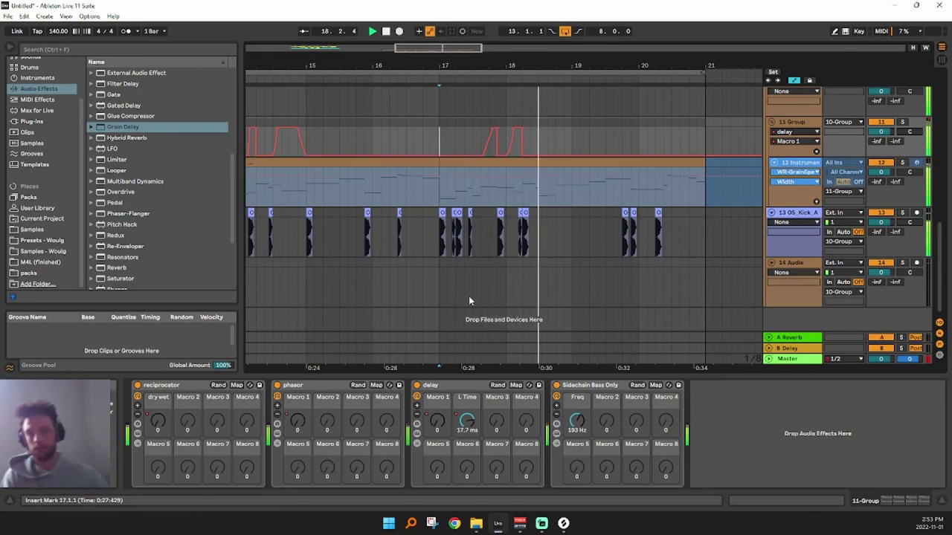
{"action": "left_click_drag", "start_coordinate": [553, 67], "coordinate": [600, 49]}
{"action": "key", "text": "space"}
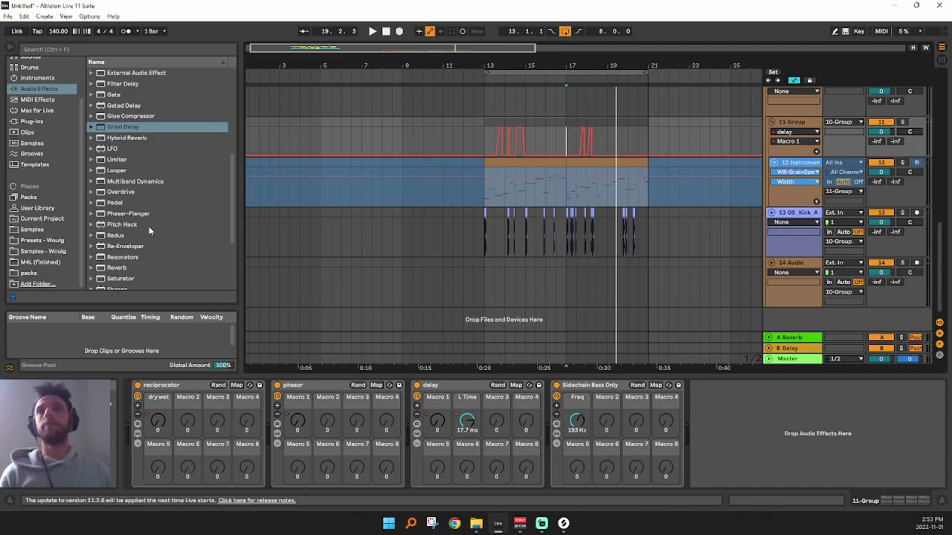
Add WR-RepitchEQ V1 from the M4L (finished) folder to the start of the bass group's effect chain
{"action": "left_click", "coordinate": [41, 262]}
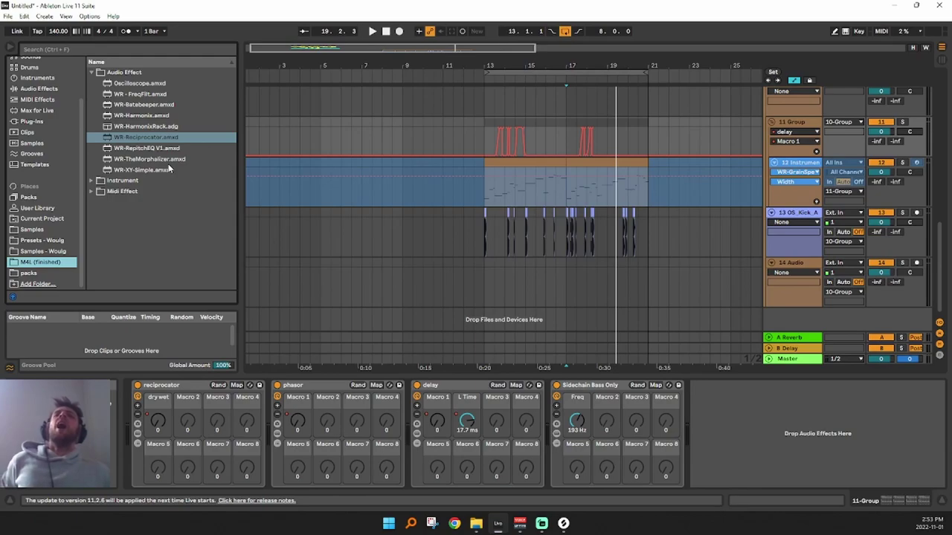
{"action": "mouse_move", "coordinate": [149, 151]}
{"action": "left_mouse_down"}
{"action": "mouse_move", "coordinate": [186, 247]}
{"action": "mouse_move", "coordinate": [139, 439]}
{"action": "mouse_move", "coordinate": [130, 439]}
{"action": "left_mouse_up"}
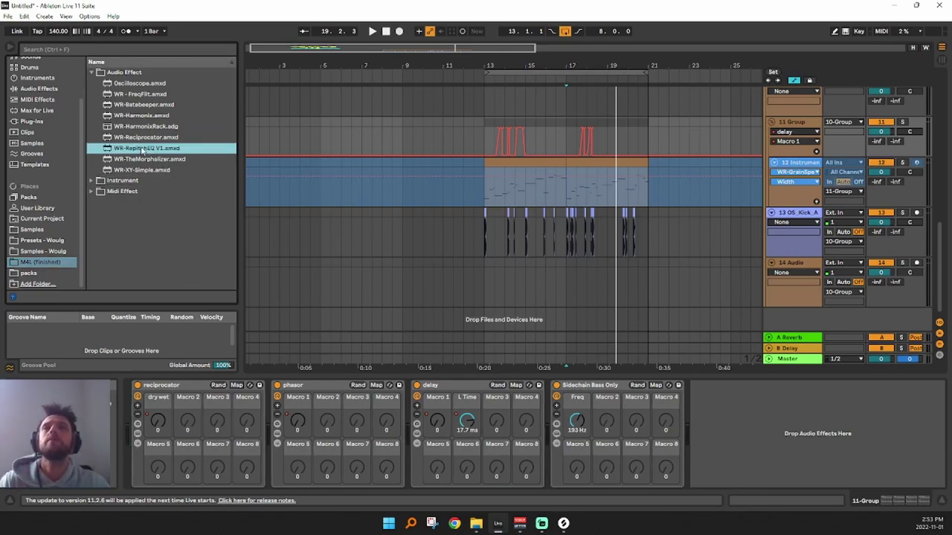
{"action": "left_click_drag", "start_coordinate": [144, 150], "coordinate": [148, 384]}
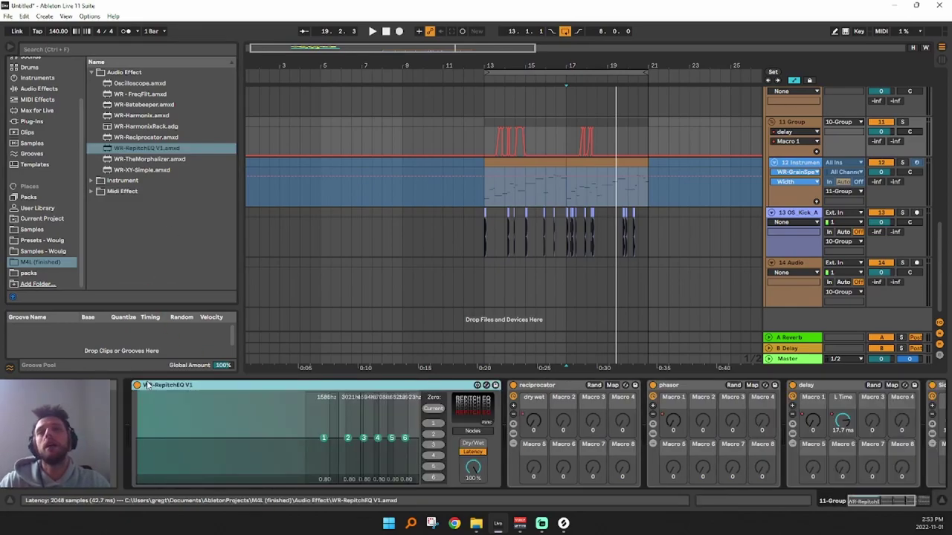
{"action": "left_click", "coordinate": [486, 424]}
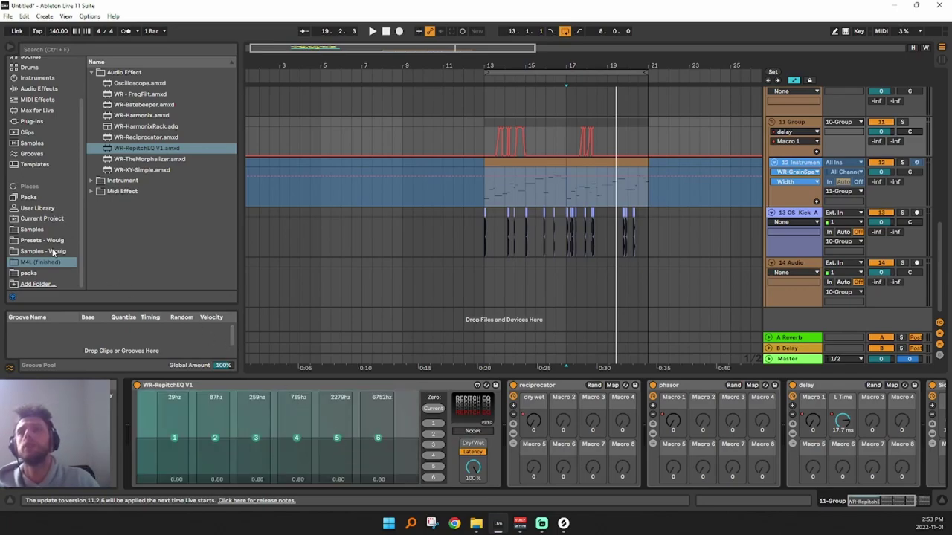
Replace the repitch EQ with the WR-RepitchEQ_V1 version from the Max for Live devices at the start of the chain
{"action": "left_click", "coordinate": [37, 110]}
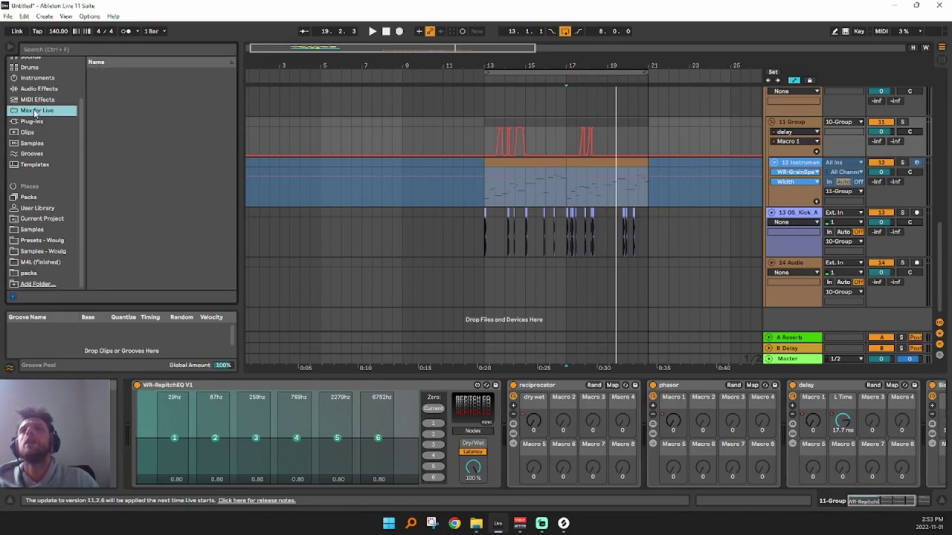
{"action": "left_click", "coordinate": [90, 72]}
{"action": "scroll", "coordinate": [150, 242], "scroll_direction": "down", "scroll_amount": 15}
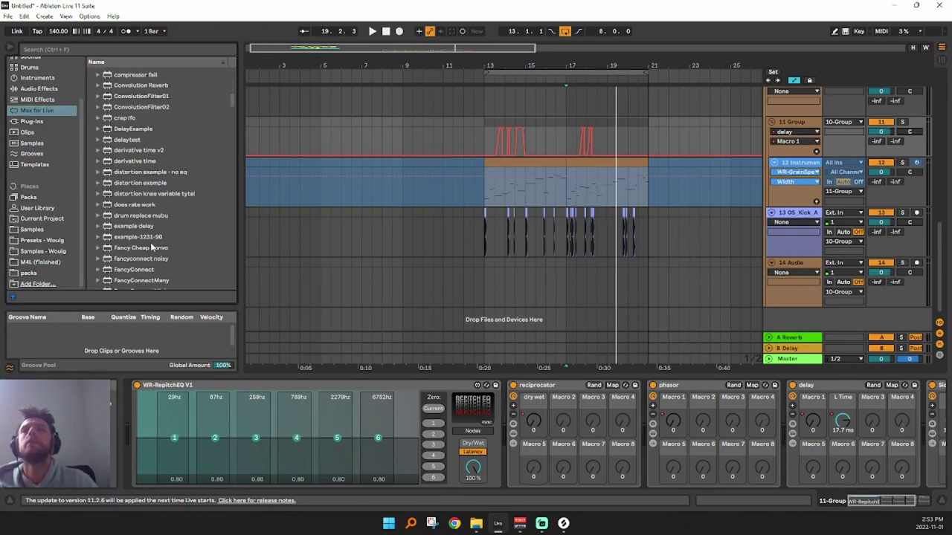
{"action": "scroll", "coordinate": [150, 245], "scroll_direction": "down", "scroll_amount": 20}
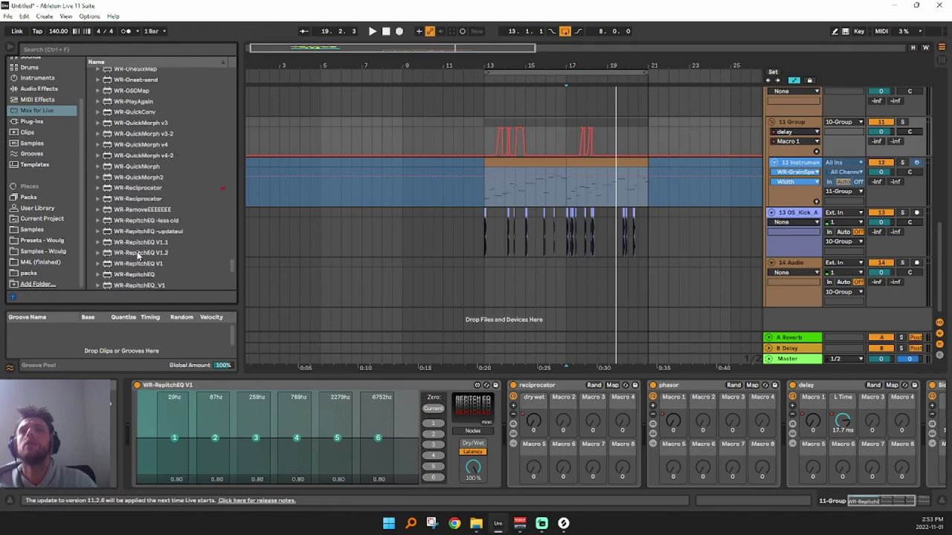
{"action": "scroll", "coordinate": [156, 233], "scroll_direction": "down", "scroll_amount": 3}
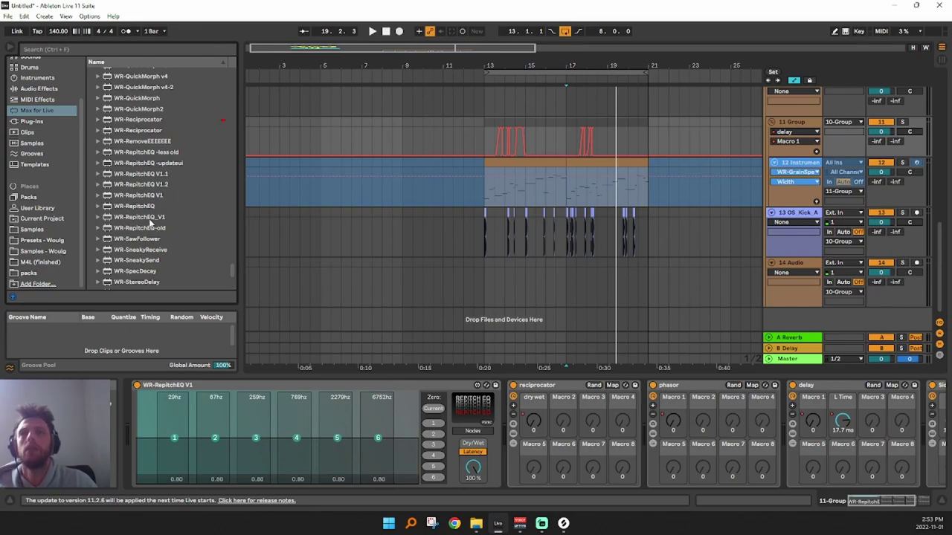
{"action": "mouse_move", "coordinate": [137, 220]}
{"action": "left_mouse_down"}
{"action": "mouse_move", "coordinate": [122, 367]}
{"action": "mouse_move", "coordinate": [137, 401]}
{"action": "mouse_move", "coordinate": [129, 398]}
{"action": "left_mouse_up"}
{"action": "left_click", "coordinate": [554, 387]}
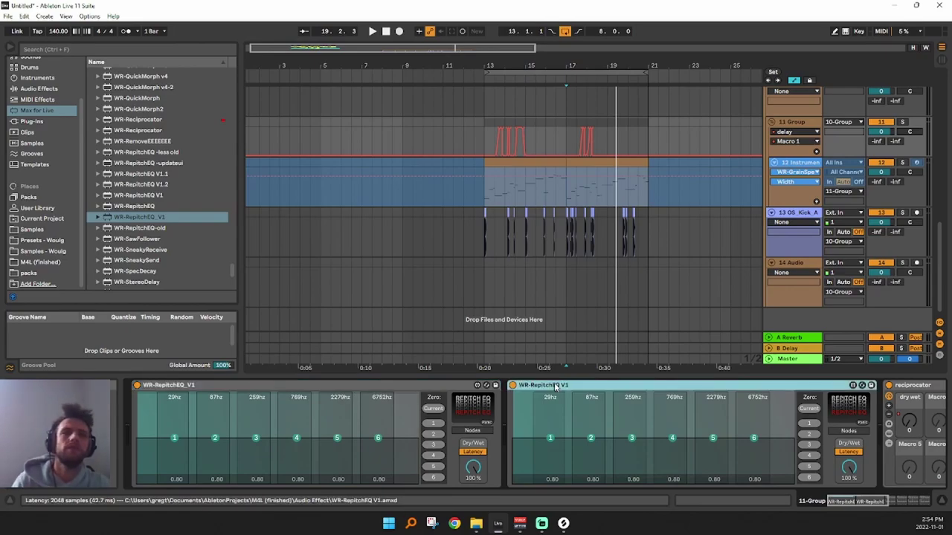
{"action": "key", "text": "Delete"}
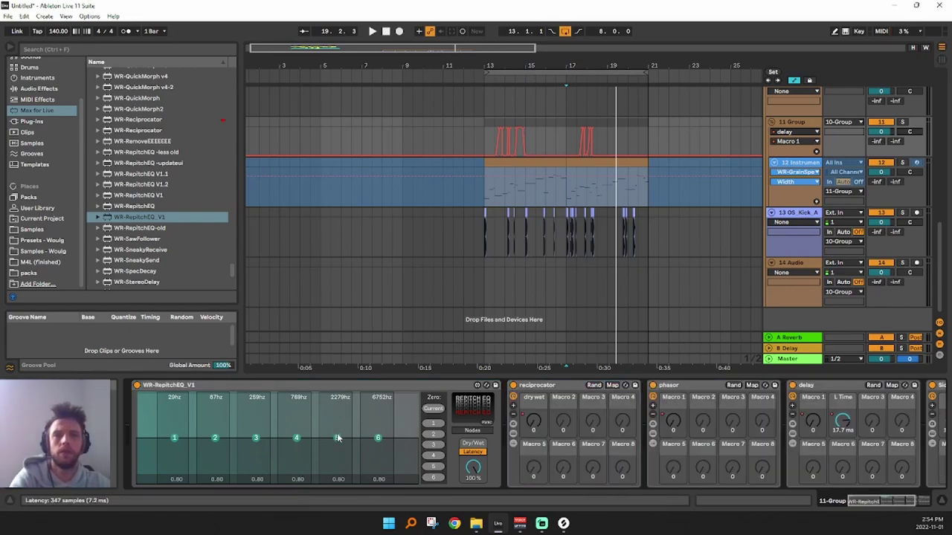
Raise RepitchEQ band 4 at 808 Hz and band 6 at 9459 Hz, and lower band 5 at 2487 Hz during playback
{"action": "left_click_drag", "start_coordinate": [337, 435], "coordinate": [331, 423]}
{"action": "key", "text": "space"}
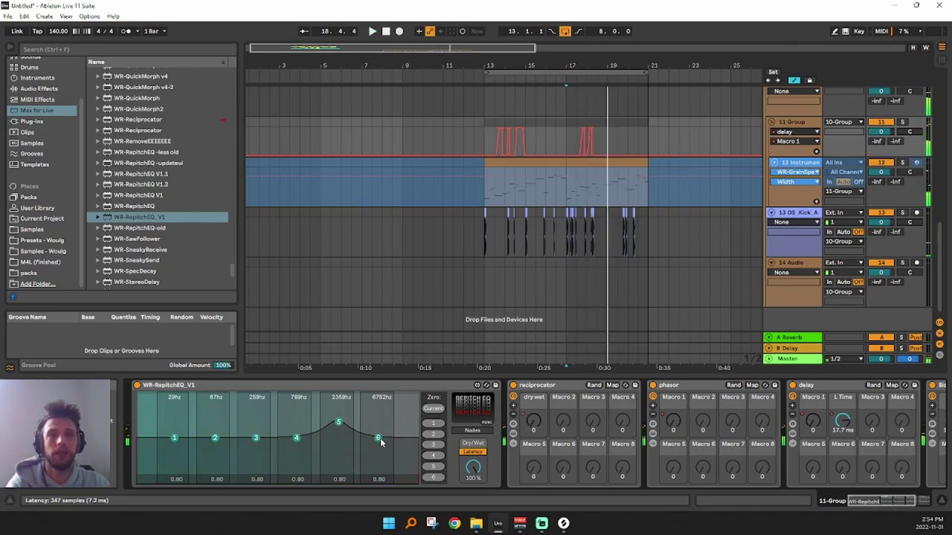
{"action": "left_click_drag", "start_coordinate": [377, 442], "coordinate": [390, 424]}
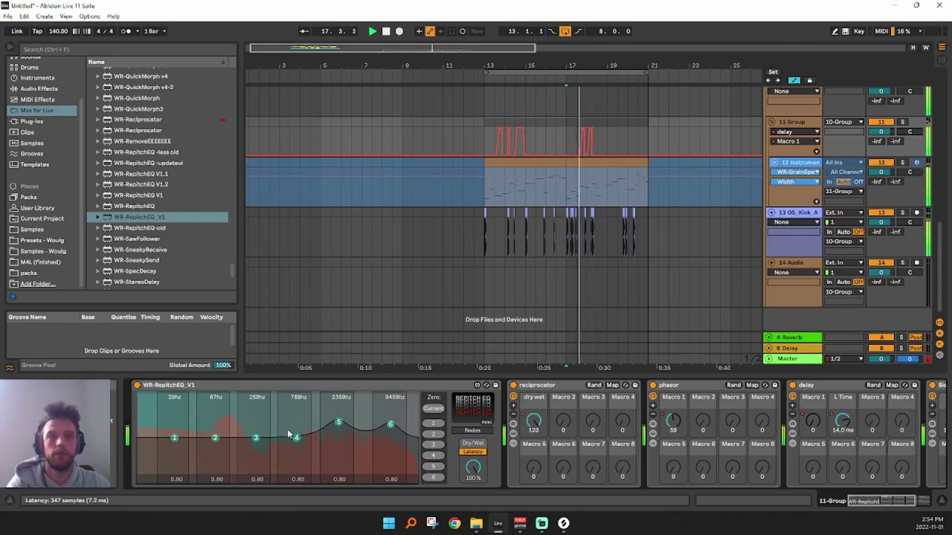
{"action": "left_click_drag", "start_coordinate": [299, 442], "coordinate": [296, 442]}
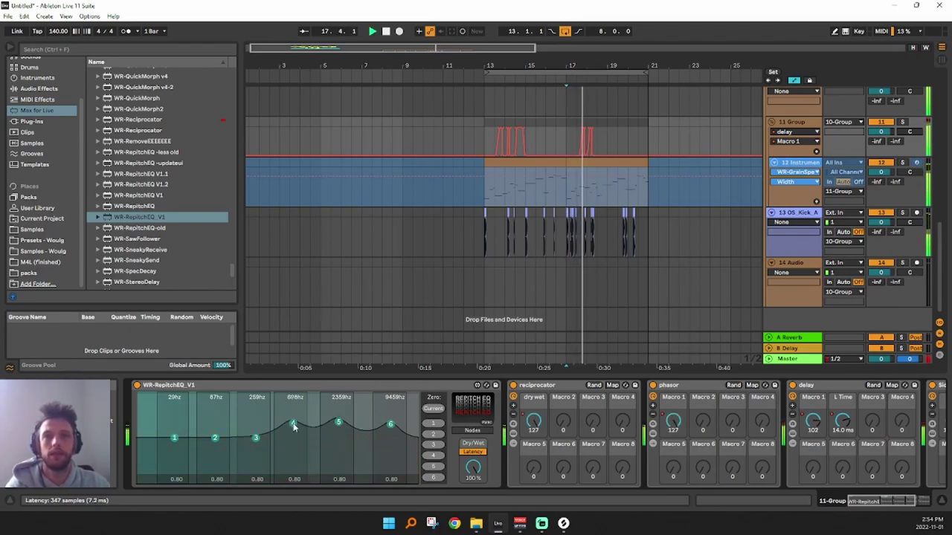
{"action": "left_click_drag", "start_coordinate": [296, 435], "coordinate": [341, 456]}
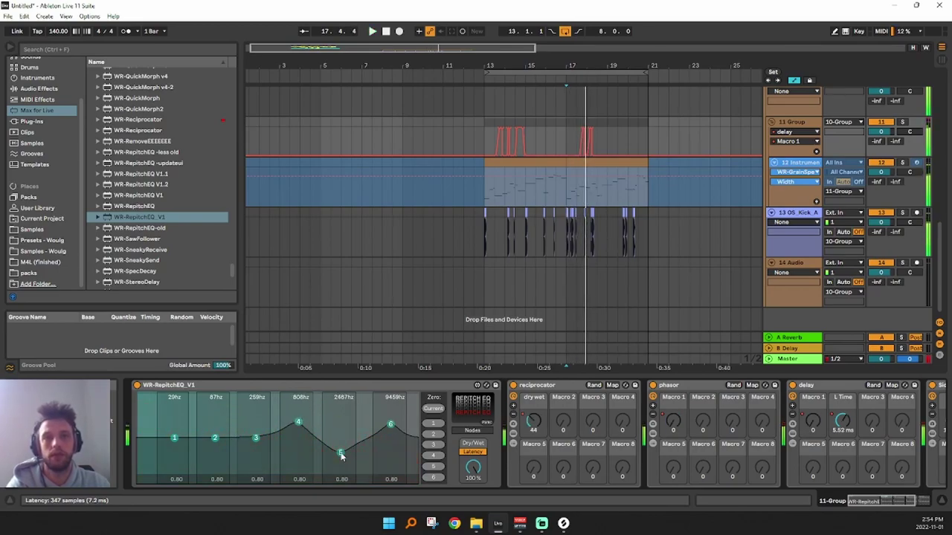
Reset the pitch of RepitchEQ band 5 to 0.50 in the numbers view and return to the nodes view
{"action": "left_click", "coordinate": [472, 430]}
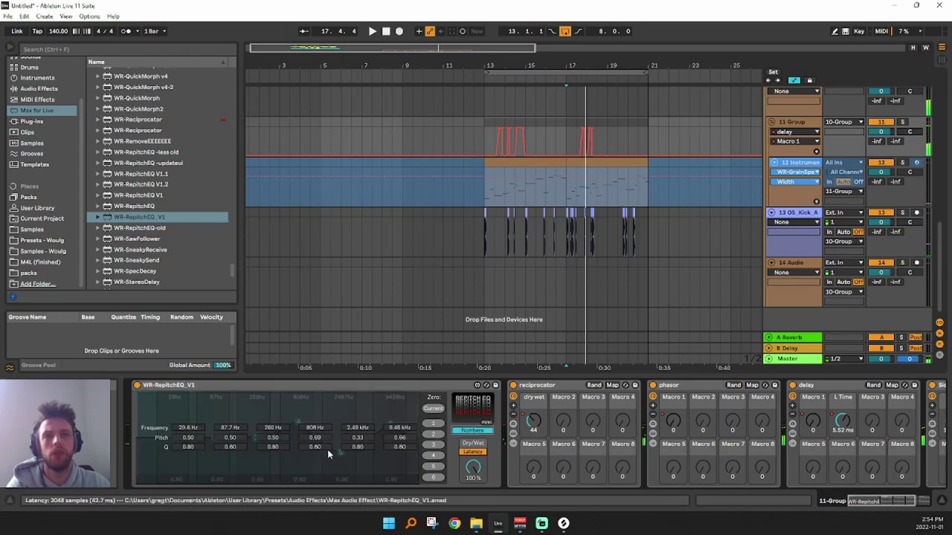
{"action": "left_click", "coordinate": [362, 441]}
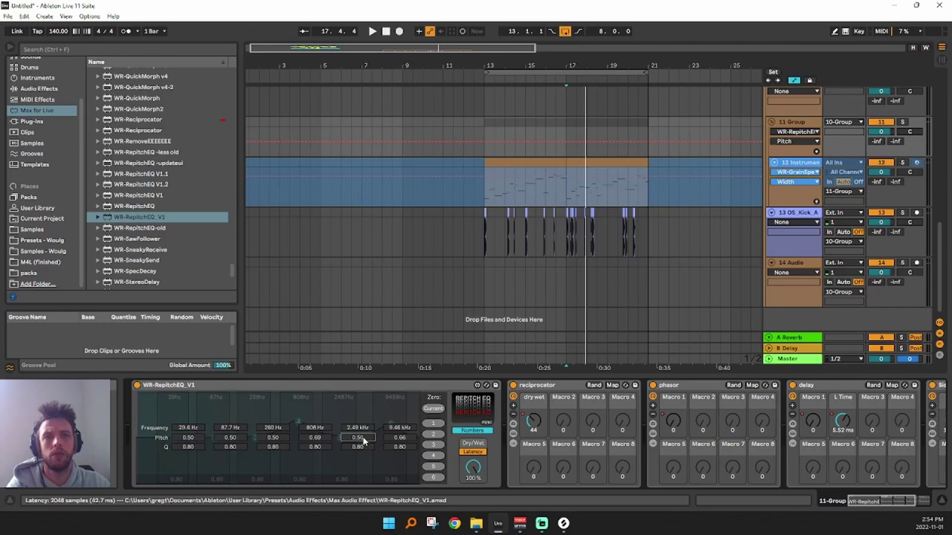
{"action": "left_click", "coordinate": [471, 431]}
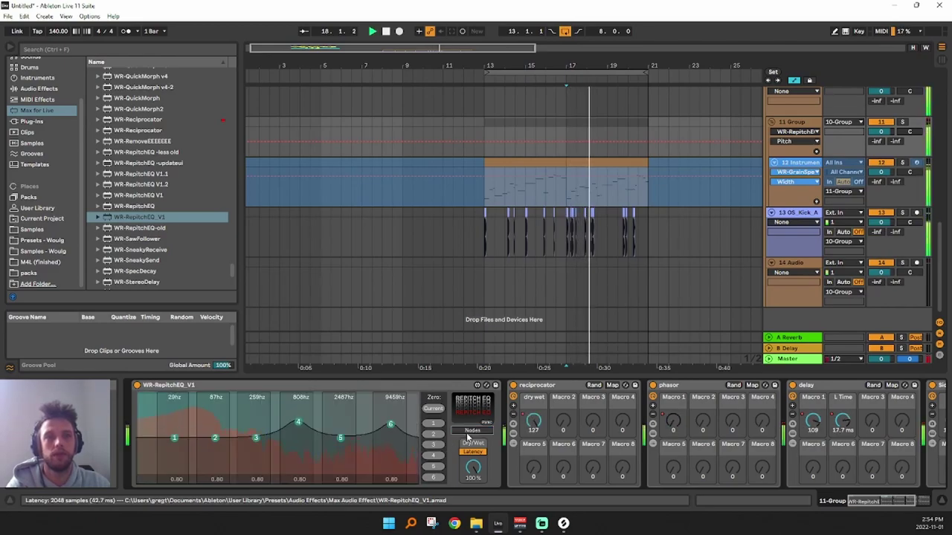
Move the RepitchEQ between the delay and Sidechain Bass Only racks and bring up its Dry/Wet automation, keeping it at 100%
{"action": "key", "text": "space"}
{"action": "left_click_drag", "start_coordinate": [293, 386], "coordinate": [784, 413]}
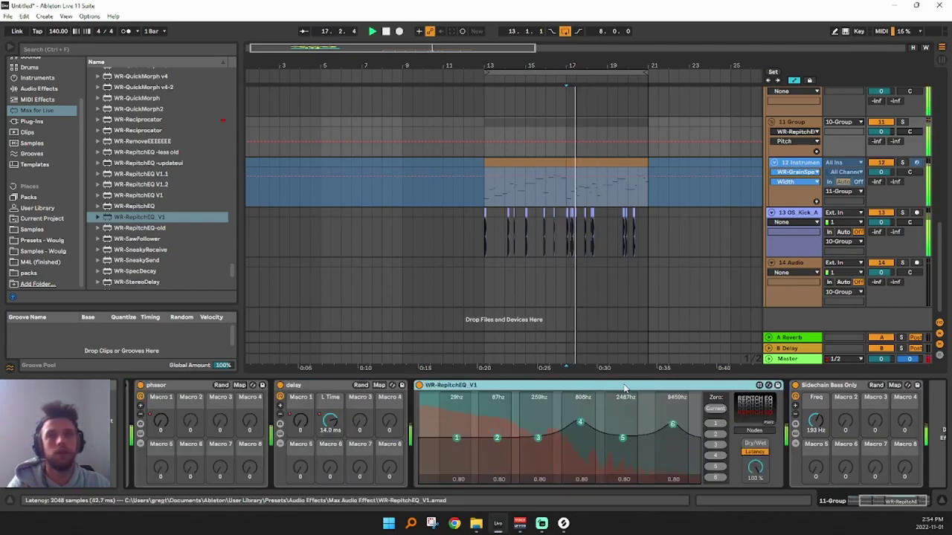
{"action": "mouse_move", "coordinate": [756, 467]}
{"action": "left_mouse_down"}
{"action": "mouse_move", "coordinate": [757, 512]}
{"action": "mouse_move", "coordinate": [758, 472]}
{"action": "left_mouse_up"}
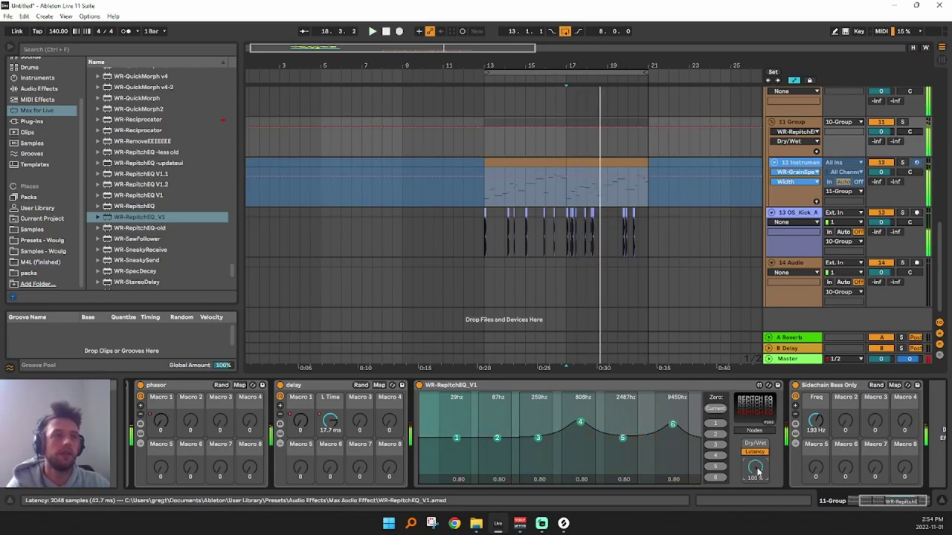
Tune RepitchEQ band 6 to about 9584 Hz with a Q of 0.43, comparing Dry/Wet at 0% and 100% during playback
{"action": "left_click_drag", "start_coordinate": [672, 424], "coordinate": [664, 421]}
{"action": "left_click_drag", "start_coordinate": [661, 480], "coordinate": [660, 490]}
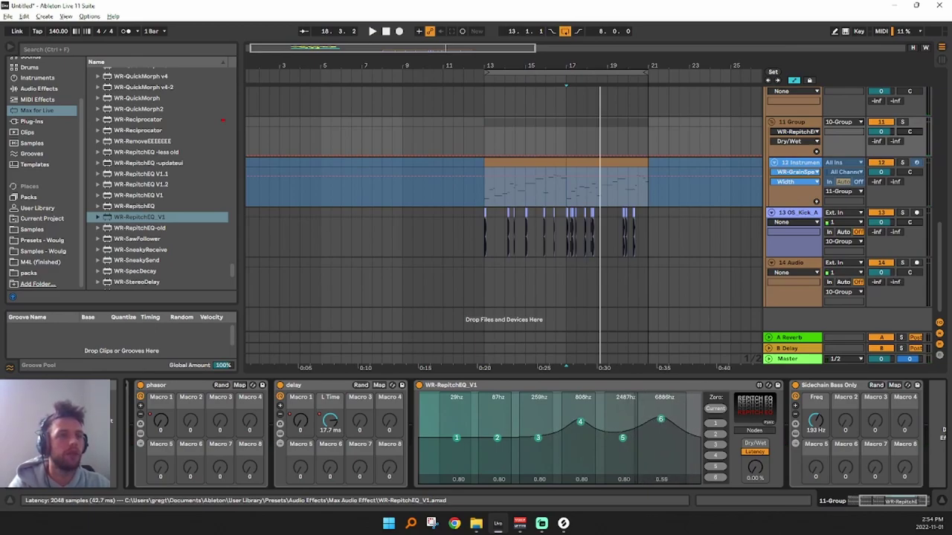
{"action": "key", "text": "space"}
{"action": "left_click_drag", "start_coordinate": [665, 418], "coordinate": [666, 426]}
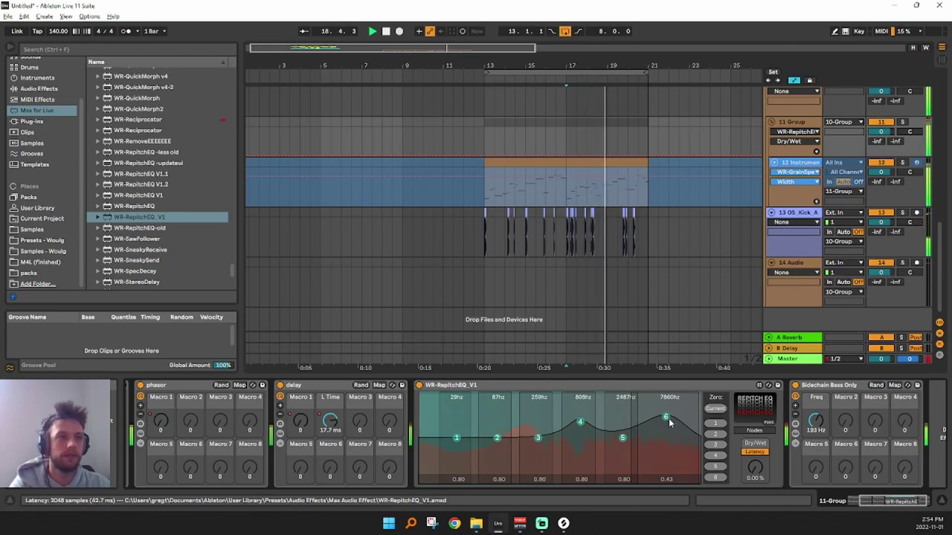
{"action": "left_click_drag", "start_coordinate": [755, 467], "coordinate": [755, 416]}
{"action": "key", "text": "space"}
{"action": "key", "text": "space"}
{"action": "left_click_drag", "start_coordinate": [672, 422], "coordinate": [679, 427]}
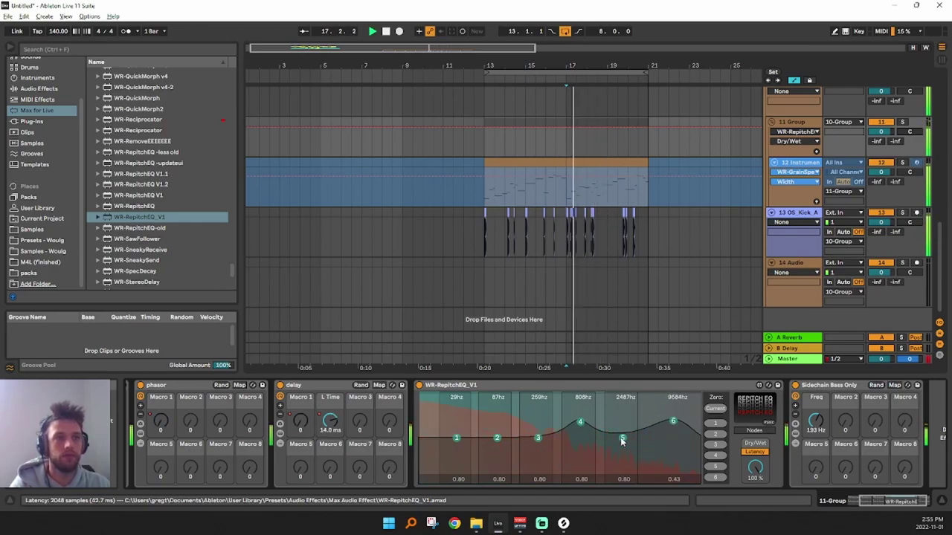
Pull RepitchEQ band 3 down at about 5013 Hz with a Q of 2.00, and set Dry/Wet to 0%
{"action": "left_click_drag", "start_coordinate": [538, 438], "coordinate": [649, 448]}
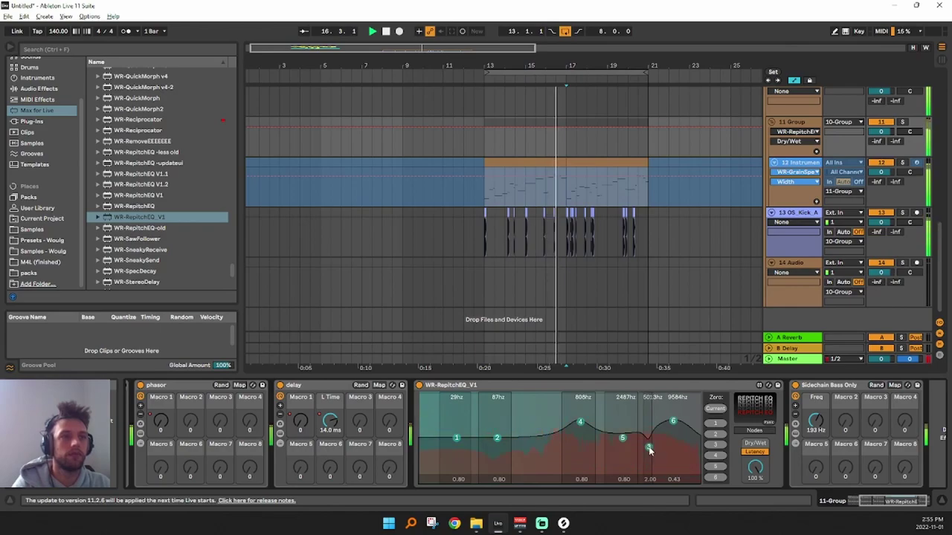
{"action": "left_click_drag", "start_coordinate": [759, 470], "coordinate": [760, 524]}
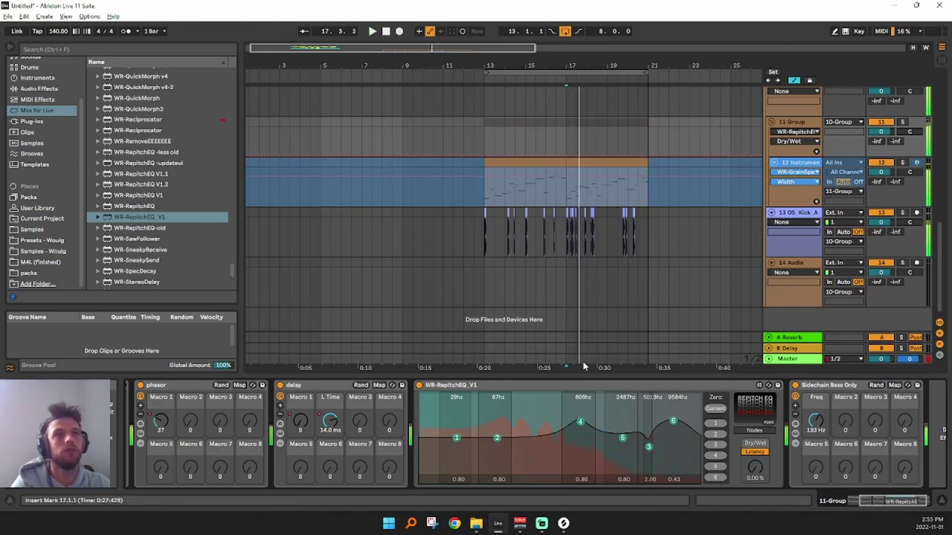
Try a RepitchEQ Dry/Wet automation bump between beats 13.3 and 13.4, and delete that automation
{"action": "left_click", "coordinate": [486, 139]}
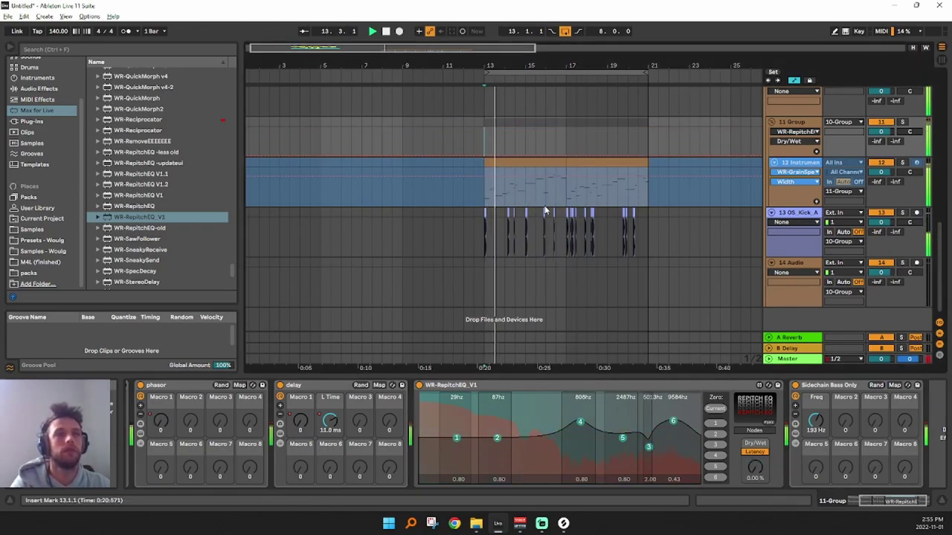
{"action": "left_click_drag", "start_coordinate": [498, 68], "coordinate": [543, 257]}
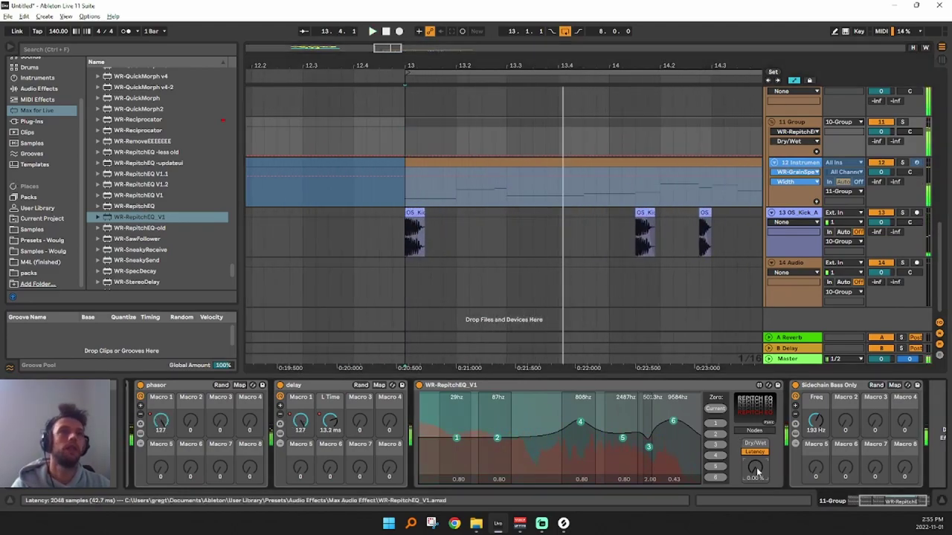
{"action": "left_click_drag", "start_coordinate": [531, 153], "coordinate": [586, 158]}
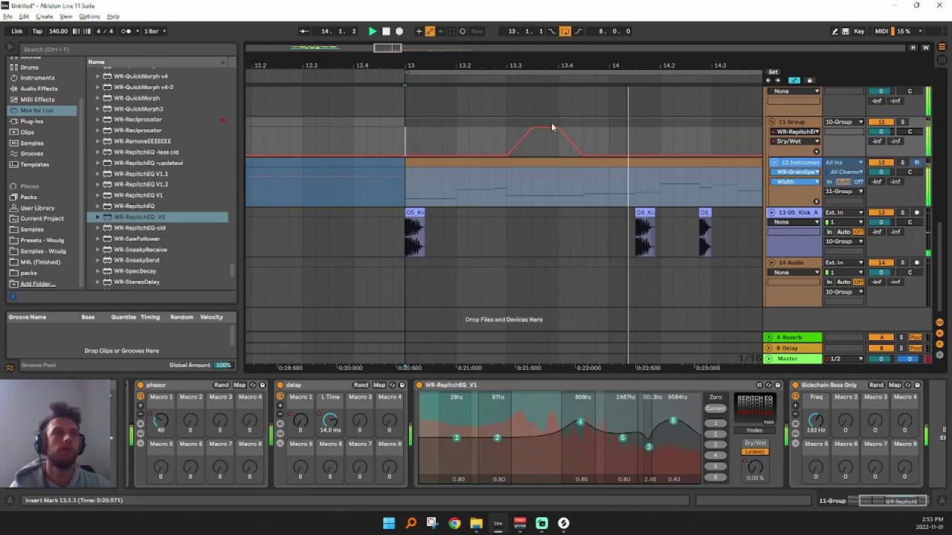
{"action": "right_click", "coordinate": [756, 467]}
{"action": "left_click", "coordinate": [775, 504]}
{"action": "key", "text": "space"}
Draw a curved RepitchEQ Dry/Wet rise from bar 16 to 100% at 16.2, dropping to 0% at the following kick
{"action": "left_click_drag", "start_coordinate": [696, 65], "coordinate": [508, 63]}
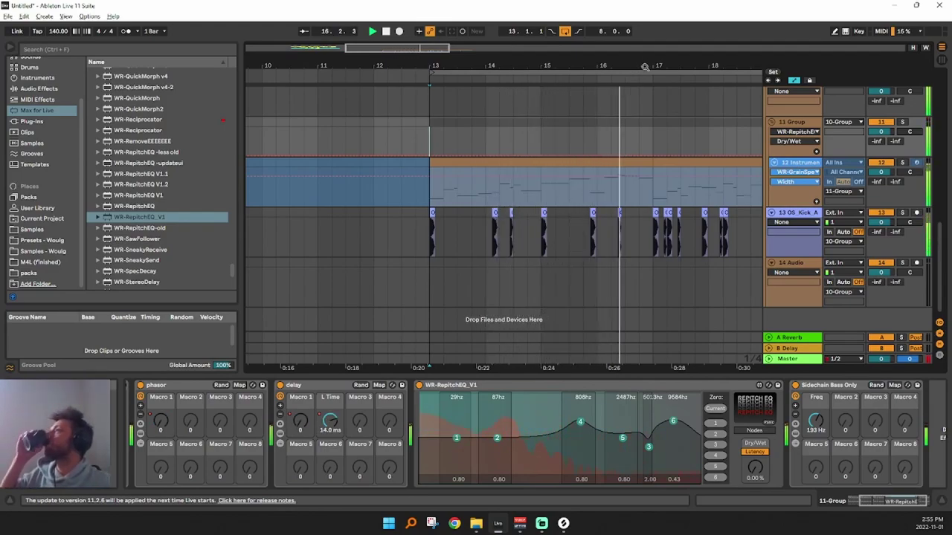
{"action": "left_click", "coordinate": [585, 132]}
{"action": "key", "text": "space"}
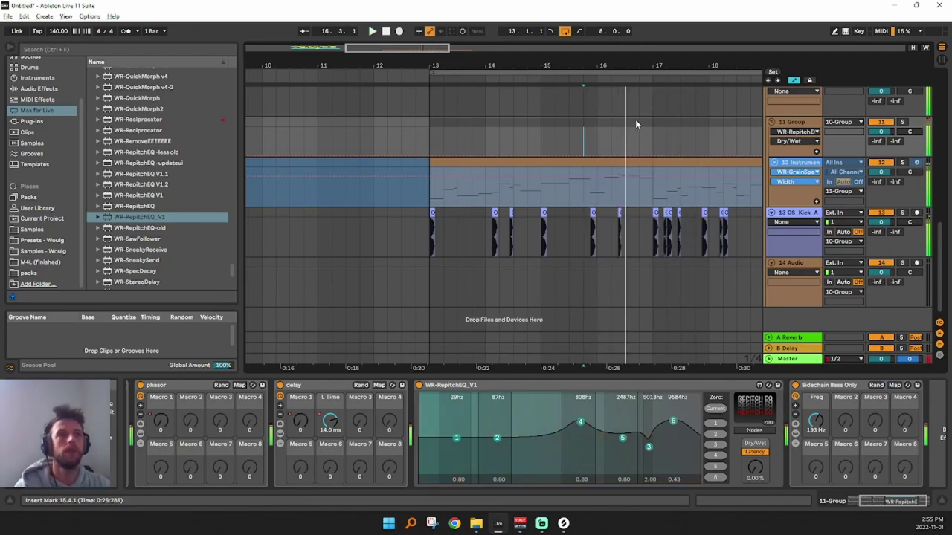
{"action": "left_click_drag", "start_coordinate": [612, 68], "coordinate": [553, 97]}
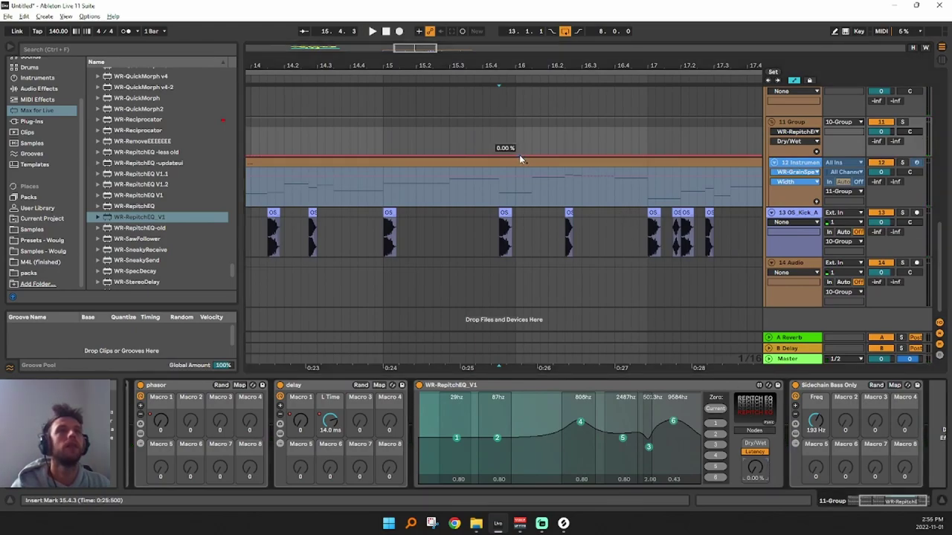
{"action": "key", "text": "space"}
{"action": "key", "text": "space"}
{"action": "mouse_move", "coordinate": [550, 159]}
{"action": "left_mouse_down"}
{"action": "mouse_move", "coordinate": [552, 113]}
{"action": "mouse_move", "coordinate": [557, 168]}
{"action": "left_mouse_up"}
{"action": "key", "text": "space"}
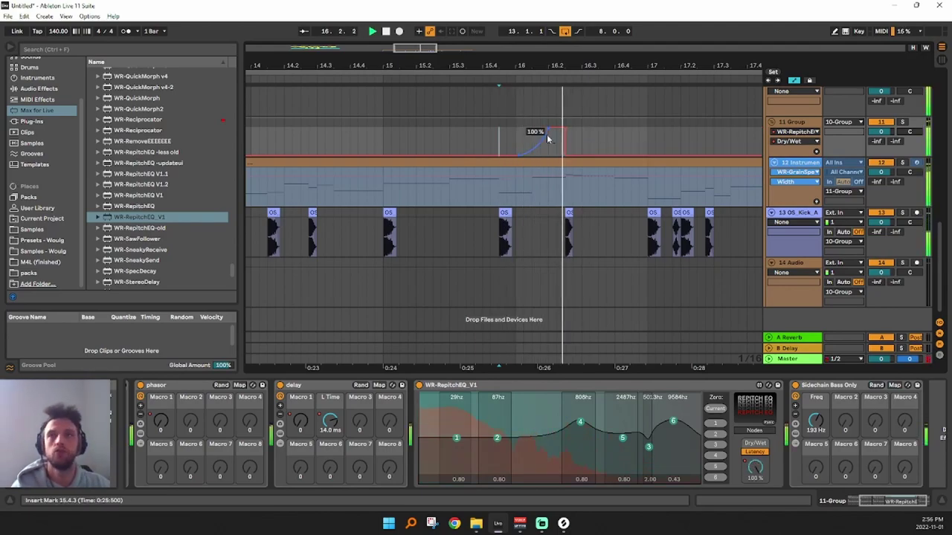
{"action": "key", "text": "space"}
{"action": "key", "text": "space"}
Add a second curved Dry/Wet peak that rises from 16.3 to 100% at 16.4 and falls to 0% by bar 17
{"action": "left_click_drag", "start_coordinate": [586, 156], "coordinate": [584, 122]}
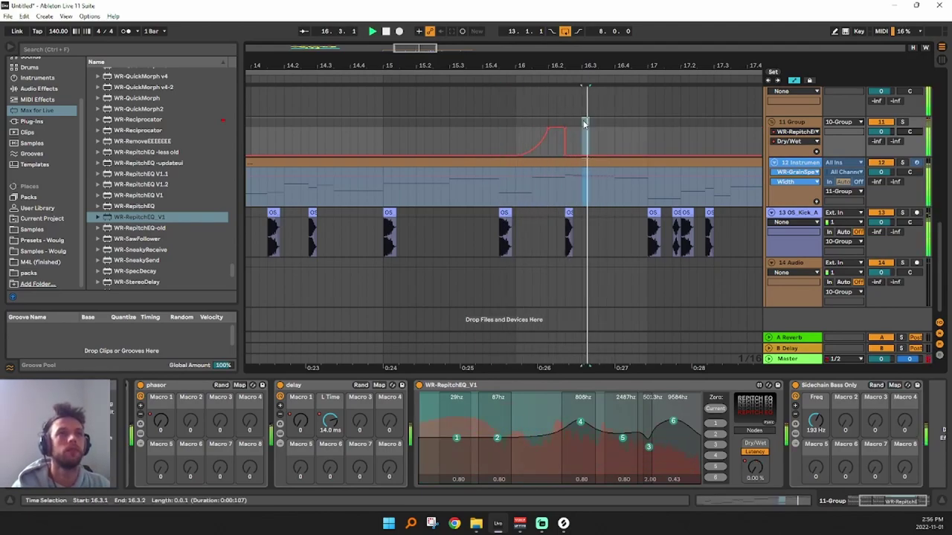
{"action": "key", "text": "space"}
{"action": "left_click", "coordinate": [607, 136]}
{"action": "left_click_drag", "start_coordinate": [600, 153], "coordinate": [601, 129]}
{"action": "key", "text": "space"}
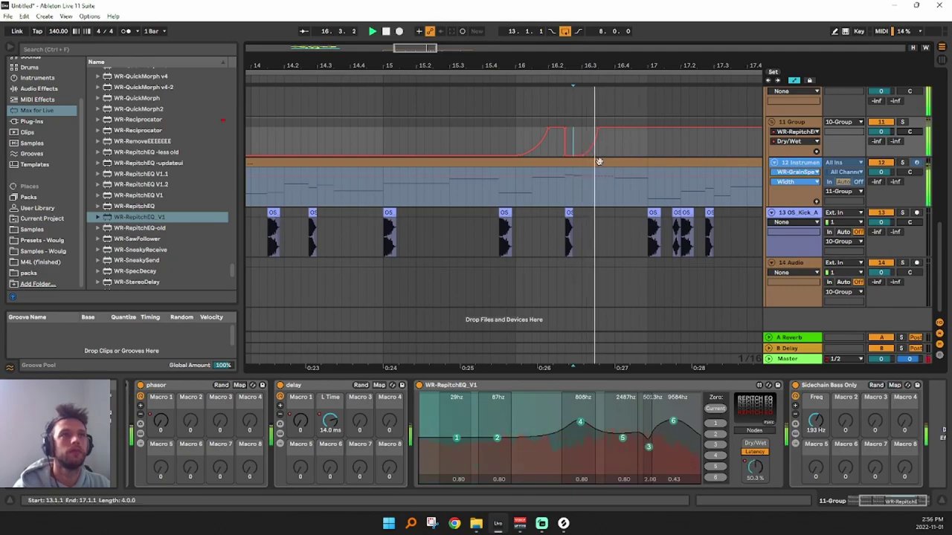
{"action": "left_click_drag", "start_coordinate": [599, 132], "coordinate": [648, 162]}
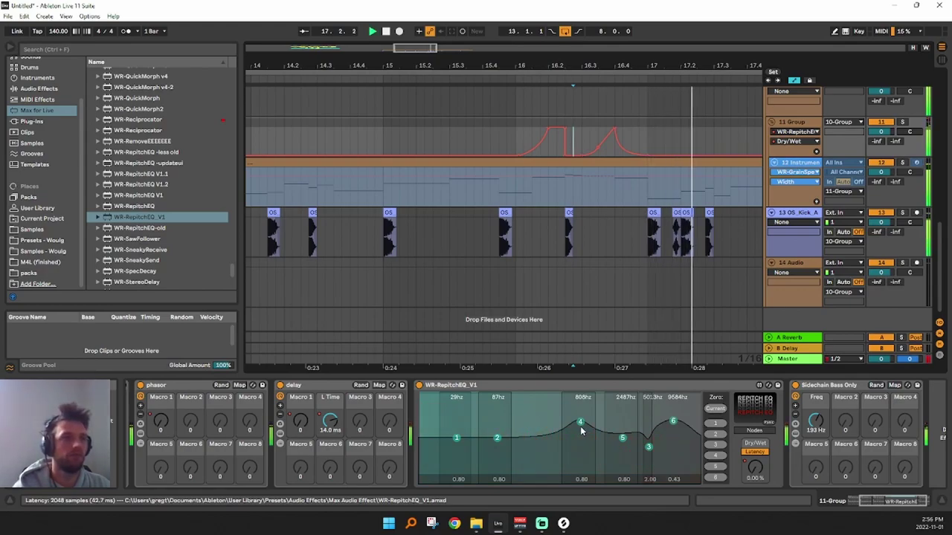
Automate Dry/Wet to curve up from bar 17 to 100% at the first kick's end, and drop to 0% at 17.2
{"action": "left_click", "coordinate": [579, 387]}
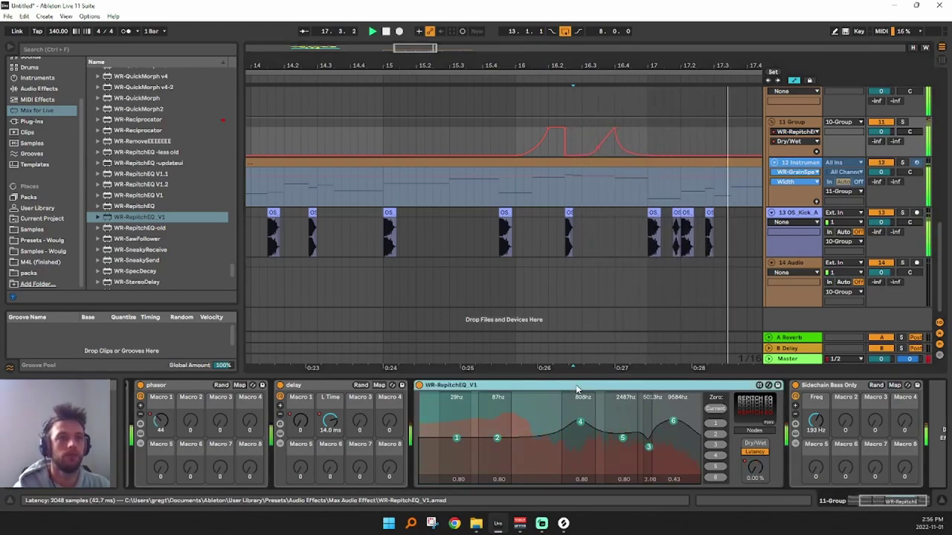
{"action": "left_click_drag", "start_coordinate": [687, 67], "coordinate": [492, 25]}
{"action": "key", "text": "space"}
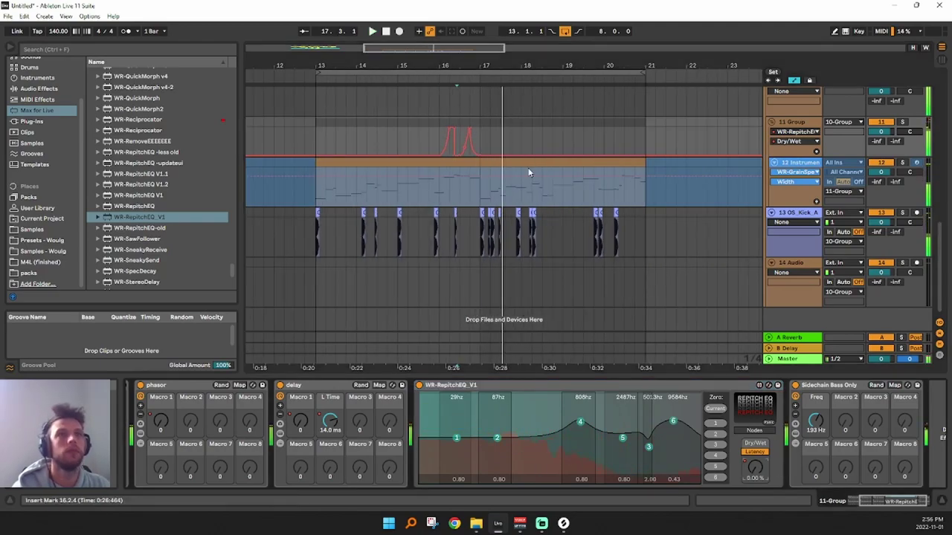
{"action": "left_click_drag", "start_coordinate": [489, 63], "coordinate": [455, 132]}
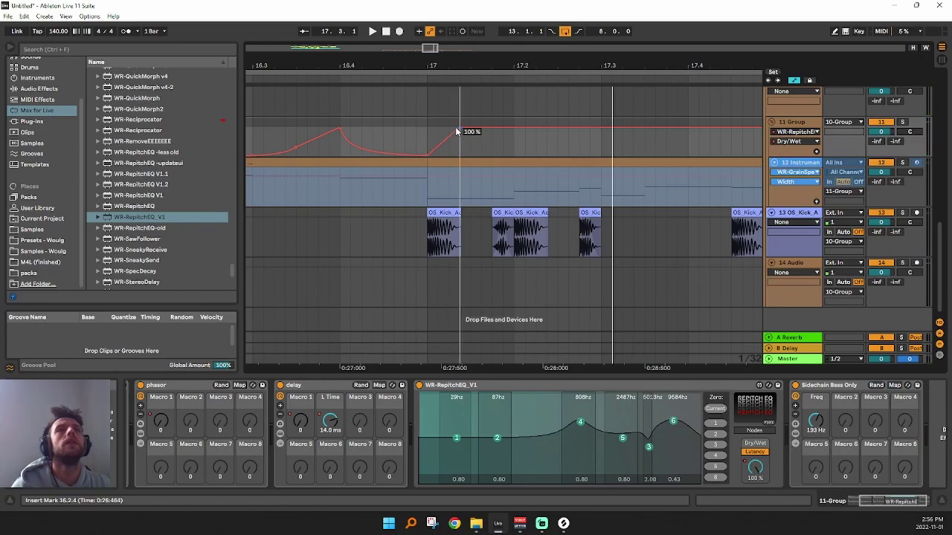
{"action": "left_click", "coordinate": [430, 144]}
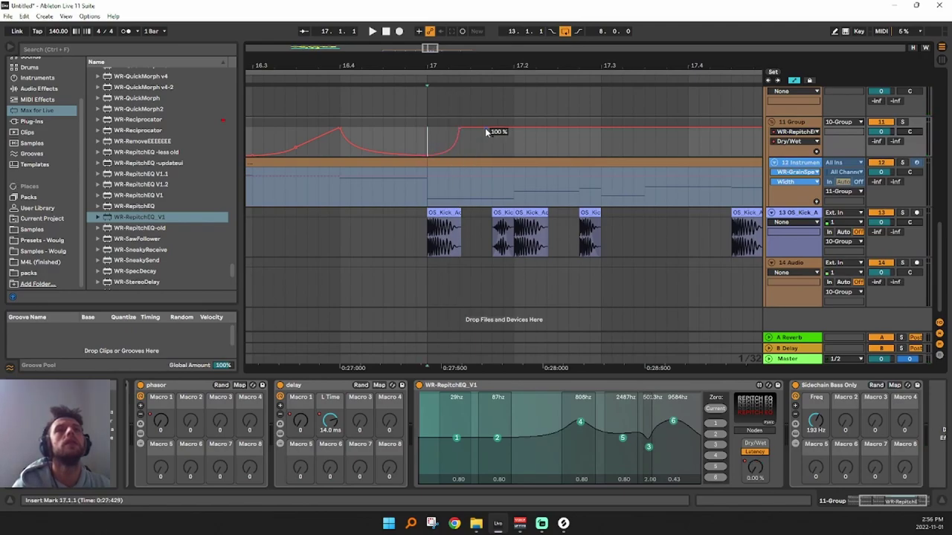
{"action": "left_click_drag", "start_coordinate": [516, 132], "coordinate": [515, 156]}
{"action": "key", "text": "space"}
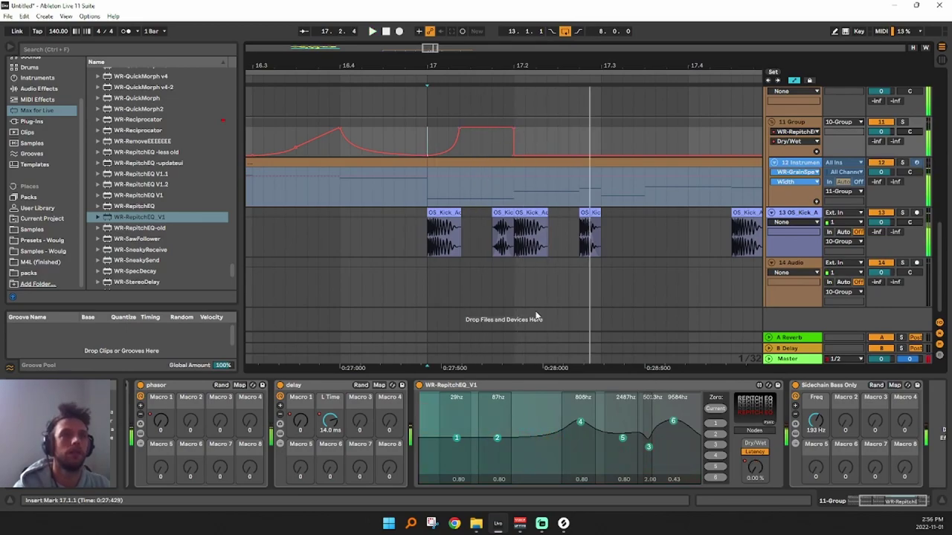
Set the frequency of RepitchEQ band 4 to 755 Hz in the numbers view and return to the nodes view
{"action": "left_click", "coordinate": [754, 432]}
{"action": "left_click_drag", "start_coordinate": [602, 429], "coordinate": [603, 435]}
{"action": "key", "text": "space"}
{"action": "key", "text": "space"}
{"action": "key", "text": "b"}
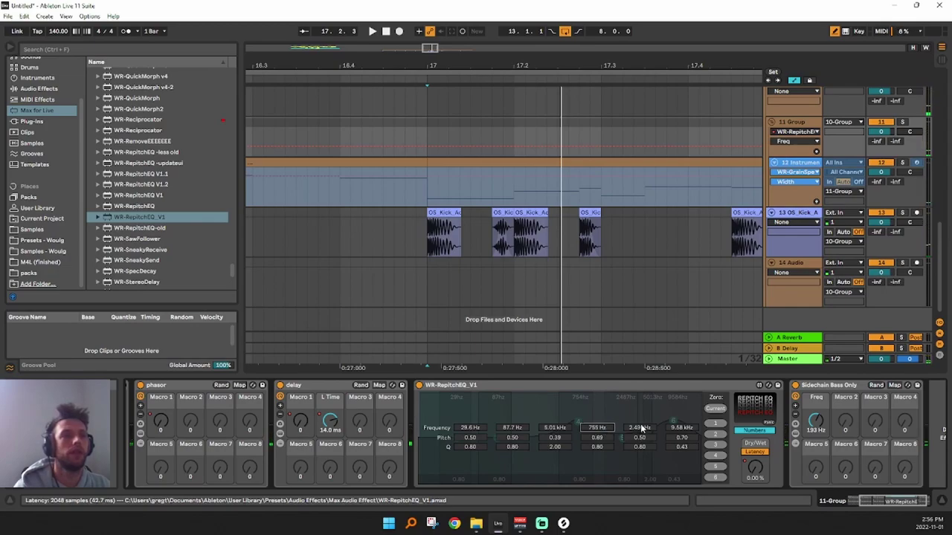
{"action": "left_click", "coordinate": [740, 432]}
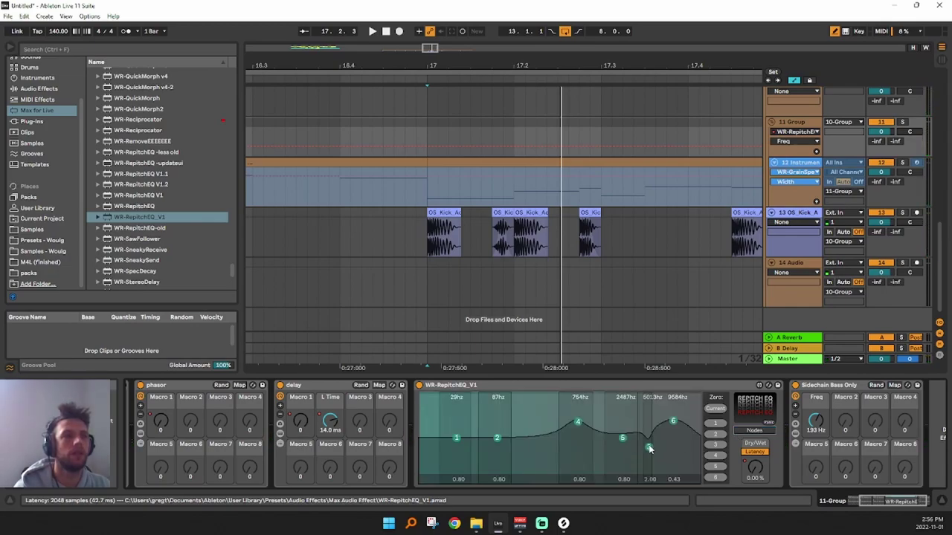
Automate the pitch of RepitchEQ band 3 to ramp down to 0.17 just after bar 17
{"action": "left_click", "coordinate": [747, 432]}
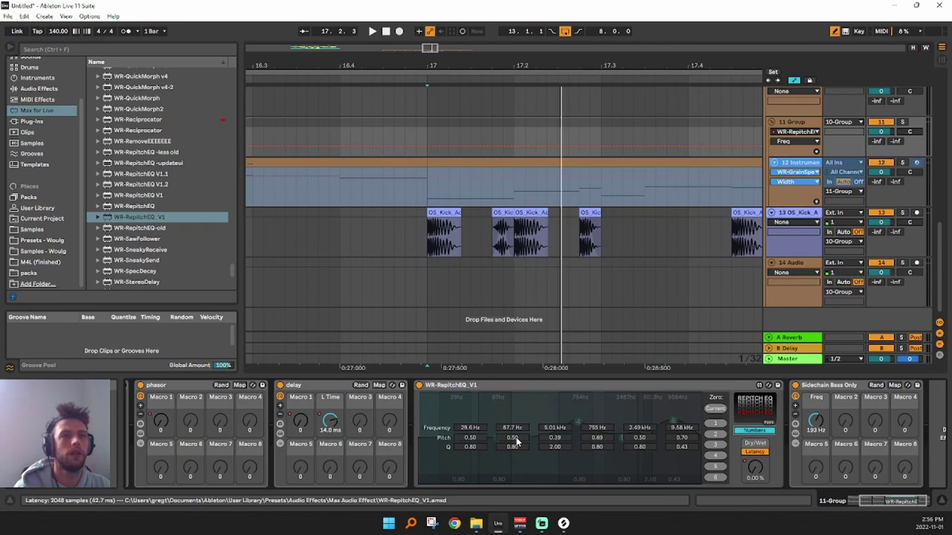
{"action": "left_click", "coordinate": [557, 439]}
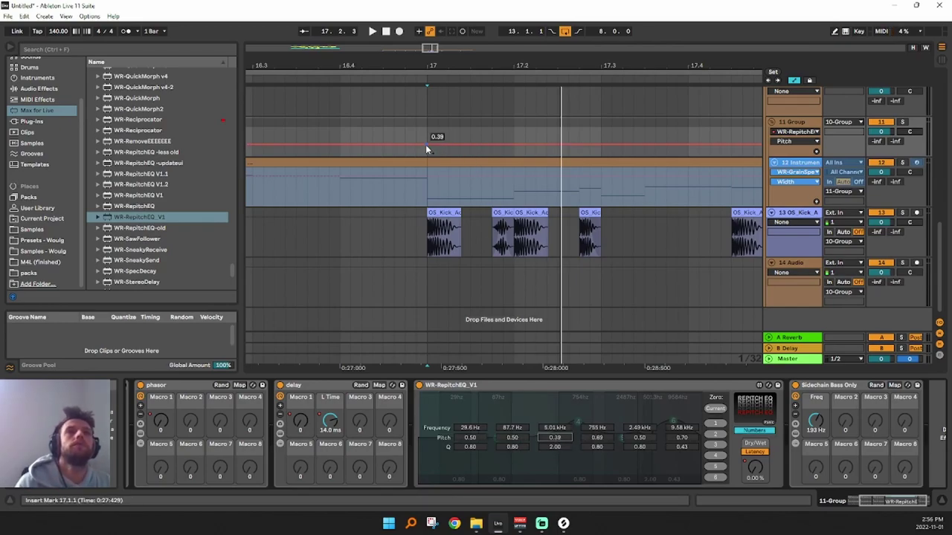
{"action": "key", "text": "b"}
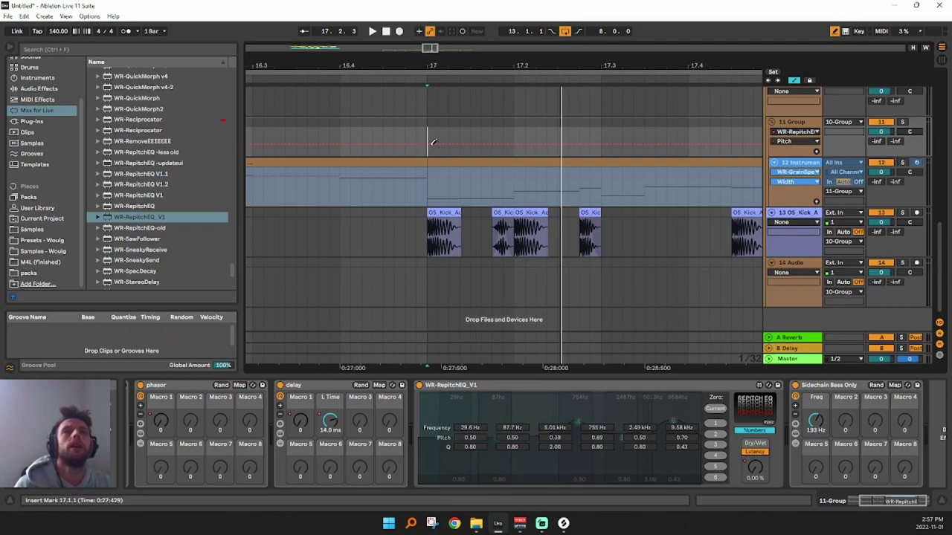
{"action": "key", "text": "space"}
{"action": "left_click_drag", "start_coordinate": [448, 146], "coordinate": [452, 151]}
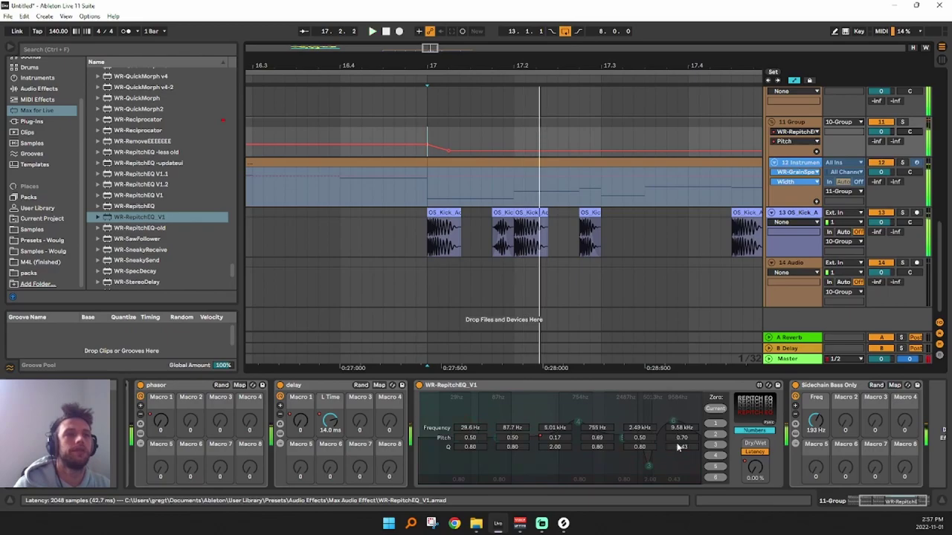
Automate the frequency of RepitchEQ band 3 to dip just after bar 17 and climb back to about 4.55 kHz before 17.2
{"action": "left_click", "coordinate": [640, 429]}
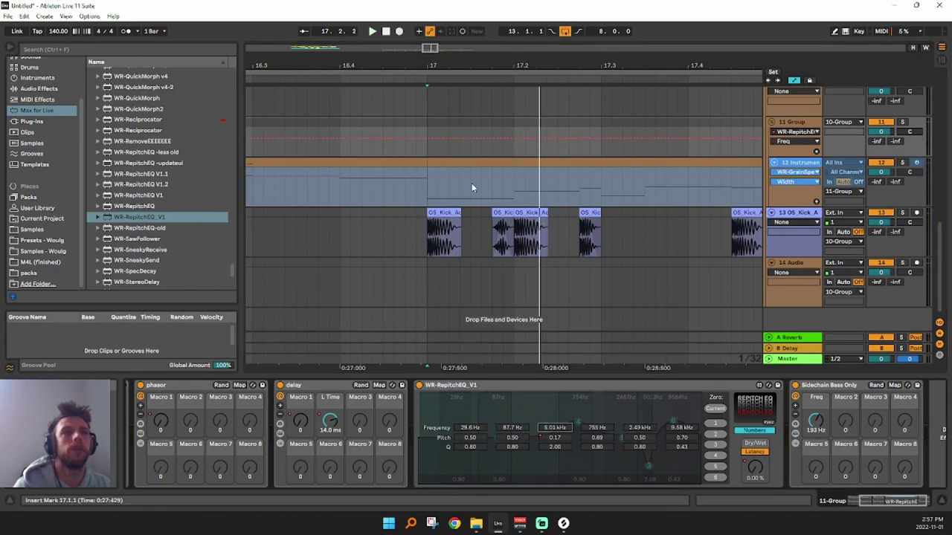
{"action": "left_click", "coordinate": [441, 137]}
{"action": "left_click_drag", "start_coordinate": [596, 139], "coordinate": [502, 138]}
{"action": "left_click_drag", "start_coordinate": [444, 139], "coordinate": [471, 148]}
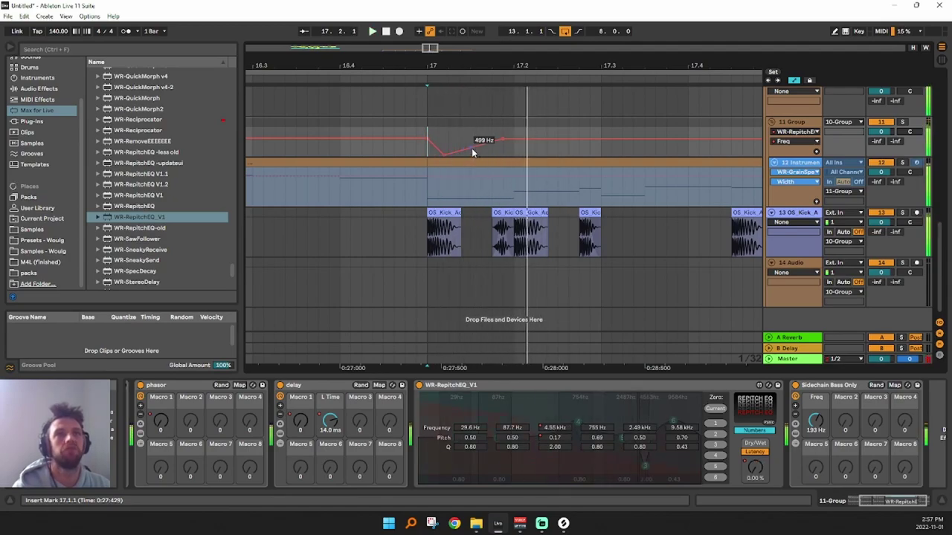
Automate the Q of RepitchEQ band 3 to fall from 2.00 at bar 17 to 0.80, and audition it from bar 17
{"action": "left_click", "coordinate": [555, 447]}
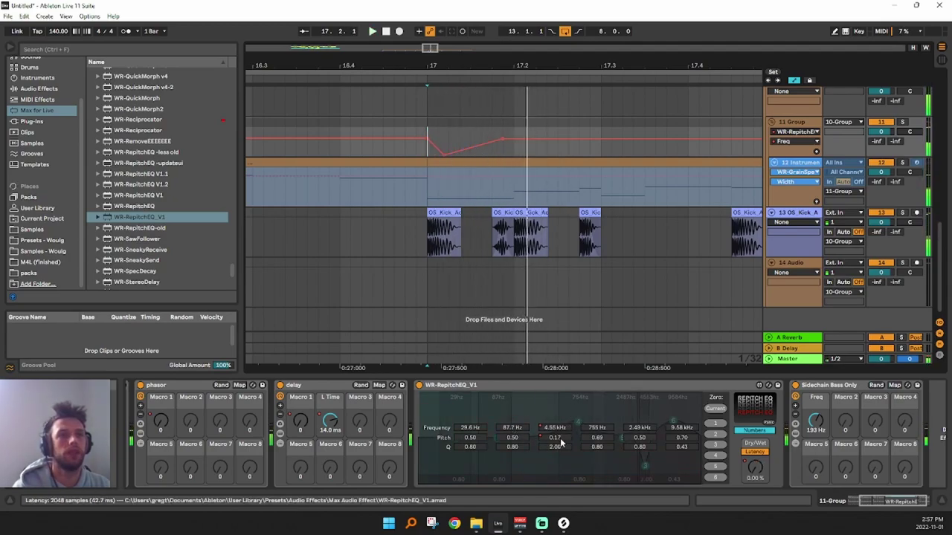
{"action": "left_click", "coordinate": [437, 131]}
{"action": "left_click_drag", "start_coordinate": [437, 131], "coordinate": [442, 145]}
{"action": "key", "text": "space"}
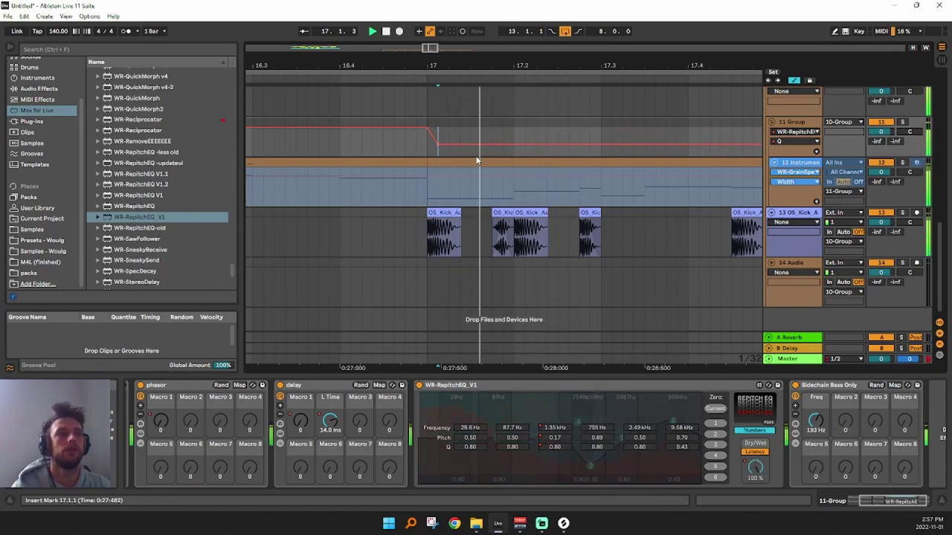
{"action": "left_click", "coordinate": [426, 147]}
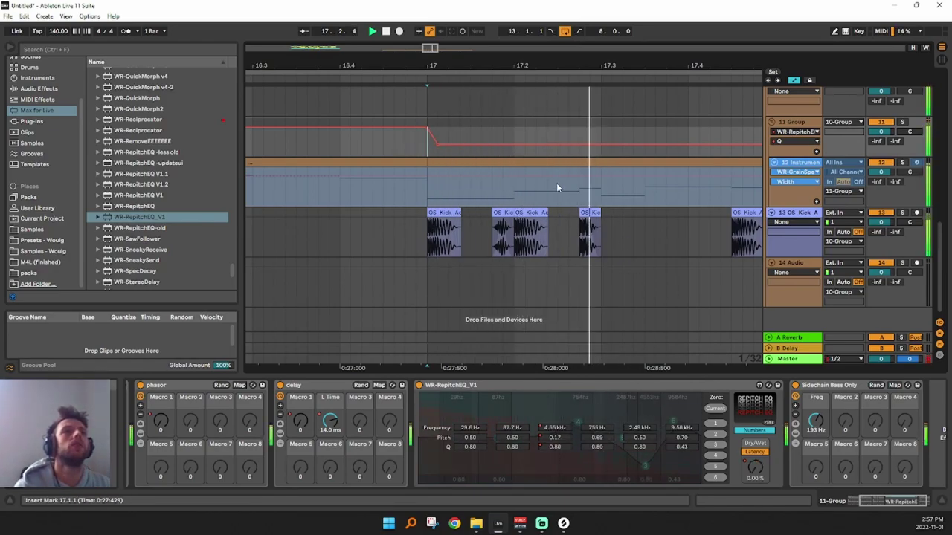
Extend the RepitchEQ Dry/Wet plateau at 100% past 17.2 to the fourth kick, and fade it to 0% midway between 17.3 and 17.4
{"action": "left_click", "coordinate": [759, 467]}
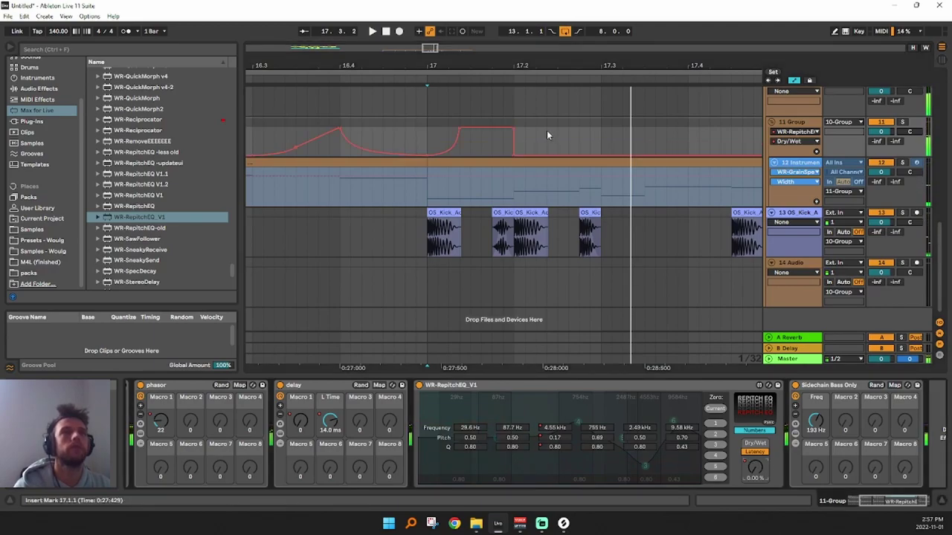
{"action": "left_click", "coordinate": [513, 154]}
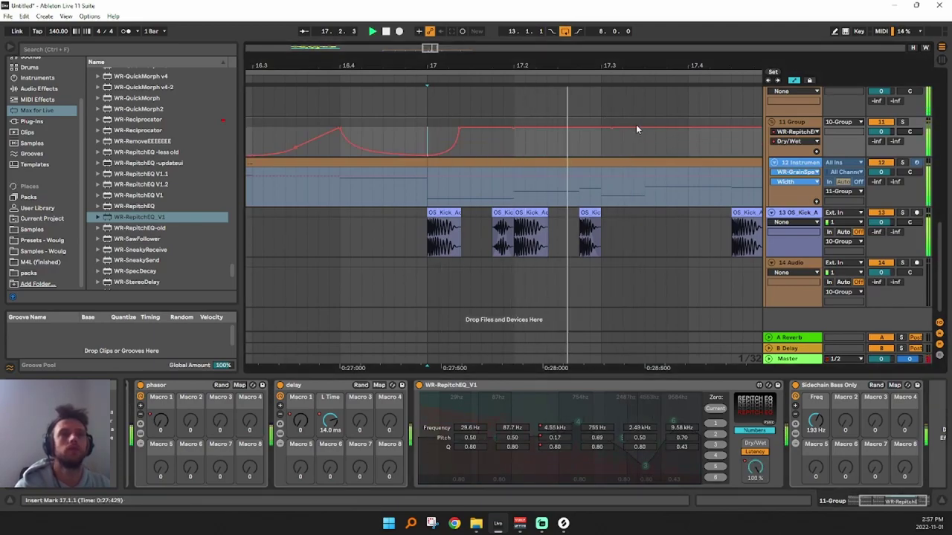
{"action": "left_click_drag", "start_coordinate": [640, 129], "coordinate": [648, 171]}
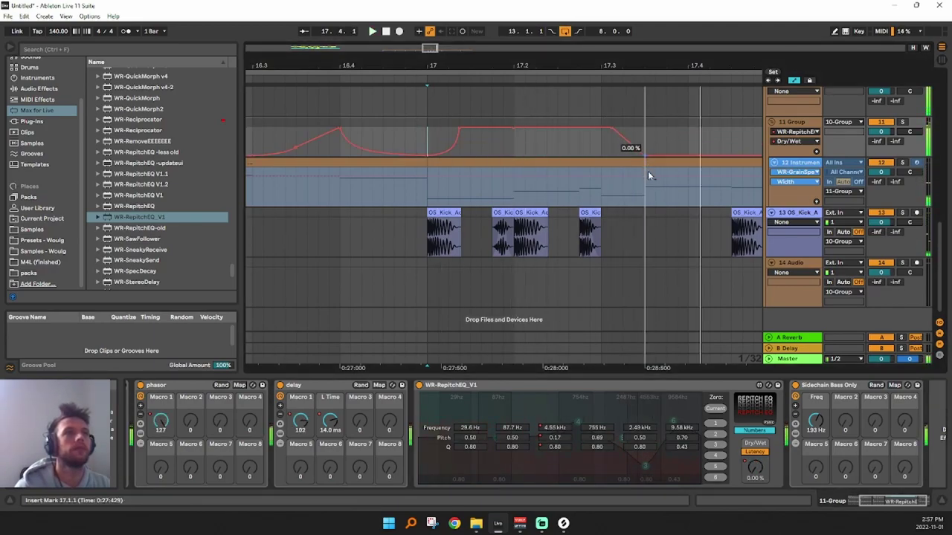
{"action": "left_click_drag", "start_coordinate": [610, 131], "coordinate": [577, 131]}
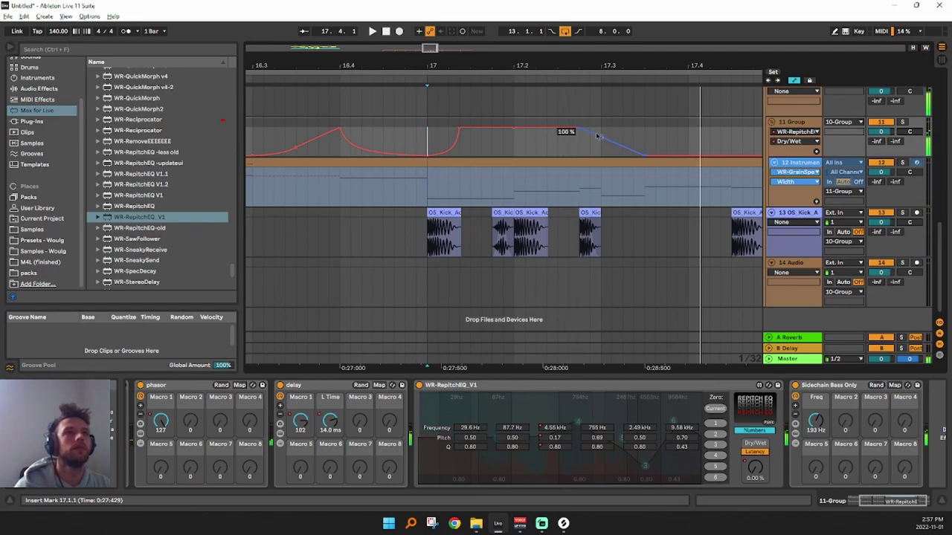
Try cutting RepitchEQ Dry/Wet straight to 0% at the fourth kick, and restore the gradual fade ending midway between 17.3 and 17.4
{"action": "key", "text": "space"}
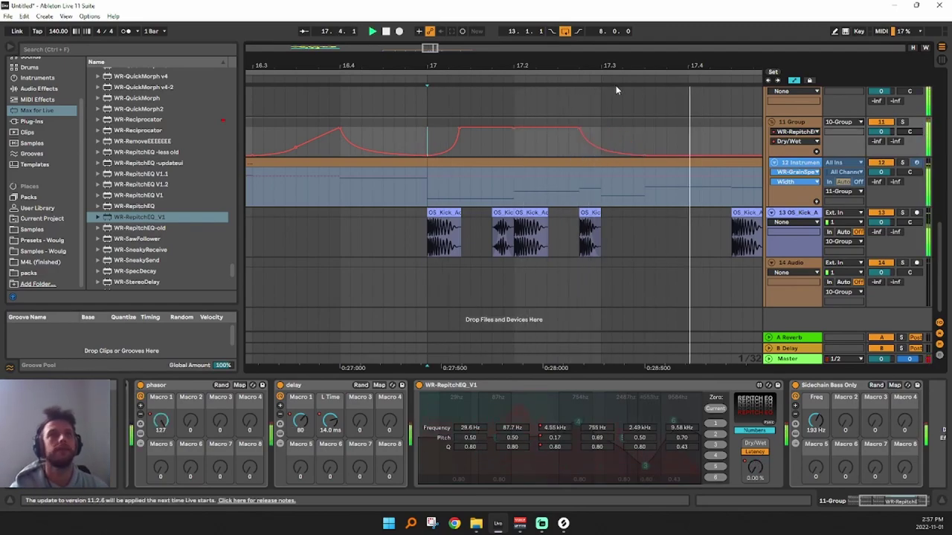
{"action": "left_click_drag", "start_coordinate": [584, 138], "coordinate": [570, 157]}
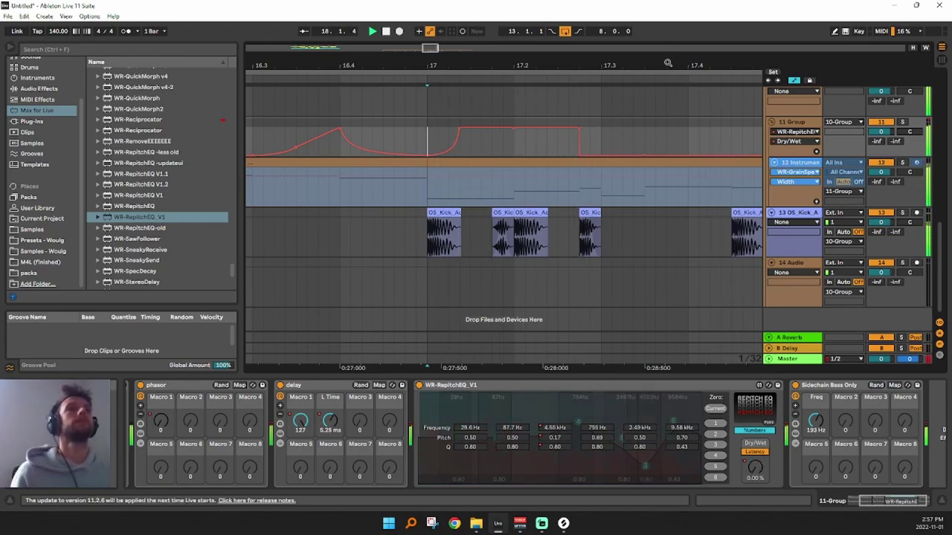
{"action": "scroll", "coordinate": [562, 161], "scroll_direction": "down", "scroll_amount": 4}
{"action": "left_click_drag", "start_coordinate": [549, 156], "coordinate": [568, 156]}
{"action": "key", "text": "space"}
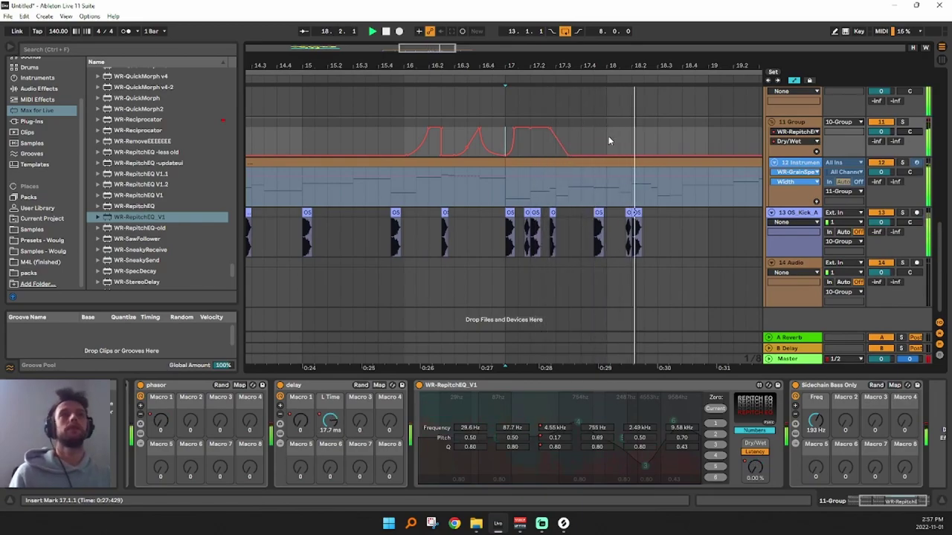
Automate RepitchEQ Dry/Wet to curve up from 0% at 18.3 to 100% shortly past it, and audition the rise
{"action": "left_click", "coordinate": [659, 154]}
{"action": "mouse_move", "coordinate": [670, 154]}
{"action": "left_mouse_down"}
{"action": "mouse_move", "coordinate": [672, 117]}
{"action": "mouse_move", "coordinate": [667, 169]}
{"action": "left_mouse_up"}
{"action": "key", "text": "space"}
{"action": "key", "text": "space"}
{"action": "key", "text": "space"}
{"action": "key", "text": "space"}
{"action": "key", "text": "space"}
{"action": "key", "text": "space"}
{"action": "key", "text": "space"}
Automate the frequency of RepitchEQ band 3 to ramp down from 18.3 to 22.5 Hz just before bar 19, and audition it
{"action": "left_click", "coordinate": [560, 429]}
{"action": "left_click", "coordinate": [657, 139]}
{"action": "left_click_drag", "start_coordinate": [702, 138], "coordinate": [707, 154]}
{"action": "key", "text": "space"}
{"action": "key", "text": "space"}
{"action": "key", "text": "space"}
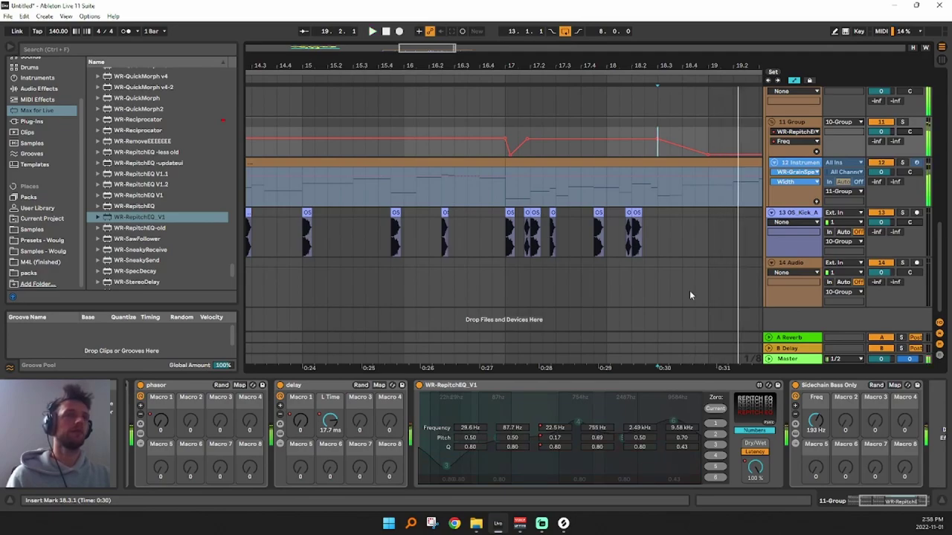
Reshape the RepitchEQ band 3 frequency curve to bottom out at 18.4 and climb to 18.8 kHz at bar 19, and audition it
{"action": "left_click_drag", "start_coordinate": [709, 155], "coordinate": [714, 129]}
{"action": "key", "text": "space"}
{"action": "key", "text": "space"}
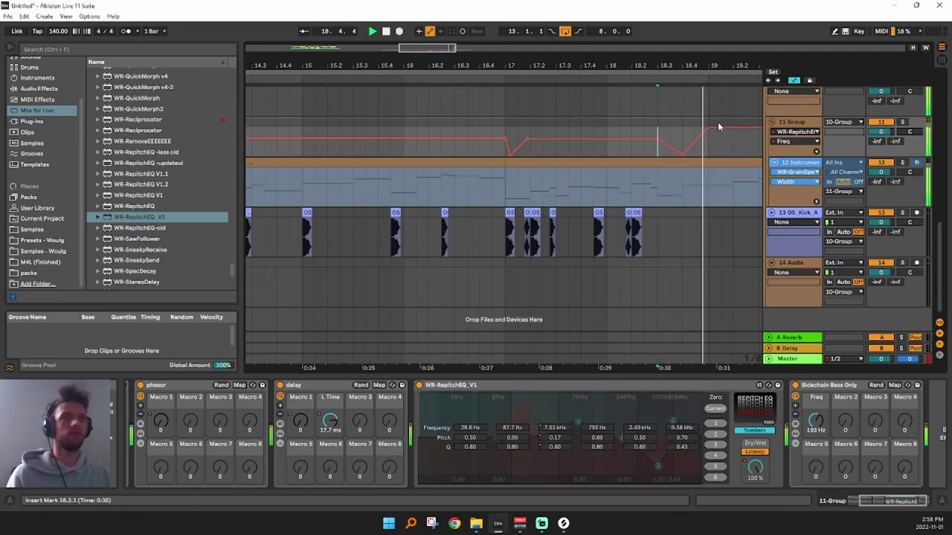
{"action": "key", "text": "space"}
{"action": "left_click_drag", "start_coordinate": [695, 64], "coordinate": [589, 120]}
{"action": "left_click_drag", "start_coordinate": [660, 130], "coordinate": [623, 141]}
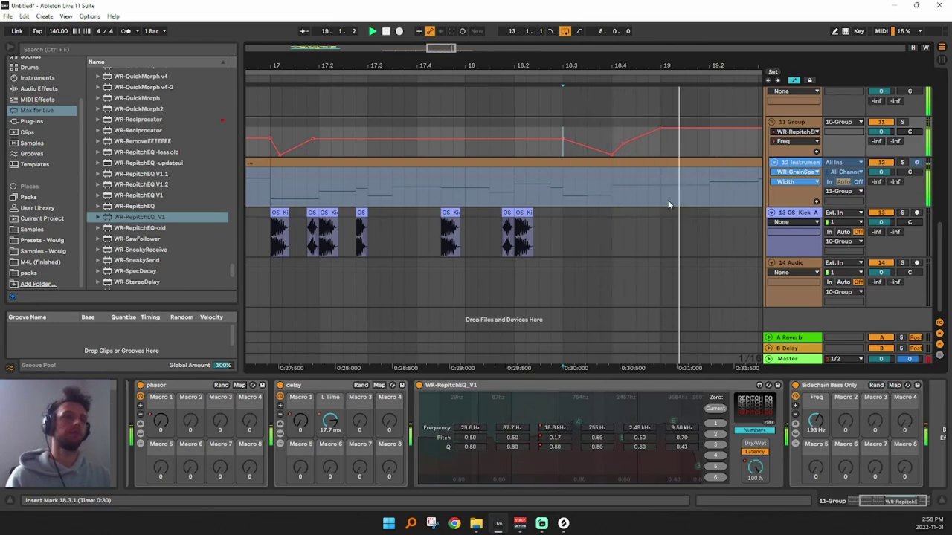
{"action": "left_click_drag", "start_coordinate": [898, 502], "coordinate": [883, 504]}
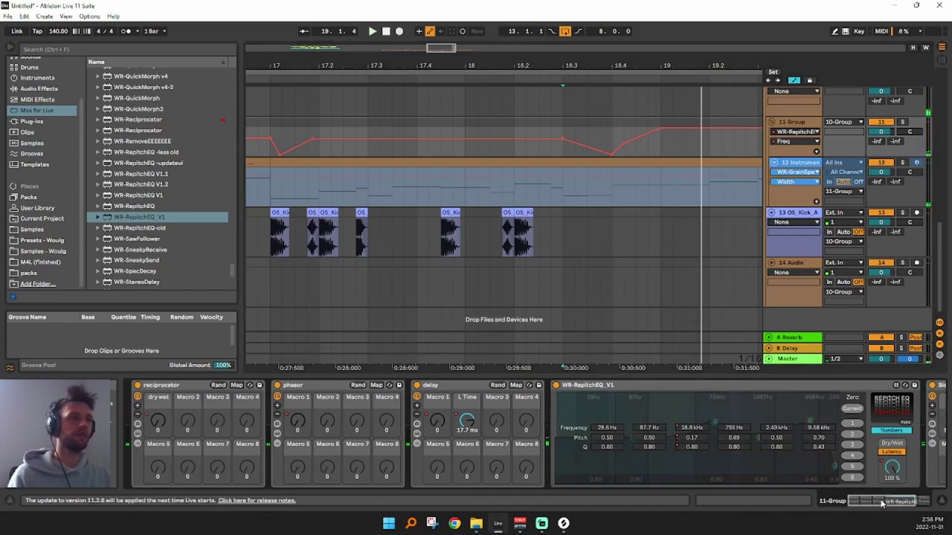
{"action": "key", "text": "space"}
{"action": "mouse_move", "coordinate": [633, 68]}
{"action": "left_mouse_down"}
{"action": "mouse_move", "coordinate": [526, 69]}
{"action": "mouse_move", "coordinate": [548, 30]}
{"action": "left_mouse_up"}
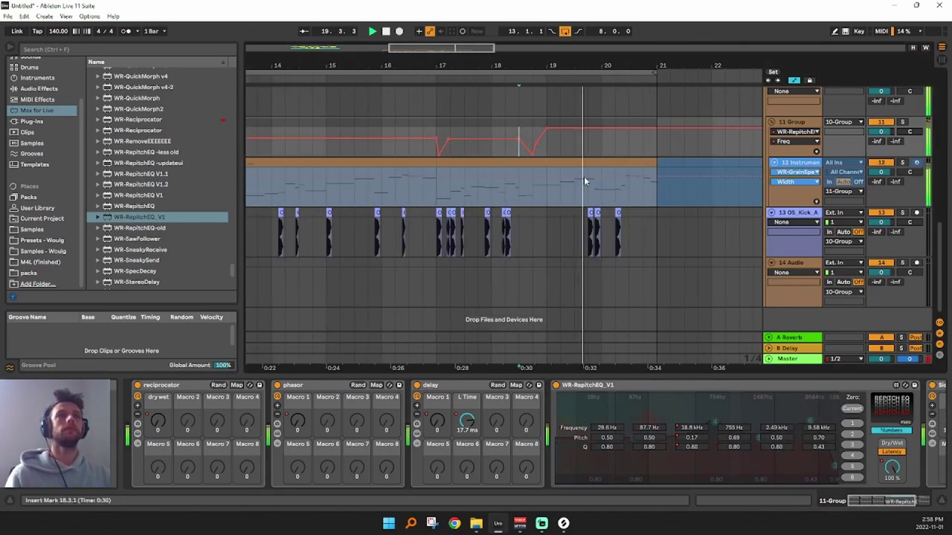
{"action": "key", "text": "space"}
Fade RepitchEQ Dry/Wet from 100% at bar 19 down to 0% at about 19.2, and audition the fade
{"action": "left_click", "coordinate": [890, 468]}
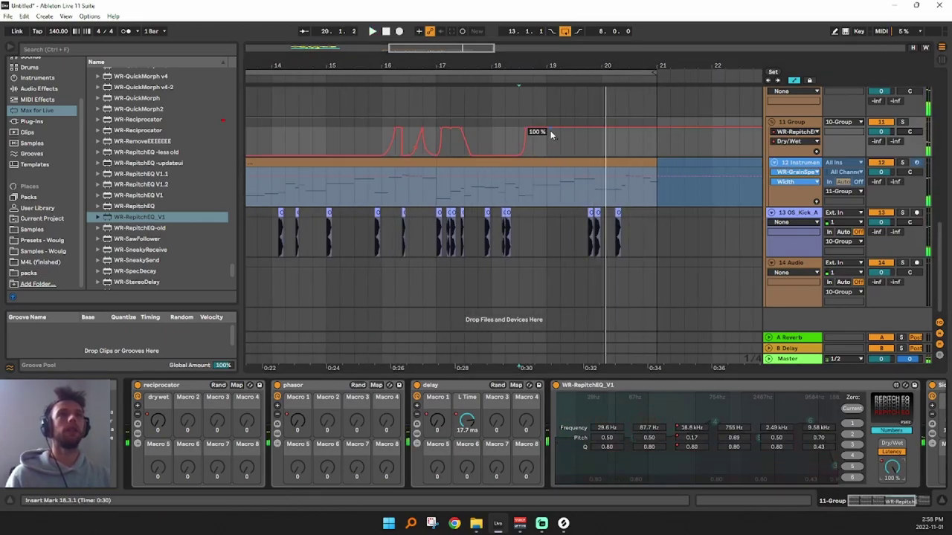
{"action": "left_click", "coordinate": [562, 130]}
{"action": "left_click_drag", "start_coordinate": [572, 129], "coordinate": [560, 159]}
{"action": "key", "text": "space"}
{"action": "left_click", "coordinate": [547, 129]}
{"action": "left_click", "coordinate": [560, 128]}
{"action": "key", "text": "space"}
{"action": "key", "text": "space"}
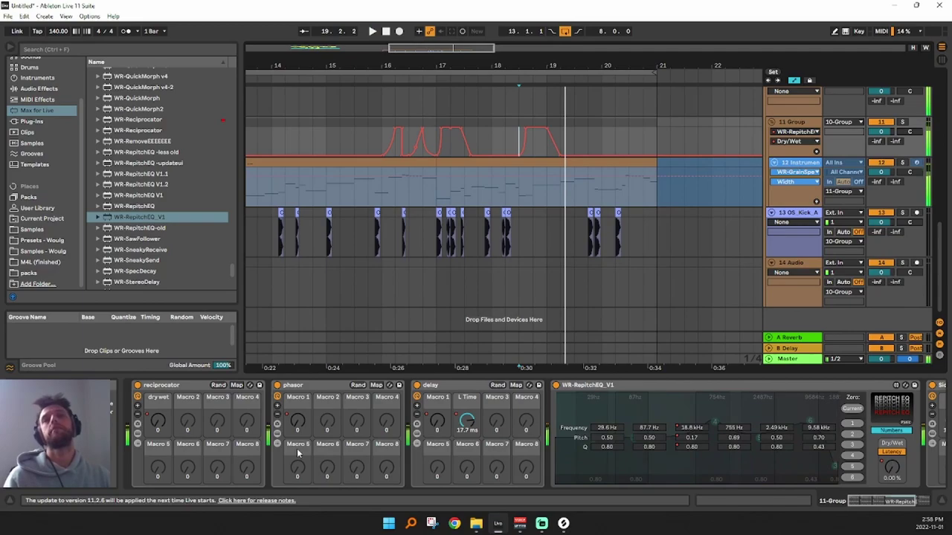
Automate phasor Macro 1 to rise from 0 to maximum around bar 19 and drop back to 0 at about 19.2
{"action": "left_click", "coordinate": [297, 422]}
{"action": "left_click", "coordinate": [535, 156]}
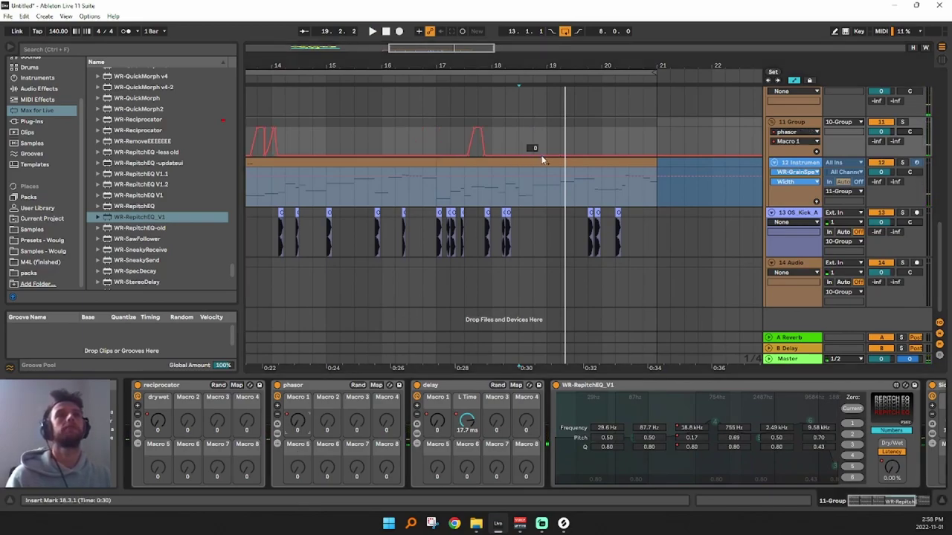
{"action": "mouse_move", "coordinate": [550, 152]}
{"action": "left_mouse_down"}
{"action": "mouse_move", "coordinate": [554, 120]}
{"action": "mouse_move", "coordinate": [561, 161]}
{"action": "left_mouse_up"}
{"action": "left_click", "coordinate": [561, 129]}
{"action": "key", "text": "space"}
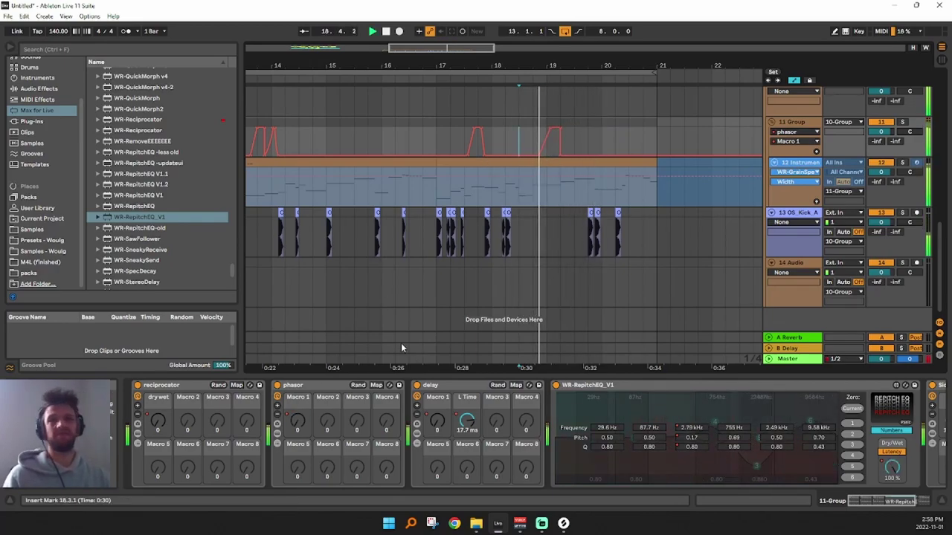
Expand the phasor rack and automate the Phaser-Flanger center frequency to dip from 321 Hz just before bar 19 to 229 Hz near 19.2
{"action": "left_click", "coordinate": [278, 444]}
{"action": "left_click", "coordinate": [276, 445]}
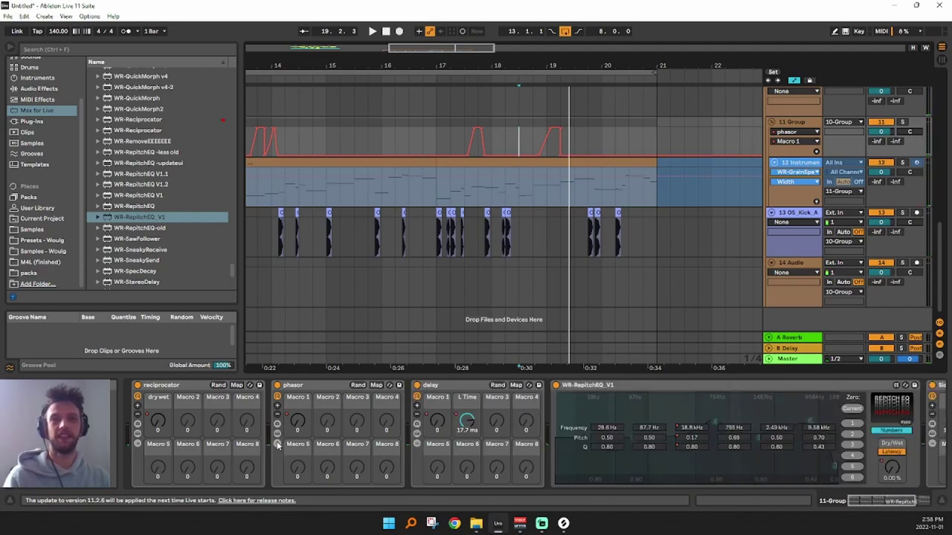
{"action": "left_click", "coordinate": [278, 445]}
{"action": "left_click", "coordinate": [444, 415]}
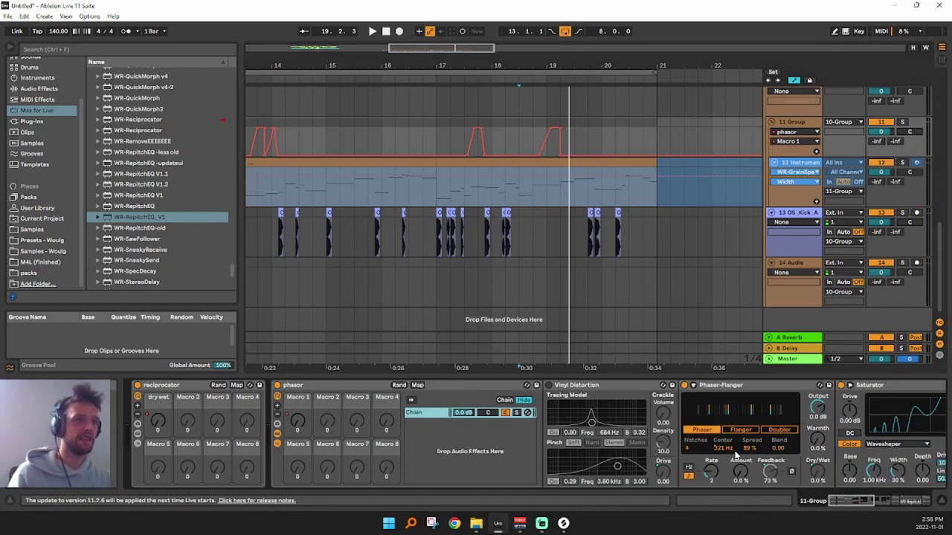
{"action": "left_click", "coordinate": [725, 449]}
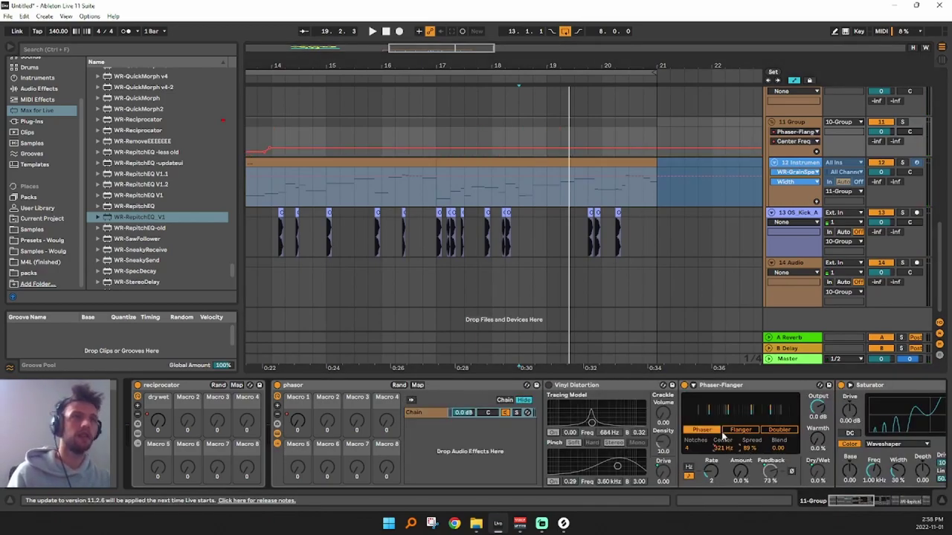
{"action": "key", "text": "space"}
{"action": "left_click", "coordinate": [544, 148]}
{"action": "left_click_drag", "start_coordinate": [563, 148], "coordinate": [563, 150]}
{"action": "key", "text": "space"}
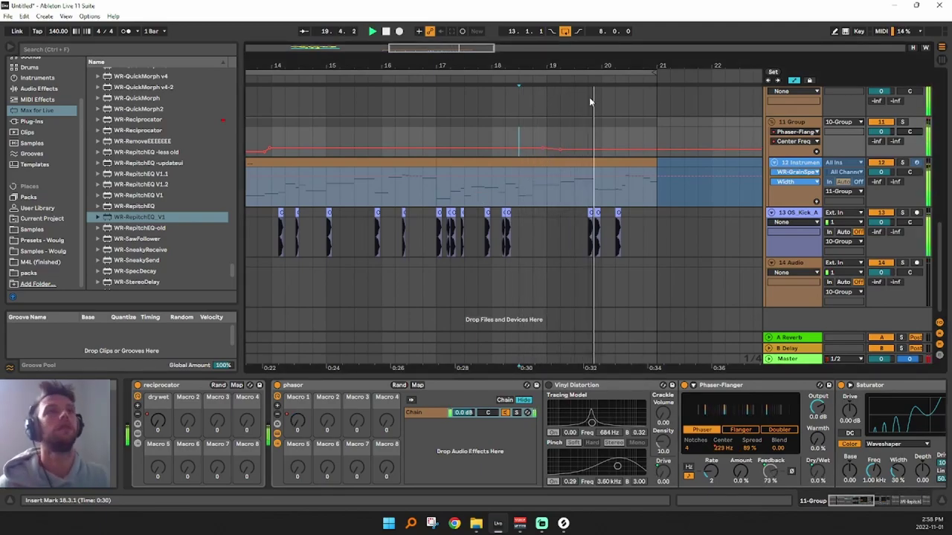
Audition the full loop from bar 13, and collapse the phasor rack back to its macros
{"action": "left_click_drag", "start_coordinate": [600, 64], "coordinate": [461, 13]}
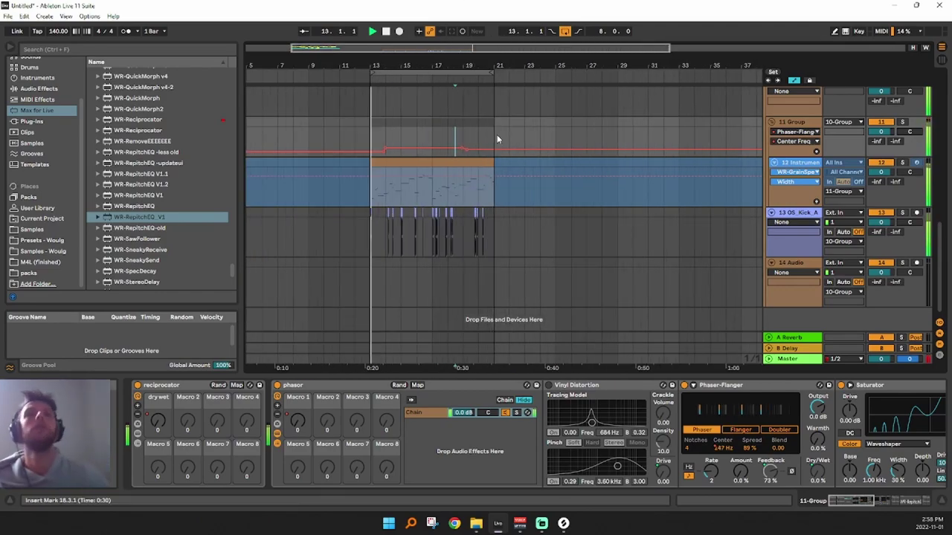
{"action": "key", "text": "space"}
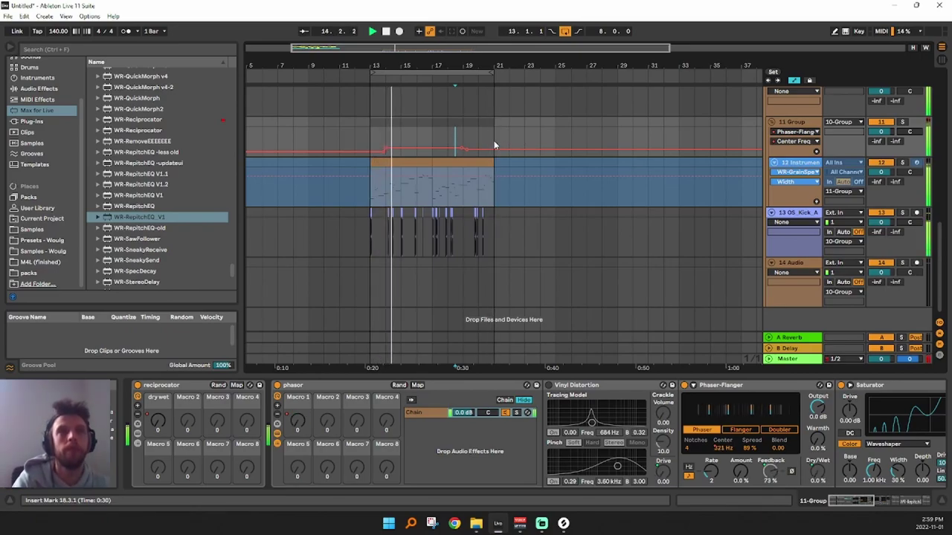
{"action": "key", "text": "space"}
{"action": "left_click_drag", "start_coordinate": [452, 68], "coordinate": [450, 108]}
{"action": "left_click", "coordinate": [321, 139]}
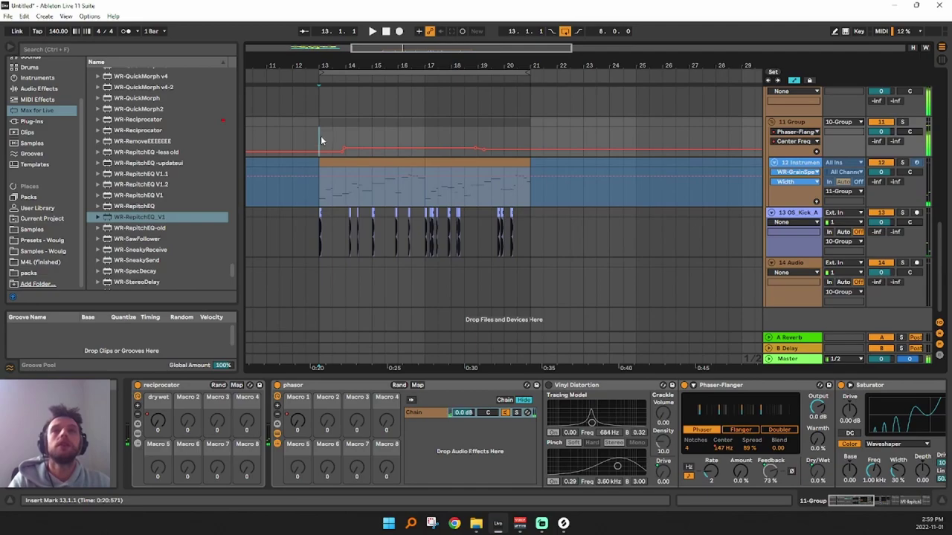
{"action": "left_click", "coordinate": [280, 445]}
{"action": "left_click", "coordinate": [276, 436]}
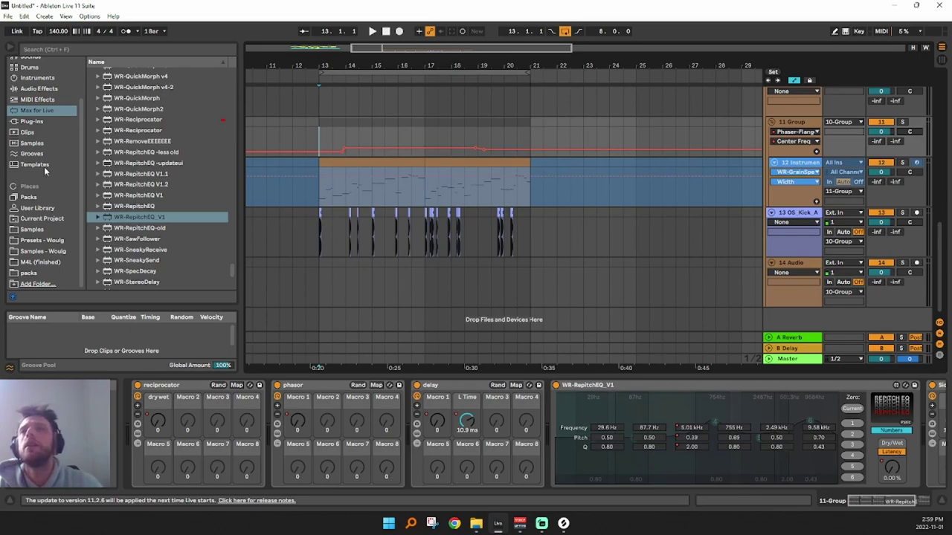
Add the WR - FreqFilt audio effect from the M4L (finished) folder to the bass group, between RepitchEQ and Sidechain Bass Only
{"action": "left_click", "coordinate": [52, 262]}
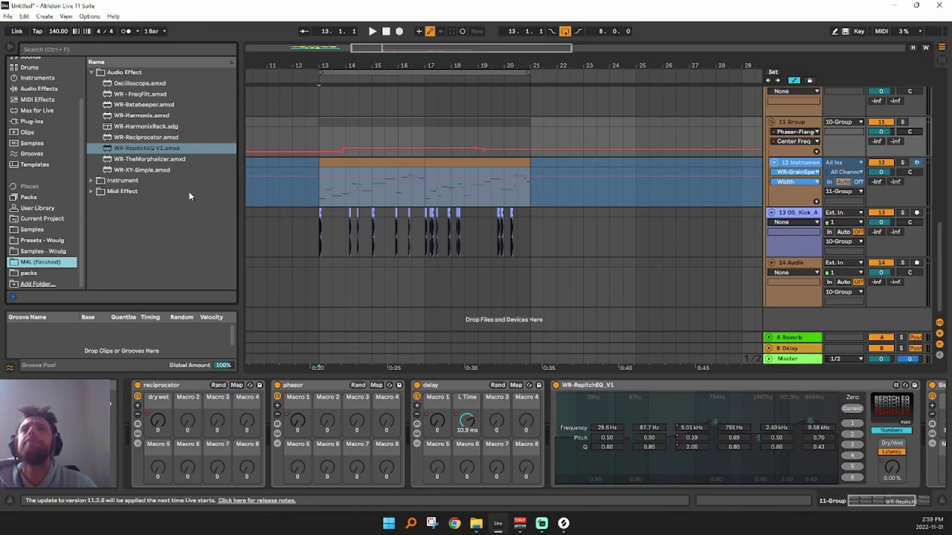
{"action": "left_click", "coordinate": [93, 180]}
{"action": "left_click", "coordinate": [91, 125]}
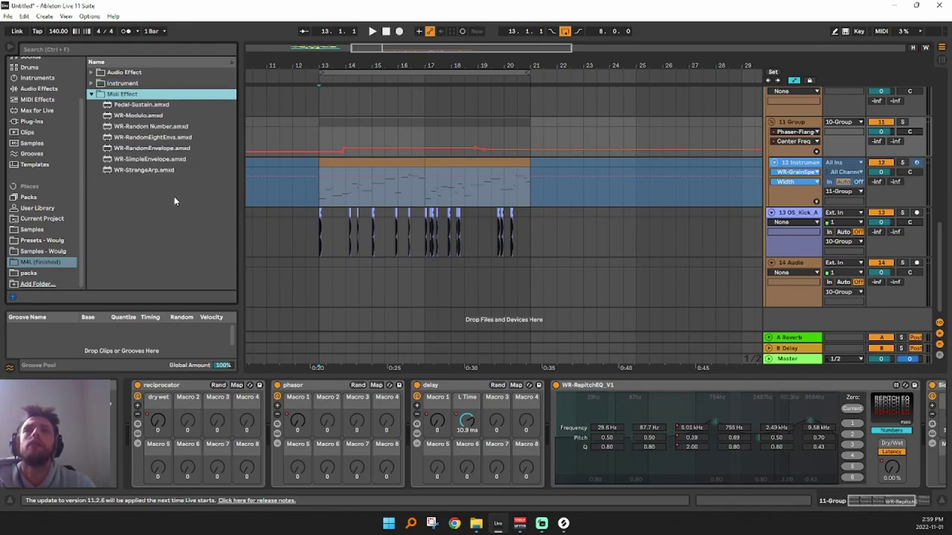
{"action": "left_click", "coordinate": [92, 94]}
{"action": "left_click", "coordinate": [92, 73]}
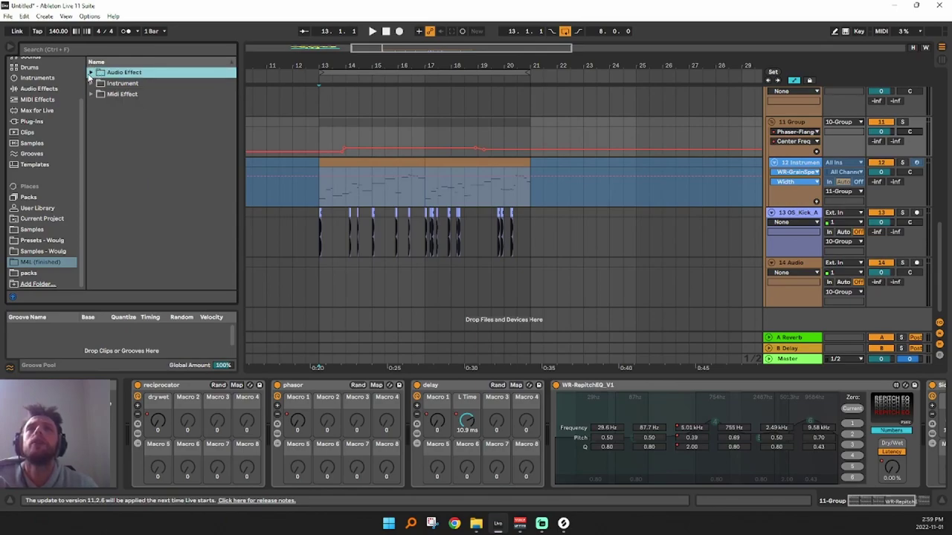
{"action": "left_click", "coordinate": [90, 72]}
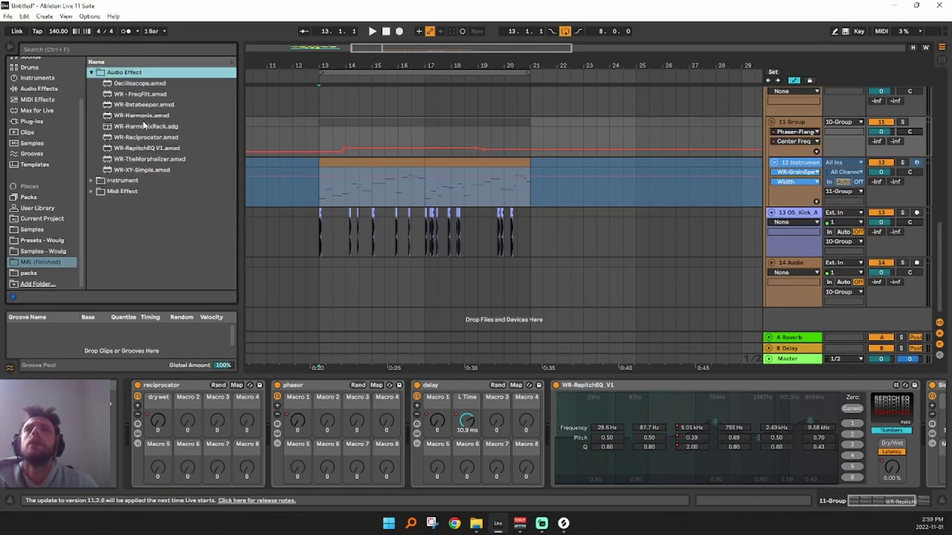
{"action": "left_click", "coordinate": [141, 95]}
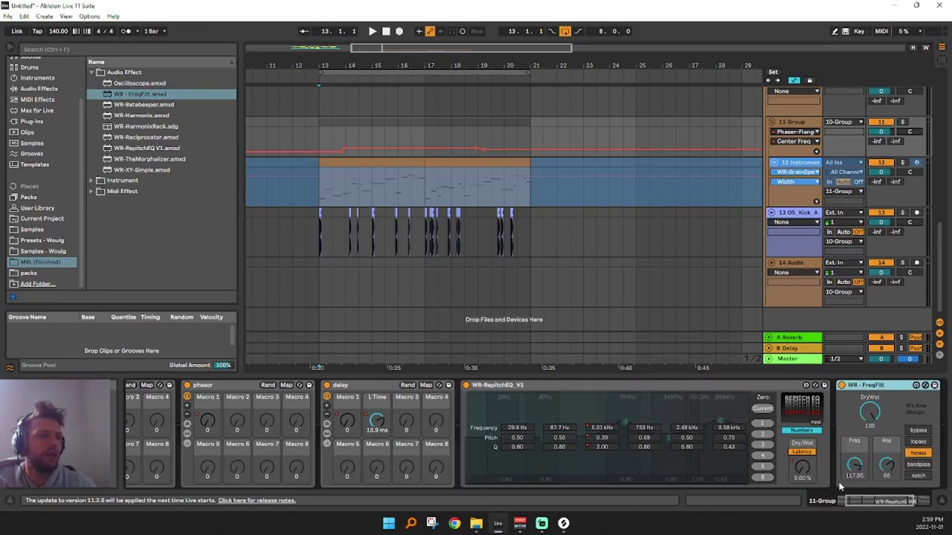
{"action": "left_click_drag", "start_coordinate": [867, 499], "coordinate": [889, 502]}
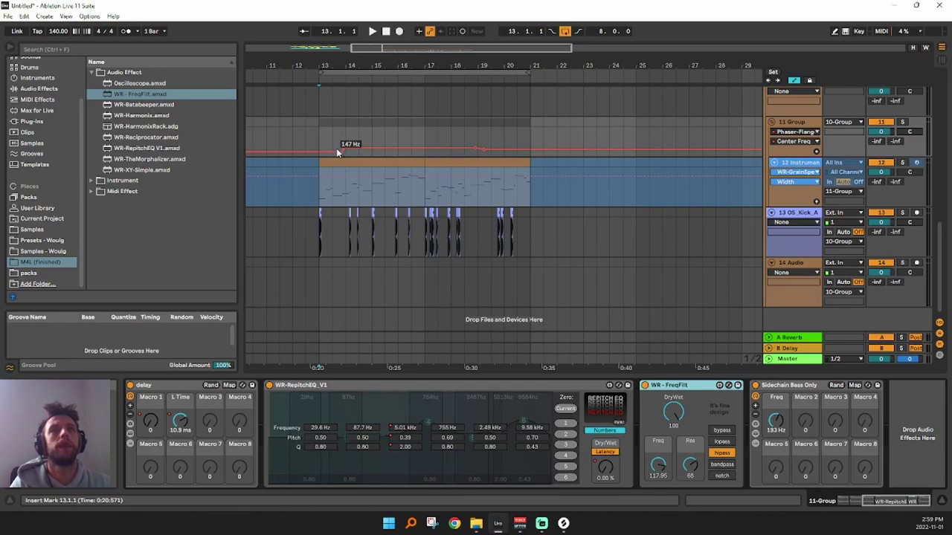
Set WR - FreqFilt's DryWet to 0 and its Freq to 131.16 while auditioning from bar 13
{"action": "key", "text": "space"}
{"action": "left_click_drag", "start_coordinate": [674, 412], "coordinate": [673, 406]}
{"action": "mouse_move", "coordinate": [660, 466]}
{"action": "left_mouse_down"}
{"action": "mouse_move", "coordinate": [661, 512]}
{"action": "mouse_move", "coordinate": [686, 503]}
{"action": "mouse_move", "coordinate": [675, 459]}
{"action": "mouse_move", "coordinate": [689, 457]}
{"action": "mouse_move", "coordinate": [659, 485]}
{"action": "mouse_move", "coordinate": [661, 469]}
{"action": "left_mouse_up"}
{"action": "key", "text": "space"}
{"action": "key", "text": "space"}
{"action": "key", "text": "space"}
{"action": "key", "text": "space"}
{"action": "key", "text": "space"}
{"action": "key", "text": "space"}
{"action": "key", "text": "space"}
{"action": "key", "text": "space"}
{"action": "key", "text": "space"}
{"action": "key", "text": "space"}
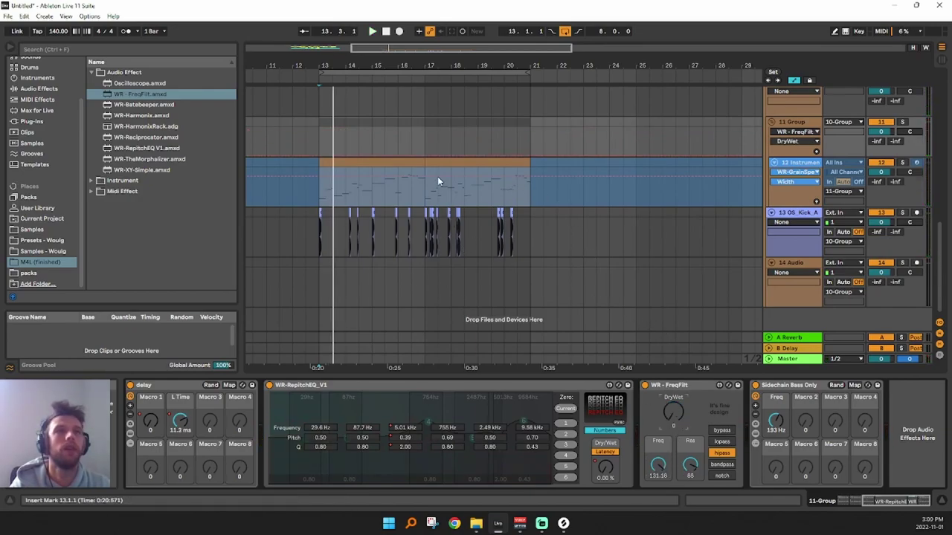
Automate WR - FreqFilt's DryWet to curve up from 0 at bar 17 to 100 midway to 17.2, and audition from bar 17
{"action": "left_click", "coordinate": [424, 134]}
{"action": "key", "text": "space"}
{"action": "key", "text": "space"}
{"action": "left_click_drag", "start_coordinate": [428, 69], "coordinate": [438, 186]}
{"action": "key", "text": "space"}
{"action": "key", "text": "space"}
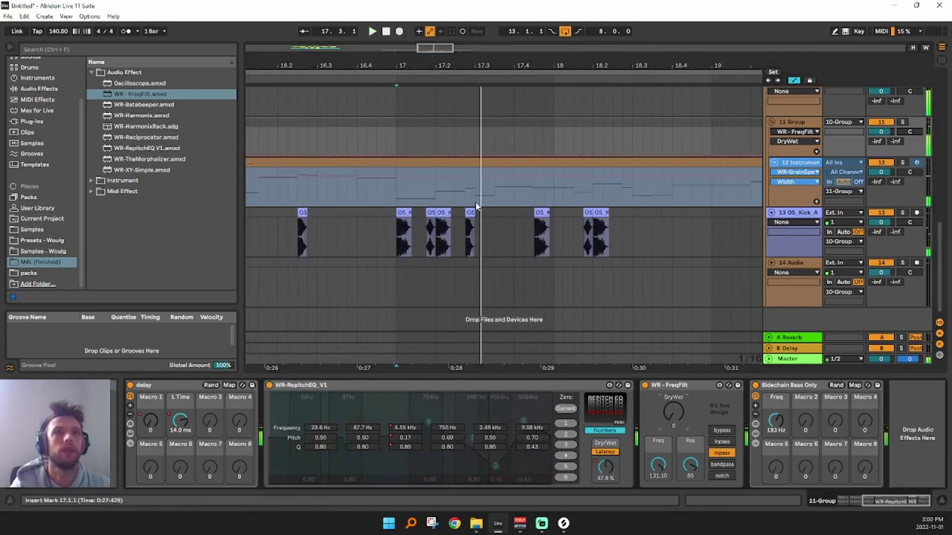
{"action": "left_click", "coordinate": [397, 155]}
{"action": "left_click_drag", "start_coordinate": [418, 155], "coordinate": [414, 125]}
{"action": "key", "text": "space"}
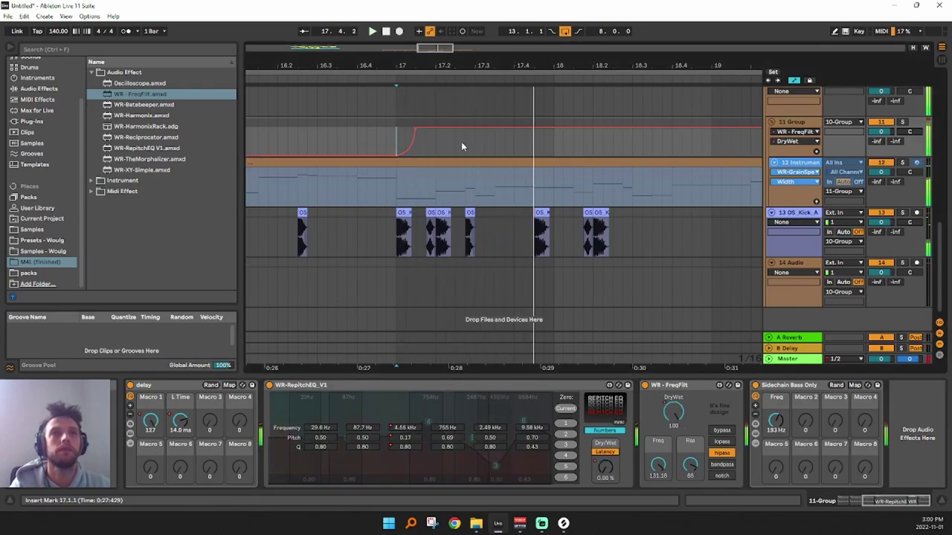
Drop WR - FreqFilt's DryWet to 0 at 17.2, curve it back up to 100, and cut it to 0 at the fourth kick
{"action": "left_click_drag", "start_coordinate": [436, 128], "coordinate": [451, 142]}
{"action": "key", "text": "space"}
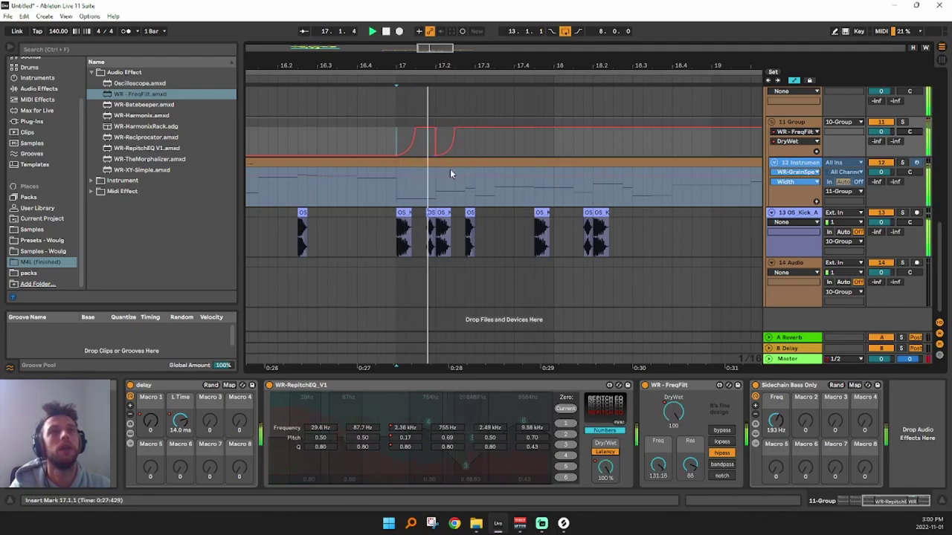
{"action": "left_click_drag", "start_coordinate": [481, 132], "coordinate": [455, 171]}
{"action": "key", "text": "space"}
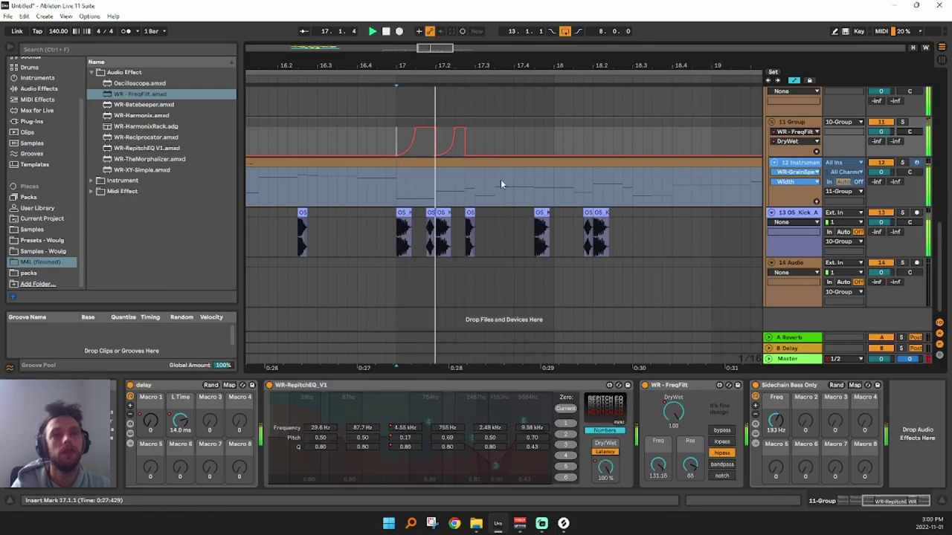
Set WR - FreqFilt's Freq to 56.22 and its Res to 73 while auditioning from bar 17
{"action": "left_click", "coordinate": [664, 450]}
{"action": "mouse_move", "coordinate": [666, 475]}
{"action": "left_mouse_down"}
{"action": "mouse_move", "coordinate": [665, 484]}
{"action": "mouse_move", "coordinate": [690, 476]}
{"action": "mouse_move", "coordinate": [660, 476]}
{"action": "mouse_move", "coordinate": [660, 488]}
{"action": "mouse_move", "coordinate": [658, 455]}
{"action": "mouse_move", "coordinate": [658, 475]}
{"action": "left_mouse_up"}
{"action": "key", "text": "space"}
{"action": "key", "text": "space"}
{"action": "key", "text": "space"}
Automate WR - FreqFilt's Freq to descend from just after bar 17 to 22.62 at the fourth kick, and raise its Res to 97
{"action": "left_click", "coordinate": [406, 145]}
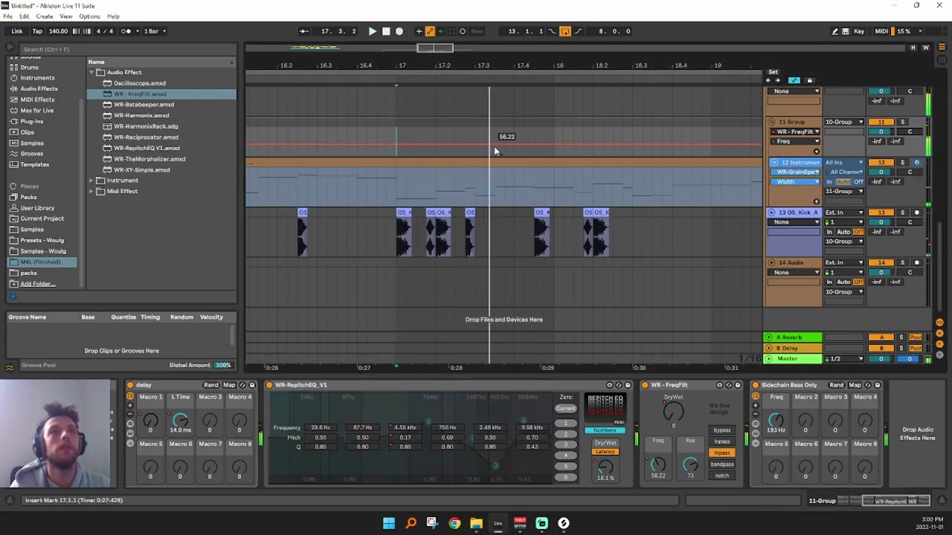
{"action": "left_click_drag", "start_coordinate": [474, 143], "coordinate": [468, 145]}
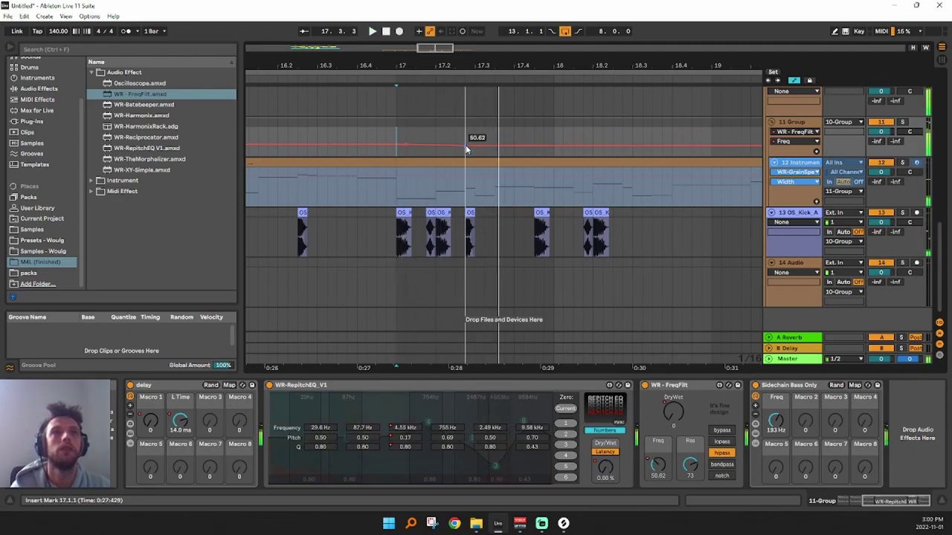
{"action": "left_click", "coordinate": [386, 145]}
{"action": "key", "text": "space"}
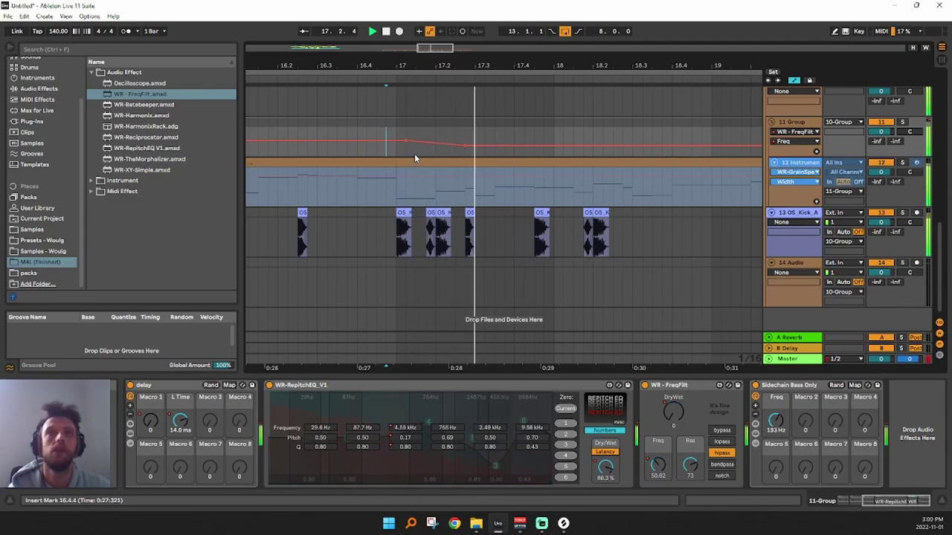
{"action": "key", "text": "space"}
{"action": "key", "text": "space"}
{"action": "left_click_drag", "start_coordinate": [465, 146], "coordinate": [407, 137]}
{"action": "left_click", "coordinate": [689, 466]}
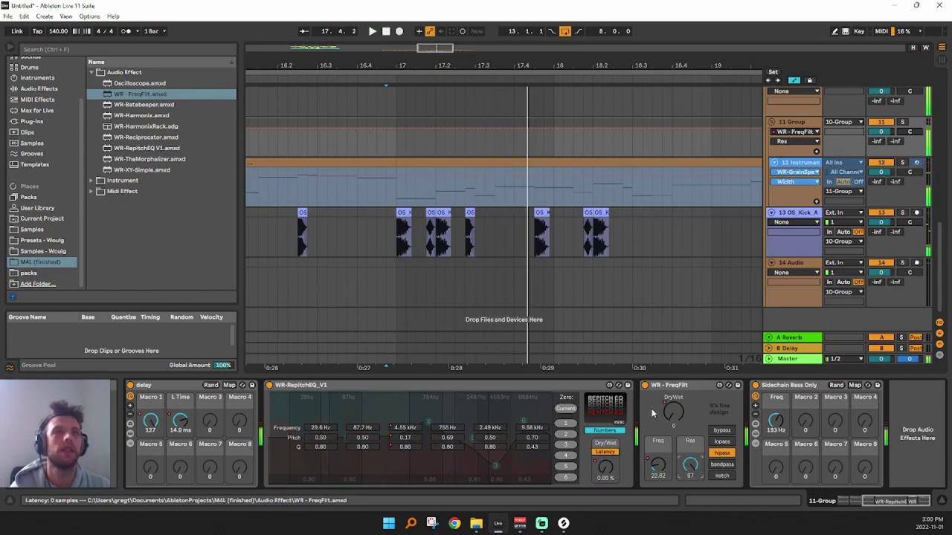
Shift the end of WR - FreqFilt's Freq descent to 17.3 at 28.22, and automate Res to fall from 97 at 17.2 to 73 midway to 17.3
{"action": "left_click", "coordinate": [657, 467]}
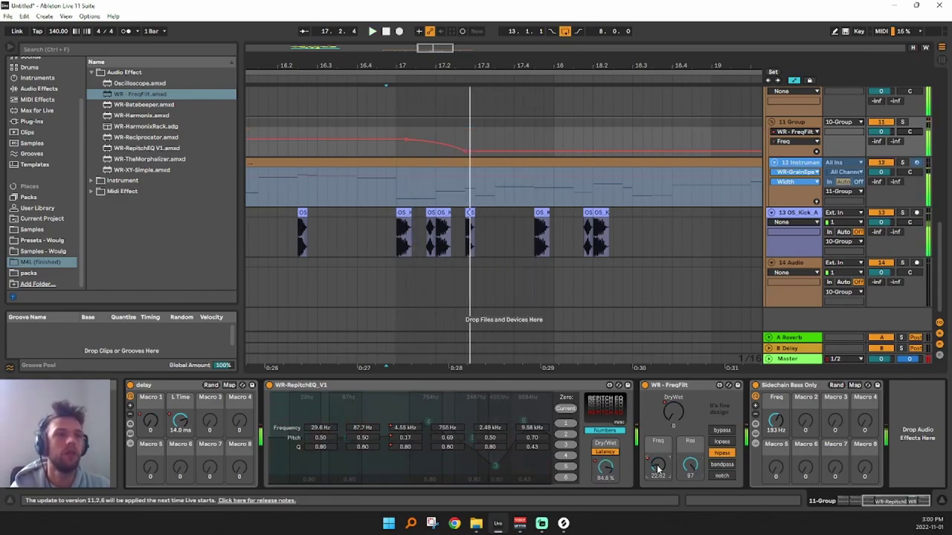
{"action": "left_click_drag", "start_coordinate": [406, 140], "coordinate": [454, 135]}
{"action": "key", "text": "space"}
{"action": "left_click", "coordinate": [690, 464]}
{"action": "left_click", "coordinate": [436, 128]}
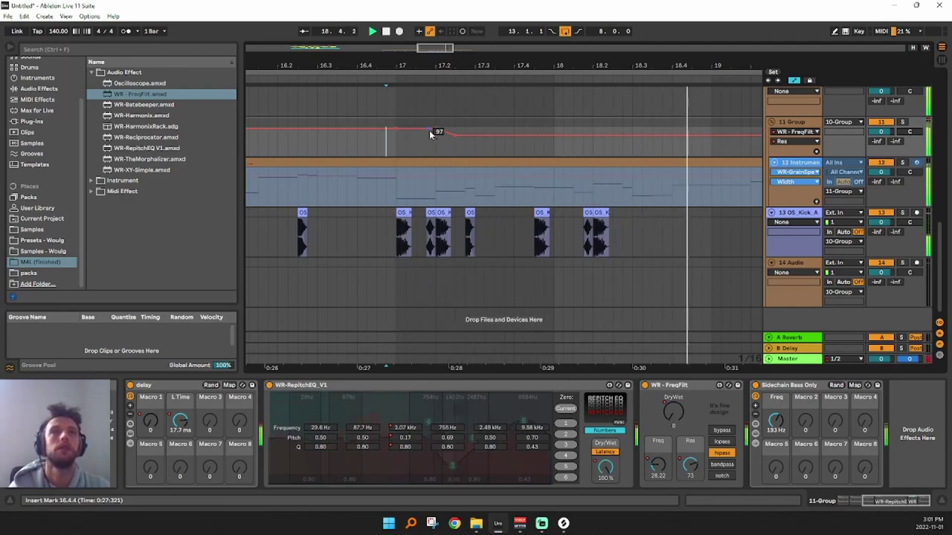
{"action": "left_click_drag", "start_coordinate": [432, 134], "coordinate": [426, 129]}
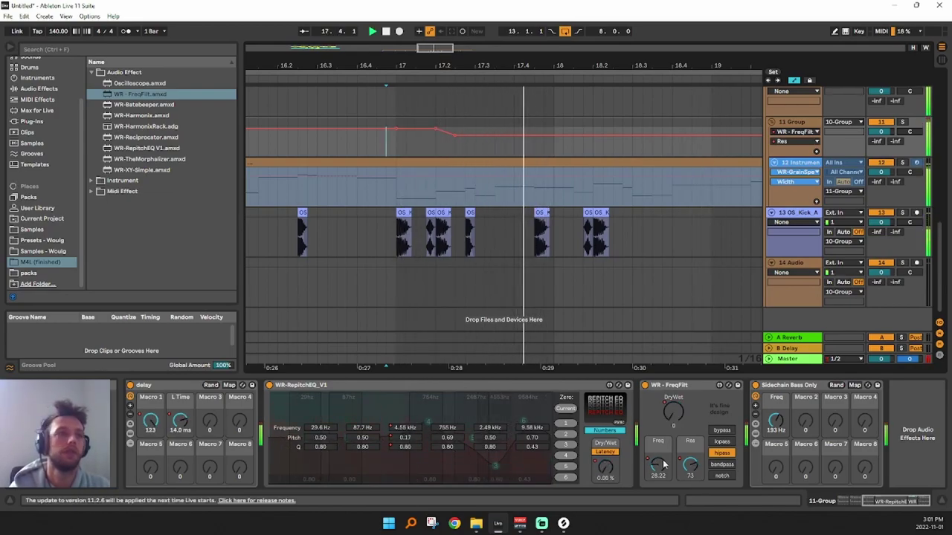
{"action": "left_click", "coordinate": [646, 439]}
{"action": "left_click", "coordinate": [404, 140]}
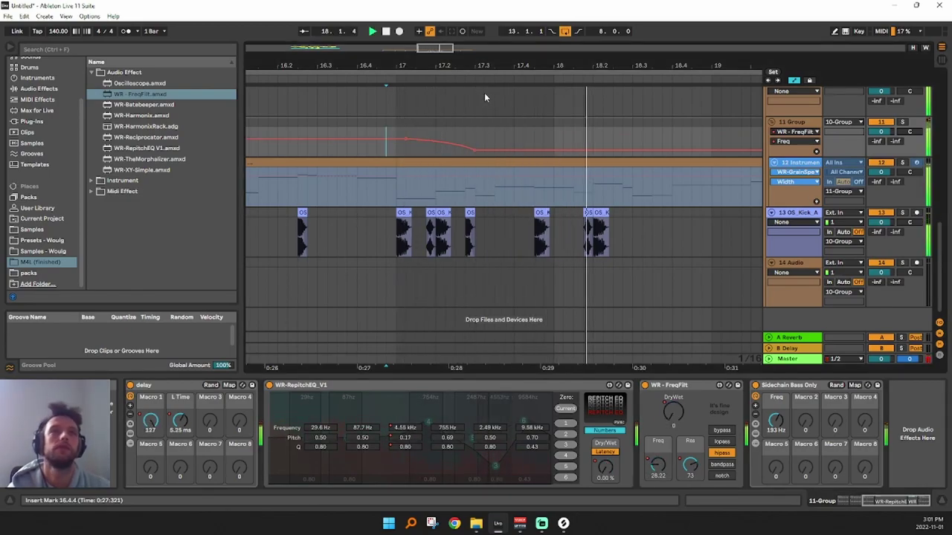
Automate WR - FreqFilt's DryWet to curve up from 0 at 17.4.3 to 100 at bar 18 and cut to 0 at 18.2, auditioning from 17.4.3
{"action": "left_click", "coordinate": [676, 413]}
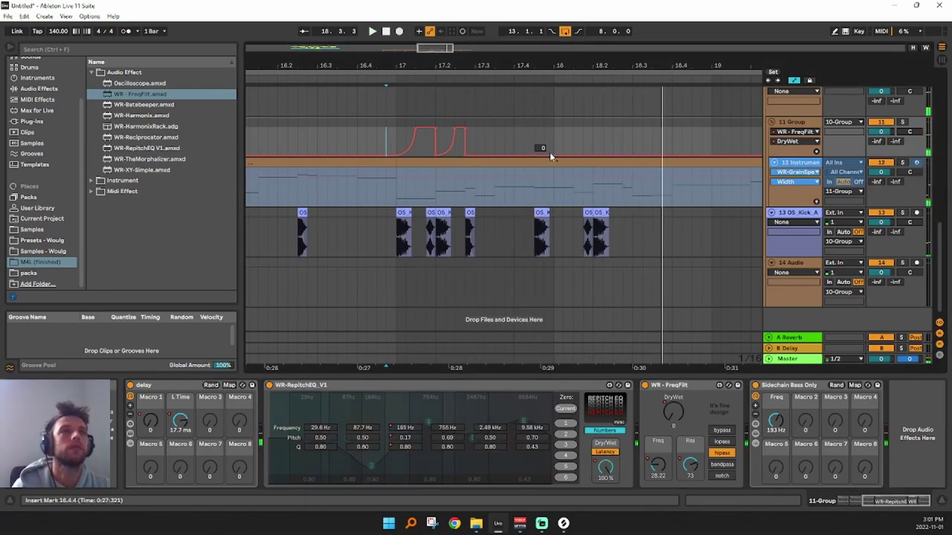
{"action": "mouse_move", "coordinate": [550, 154]}
{"action": "left_mouse_down"}
{"action": "mouse_move", "coordinate": [558, 126]}
{"action": "mouse_move", "coordinate": [577, 174]}
{"action": "left_mouse_up"}
{"action": "left_click", "coordinate": [594, 127]}
{"action": "key", "text": "space"}
{"action": "left_click", "coordinate": [532, 136]}
{"action": "key", "text": "space"}
{"action": "key", "text": "space"}
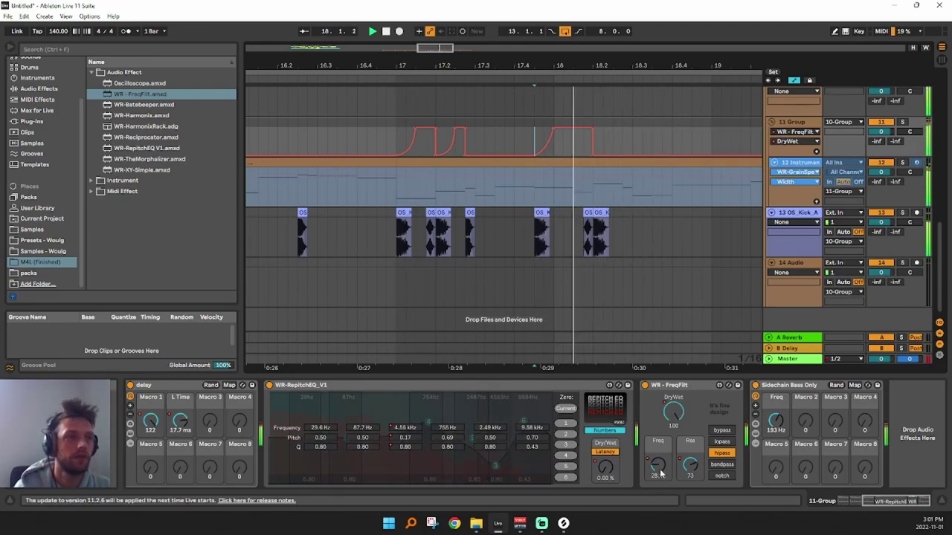
Automate WR - FreqFilt's Res to drop to 35 just after 17.4.3, and ramp Freq up from 17.4.3 to 115.02 at 18.2
{"action": "left_click", "coordinate": [658, 466]}
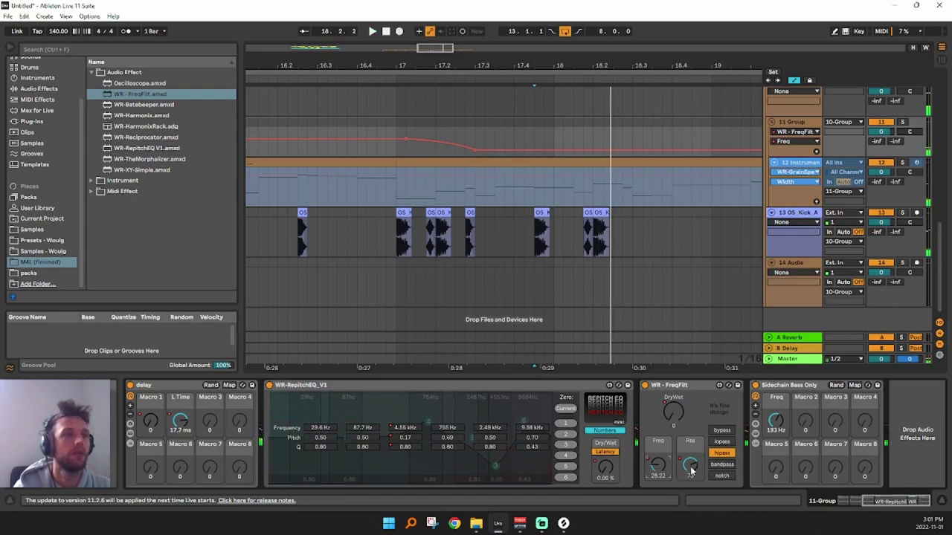
{"action": "left_click", "coordinate": [690, 467]}
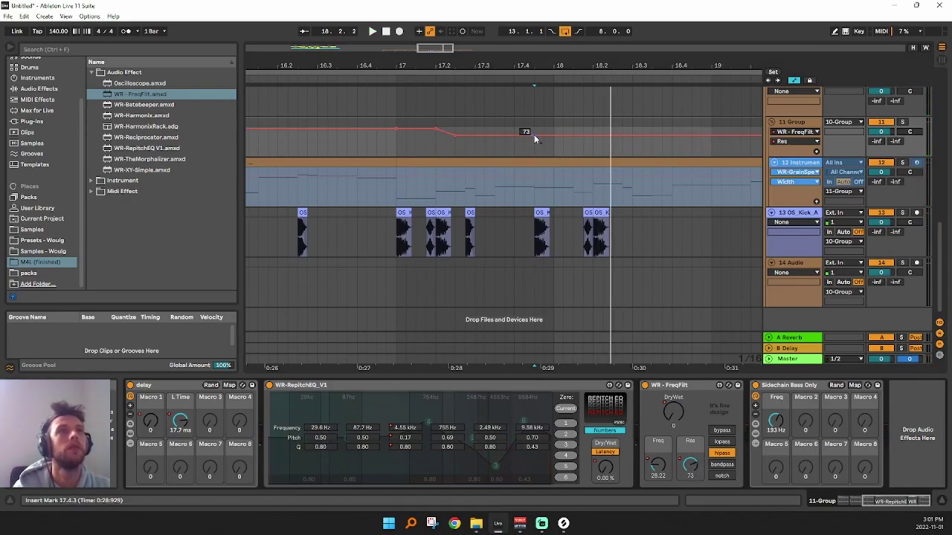
{"action": "left_click_drag", "start_coordinate": [534, 139], "coordinate": [544, 148]}
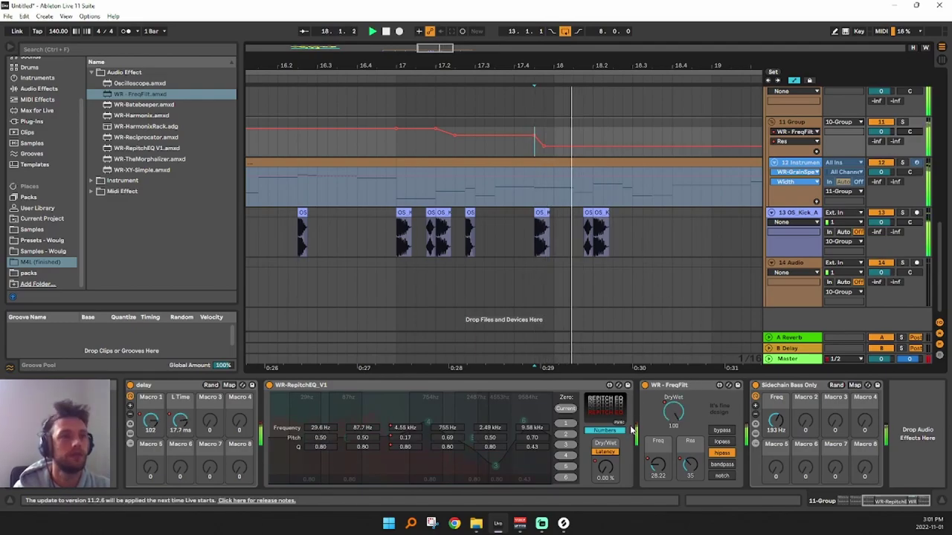
{"action": "left_click", "coordinate": [659, 466]}
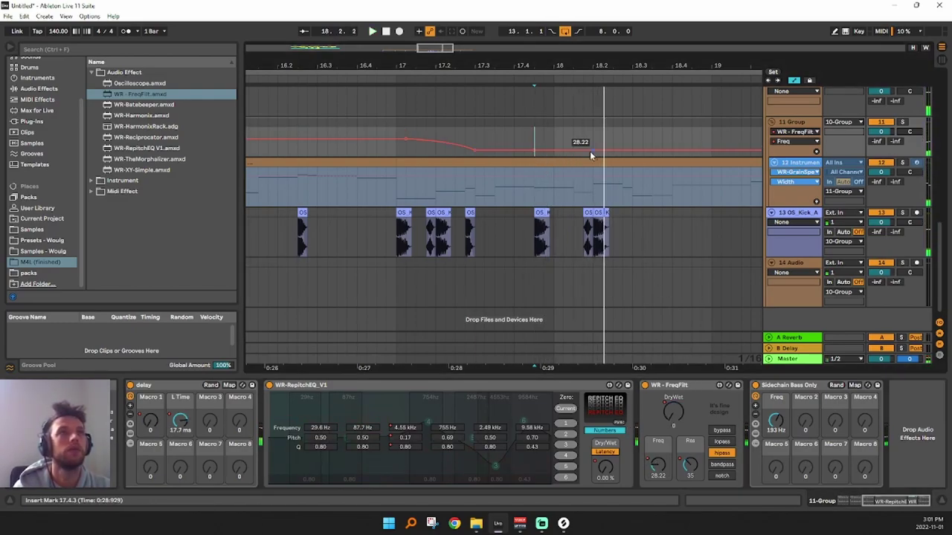
{"action": "left_click_drag", "start_coordinate": [593, 152], "coordinate": [592, 133]}
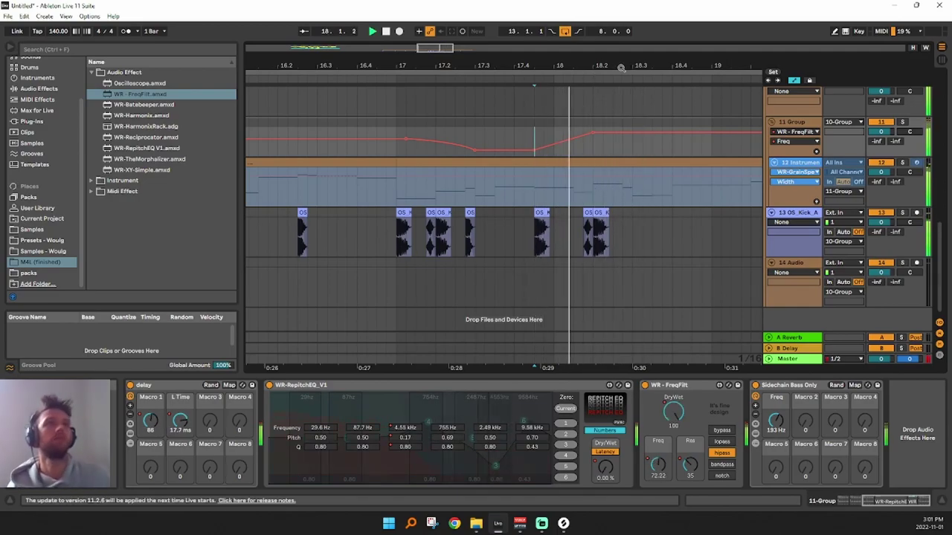
{"action": "left_click_drag", "start_coordinate": [550, 66], "coordinate": [527, 2]}
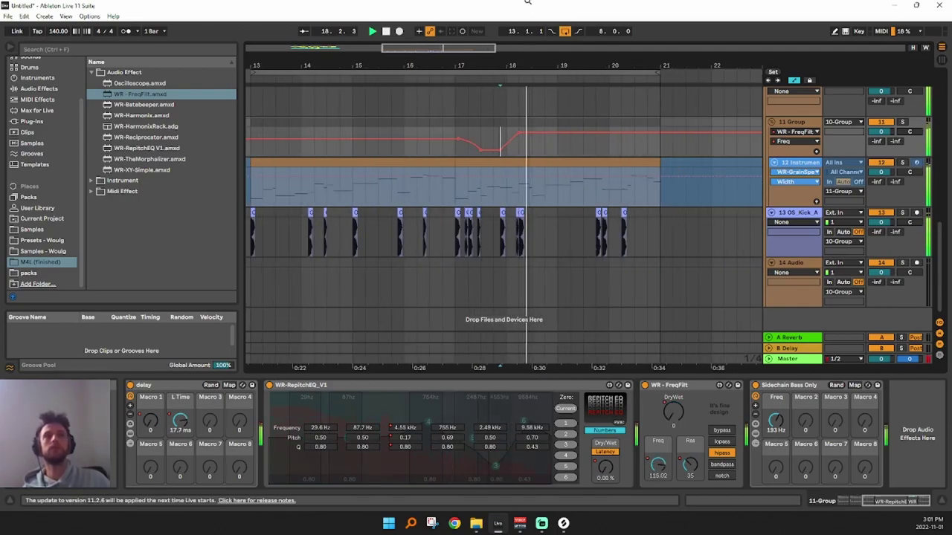
Automate WR - FreqFilt's Res to curve up from 35 midway between bar 18 and 18.2 to 93 at 18.2, auditioning from 17.4.3
{"action": "left_click", "coordinate": [694, 465]}
{"action": "key", "text": "space"}
{"action": "left_click_drag", "start_coordinate": [508, 65], "coordinate": [545, 131]}
{"action": "left_click", "coordinate": [542, 146]}
{"action": "key", "text": "space"}
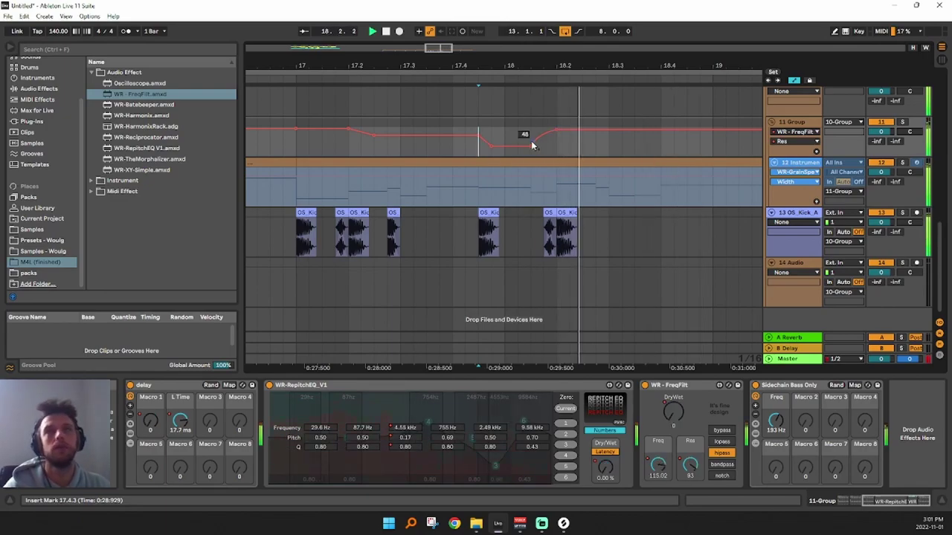
{"action": "left_click_drag", "start_coordinate": [554, 65], "coordinate": [635, 30]}
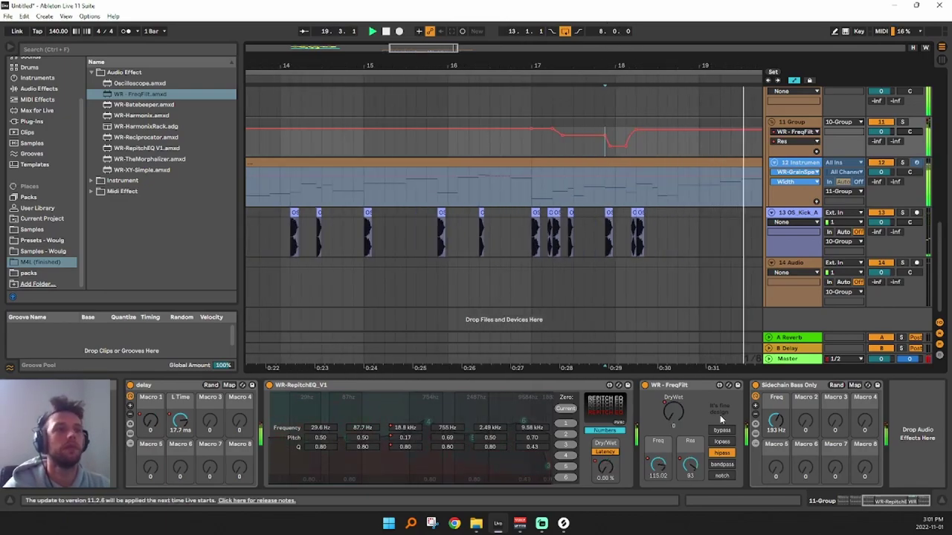
Audition the automated bass fills across the looped section from bar 13 to bar 21 and stop playback
{"action": "left_click", "coordinate": [590, 72]}
{"action": "left_click_drag", "start_coordinate": [595, 67], "coordinate": [590, 34]}
{"action": "key", "text": "space"}
{"action": "left_click", "coordinate": [668, 388]}
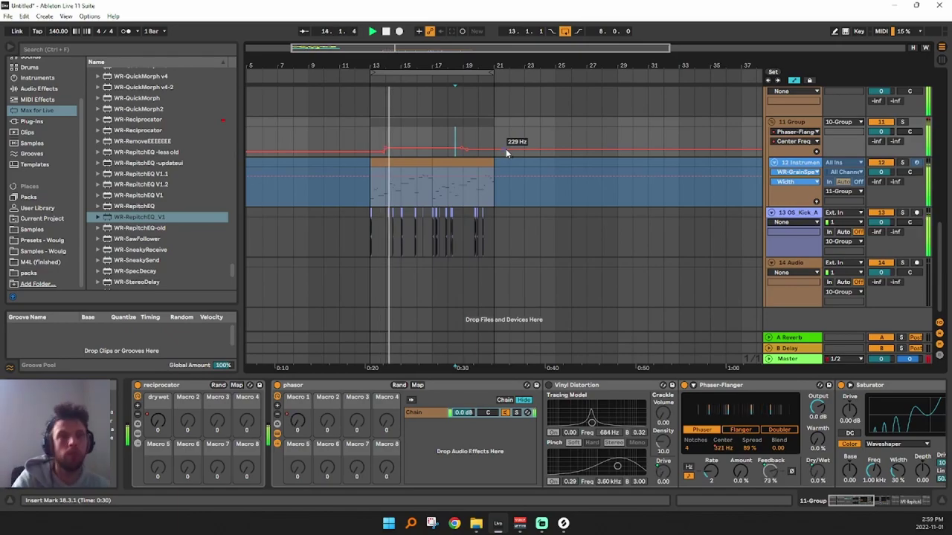
{"action": "key", "text": "space"}
{"action": "left_click_drag", "start_coordinate": [450, 67], "coordinate": [456, 104]}
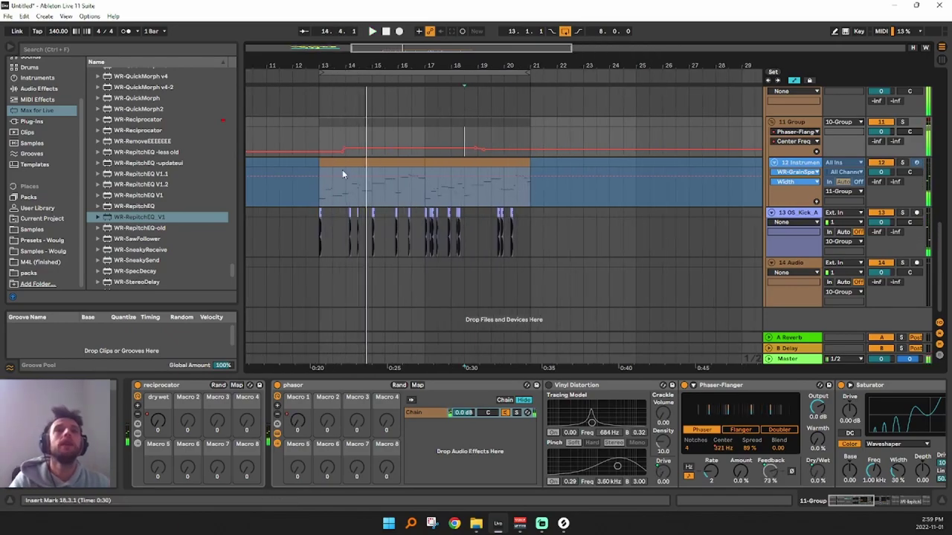